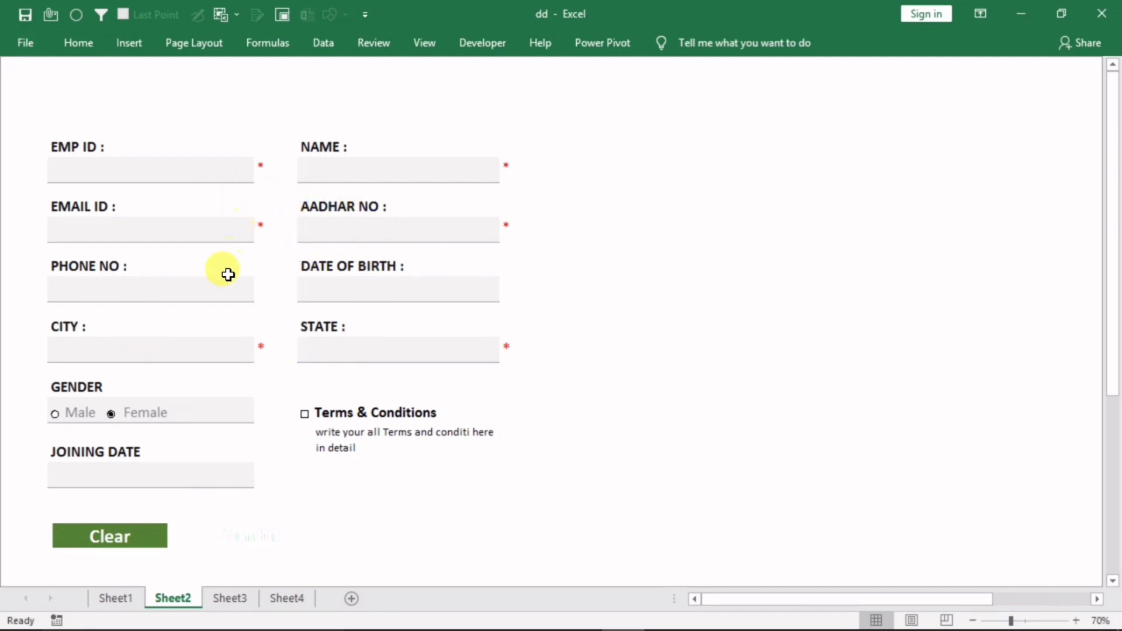
Trigger the EMP ID error with 'ghfghfghgf', retry, and enter EMP ID 100
left_click(274, 599)
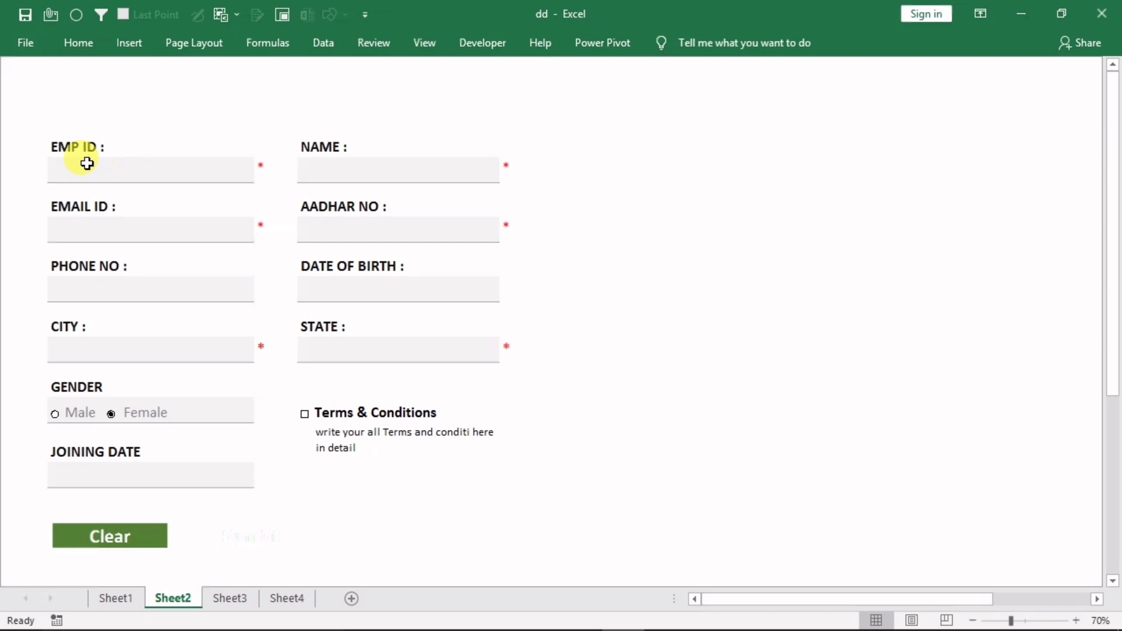
left_click(87, 164)
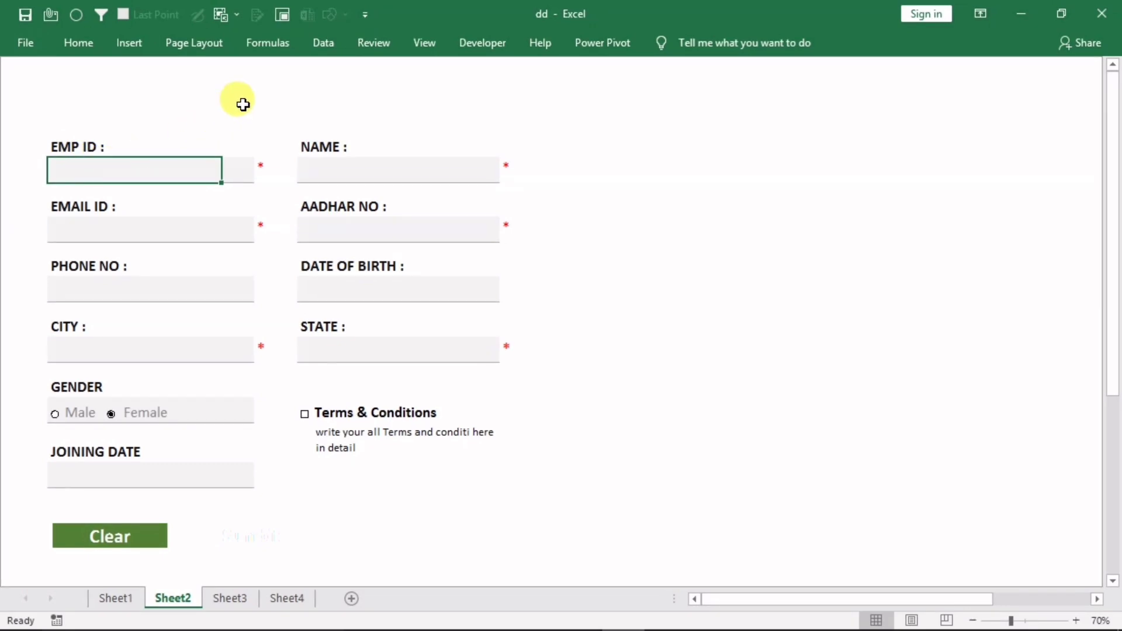
type("ghfghfghgf")
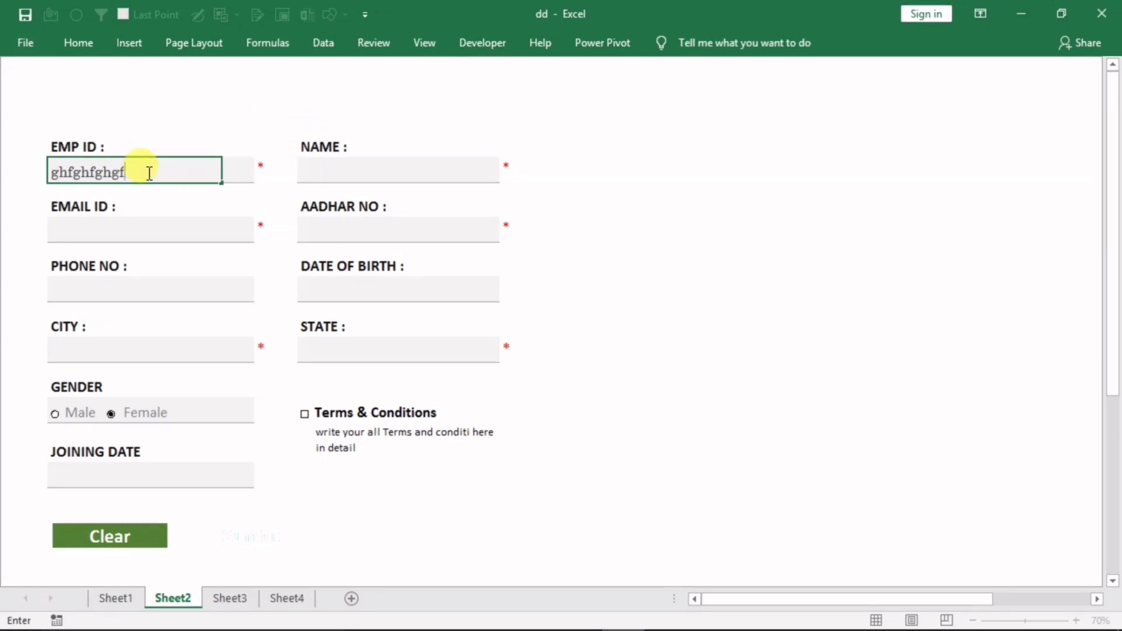
left_click(257, 175)
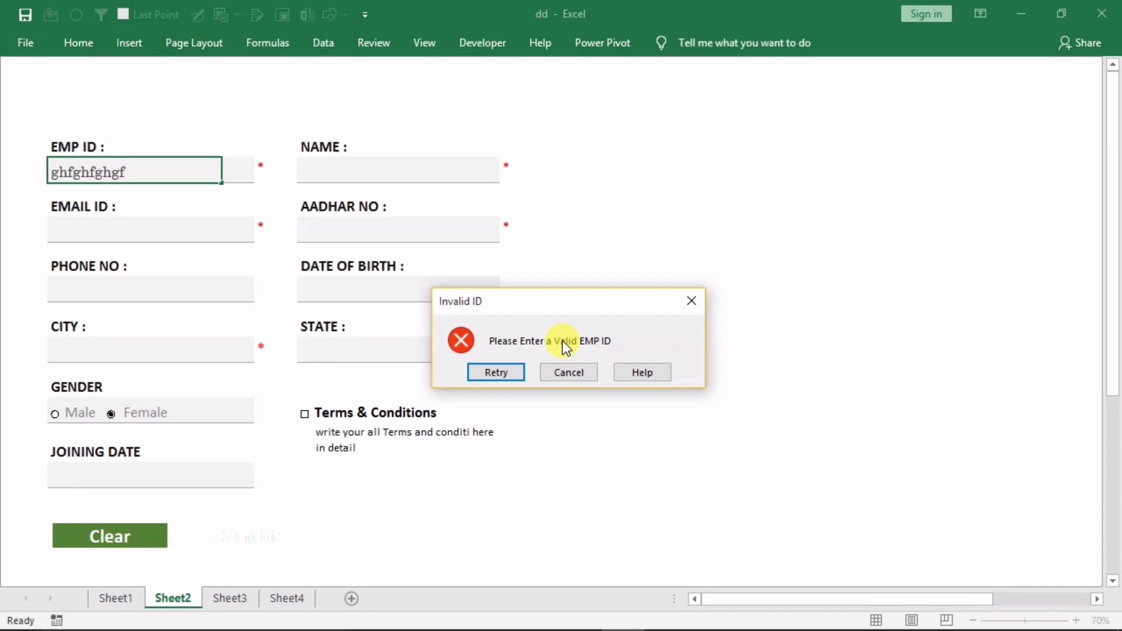
left_click(690, 302)
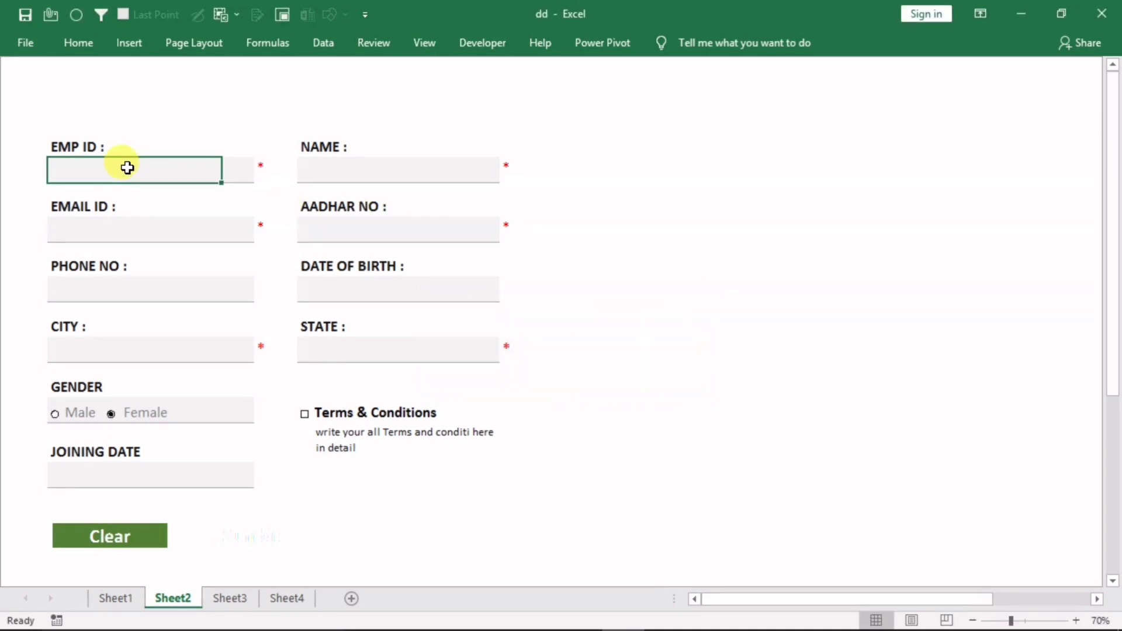
type("100")
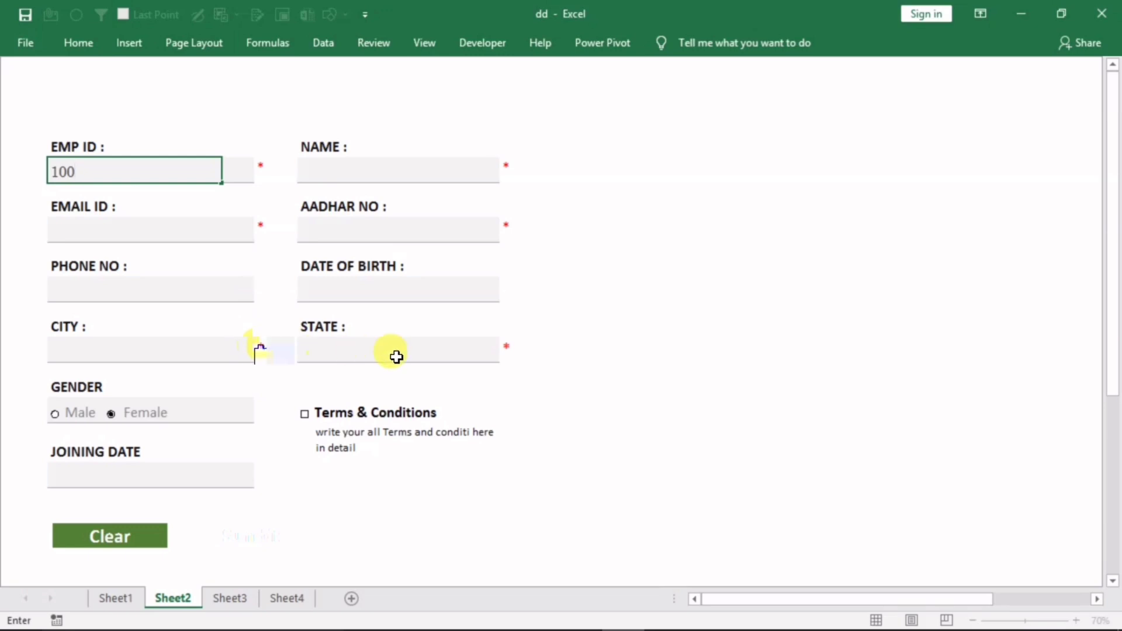
left_click(342, 173)
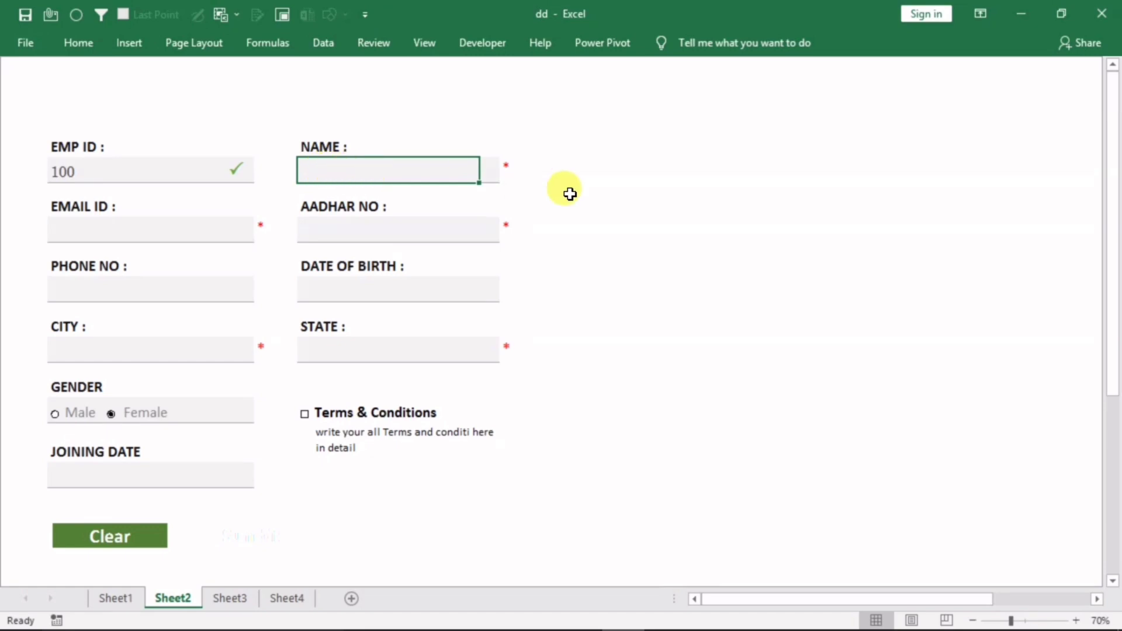
Test NAME with '4545', dismiss the error, and enter a valid name
type("4545")
left_click(635, 203)
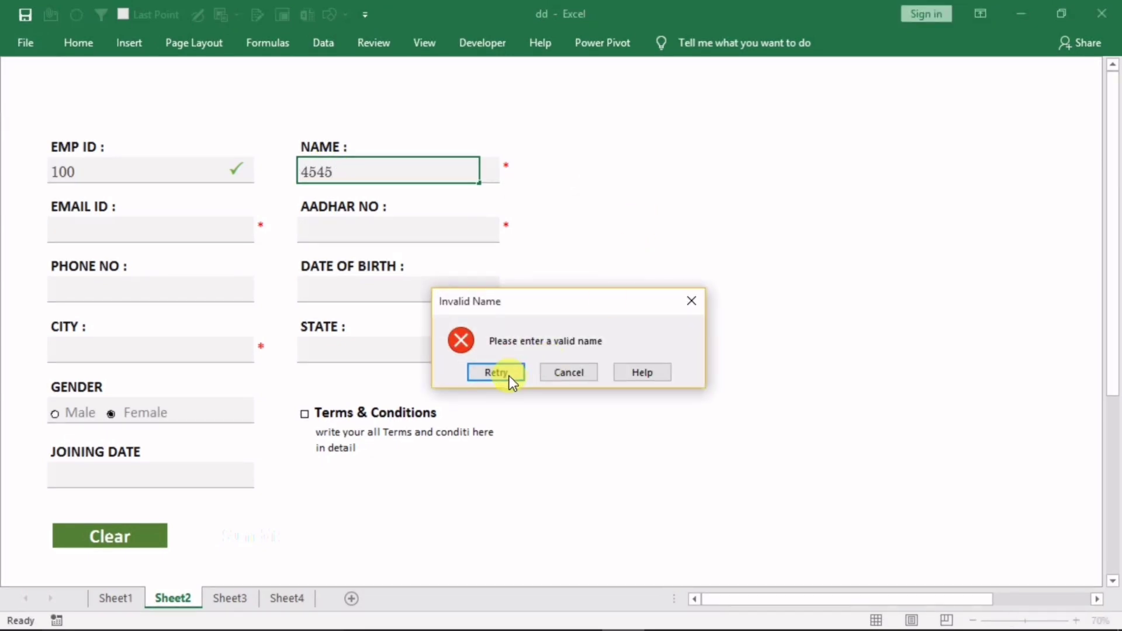
left_click(690, 301)
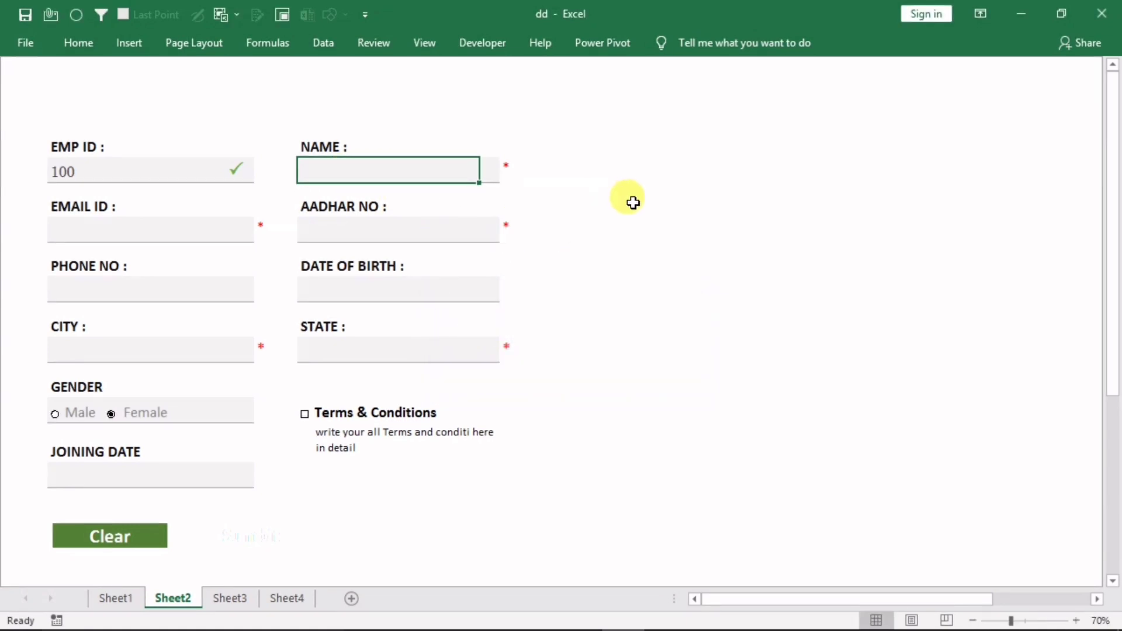
type("deepak")
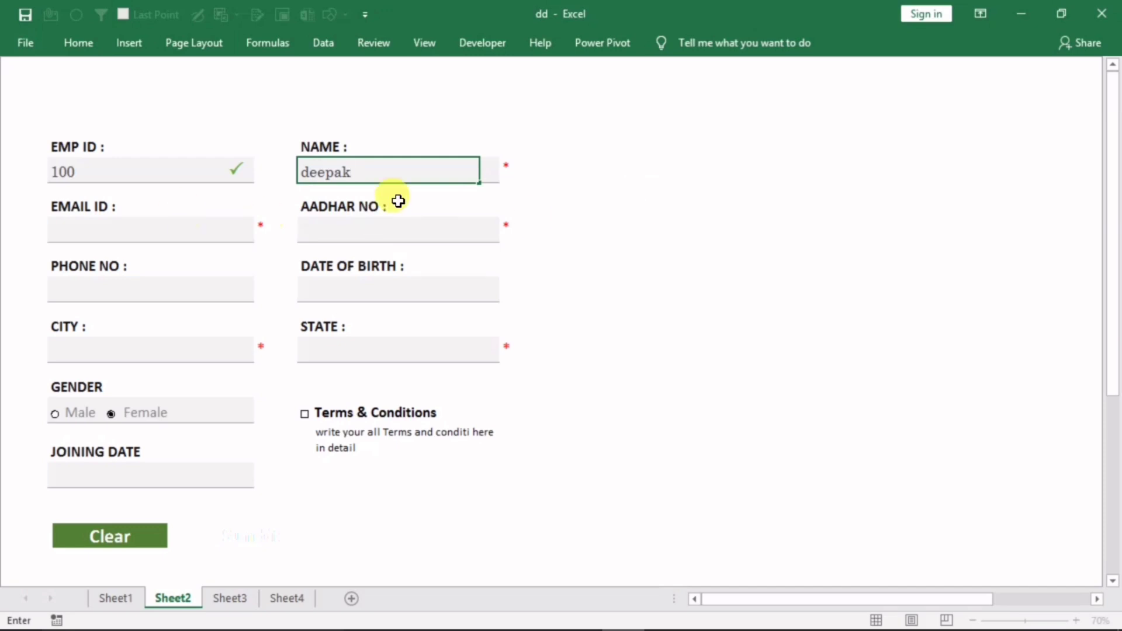
left_click(135, 228)
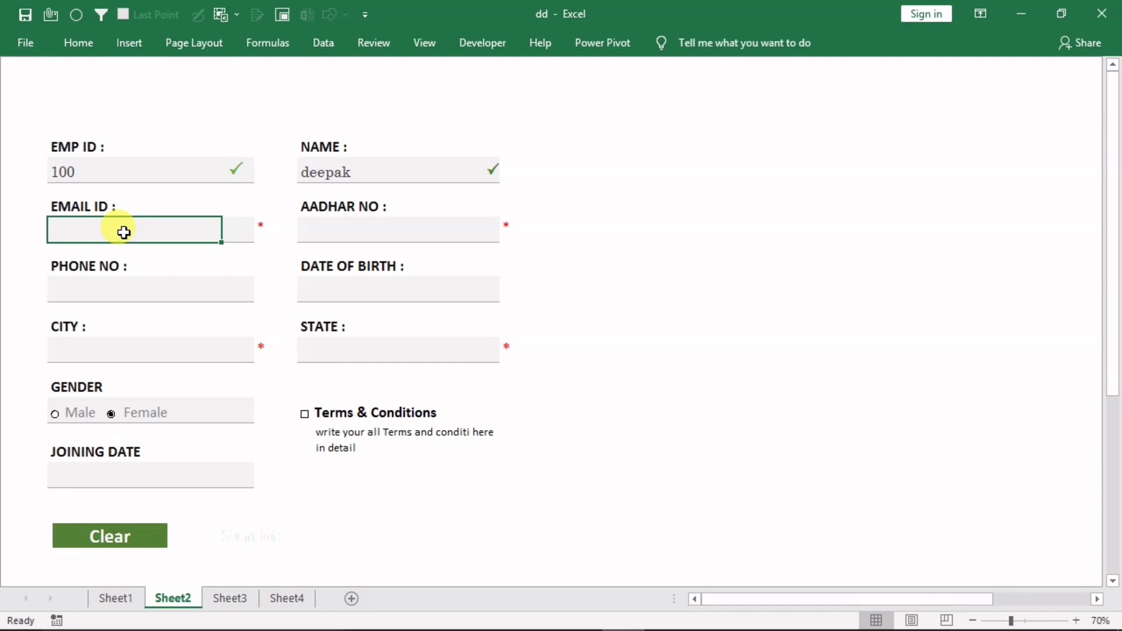
Test EMAIL ID with 'ghfh', dismiss the error, and enter a valid e-mail address
type("ghfhgfgh")
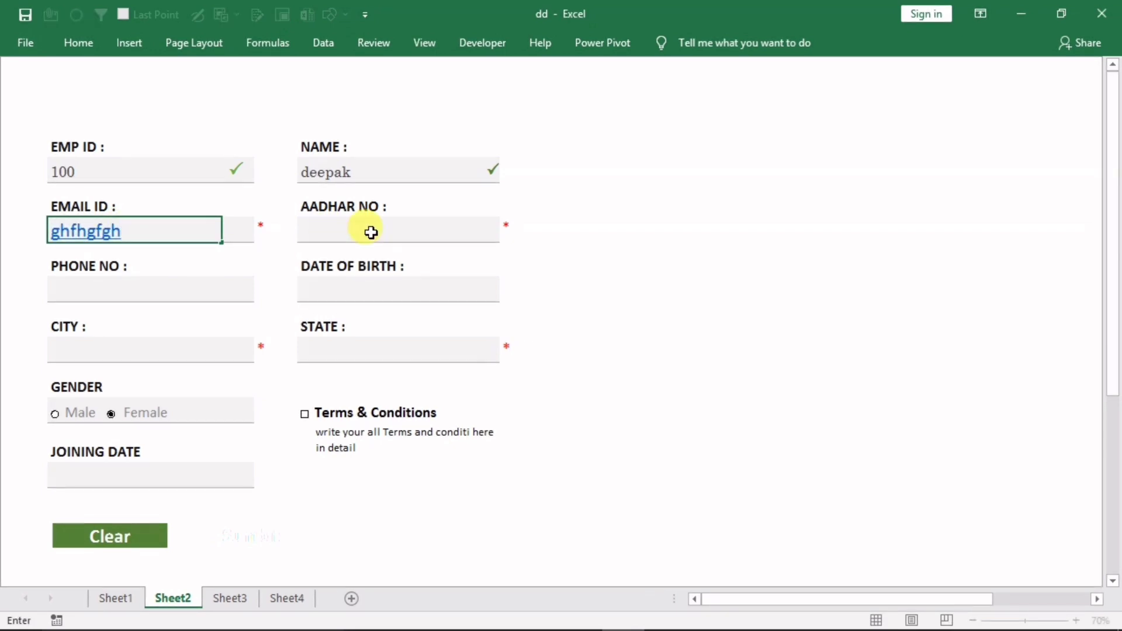
key("Return")
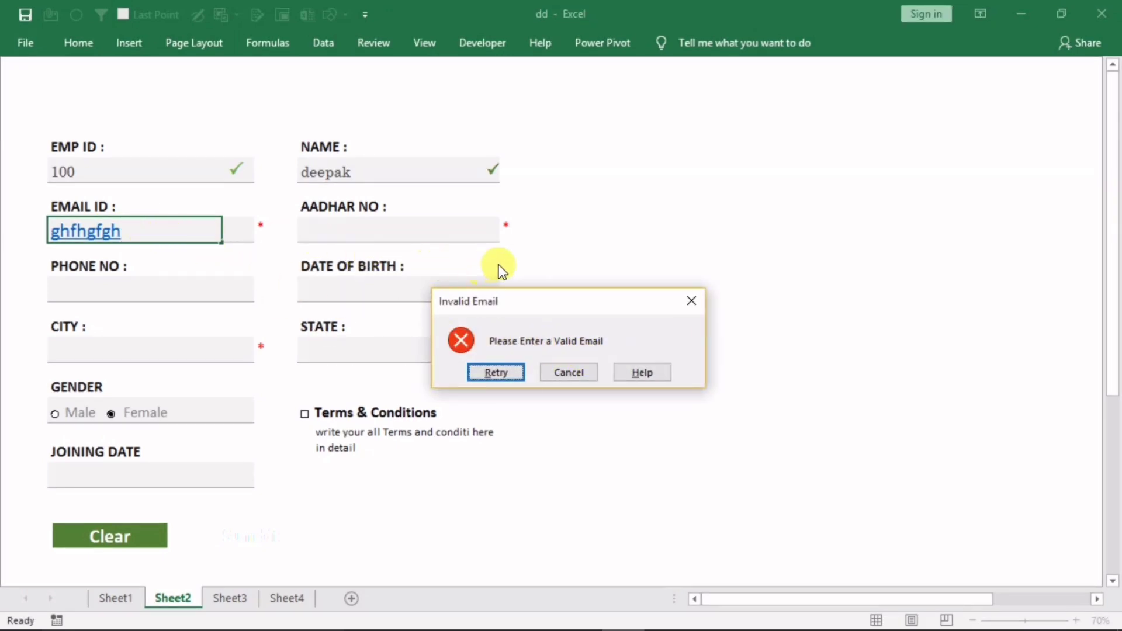
left_click(691, 301)
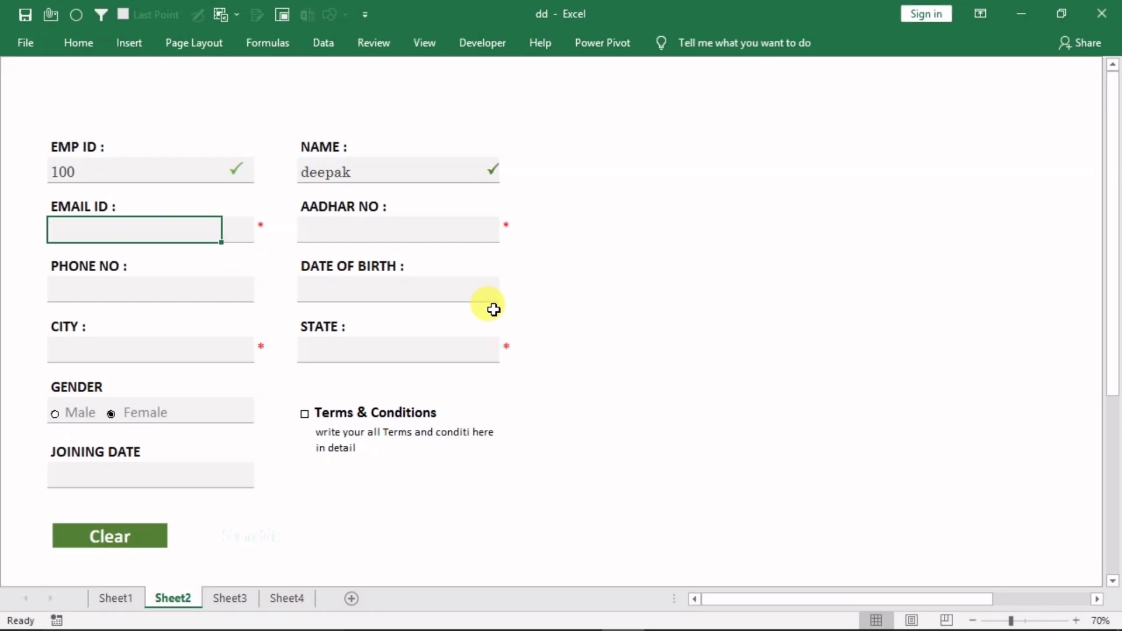
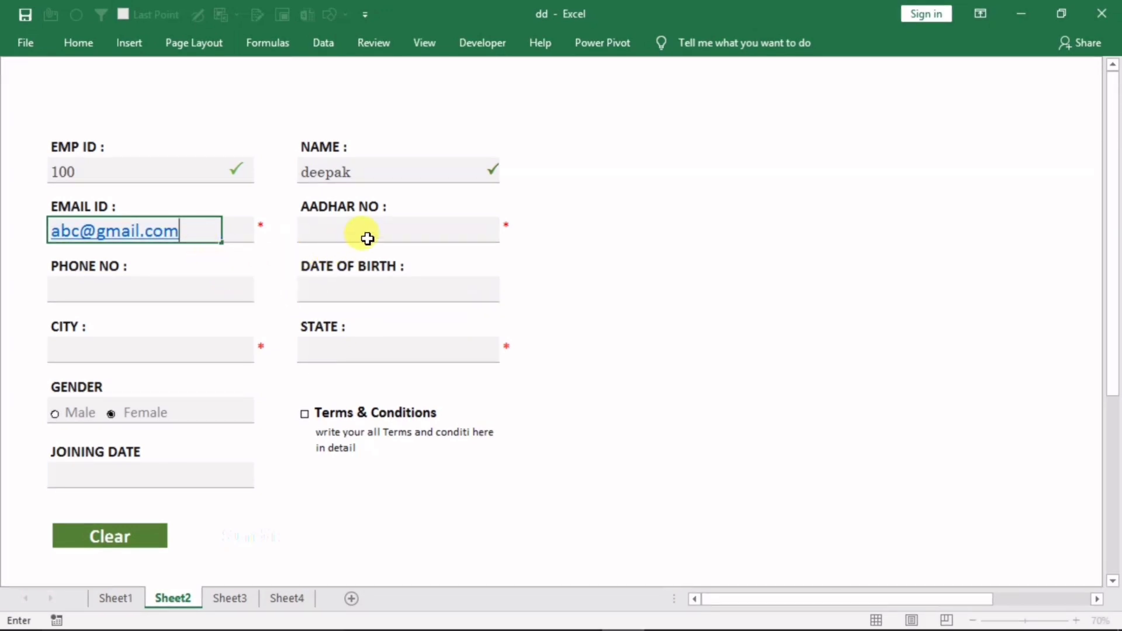
left_click(333, 224)
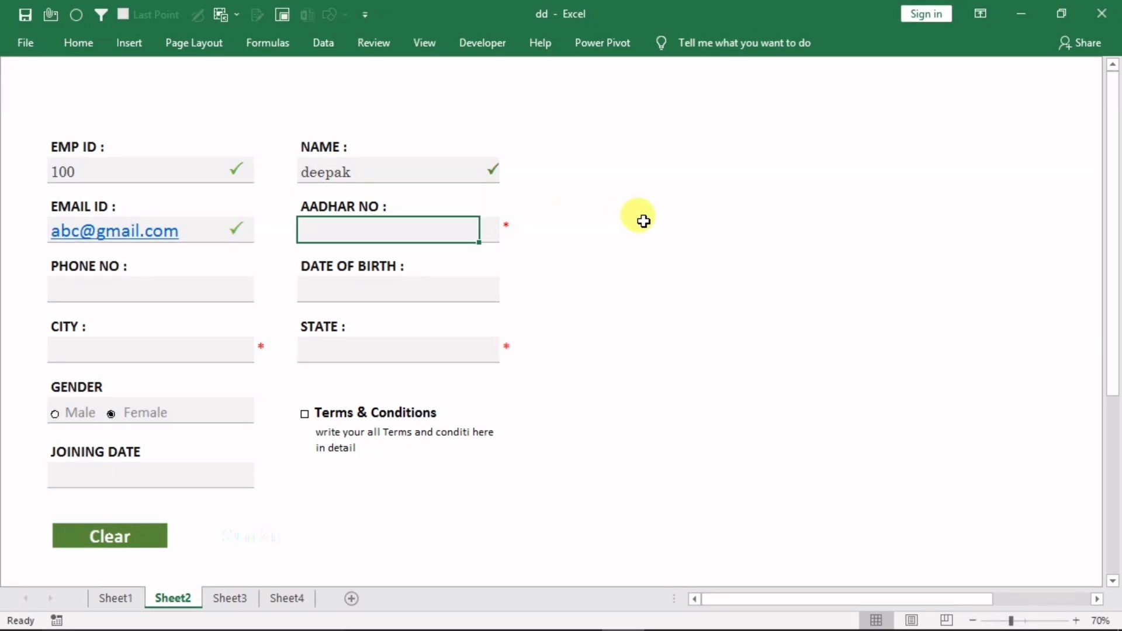
Fill in Aadhaar 12121212, phone 23232323 and date of birth 2/3/2020
type("12121212")
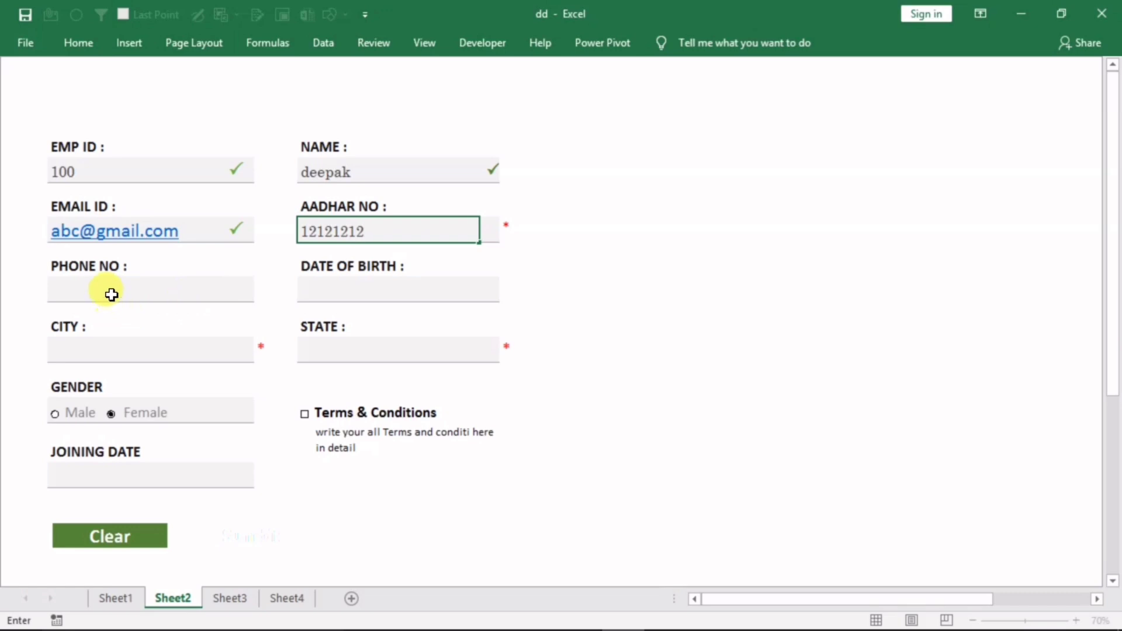
left_click(176, 297)
type("2323232323")
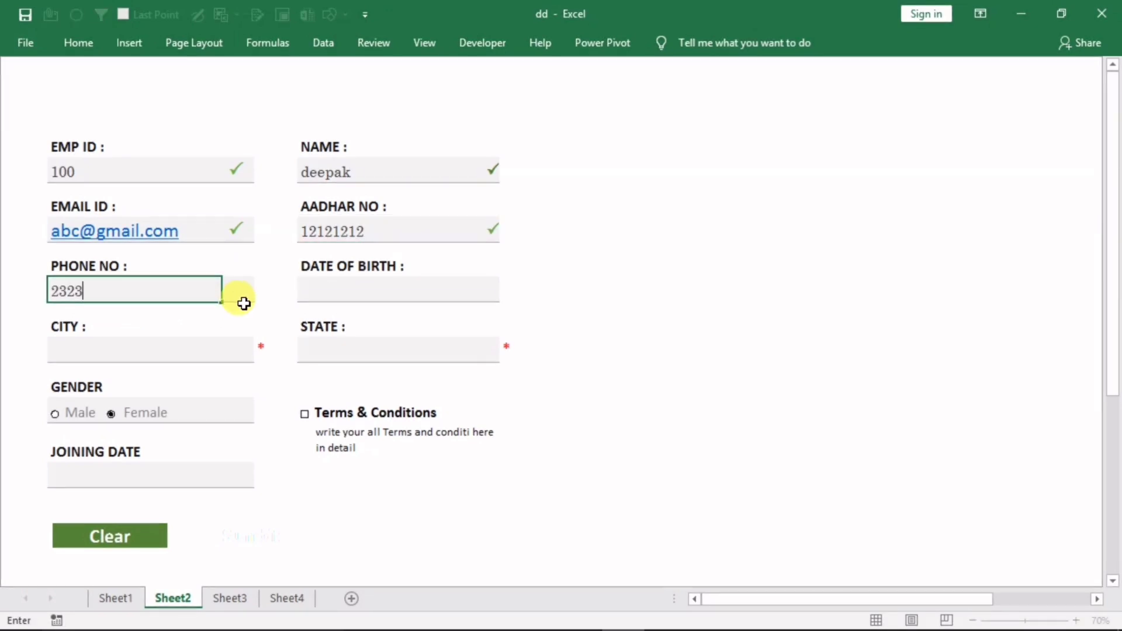
left_click(354, 291)
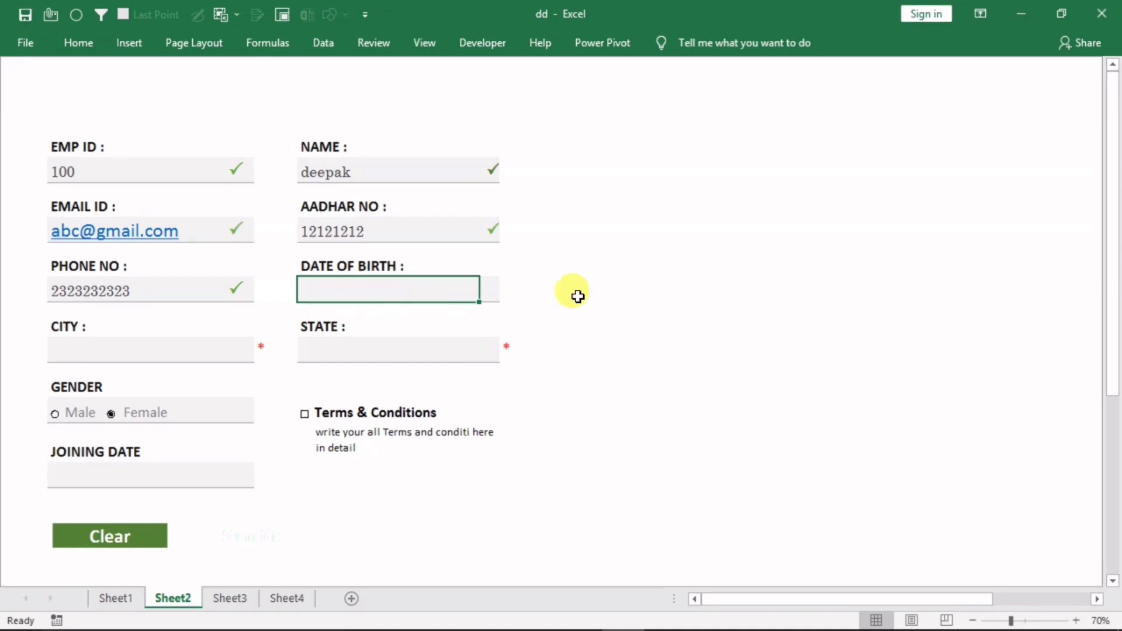
type("2/3/")
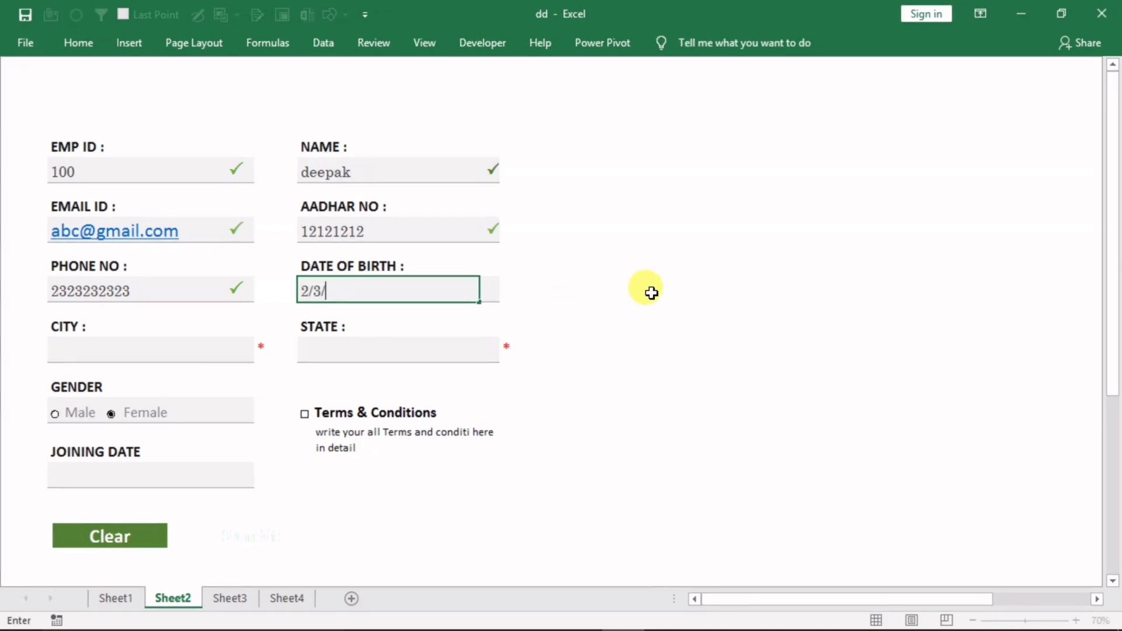
type("2020")
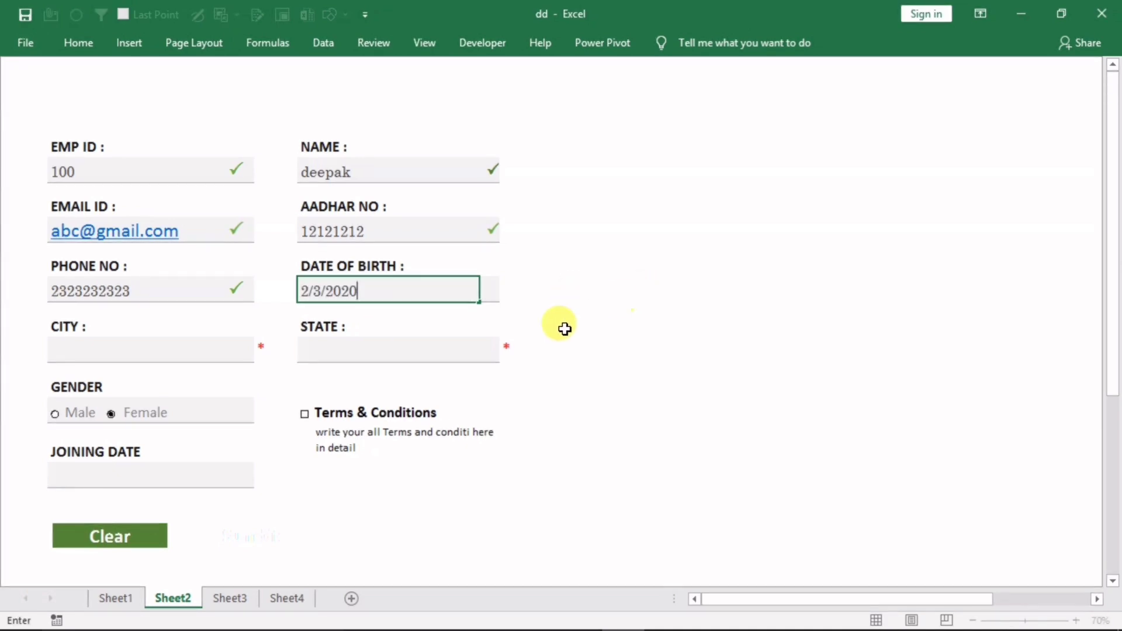
left_click(193, 355)
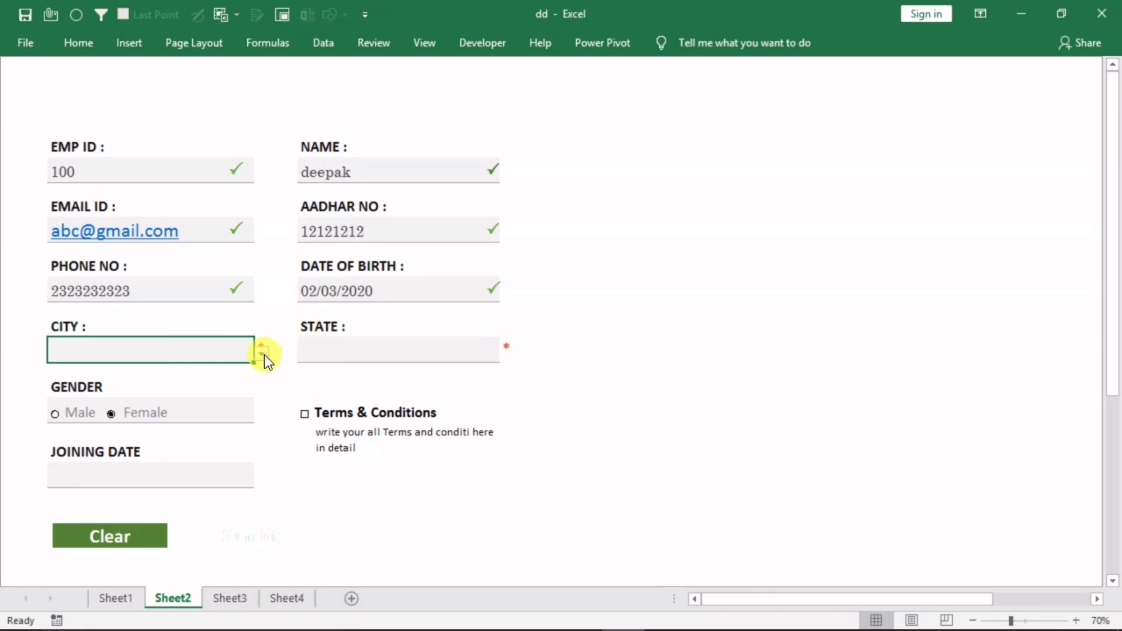
Choose Gurgaon as city, Punjab as state, and Male as gender
left_click(264, 356)
left_click(136, 378)
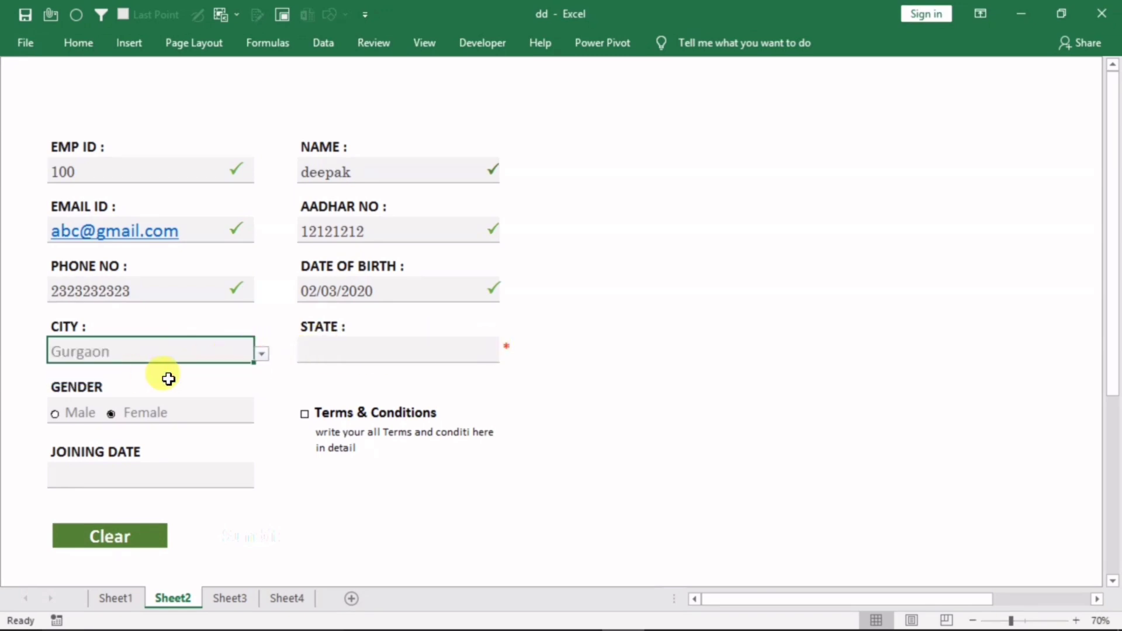
left_click(383, 358)
left_click(505, 354)
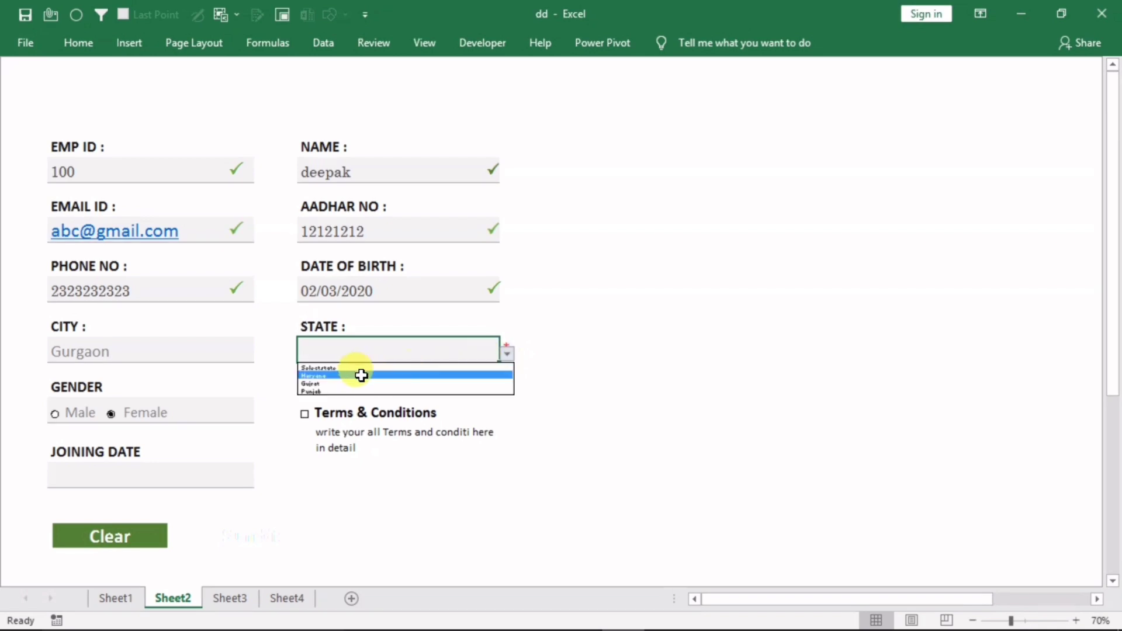
left_click(355, 390)
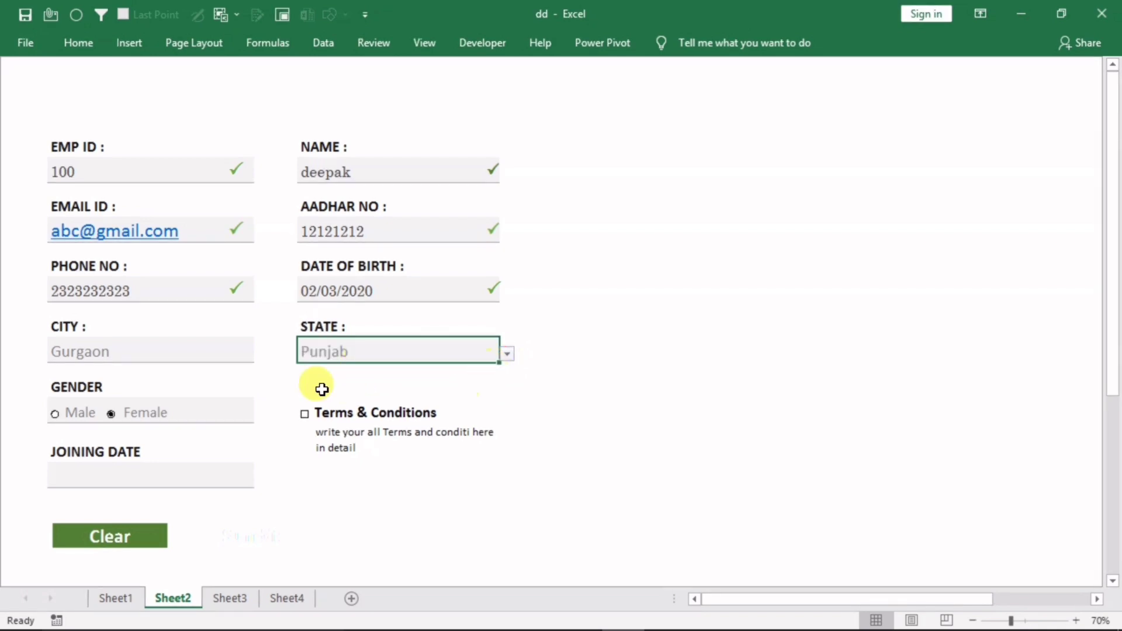
left_click(56, 414)
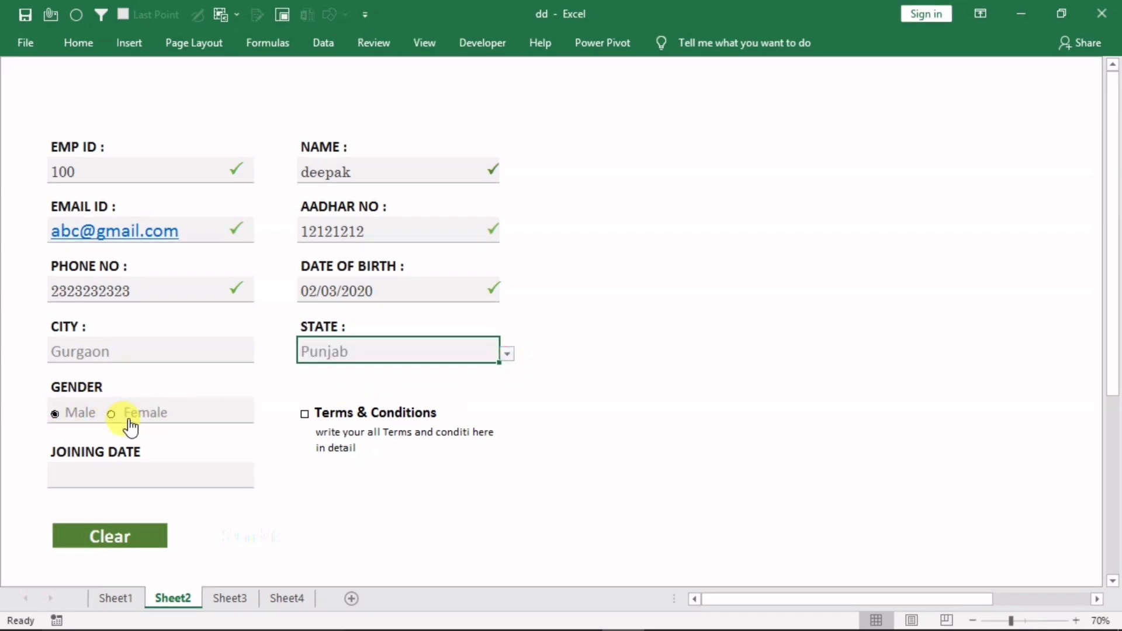
Enter joining date 2/2/3030, tick Terms & Conditions, and submit the record
left_click(100, 475)
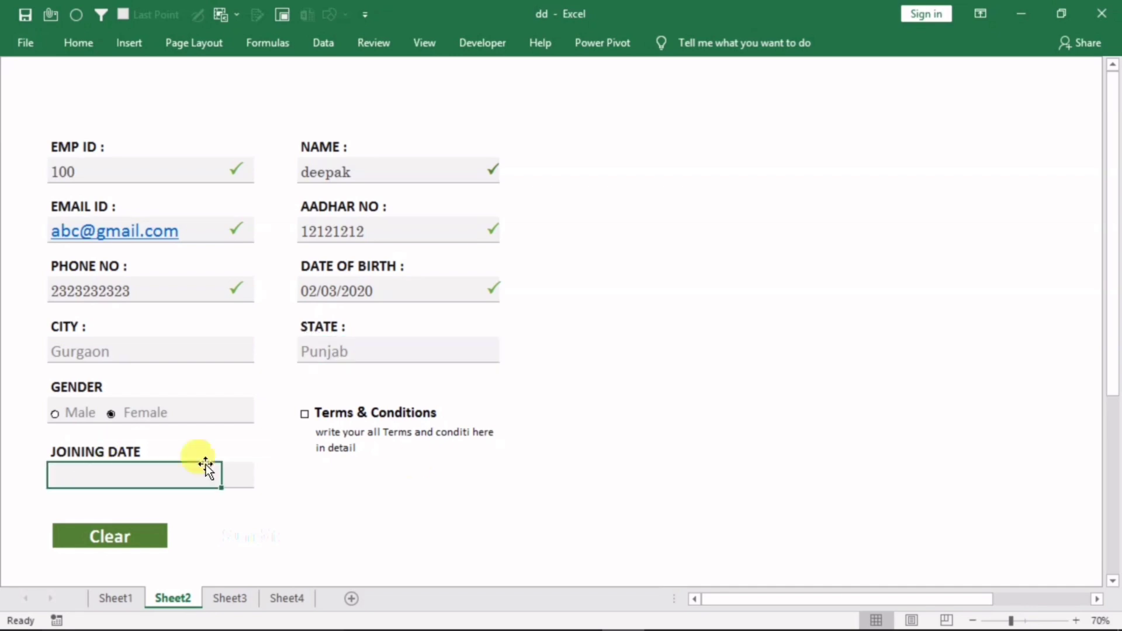
type("2")
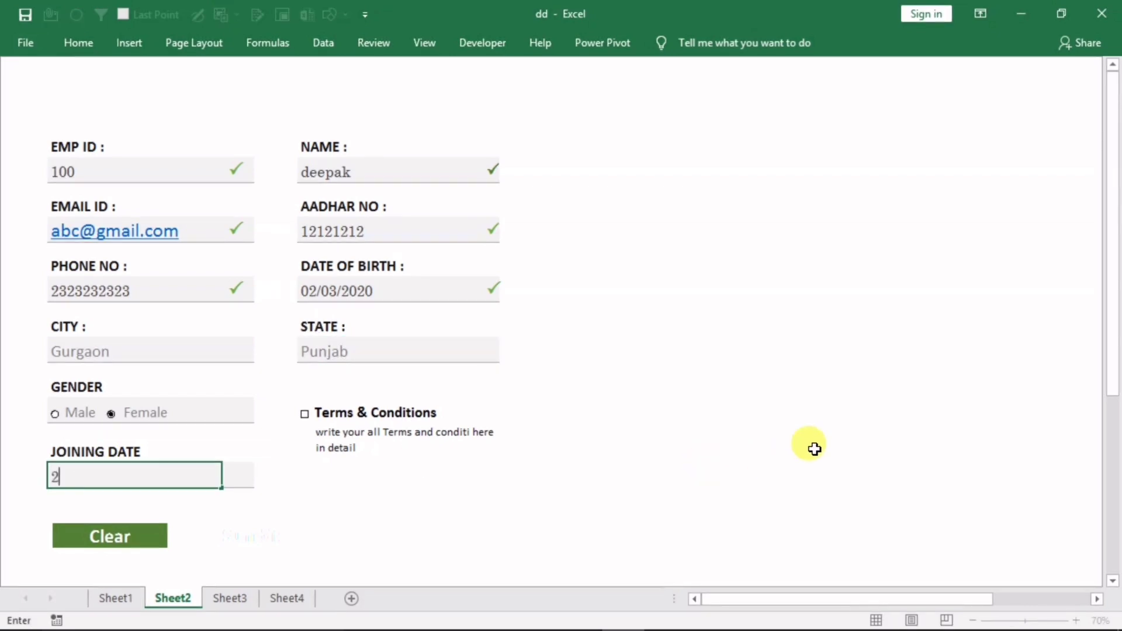
type("/2/3030")
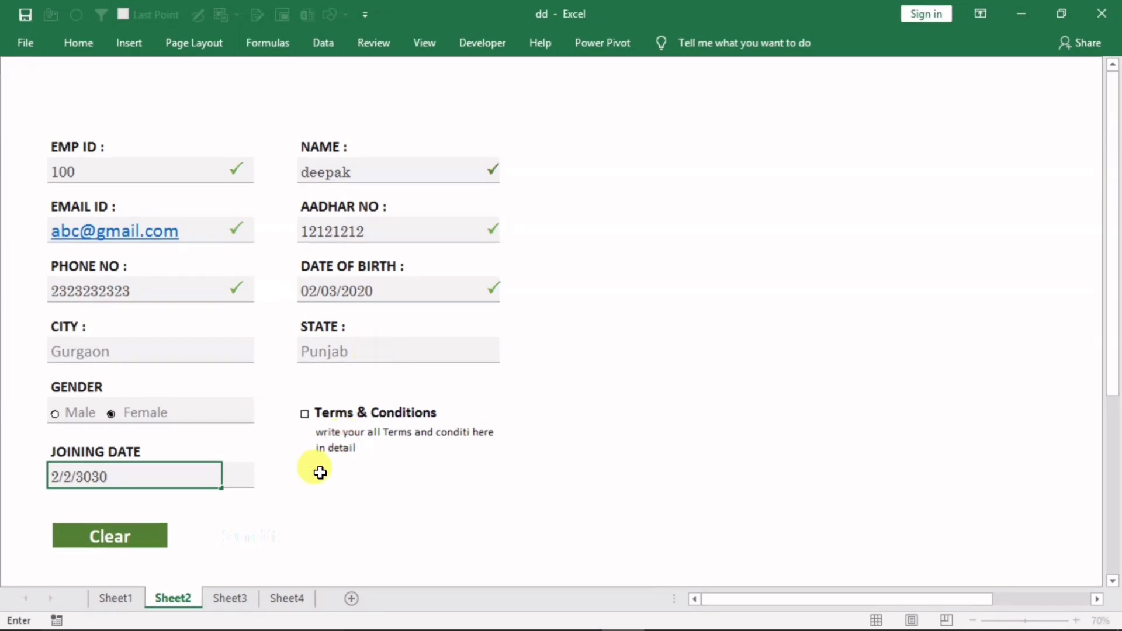
left_click(621, 440)
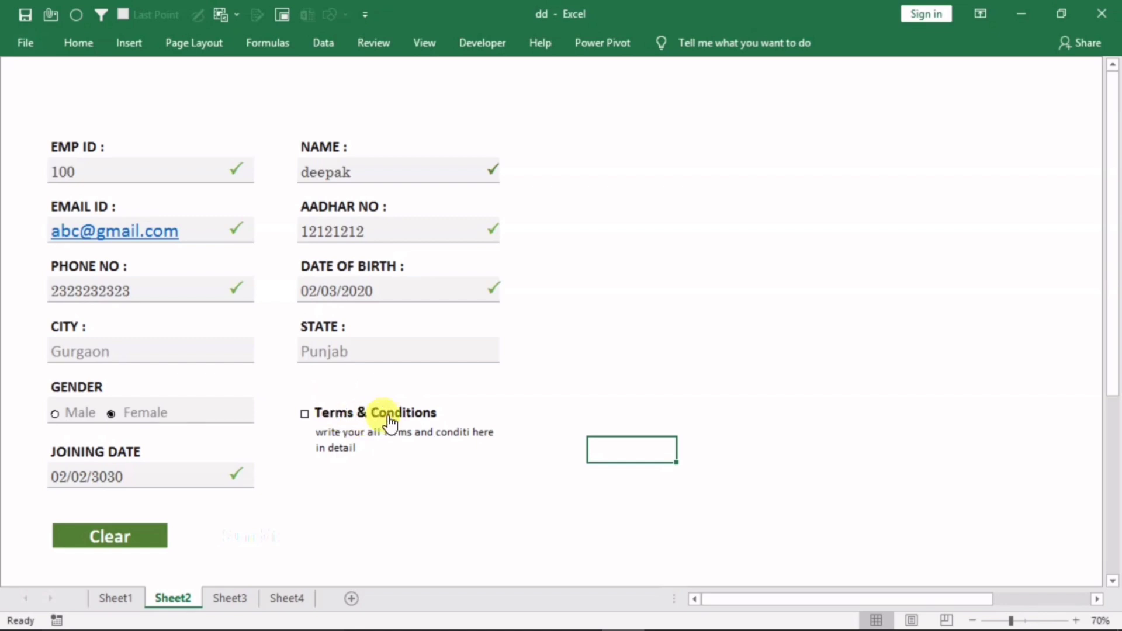
left_click(319, 412)
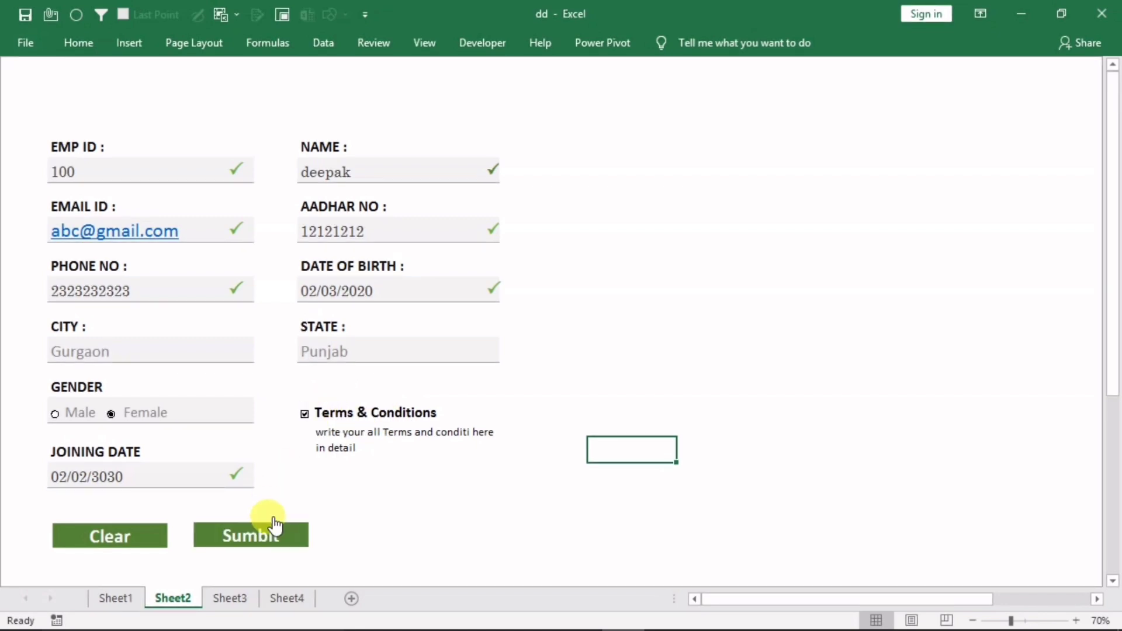
left_click(322, 416)
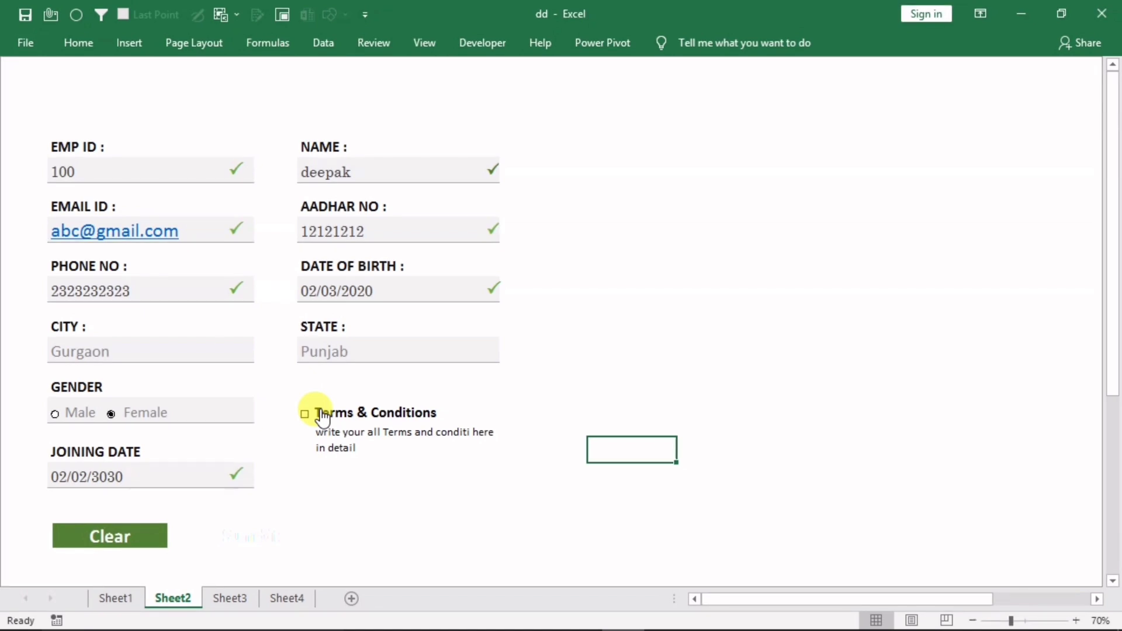
left_click(322, 416)
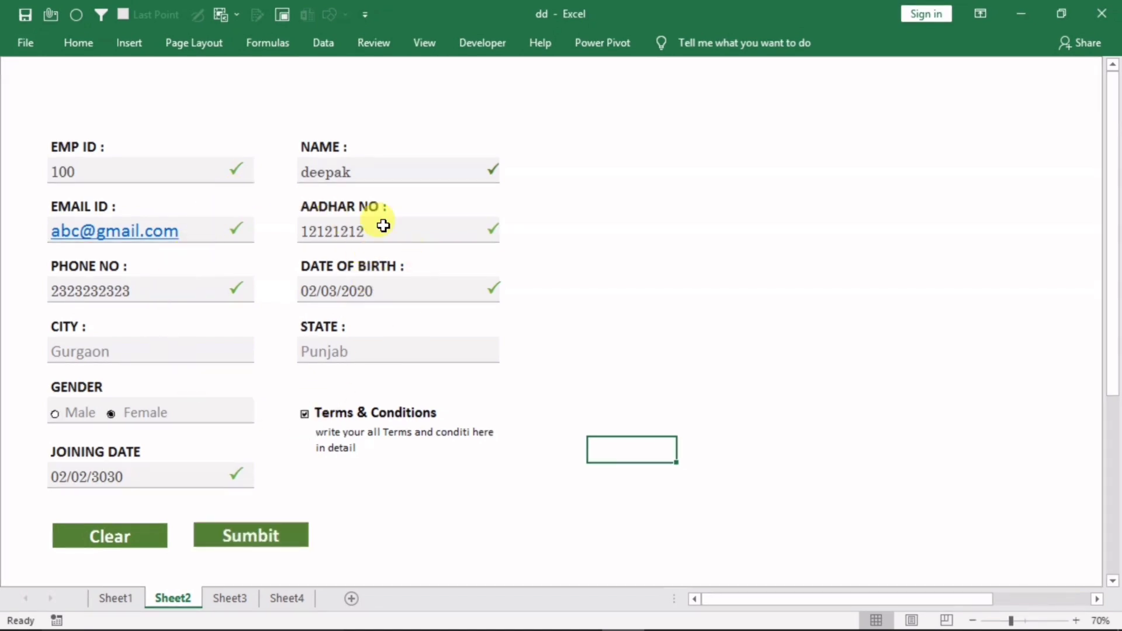
left_click(244, 534)
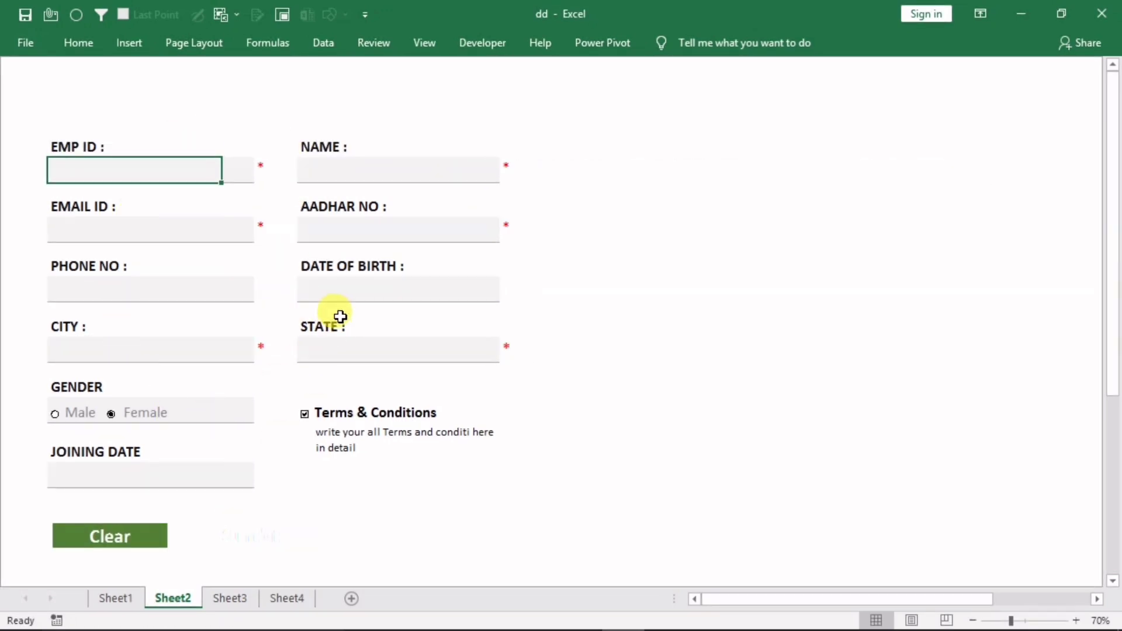
left_click(286, 596)
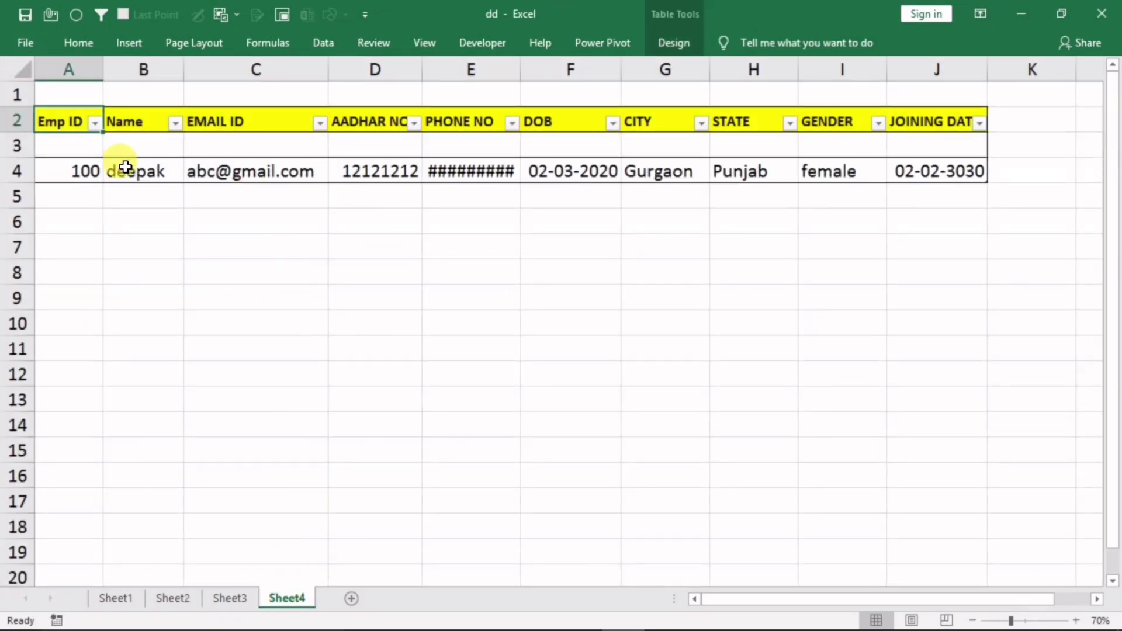
left_click(62, 172)
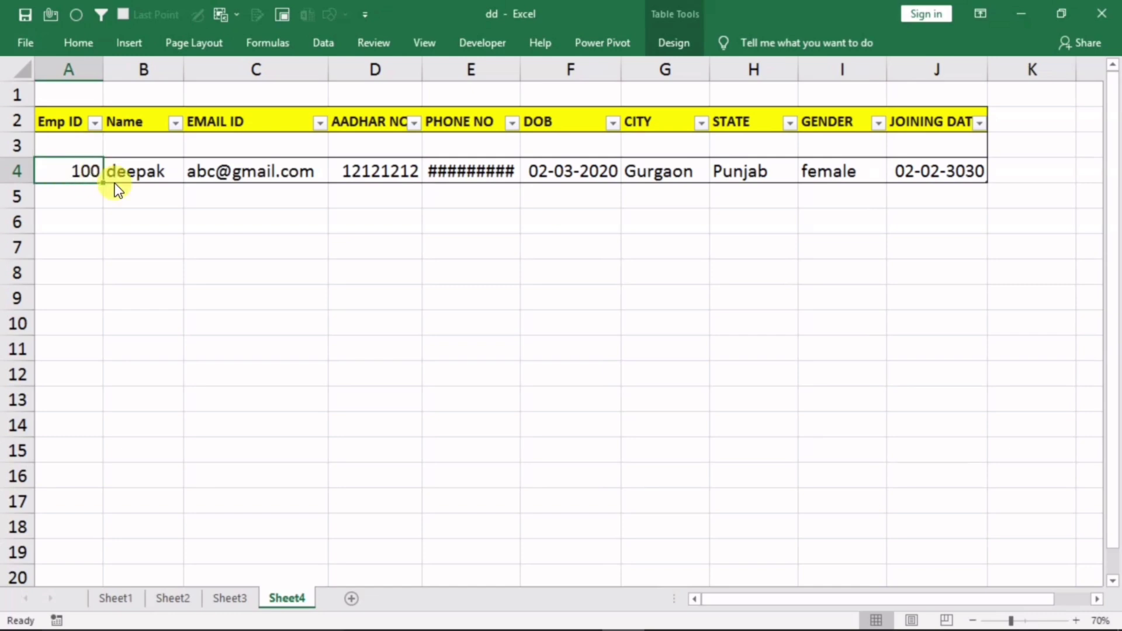
key("ctrl+shift+Right")
left_click(468, 170)
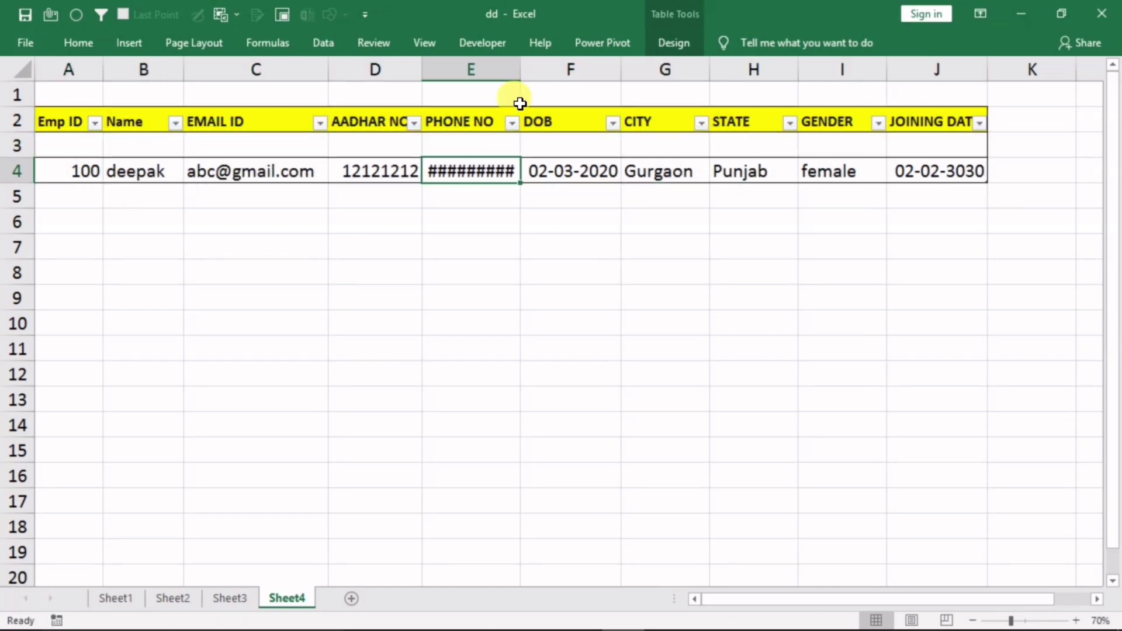
left_click_drag(521, 69, 558, 69)
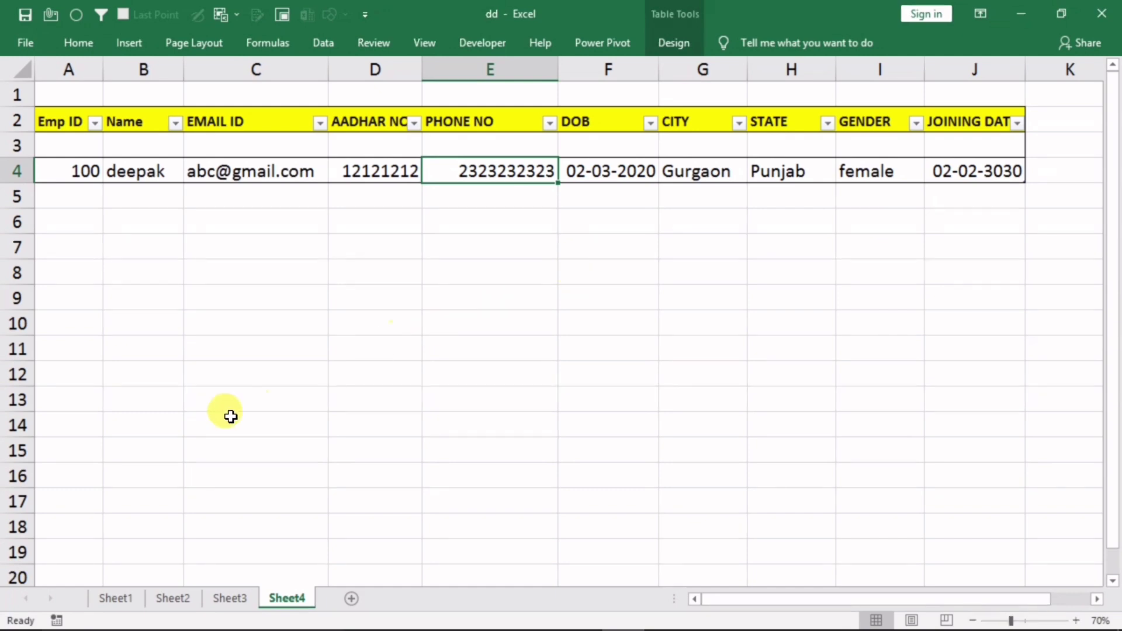
Re-enter EMP ID 100 on the Sheet2 form to get 'This record Already Exists !'
left_click(173, 598)
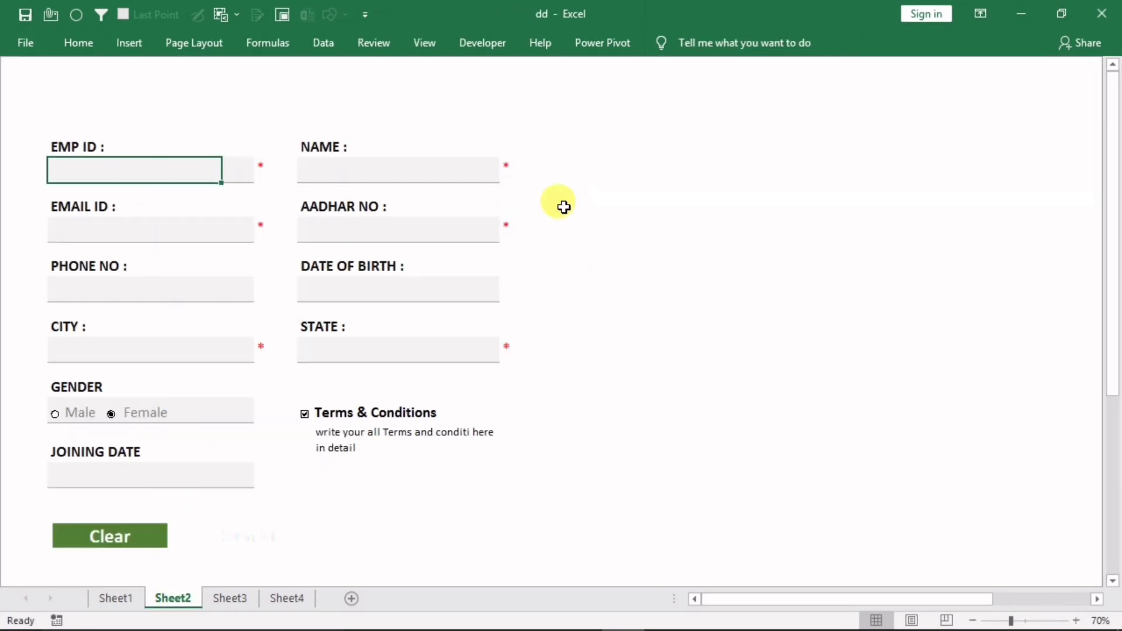
type("100")
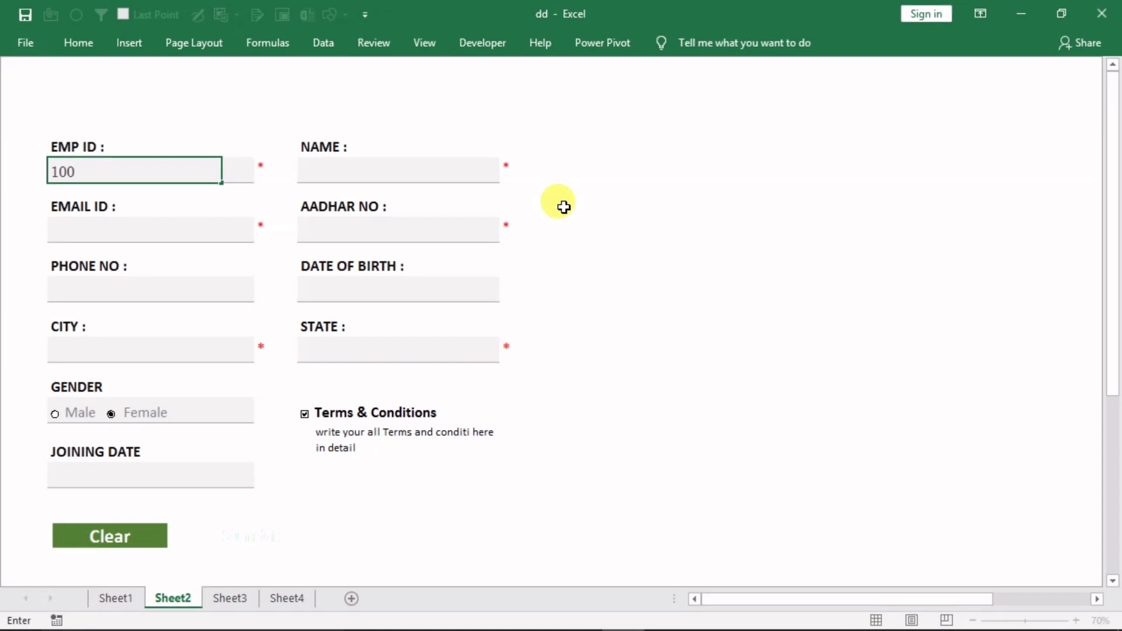
left_click(383, 176)
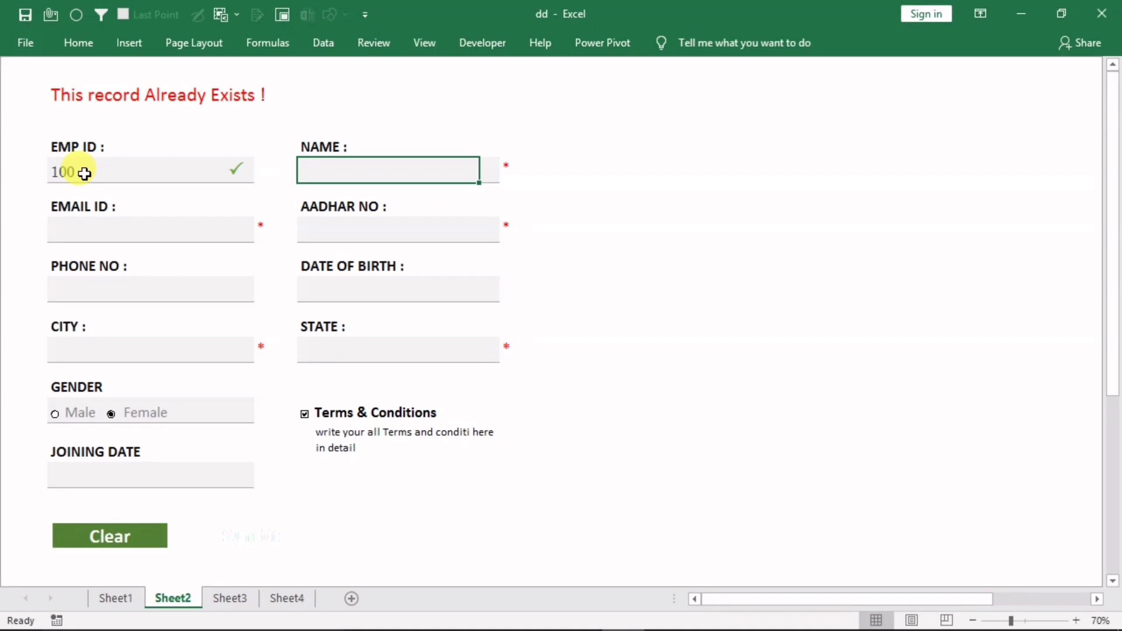
left_click(284, 599)
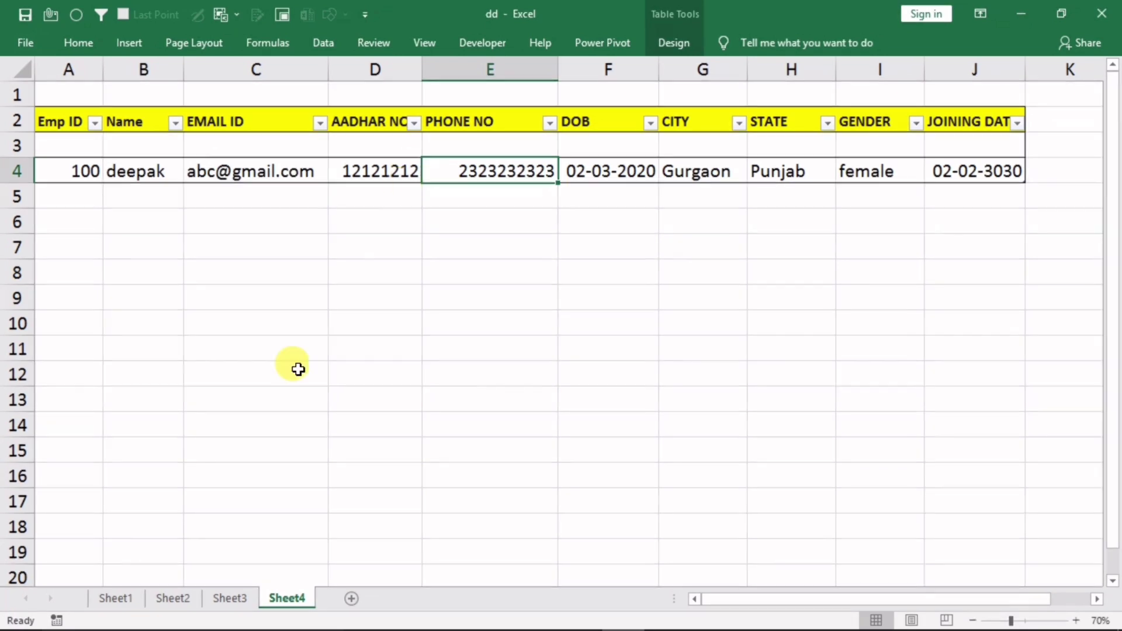
left_click(173, 598)
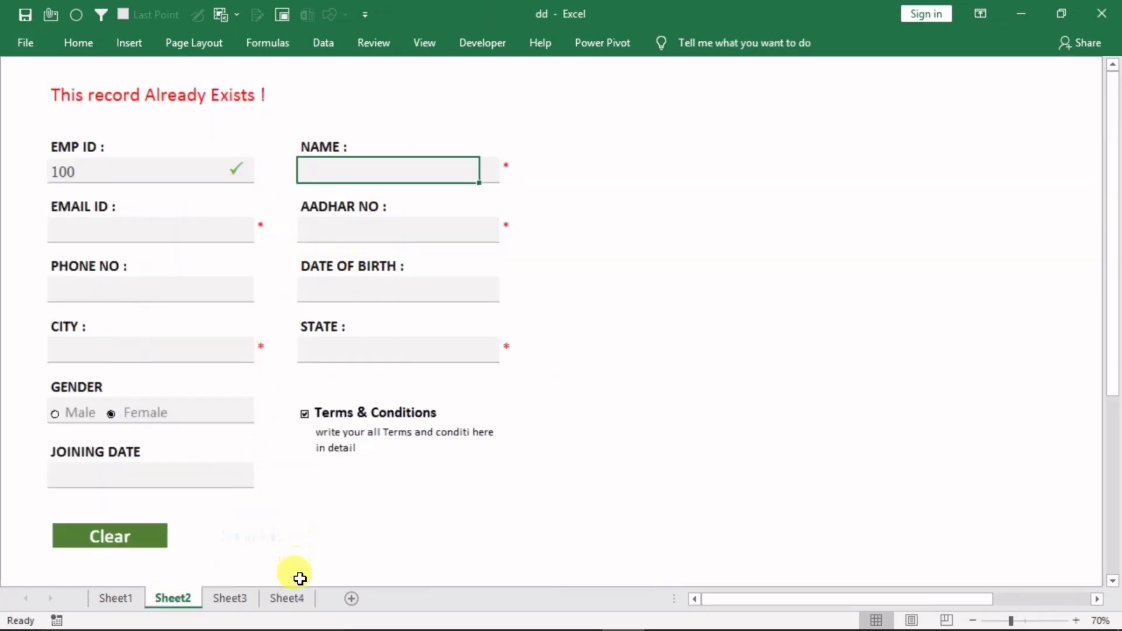
left_click(287, 597)
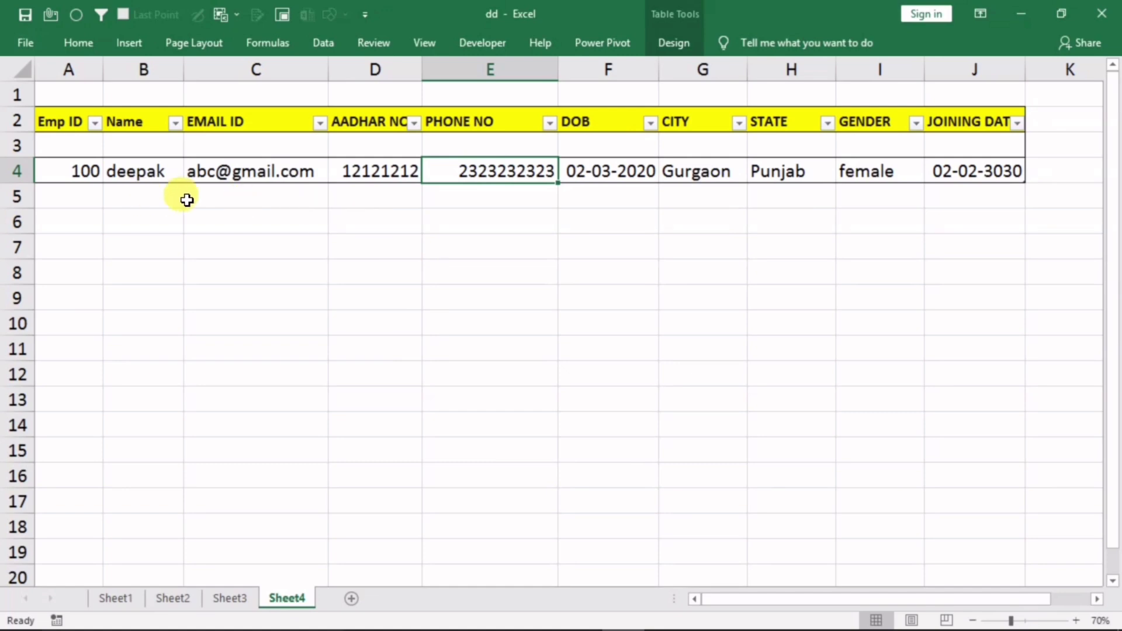
left_click(171, 596)
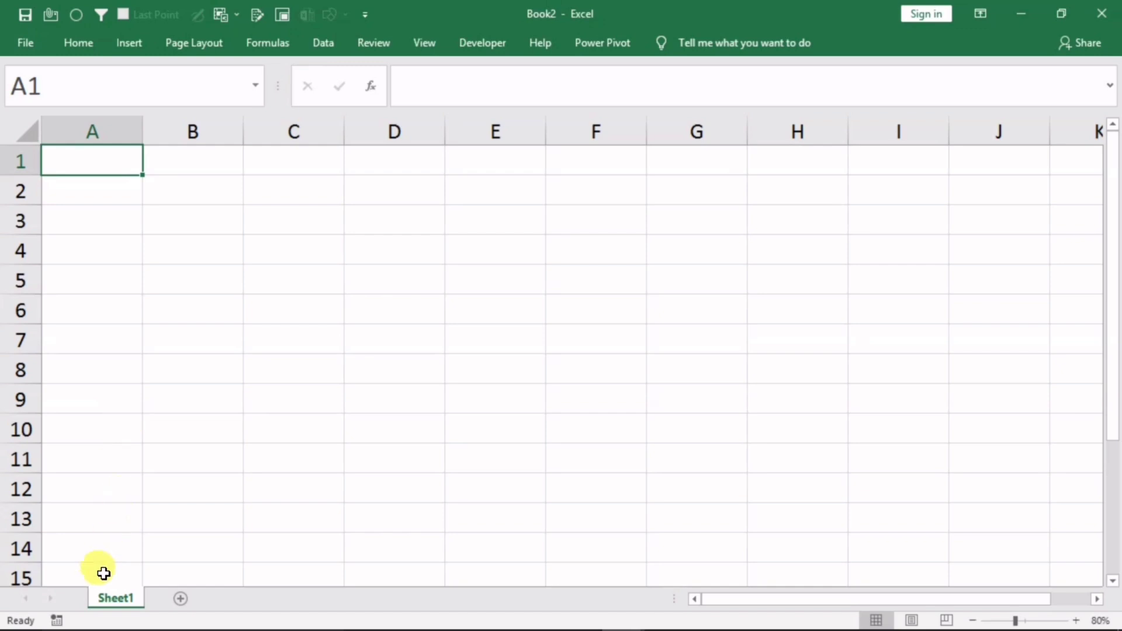
Rename the sheet to 'form' and type the label 'EMP ID :' in B4
double_click(107, 594)
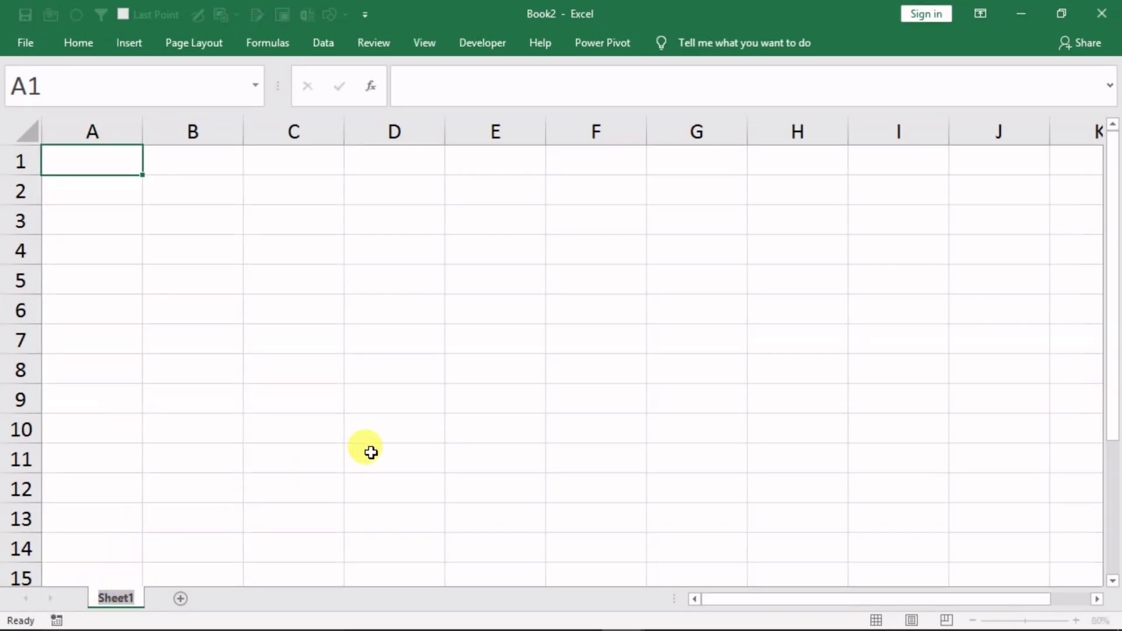
type("form")
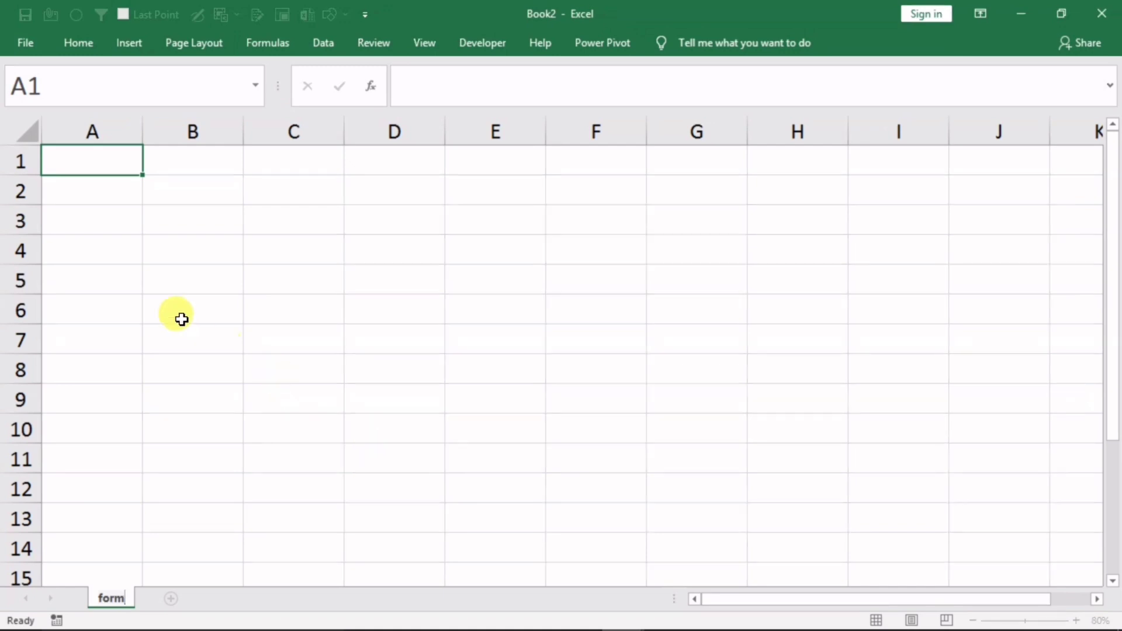
left_click(192, 242)
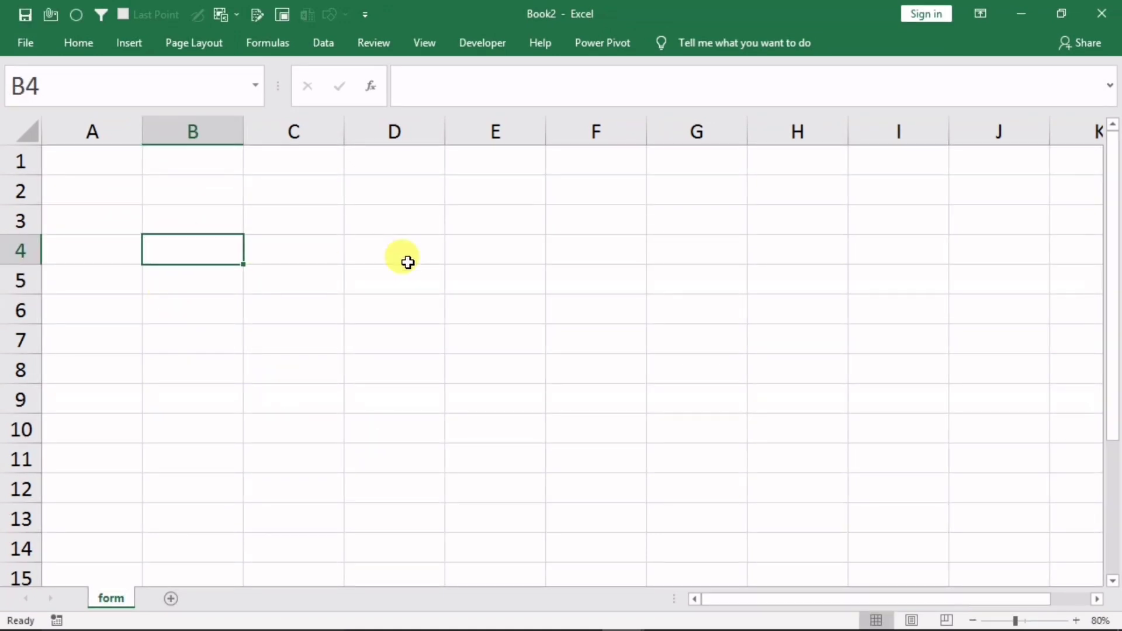
type("E")
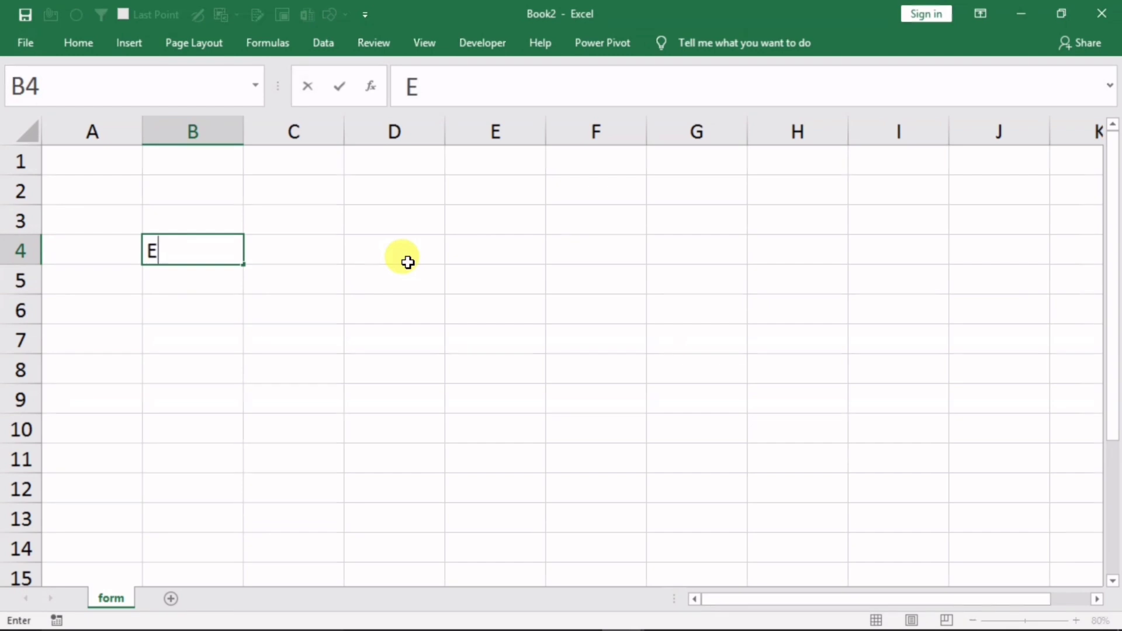
type("MP ID")
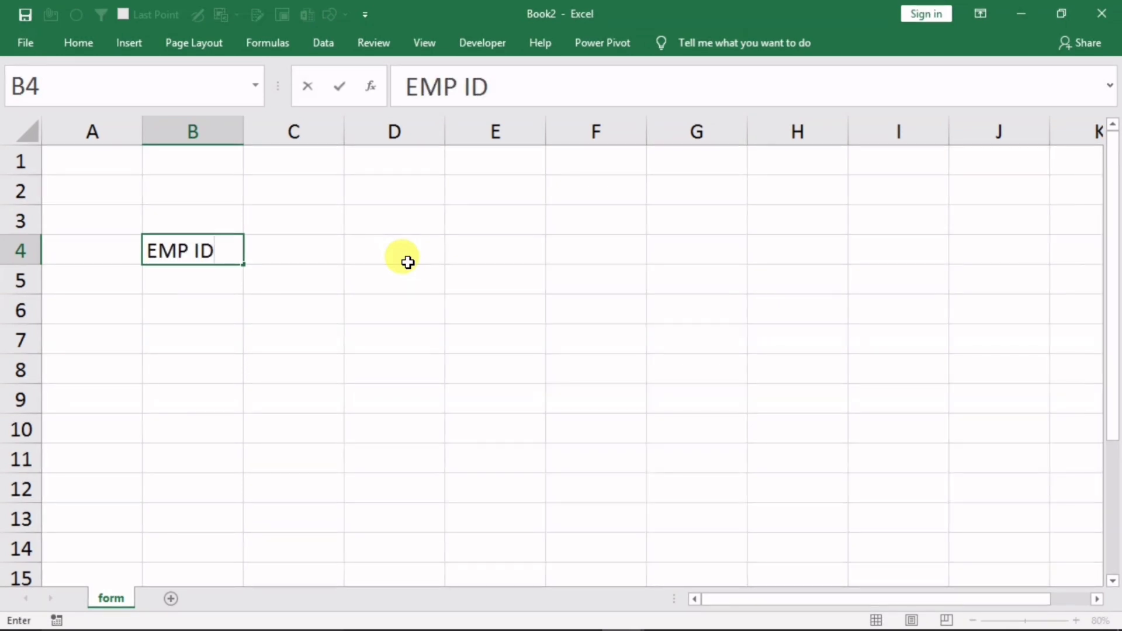
type(" :")
Merge B5:D5 into a single light-grey input cell below the label
left_click(218, 335)
left_click_drag(218, 281, 366, 286)
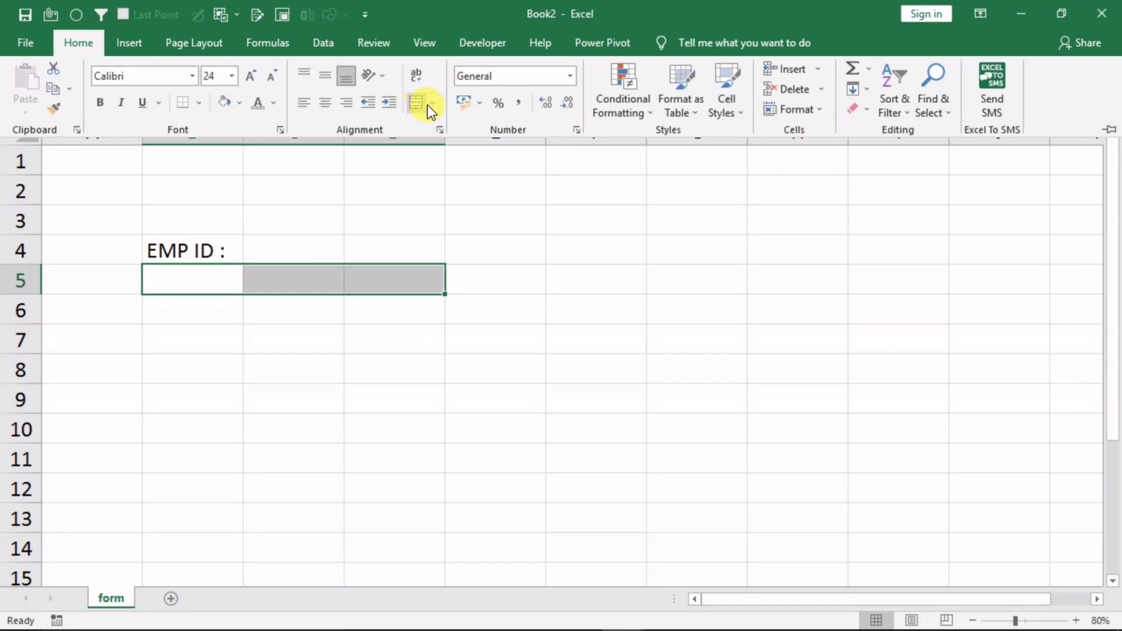
left_click(432, 103)
left_click(459, 168)
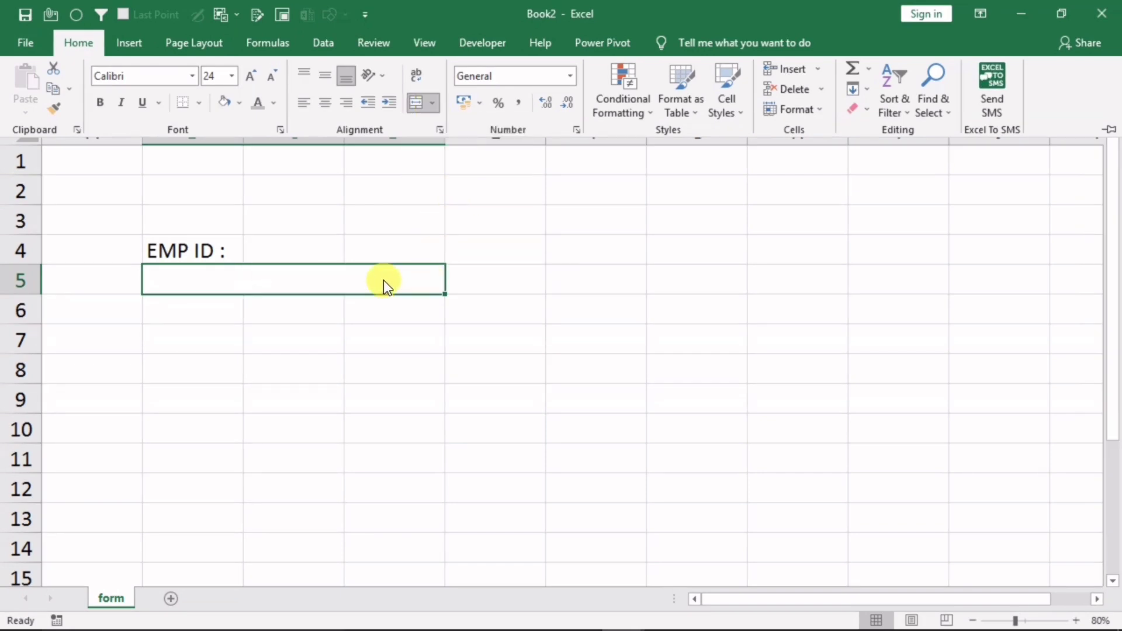
left_click(239, 110)
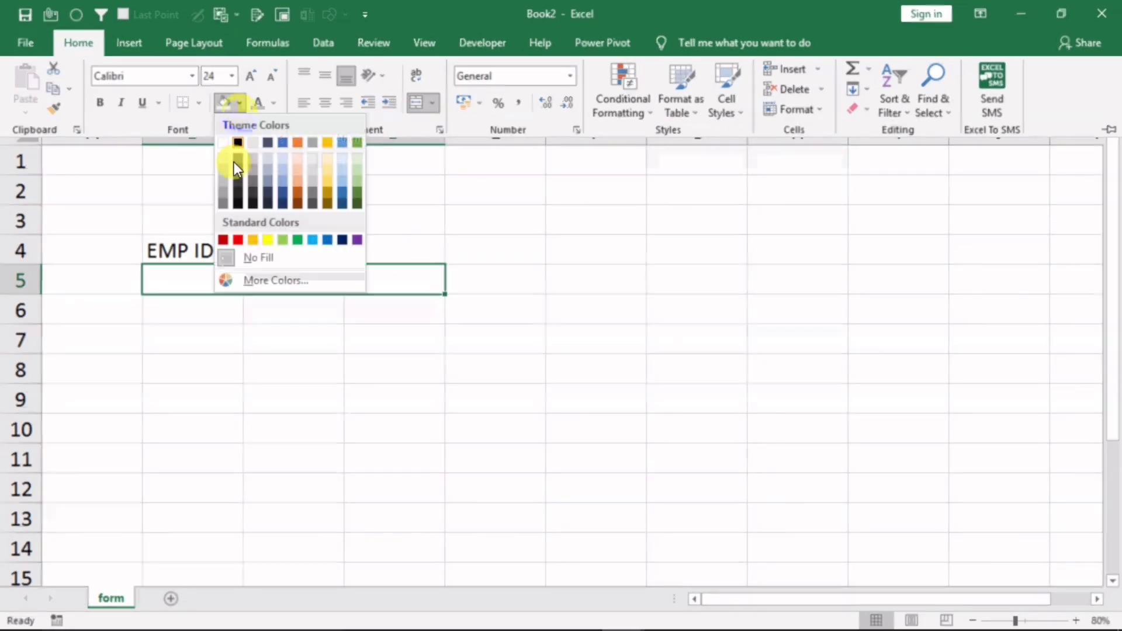
left_click(223, 158)
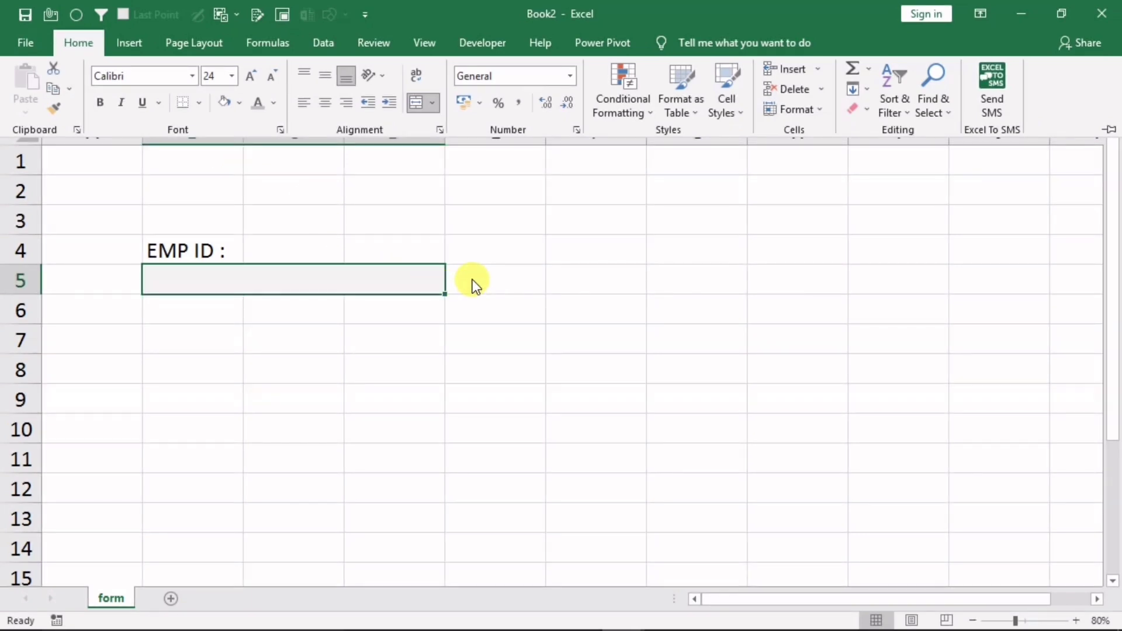
key("ctrl+F1")
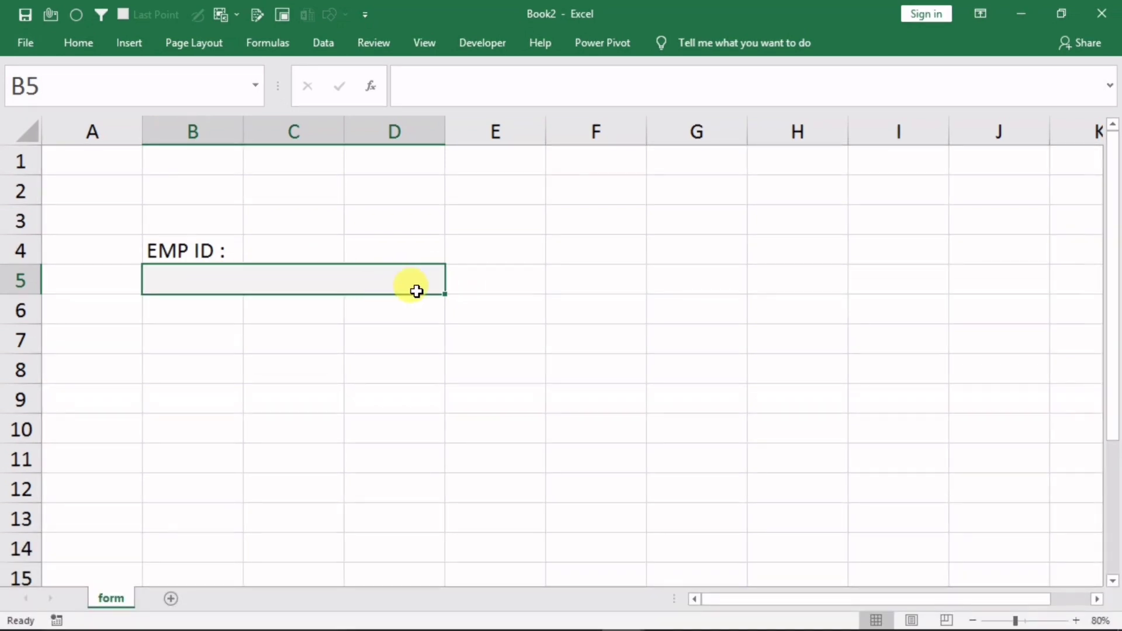
Enter =IF(ISBLANK(B5),"","P") in E5
left_click(483, 279)
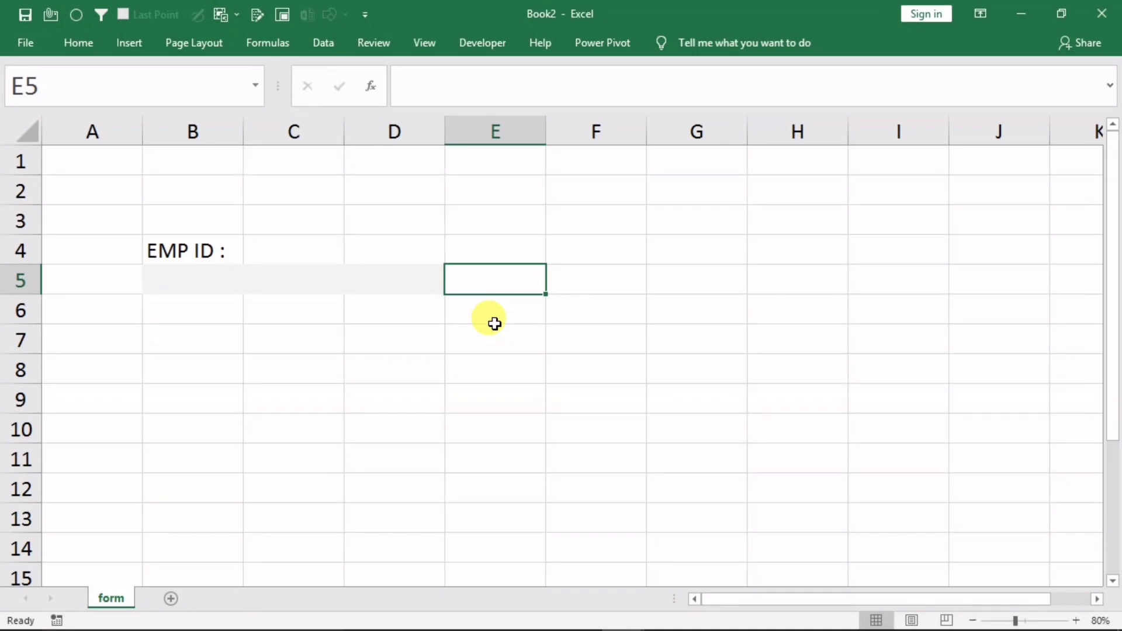
type("=")
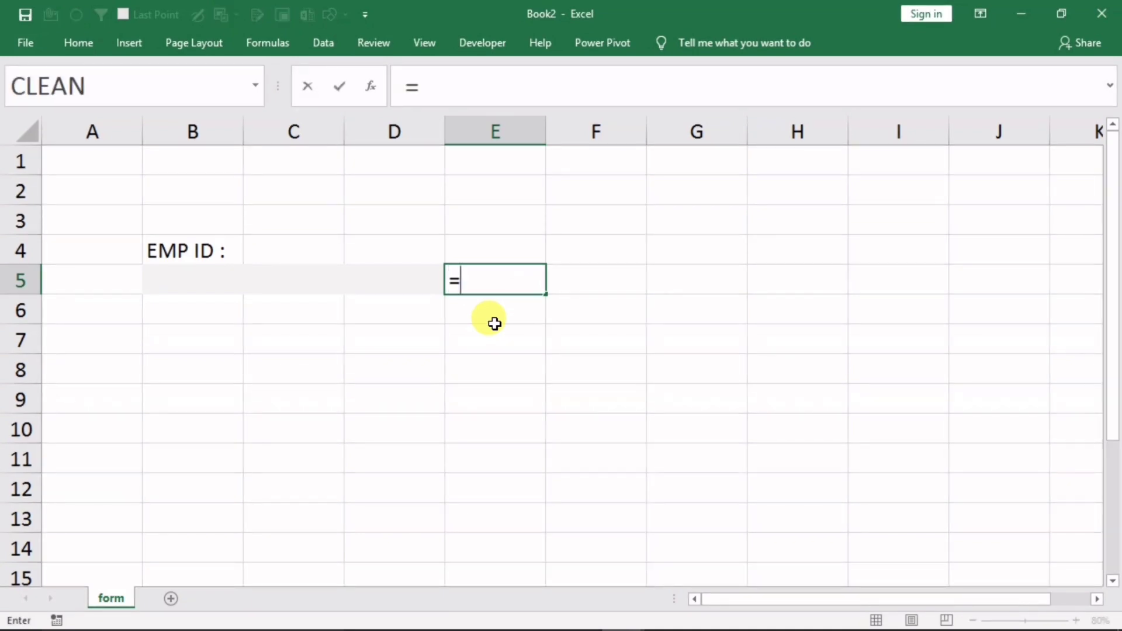
type("i")
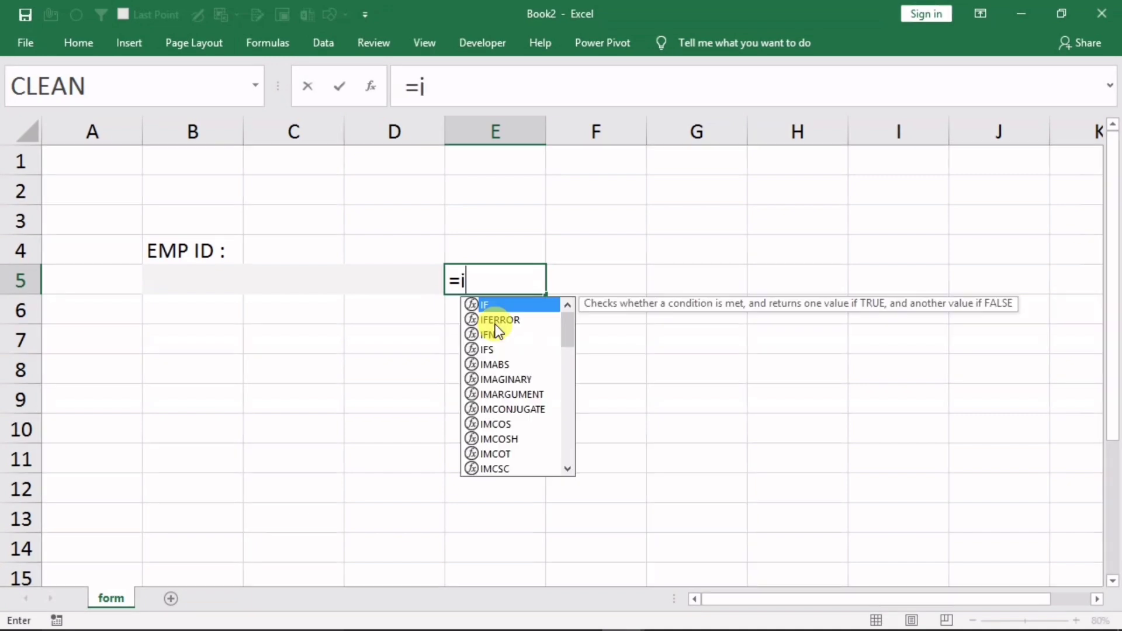
type("f(")
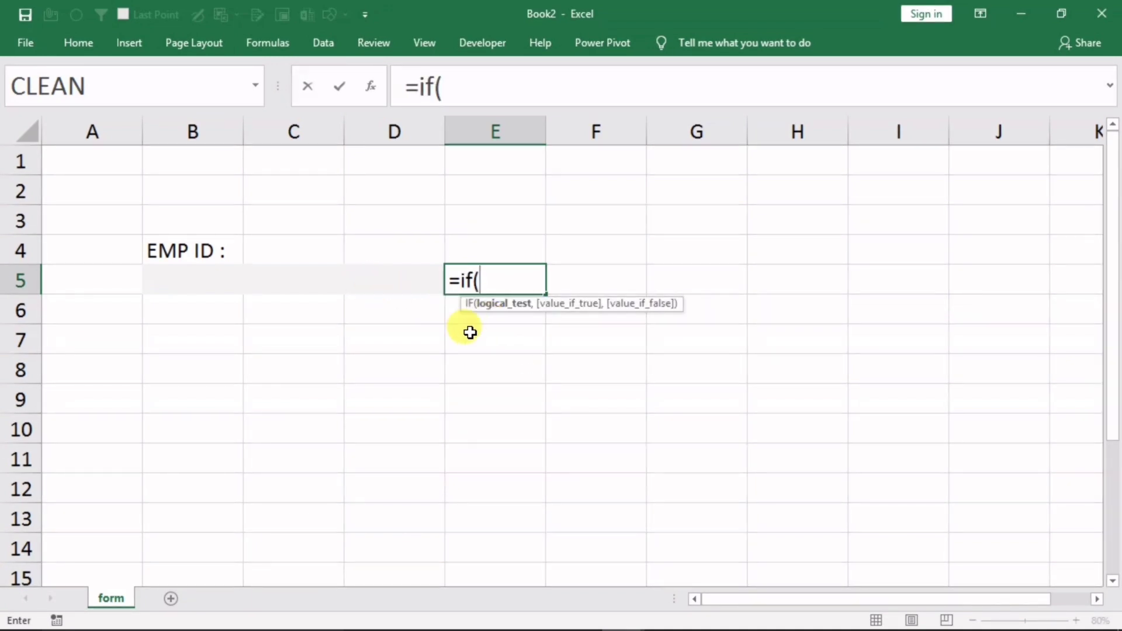
type("isb")
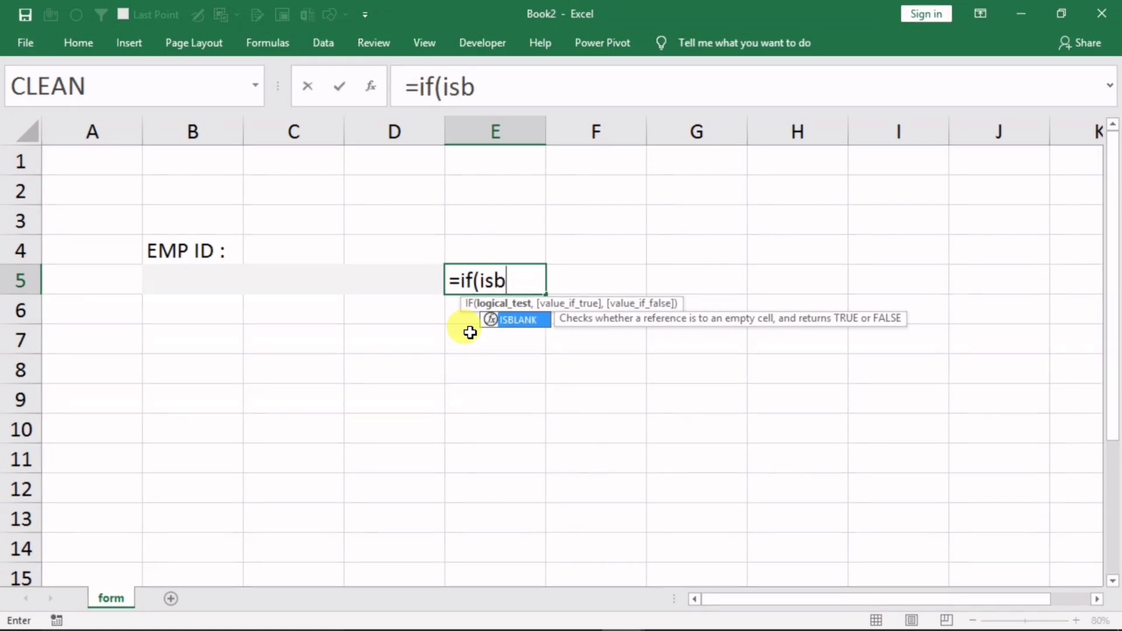
type("lank")
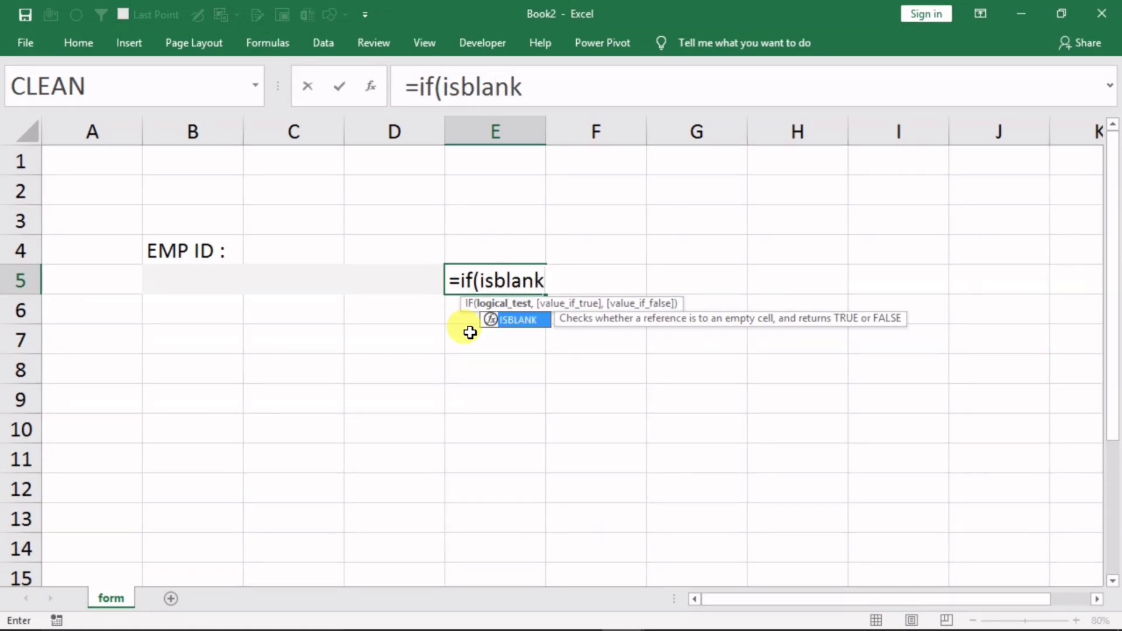
type("(")
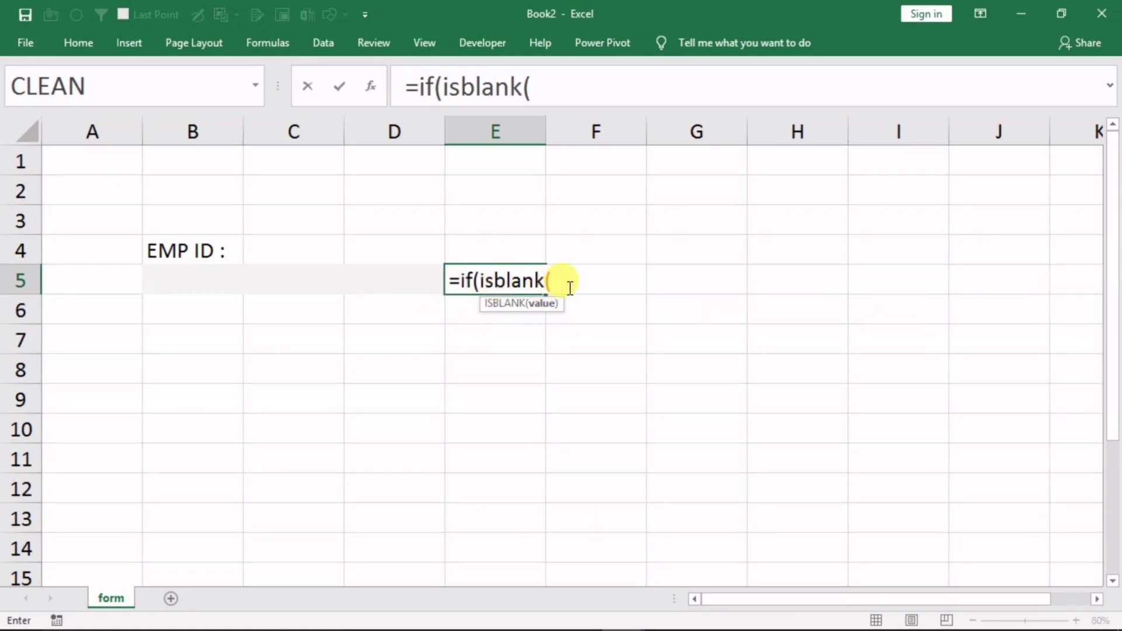
left_click(366, 279)
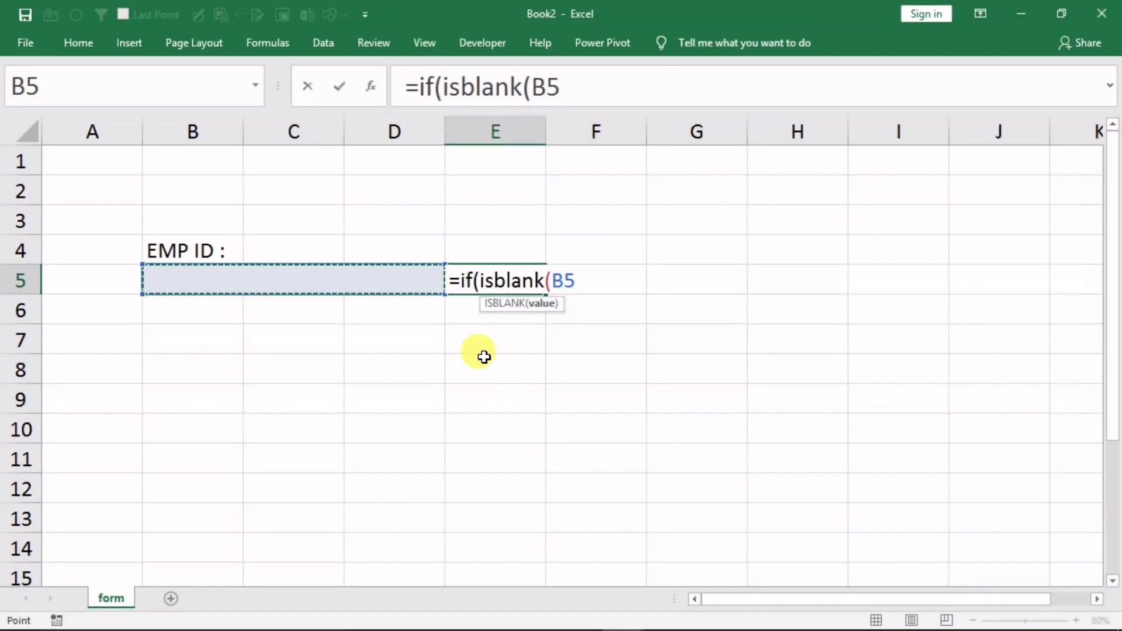
type(")")
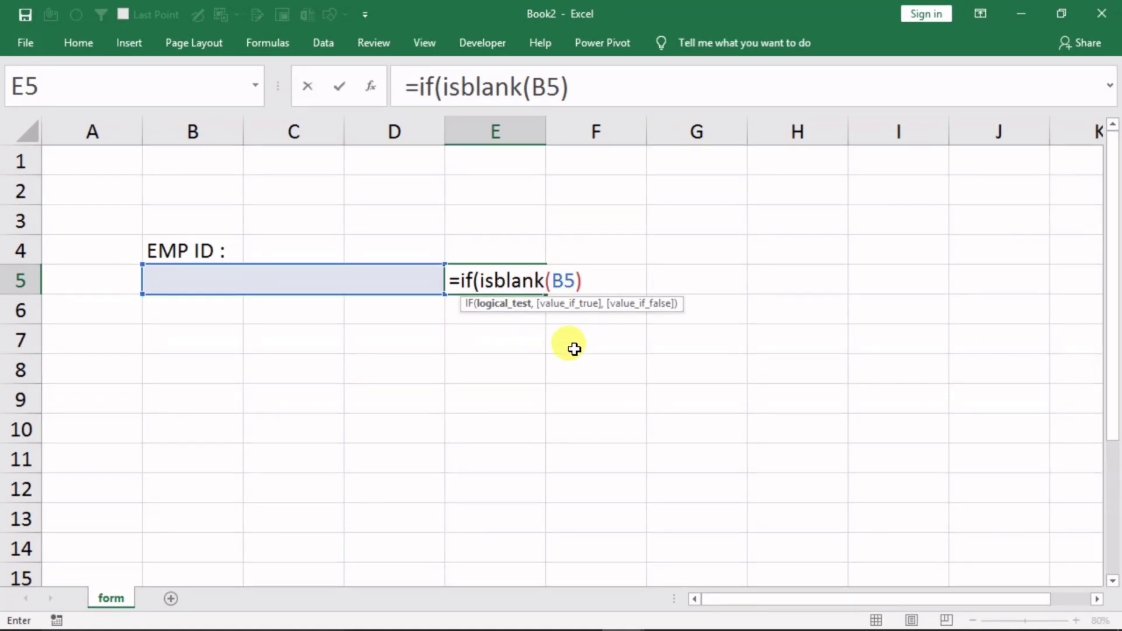
type(",\"\",")
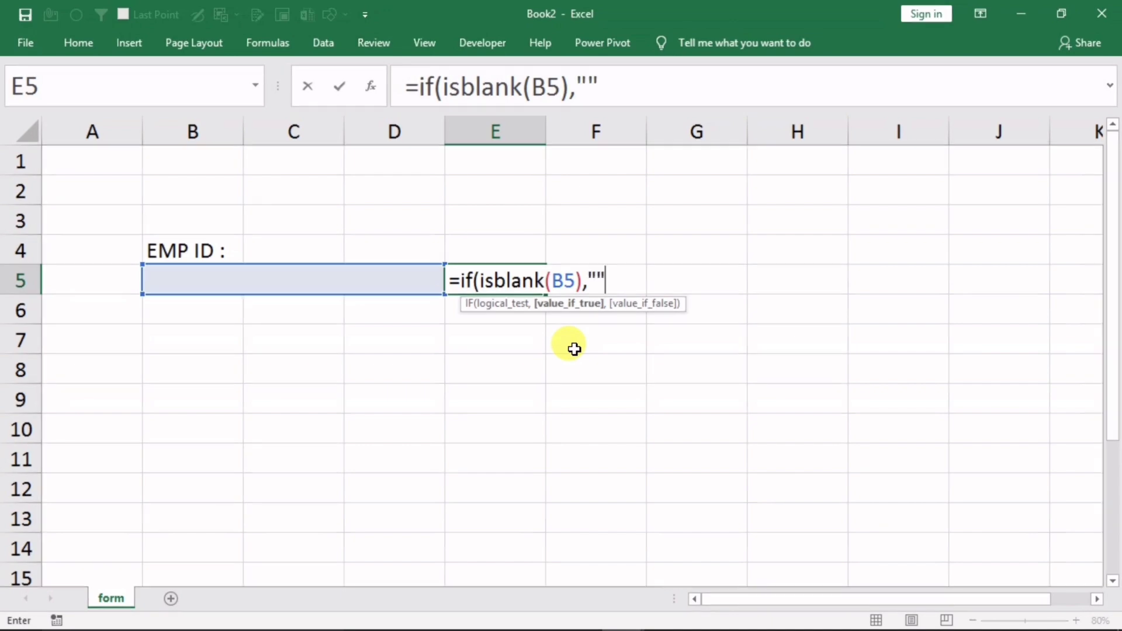
type("\"")
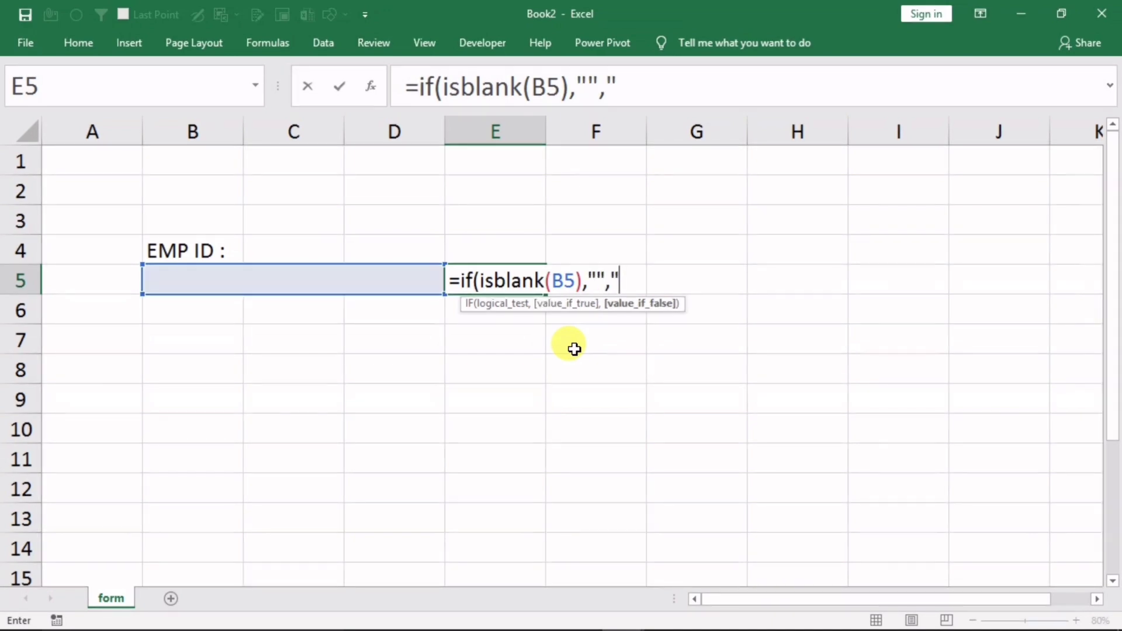
type("P\"")
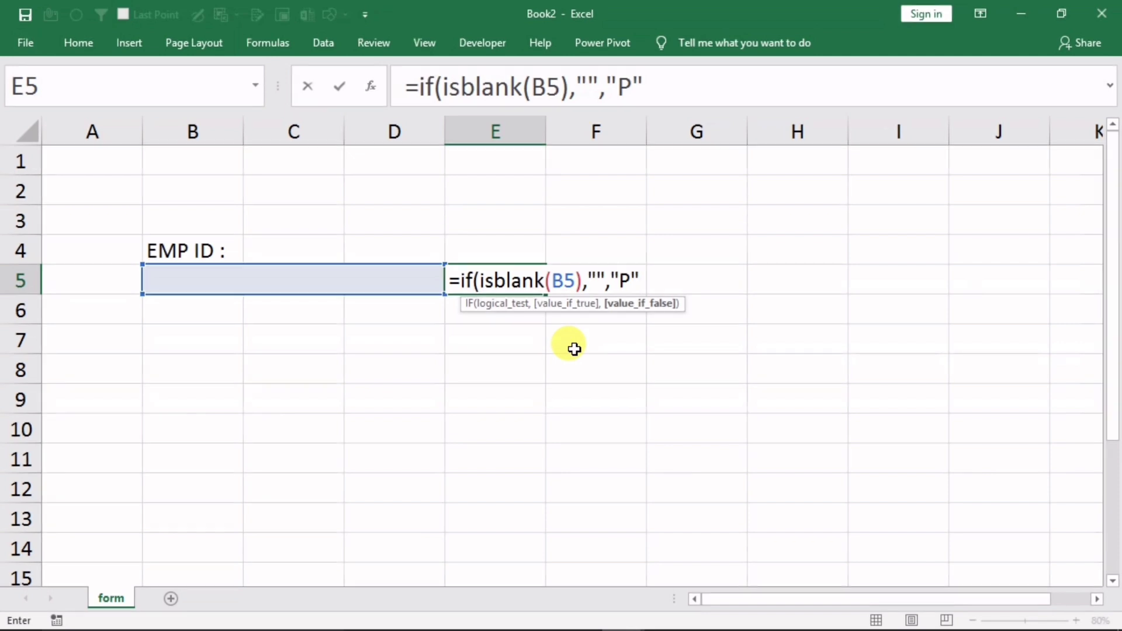
type(")")
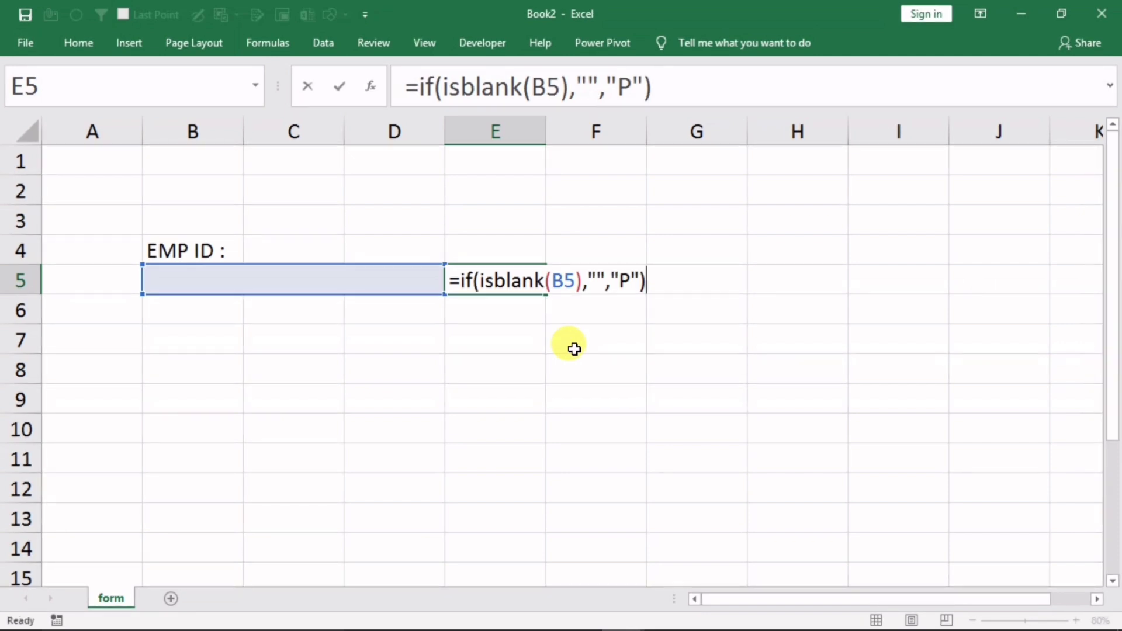
key("Return")
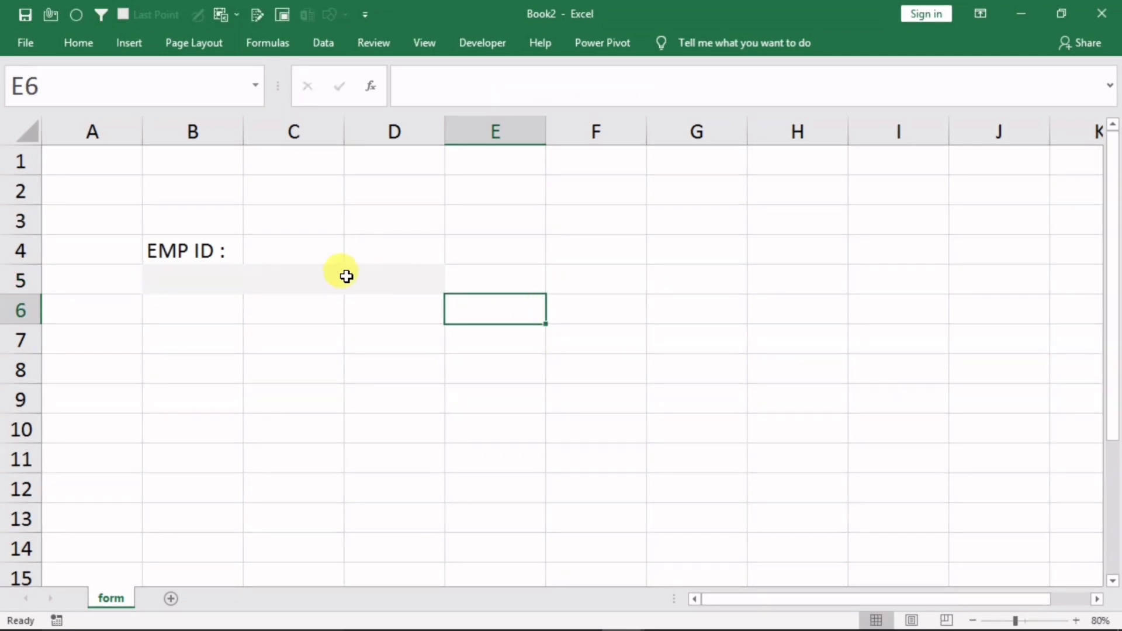
Test the formula by typing 'fgf' in B5, clearing it, then entering 'fg'
left_click(346, 276)
type("fgf")
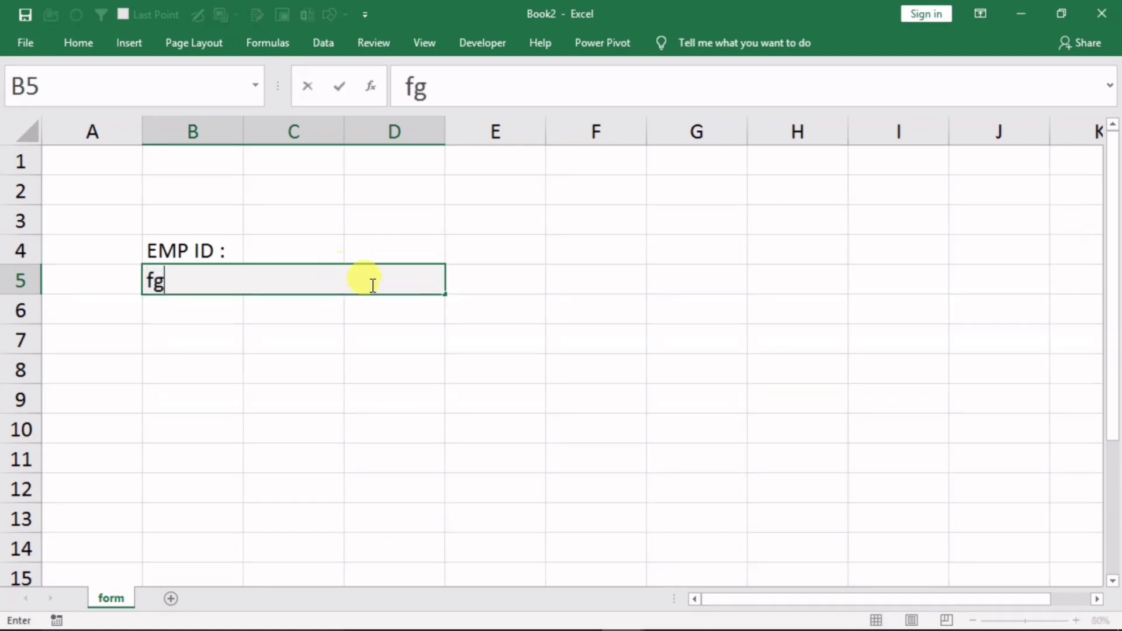
left_click(389, 367)
left_click(245, 281)
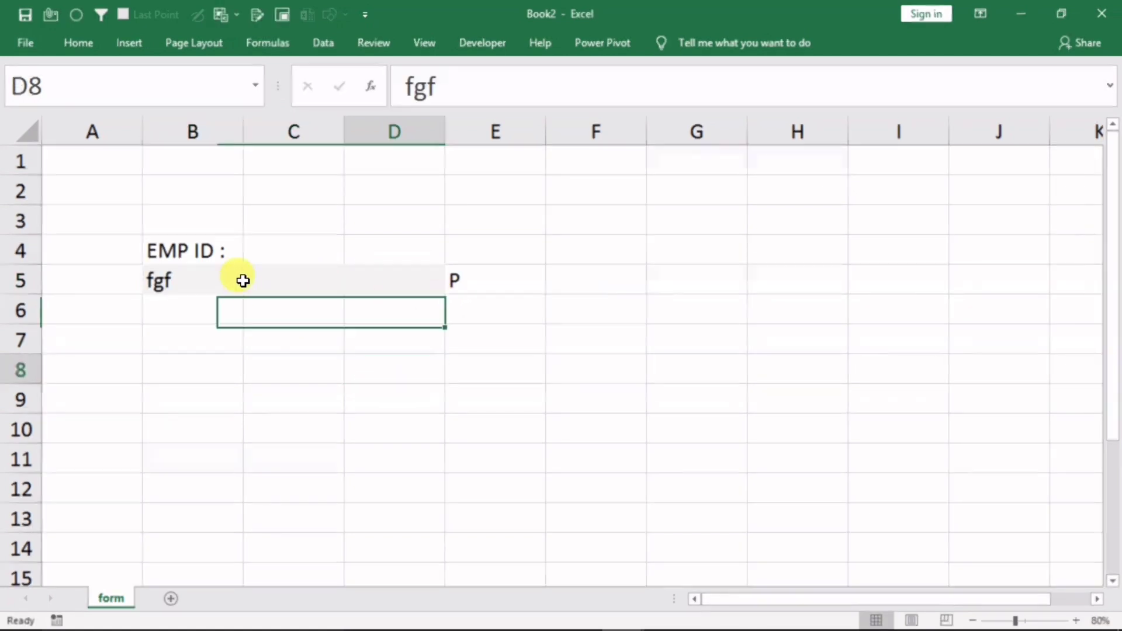
key("Delete")
left_click(334, 358)
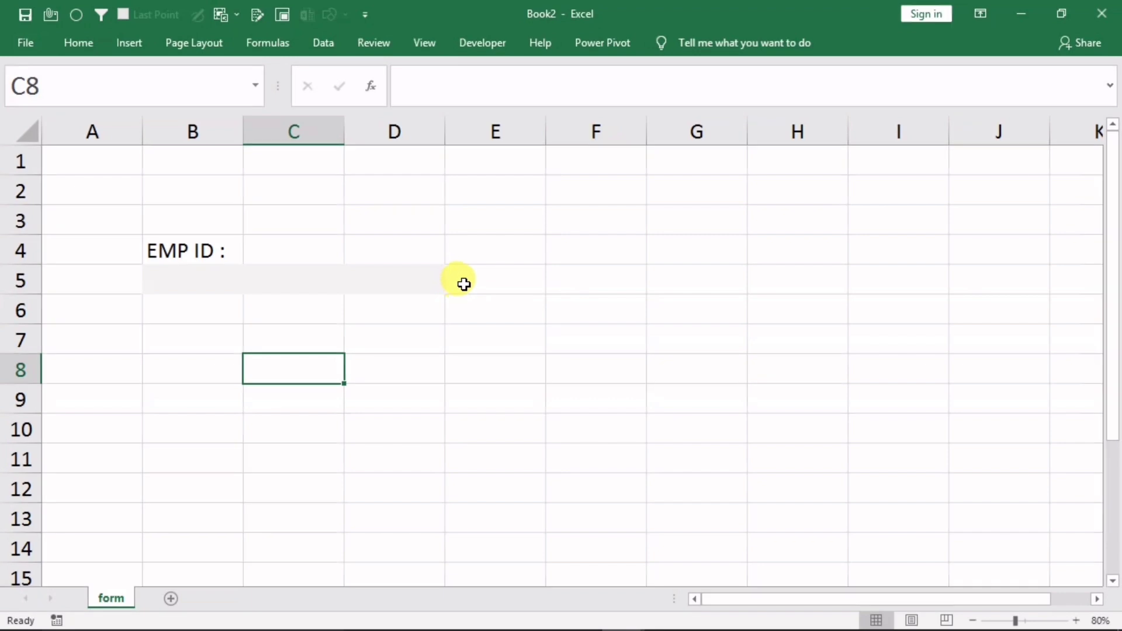
left_click(356, 277)
type("fg")
left_click(419, 370)
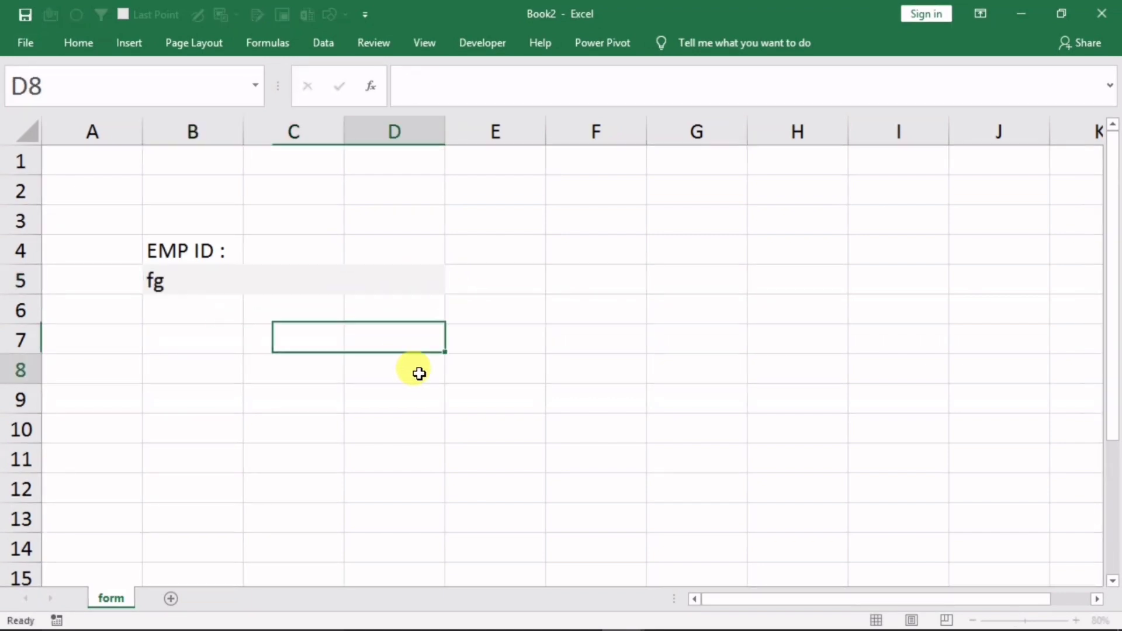
left_click(473, 278)
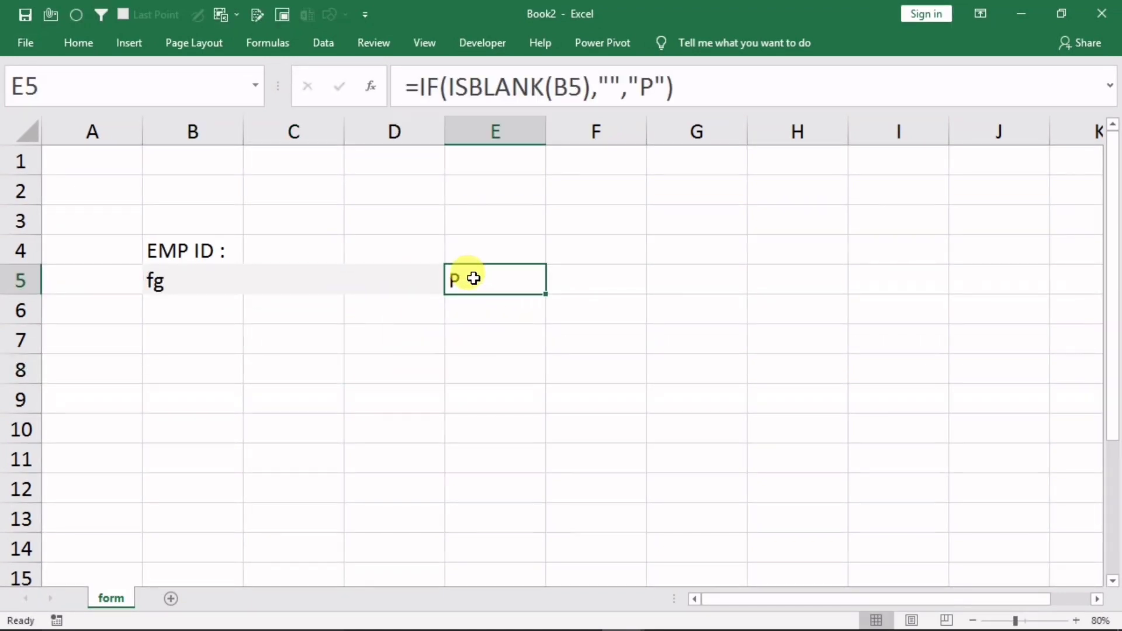
Set E5's font to Wingdings 2 so the P displays as a checkmark
left_click(82, 41)
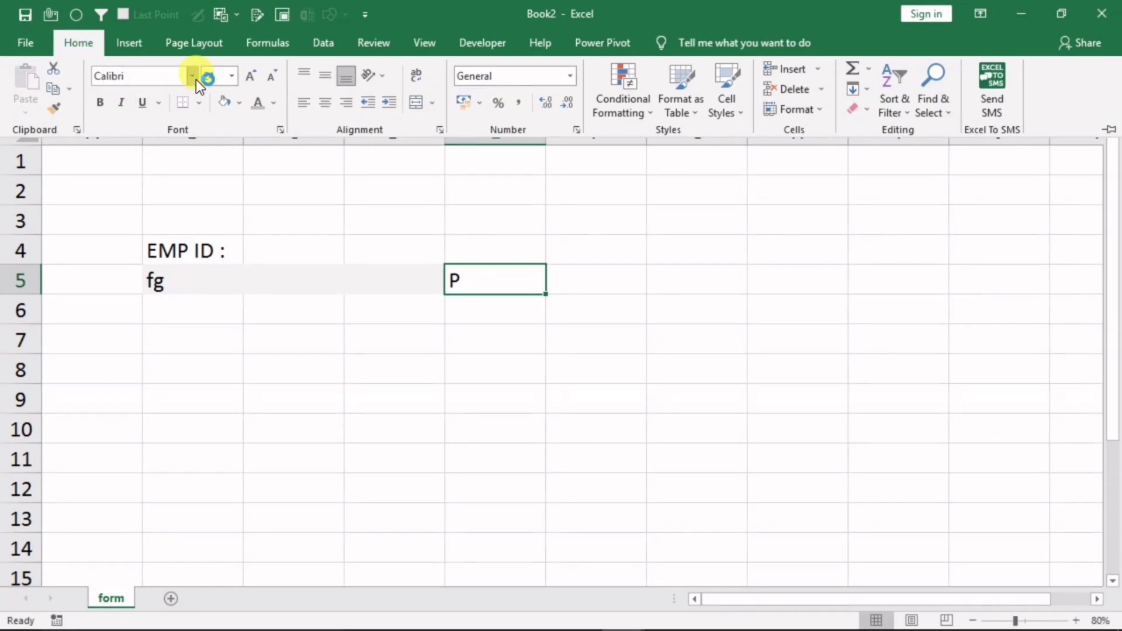
left_click(194, 78)
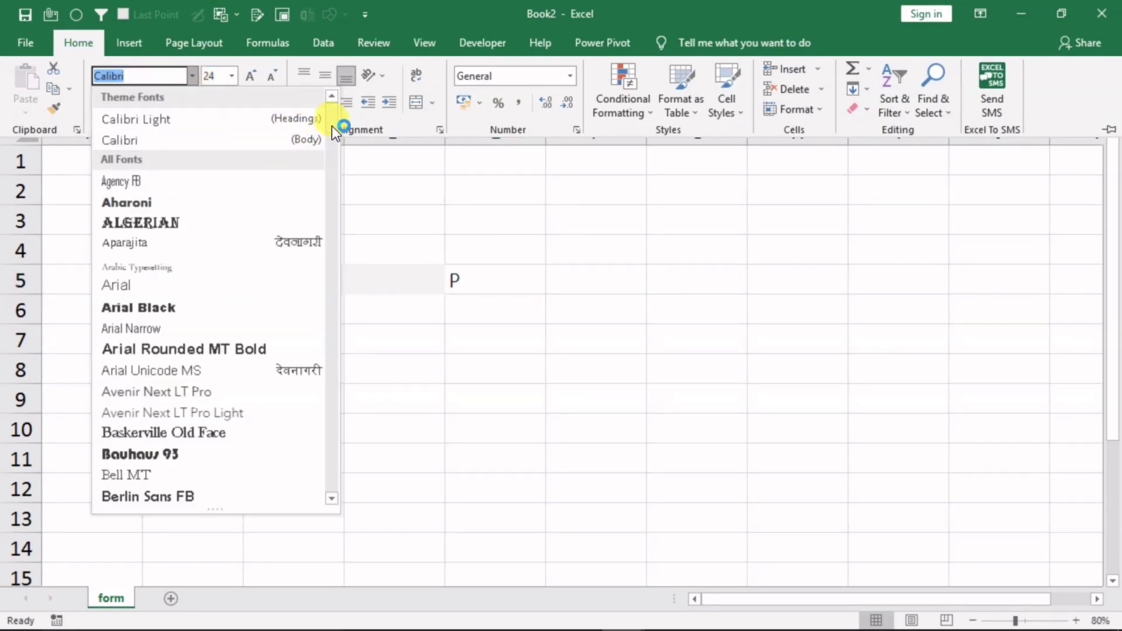
left_click_drag(332, 125, 331, 478)
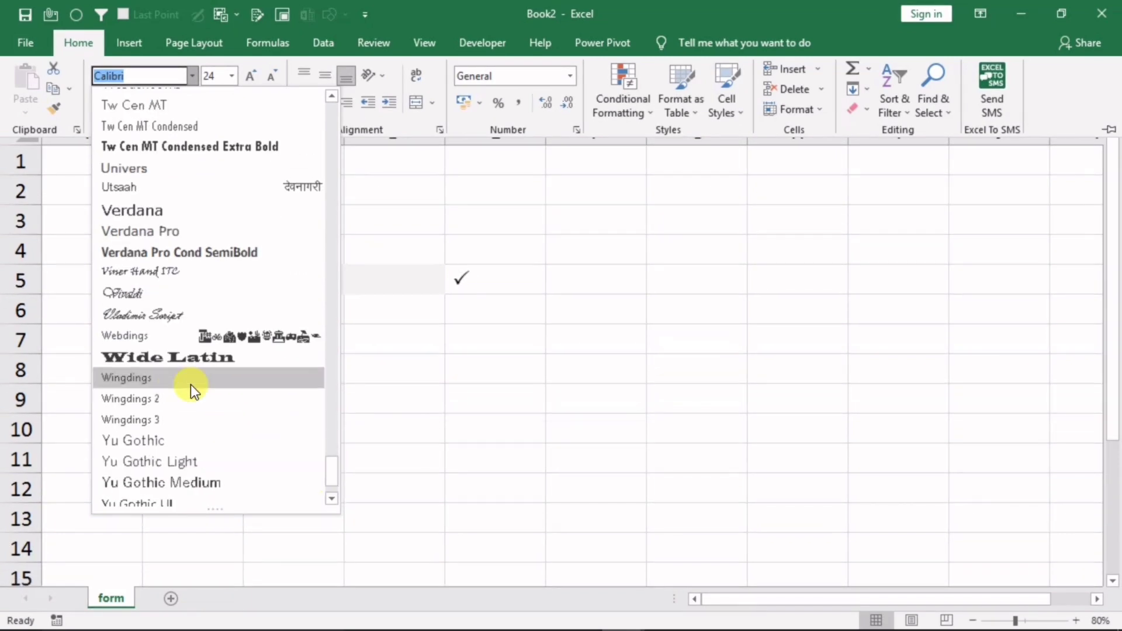
left_click(150, 399)
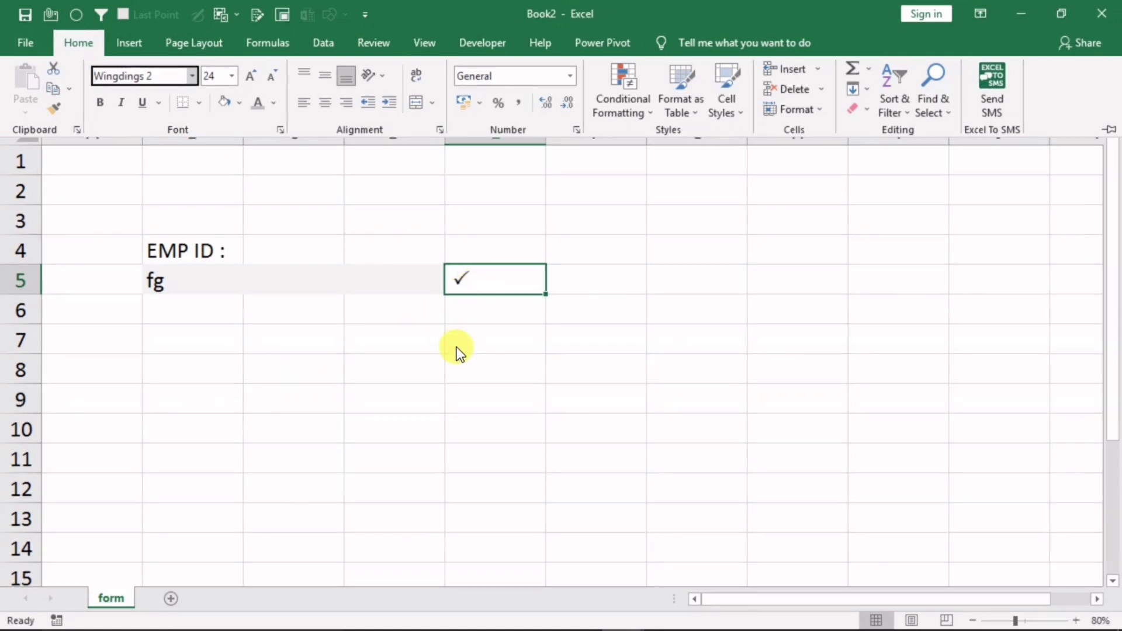
Replace the EMP ID in B5 with 'ghg' to confirm the tick appears
left_click(205, 289)
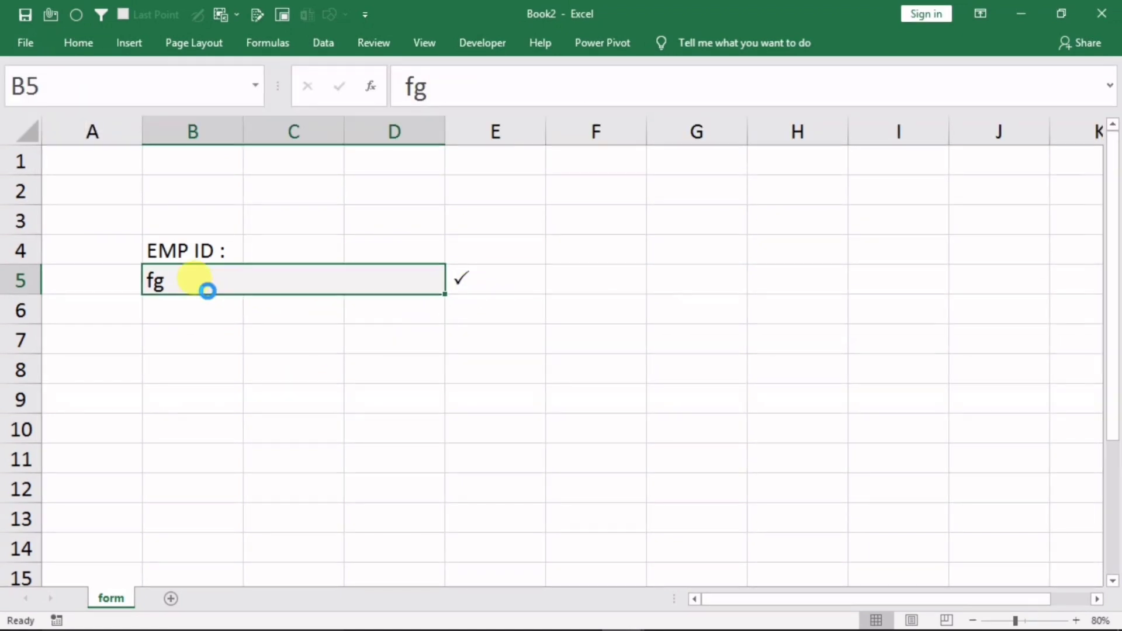
key("Delete")
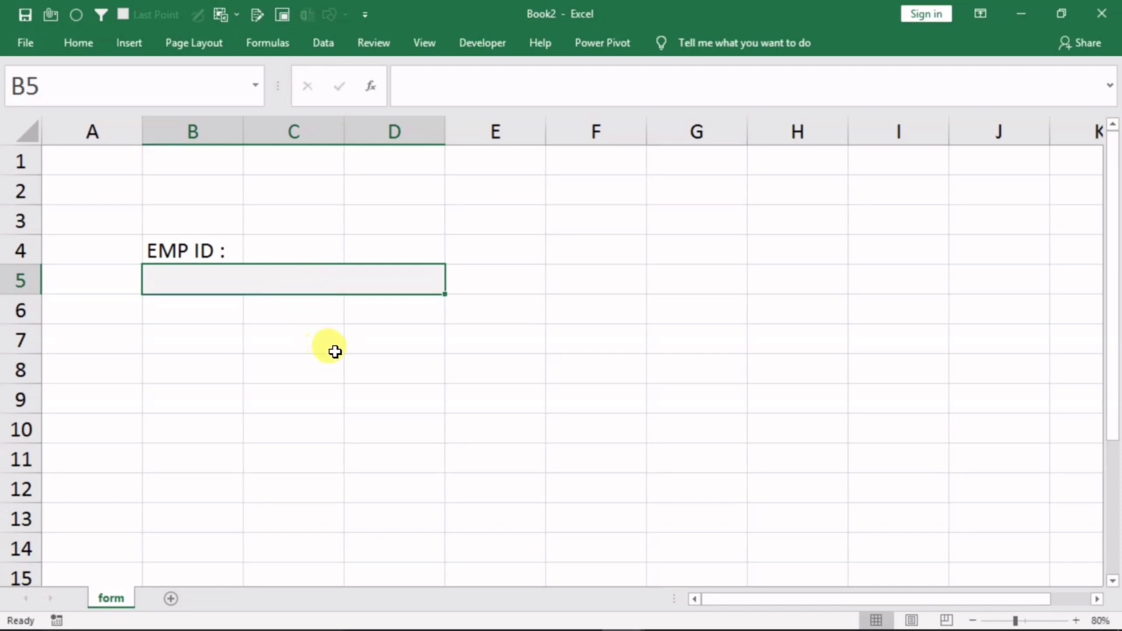
type("ghg")
left_click(391, 358)
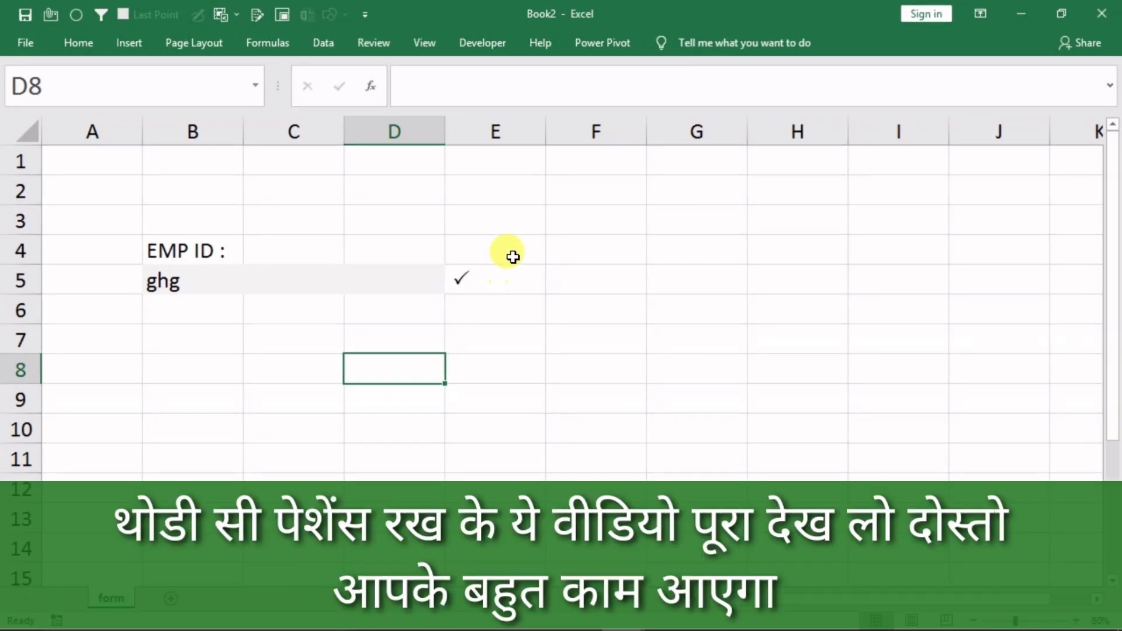
Narrow column E to fit the checkmark in E5
left_click_drag(540, 128, 477, 132)
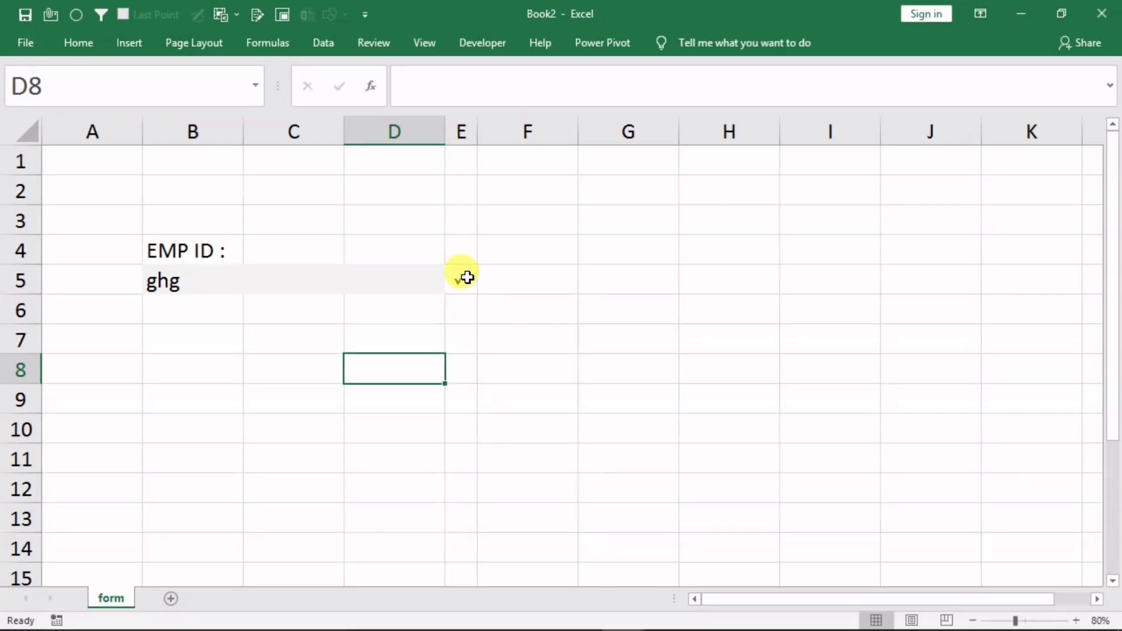
left_click(465, 278)
left_click(82, 43)
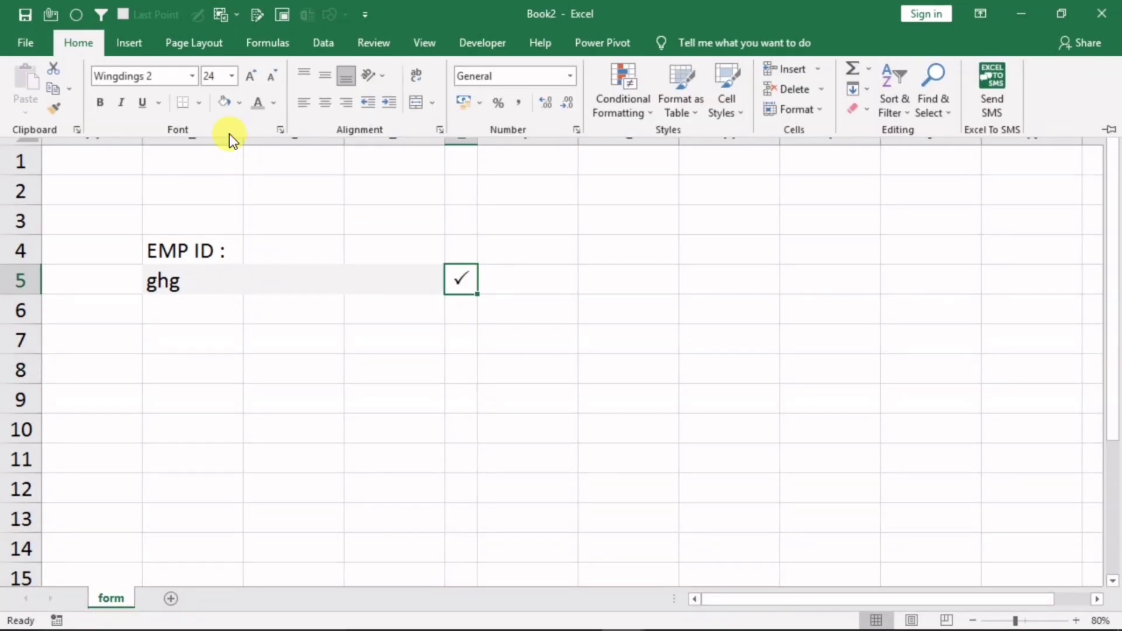
key("ctrl+F1")
left_click(580, 367)
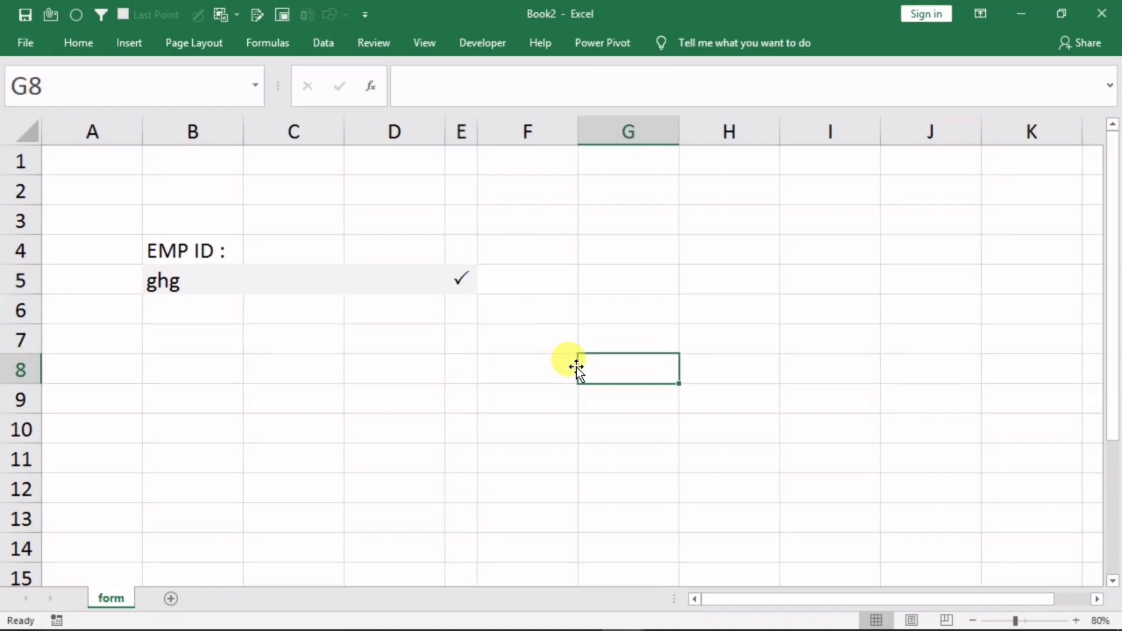
left_click(516, 289)
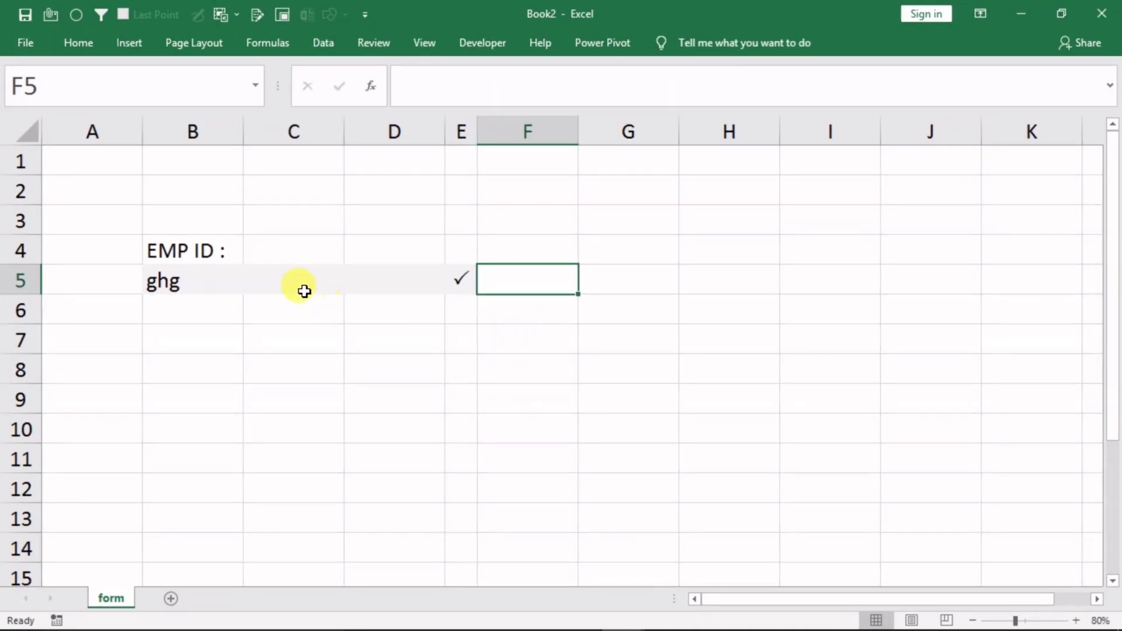
Clear B5 and retype the EMP ID as 'fghg'
left_click(195, 282)
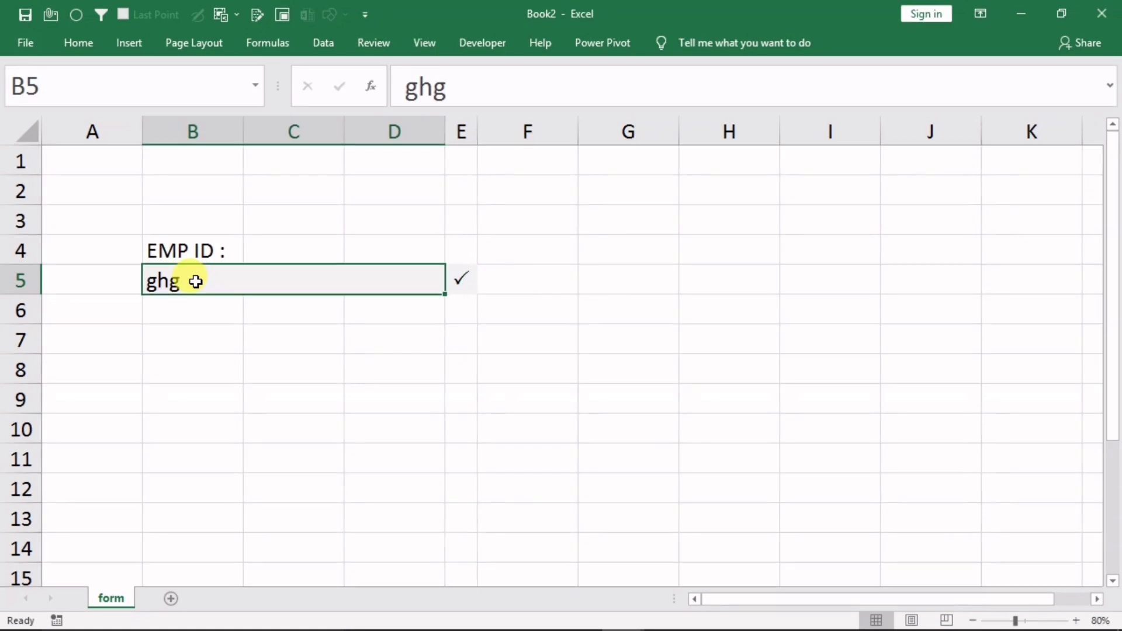
key("Delete")
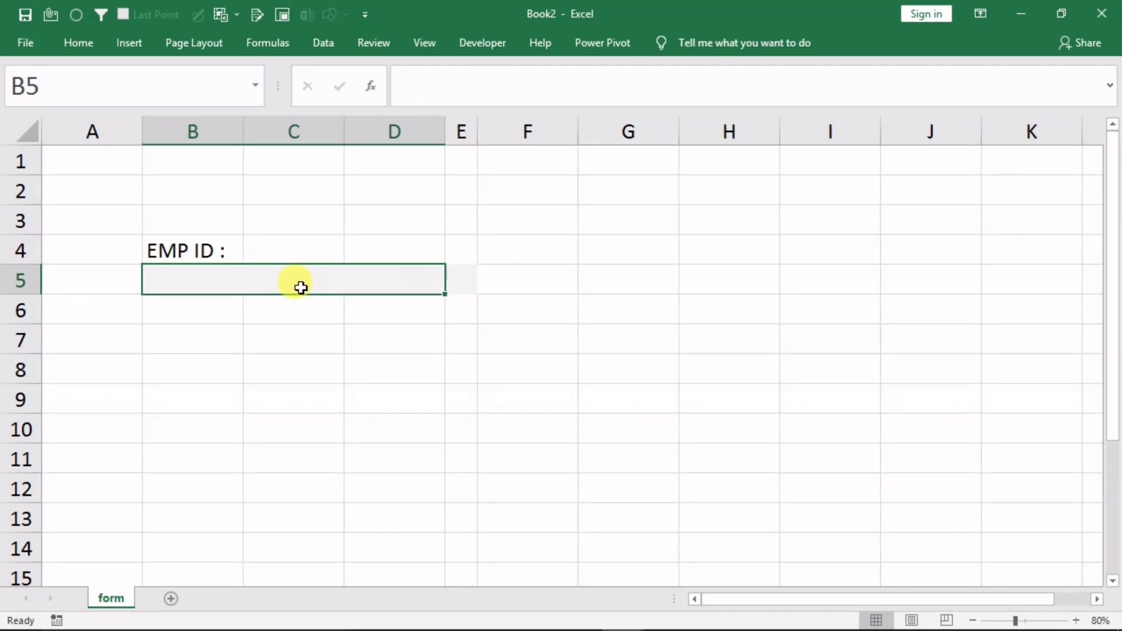
type("fghg")
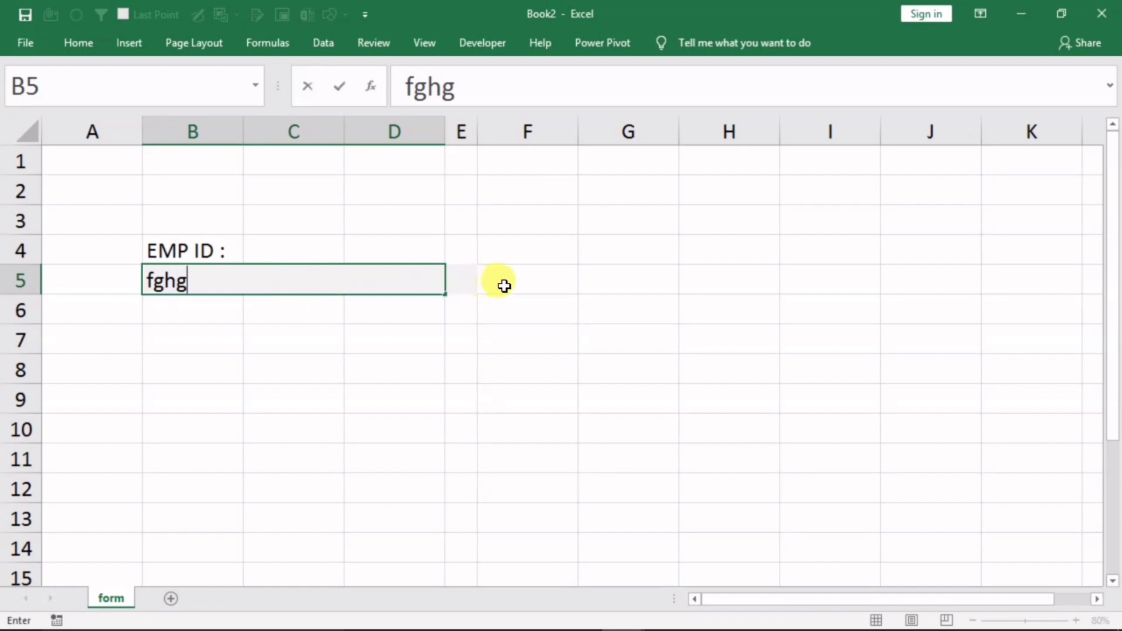
left_click(517, 367)
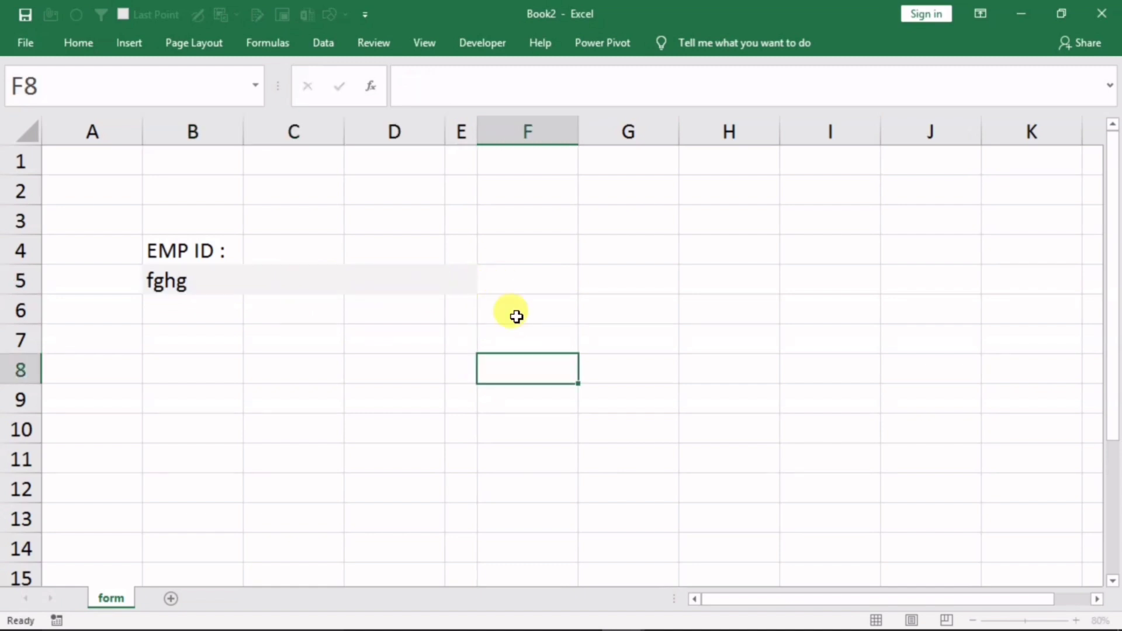
left_click(500, 281)
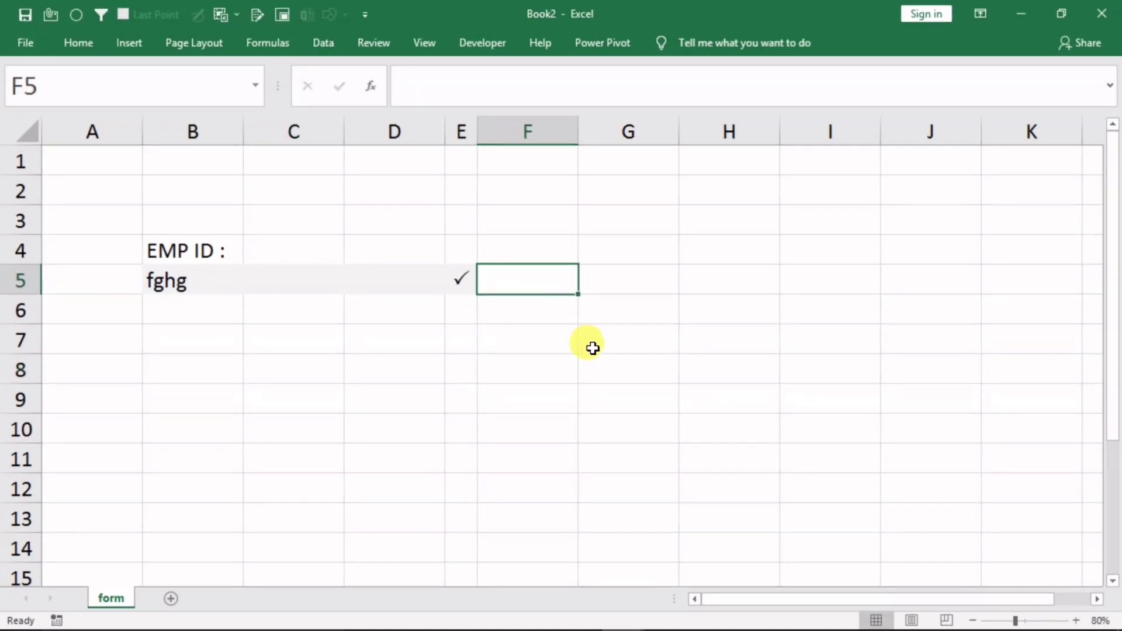
Enter =IF(B5="","*","") in F5 and check the asterisk with B5 empty
type("=")
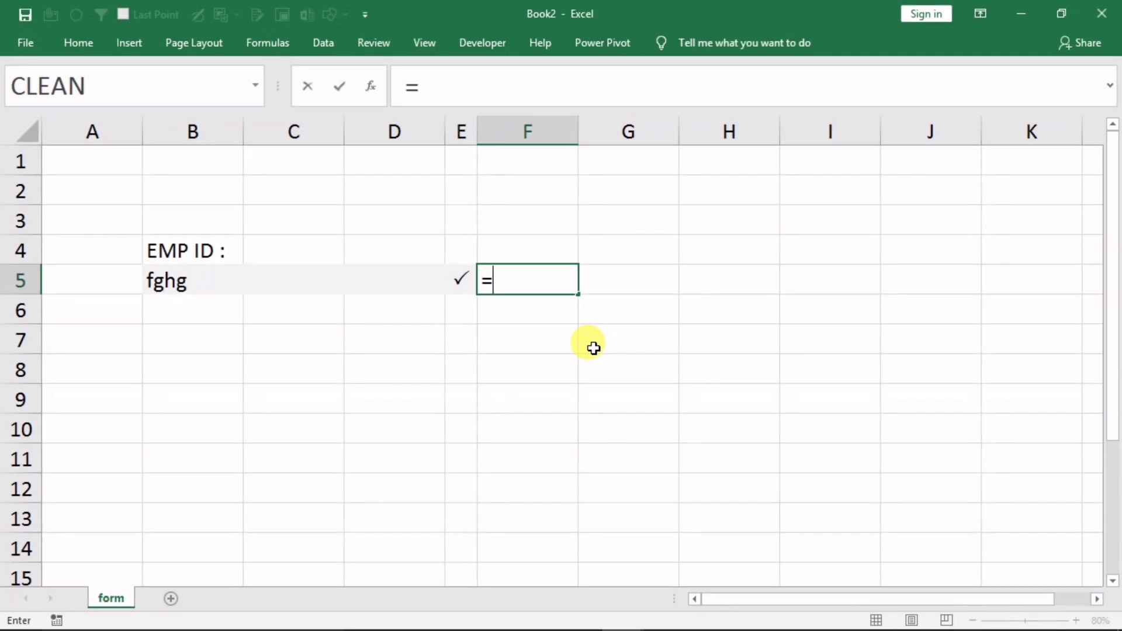
type("if")
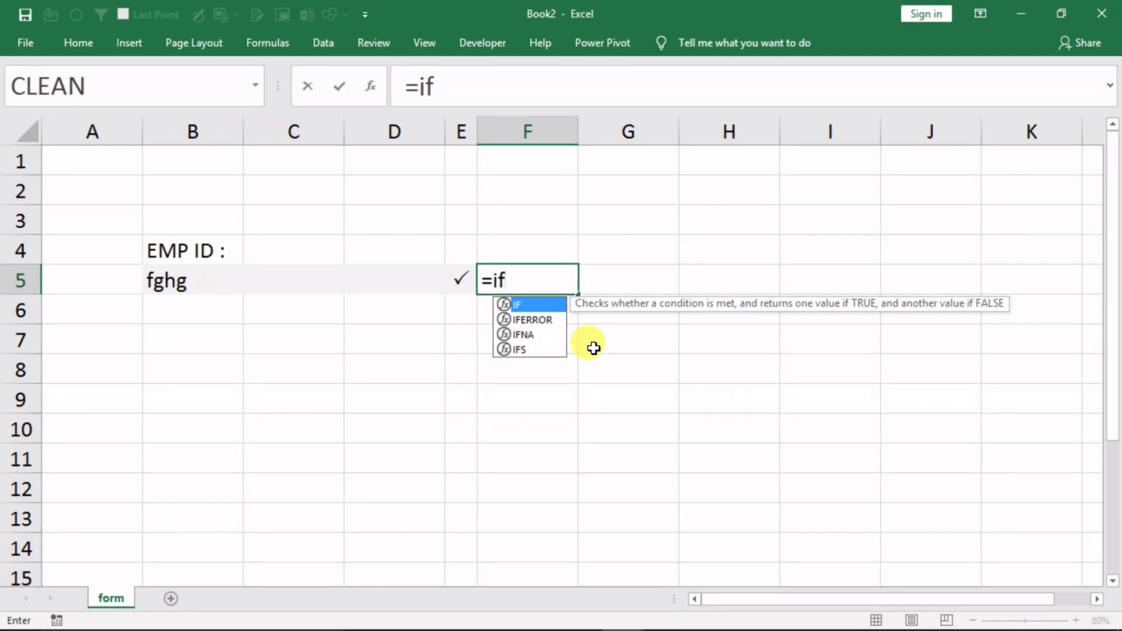
type("(")
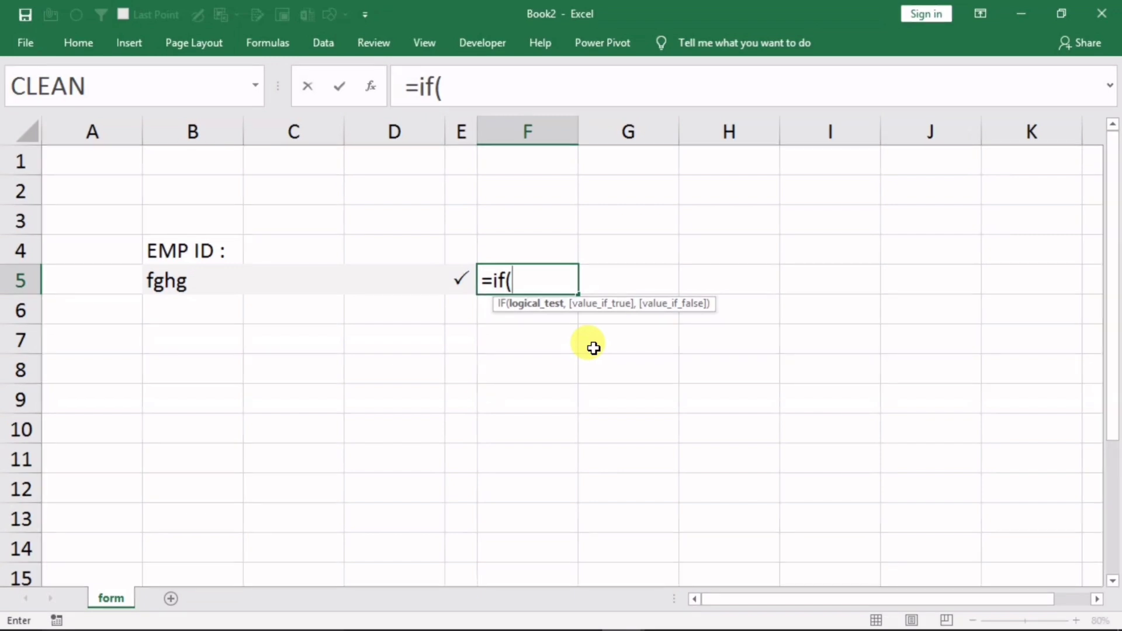
left_click(237, 282)
type("=")
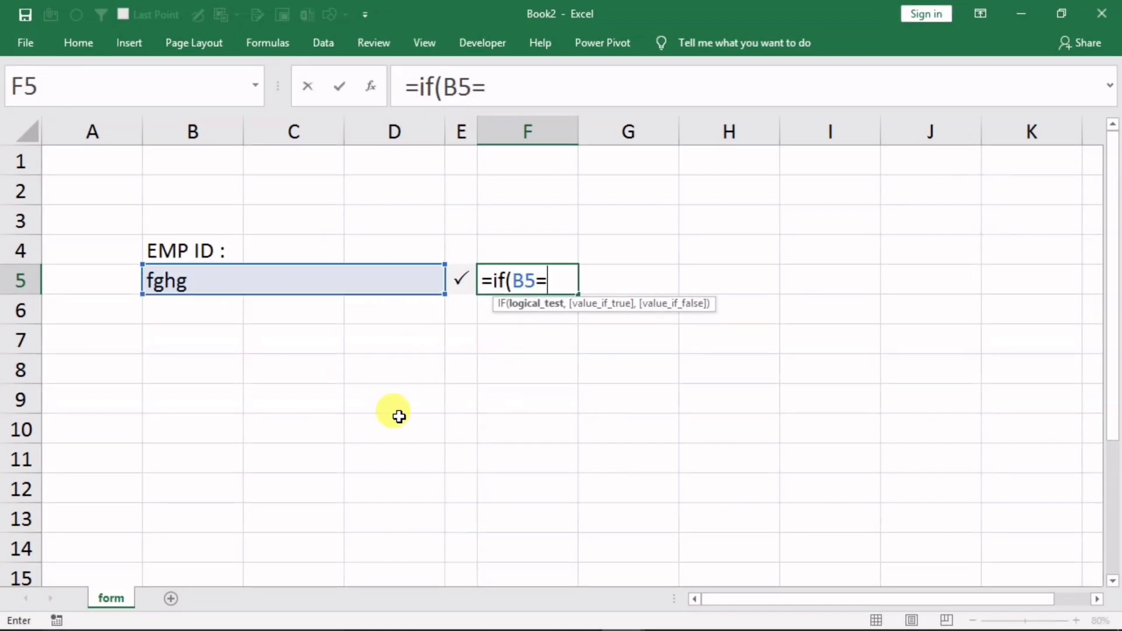
type("\"\",\"*")
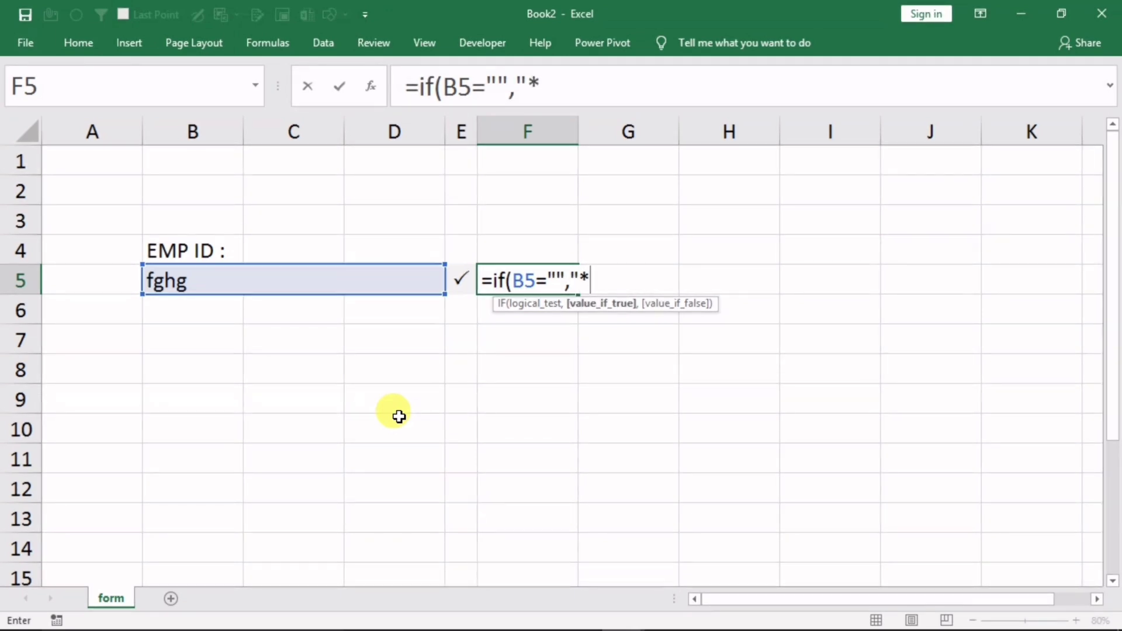
type("\",")
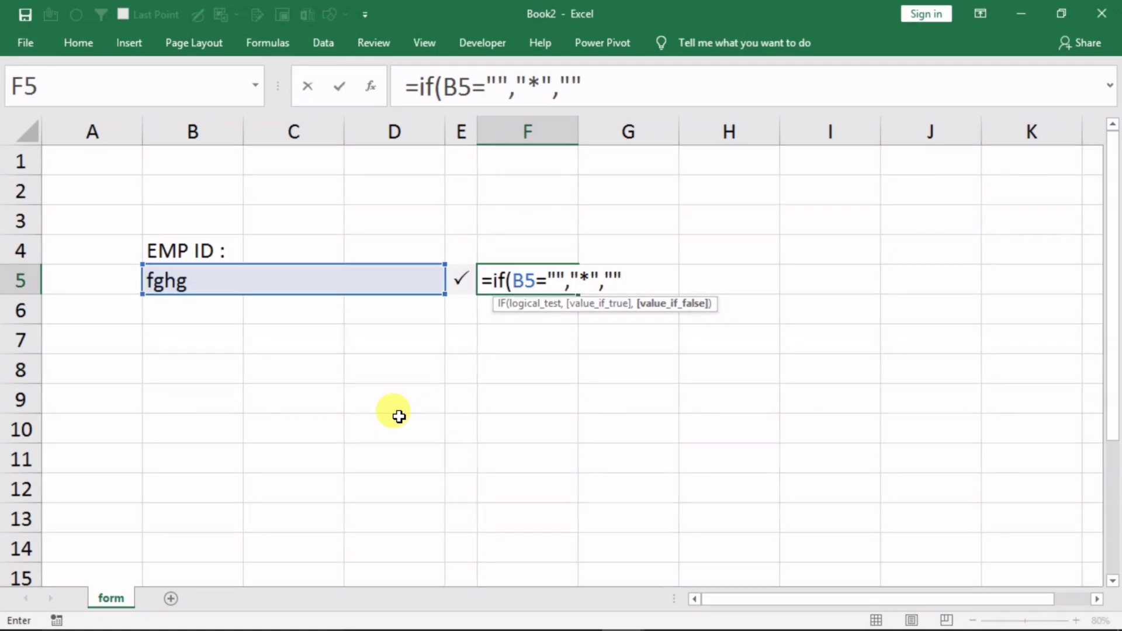
type("\"\")")
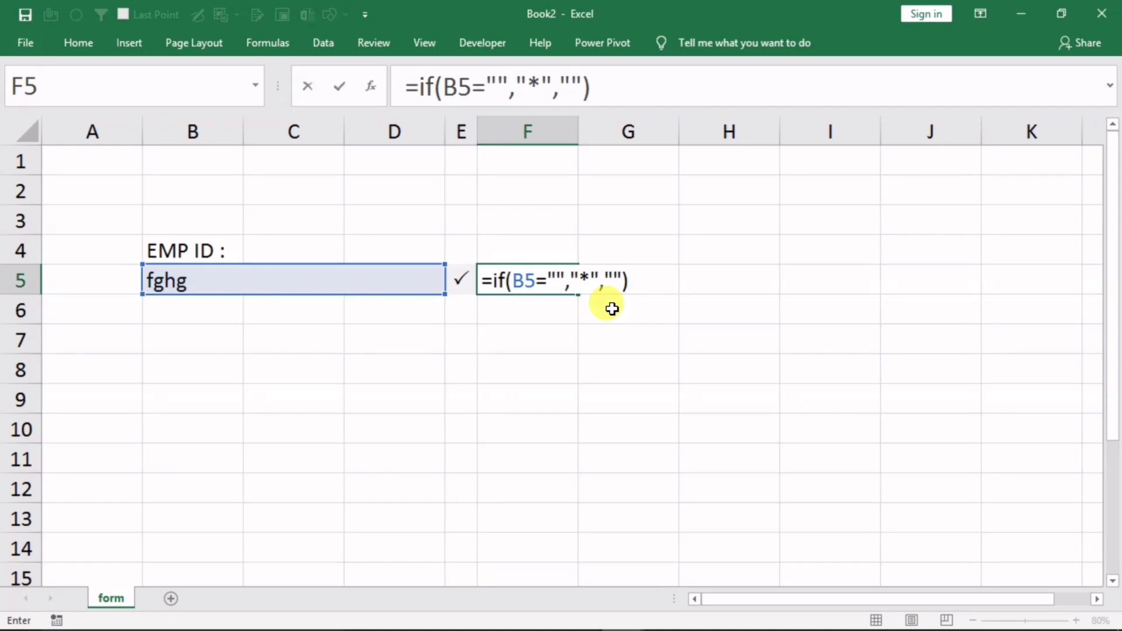
key("Return")
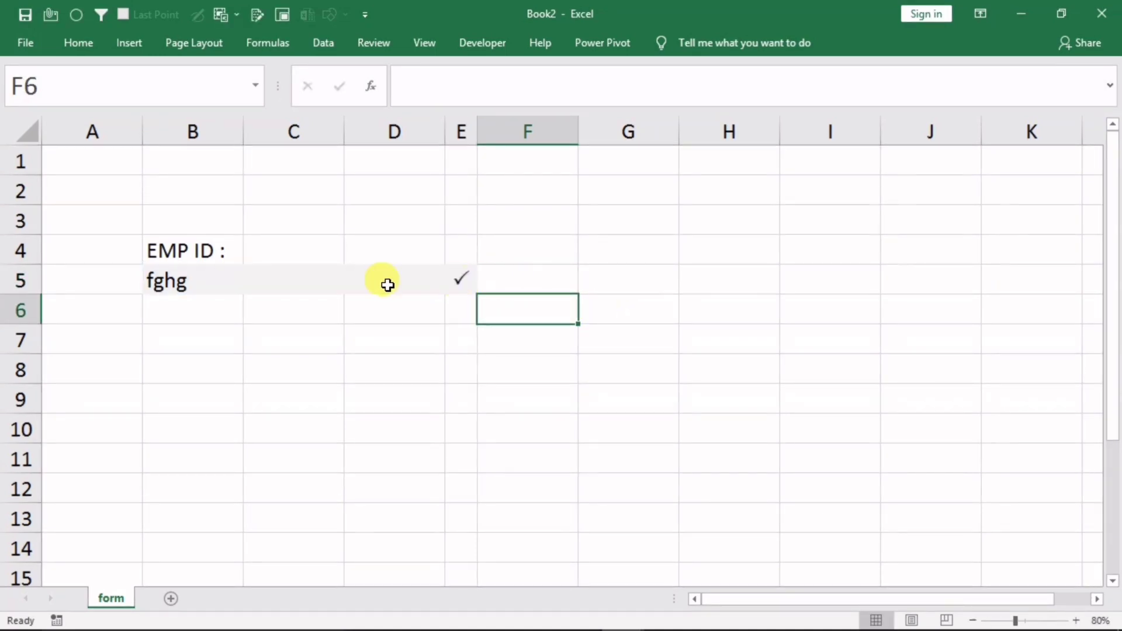
left_click(244, 280)
left_click(260, 373)
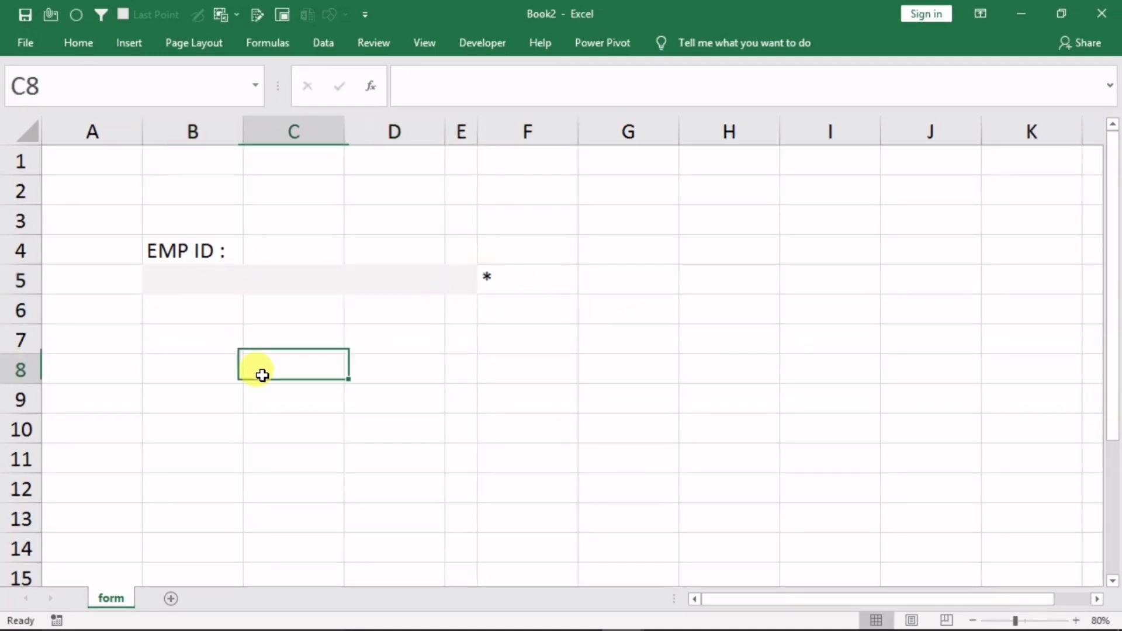
left_click(506, 283)
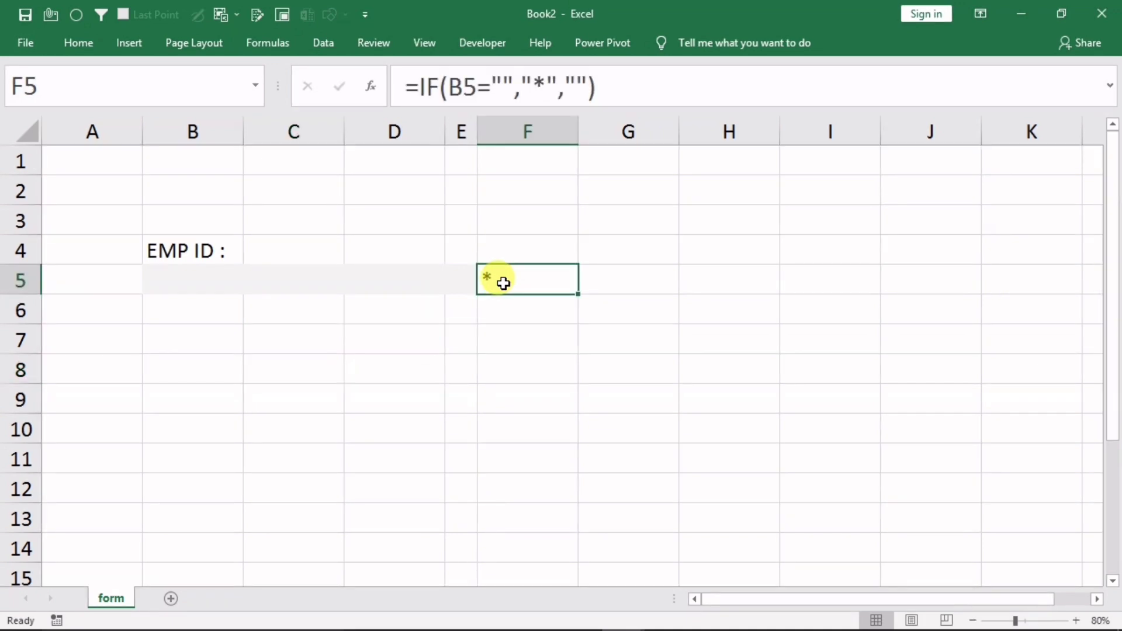
Shrink and top-align the F5 asterisk, and narrow column F to fit it
left_click(79, 46)
left_click(272, 77)
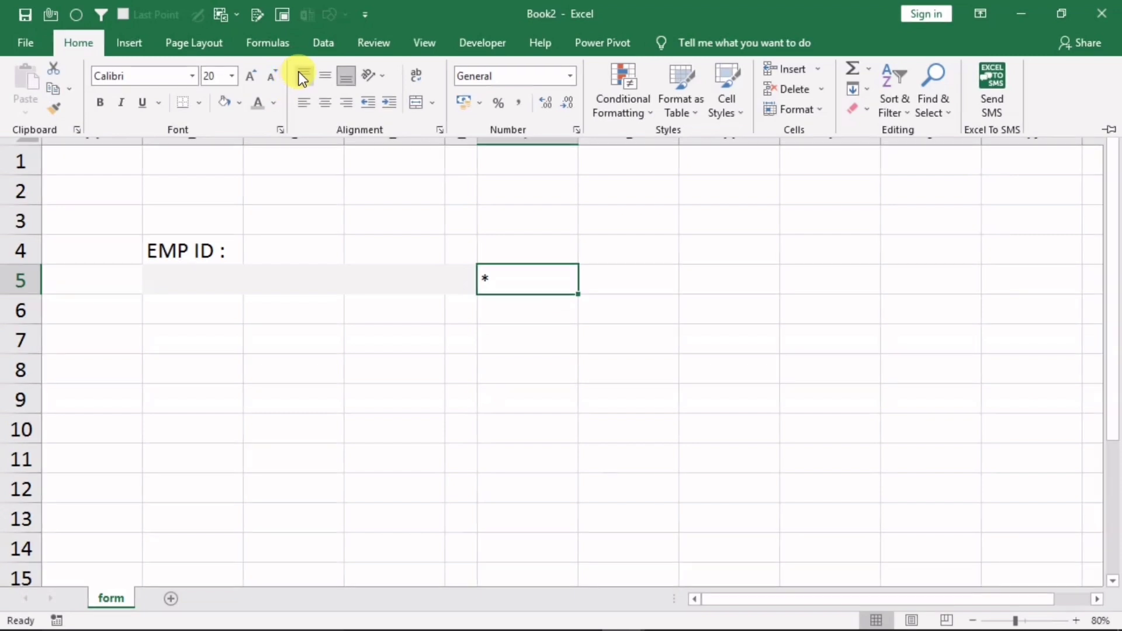
left_click(302, 76)
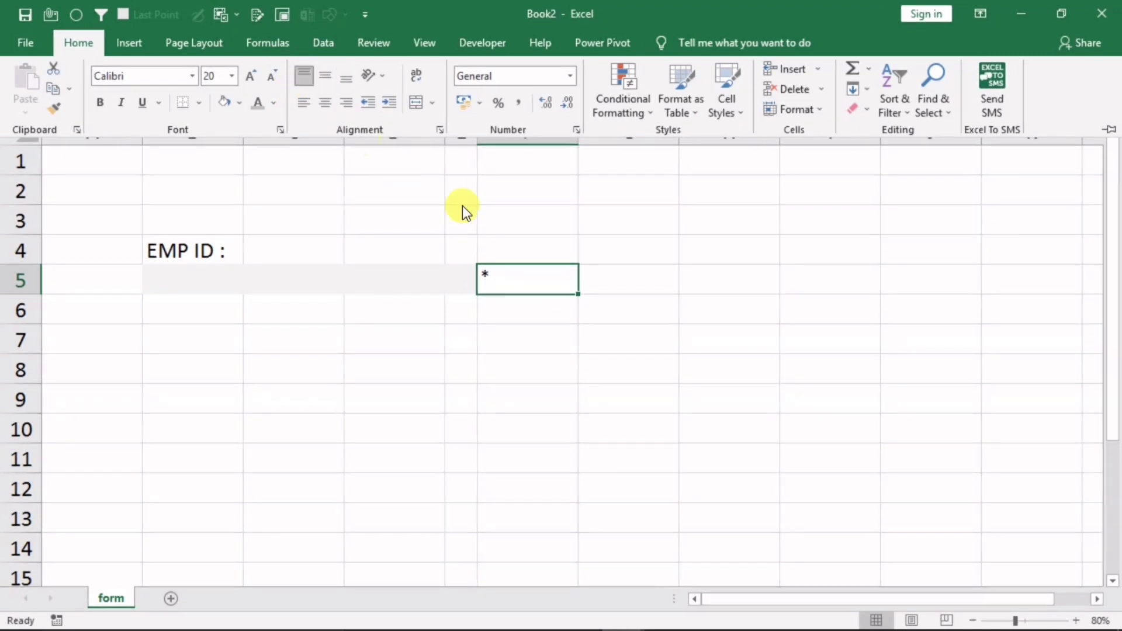
left_click(595, 272)
left_click(614, 249)
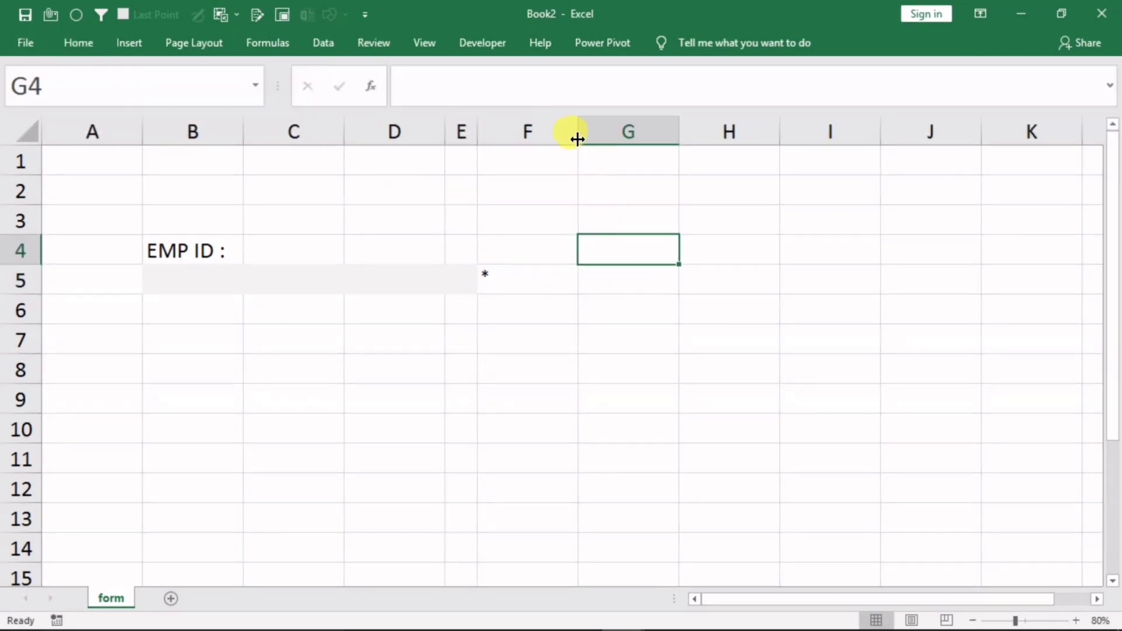
left_click_drag(578, 138, 513, 138)
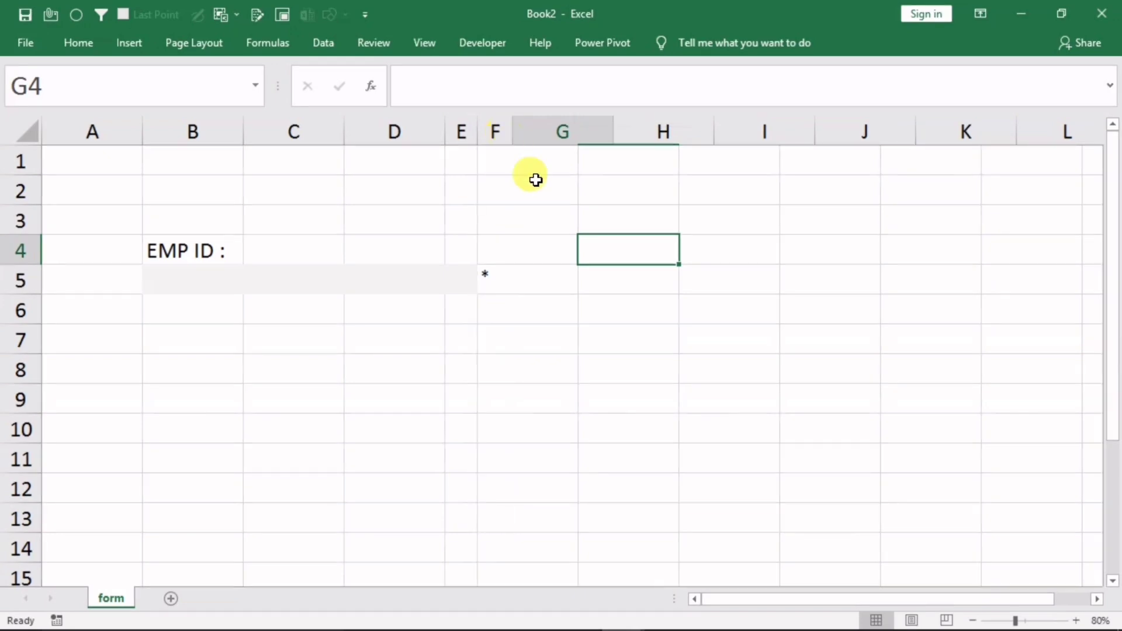
left_click(579, 360)
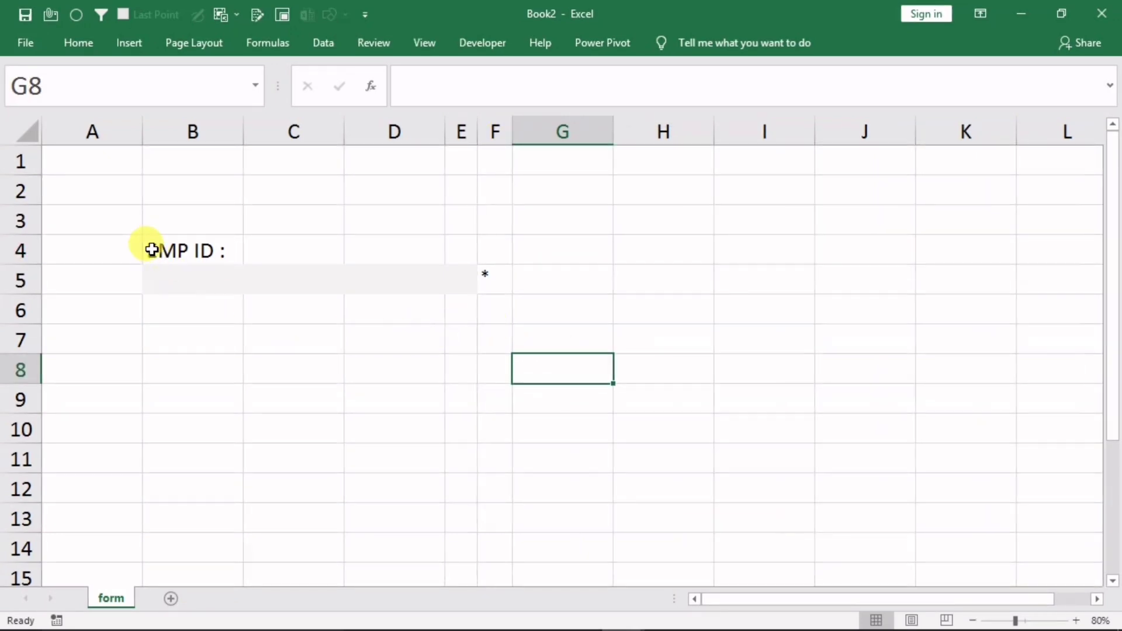
Color the F5 asterisk red, then test it by entering 'ghj' in B5
left_click_drag(152, 250, 483, 273)
left_click(496, 280)
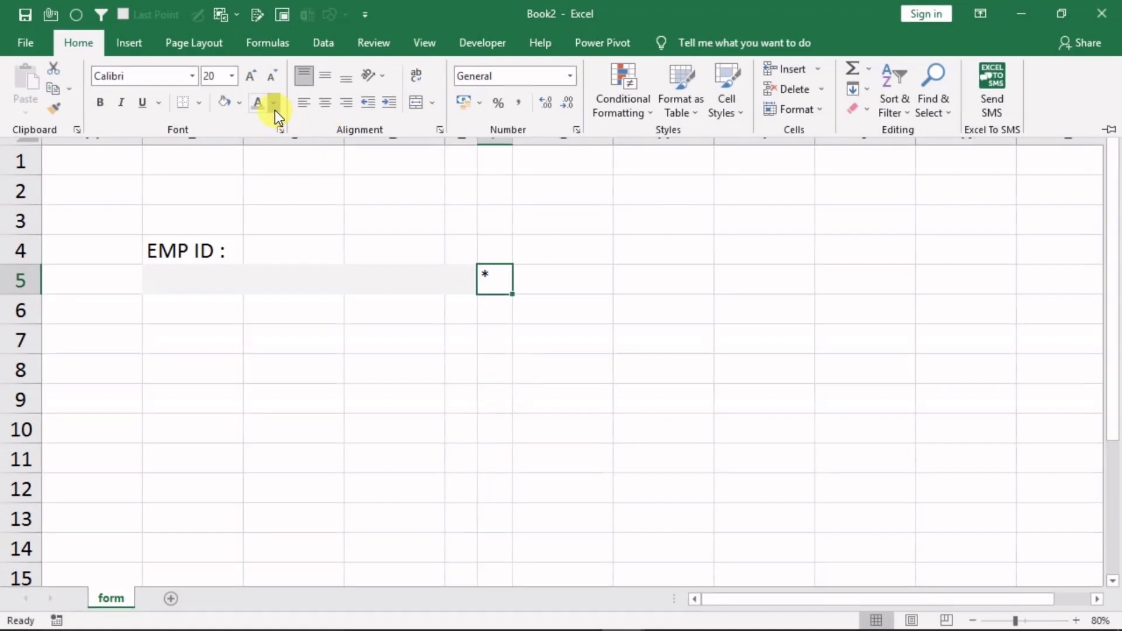
left_click(273, 103)
left_click(273, 260)
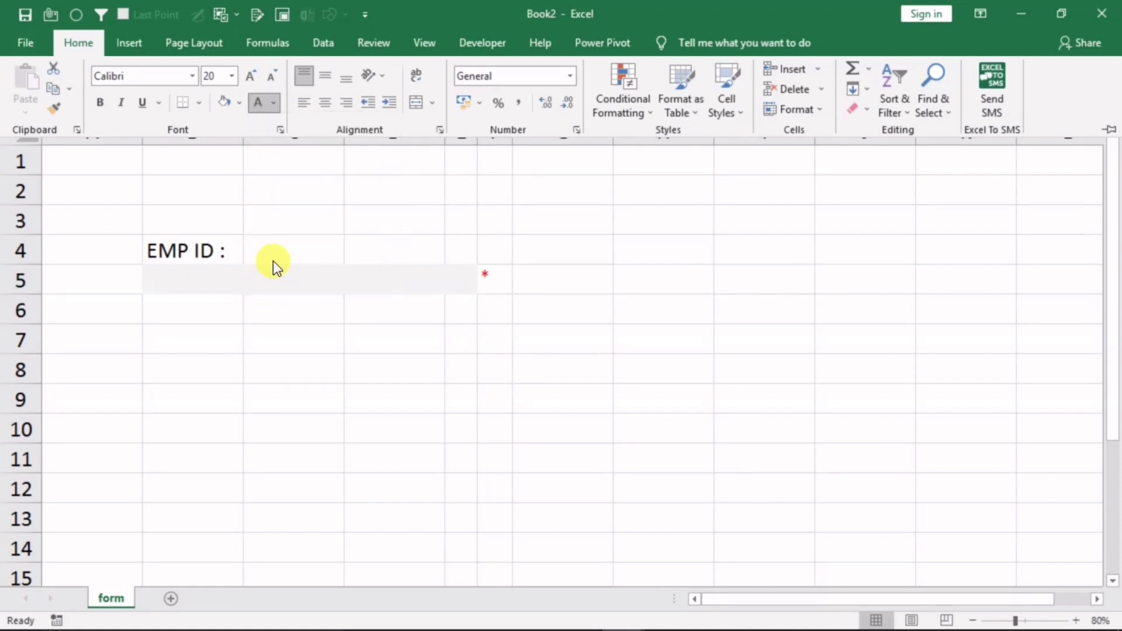
left_click(353, 374)
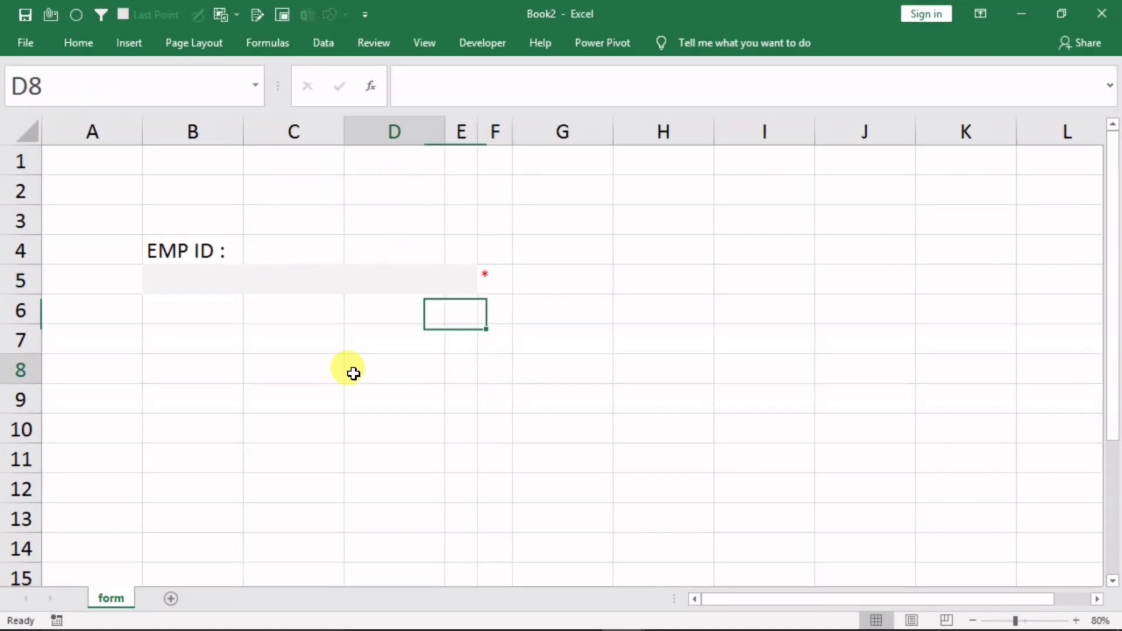
left_click(215, 286)
type("ghj")
left_click(347, 389)
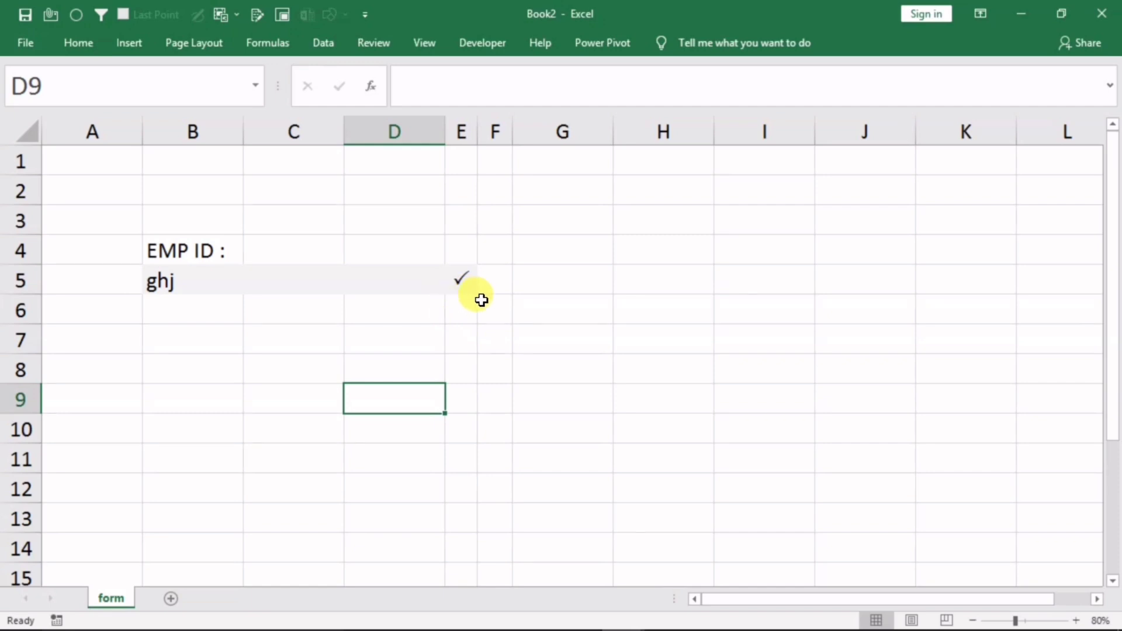
left_click(239, 283)
Clear the B5 test entry and copy the EMP ID block B4:F5 to H4
key("Delete")
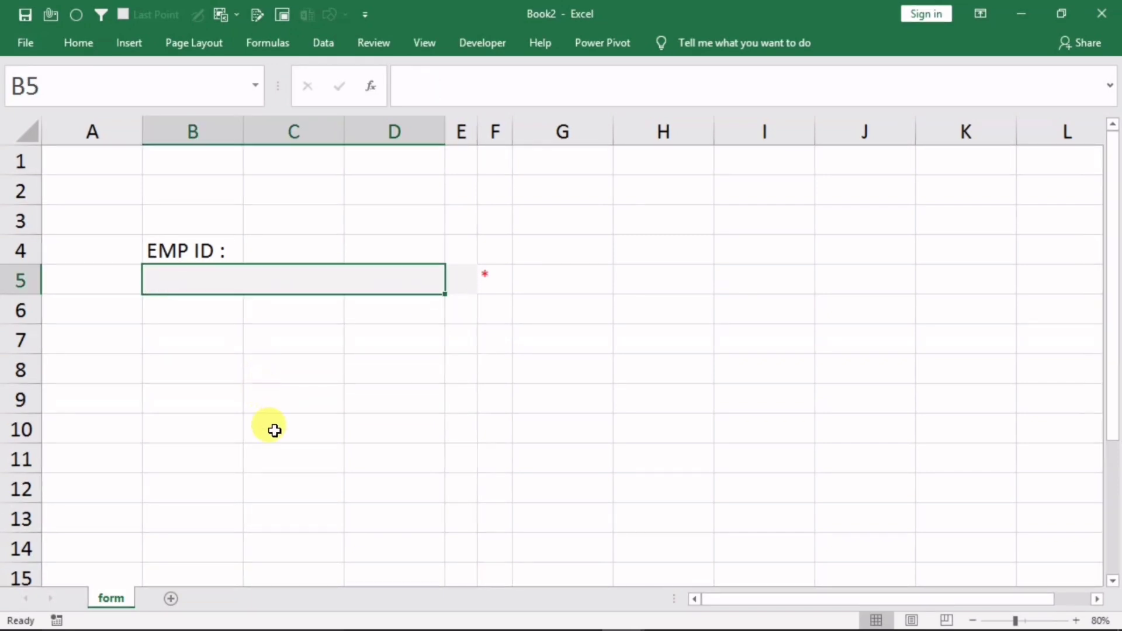
left_click(275, 428)
left_click_drag(188, 257, 483, 285)
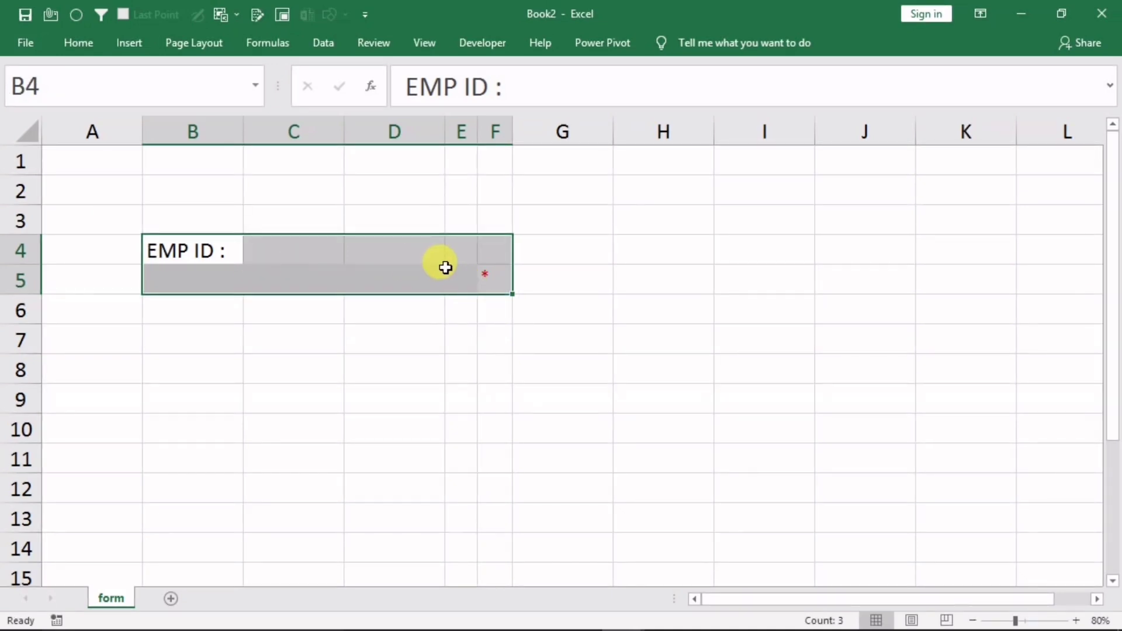
key("ctrl+c")
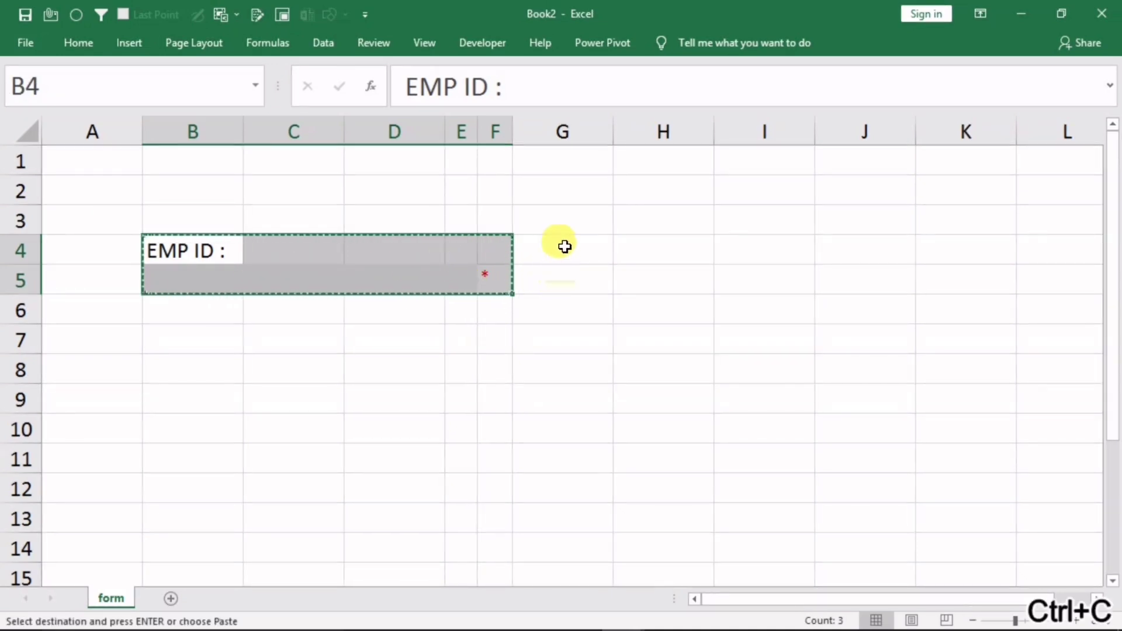
left_click(634, 252)
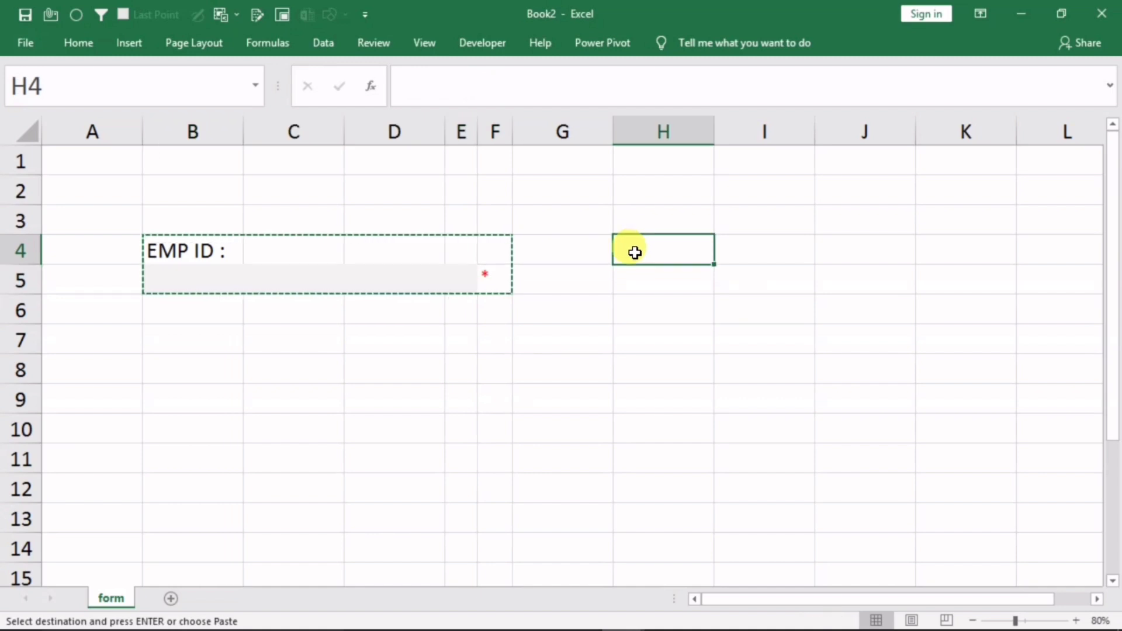
key("ctrl+v")
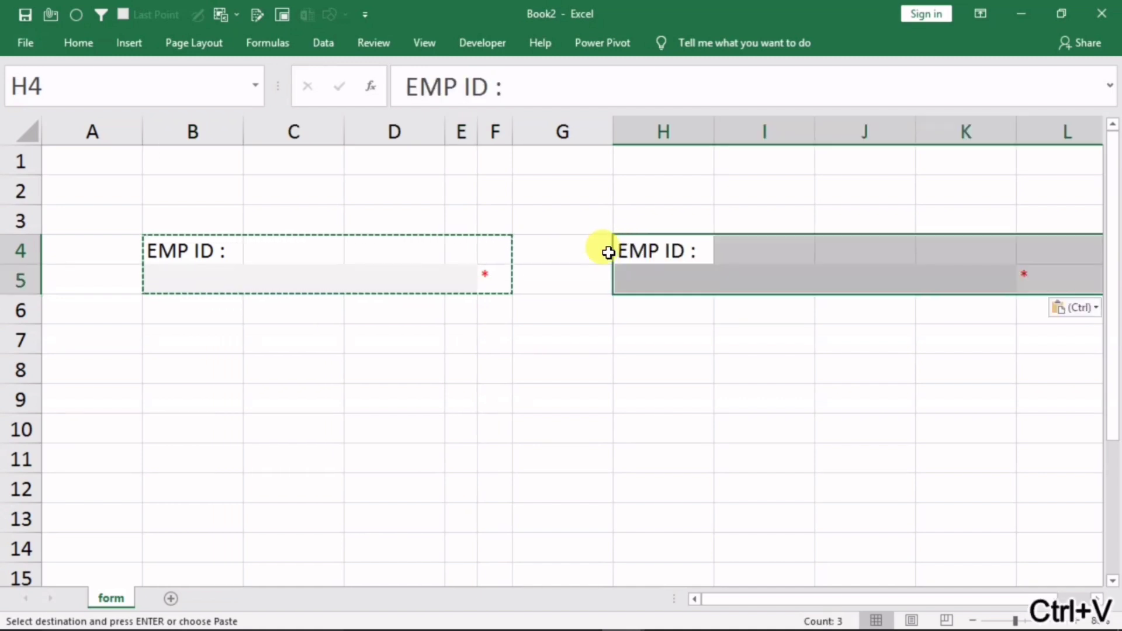
Narrow columns K and L
left_click(981, 127)
left_click_drag(997, 118, 953, 136)
left_click(909, 390)
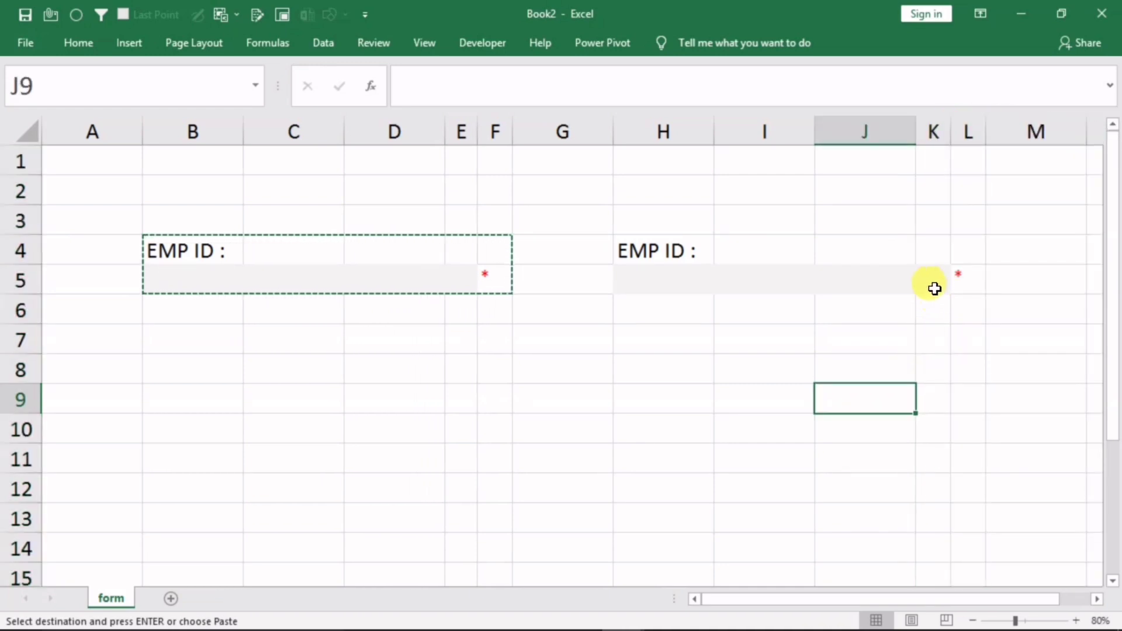
Copy the H4:L5 EMP ID block into B7 and H7, then cancel copy mode
left_click_drag(643, 252, 970, 284)
key("ctrl+c")
left_click(178, 345)
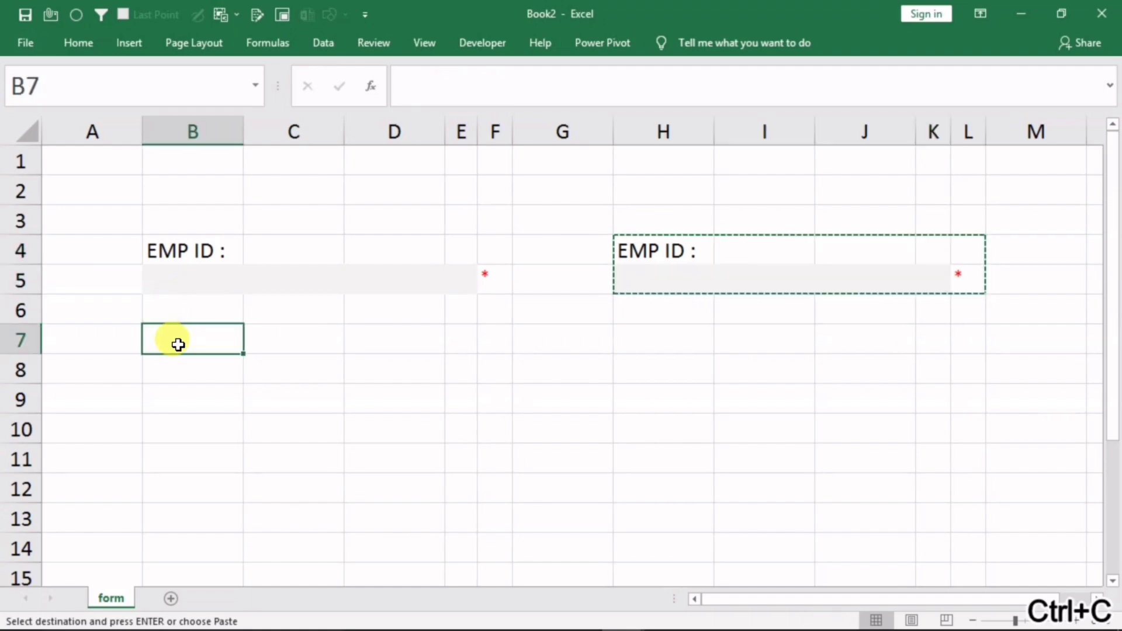
key("ctrl+v")
left_click(642, 337)
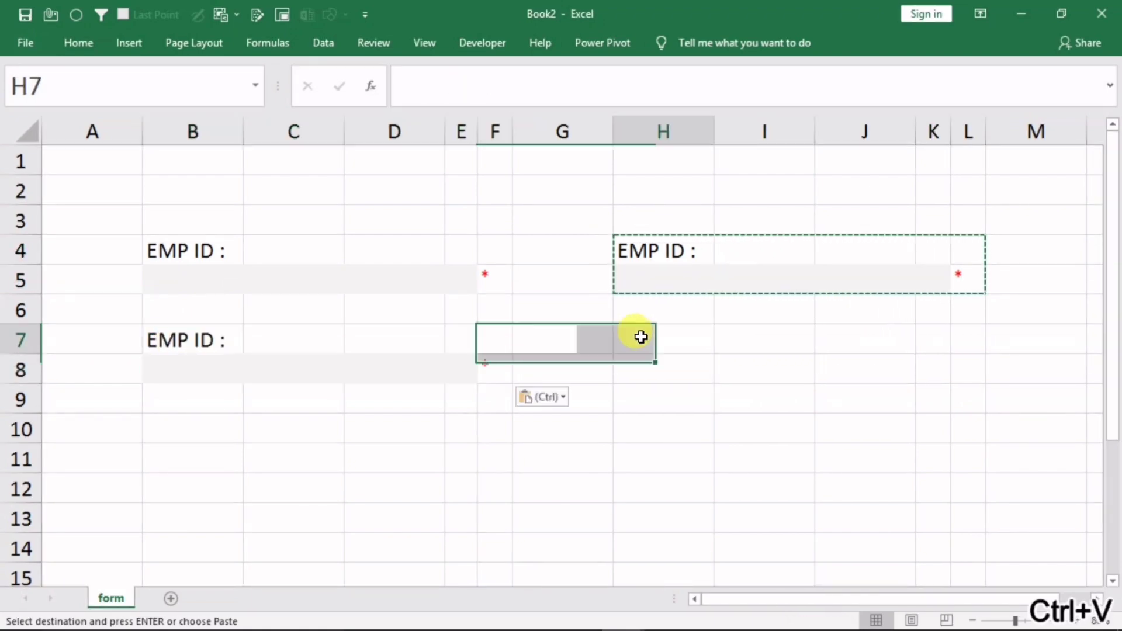
key("ctrl+v")
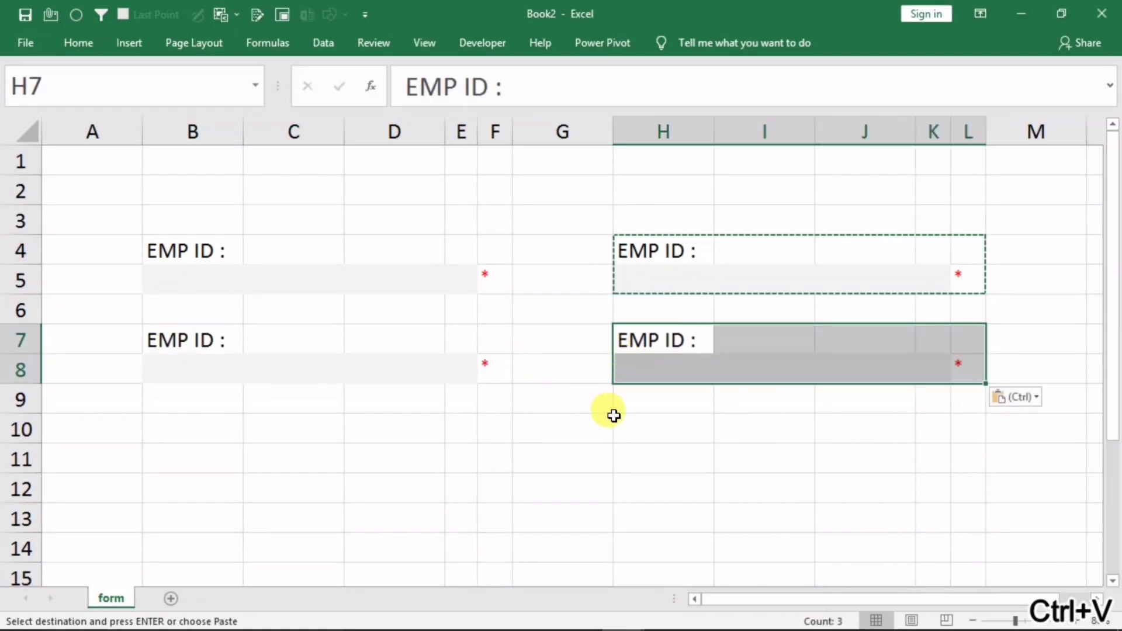
left_click(599, 459)
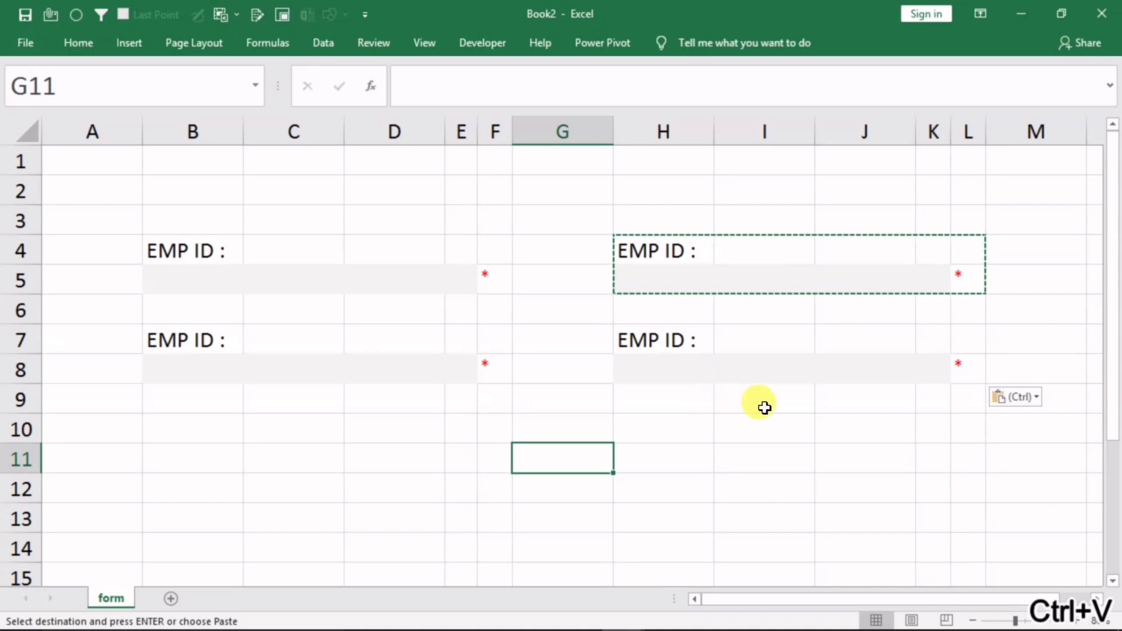
key("Escape")
Enter 'fg' as a test value in B8 to check the checkmark
left_click(246, 376)
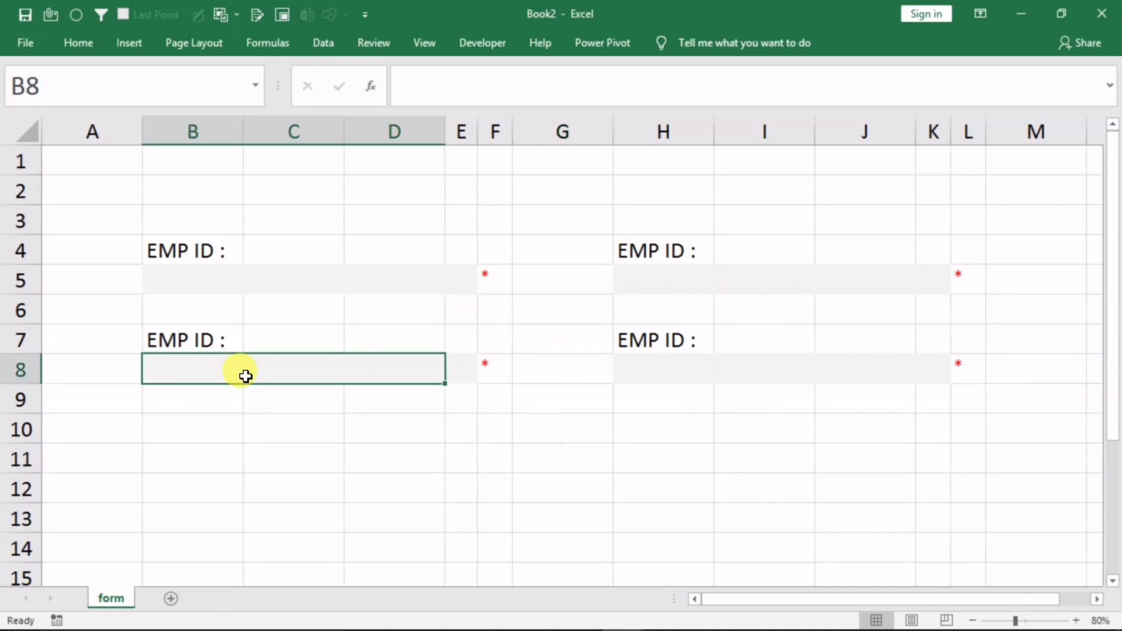
type("fg")
left_click(283, 455)
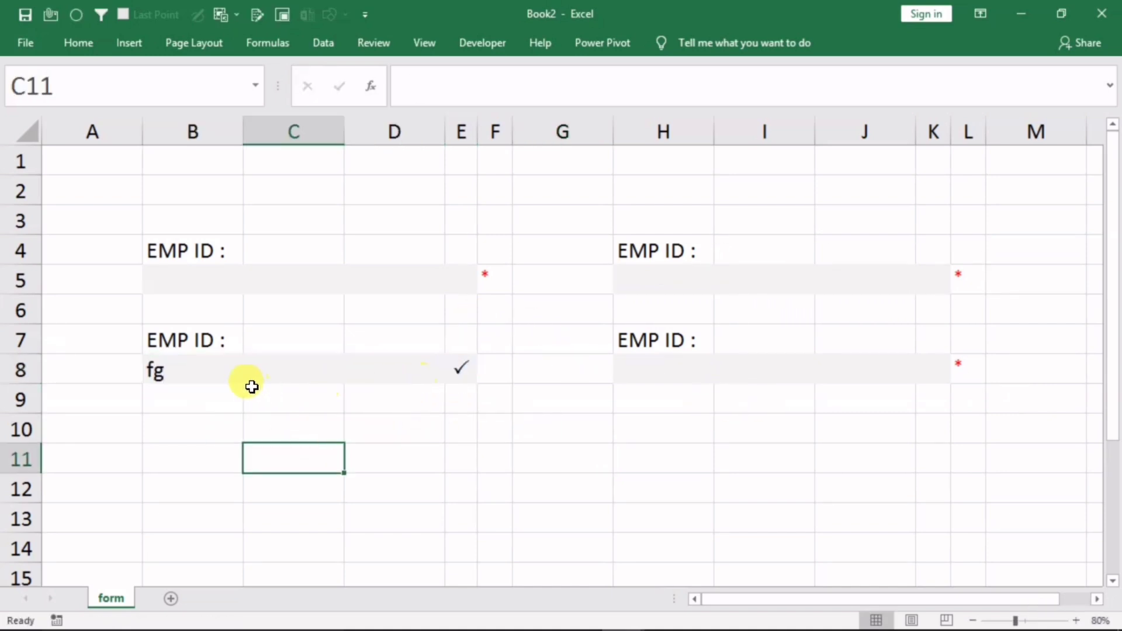
Relabel B7 as EMAIL, H7 as AADHAR NO and H4 as DOB
left_click(183, 344)
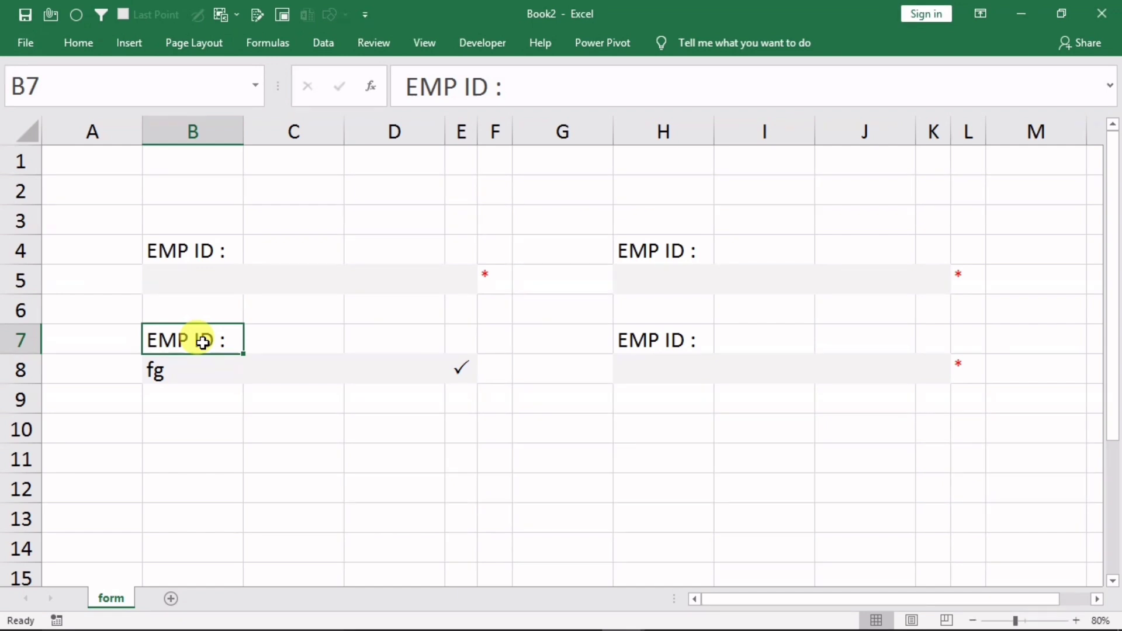
type("E")
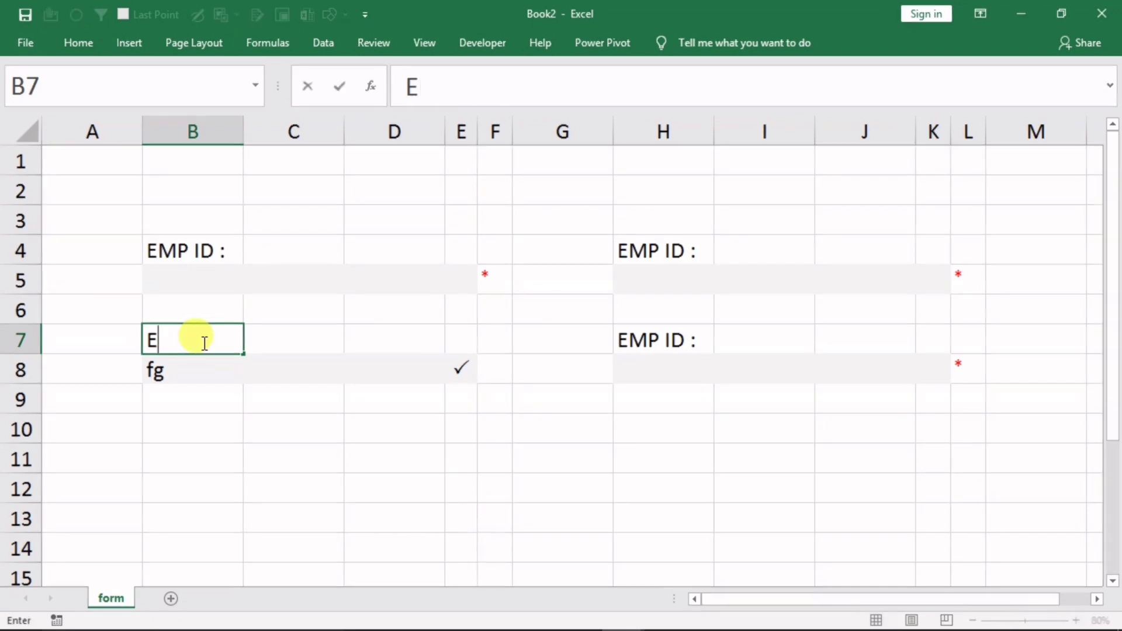
type("MAIL :")
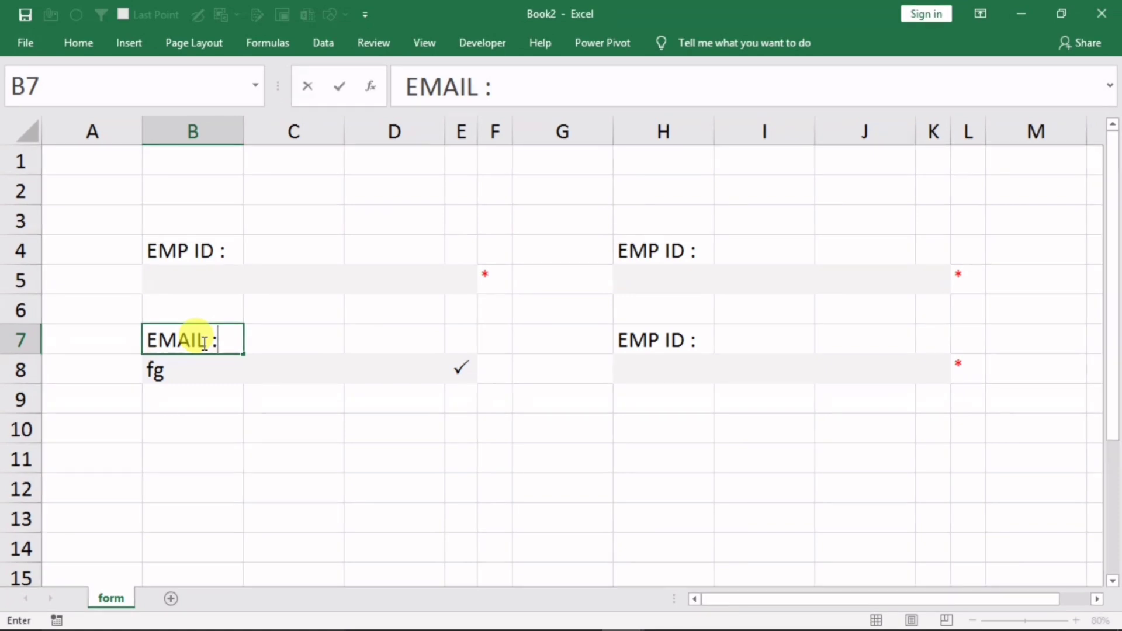
left_click(657, 342)
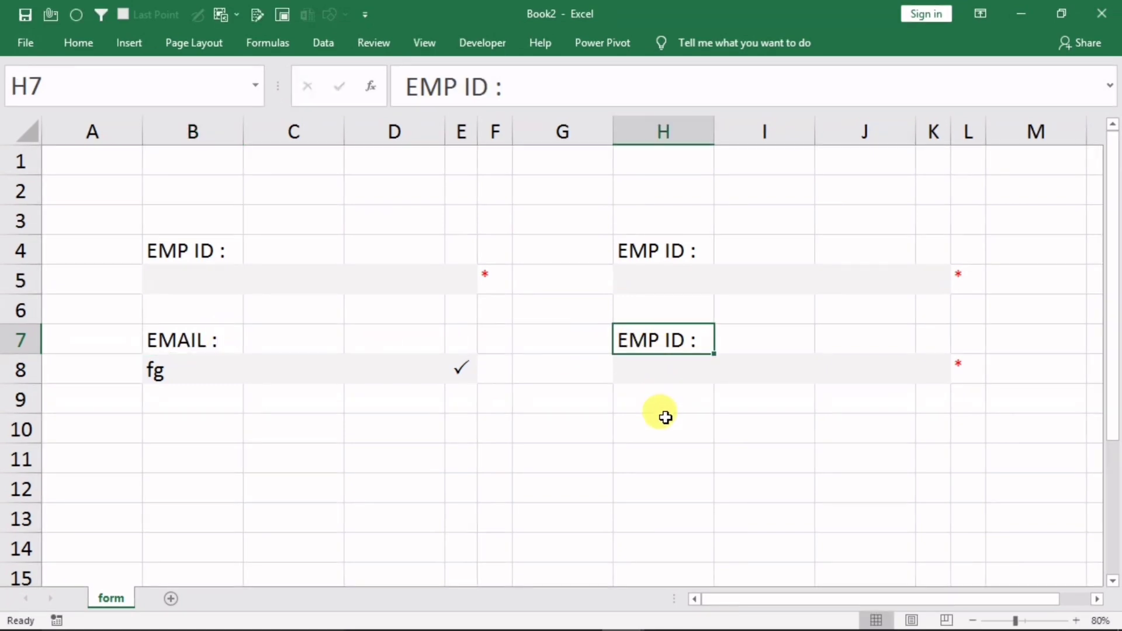
type("AADHAR")
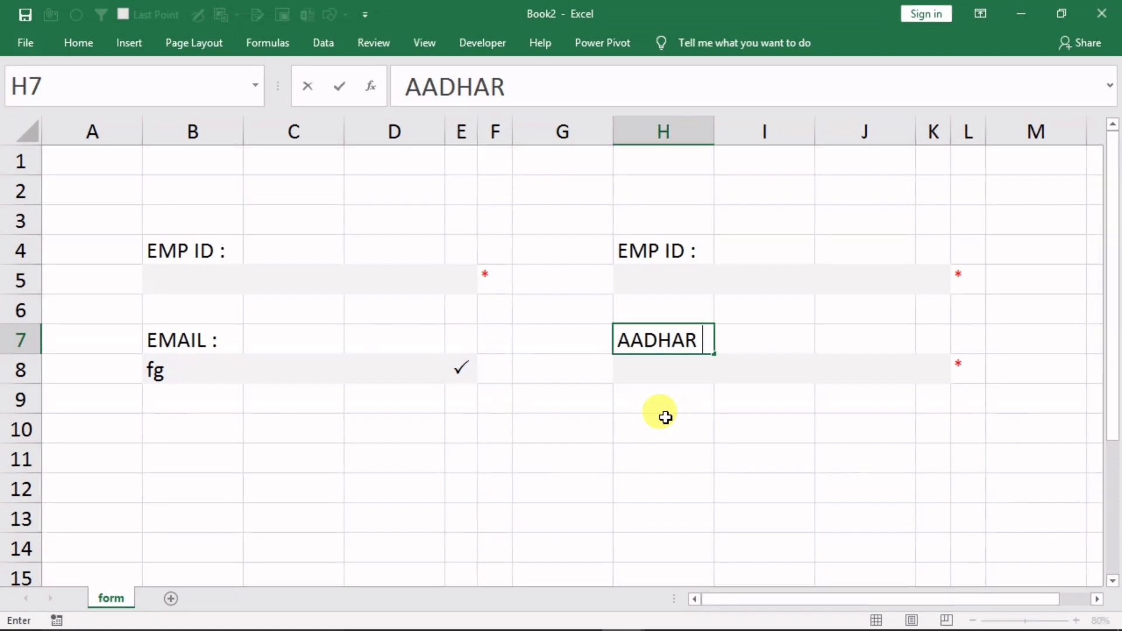
type(" NO")
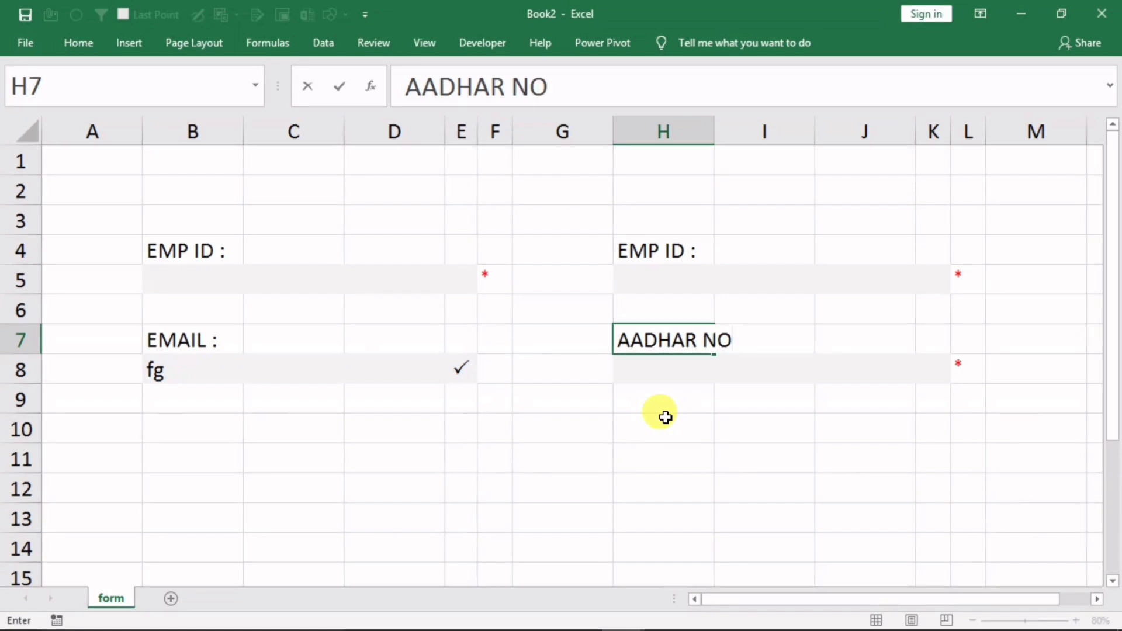
left_click(647, 250)
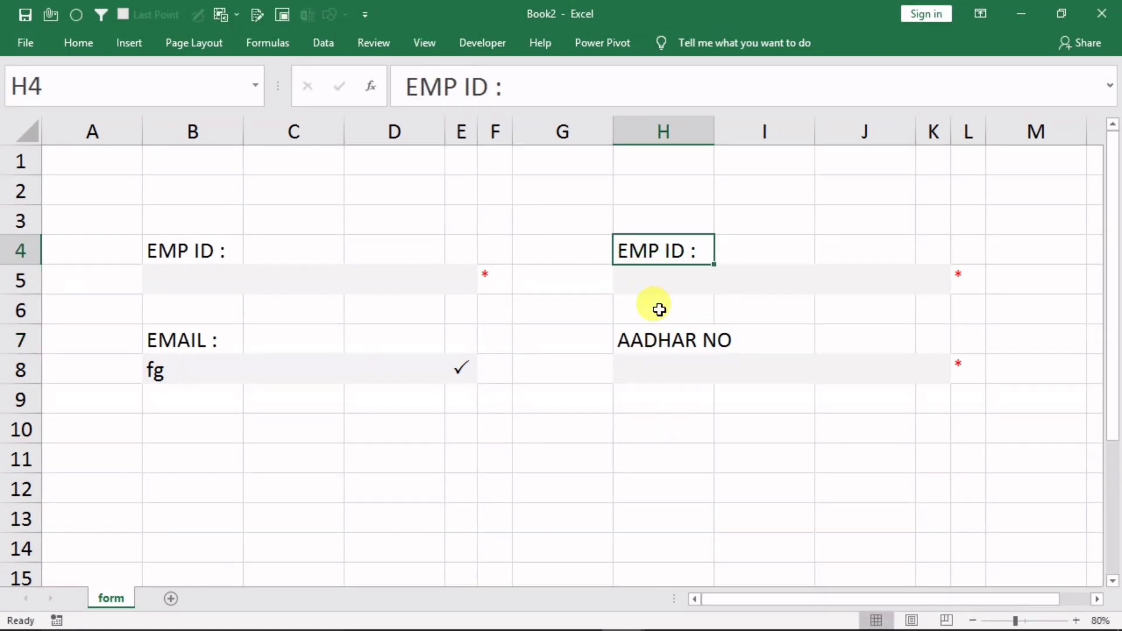
type("DOB")
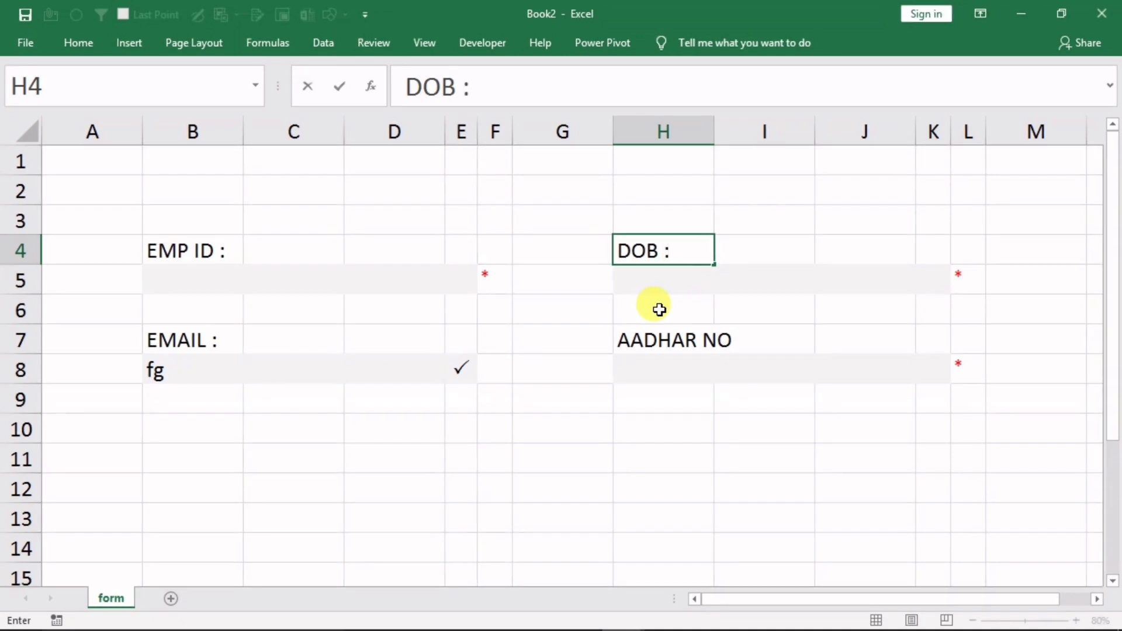
left_click(240, 372)
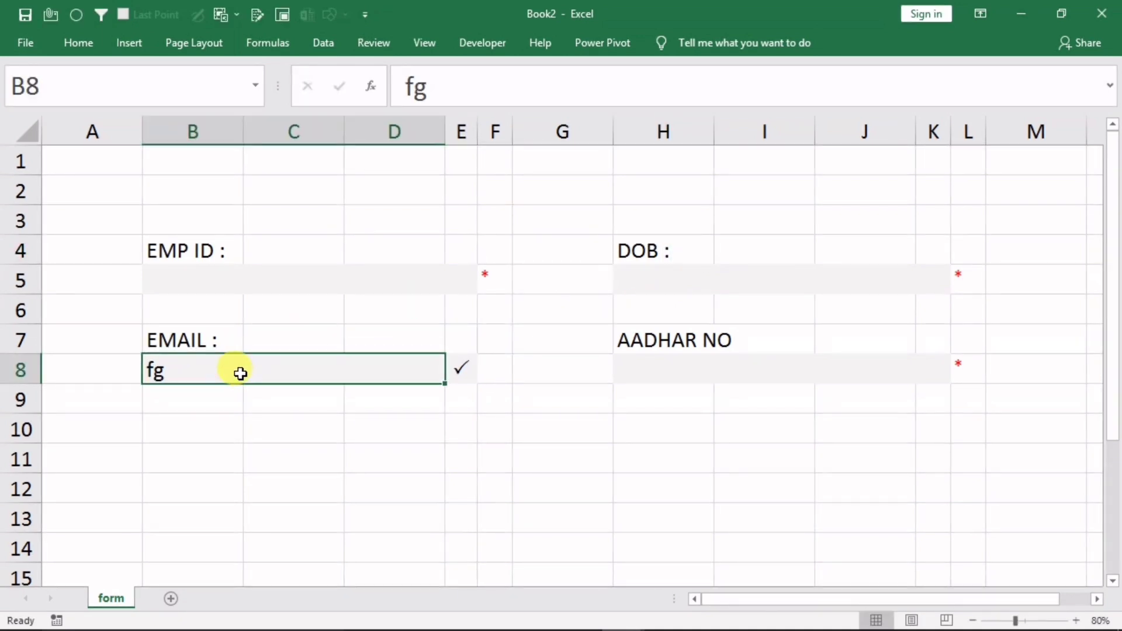
Delete the fg test entry and copy the EMAIL field block B7:F8
key("Delete")
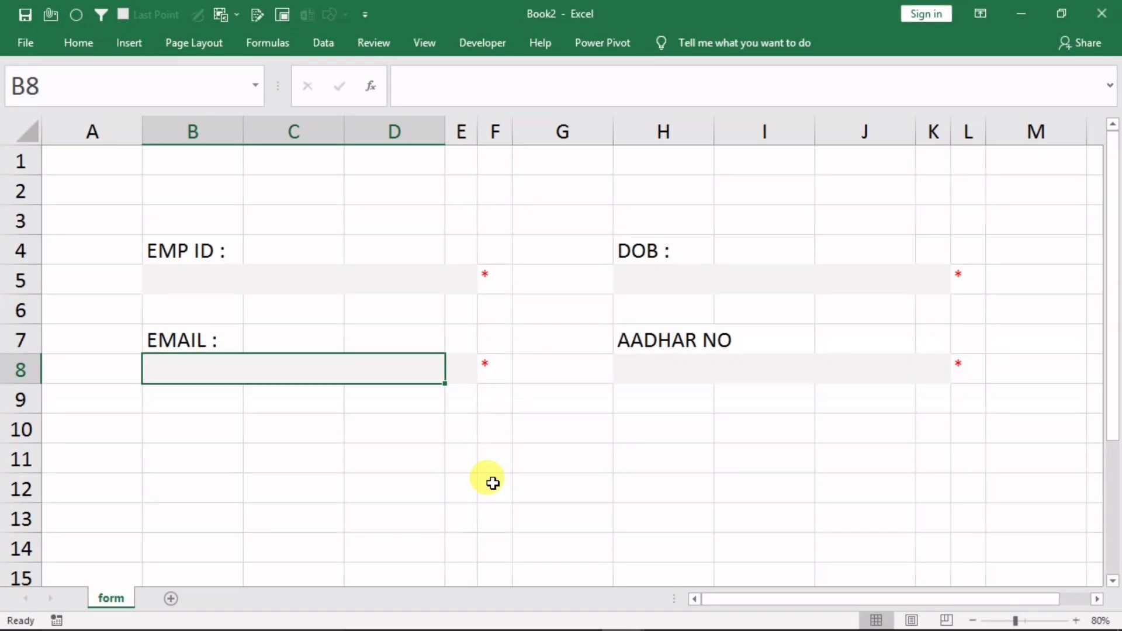
left_click_drag(193, 340, 479, 367)
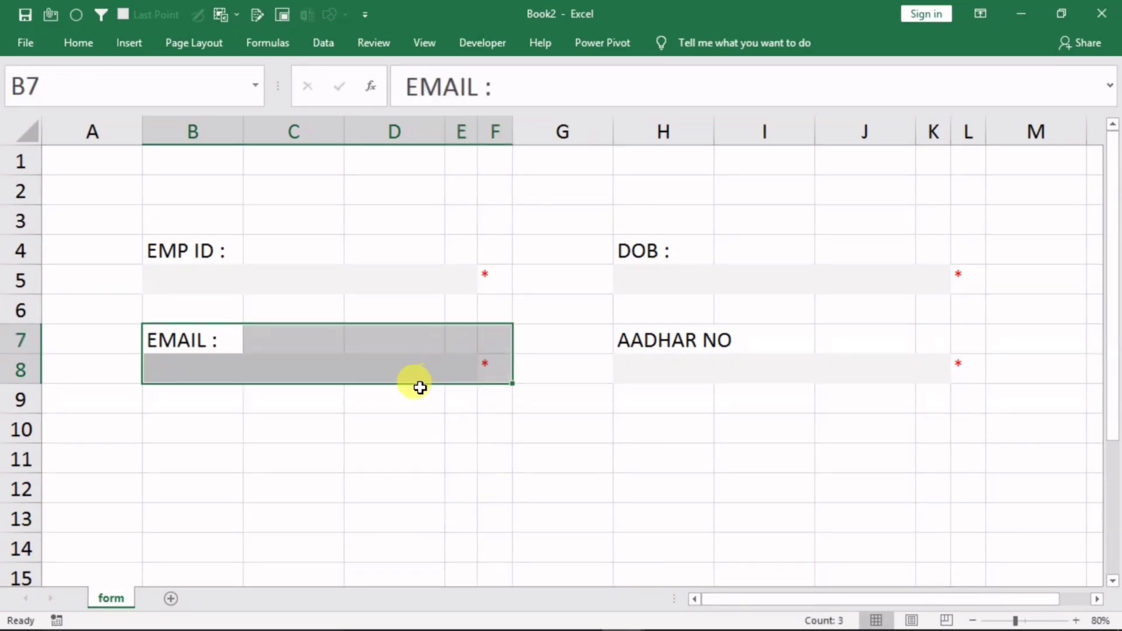
key("ctrl+c")
left_click(156, 426)
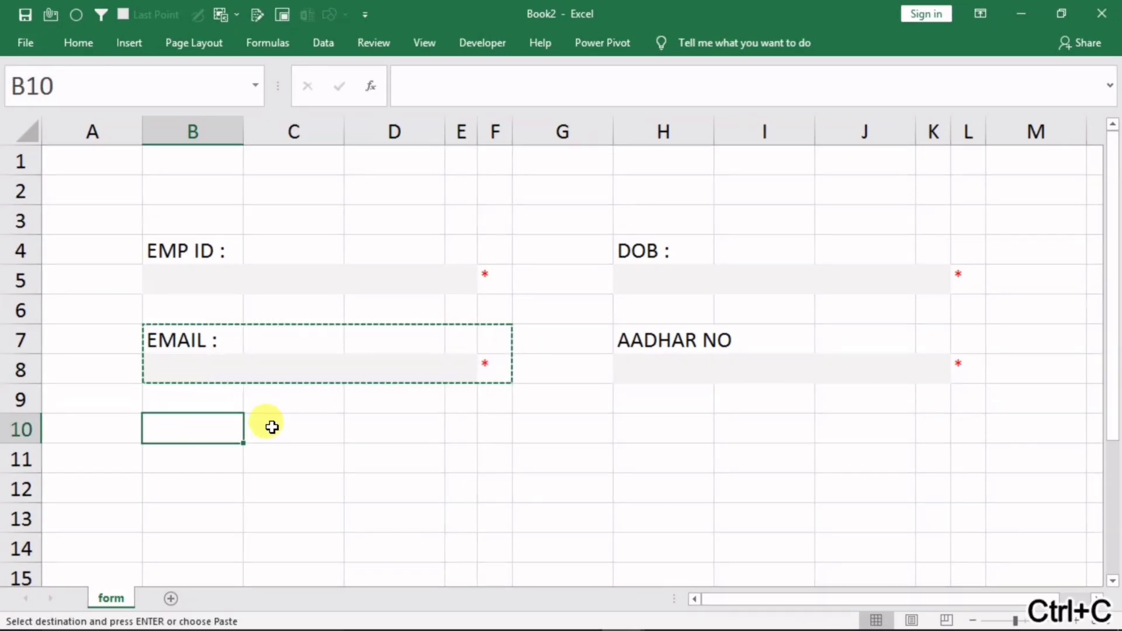
Paste the EMAIL field block into B10 and H10
key("ctrl+v")
left_click(639, 426)
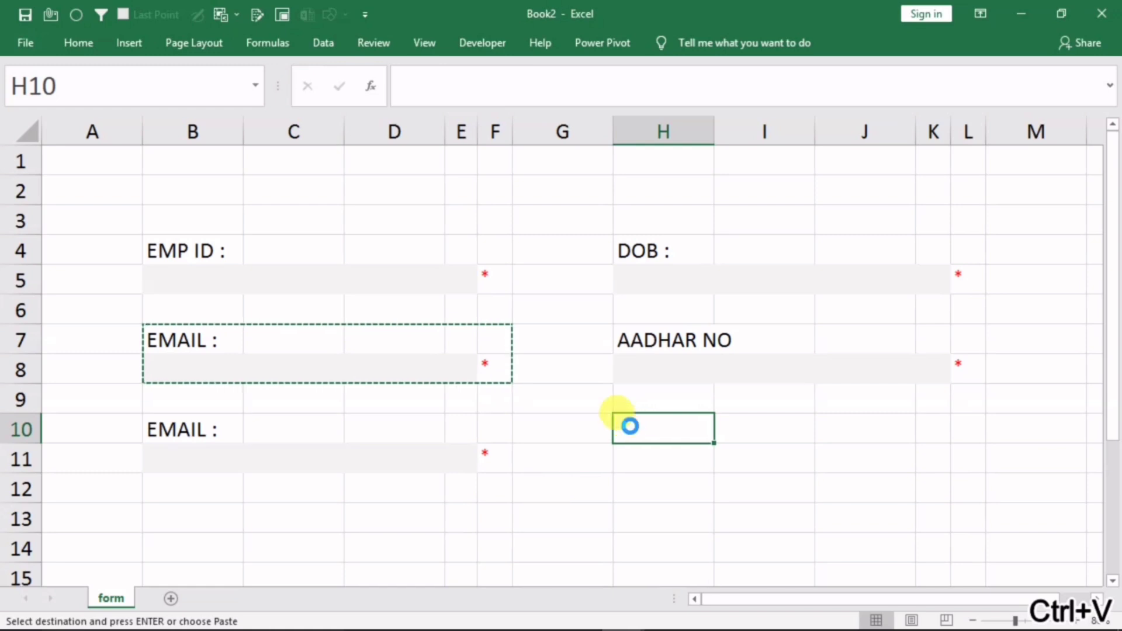
key("ctrl+v")
Relabel B10 as PHONE, H10 as DOB and H4 as 'NAME :'
left_click(190, 430)
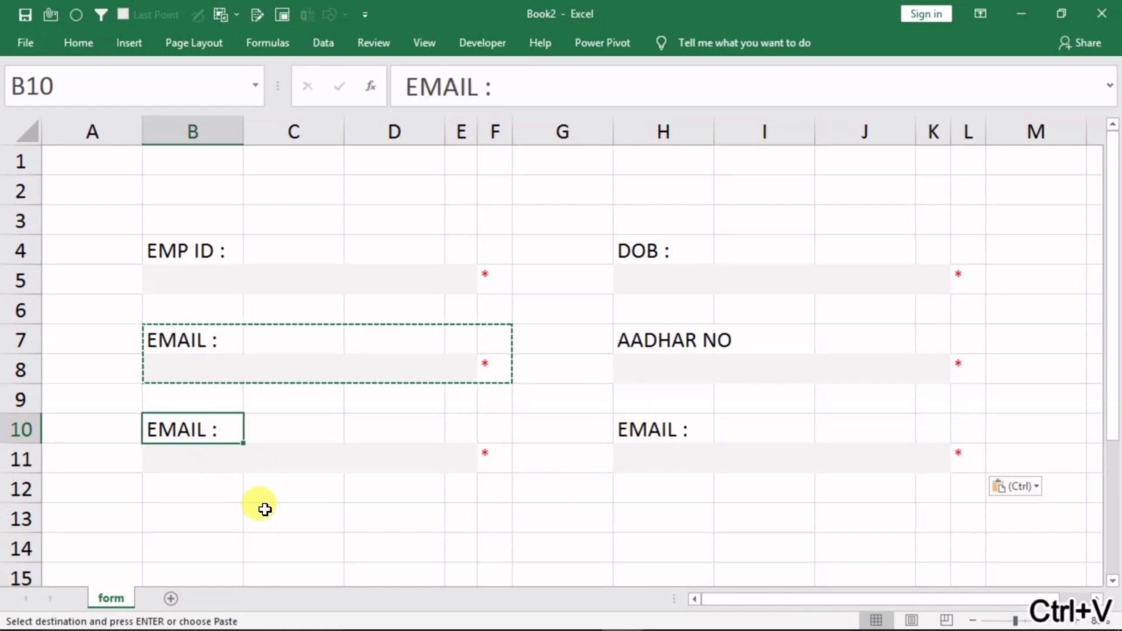
type("P")
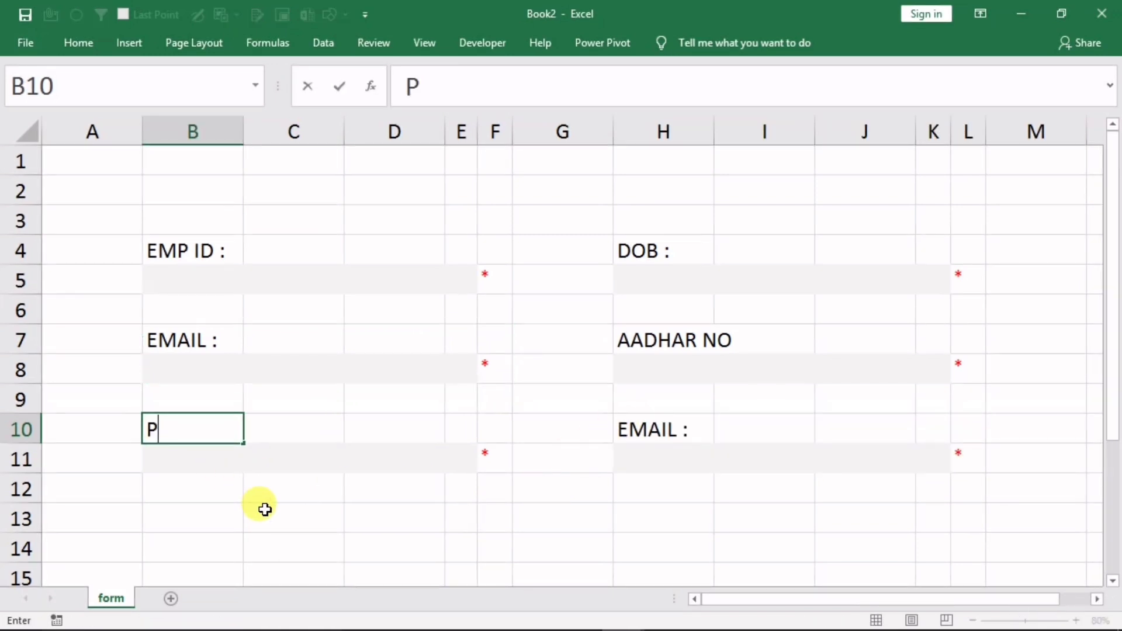
type("HONE :")
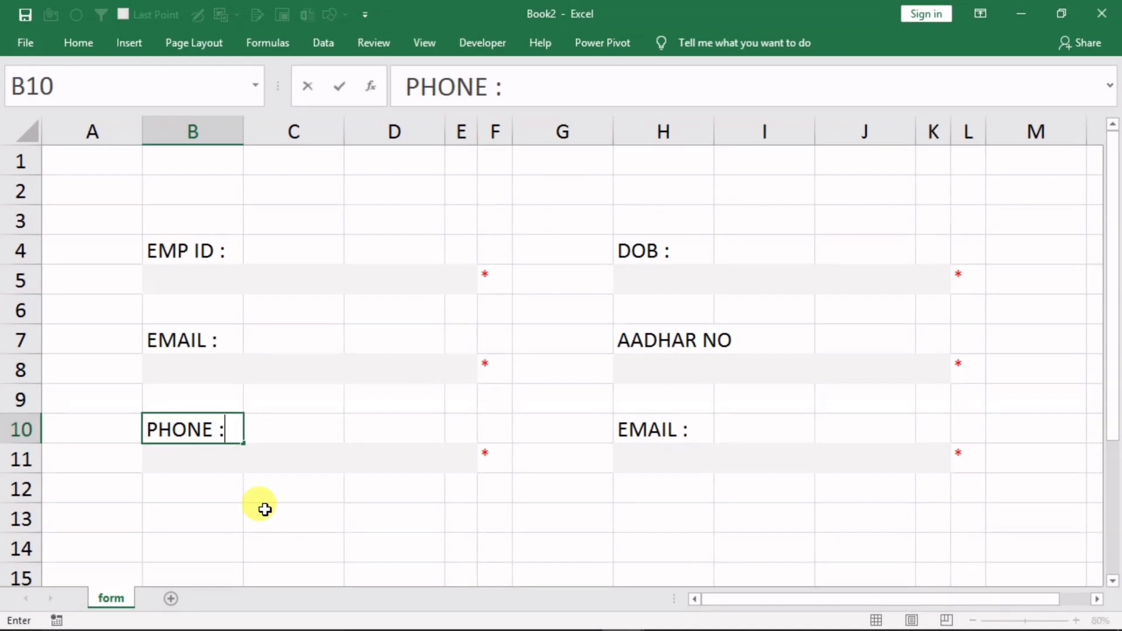
left_click(678, 431)
type("DOB")
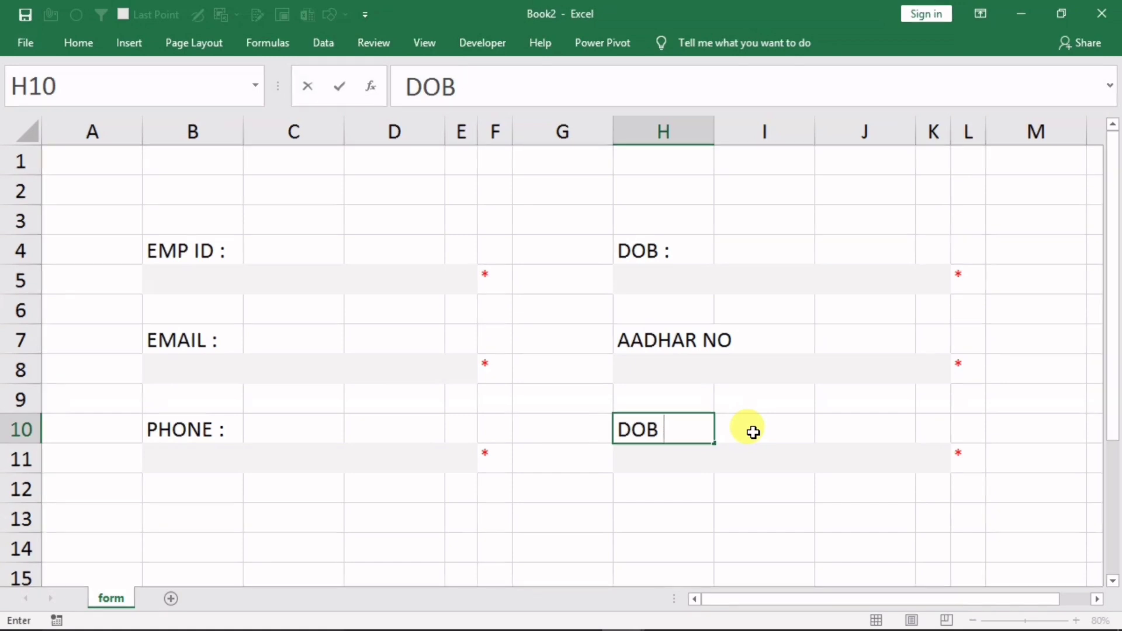
left_click(636, 242)
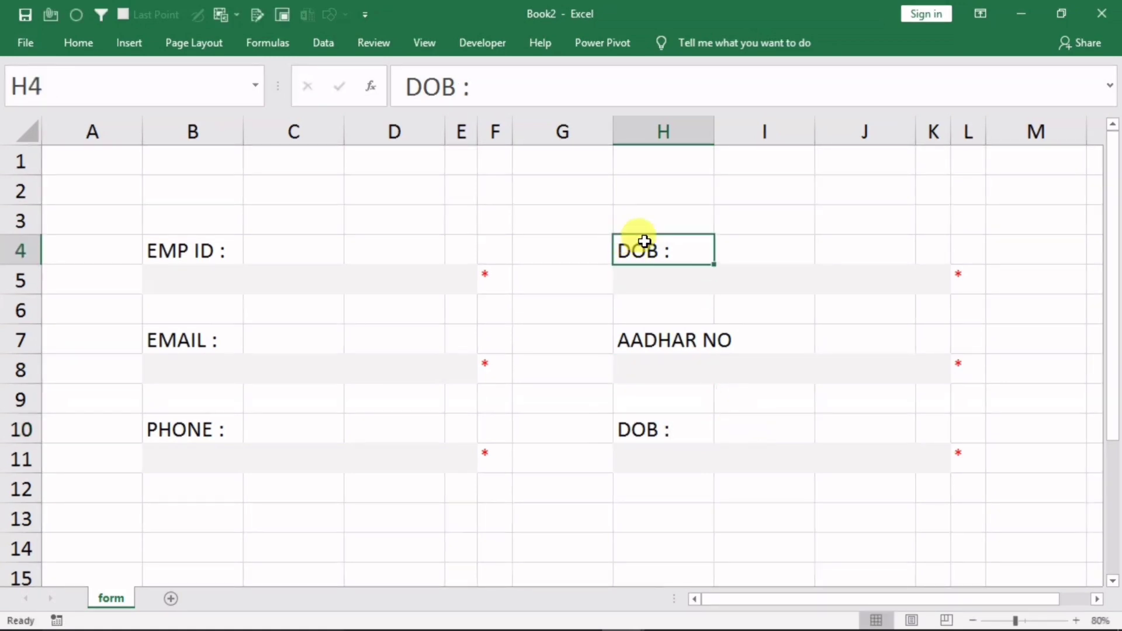
type("NAM")
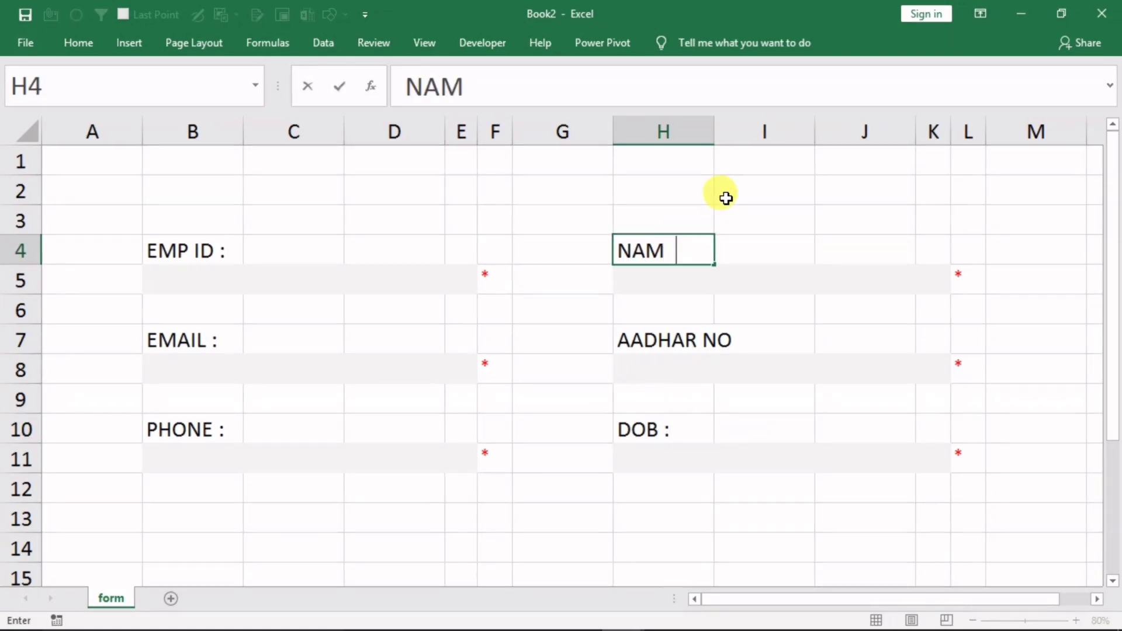
type("E :")
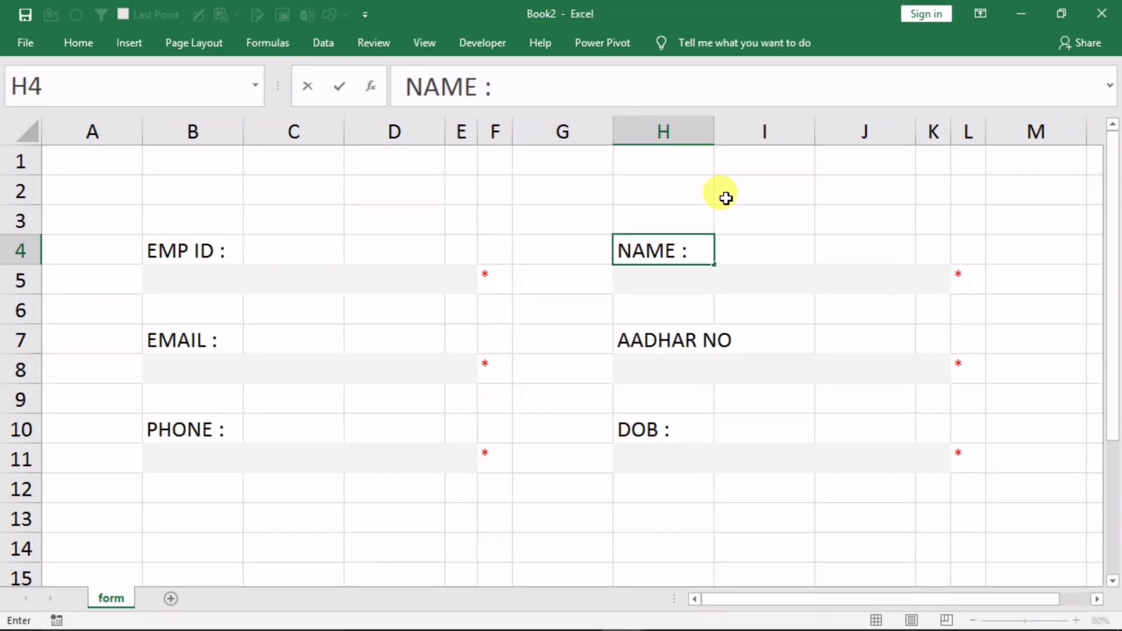
left_click(202, 523)
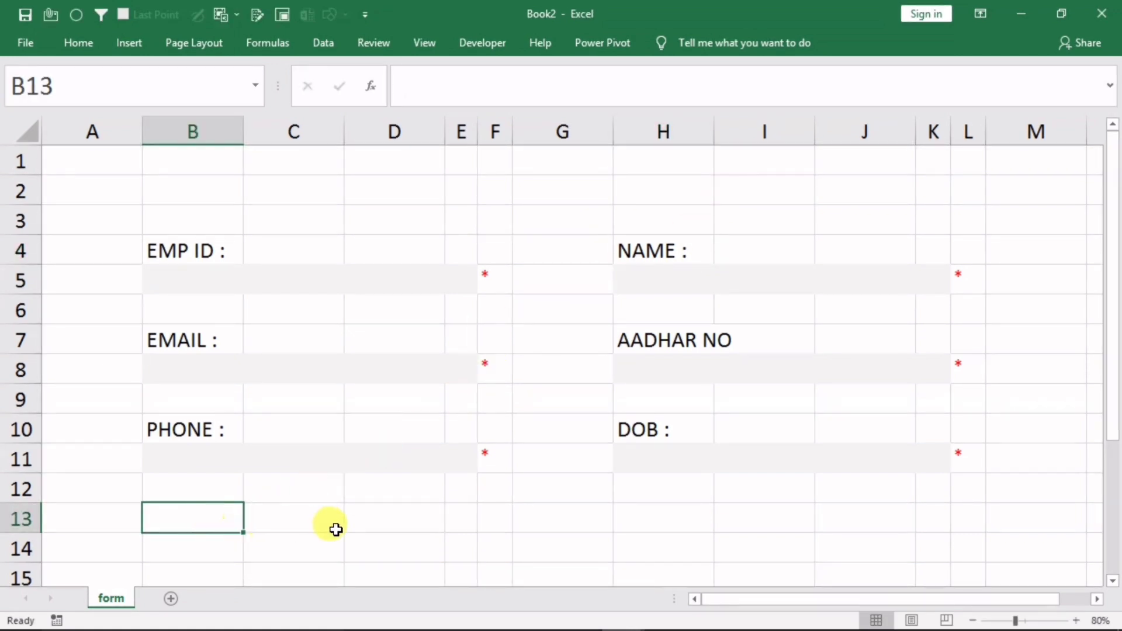
Type 'City :' in B13 and merge B14:D14 into one light grey entry box
type("City")
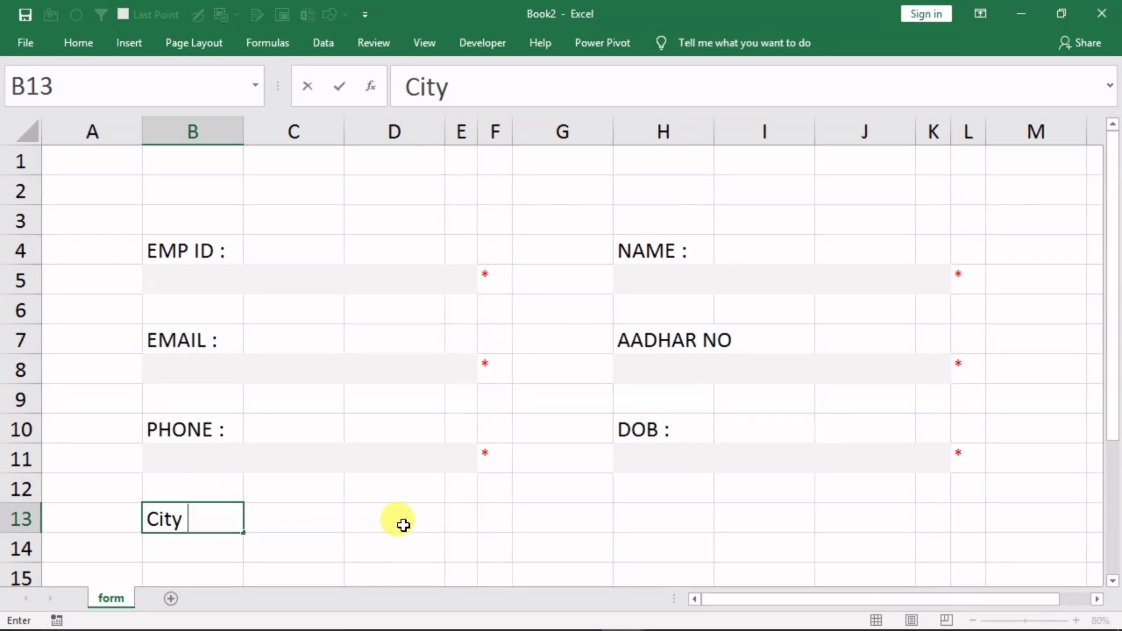
type(" :")
left_click(291, 557)
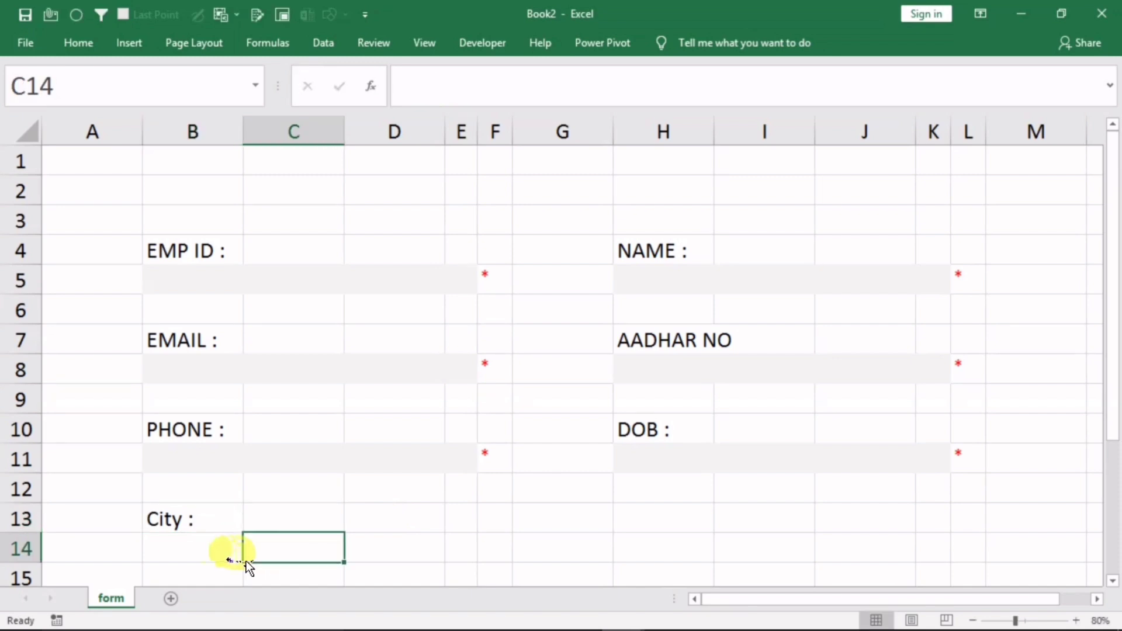
left_click_drag(183, 548, 368, 546)
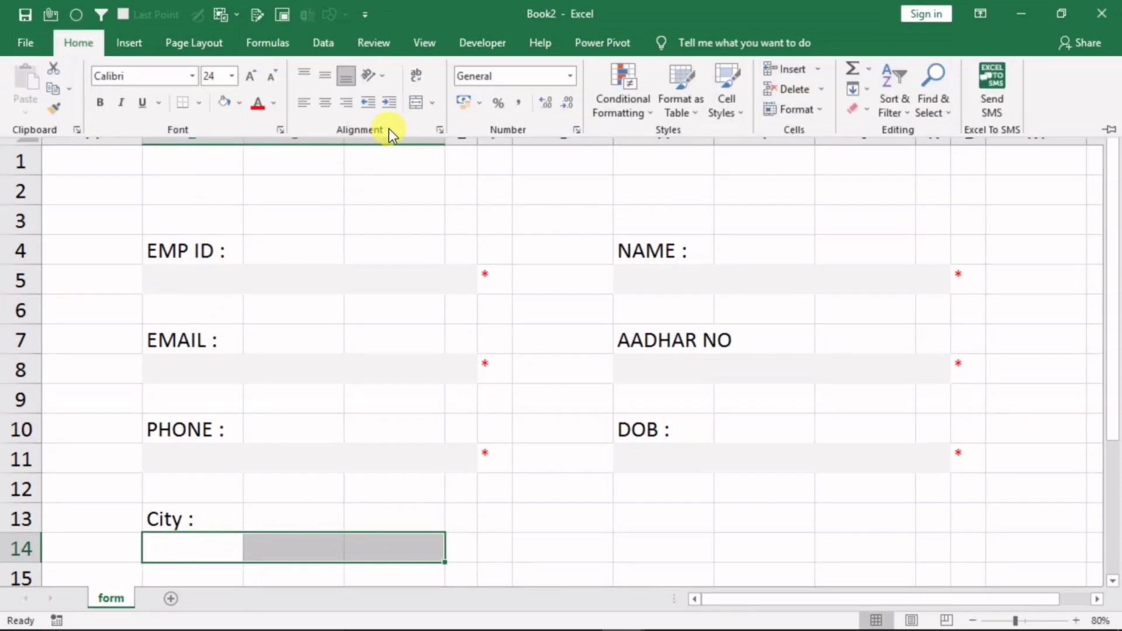
left_click(432, 107)
left_click(471, 171)
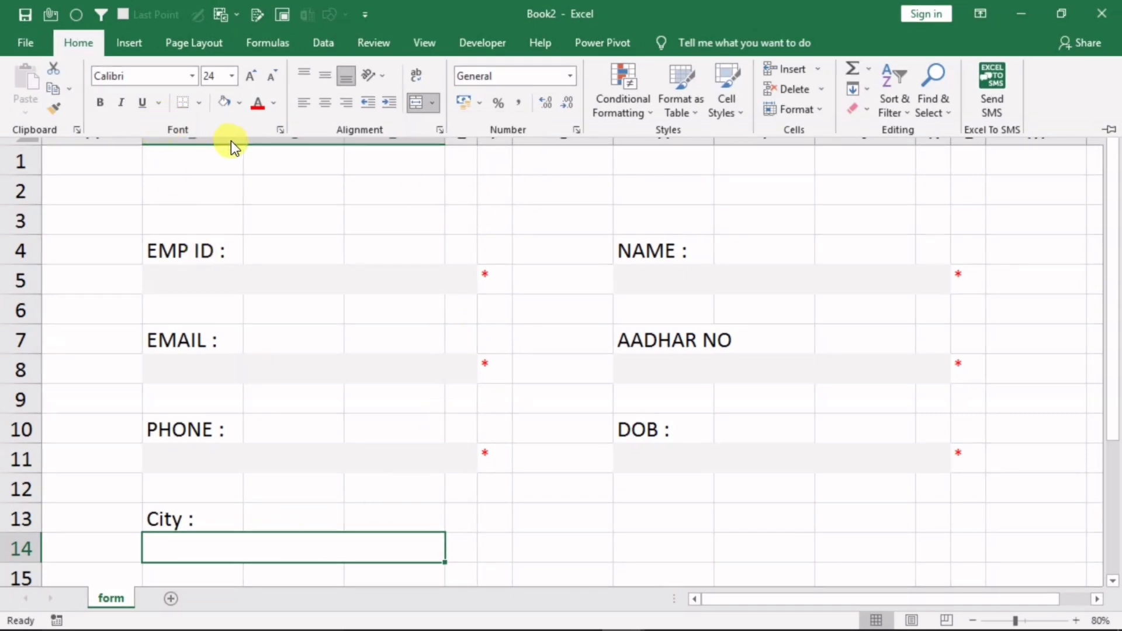
left_click(225, 107)
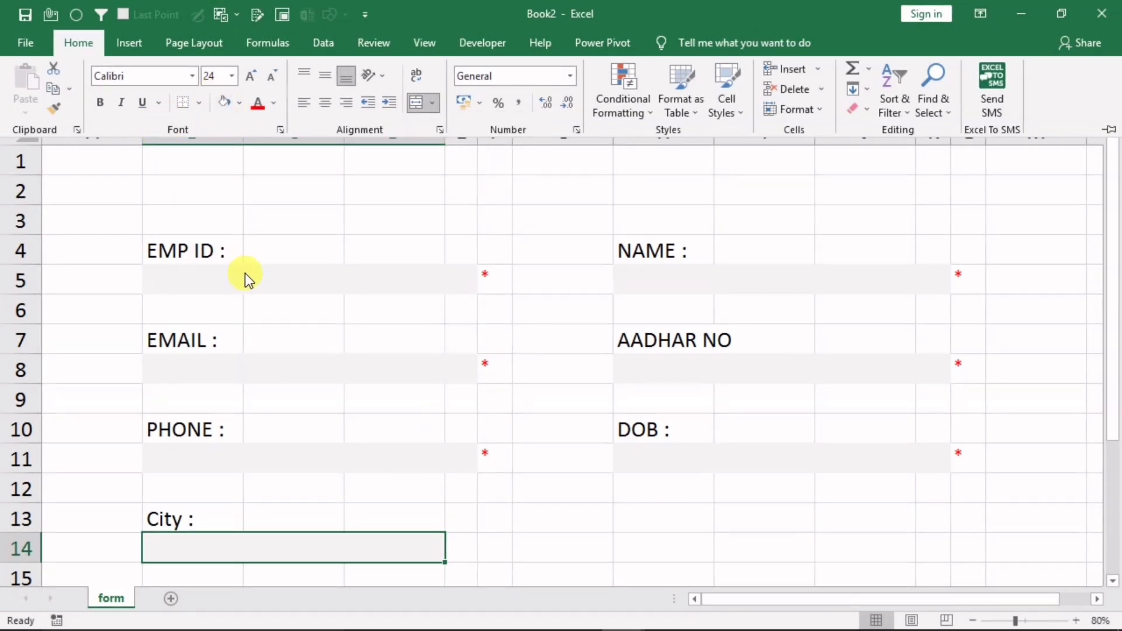
left_click(383, 496)
left_click(286, 549)
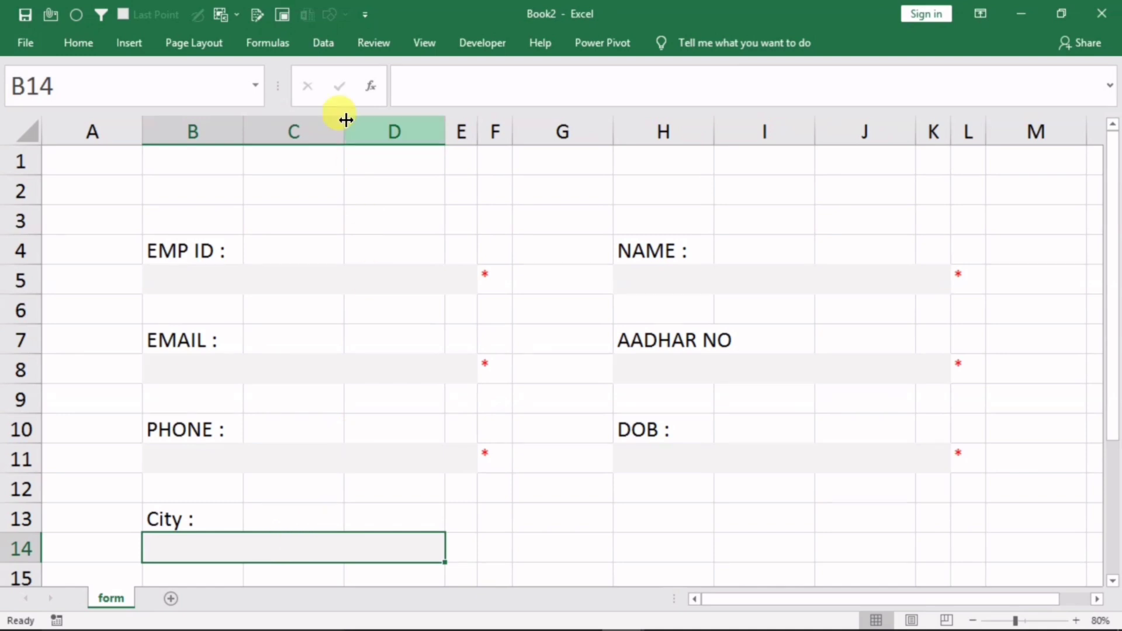
Give the City box a List validation with source 'Select City, Delhi, Goa'
left_click(325, 45)
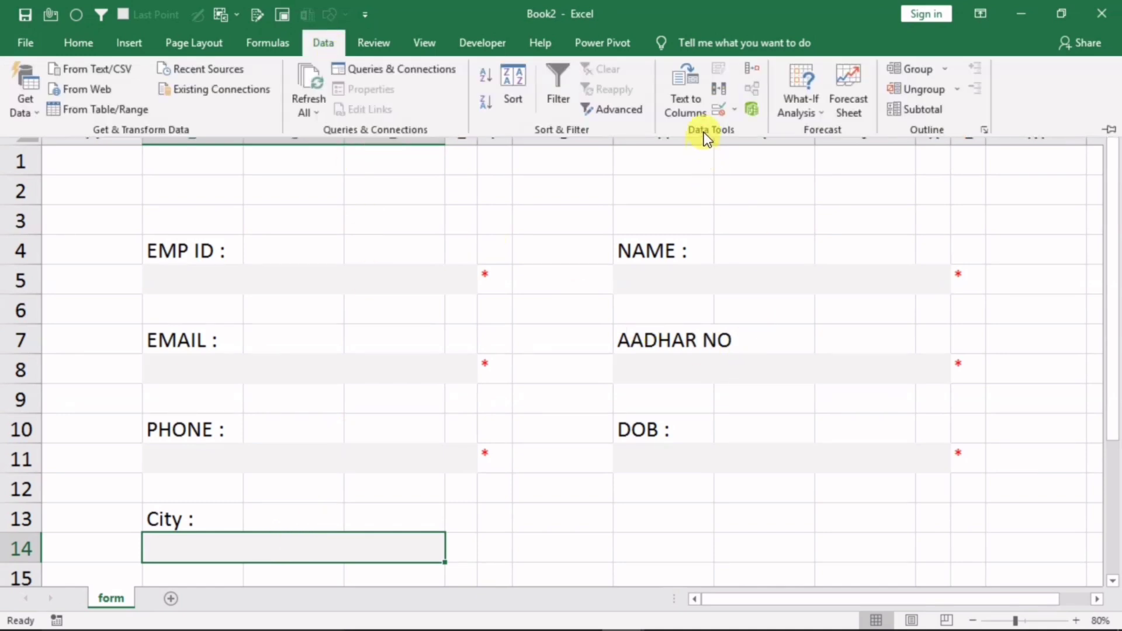
left_click(716, 110)
left_click(448, 110)
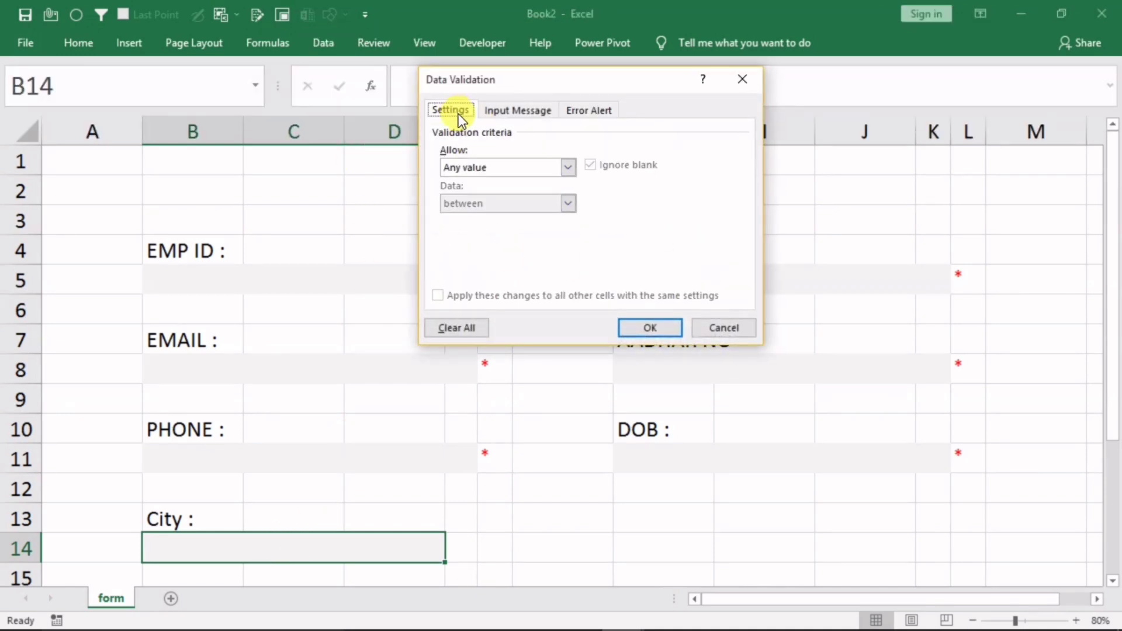
left_click(480, 168)
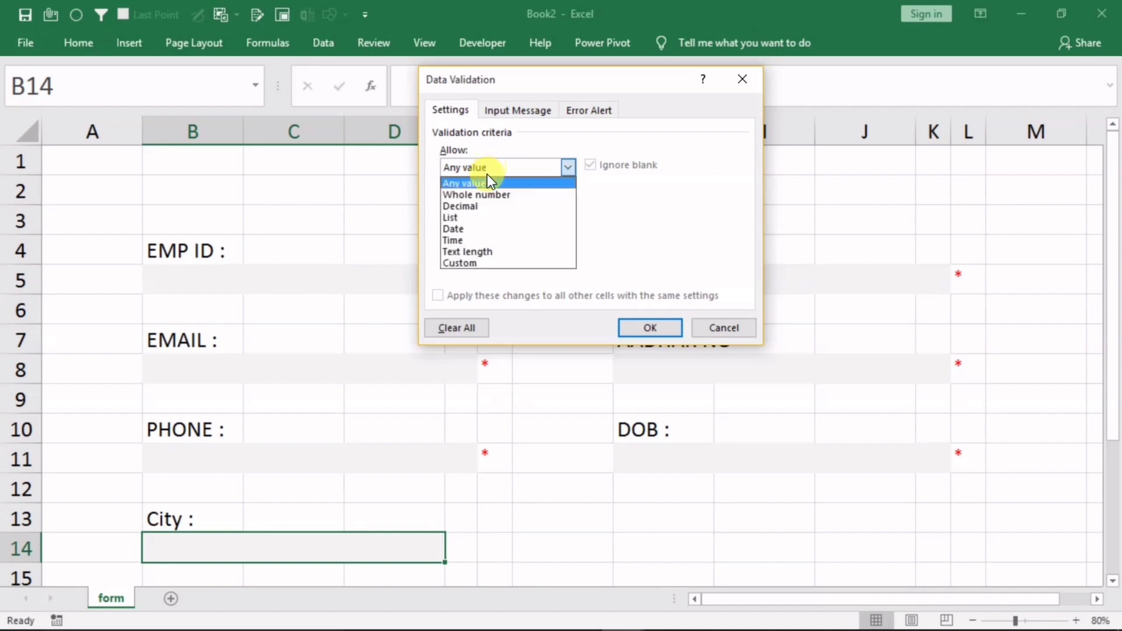
left_click(461, 217)
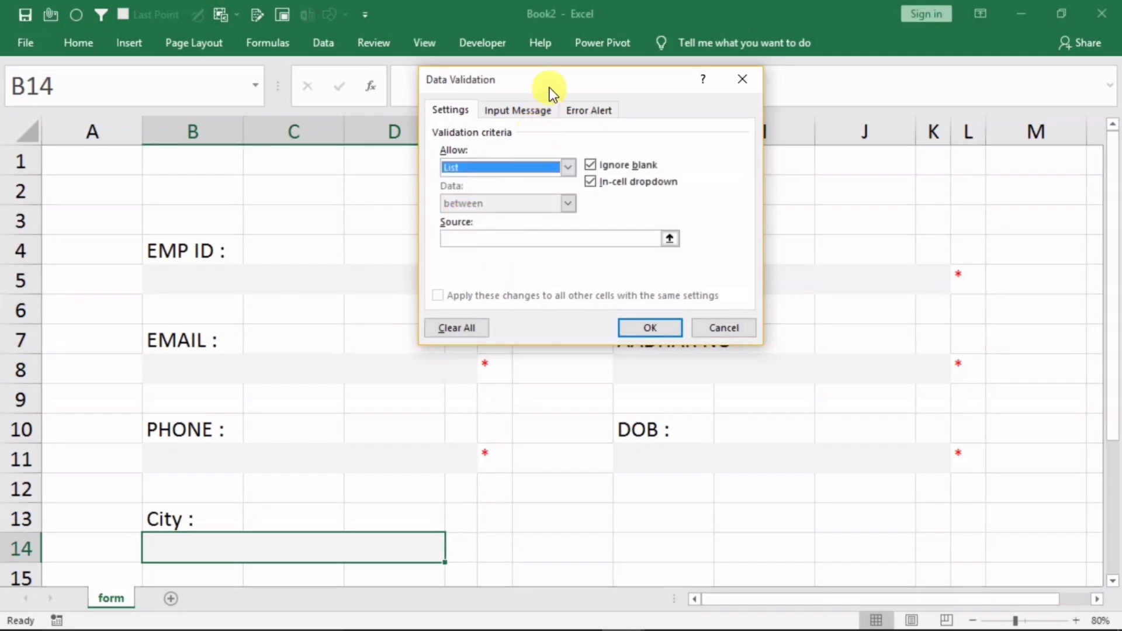
left_click_drag(562, 82, 549, 166)
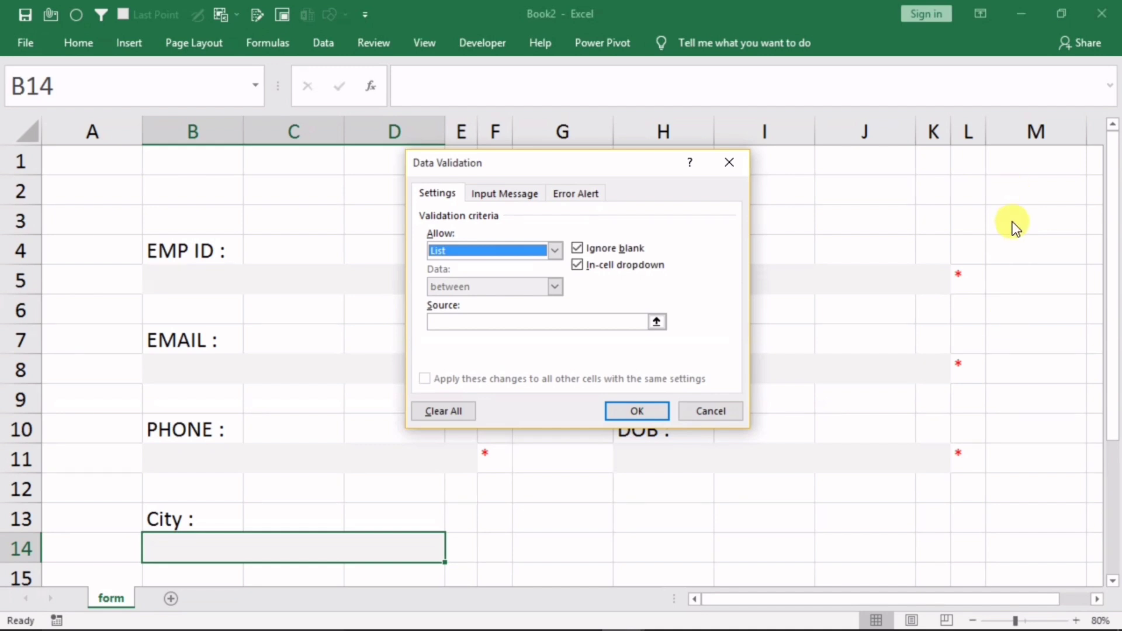
left_click(475, 321)
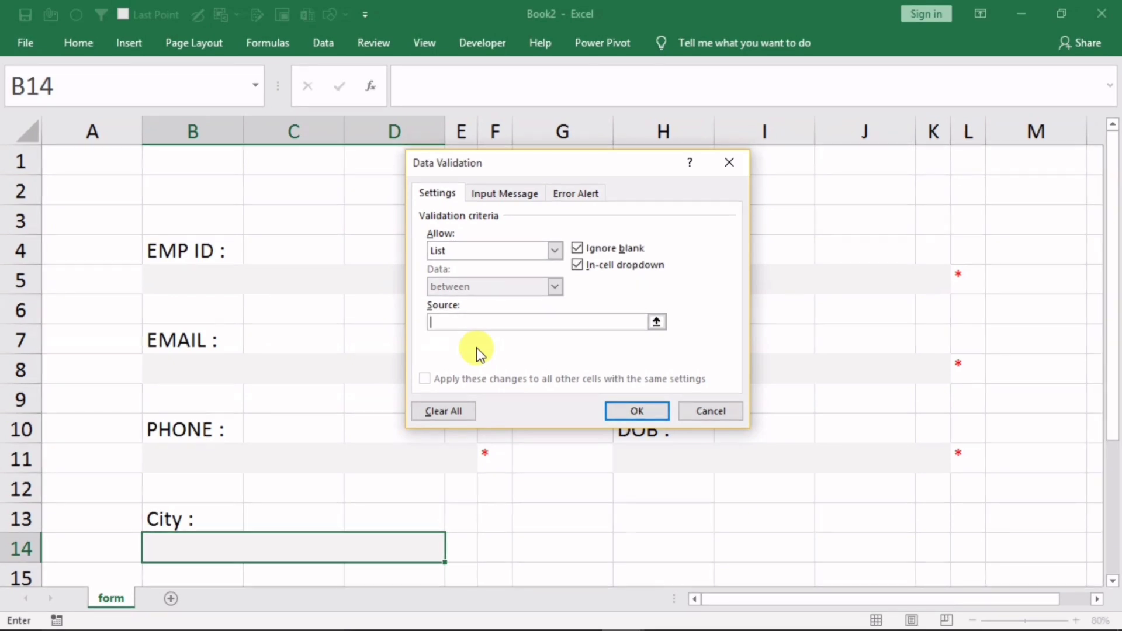
type("S")
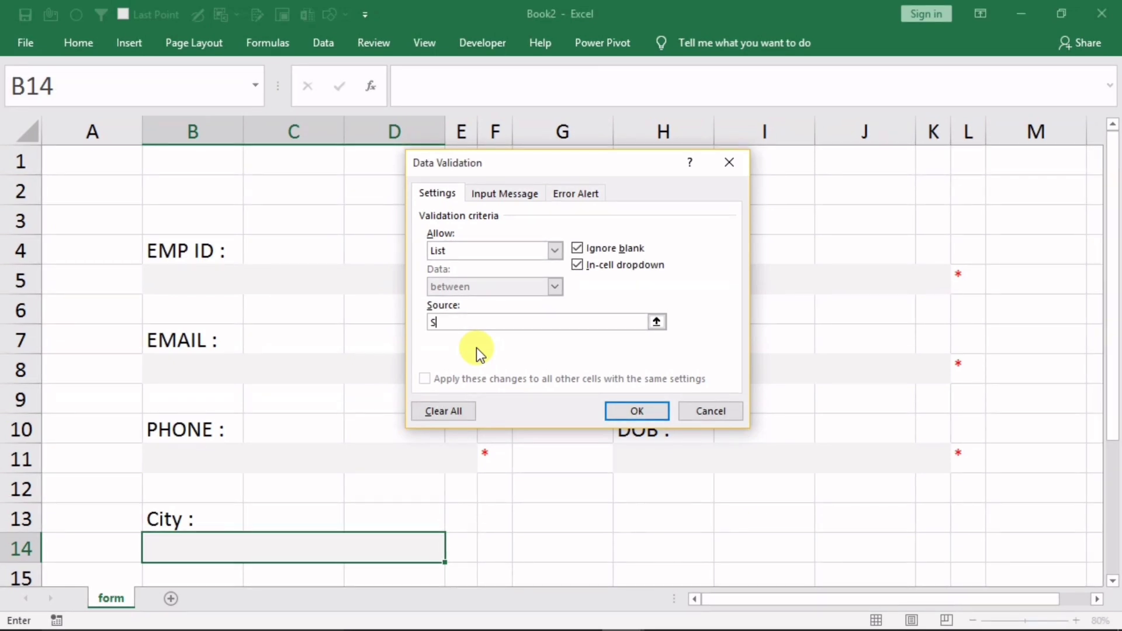
type("elect ")
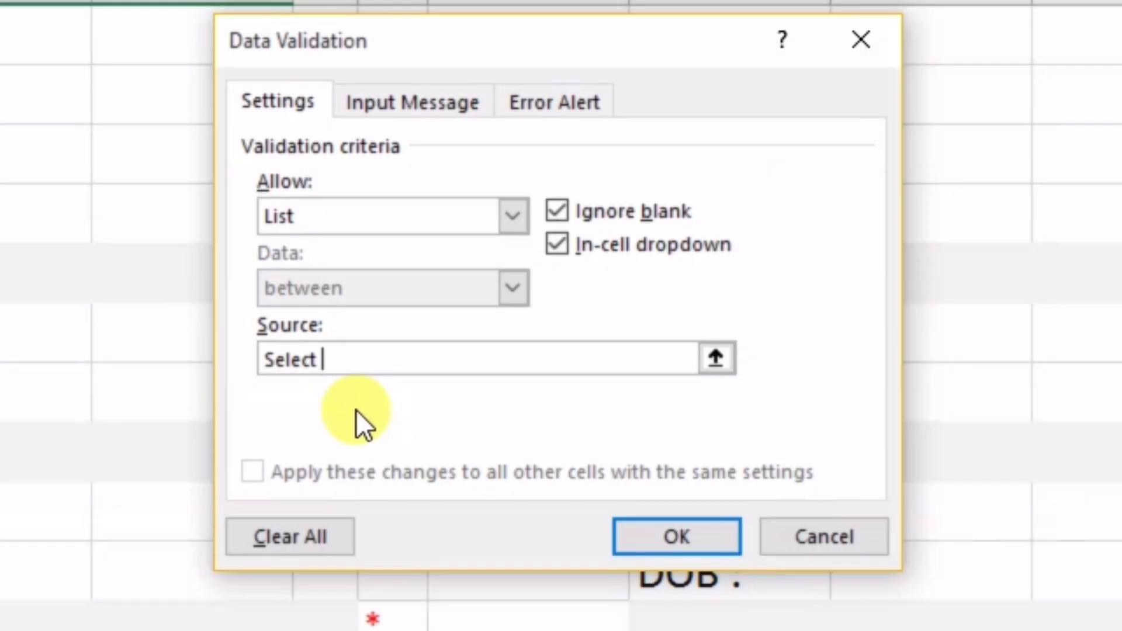
type("City")
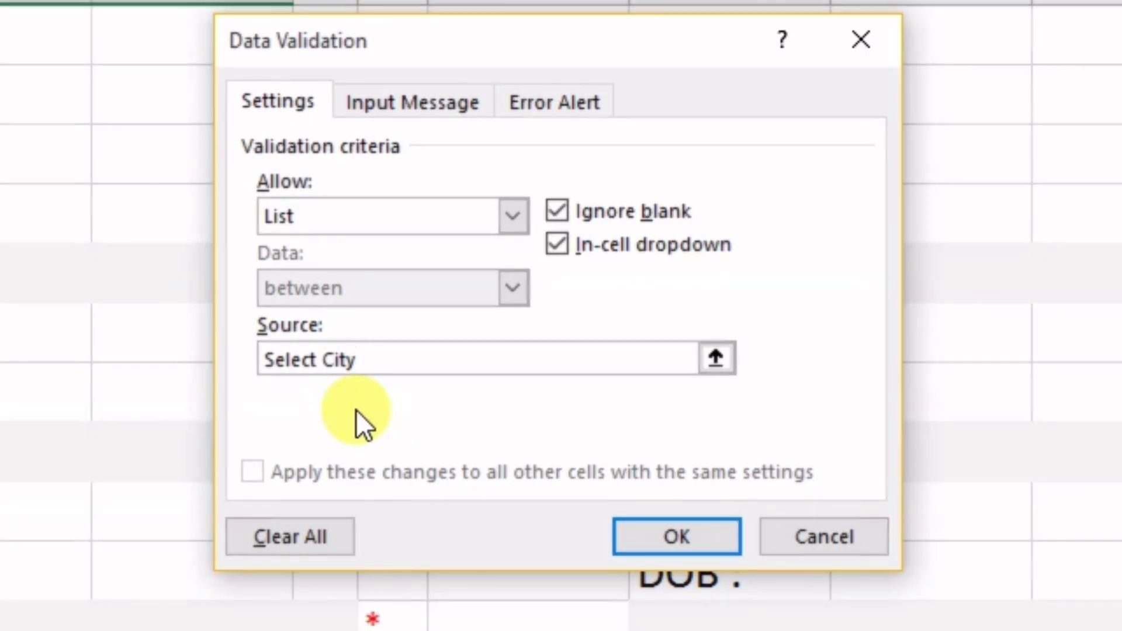
type(", Del")
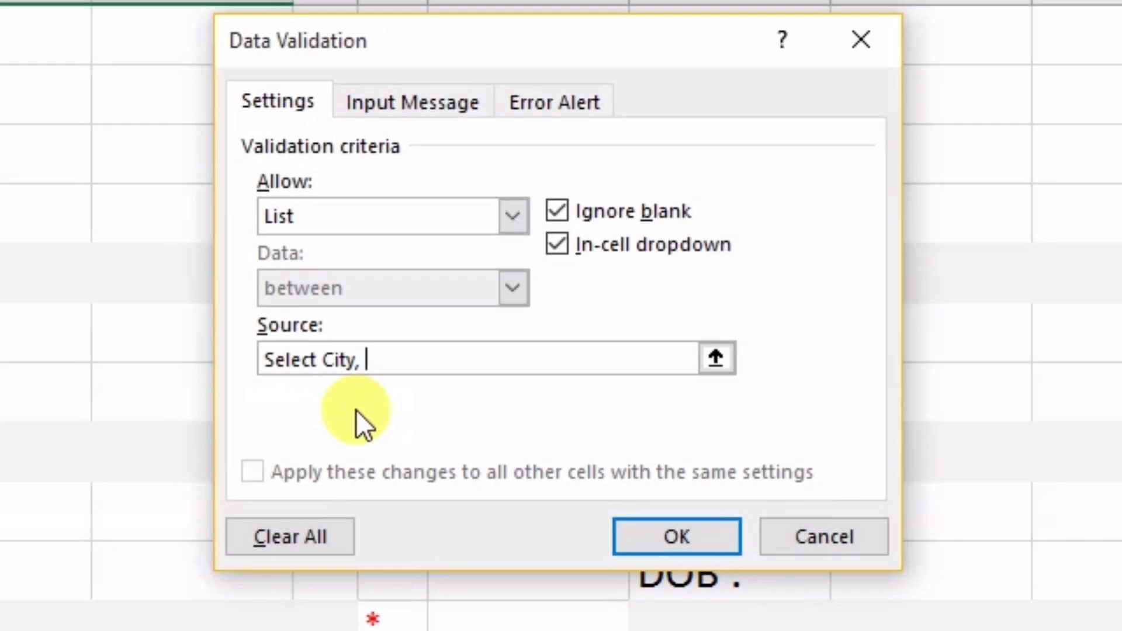
type("hi, ")
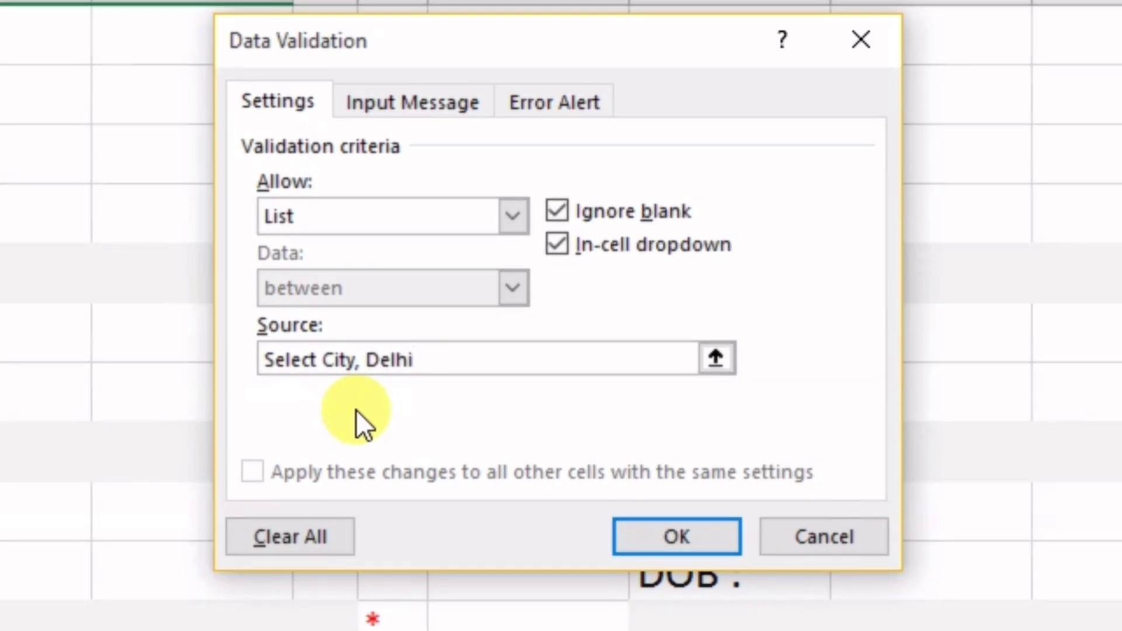
type("Goa")
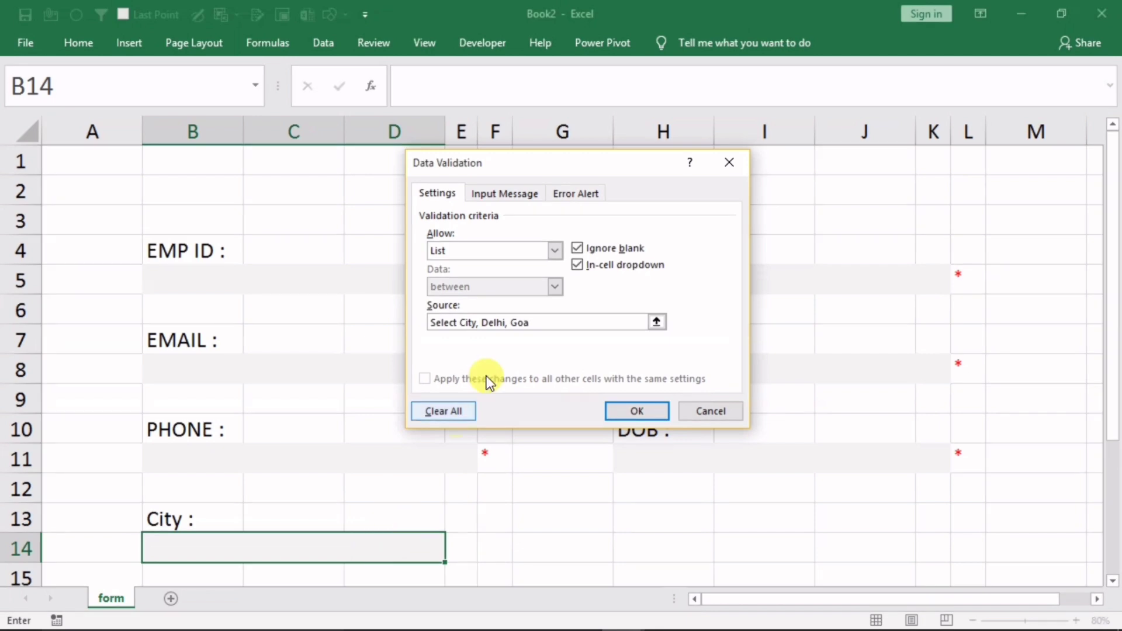
Set the error alert title to 'Invalid City' and message to 'PLZ Select city from list'
left_click(571, 197)
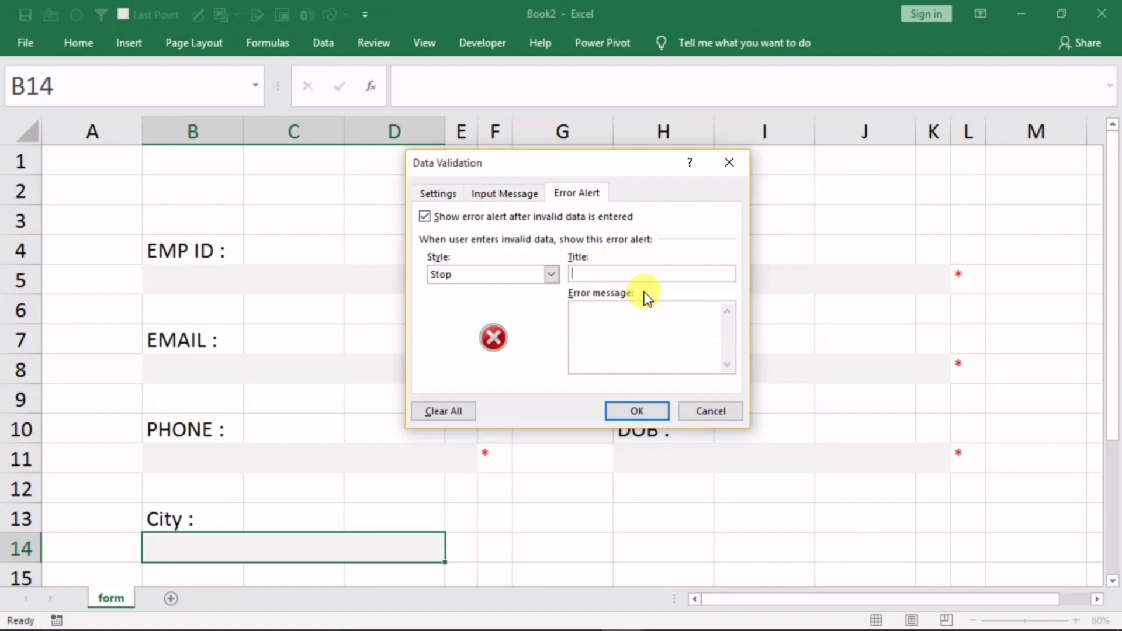
type("In")
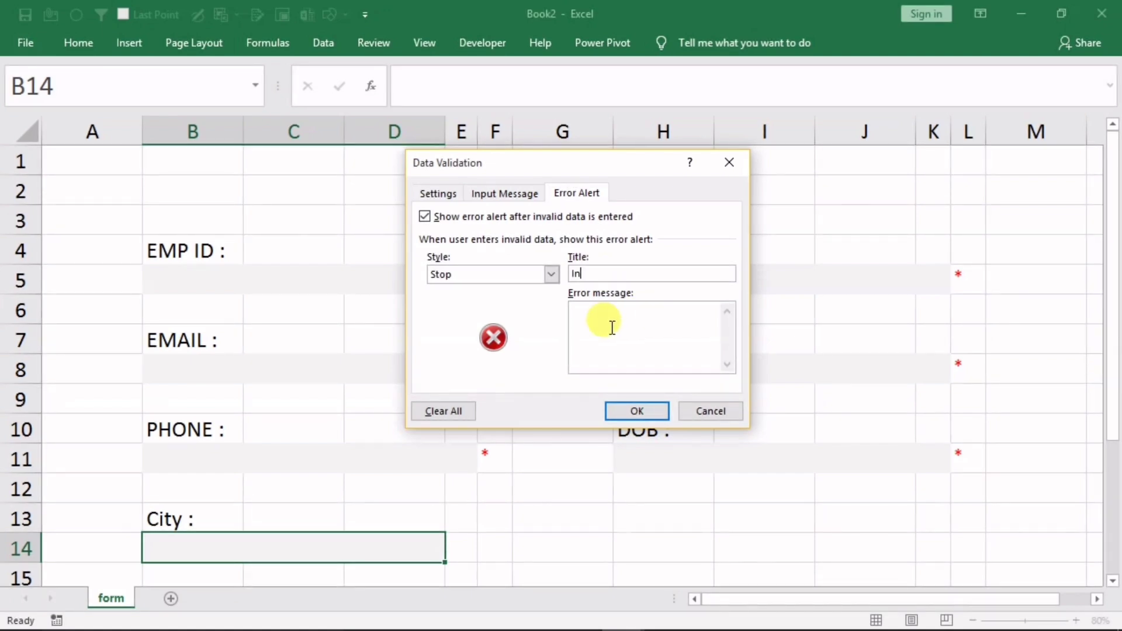
type("valid City")
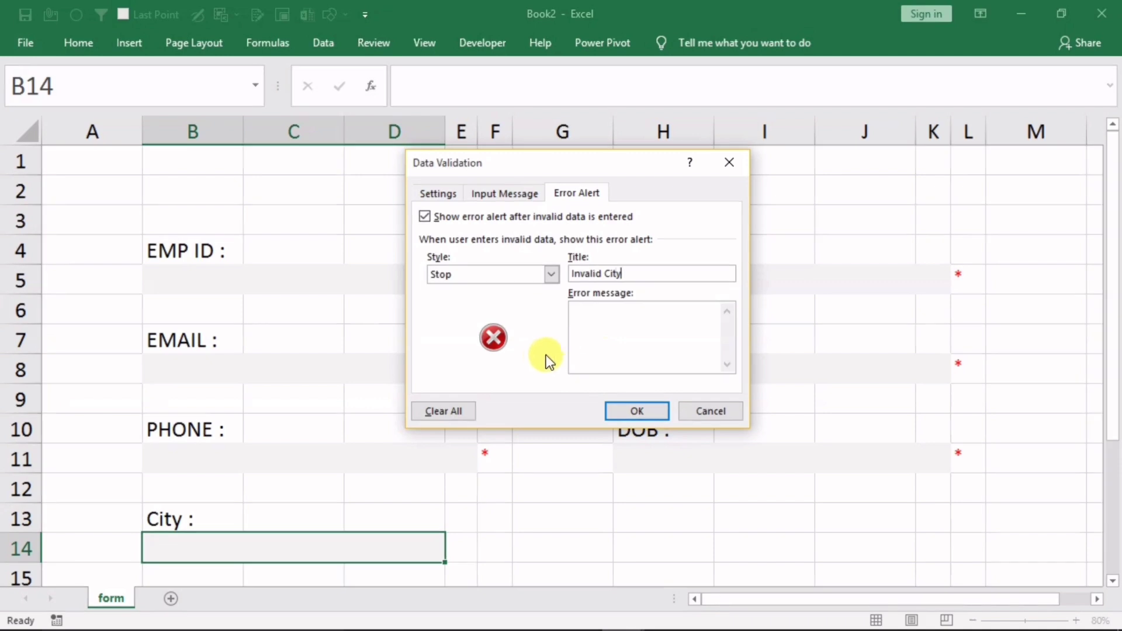
left_click(583, 334)
type("P")
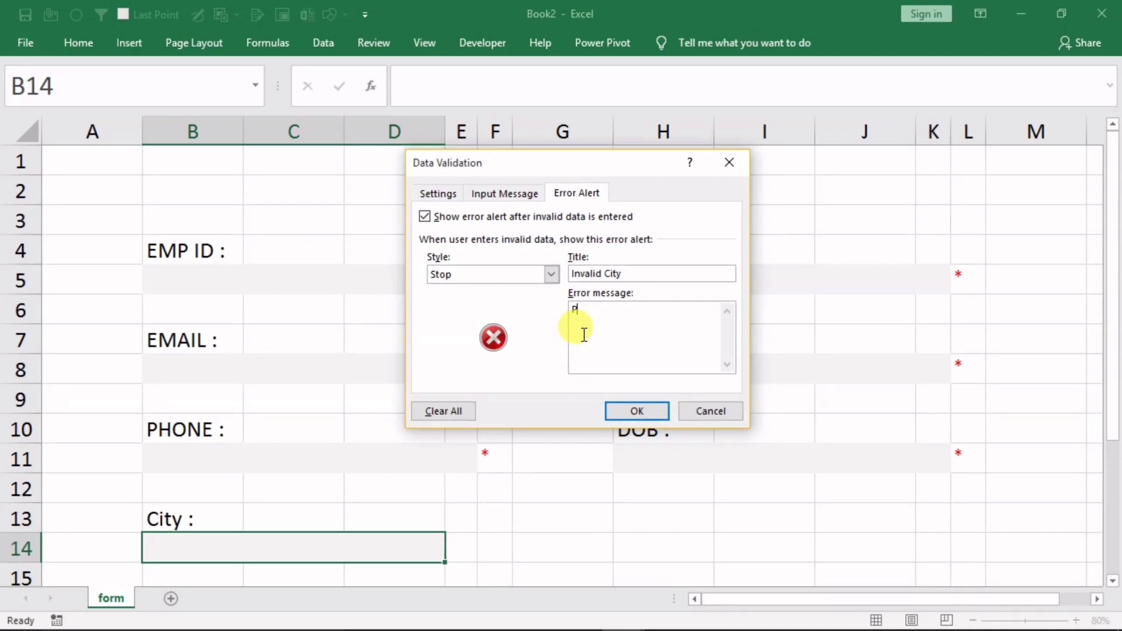
type("LZ Select city")
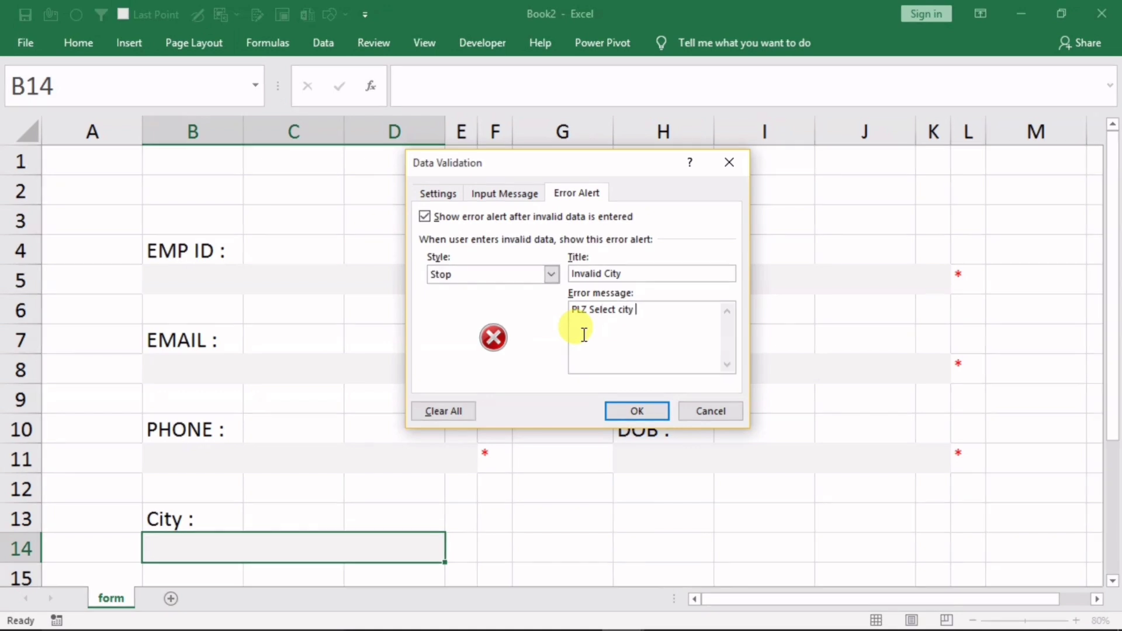
type(" from")
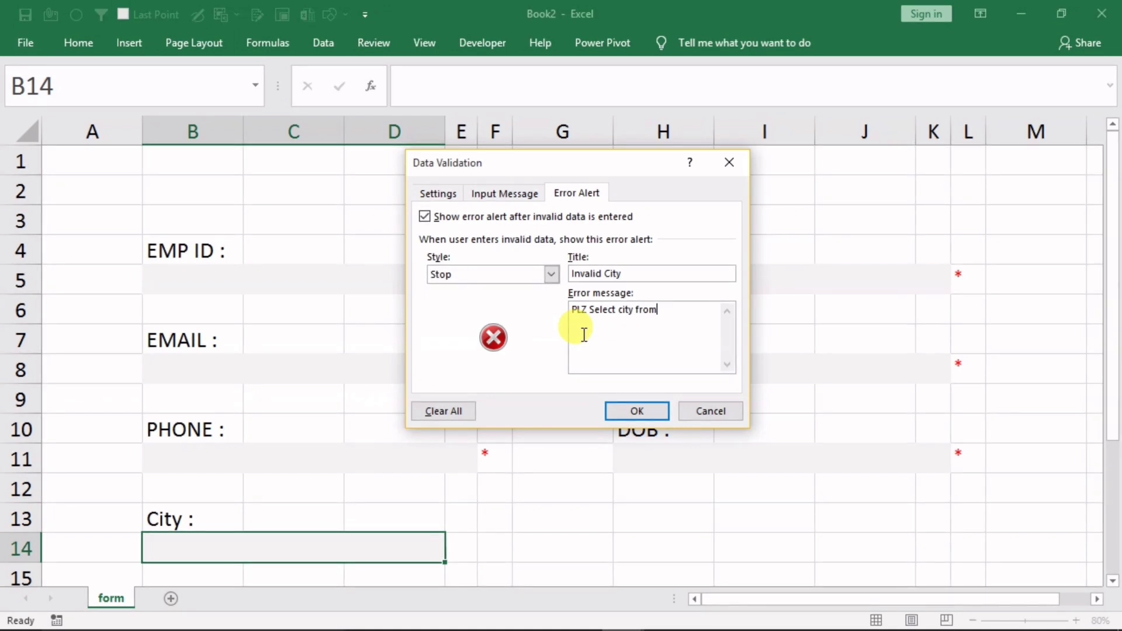
type(" list")
Apply the validation and test the City dropdown by picking Delhi, then Select City
left_click(618, 411)
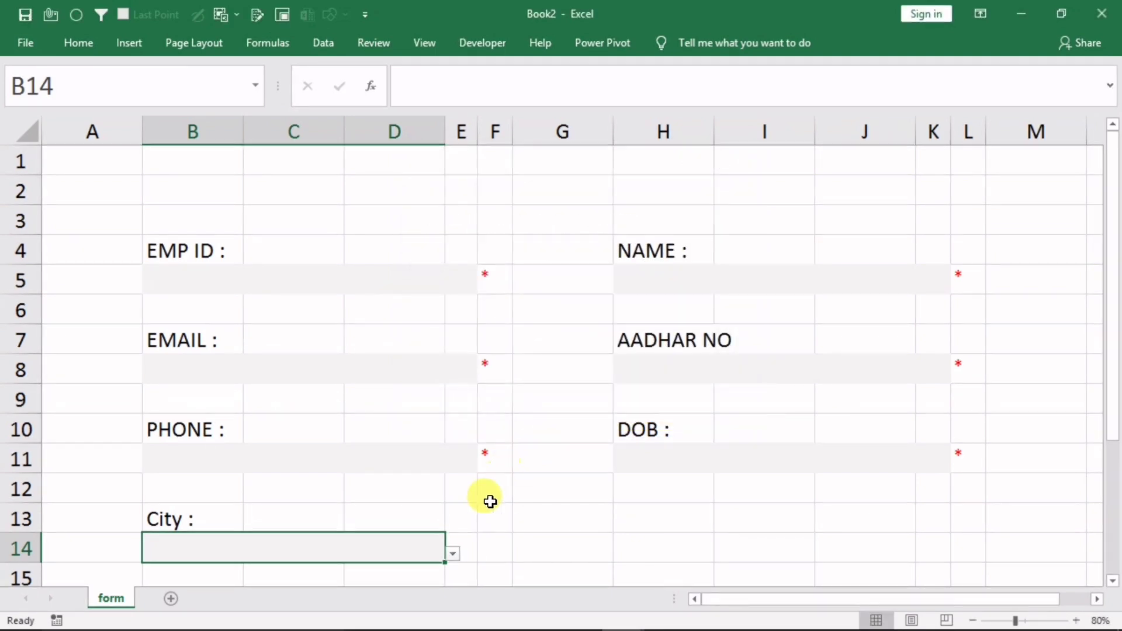
left_click(453, 553)
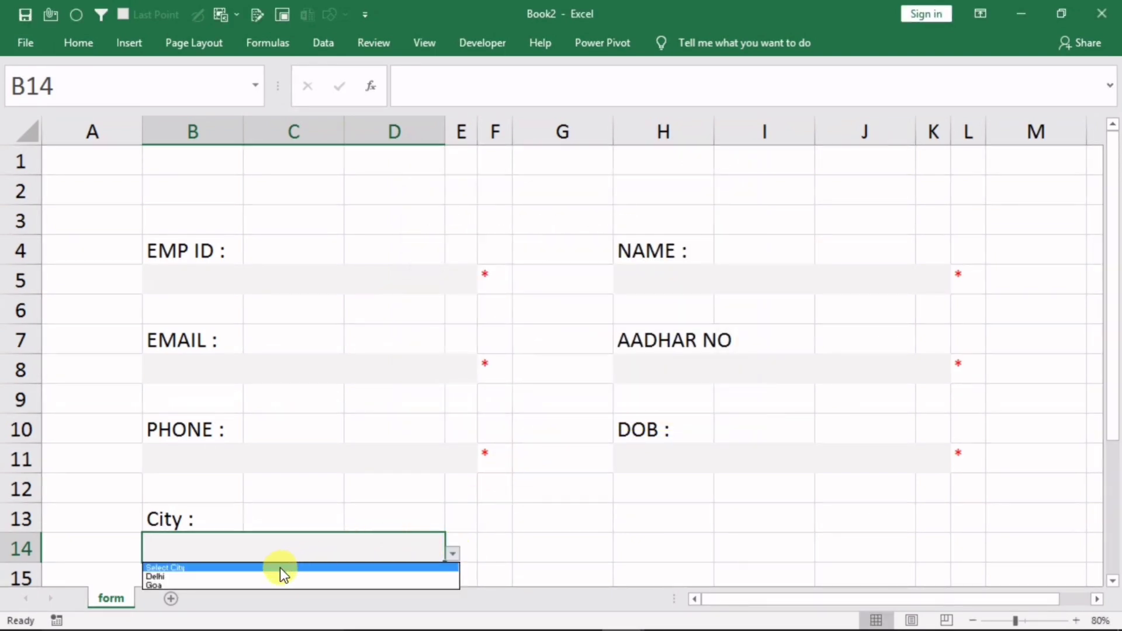
left_click(745, 461)
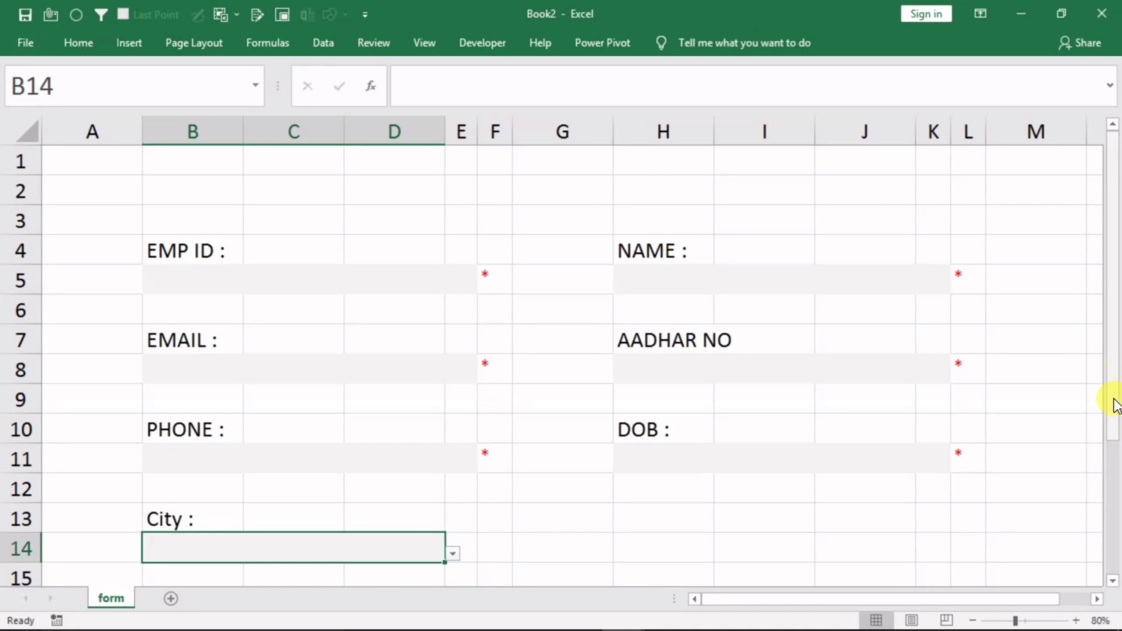
left_click_drag(1113, 421, 1109, 468)
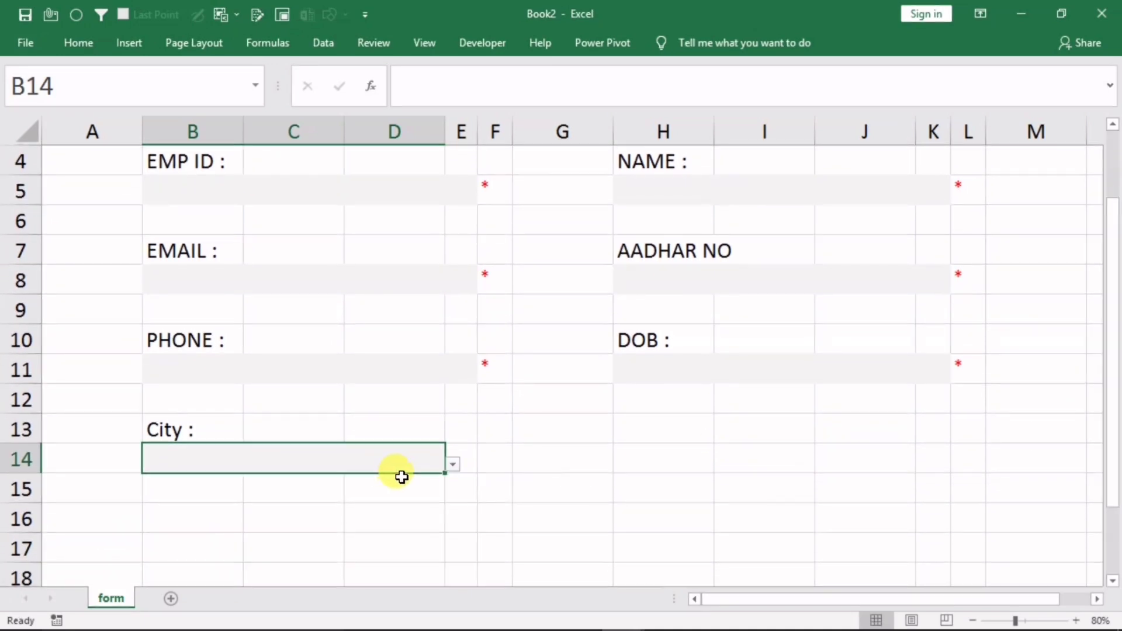
left_click(453, 465)
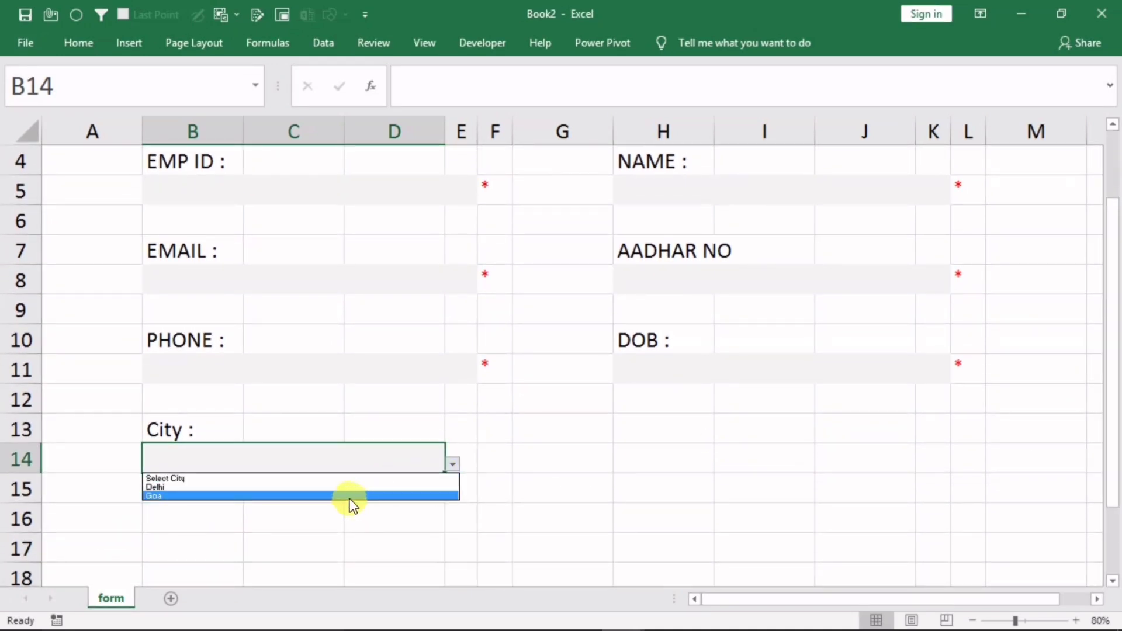
left_click(359, 478)
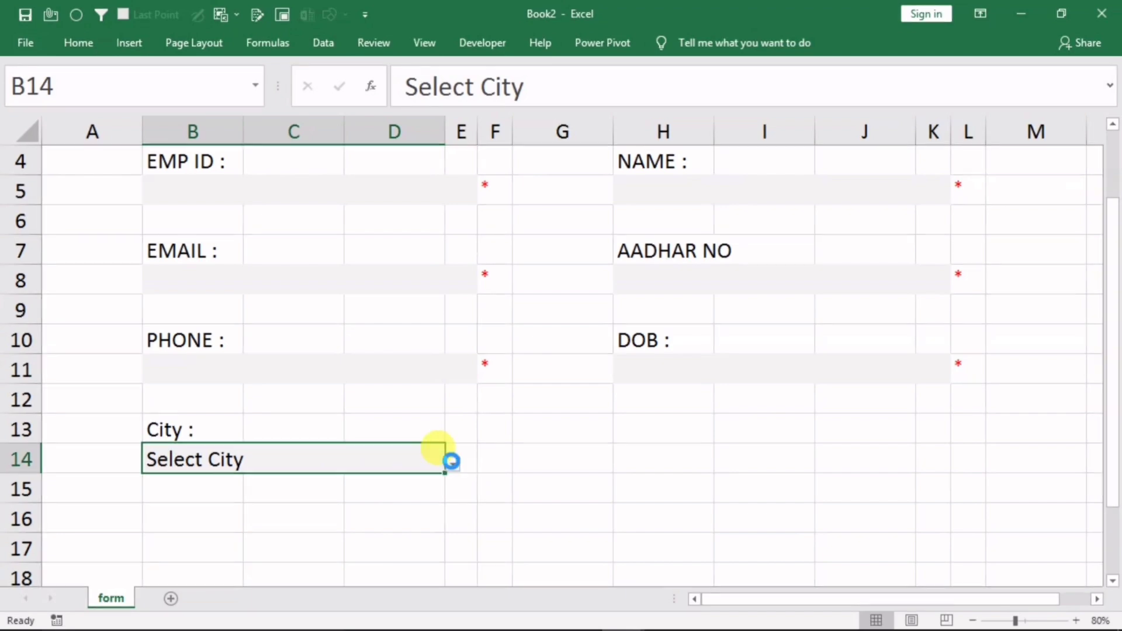
left_click(452, 464)
left_click(370, 488)
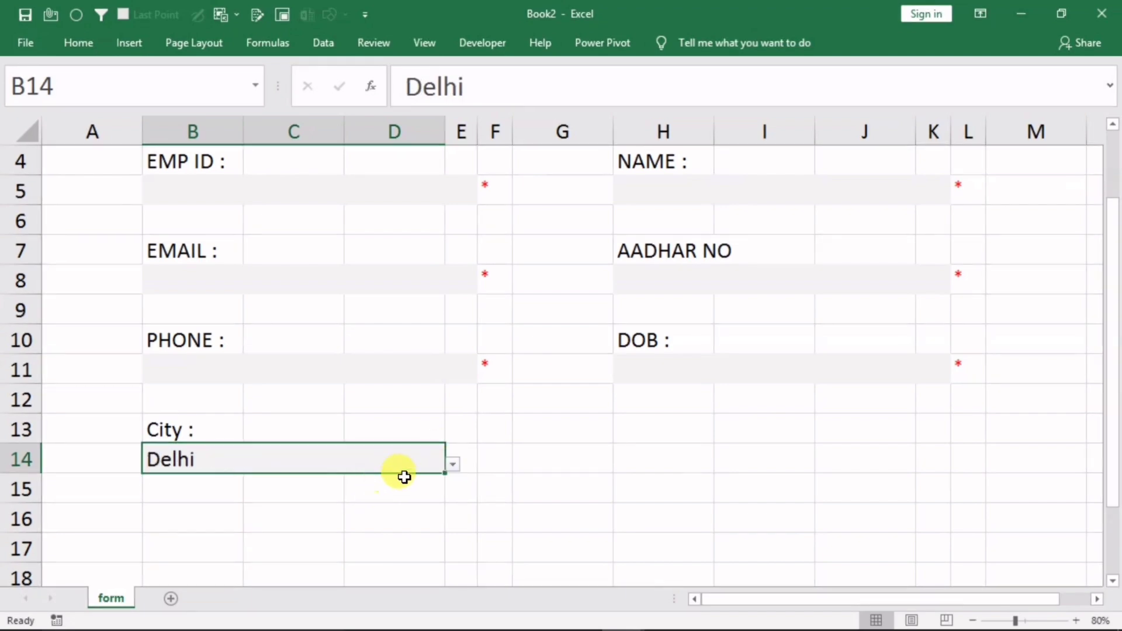
left_click(453, 464)
left_click(301, 478)
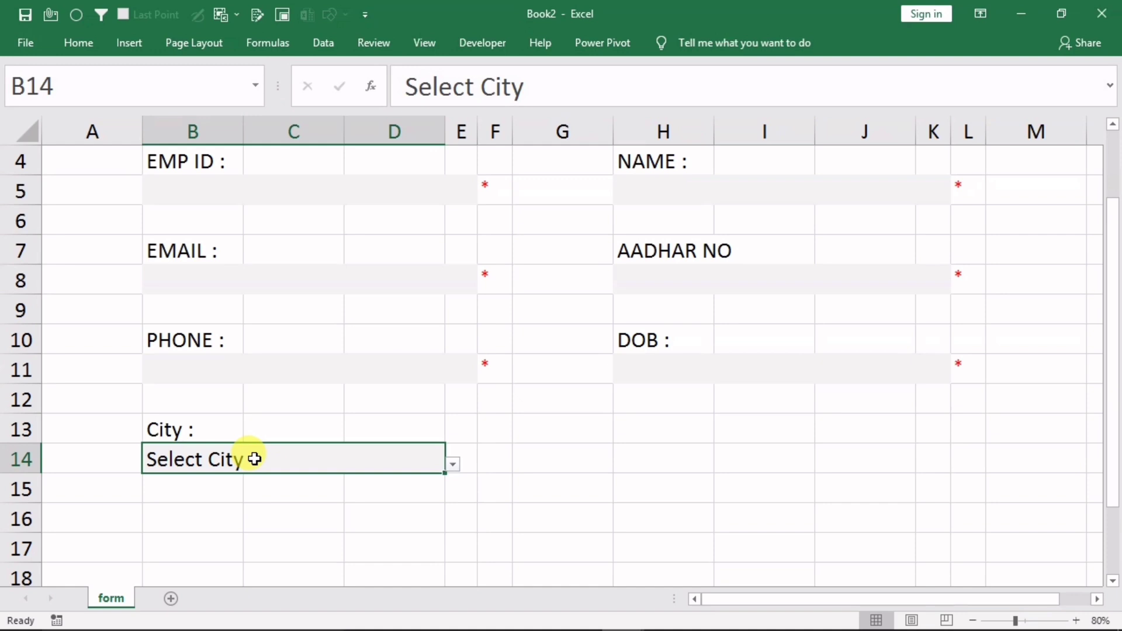
Clear B14, then choose Select City from its dropdown again
key("Delete")
left_click(516, 510)
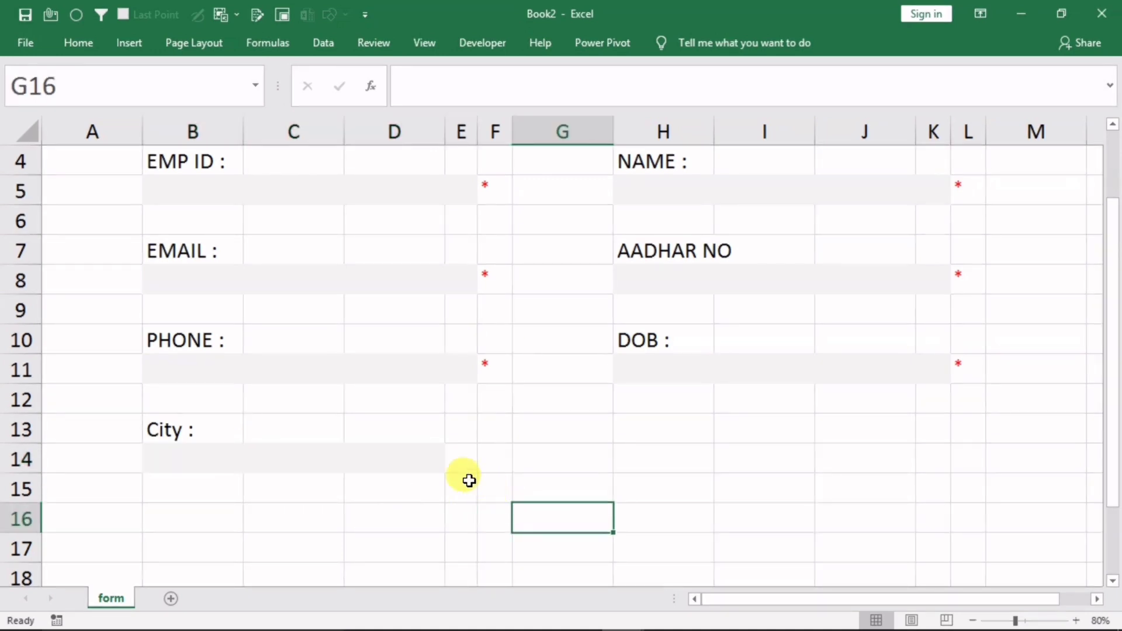
left_click(449, 462)
left_click(199, 454)
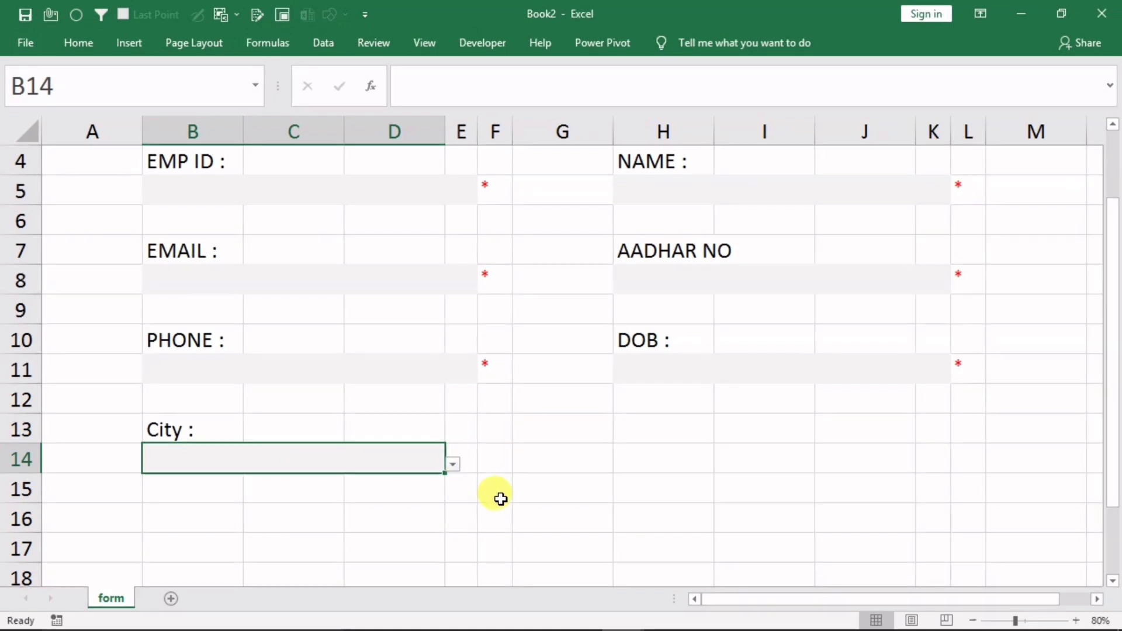
left_click(454, 465)
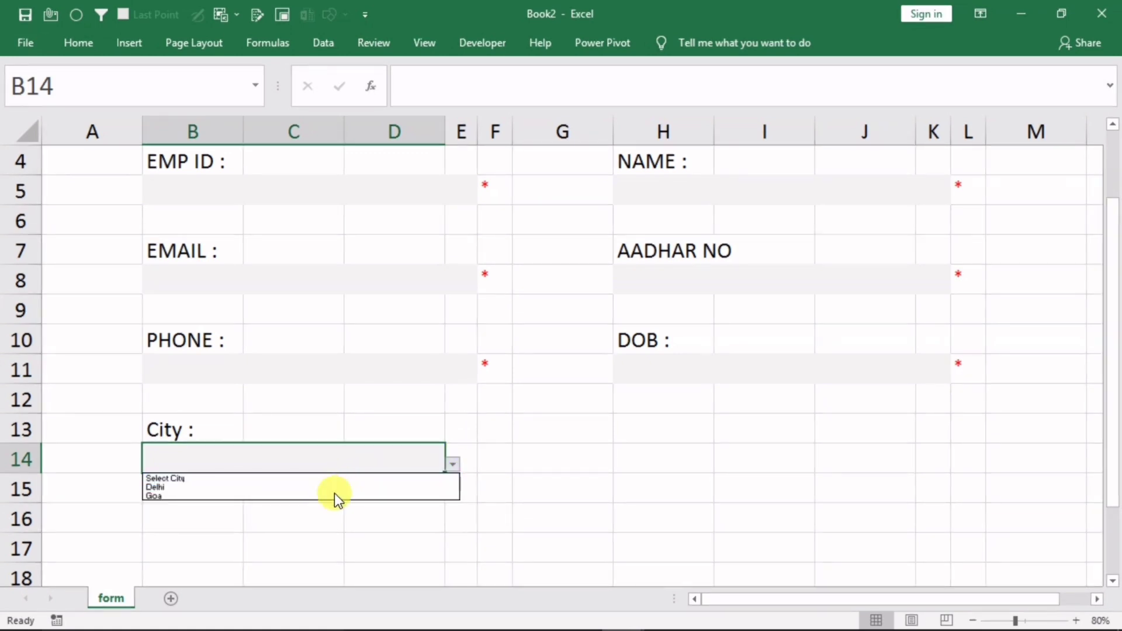
left_click(335, 478)
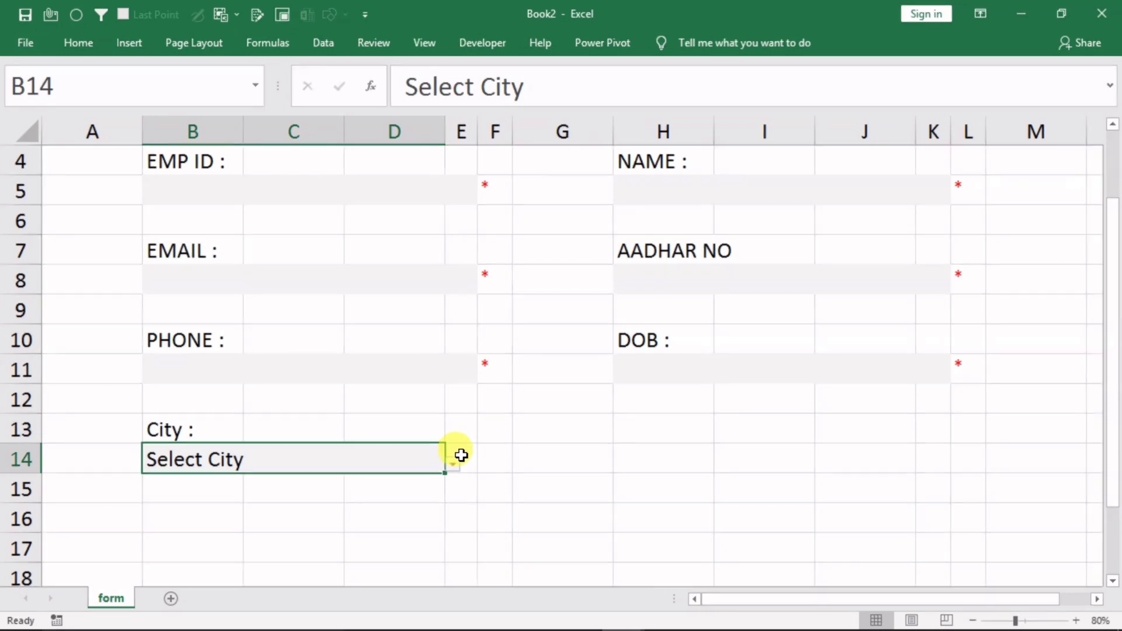
Enter =IF(OR(B14="",B14="select city"),"","P") in E14
left_click(468, 456)
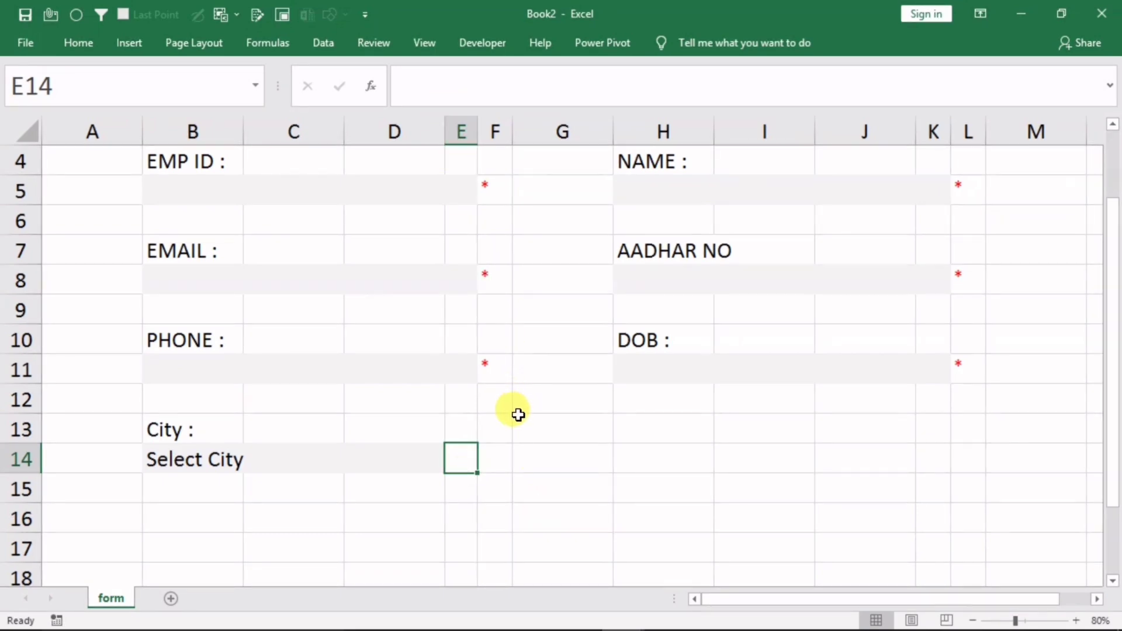
type("=if")
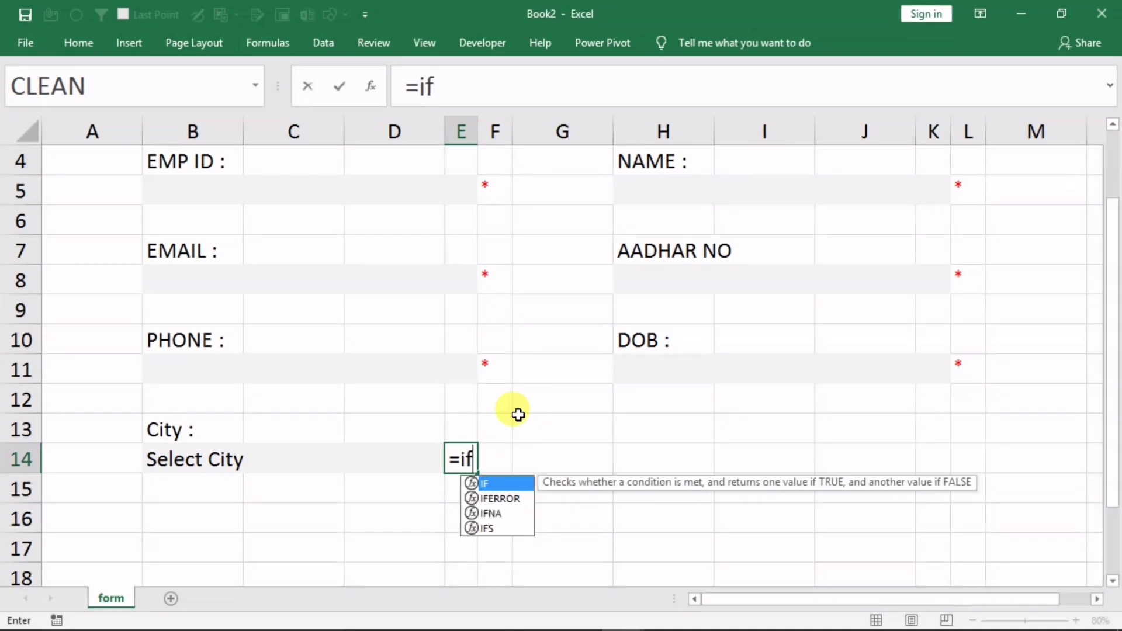
type("(")
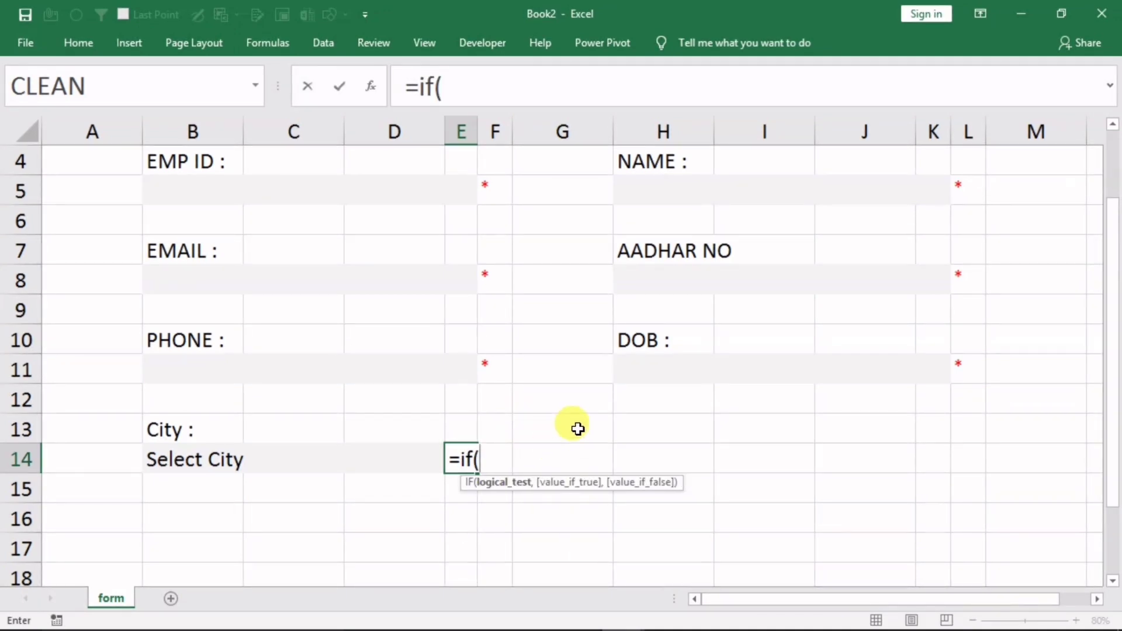
type("or")
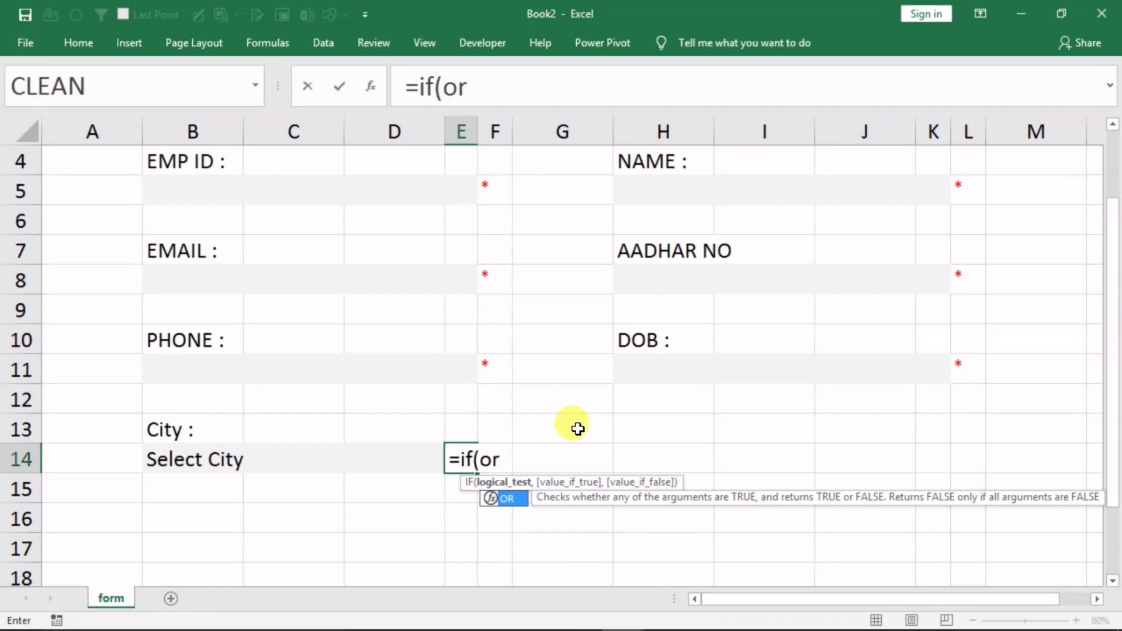
type("(")
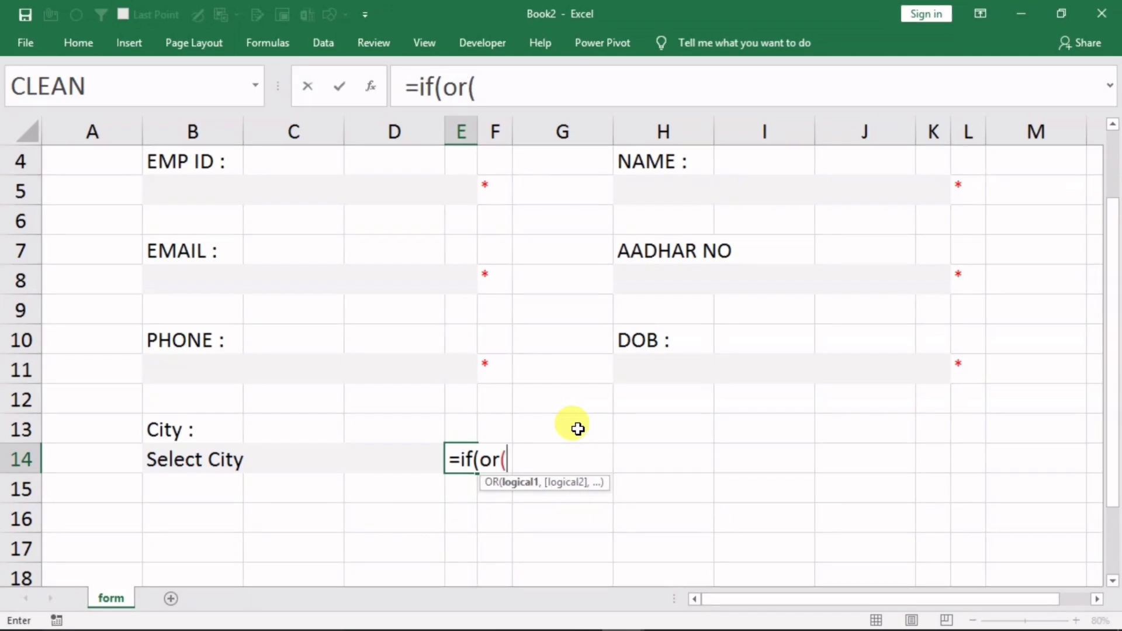
left_click(290, 460)
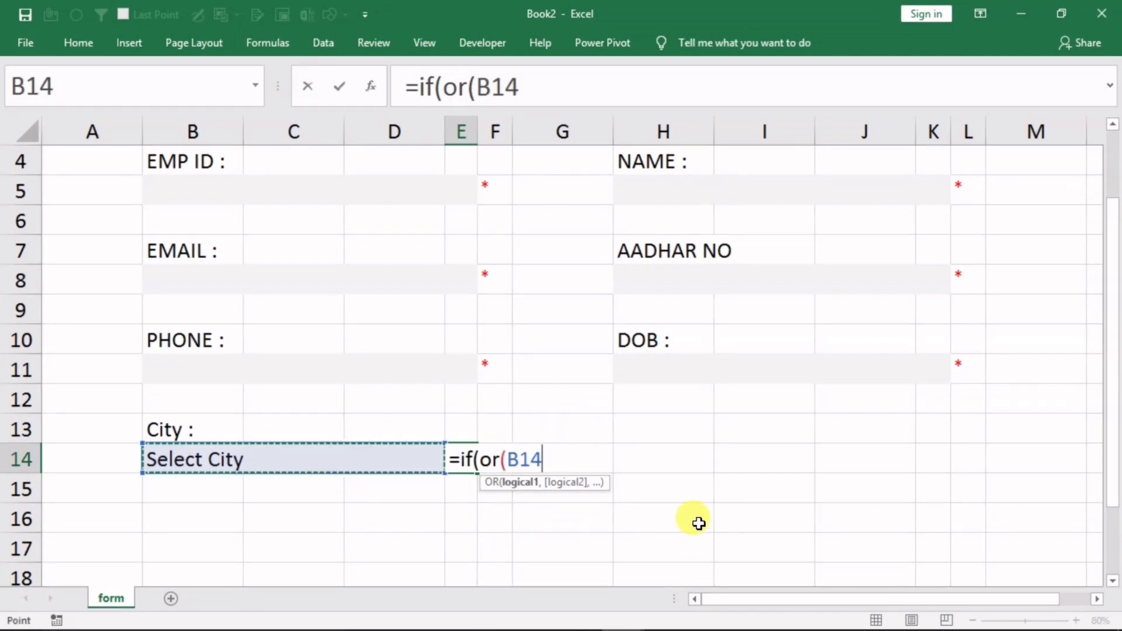
type("=\"\"")
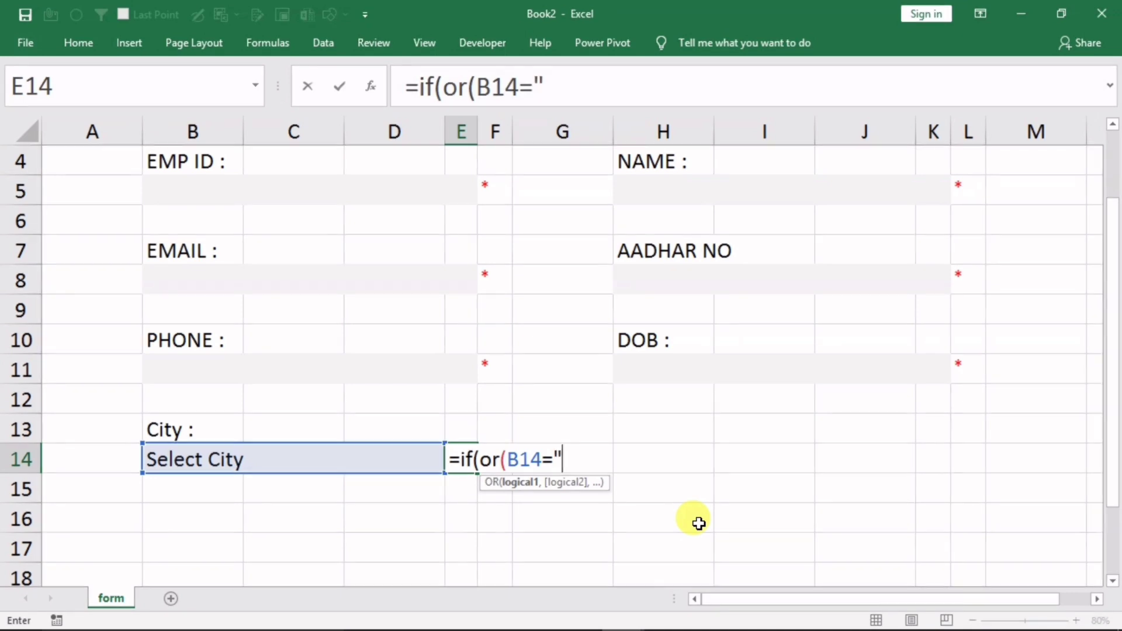
type(",")
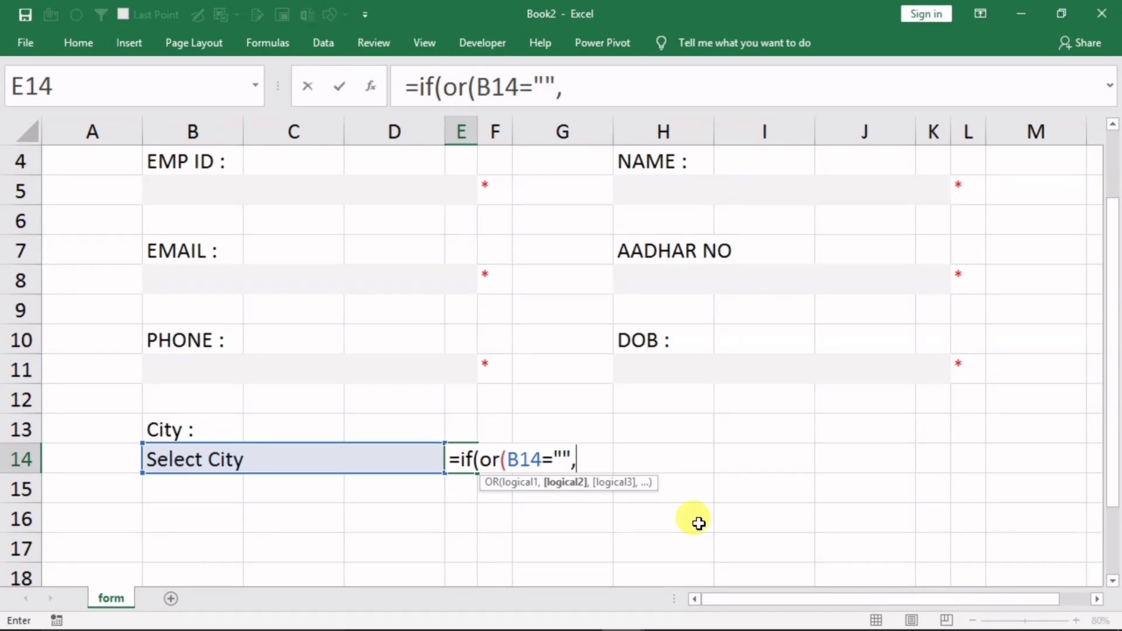
left_click(237, 458)
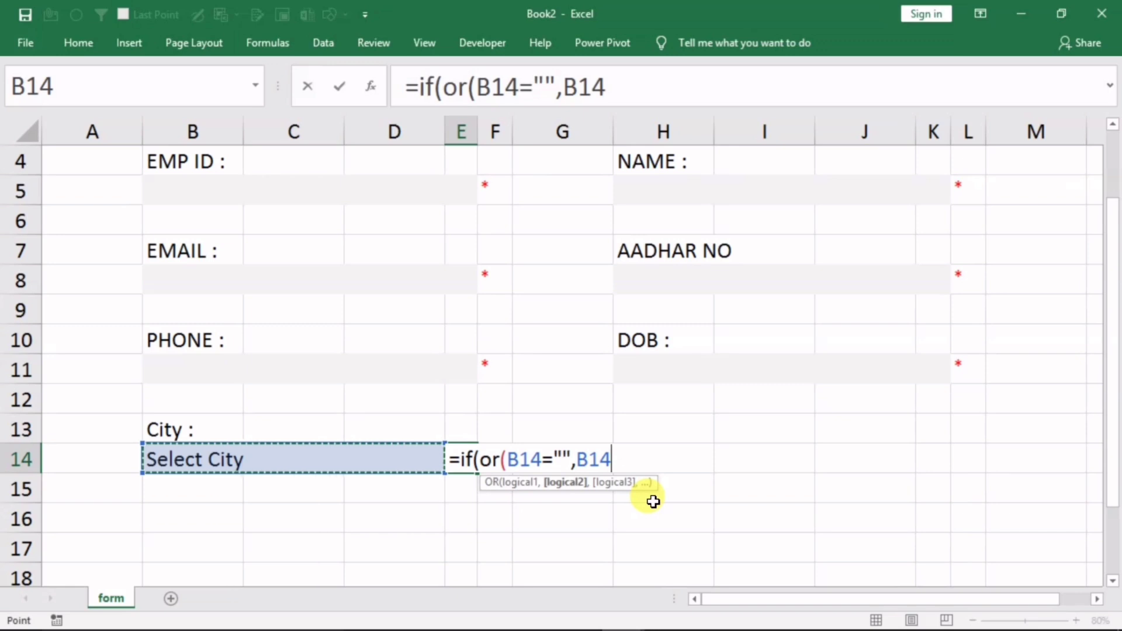
type("=\"select")
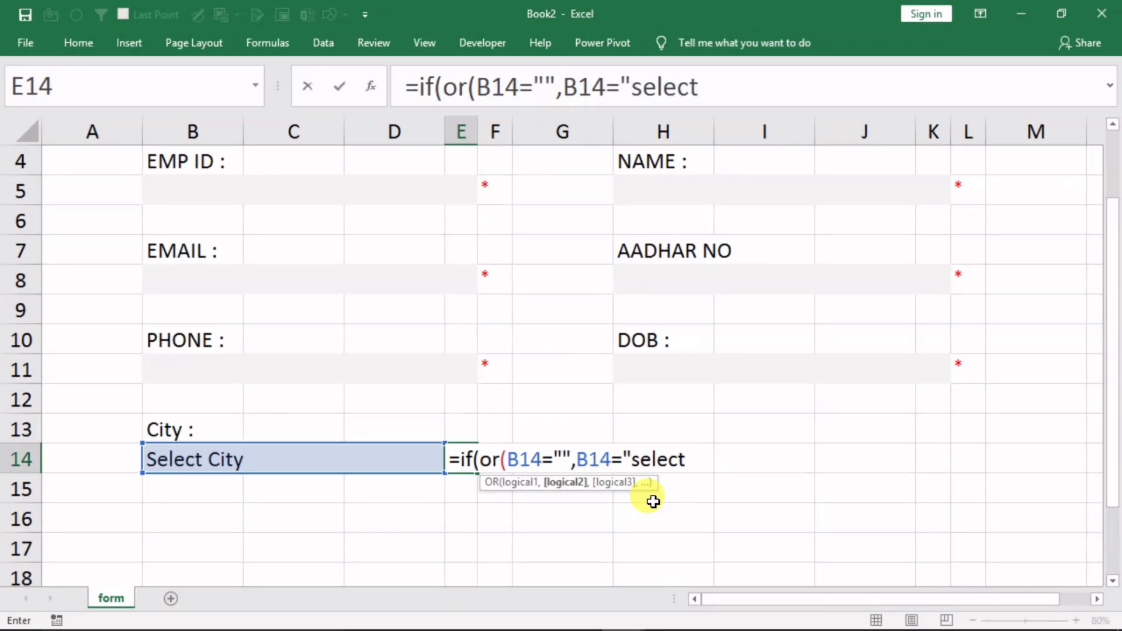
type(" city\"")
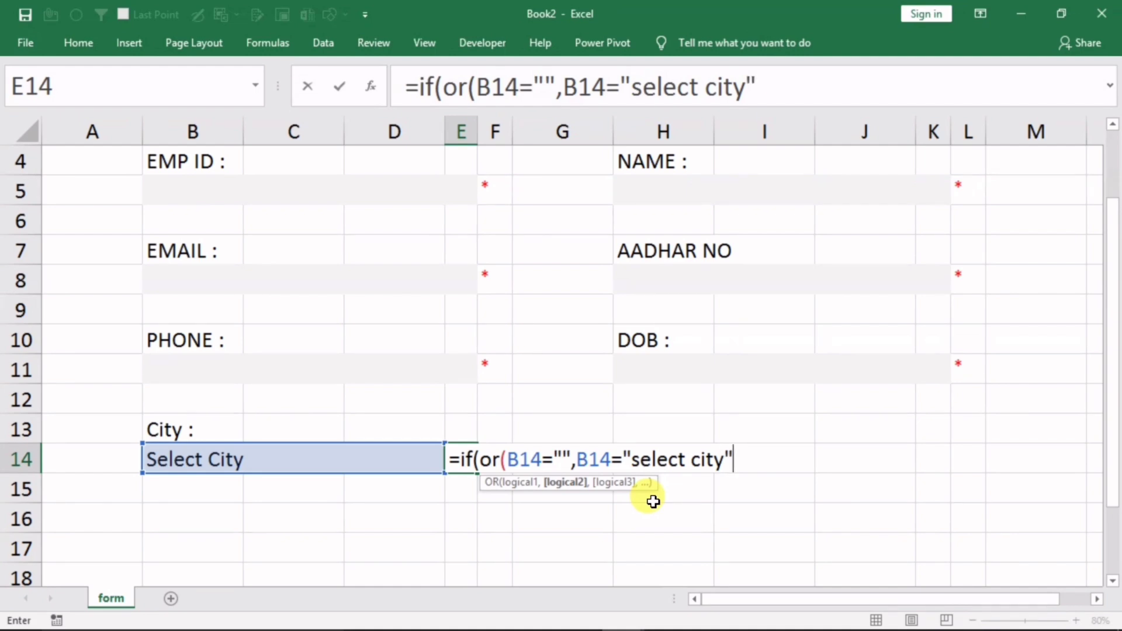
type(")")
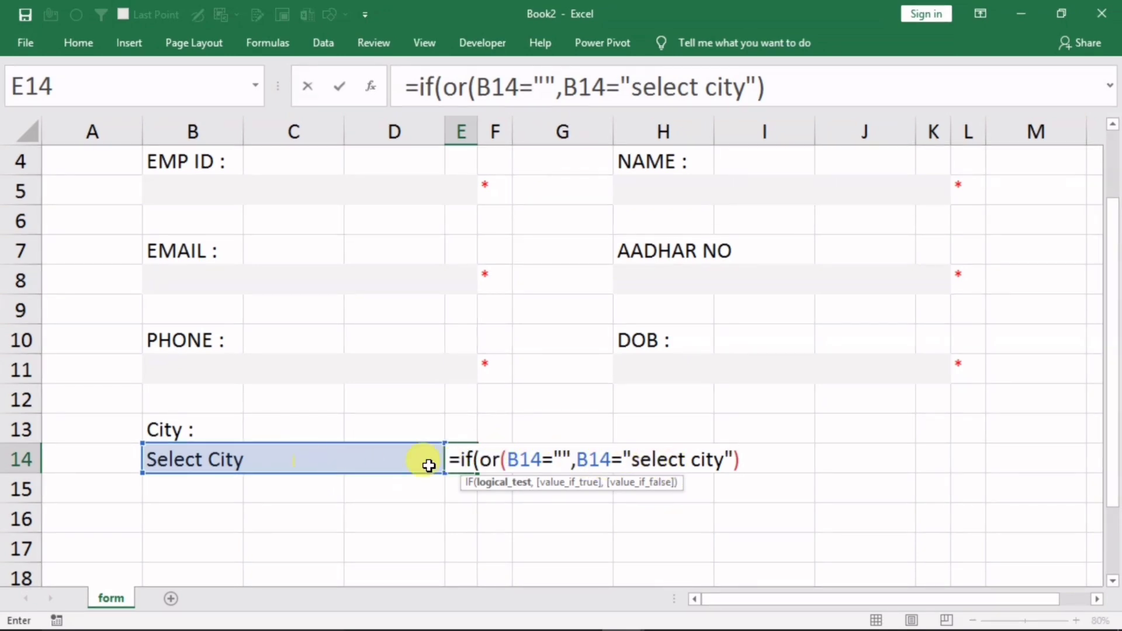
type(",")
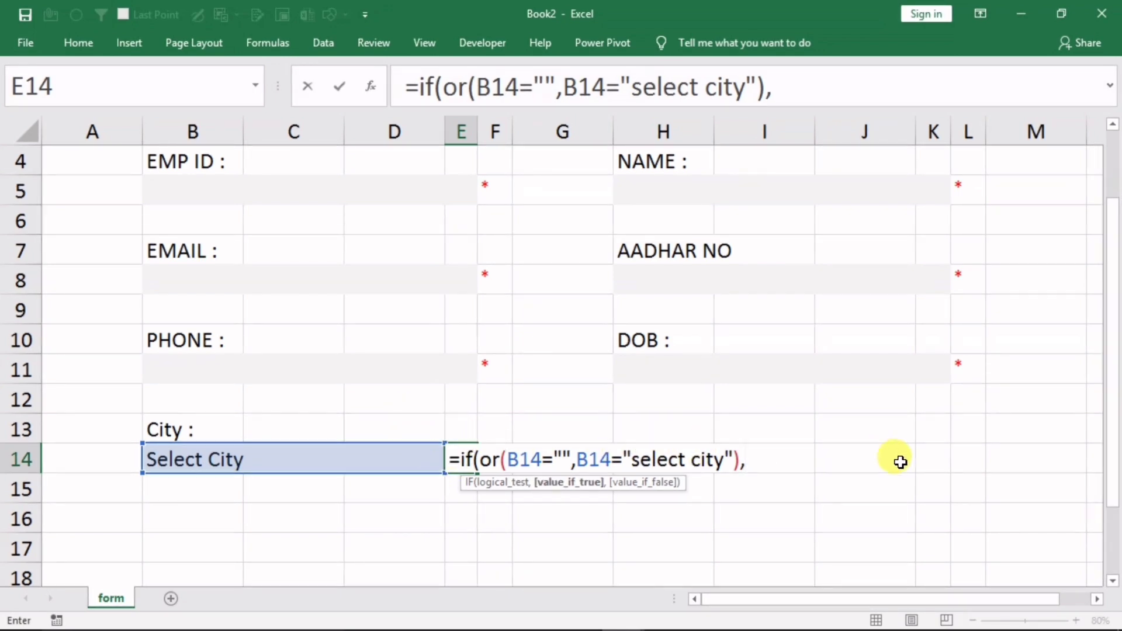
type("\"\",\"")
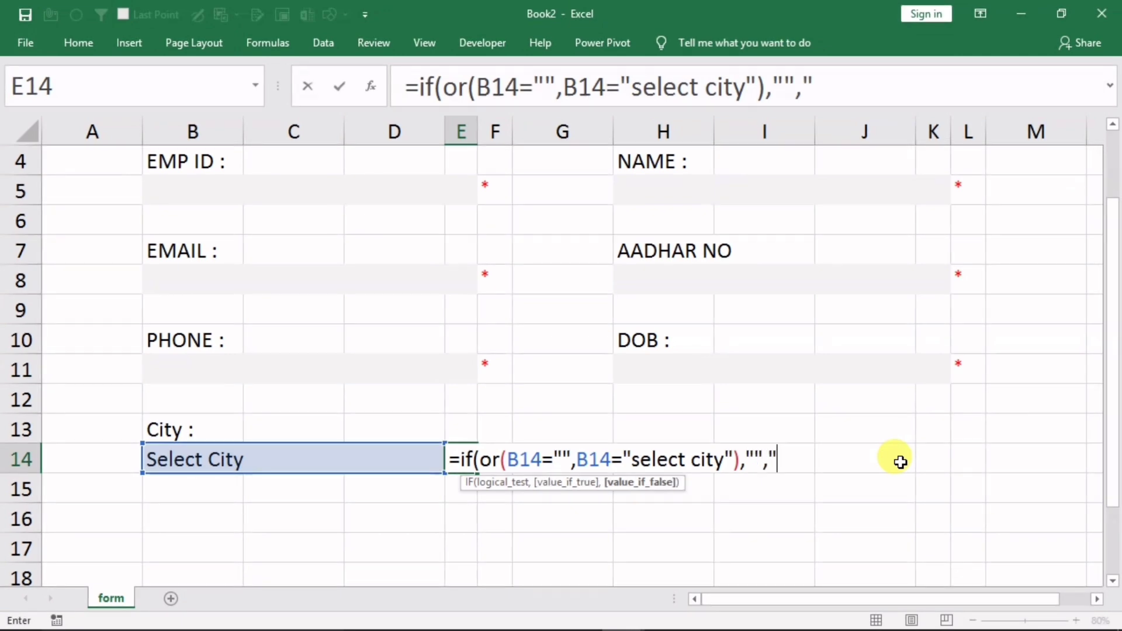
type("P")
type("\")")
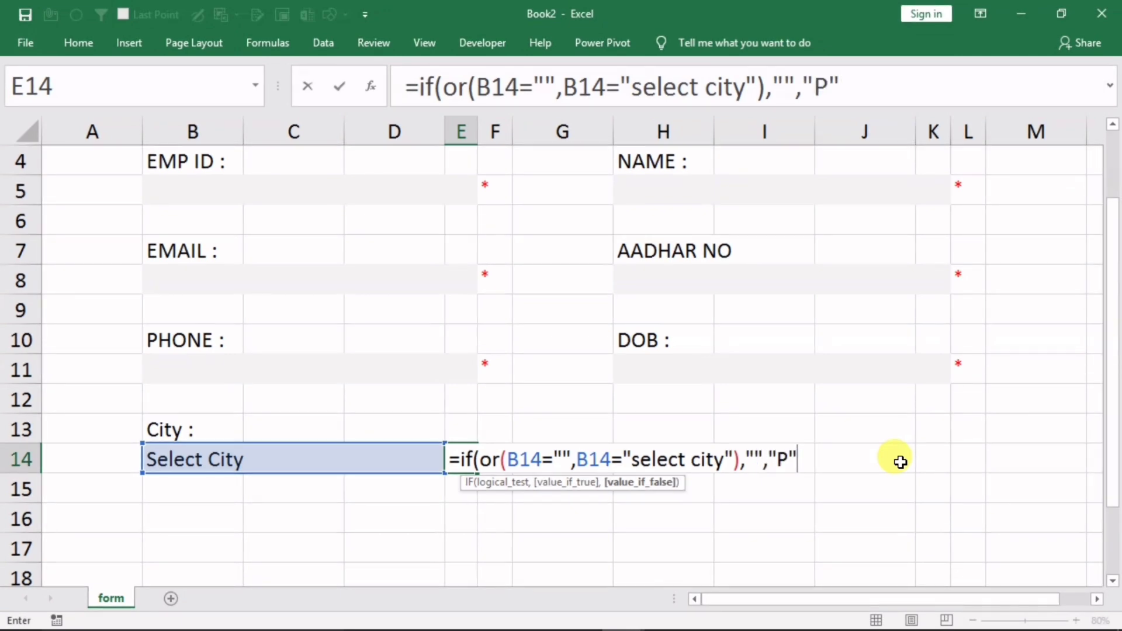
key("Return")
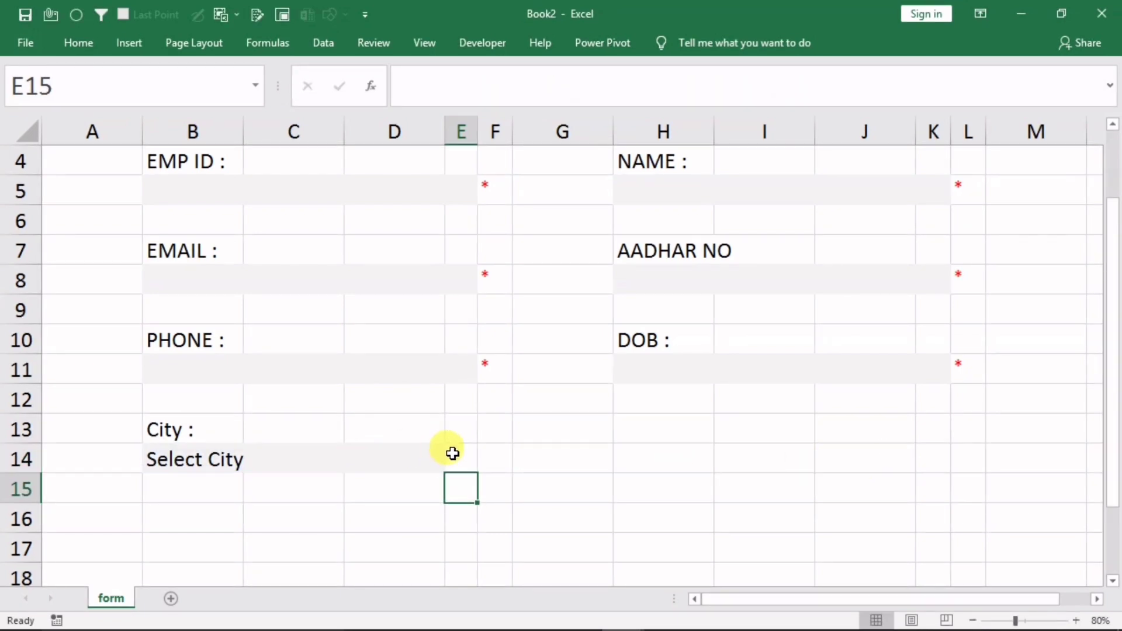
Choose Delhi in B14 to confirm E14 shows P
left_click(307, 459)
left_click(454, 467)
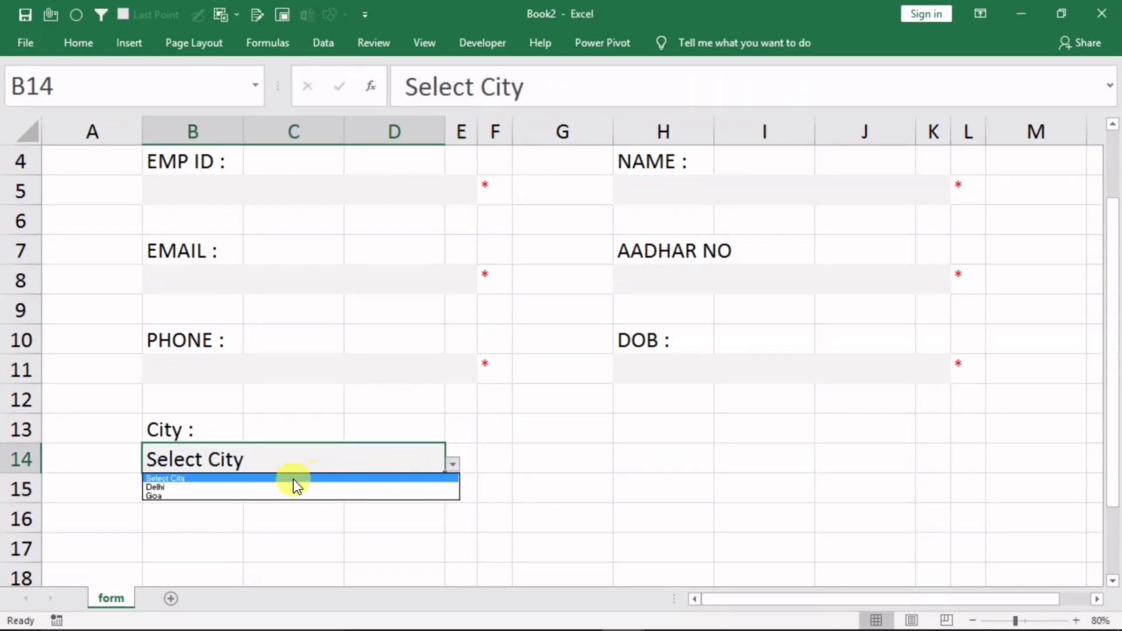
left_click(253, 490)
left_click(246, 517)
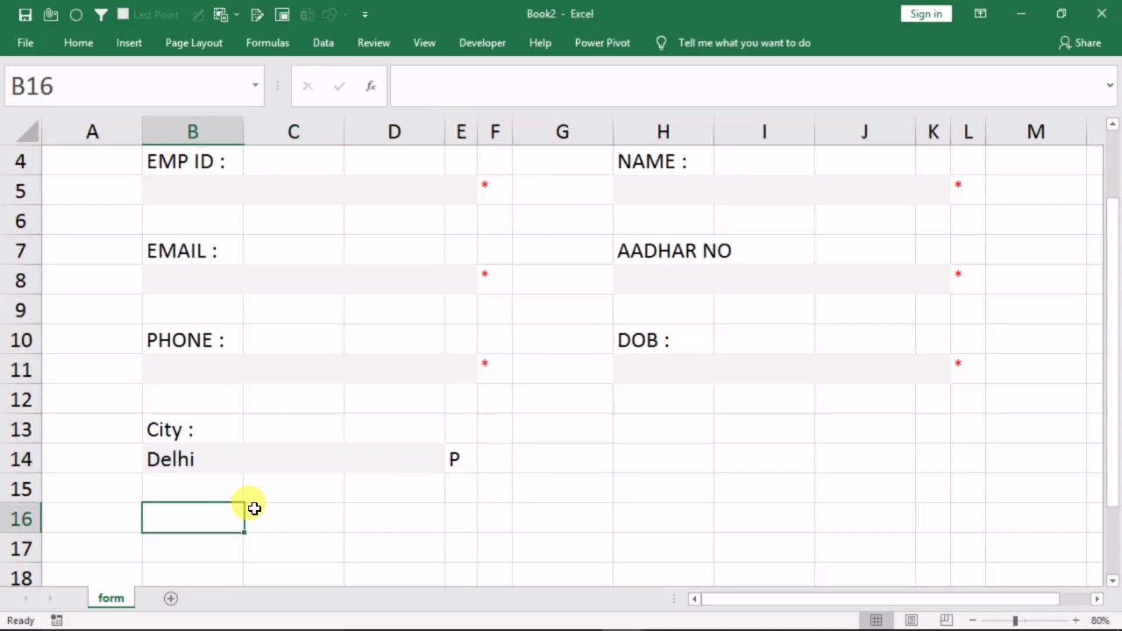
Clear the City box B14 and select E14
left_click(403, 465)
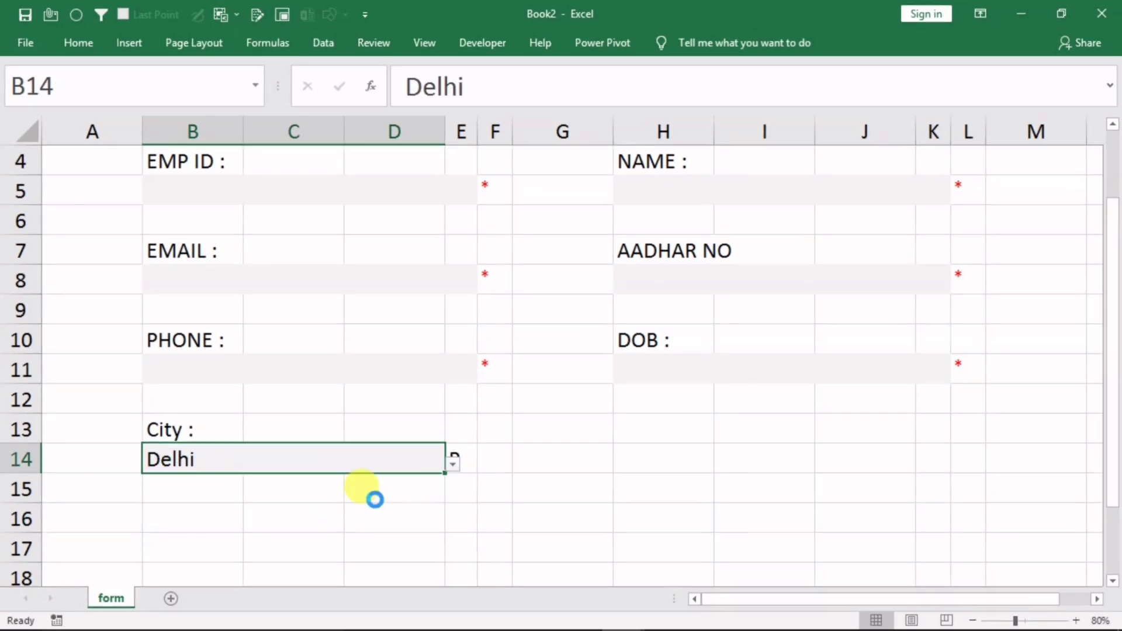
key("Delete")
left_click(437, 527)
left_click(463, 461)
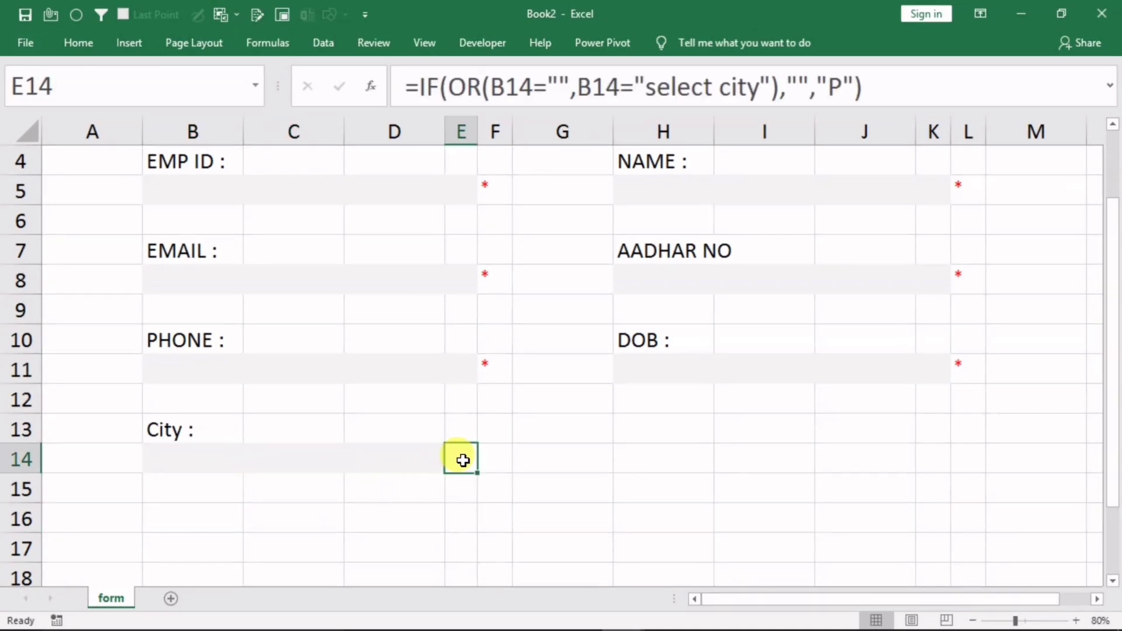
left_click(83, 43)
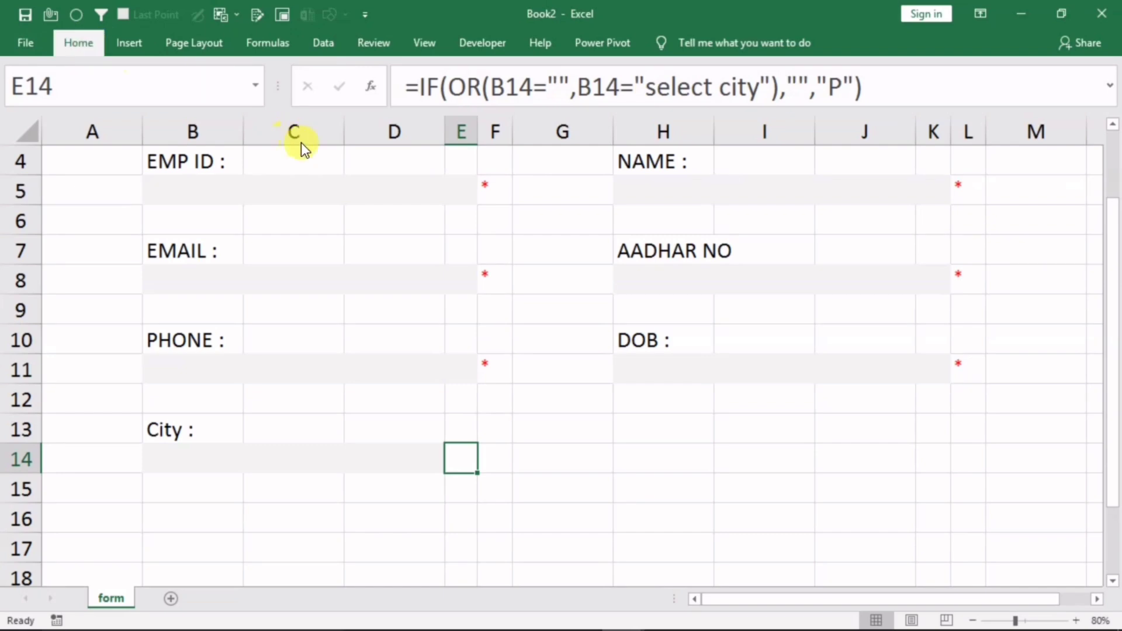
Change E14's font to Wingdings 2 so its P result displays as a checkmark
left_click(192, 75)
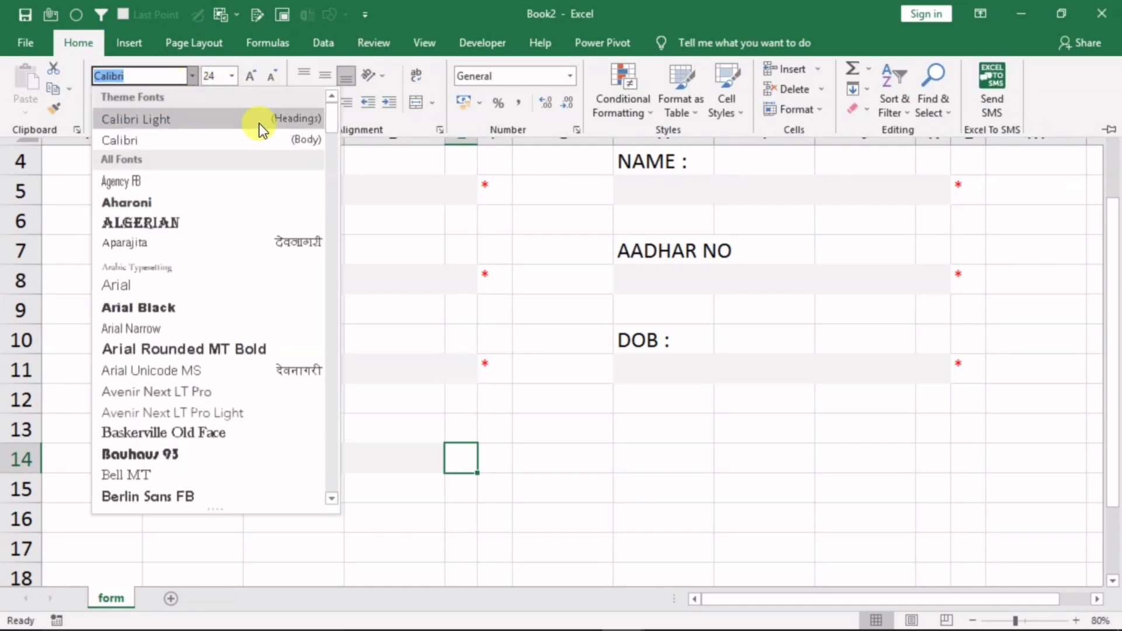
left_click_drag(333, 116, 337, 459)
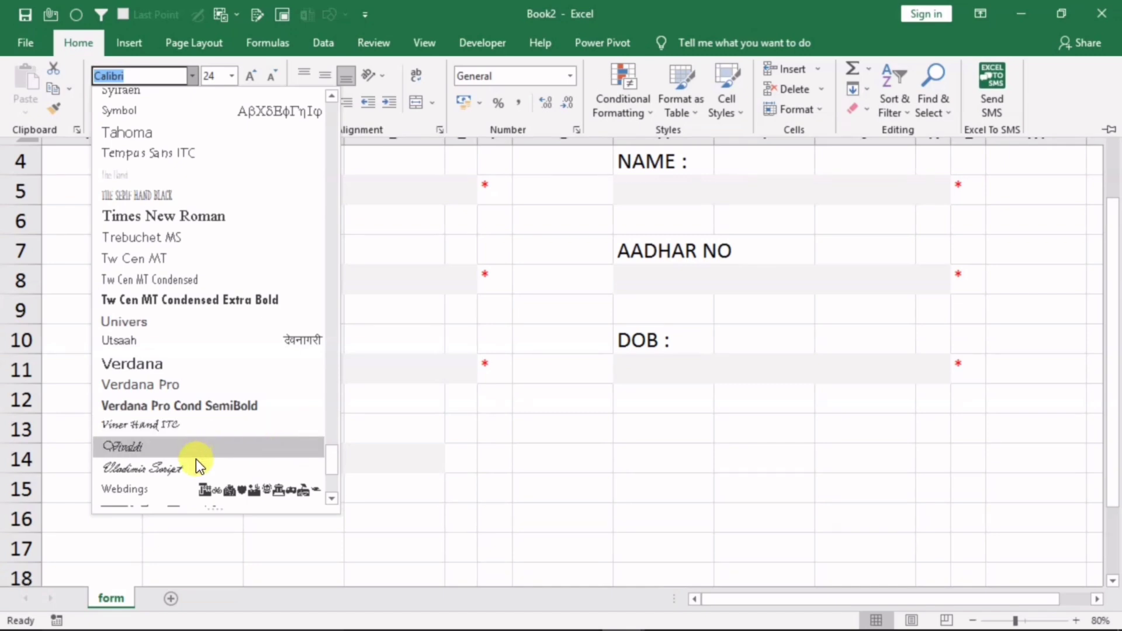
scroll(328, 468, "down", 3)
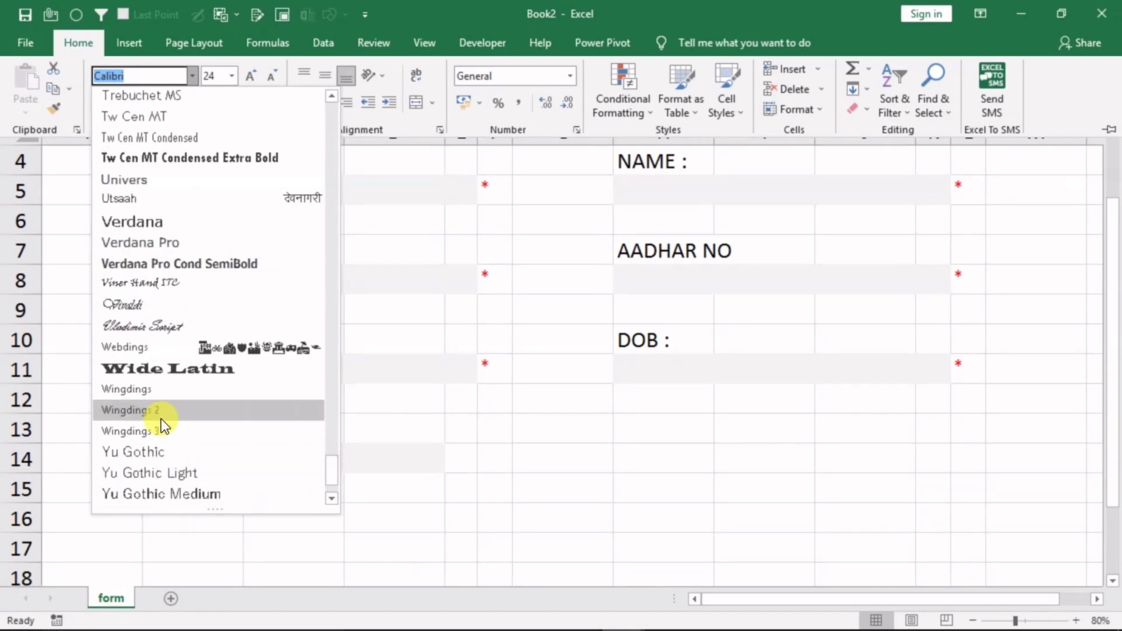
left_click(176, 412)
Set the City dropdown in B14 to 'Select City'
left_click(239, 453)
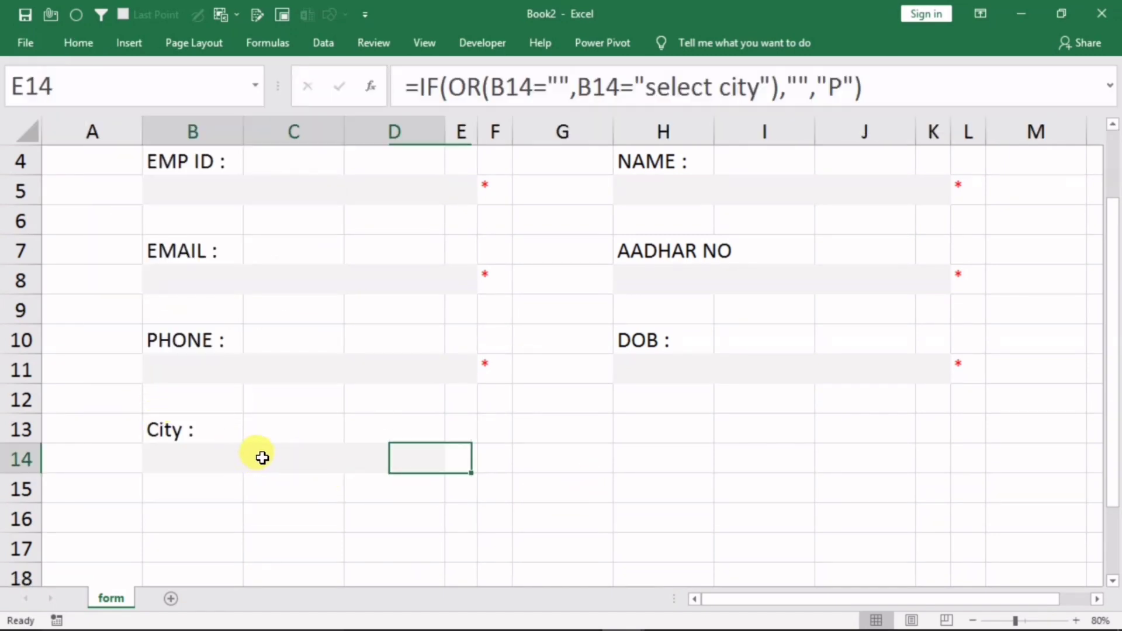
left_click(263, 457)
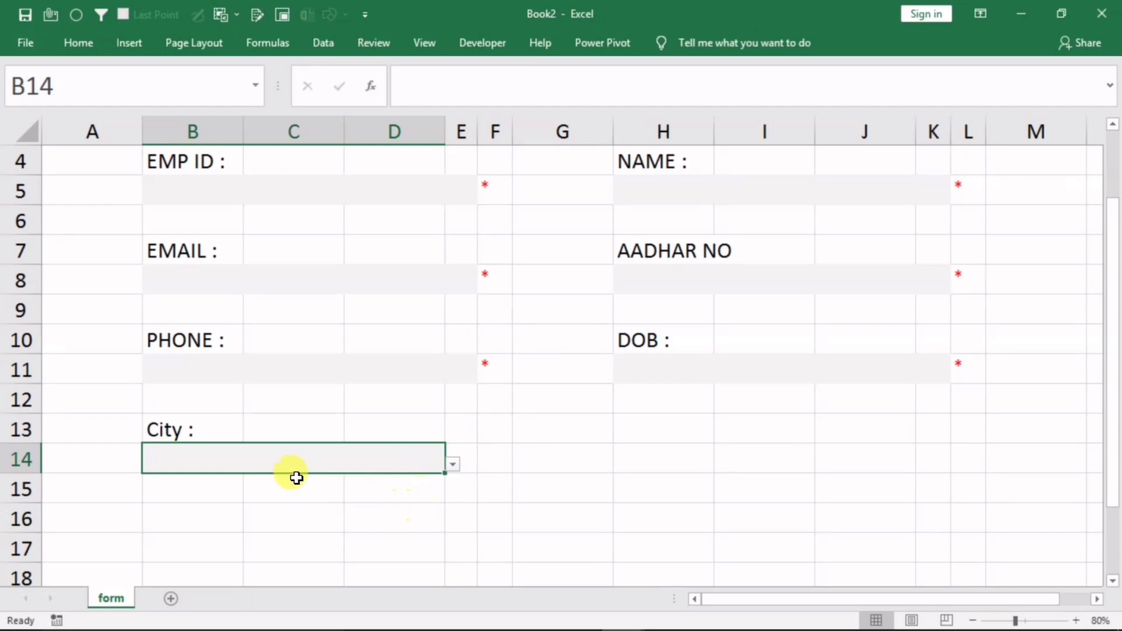
left_click(453, 464)
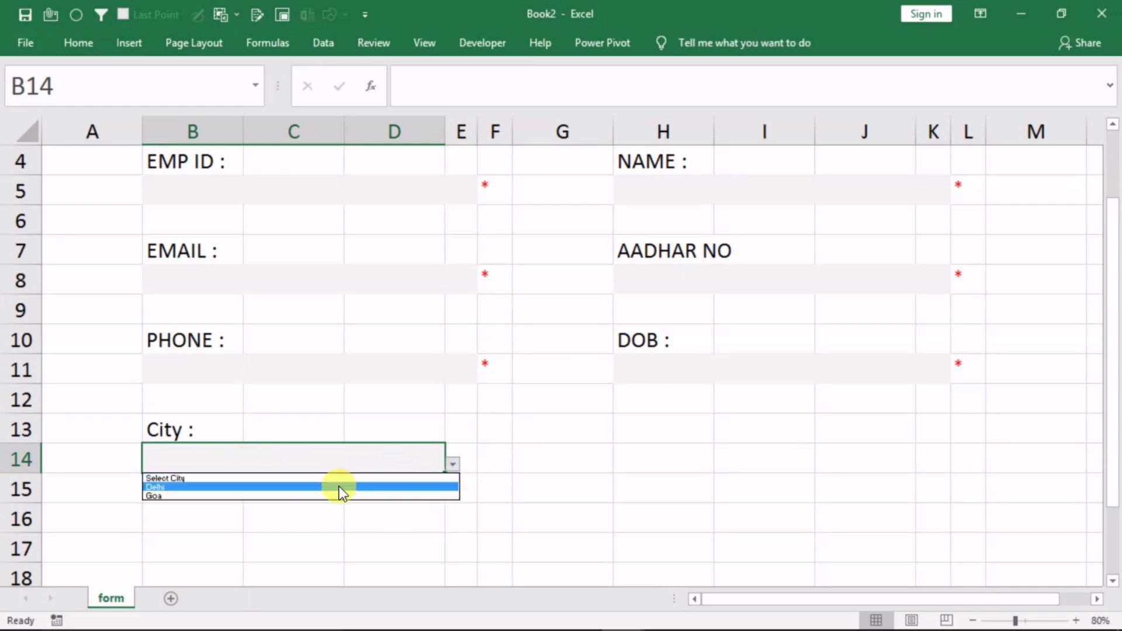
left_click(330, 474)
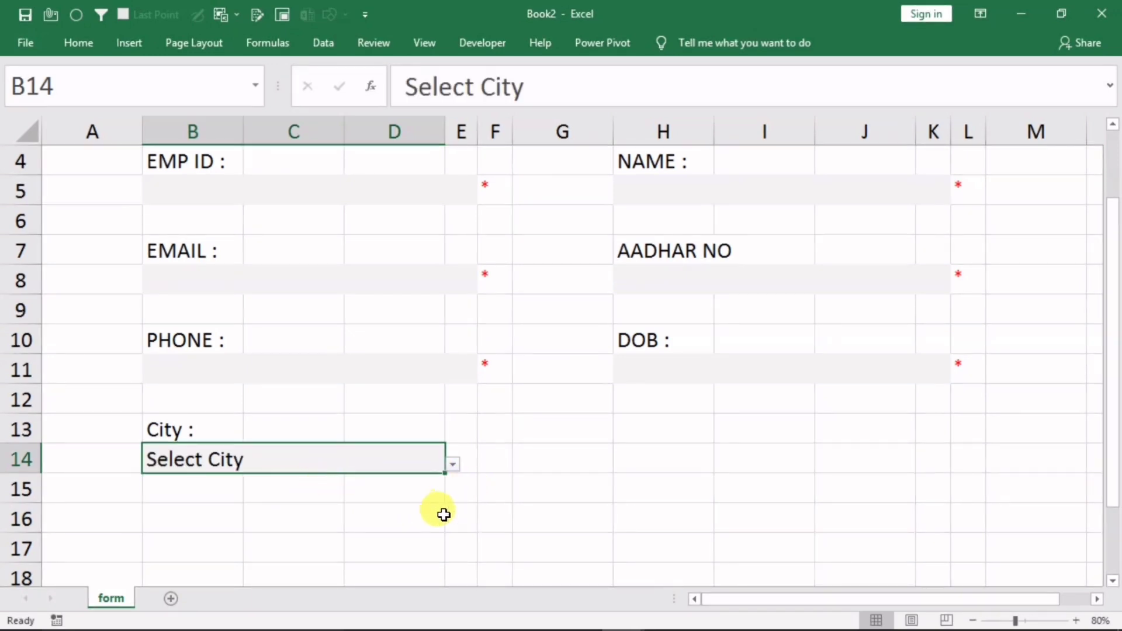
Change the City in B14 to Goa from the validation list
left_click(462, 485)
left_click(403, 461)
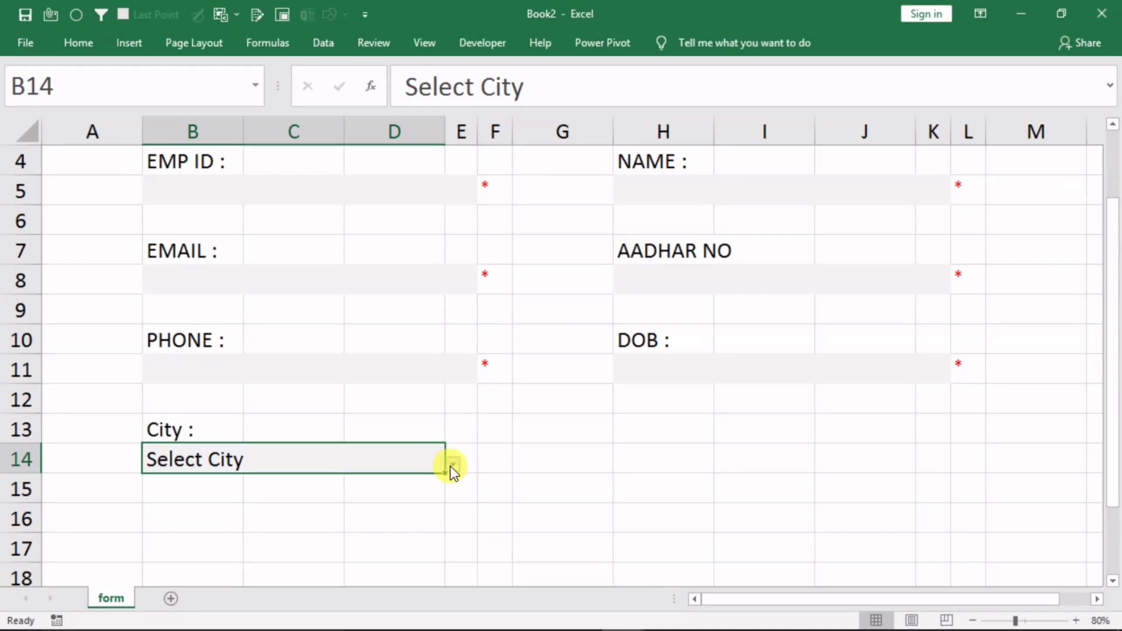
left_click(453, 465)
left_click(377, 495)
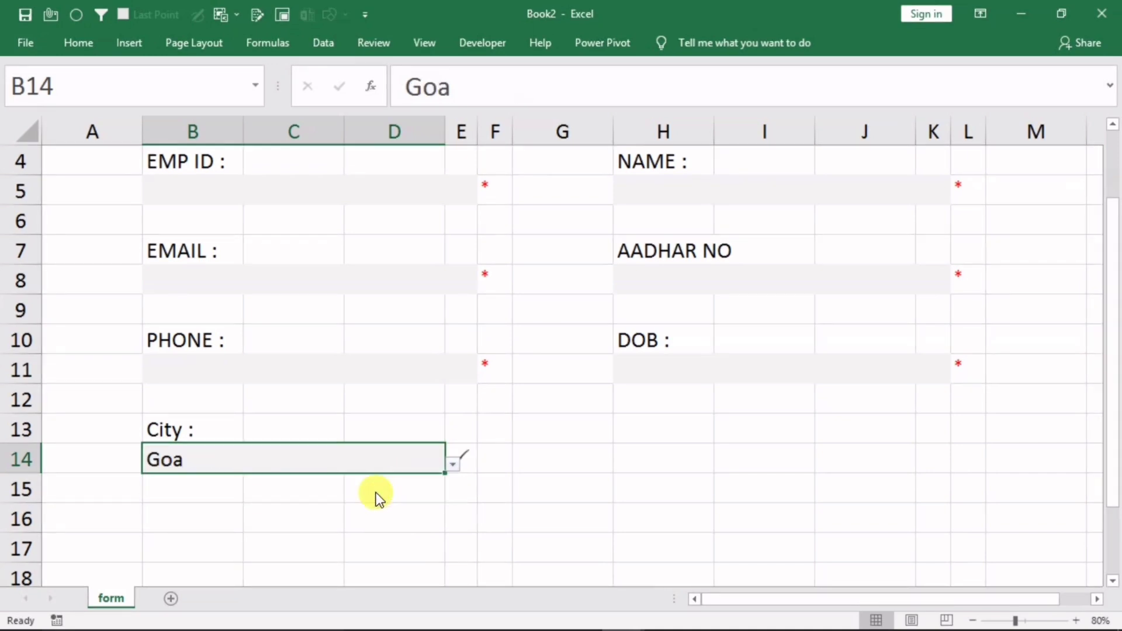
left_click(556, 511)
Confirm E14 shows the checkmark formatted in the Wingdings 2 font
left_click(461, 467)
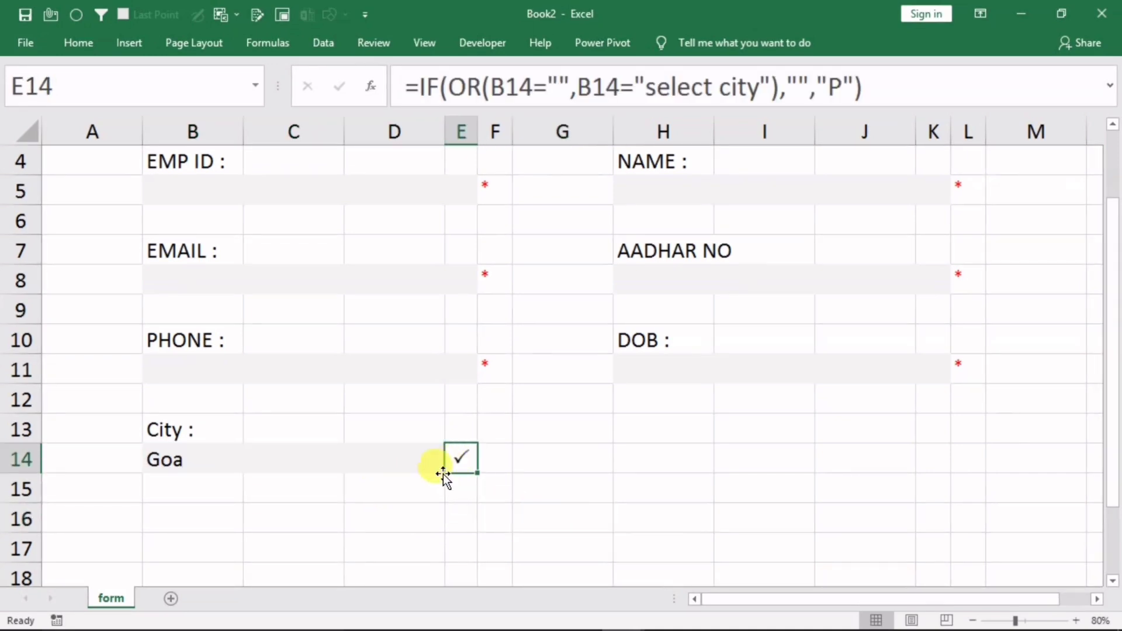
left_click(82, 41)
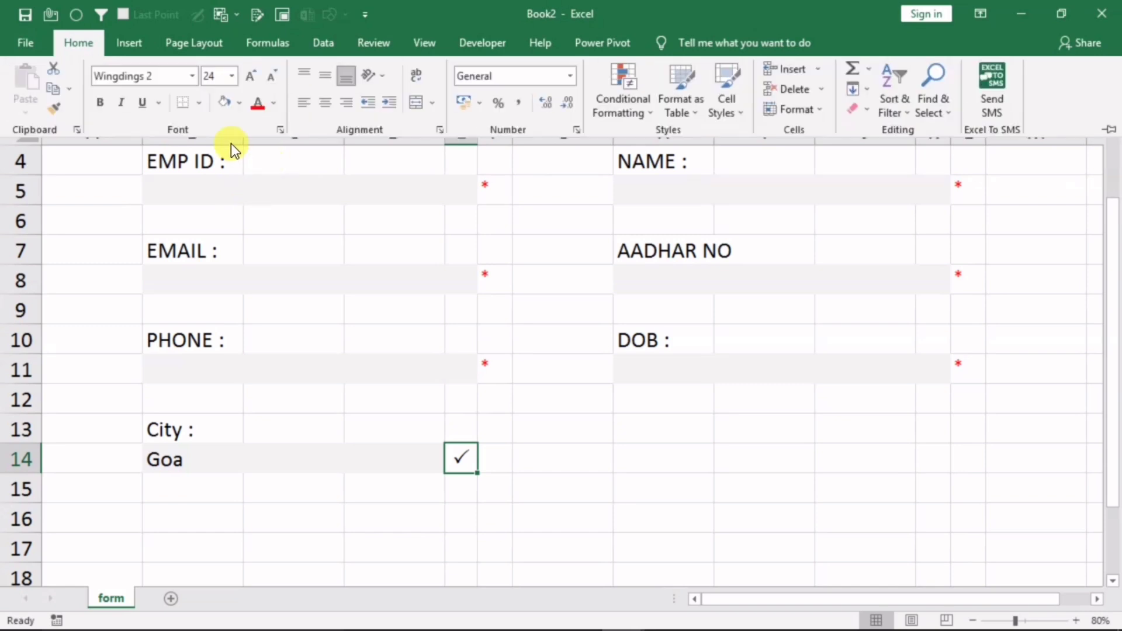
left_click(509, 462)
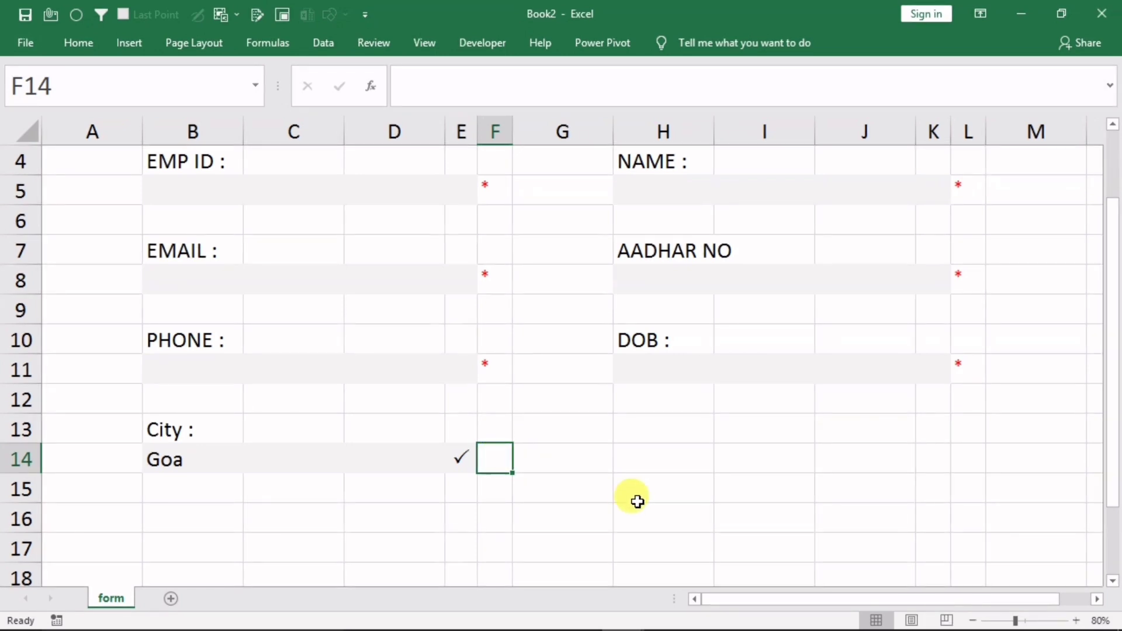
Enter =if(or(B14="",B14="select city")) in F14 to test whether the City is blank or unselected
type("=")
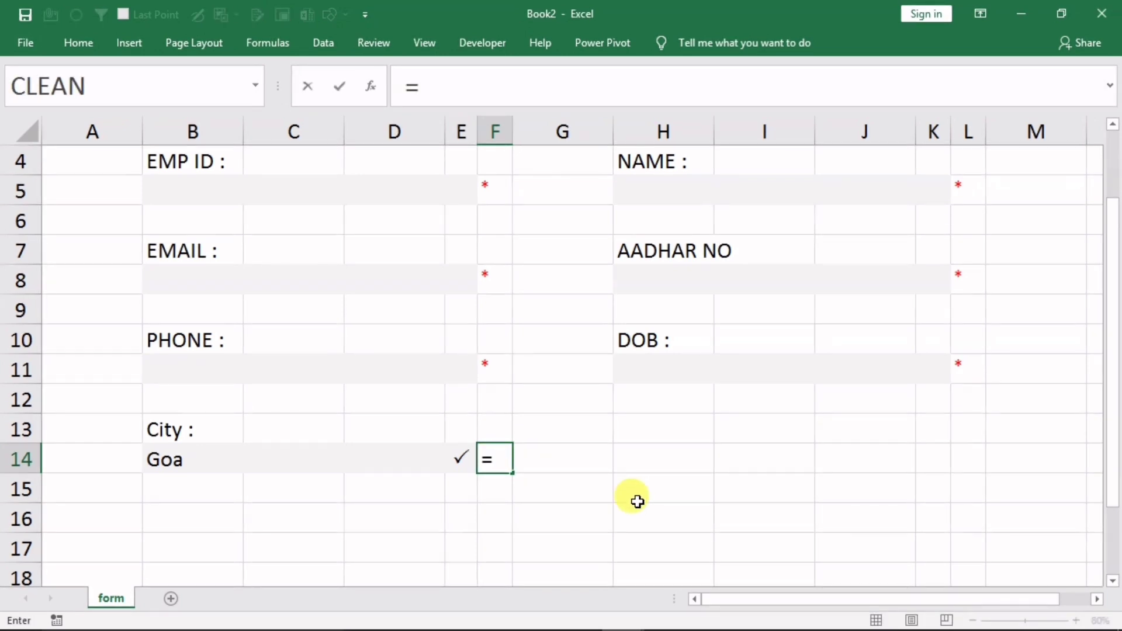
type("if(")
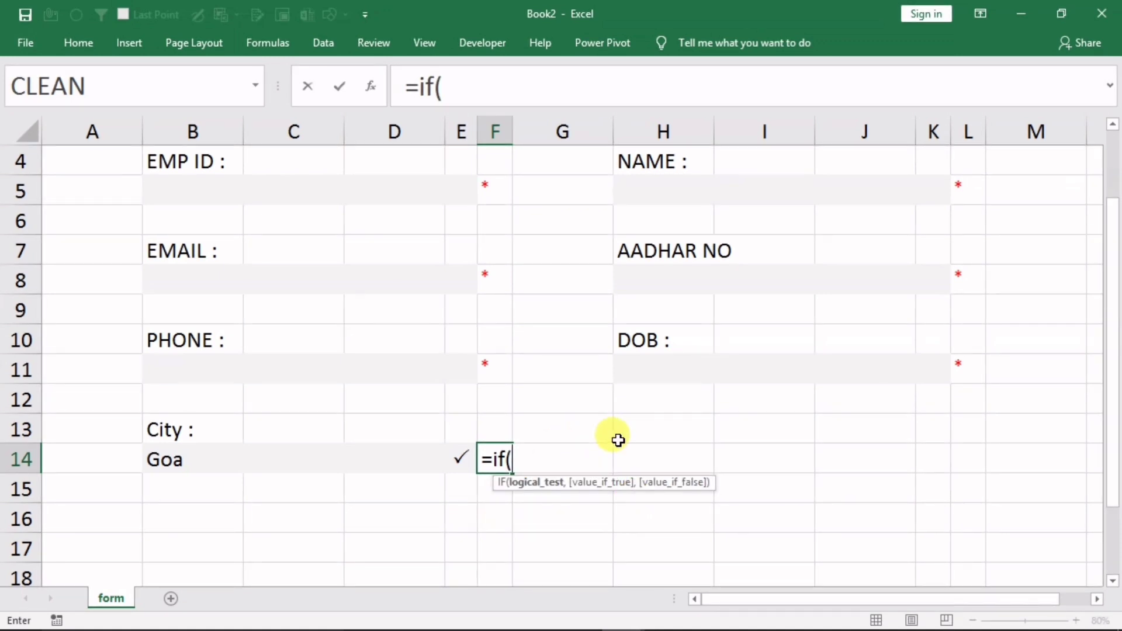
type("or")
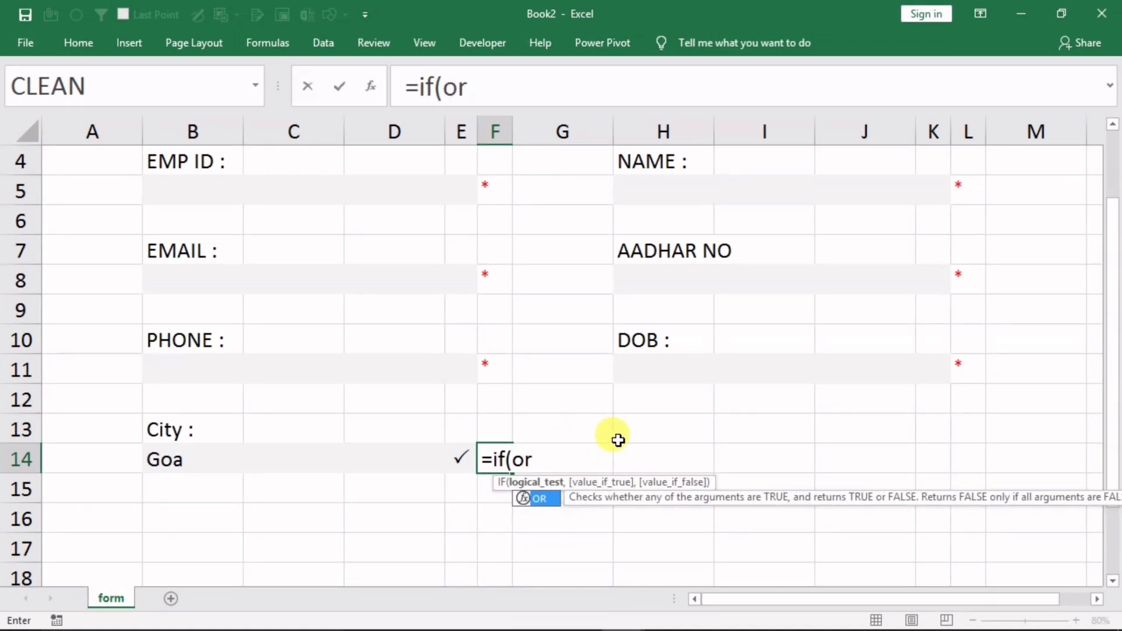
type("(")
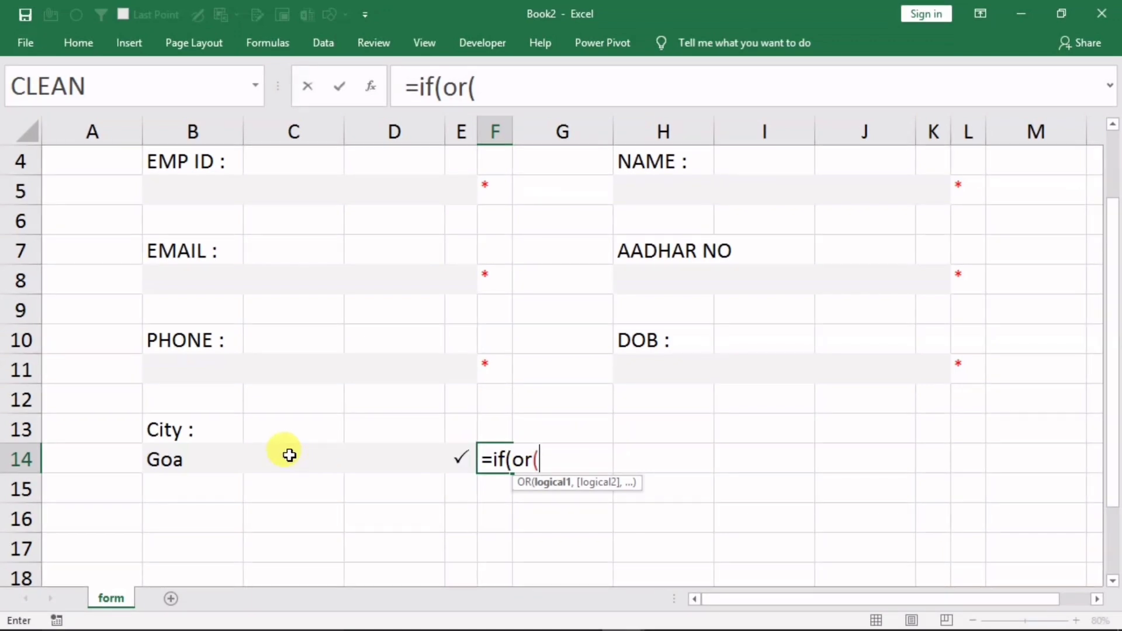
left_click(325, 461)
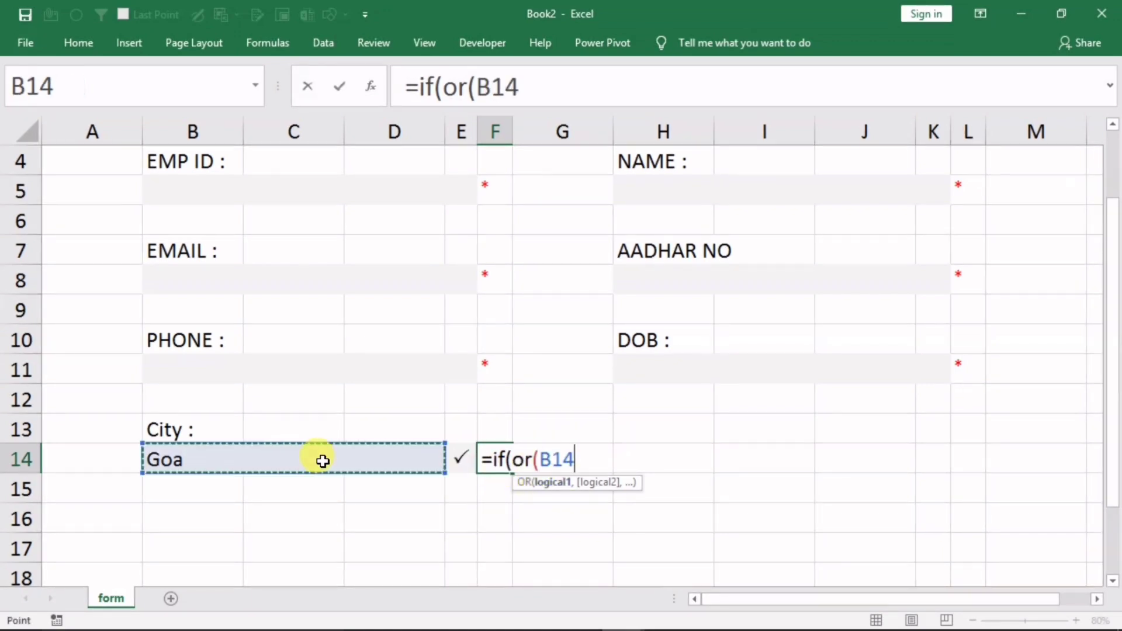
type("=")
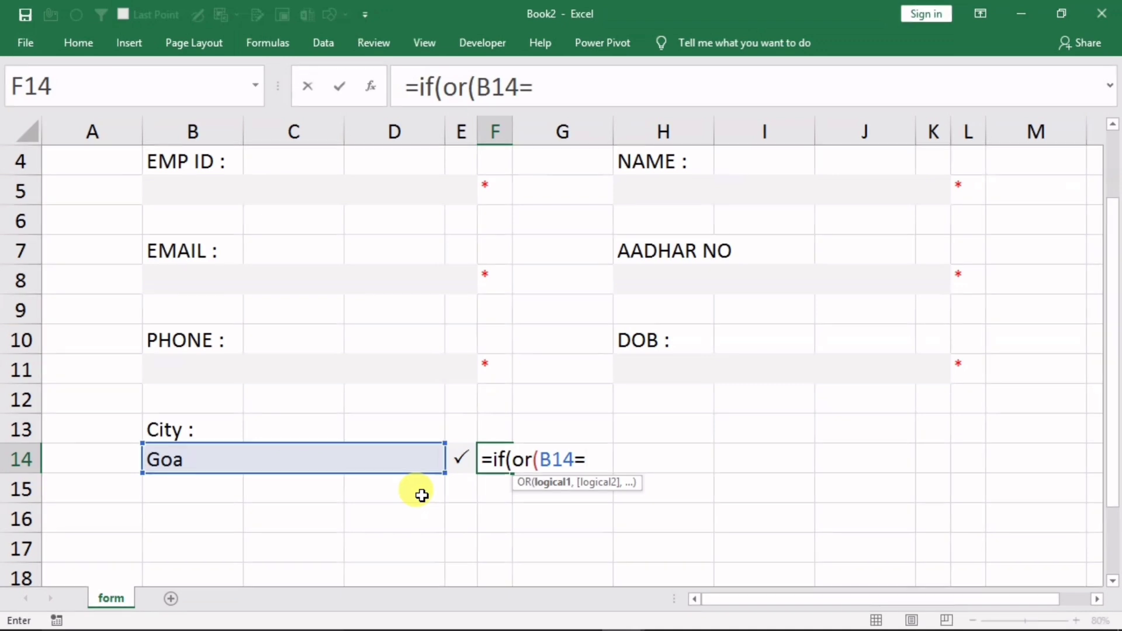
type("\"\",")
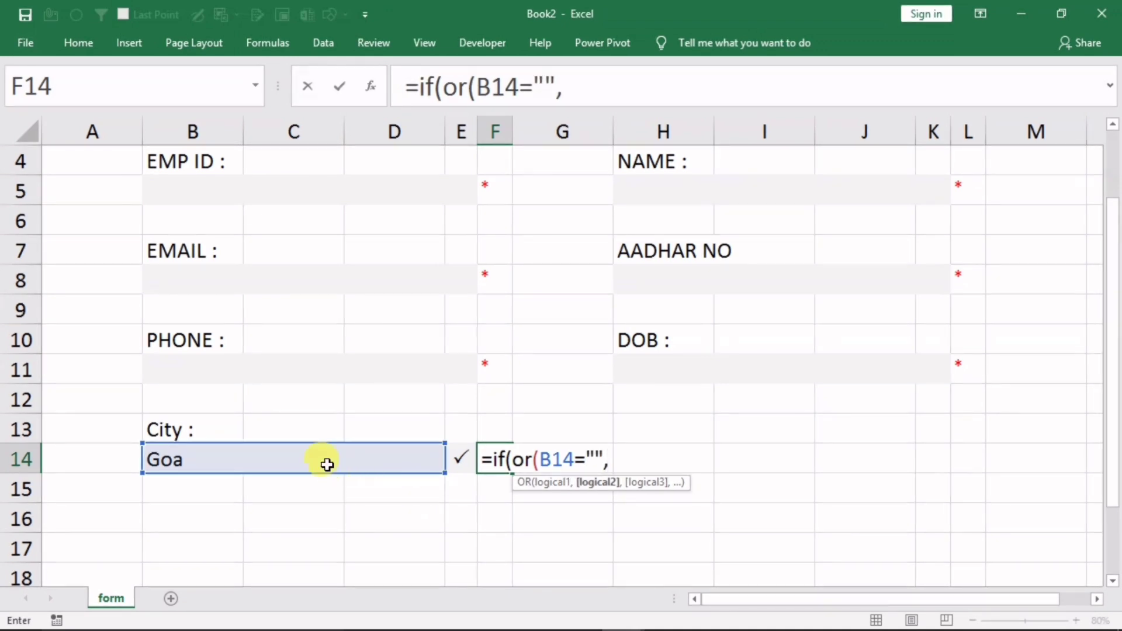
left_click(314, 460)
type("=")
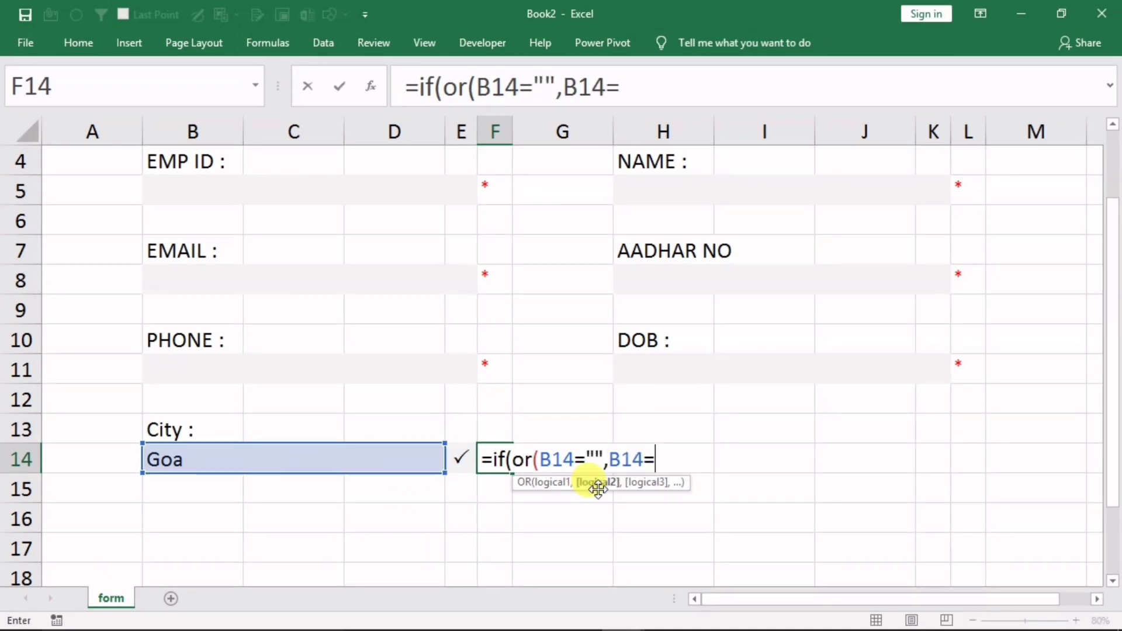
type("\"")
type("se")
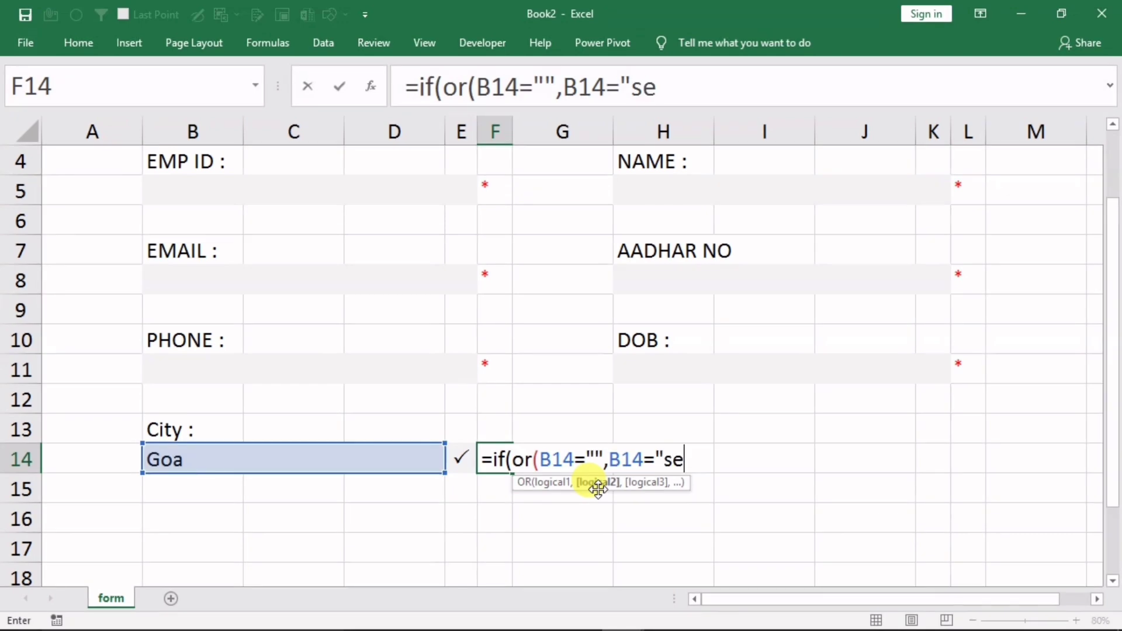
type("lect city")
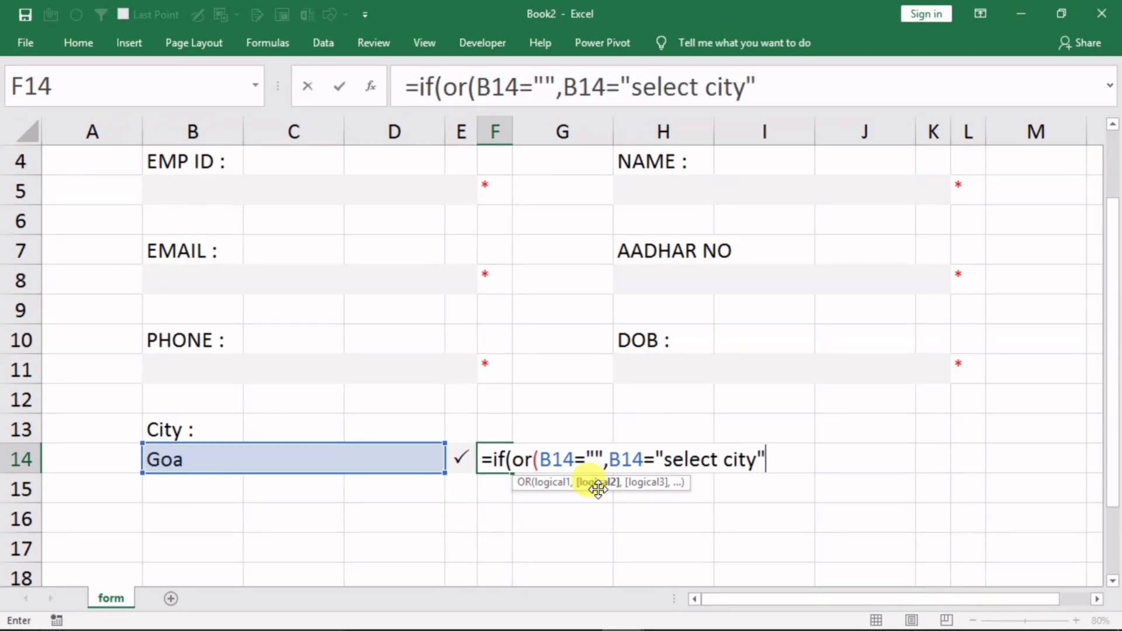
type("\")")
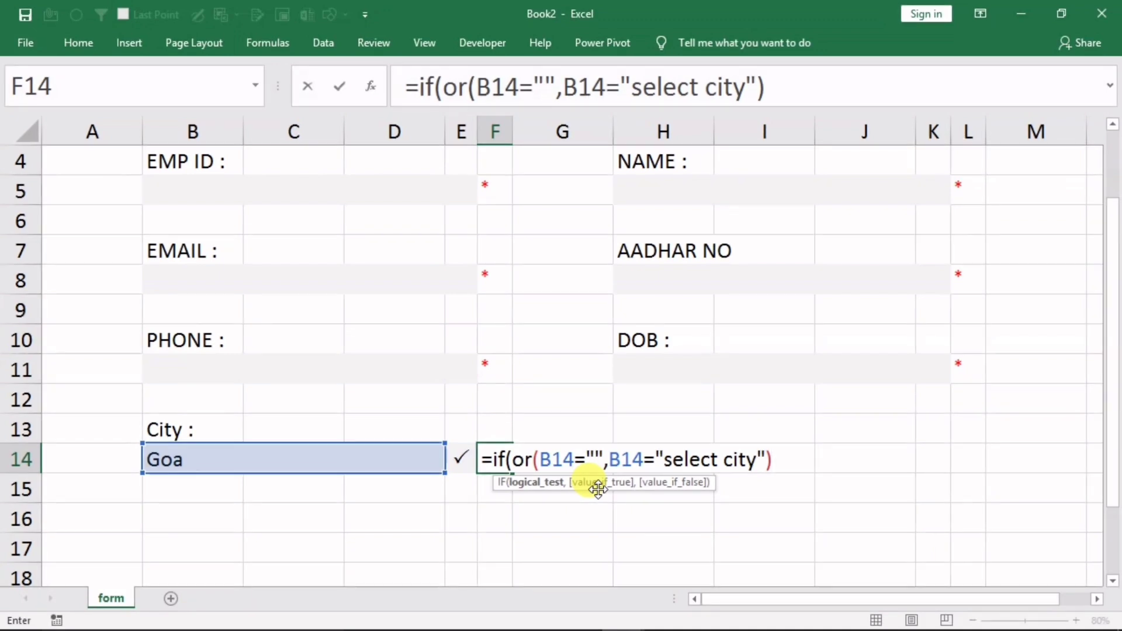
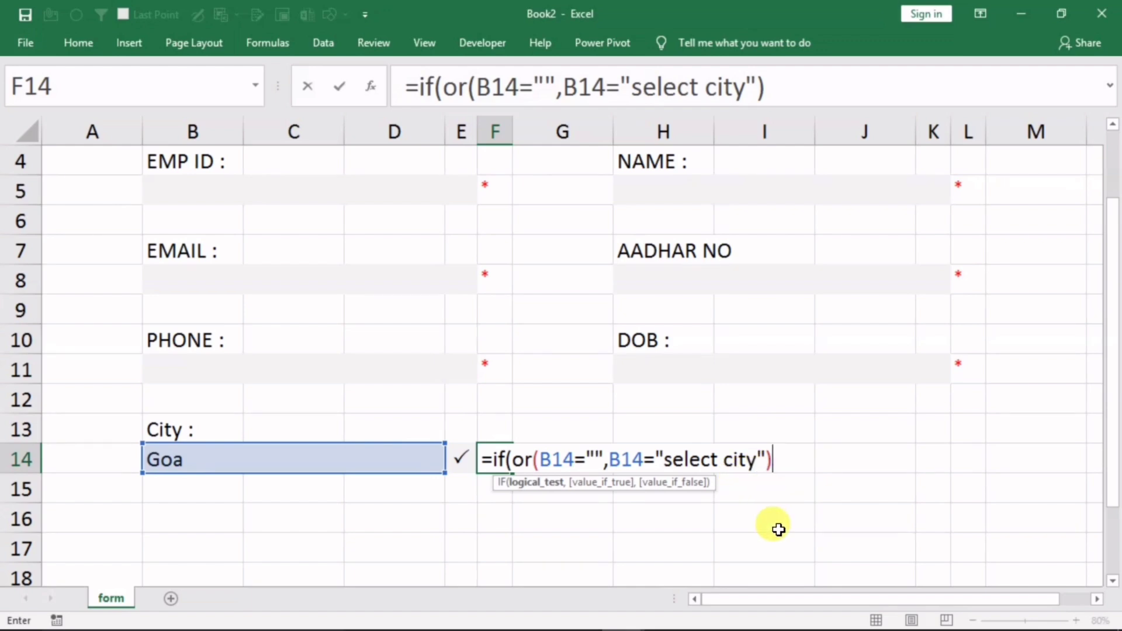
Complete F14's formula as =IF(OR(B14="",B14="select city"),"*","") so it flags a missing City
type(",")
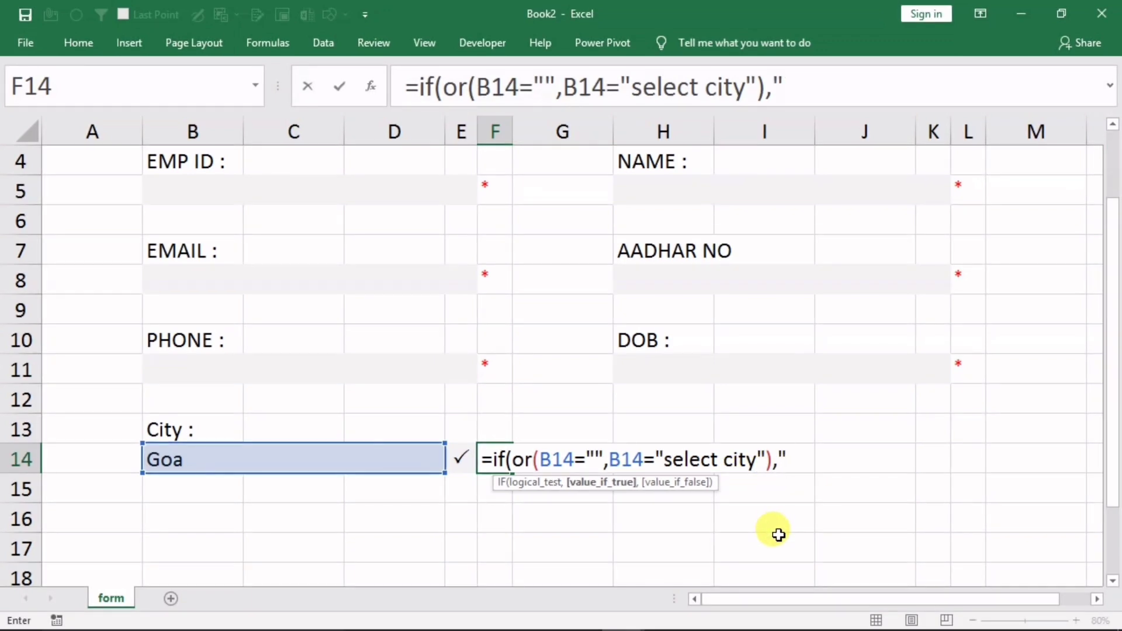
type("\"*\",")
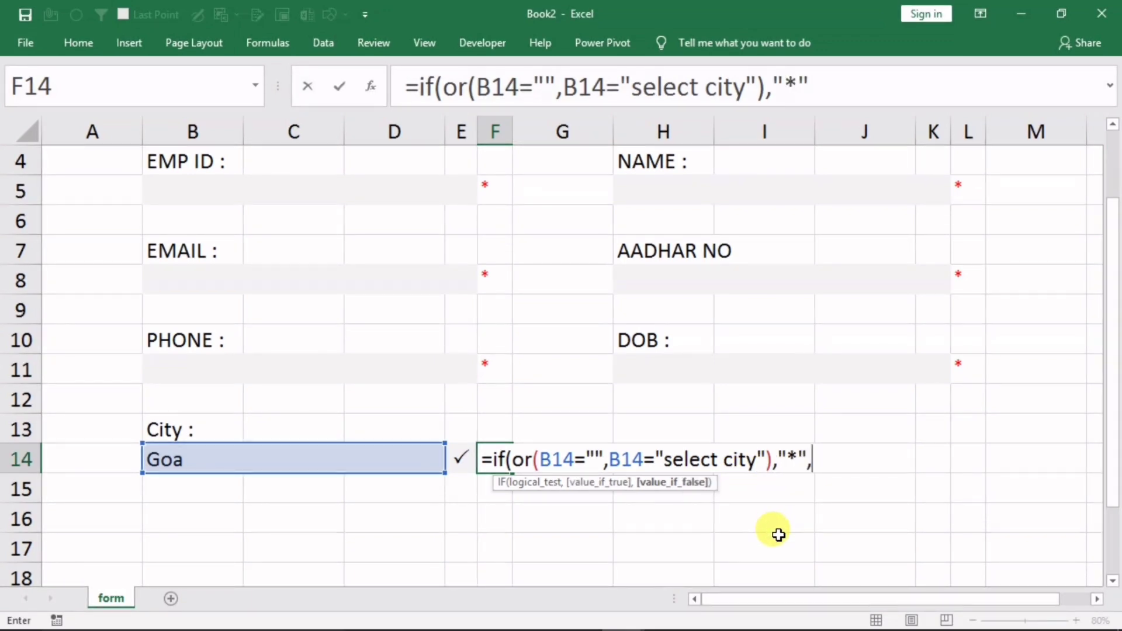
type("\"\")")
key("Return")
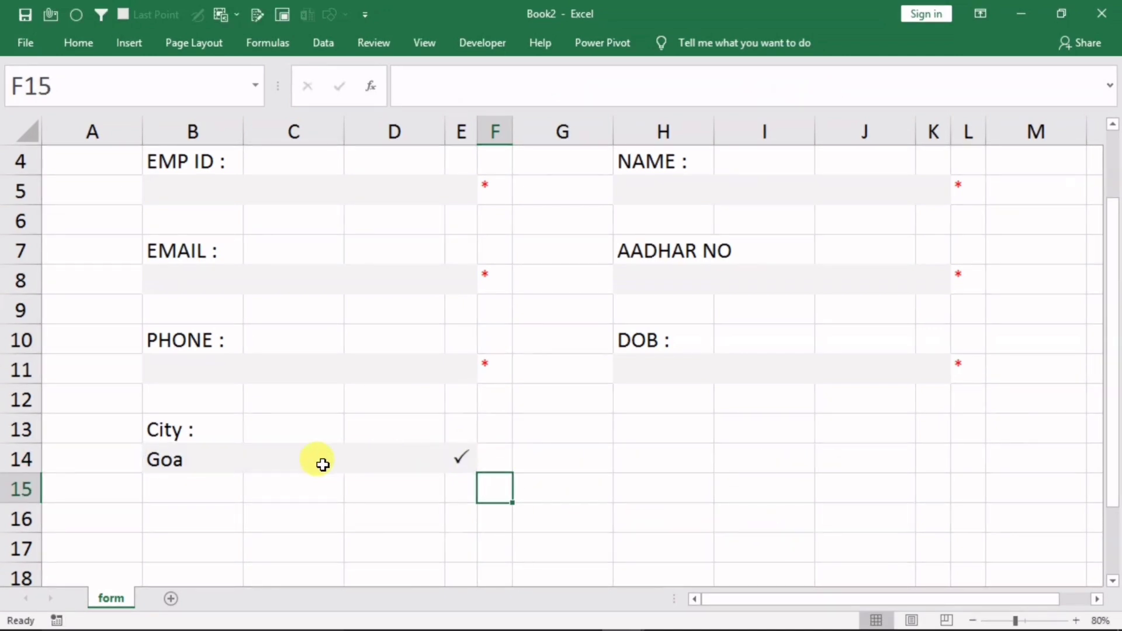
Clear Goa from B14 and set the City back to Select City from its dropdown
left_click(231, 463)
key("Delete")
left_click(228, 519)
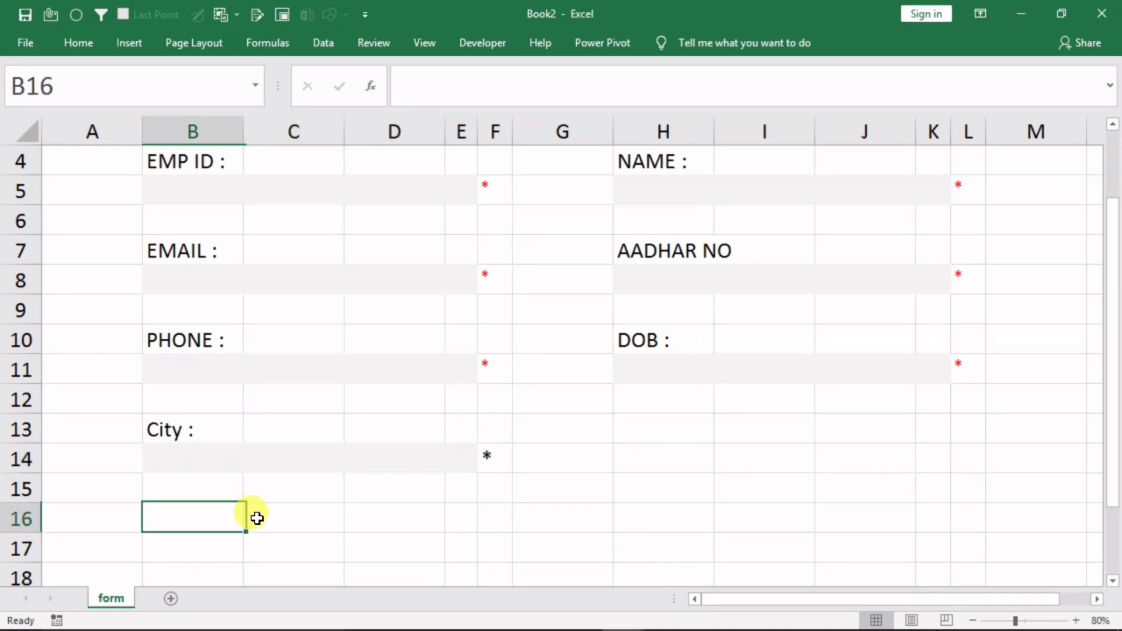
left_click(225, 462)
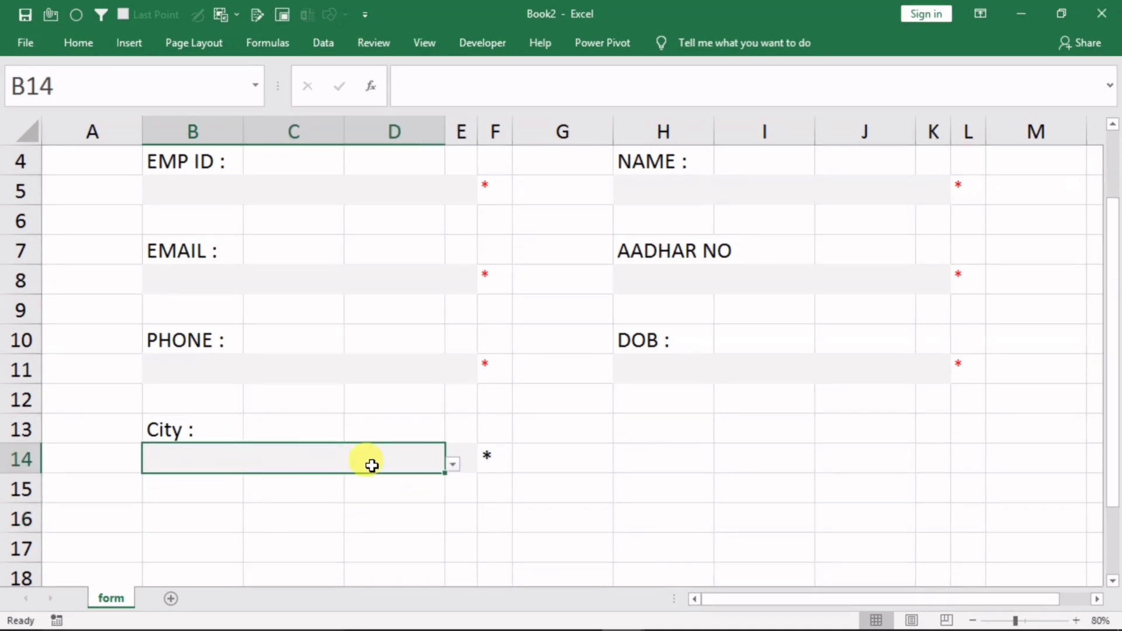
left_click(453, 464)
left_click(356, 478)
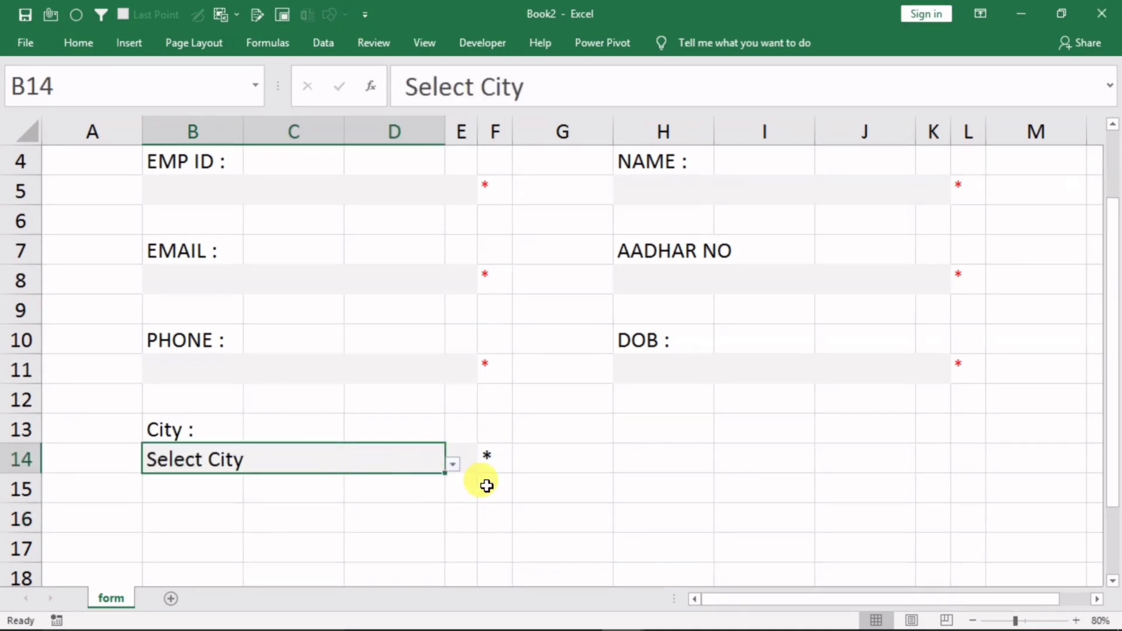
Format the F14 asterisk at font size 20 in red
left_click(495, 461)
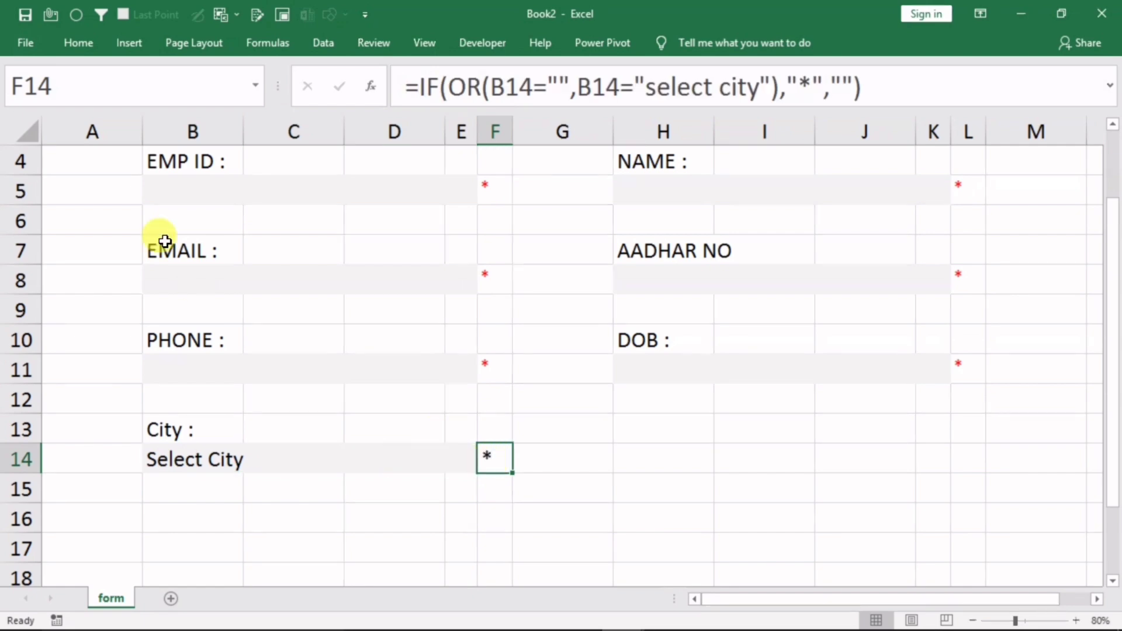
left_click(73, 37)
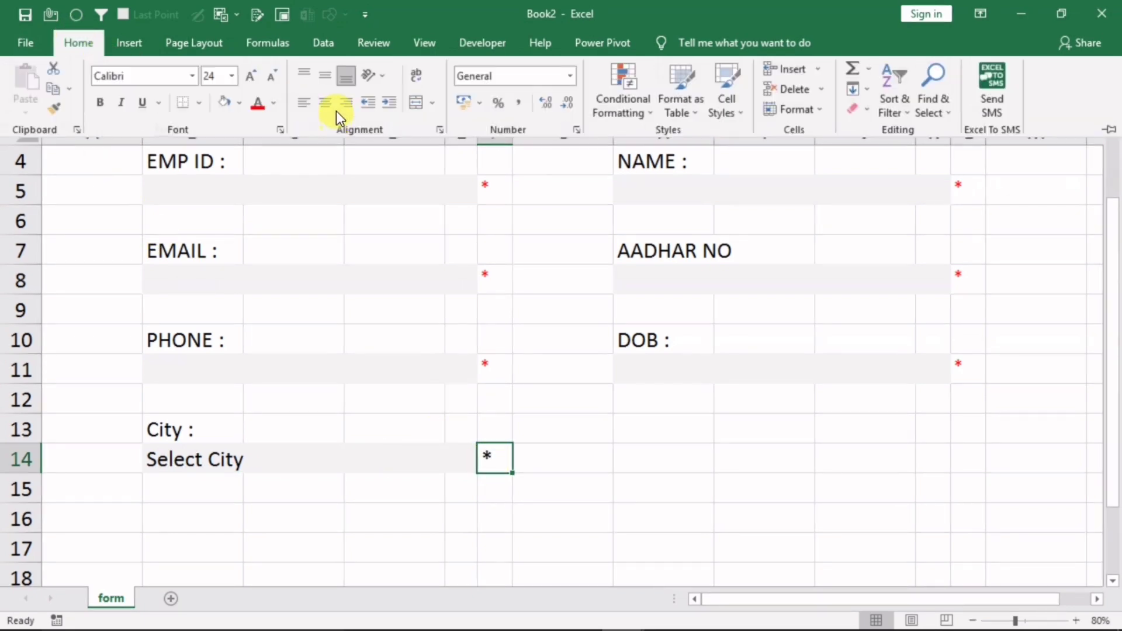
left_click(273, 77)
left_click(273, 77)
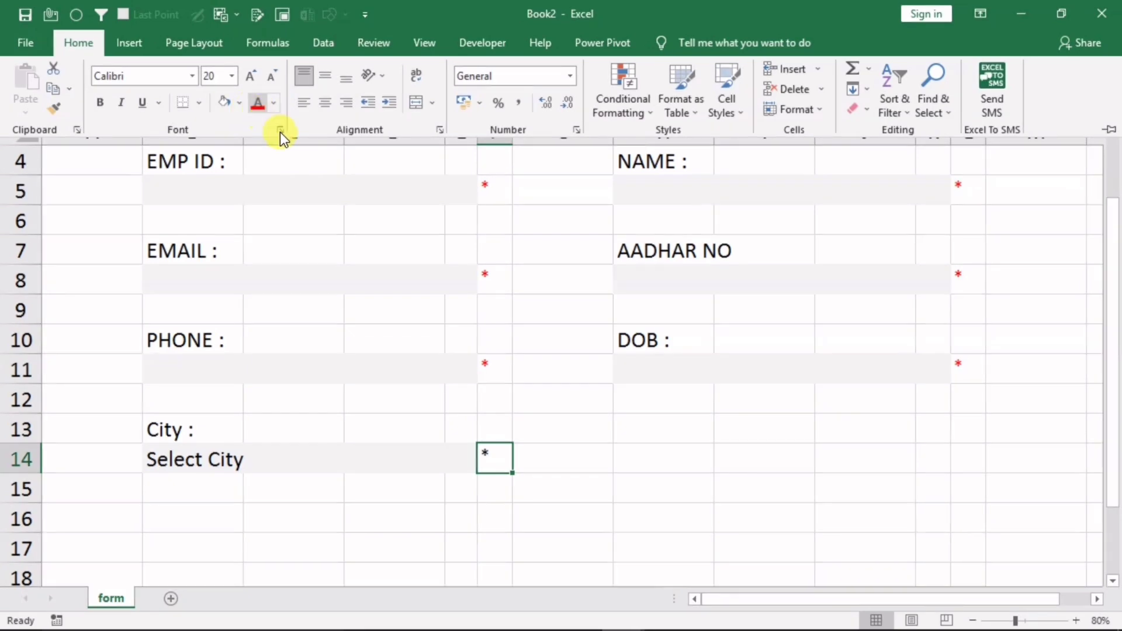
left_click(257, 104)
left_click(570, 464)
left_click(578, 498)
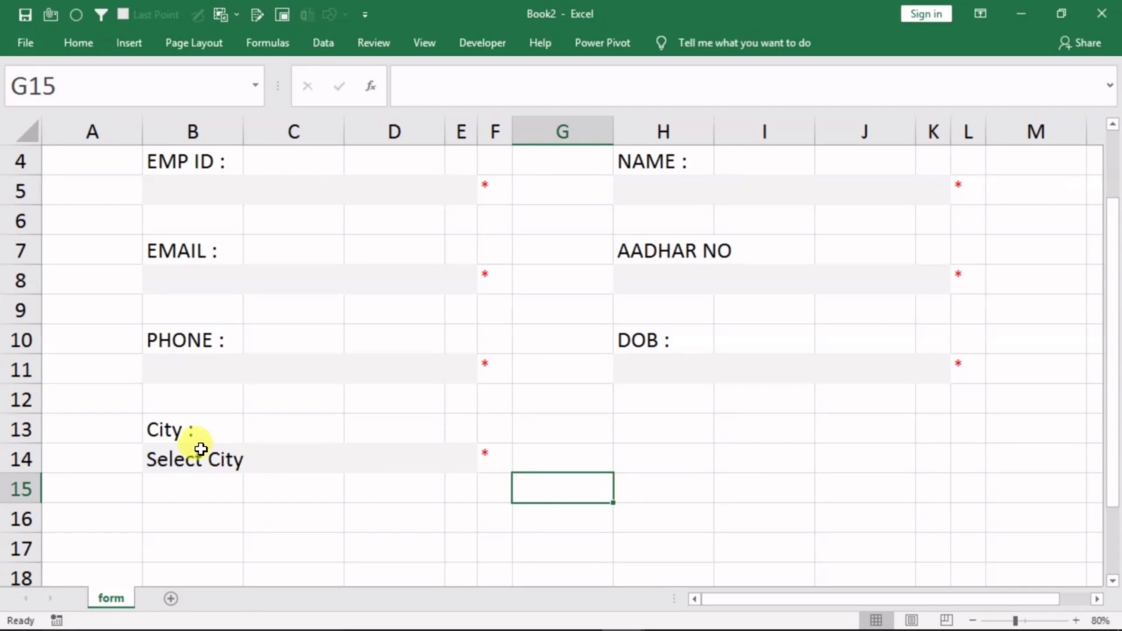
Copy the City block B13:F14 to H13 and relabel the copy 'STATE :'
left_click_drag(166, 430, 476, 451)
key("ctrl+c")
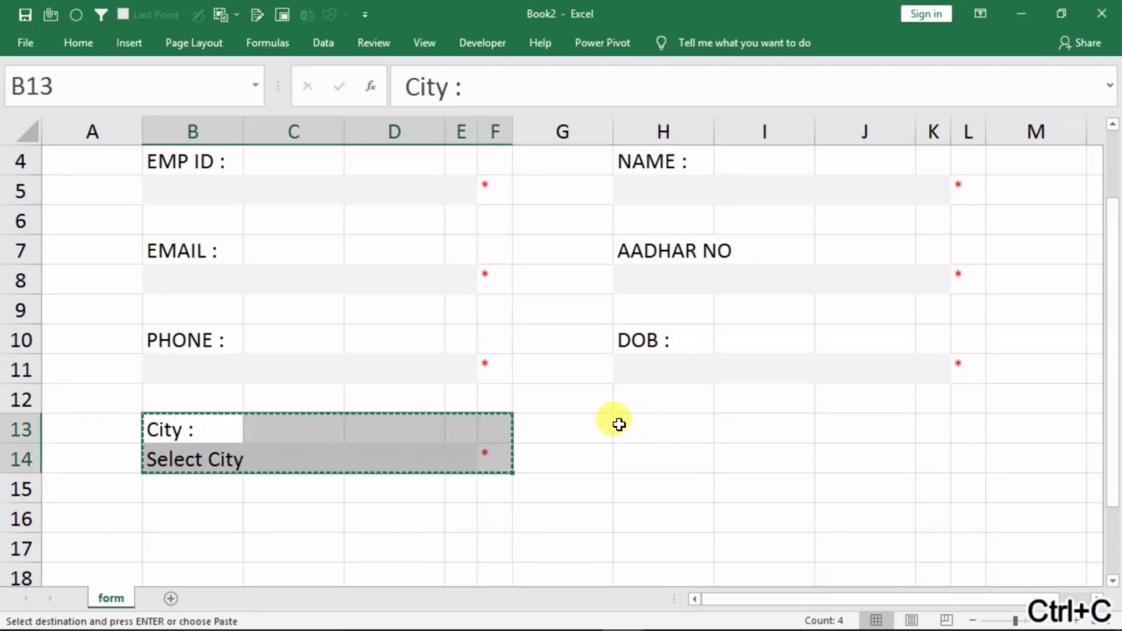
left_click(618, 424)
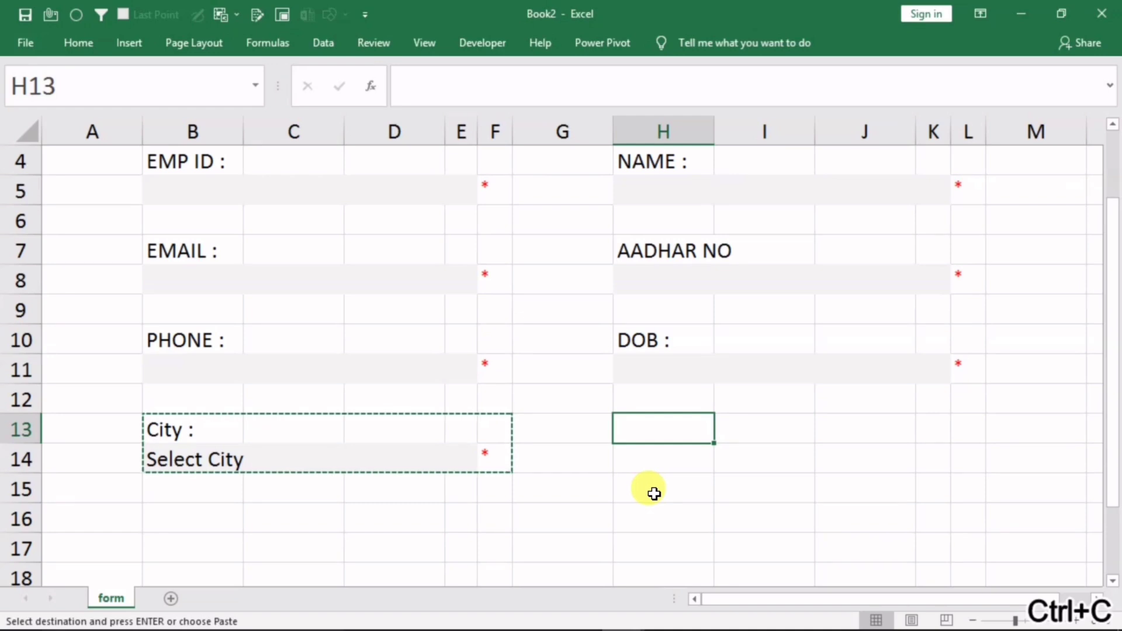
key("ctrl+v")
left_click(654, 519)
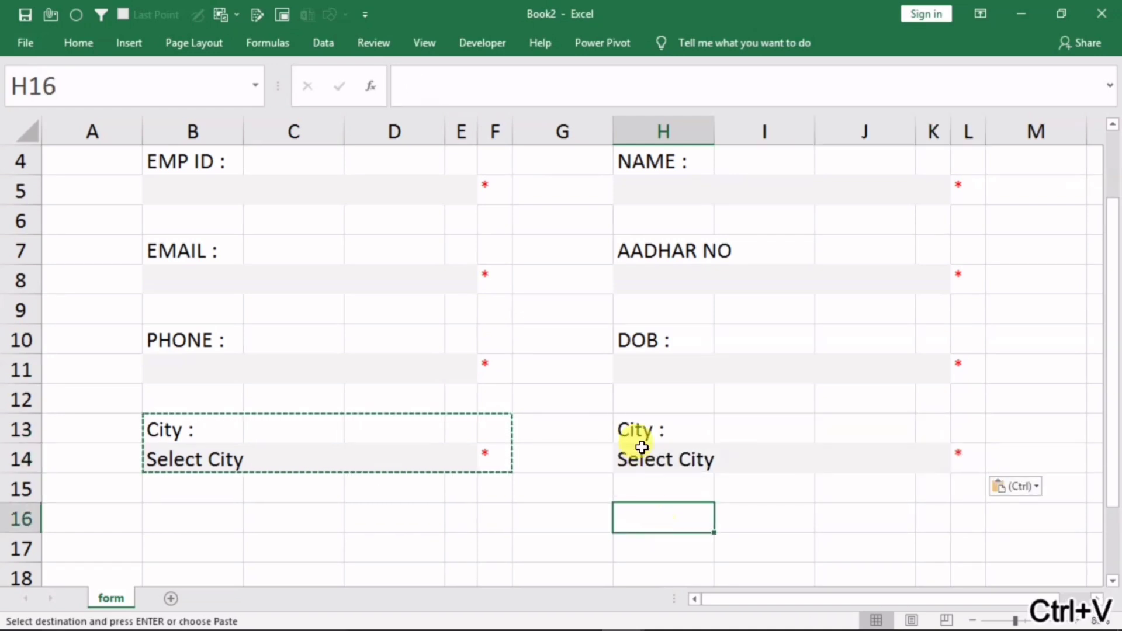
left_click(660, 430)
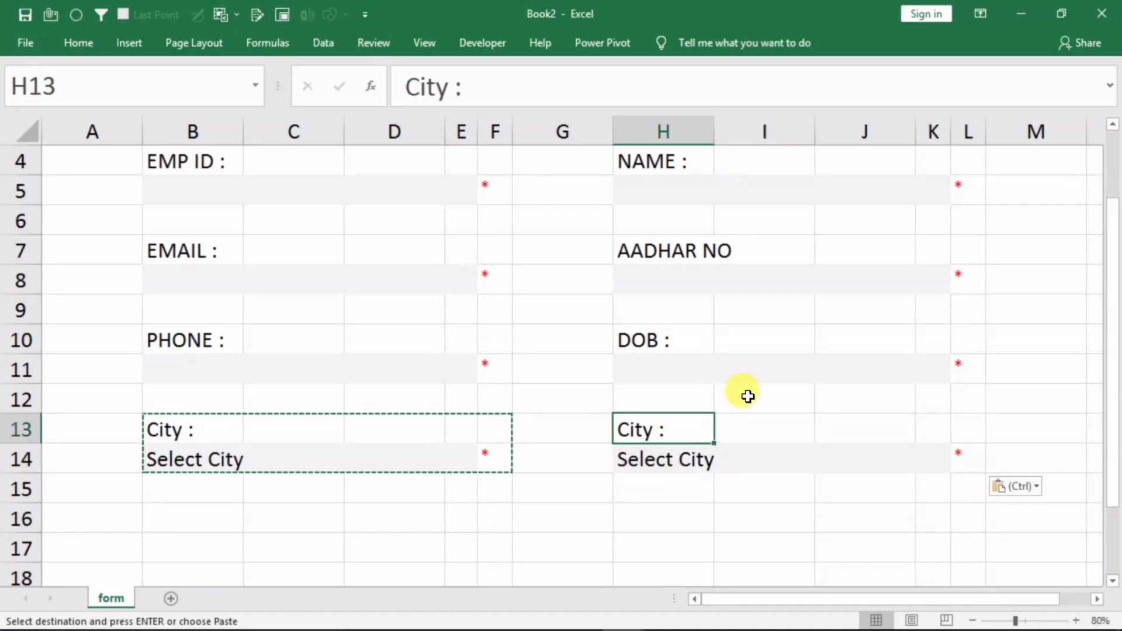
type("STATE :")
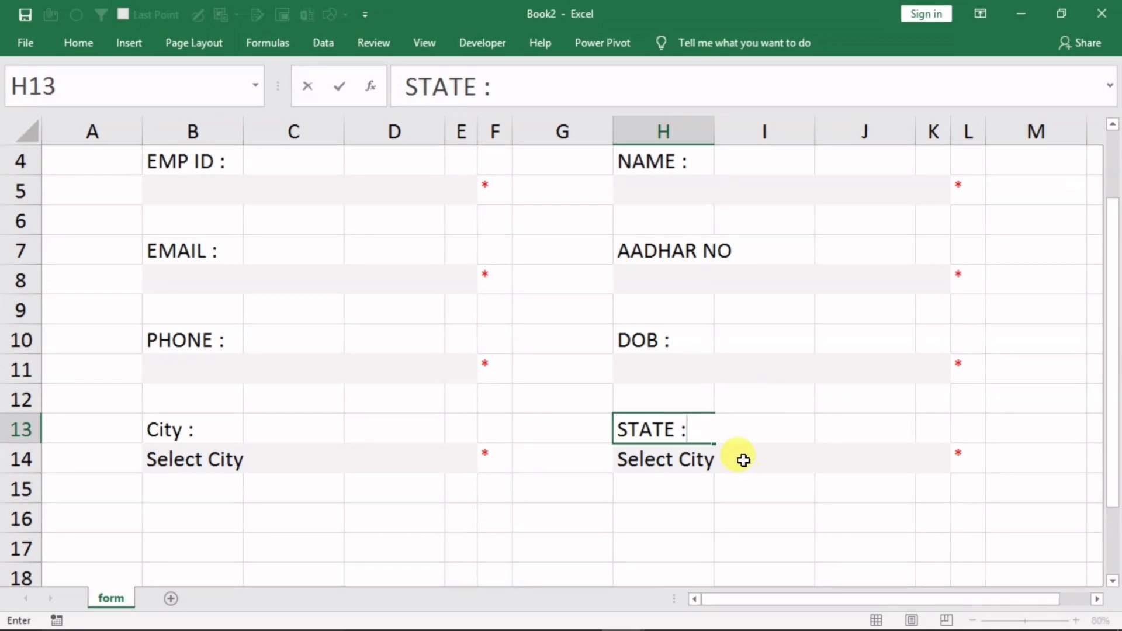
left_click(718, 459)
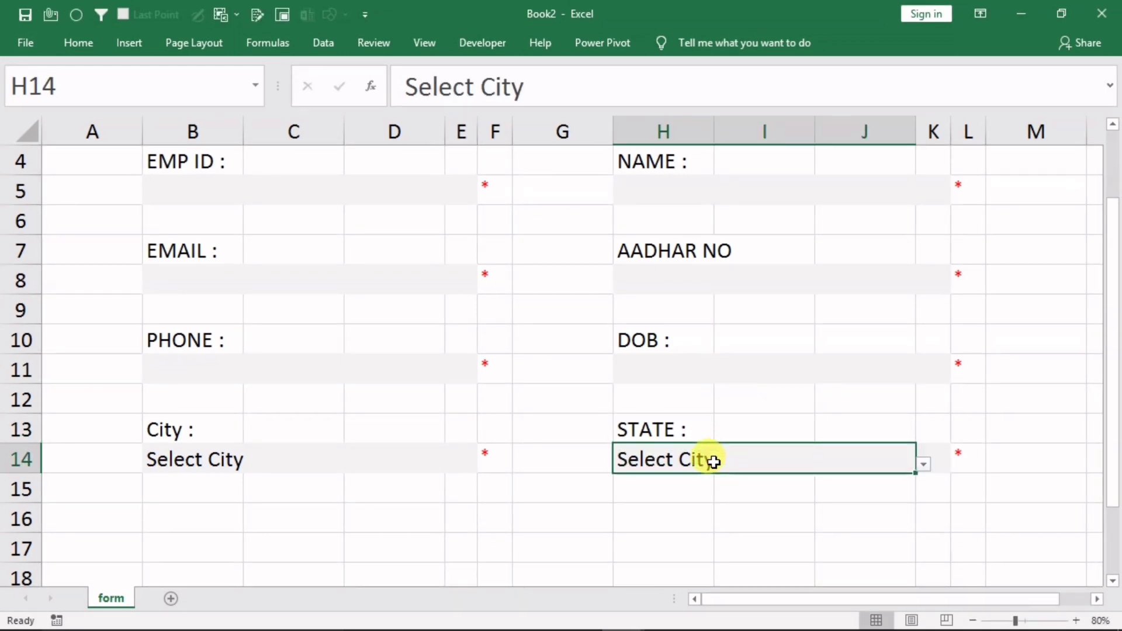
Change H14's validation list source to 'Select State, Haryana, Punjab'
left_click(325, 44)
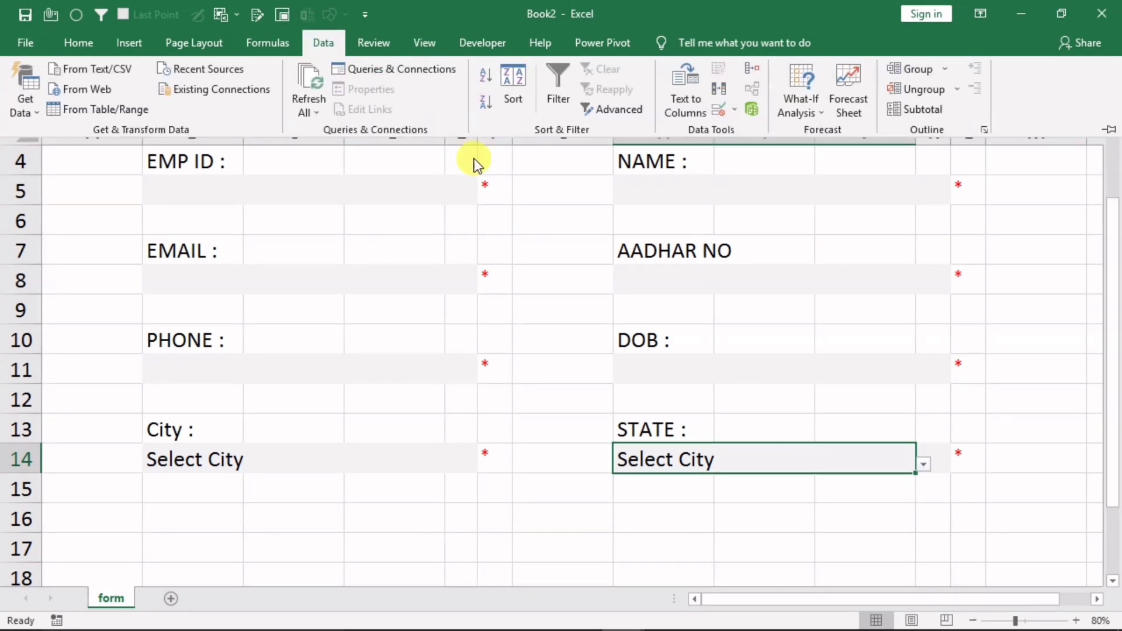
left_click(724, 111)
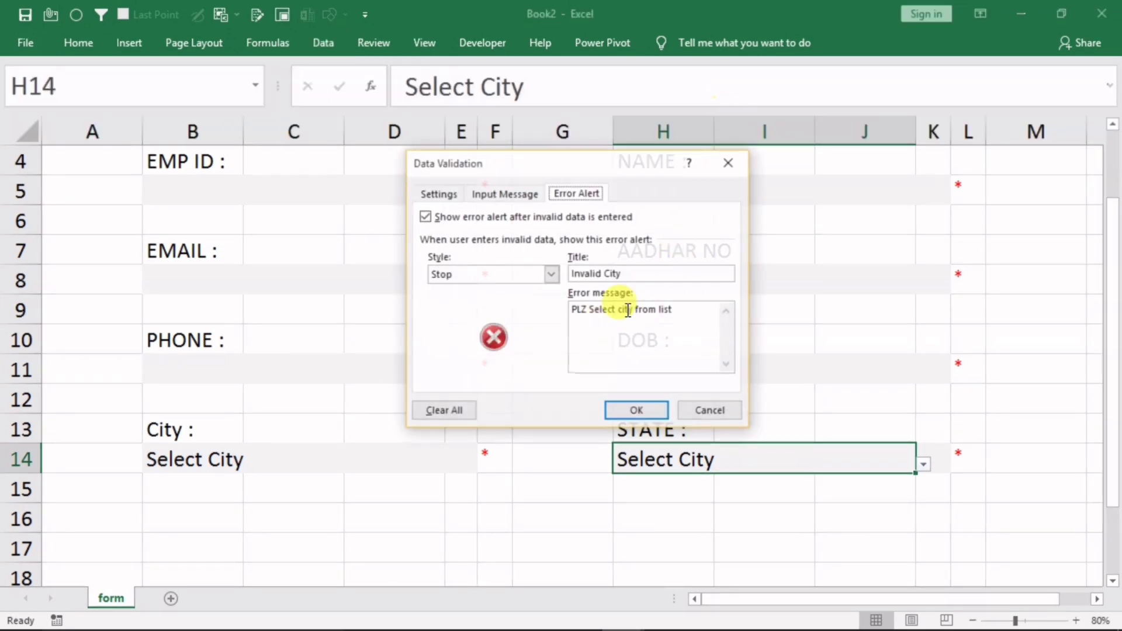
left_click(450, 195)
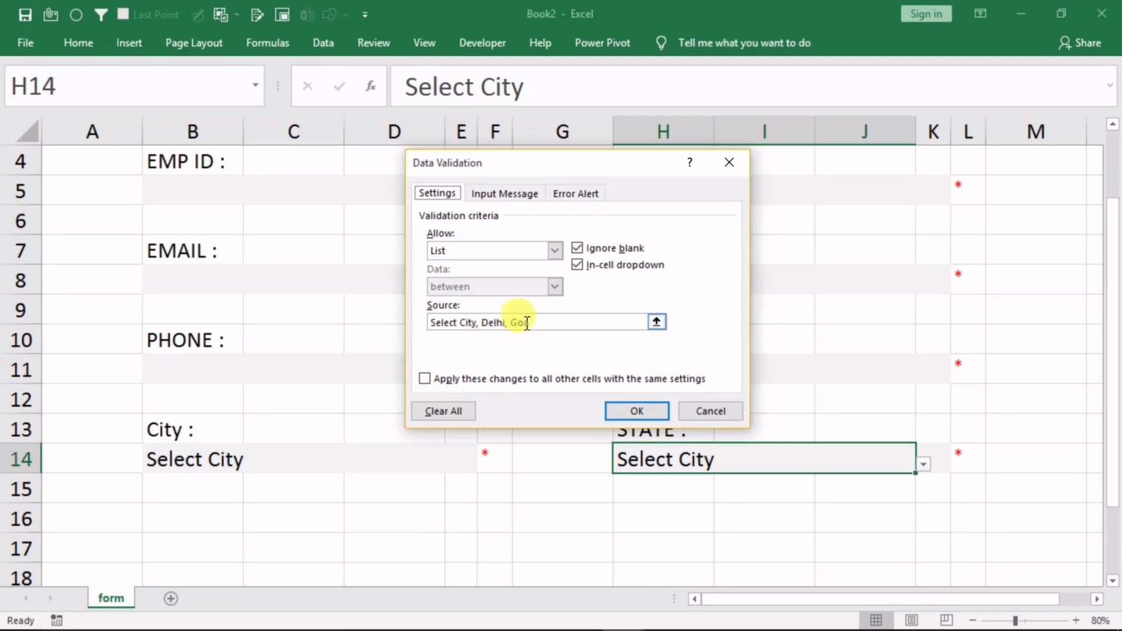
left_click_drag(538, 325, 401, 311)
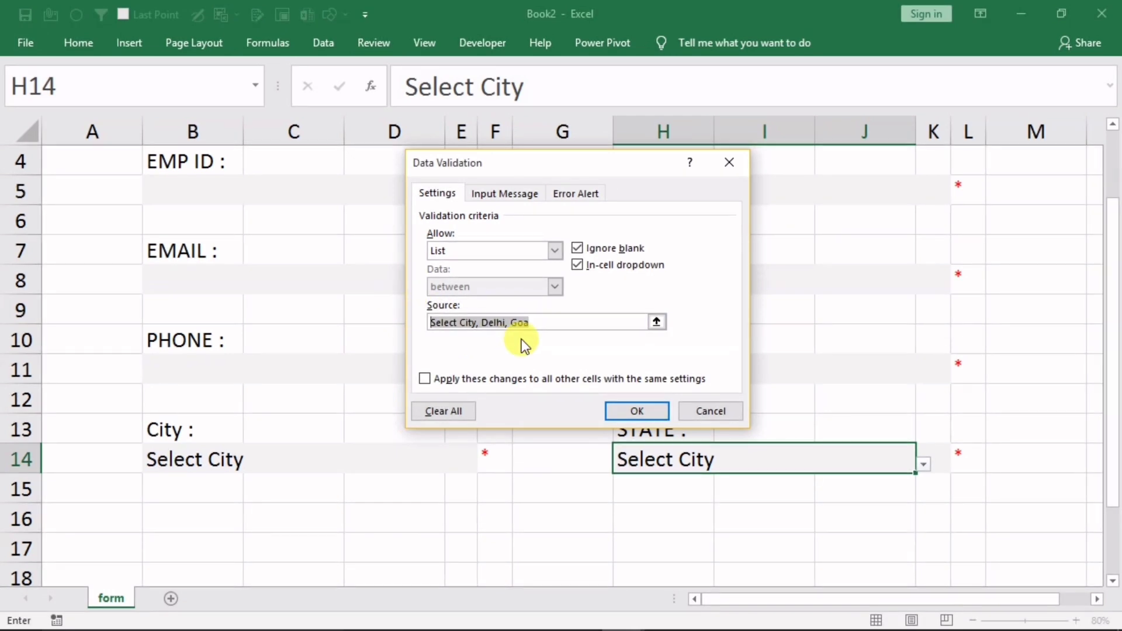
type("Select ")
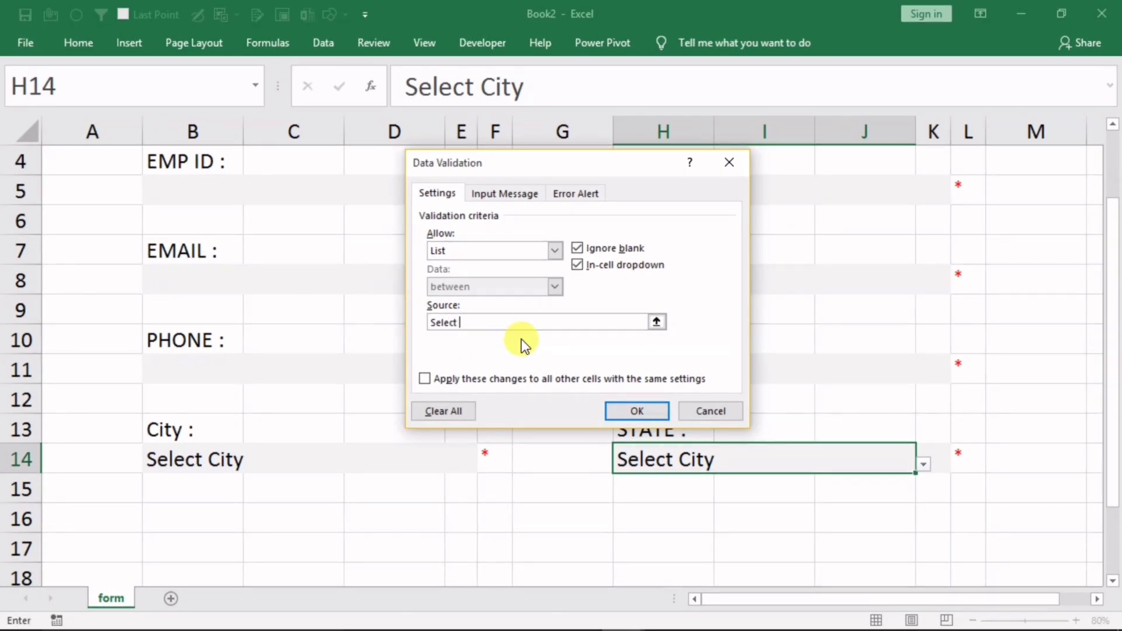
type("Sta")
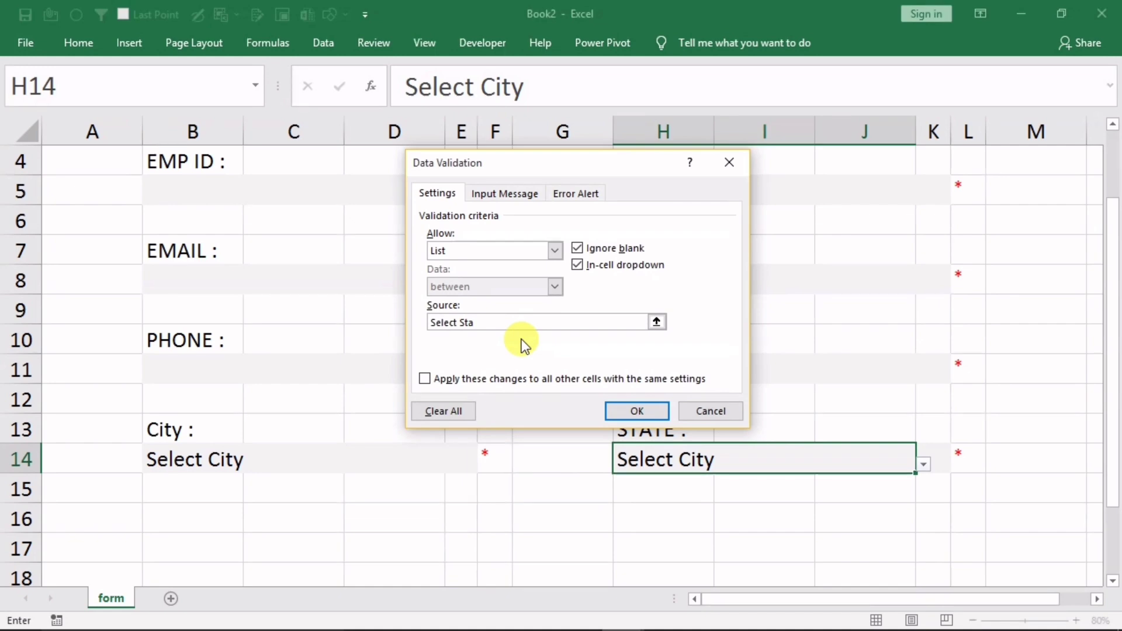
type("te, ")
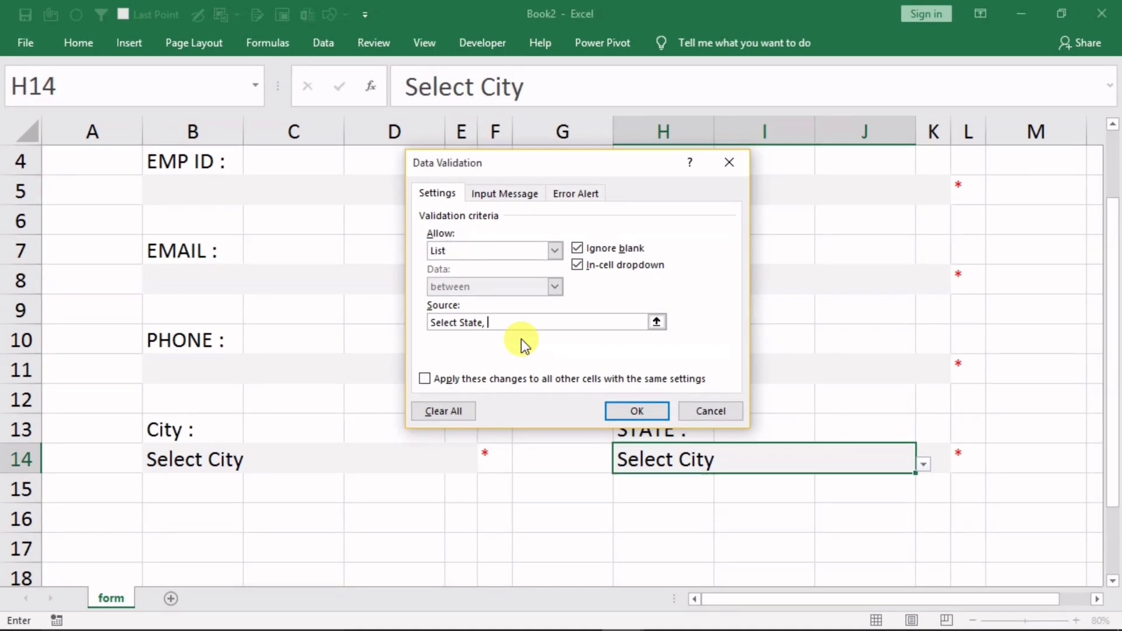
type("Harya")
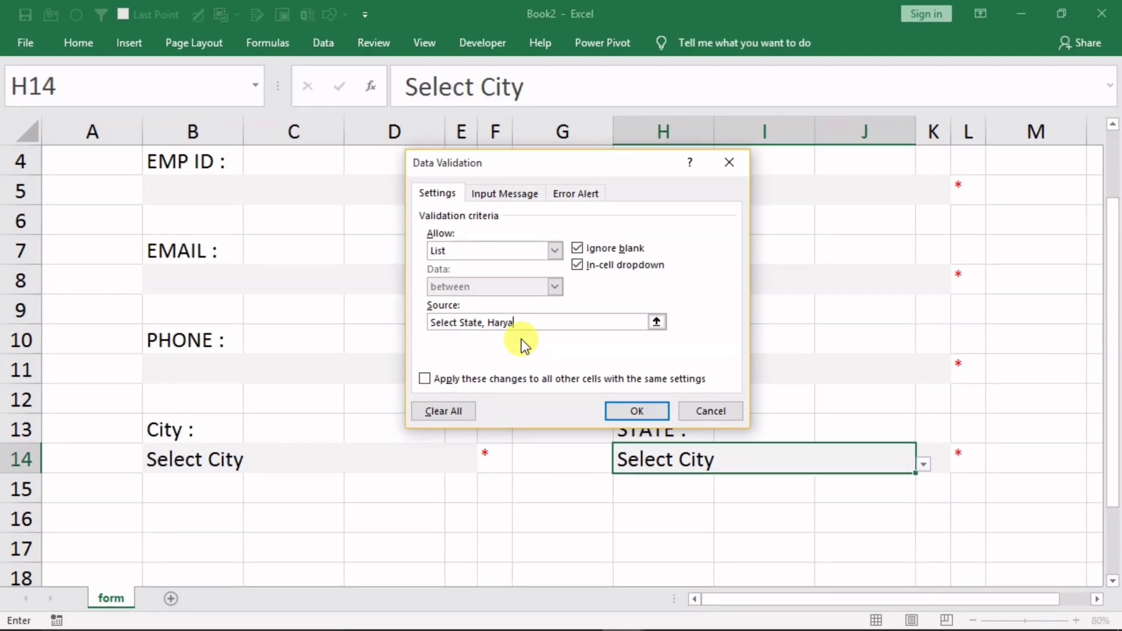
type("na, P")
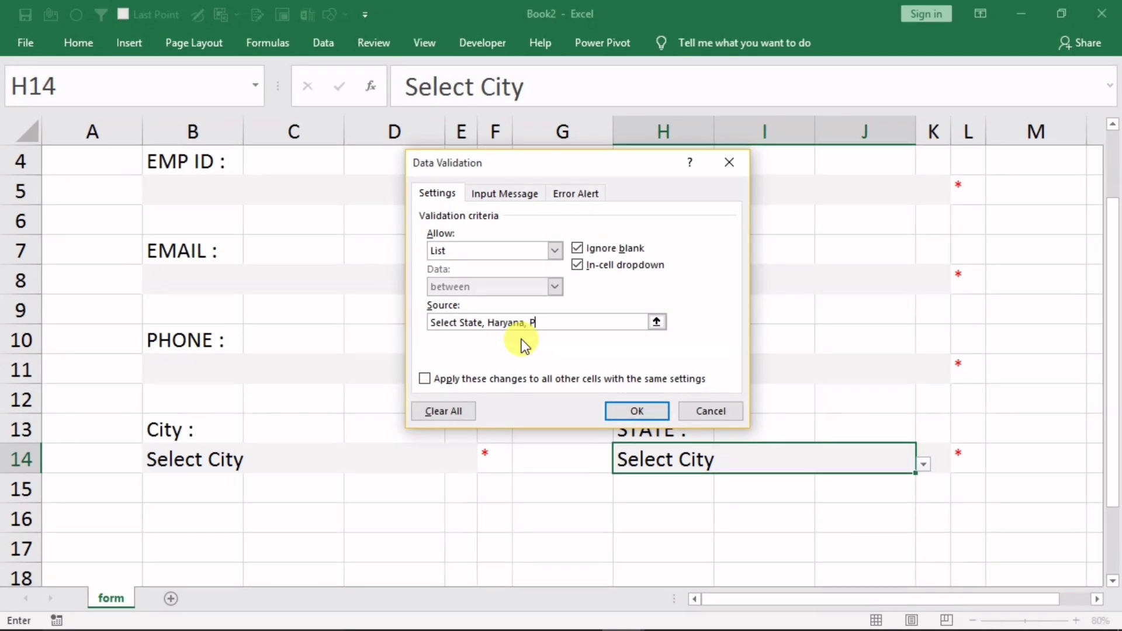
type("un")
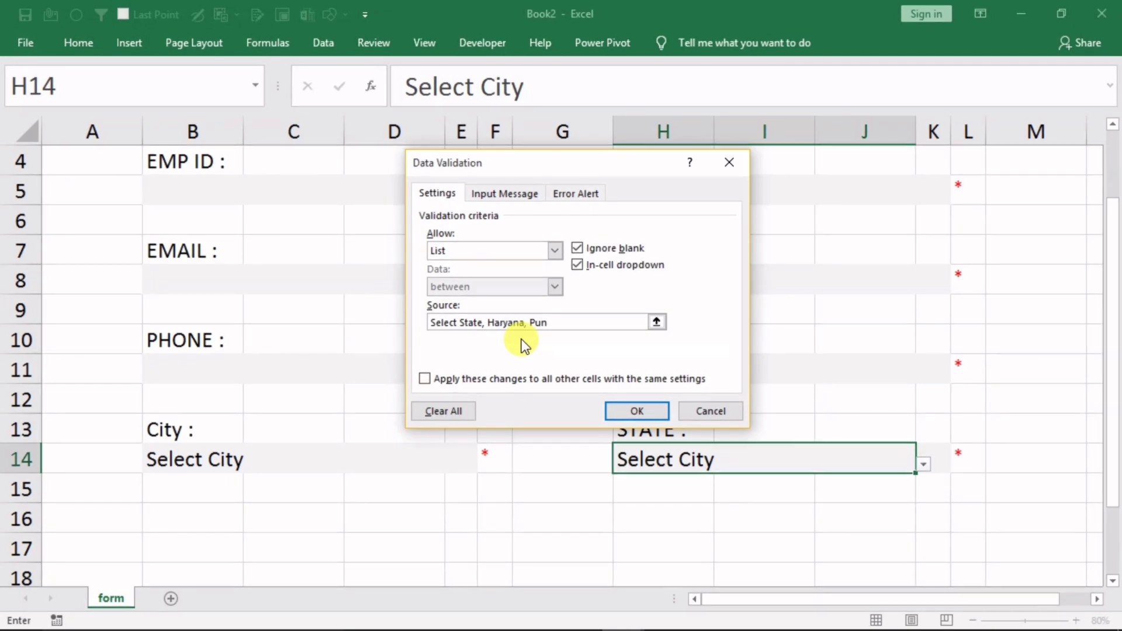
type("jab")
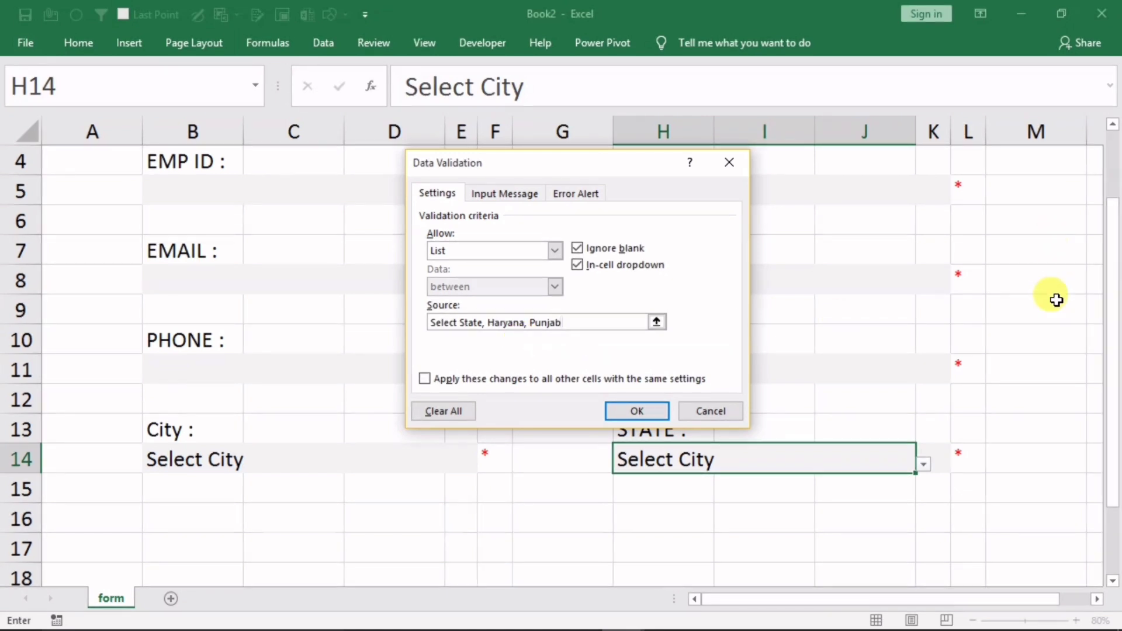
Set the error alert title to 'Invalid State' and message to 'PLZ Select state from list'
left_click(574, 197)
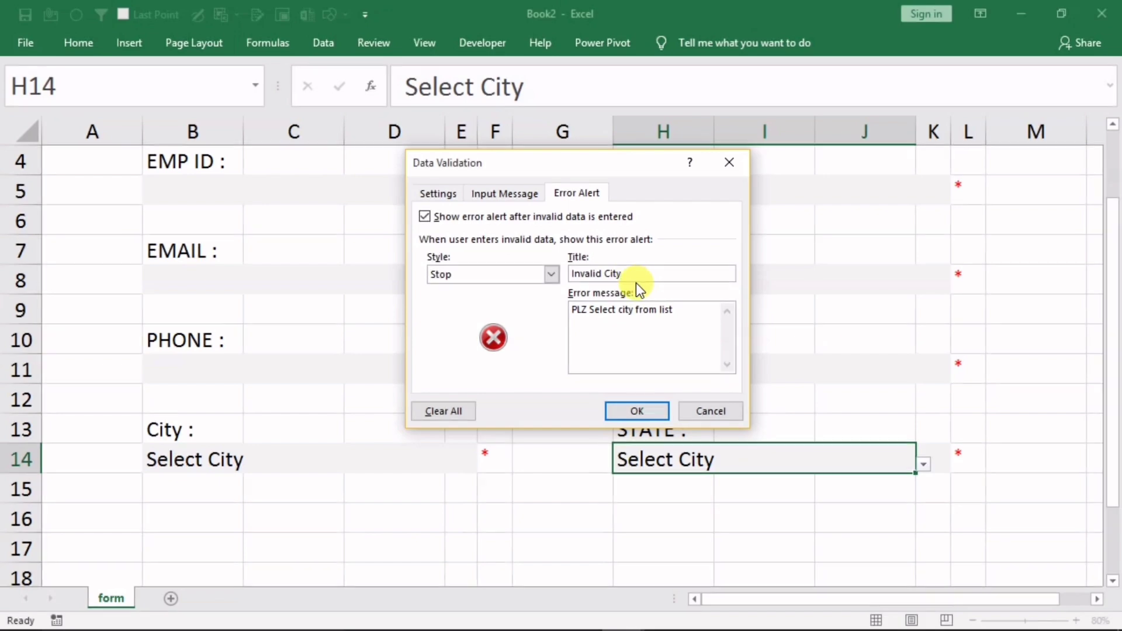
key("BackSpace")
key("BackSpace")
key("BackSpace")
key("BackSpace")
type("State")
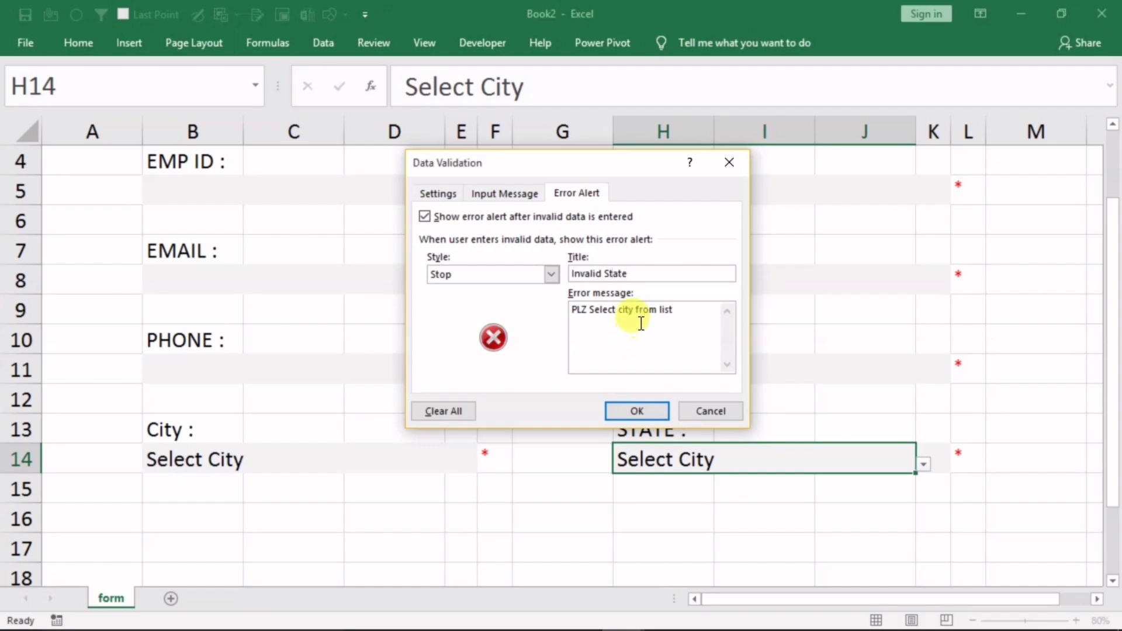
left_click(628, 312)
key("BackSpace")
key("BackSpace")
key("BackSpace")
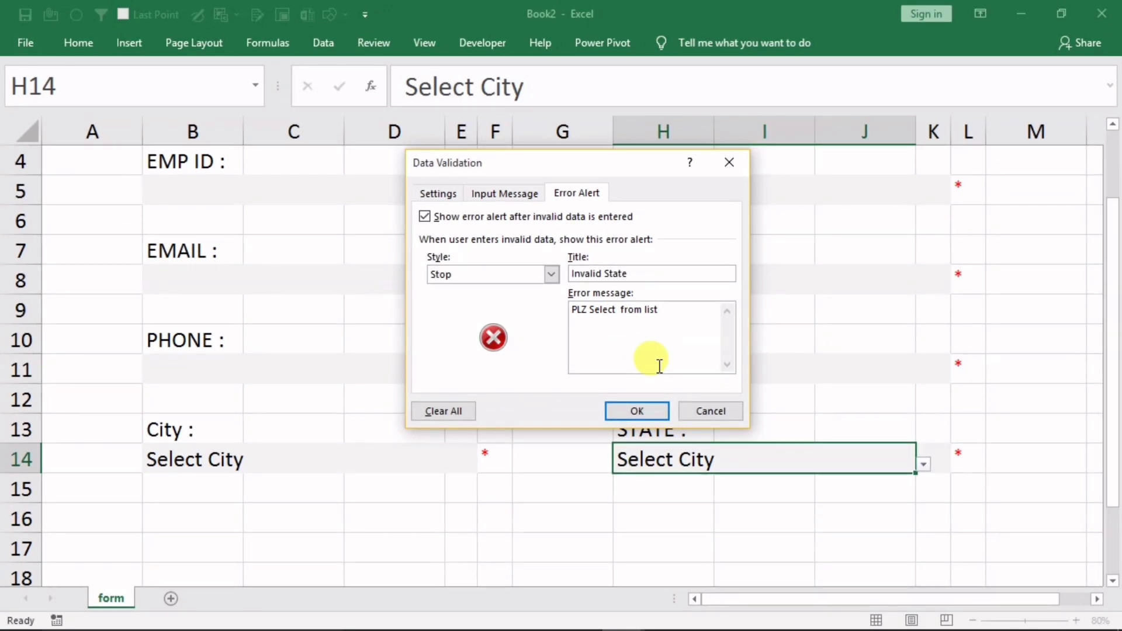
type("state")
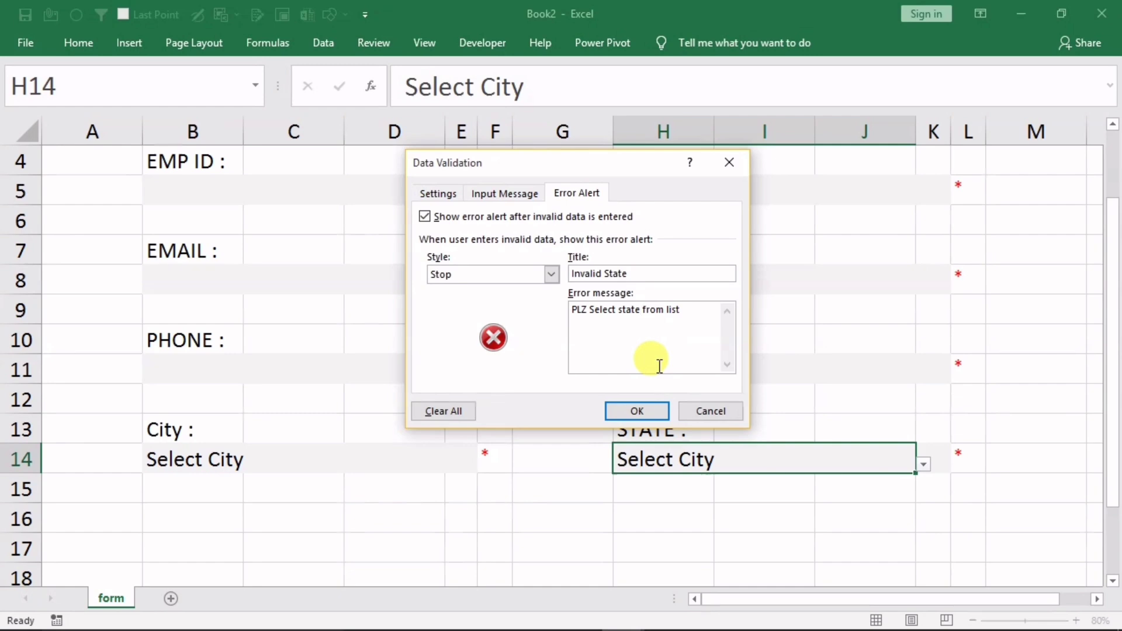
left_click(640, 410)
Set the STATE cell H14 to Select State from its dropdown
left_click(694, 510)
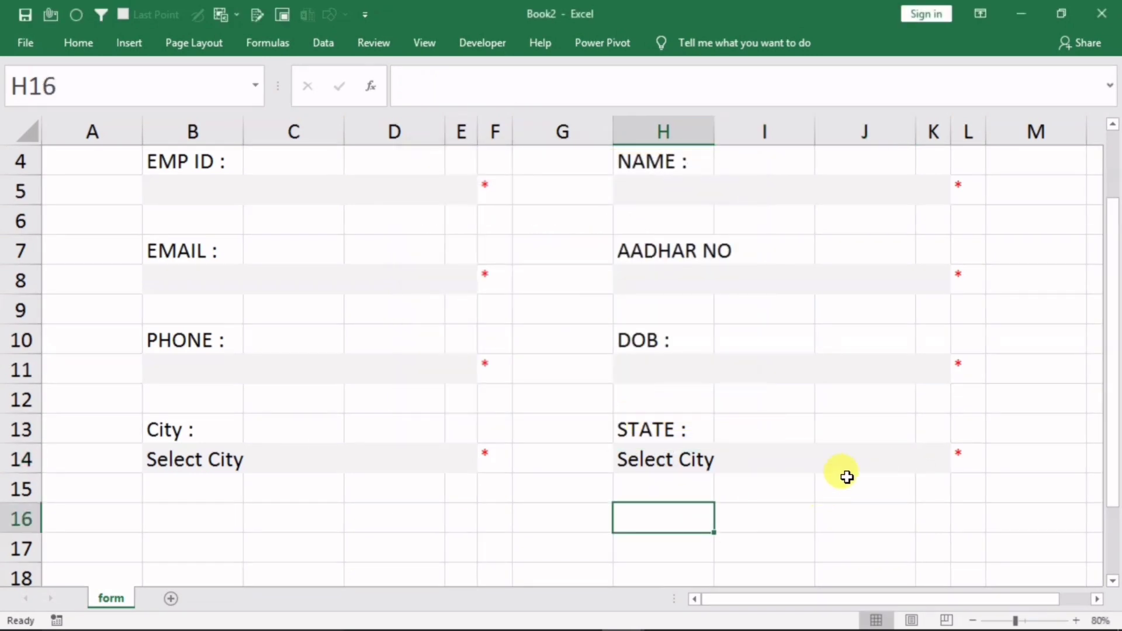
left_click(888, 462)
left_click(923, 464)
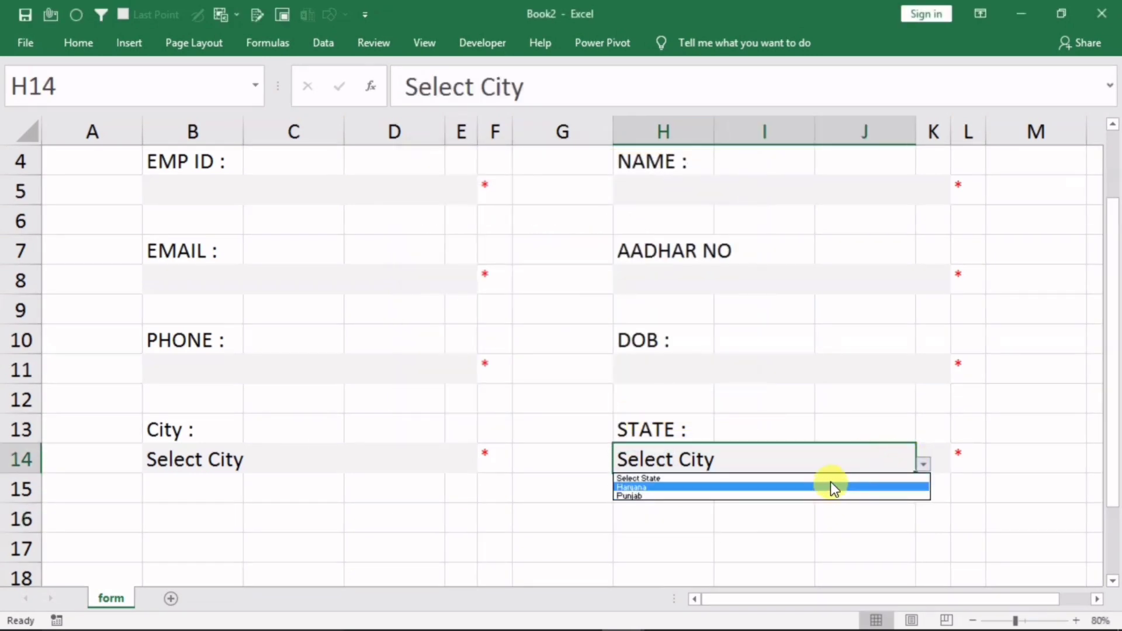
left_click(830, 481)
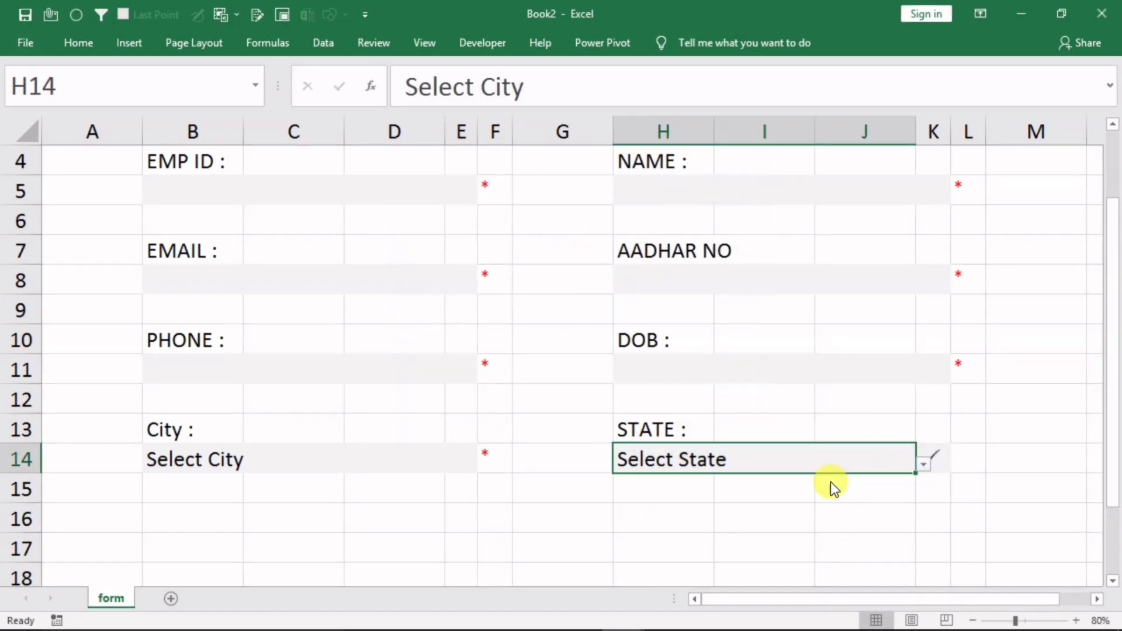
left_click(921, 464)
left_click(684, 479)
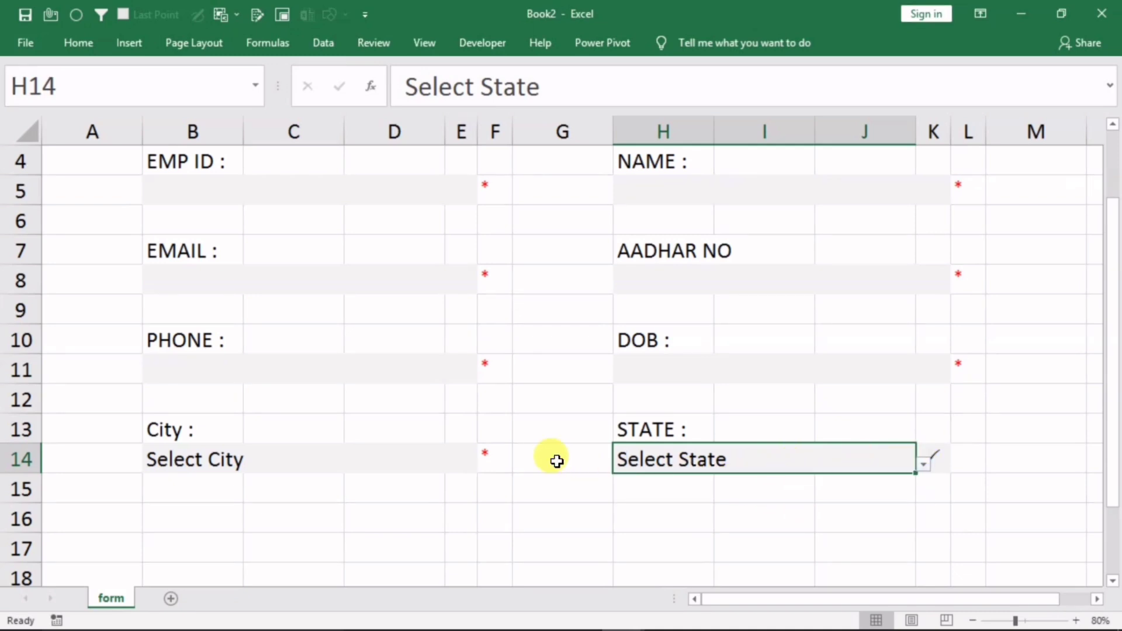
left_click(558, 516)
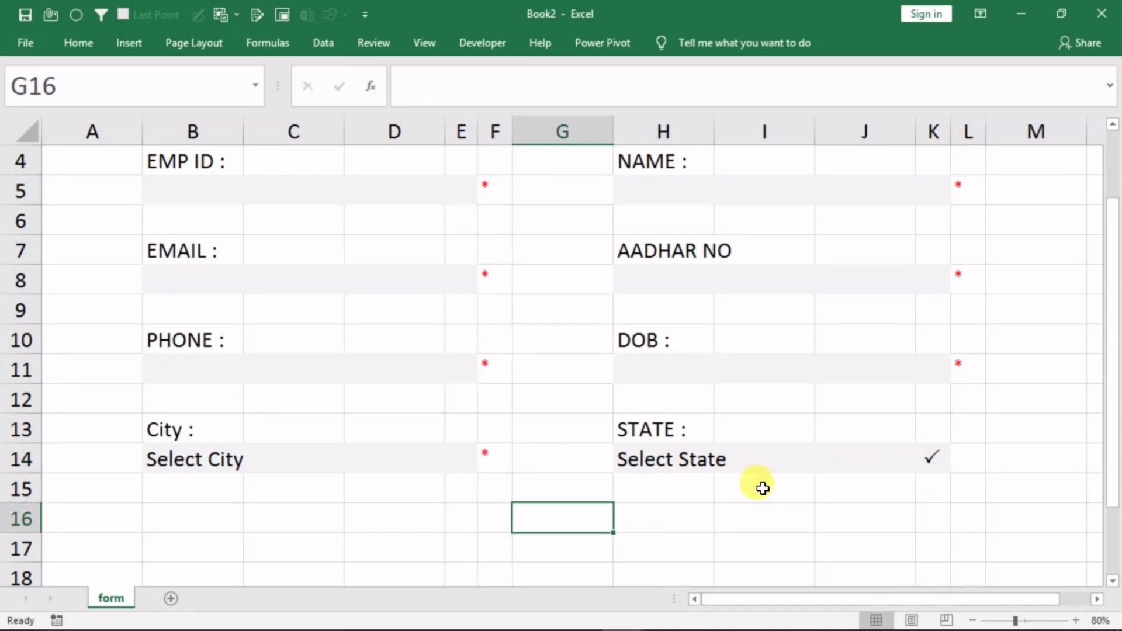
Edit the K14 check mark formula to test for "select state" instead of "select city"
left_click(924, 467)
double_click(924, 467)
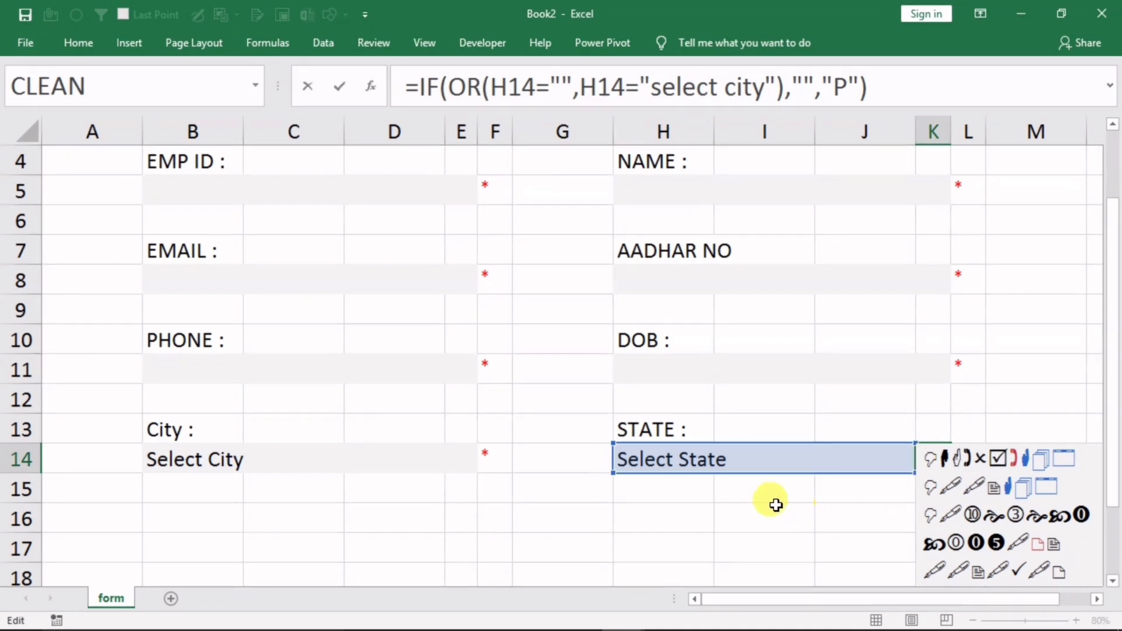
key("Return")
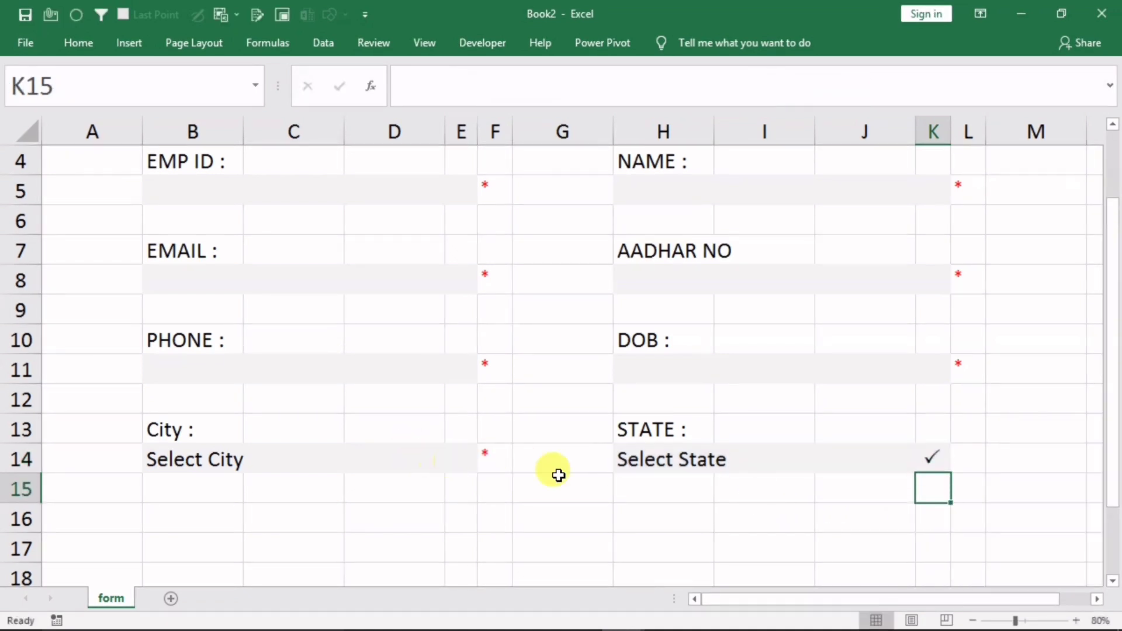
left_click(931, 460)
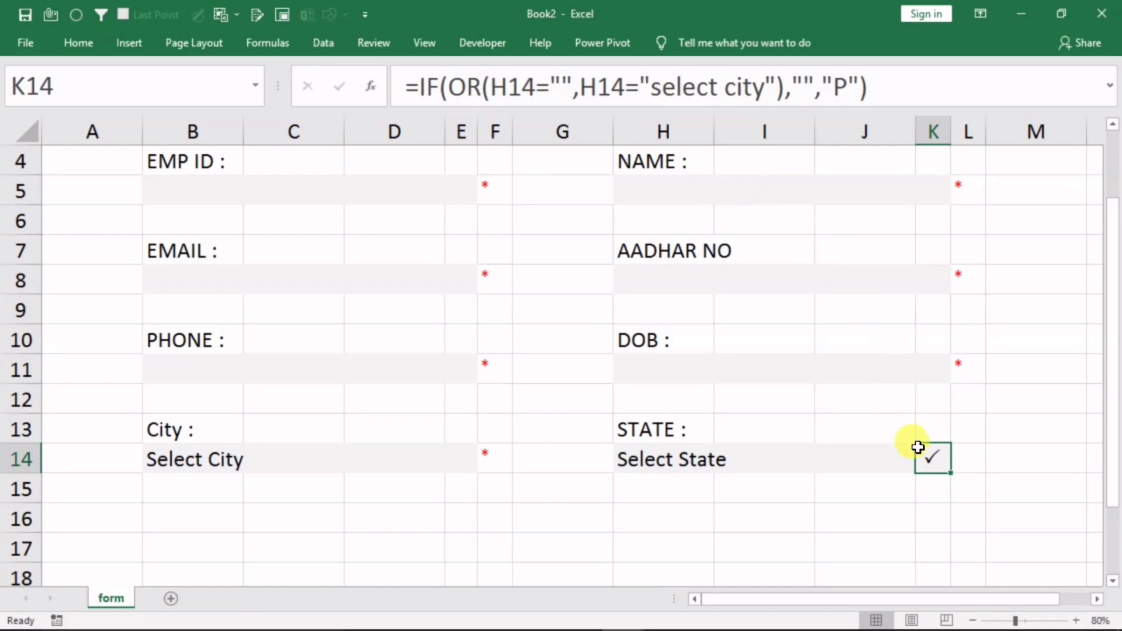
left_click(751, 99)
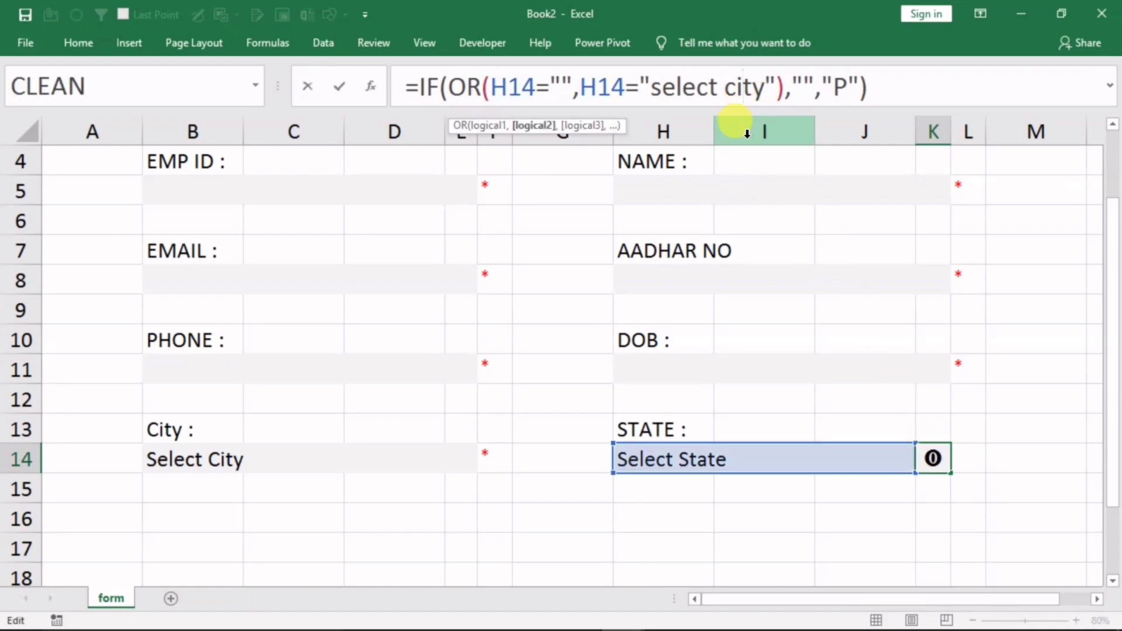
key("BackSpace")
key("Delete")
key("Delete")
key("BackSpace")
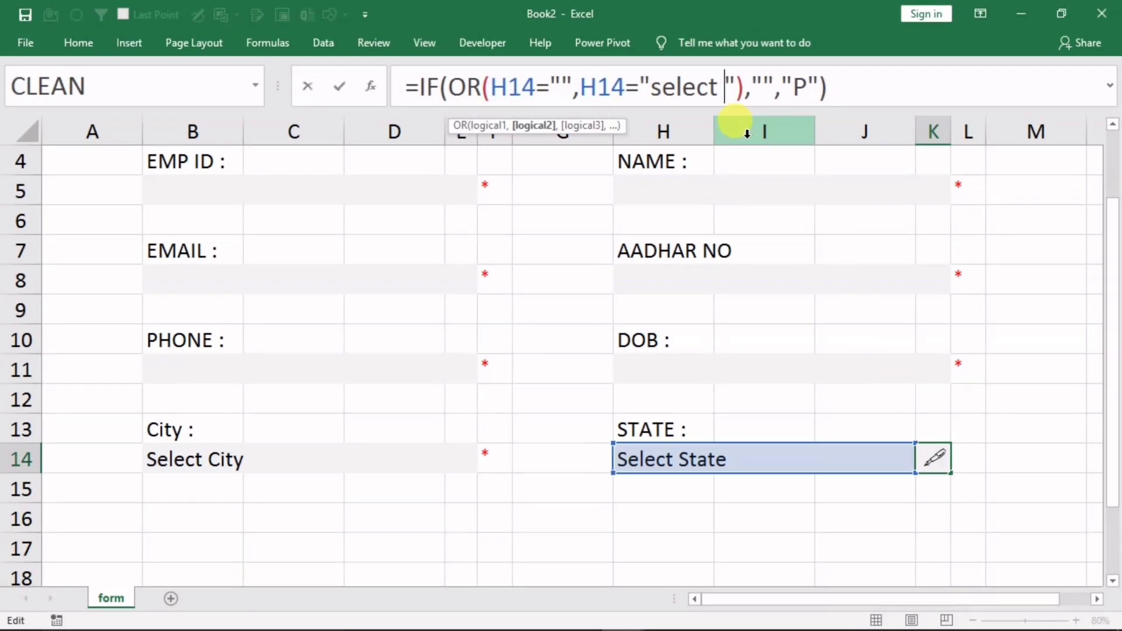
type("state")
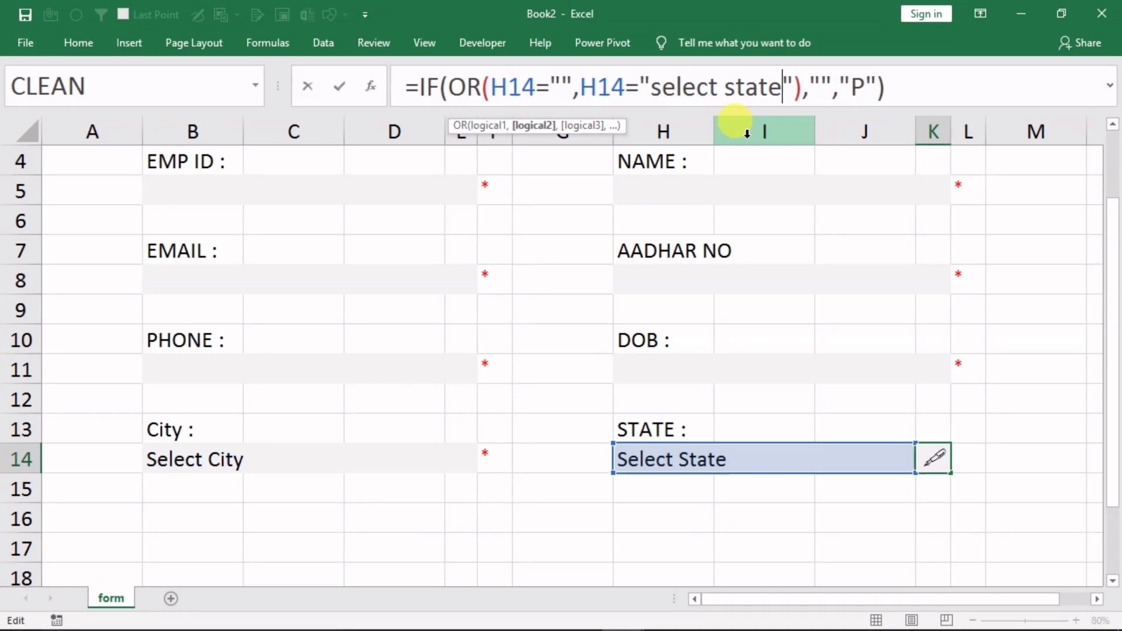
key("Return")
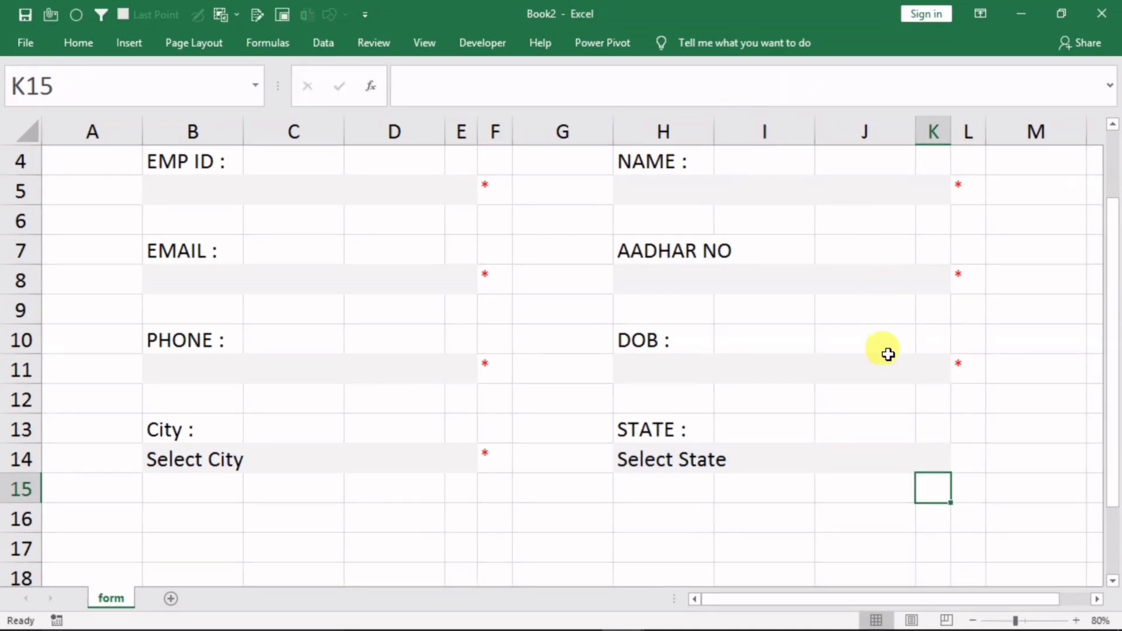
Test the check mark by choosing Haryana in H14, then restore Select State
left_click(784, 458)
left_click(924, 465)
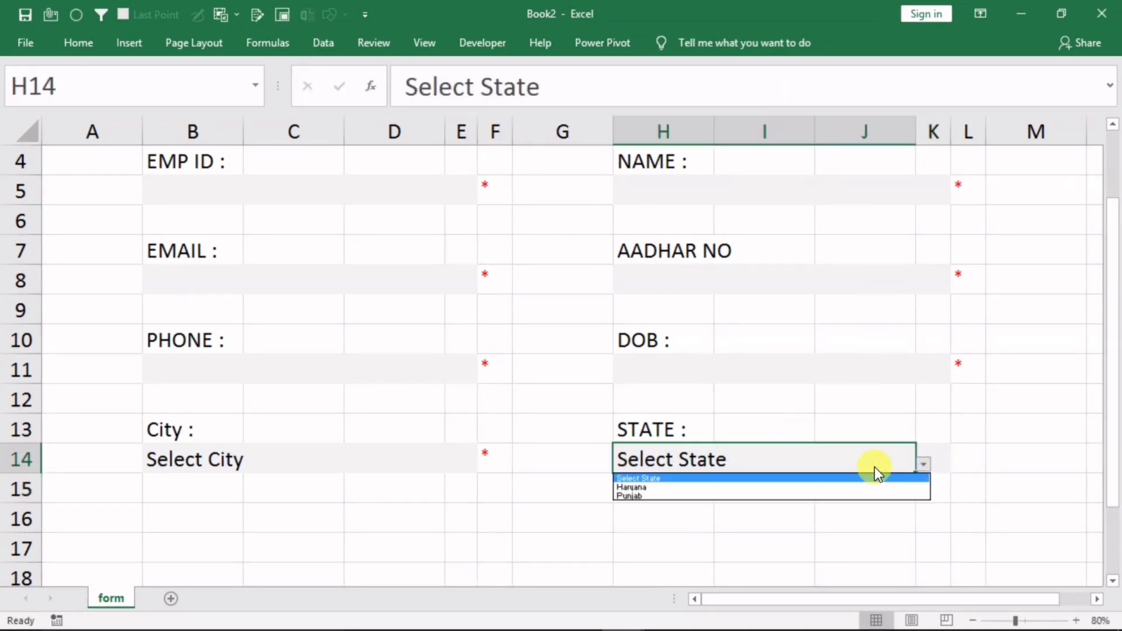
left_click(748, 488)
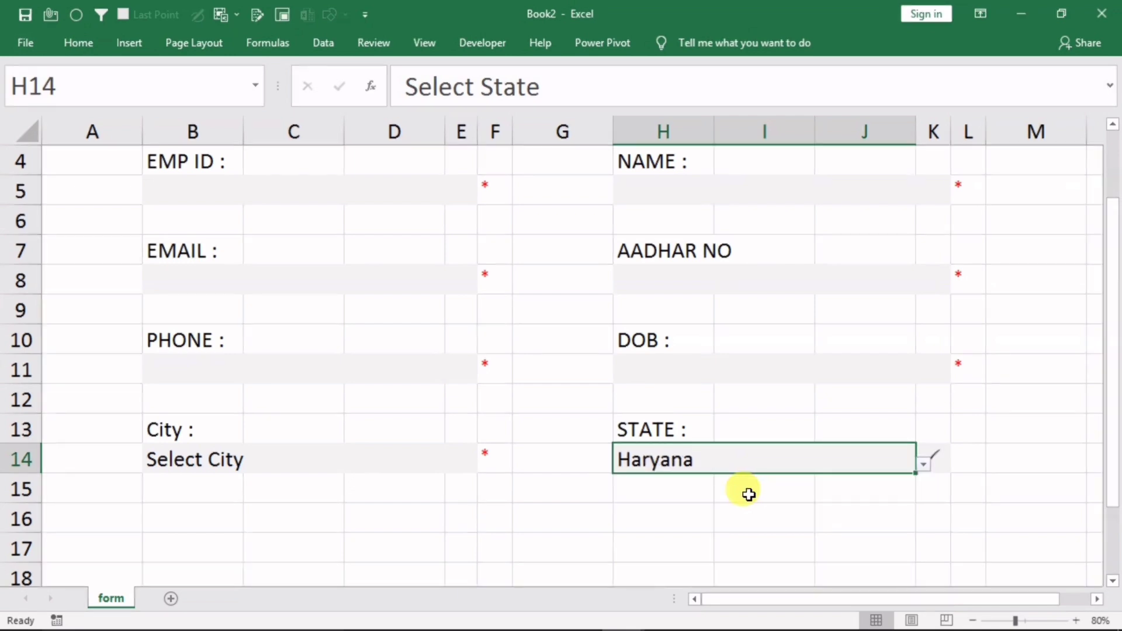
left_click(754, 517)
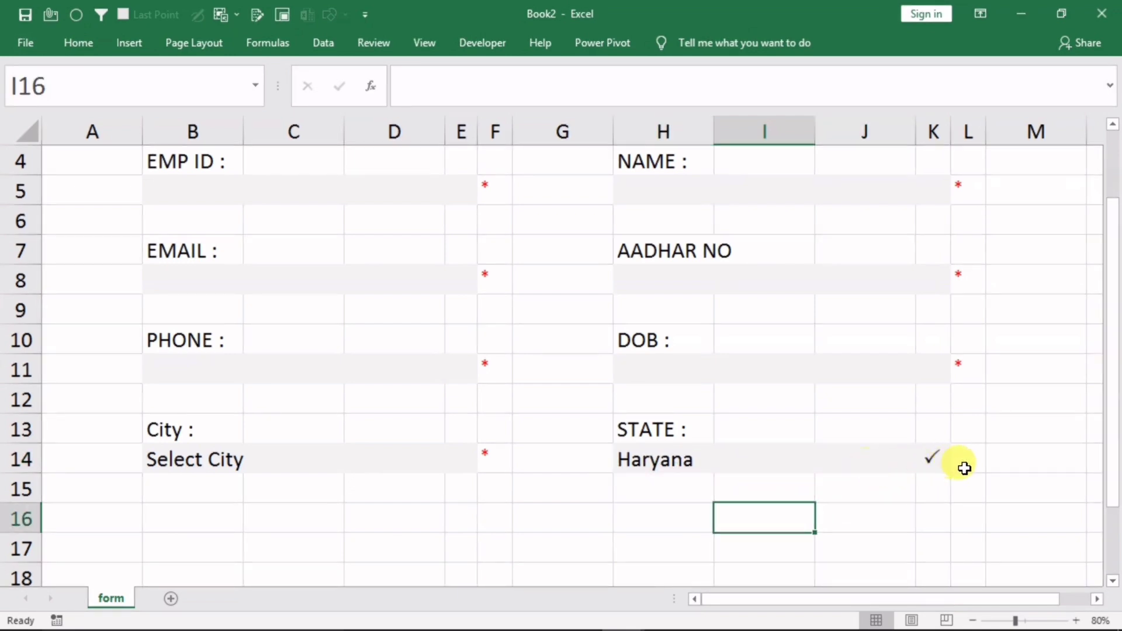
left_click(786, 465)
key("Delete")
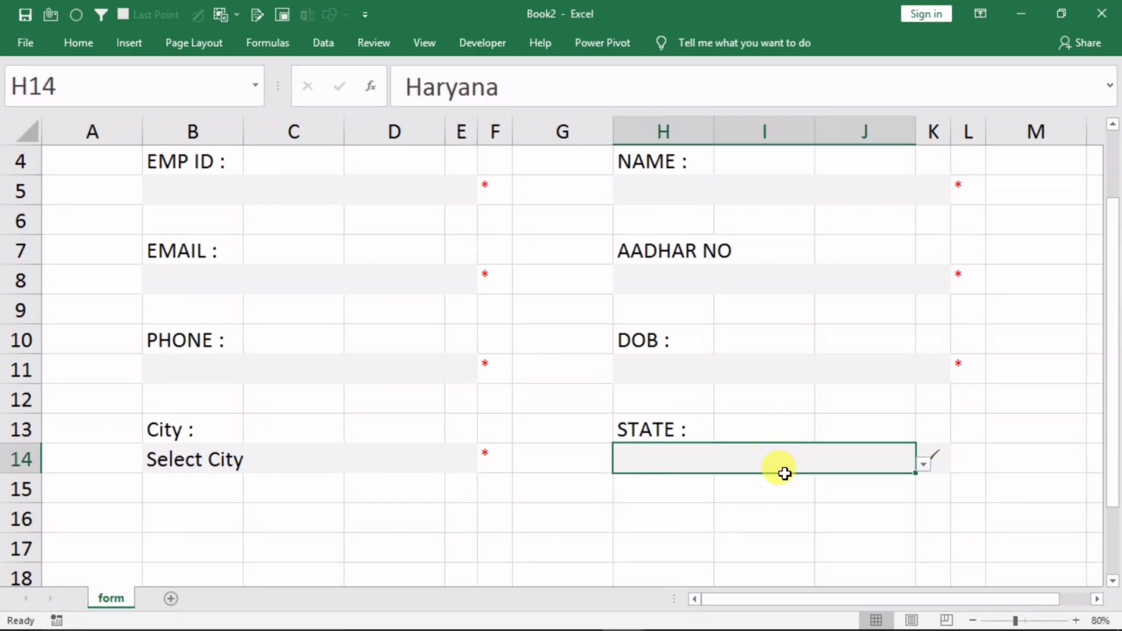
left_click(864, 464)
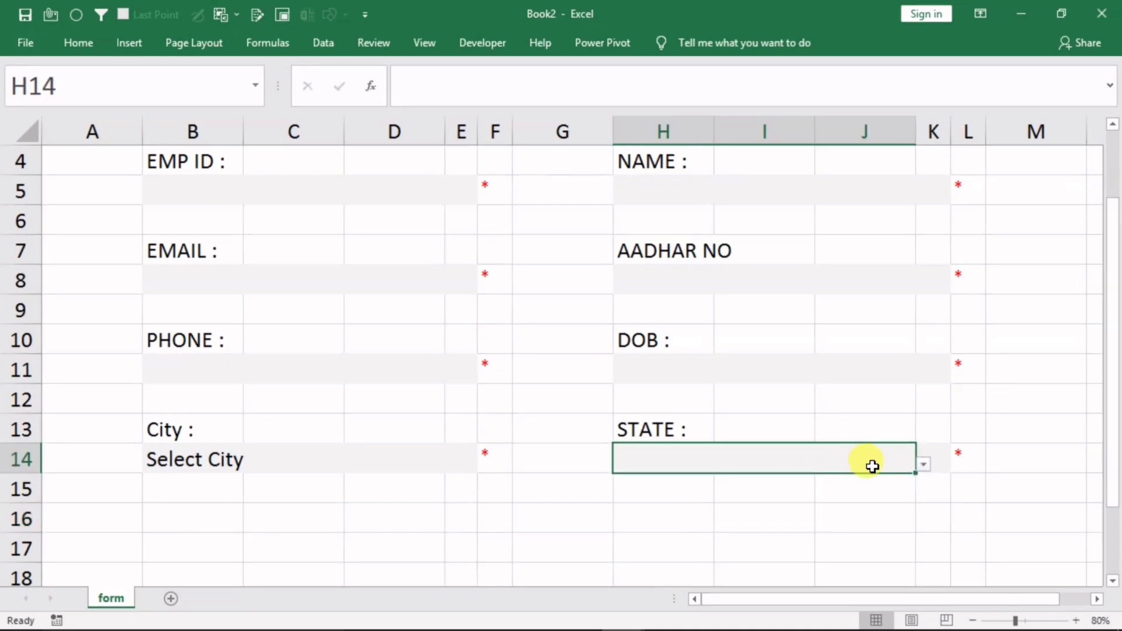
left_click(923, 466)
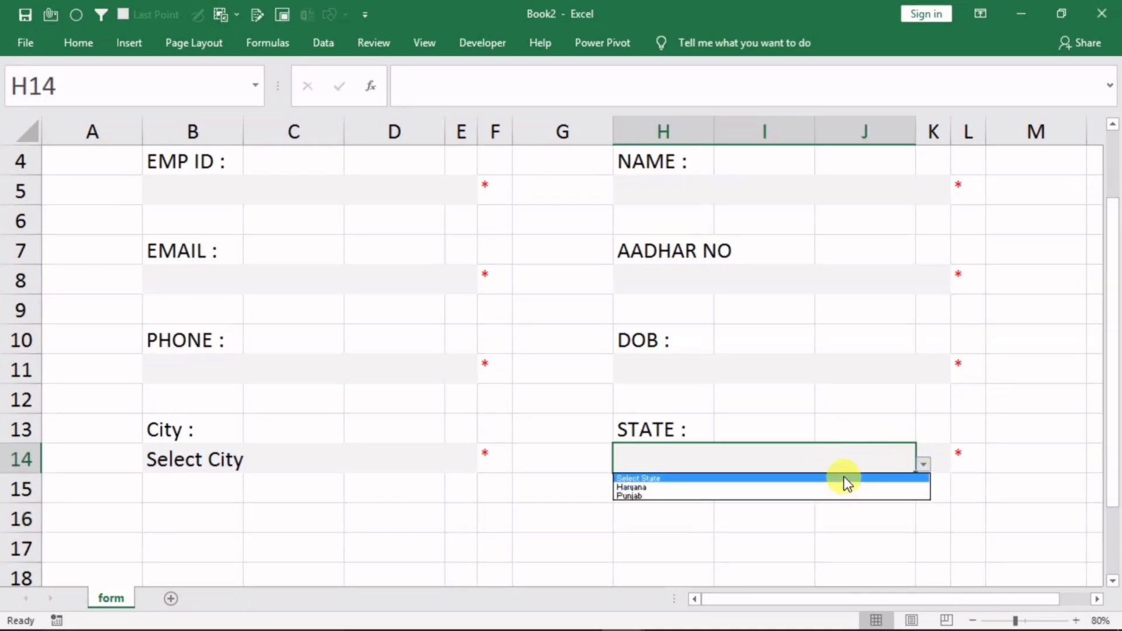
left_click(847, 475)
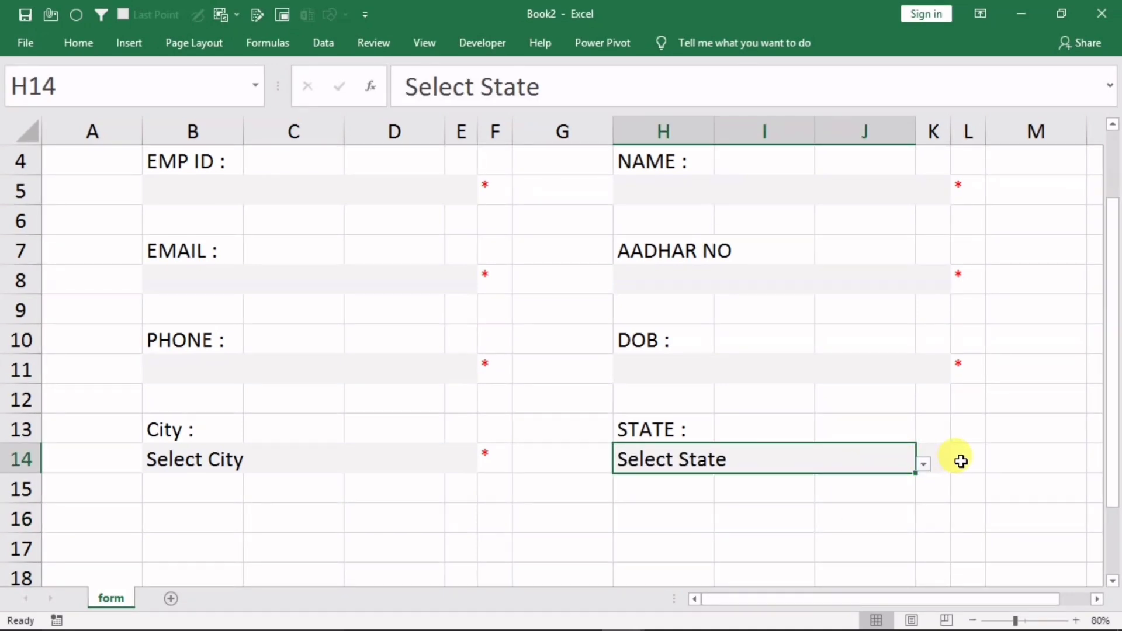
Edit the L14 asterisk formula to test for "select state" instead of "select city"
left_click(960, 461)
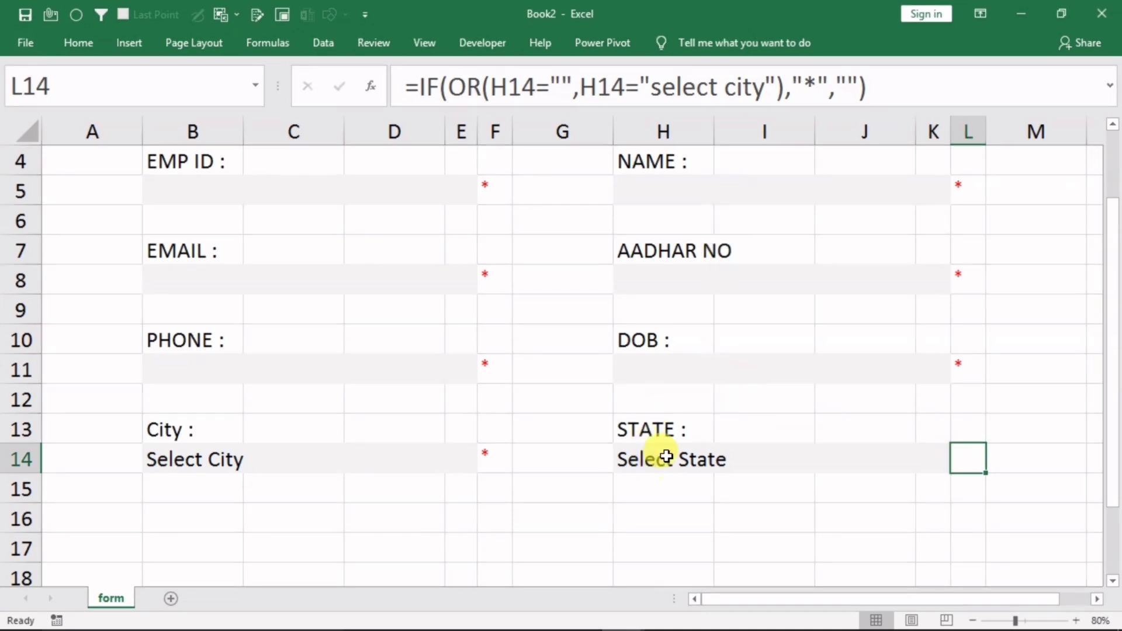
left_click(753, 87)
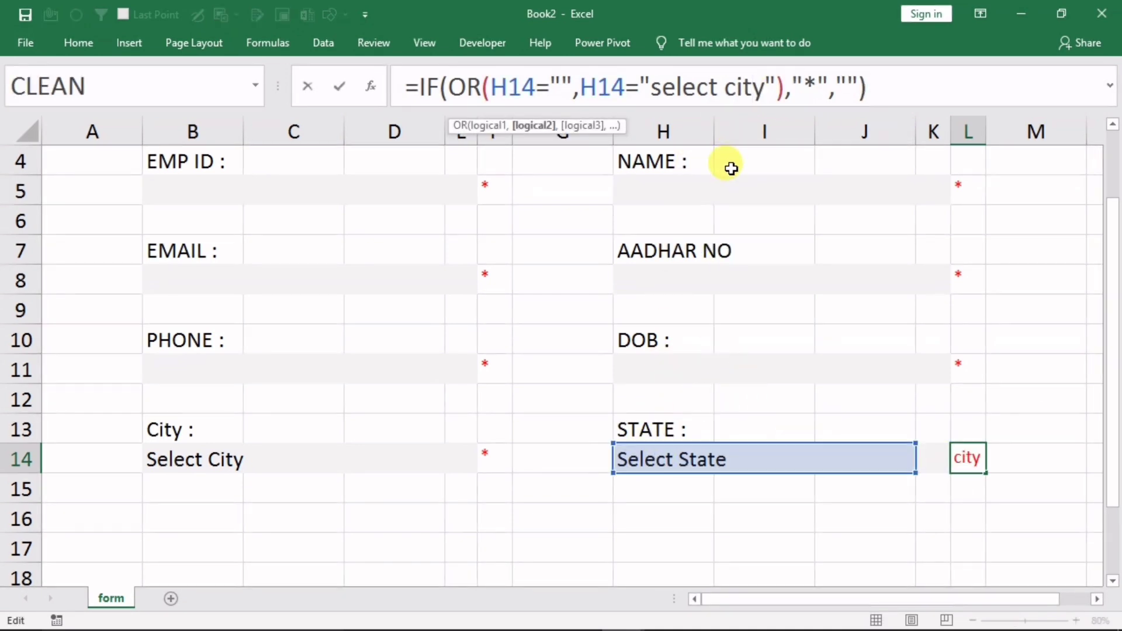
key("BackSpace")
key("BackSpace")
key("Delete")
key("BackSpace")
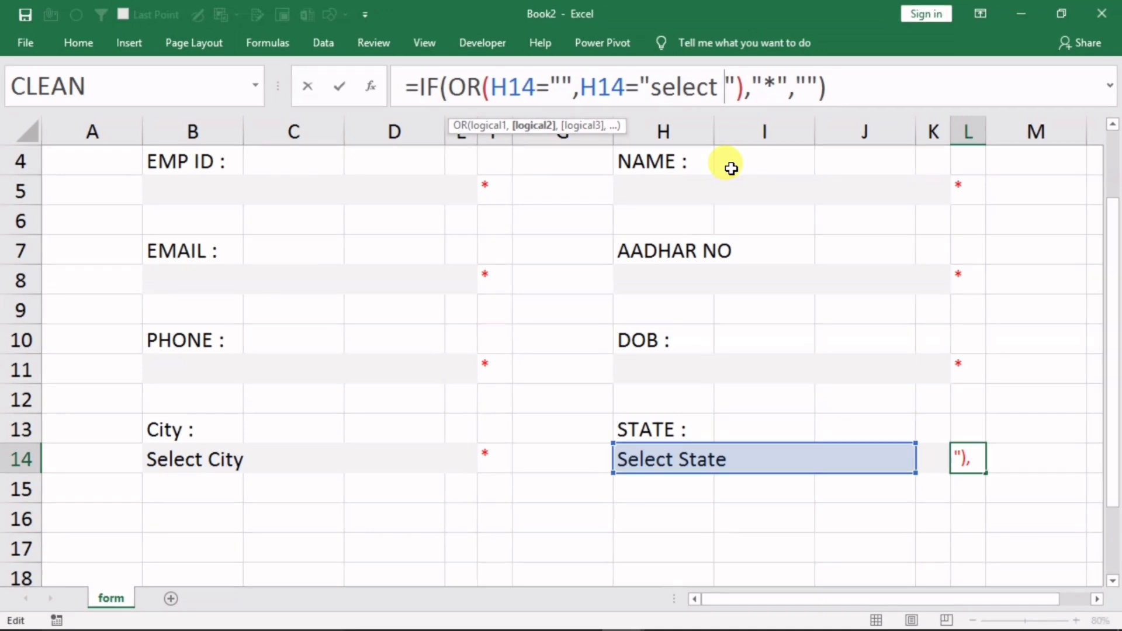
type("state")
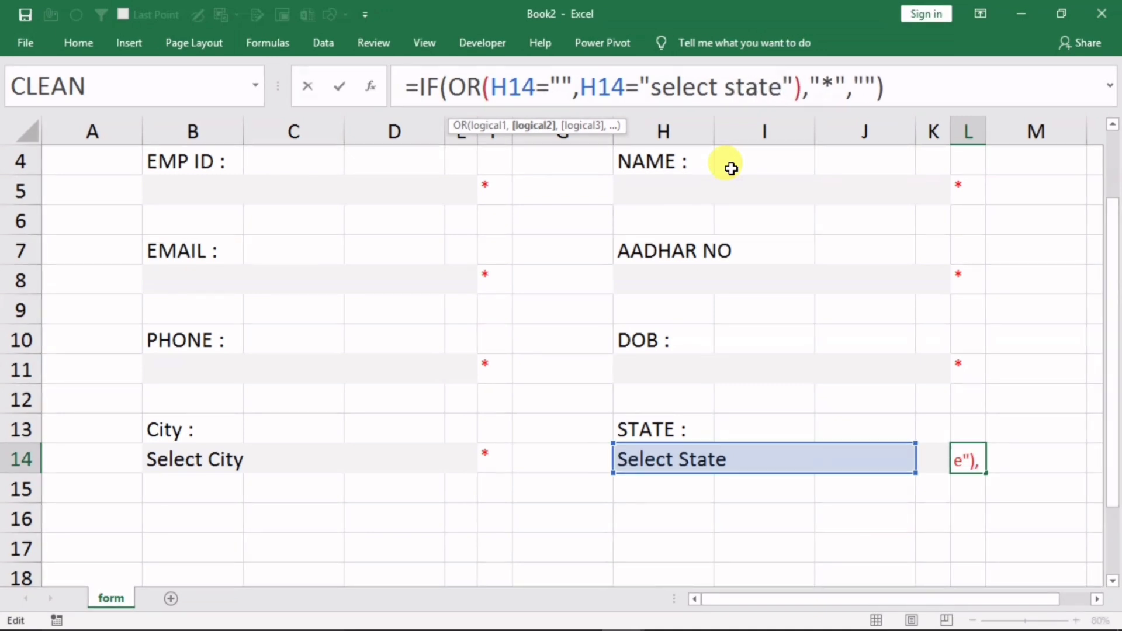
key("Return")
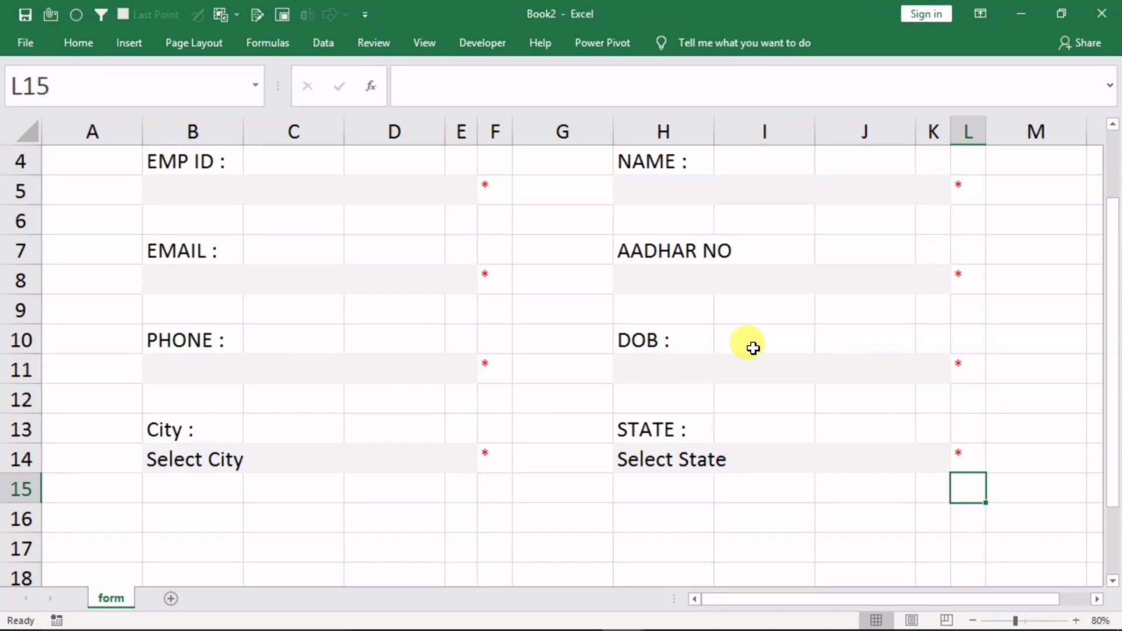
Label B16 'GENDER :', merge B17:E17, and type the spaced Male and Female labels there
left_click(177, 522)
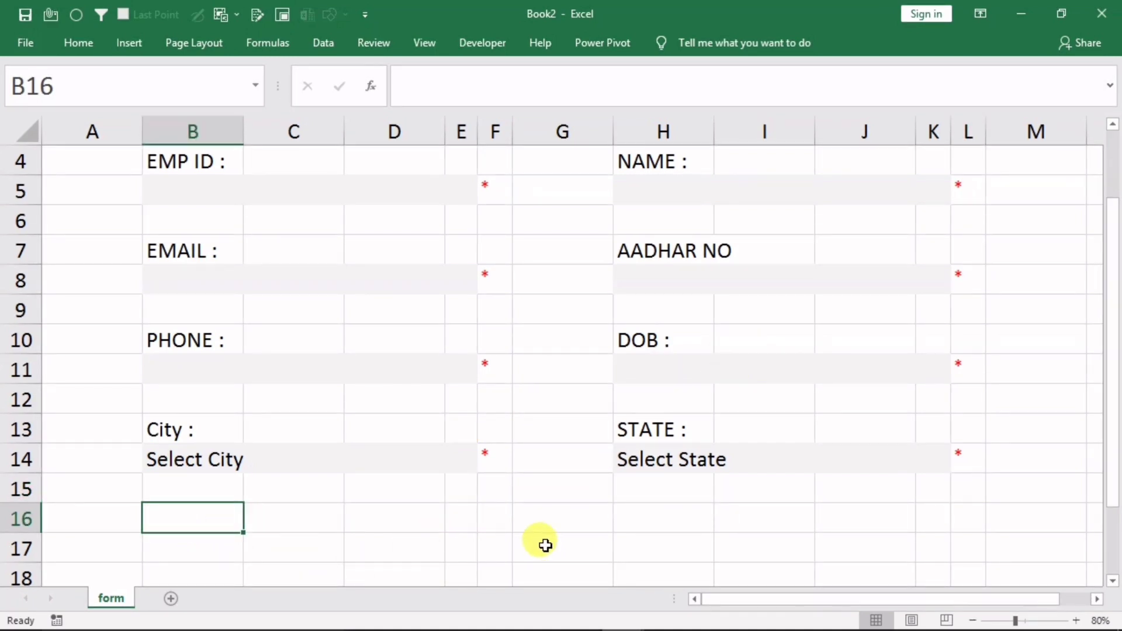
type("GENDER :")
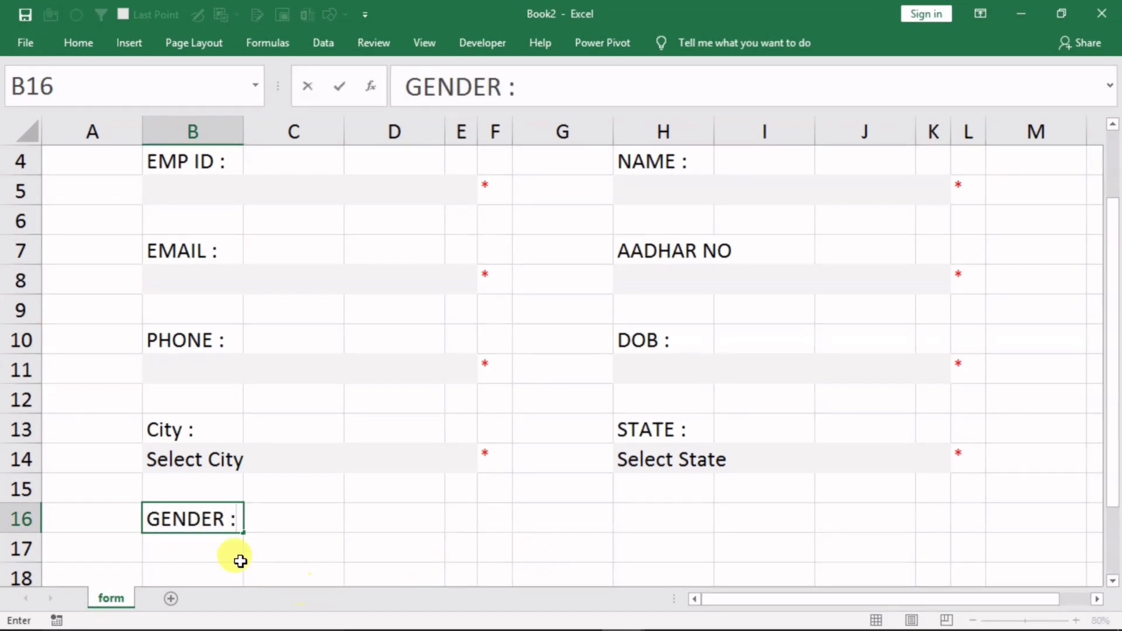
left_click_drag(222, 548, 461, 551)
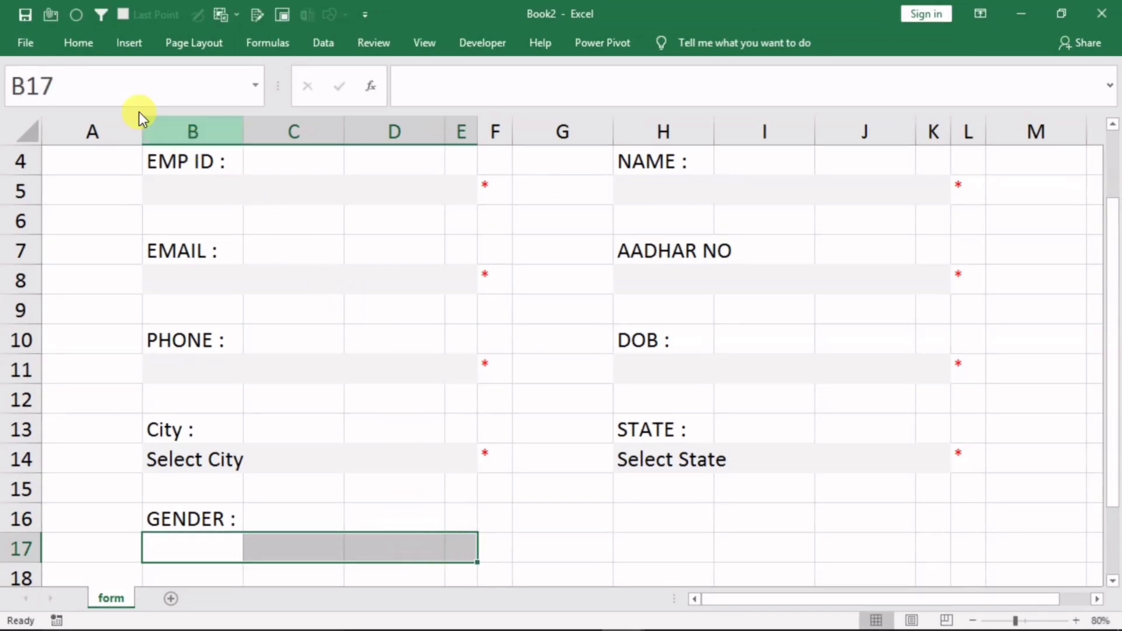
left_click(79, 42)
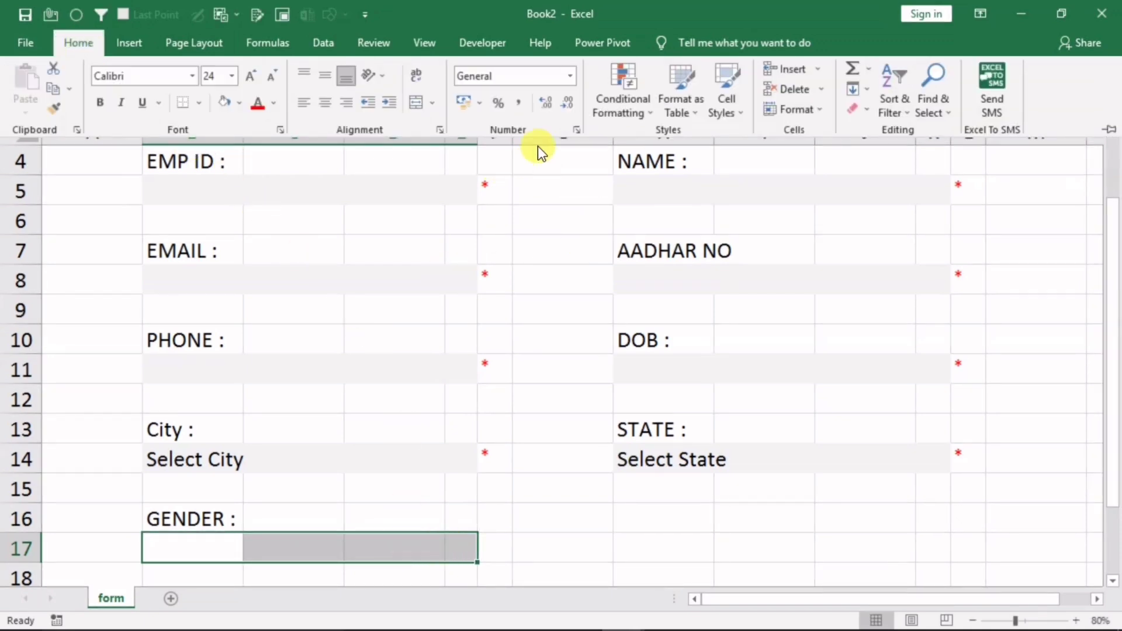
left_click(433, 104)
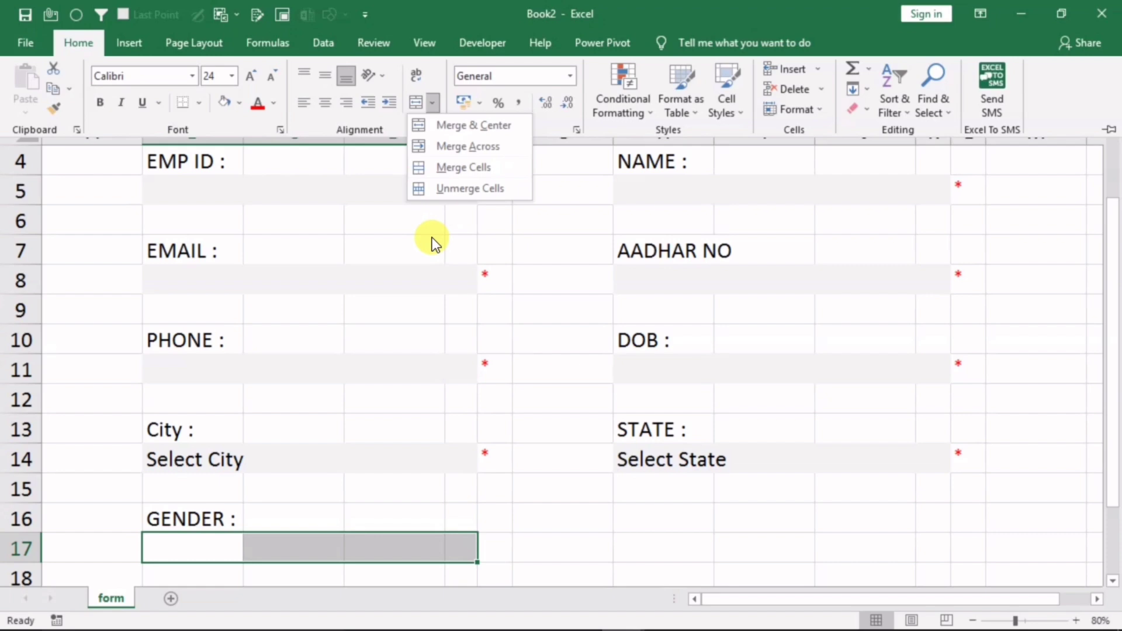
left_click(447, 167)
left_click(209, 545)
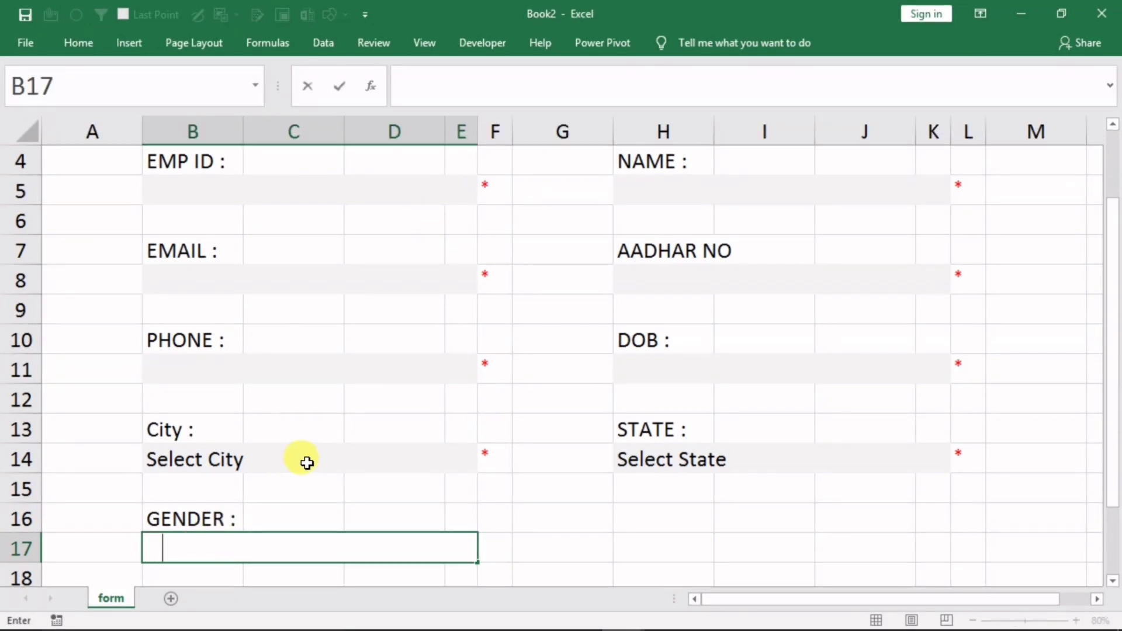
type("Male       ")
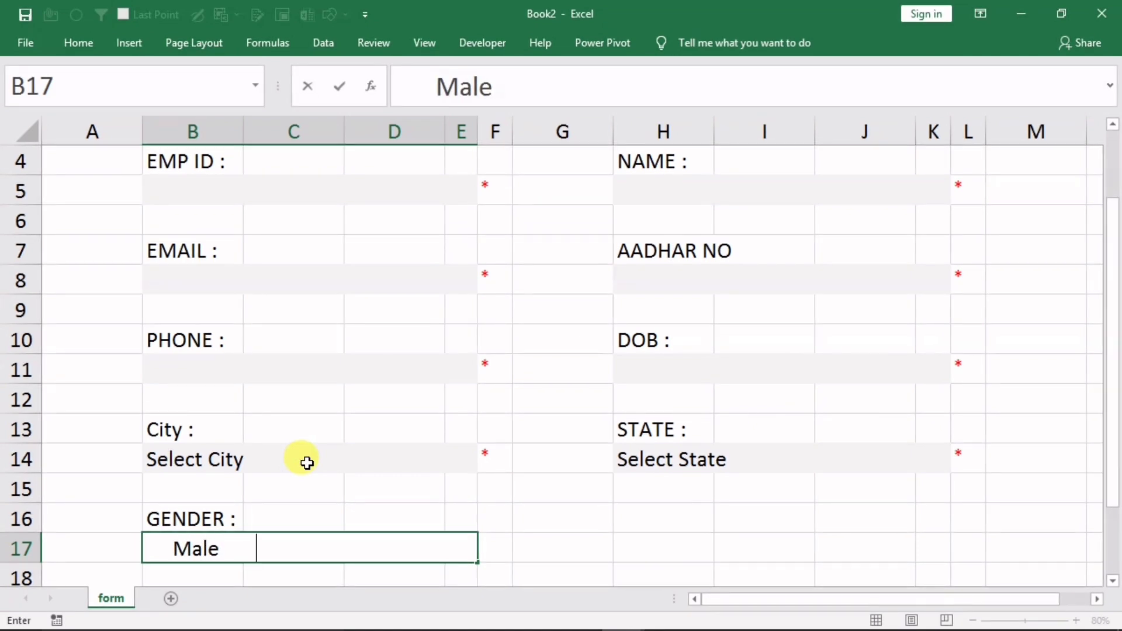
type("    Female")
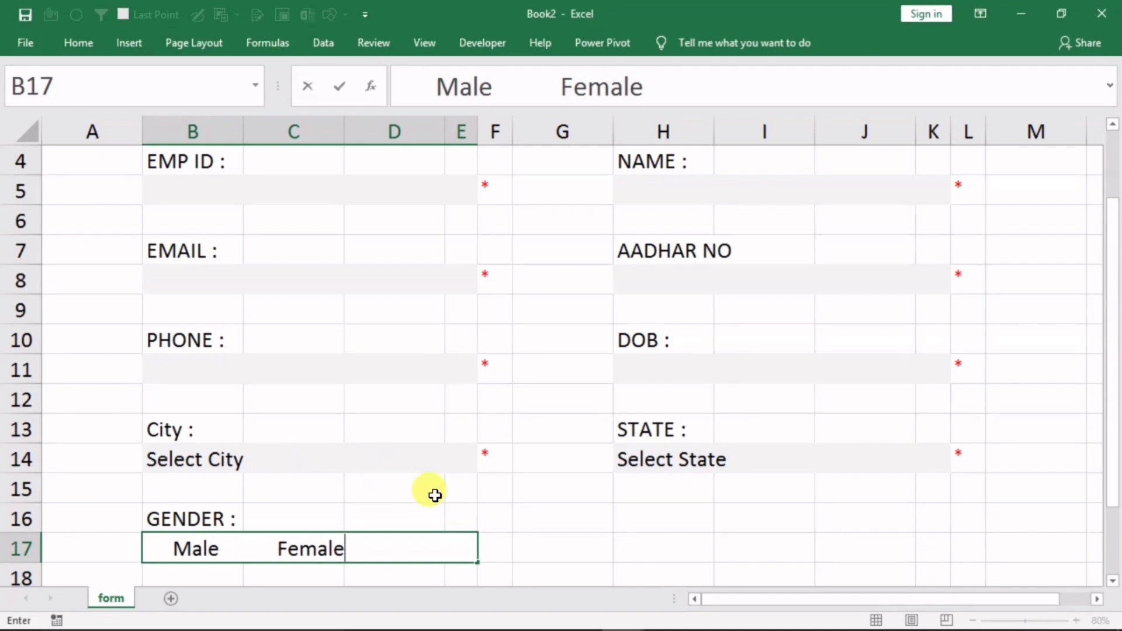
left_click(516, 514)
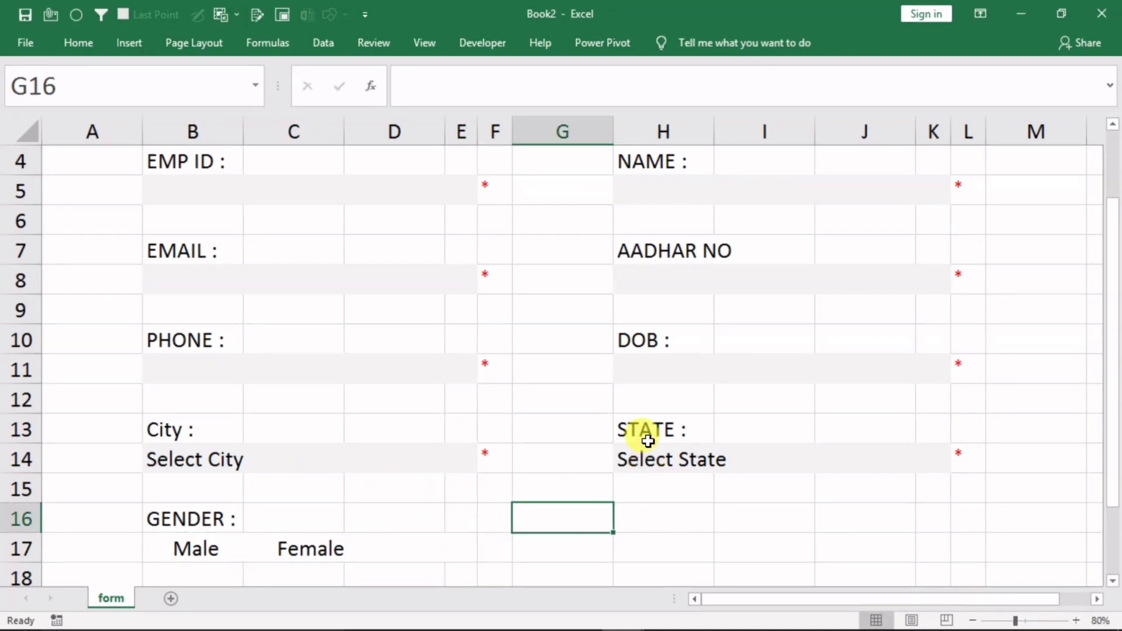
Pick the Option Button form control from the Developer tab's Insert controls
left_click(482, 42)
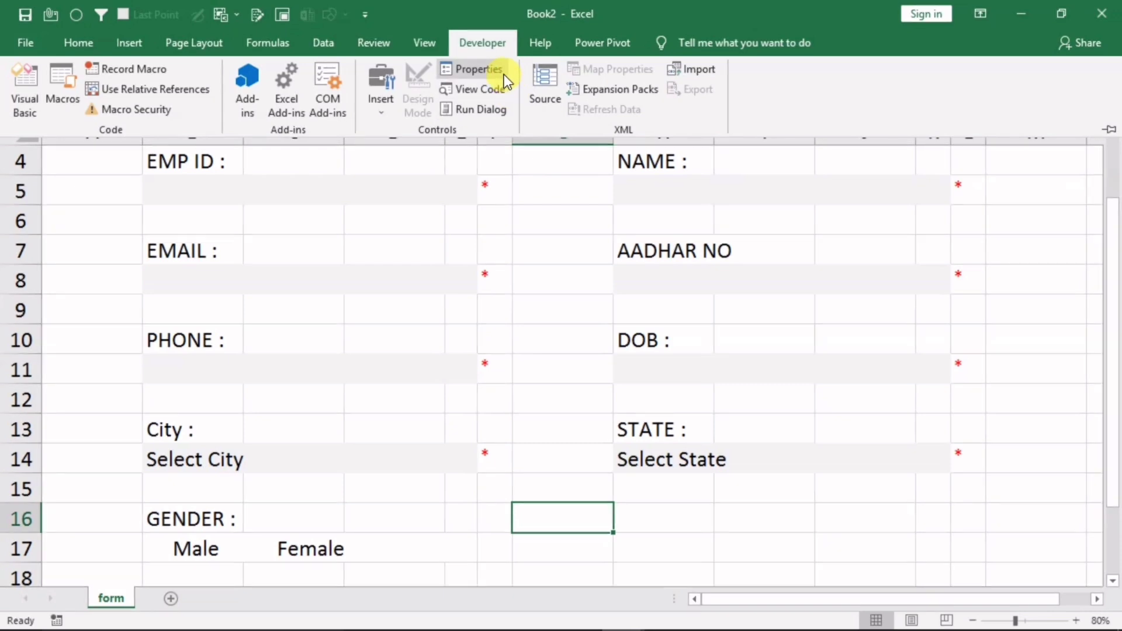
right_click(688, 117)
left_click(745, 168)
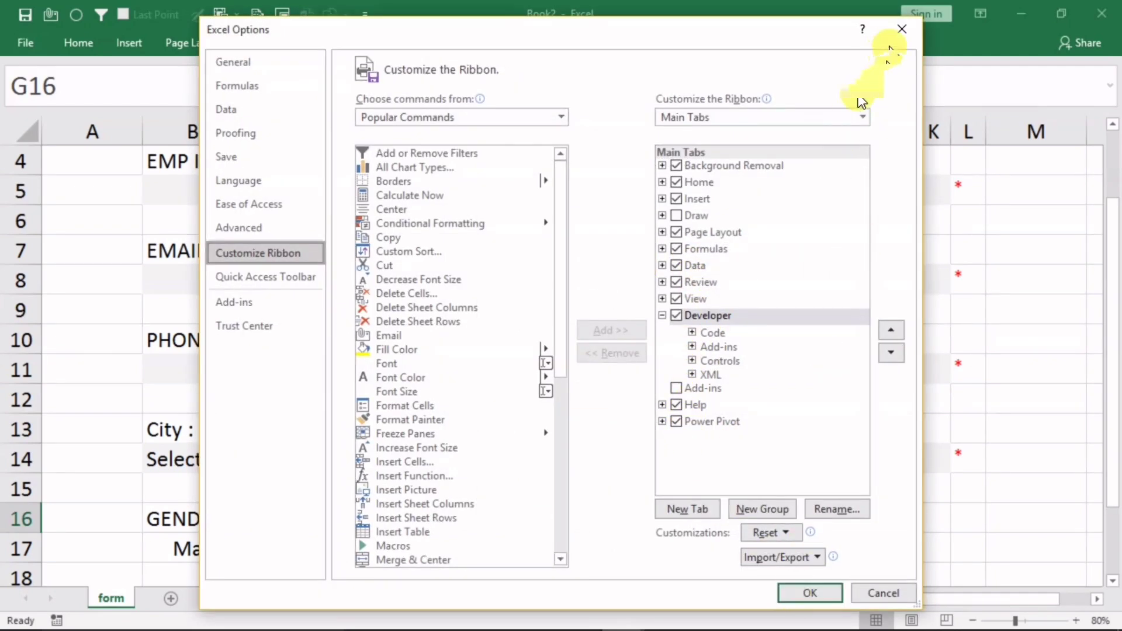
left_click(900, 29)
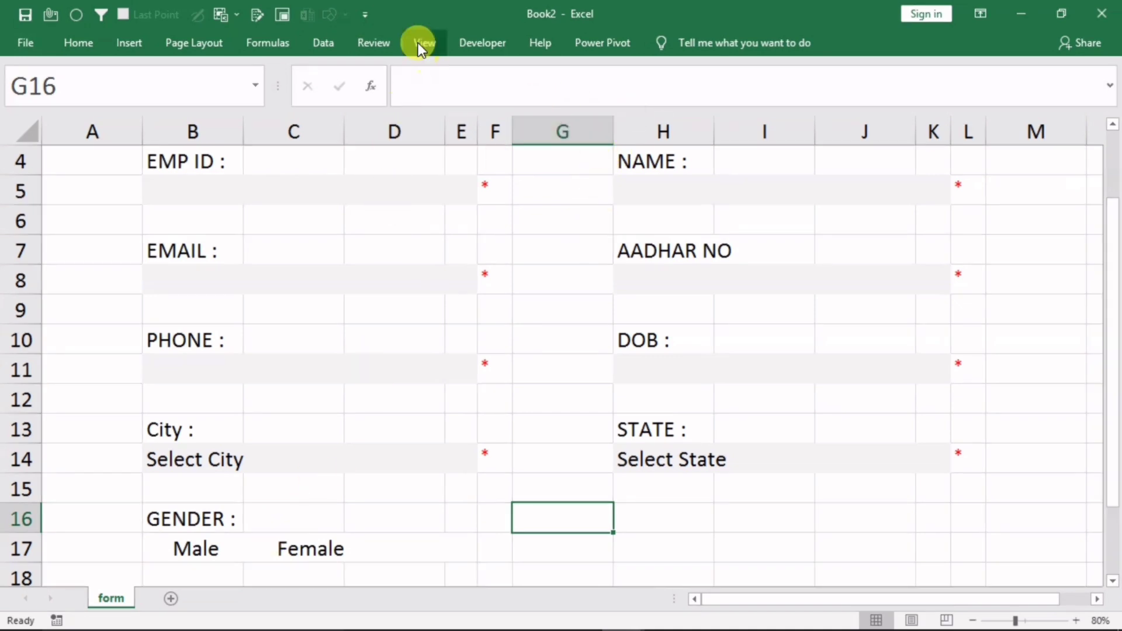
left_click(460, 42)
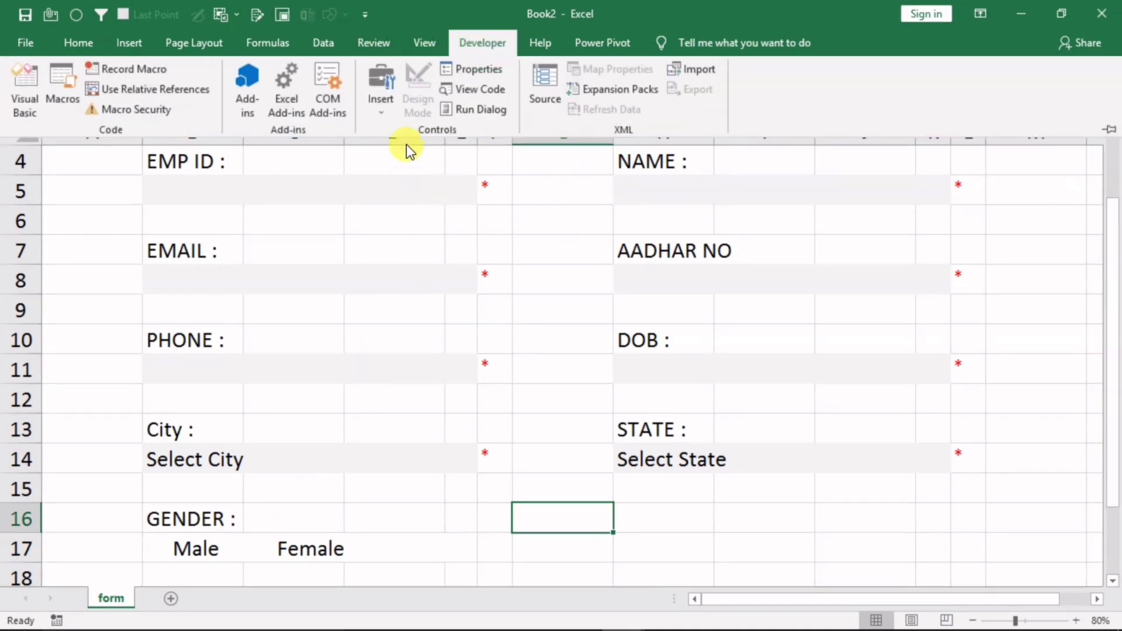
left_click(381, 111)
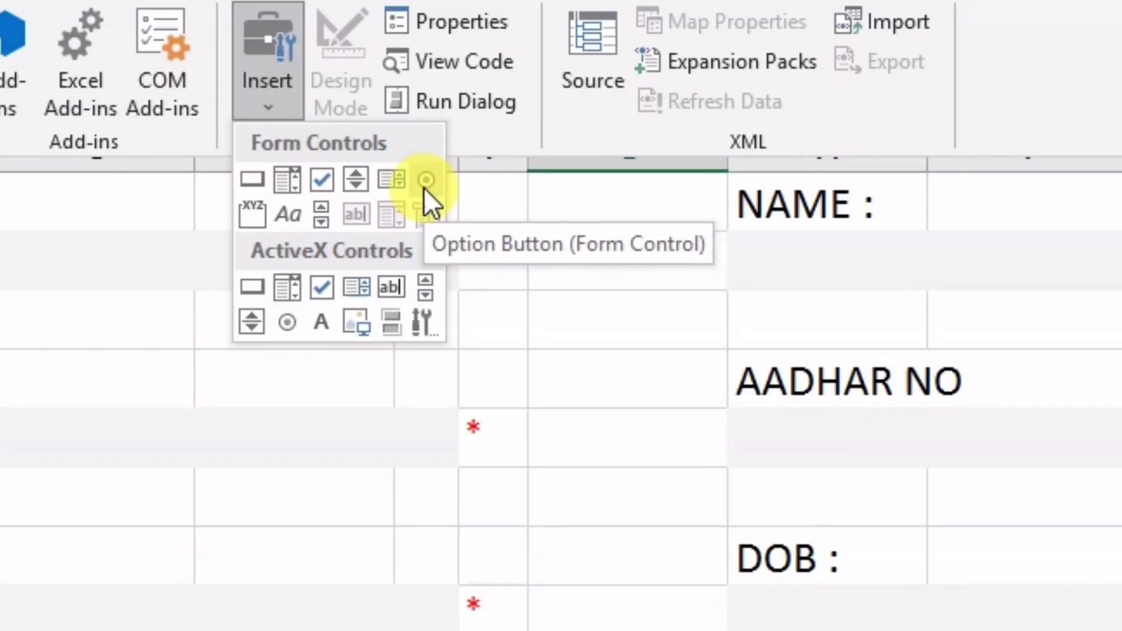
left_click(425, 184)
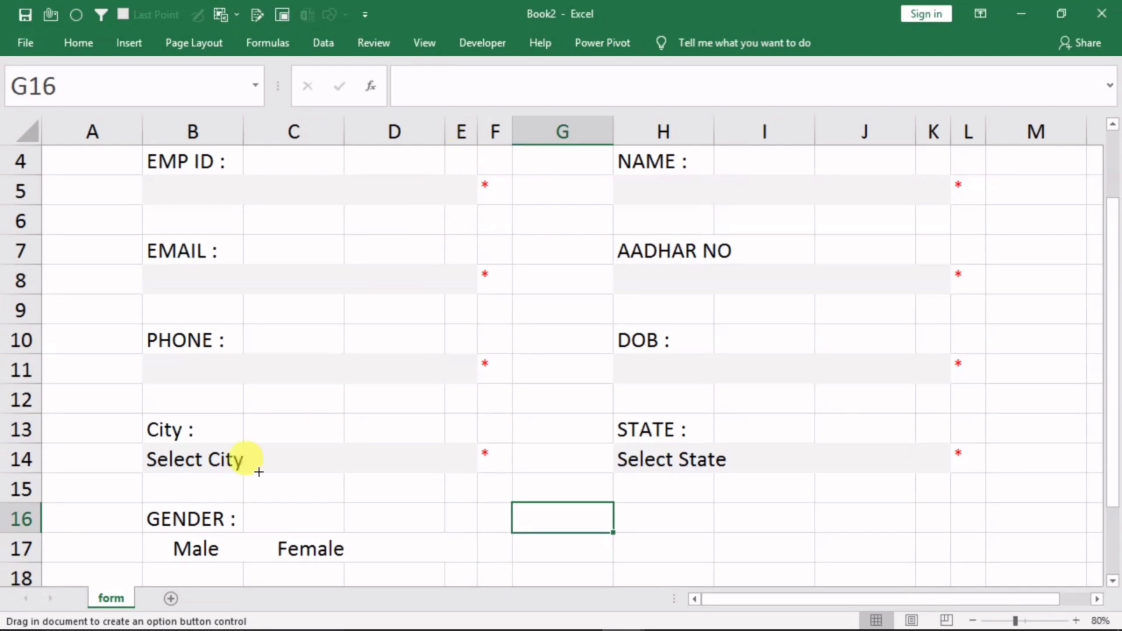
Draw an option button by the gender row, remove its label text, and shrink it
mouse_move(150, 548)
left_mouse_down()
mouse_move(175, 561)
mouse_move(250, 500)
mouse_move(561, 503)
mouse_move(581, 527)
left_mouse_up()
left_click(503, 533)
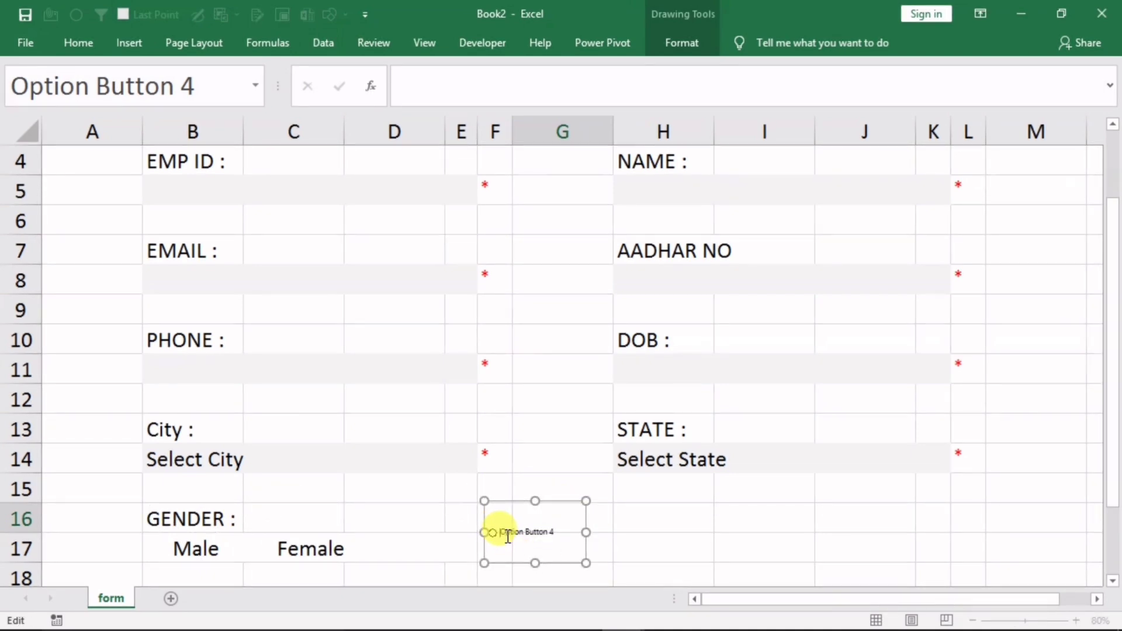
key("Delete")
key("Delete")
key("Delete")
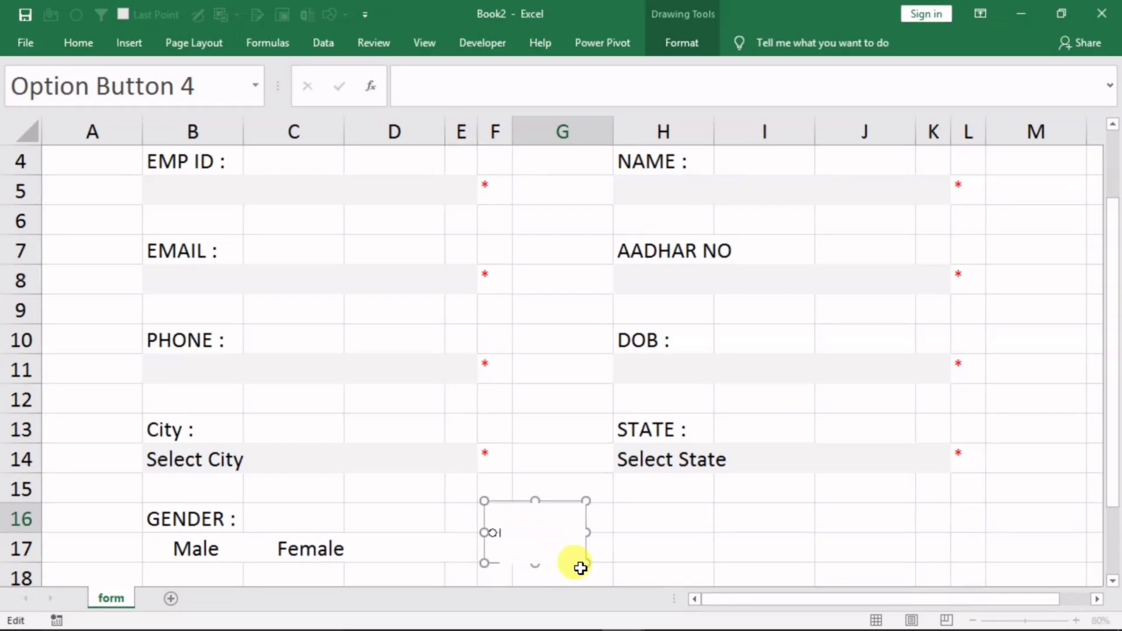
left_click_drag(583, 567, 105, 594)
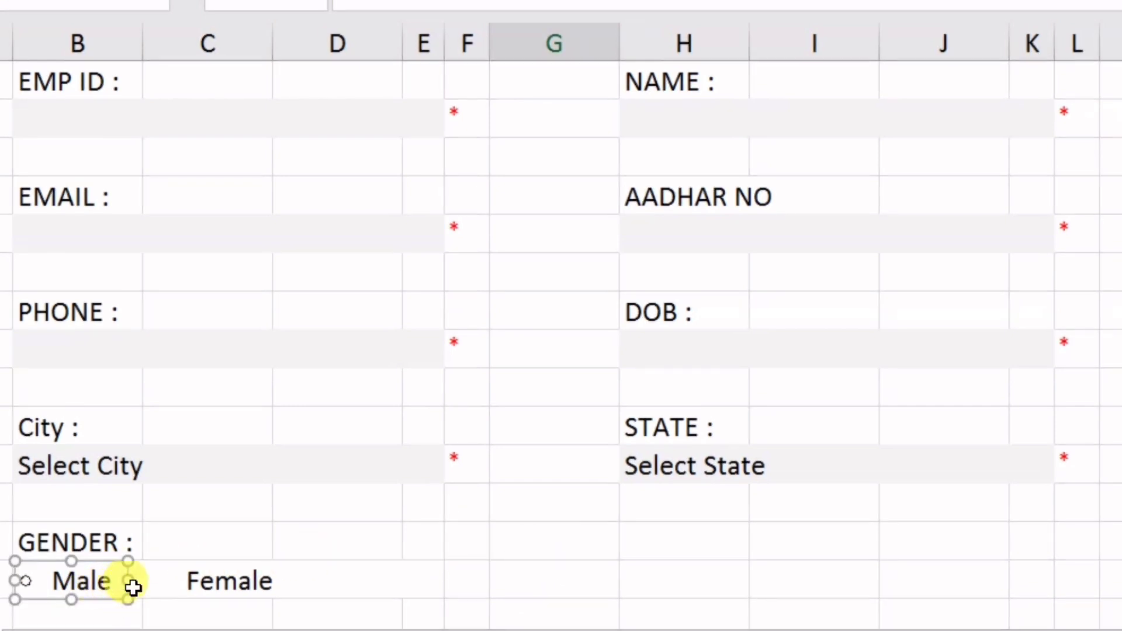
left_click(504, 552)
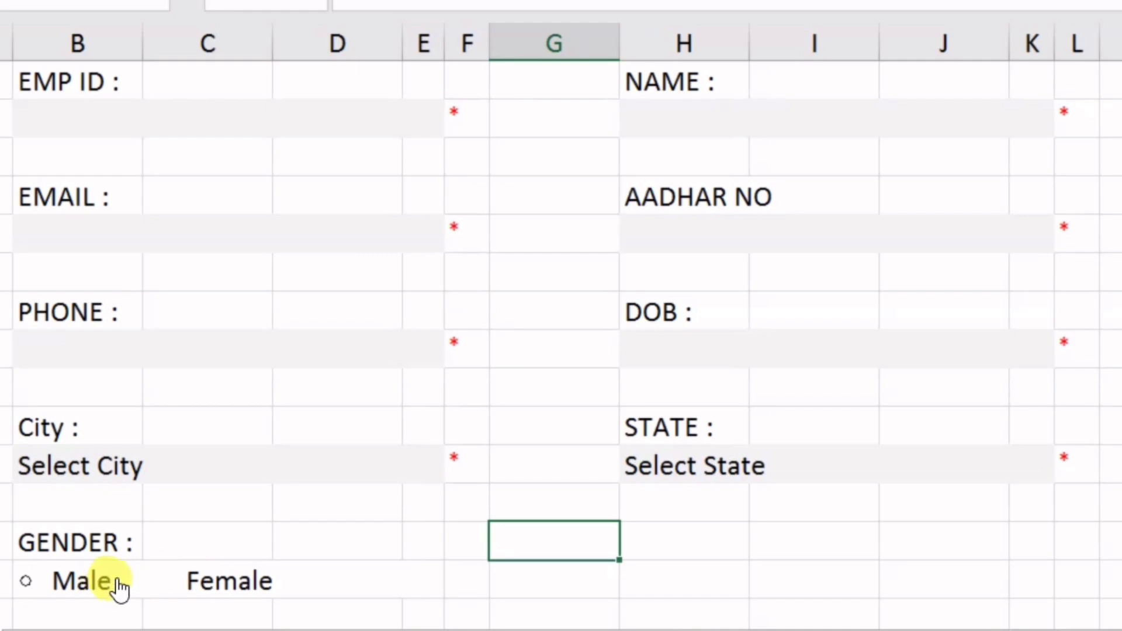
Trim the leading spaces before Male in the merged gender cell
left_click(337, 581)
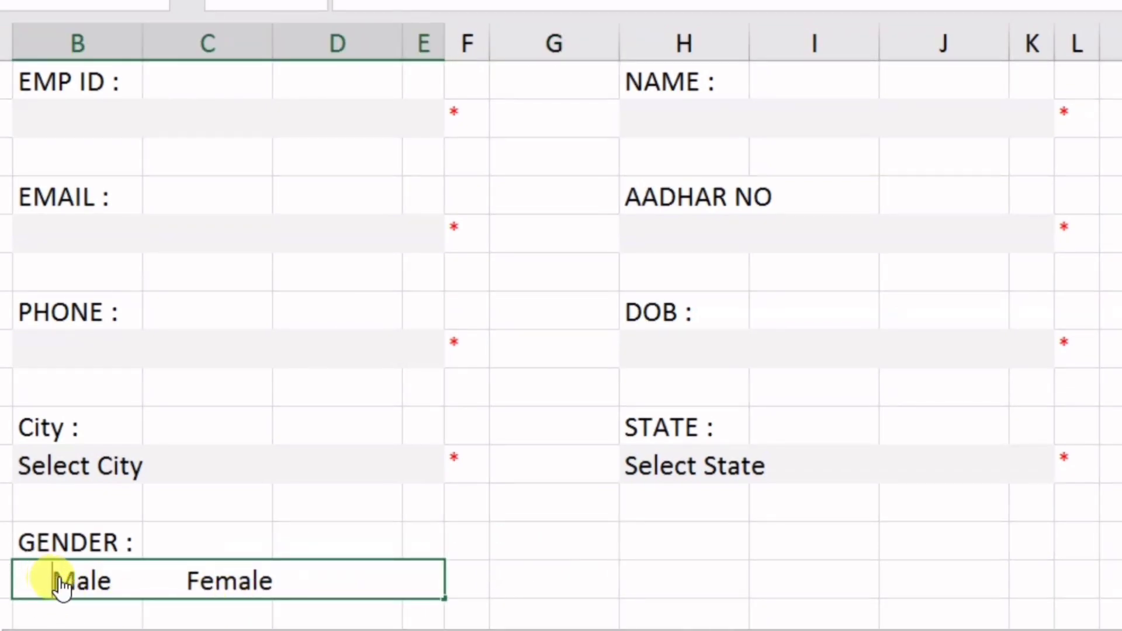
key("BackSpace")
key("BackSpace")
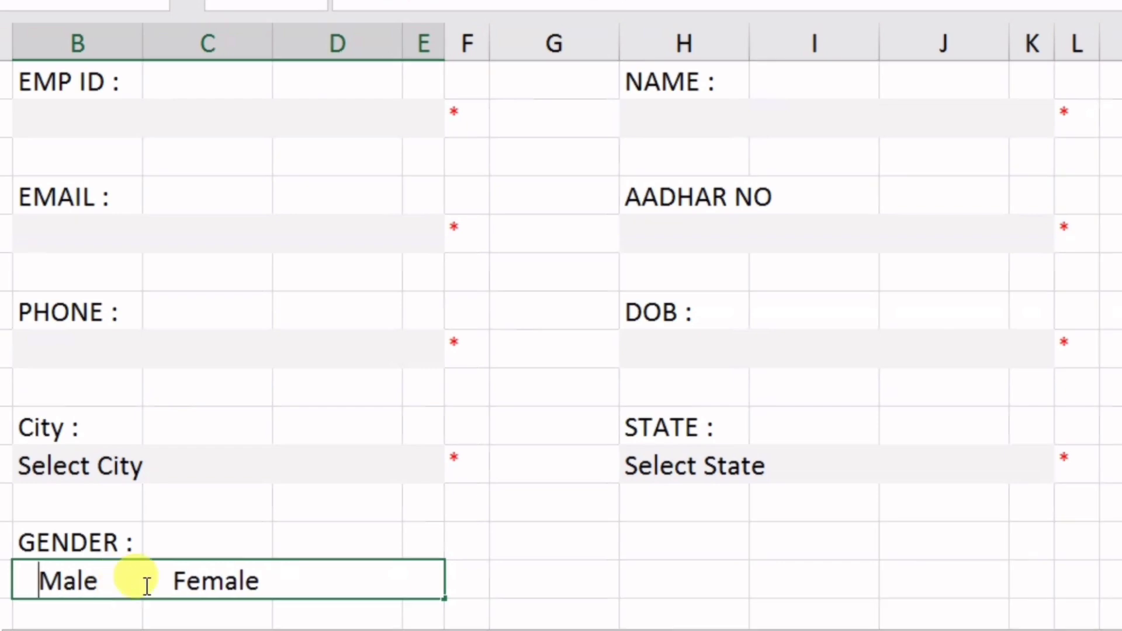
key("Return")
left_click(501, 570)
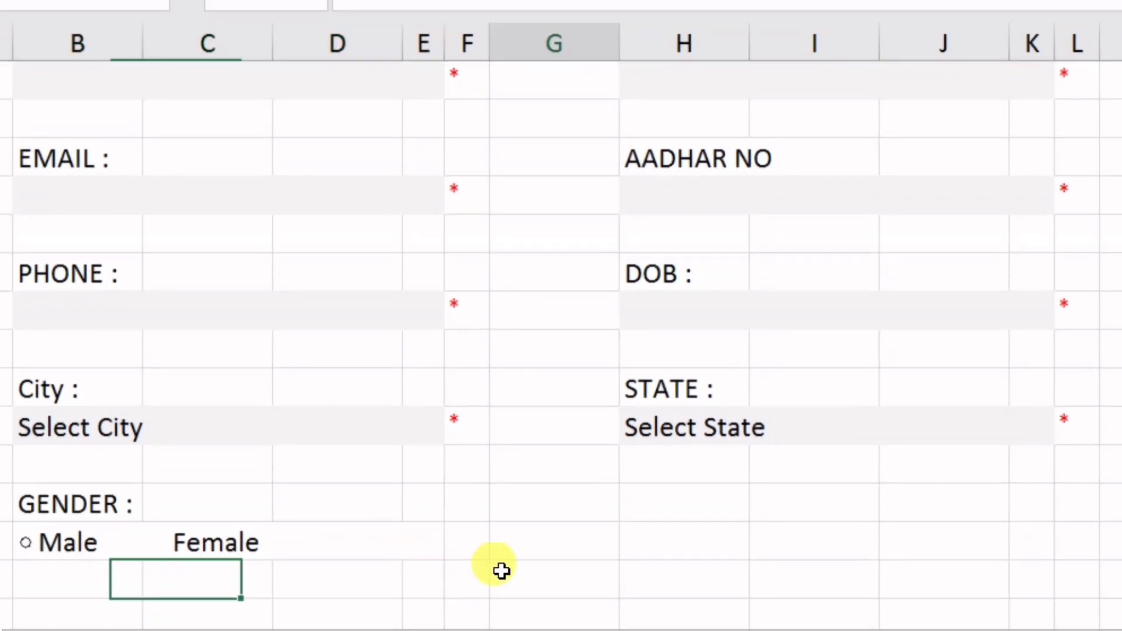
Size the Male option button, duplicate it with Ctrl+D, and place the copy before Female
left_click(36, 544, "ctrl")
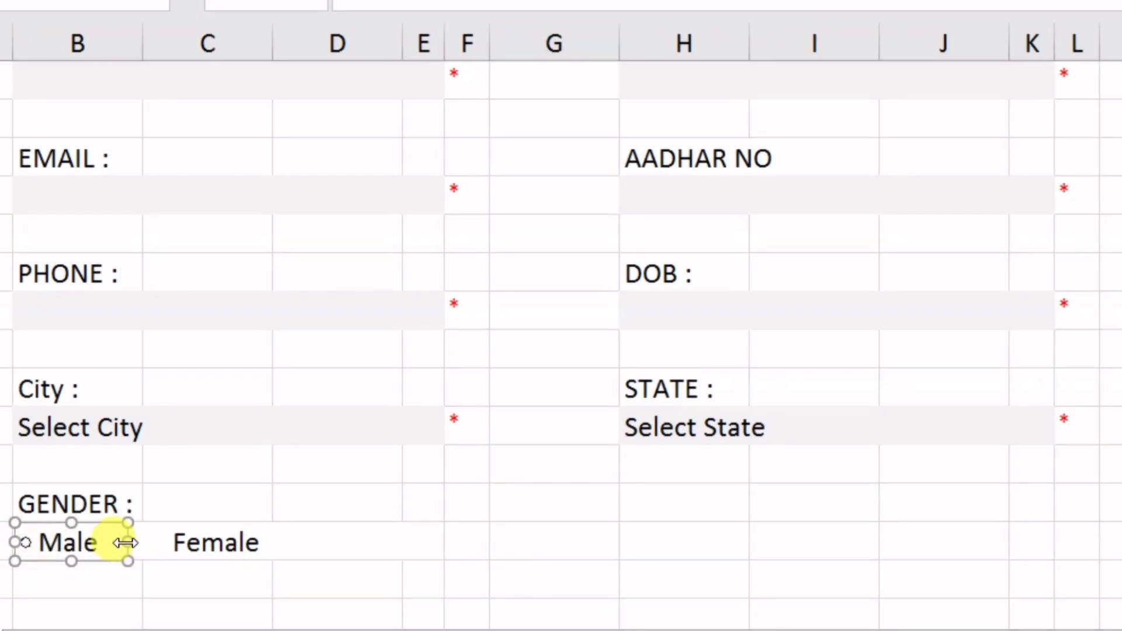
mouse_move(126, 543)
left_mouse_down()
mouse_move(25, 541)
mouse_move(105, 542)
left_mouse_up()
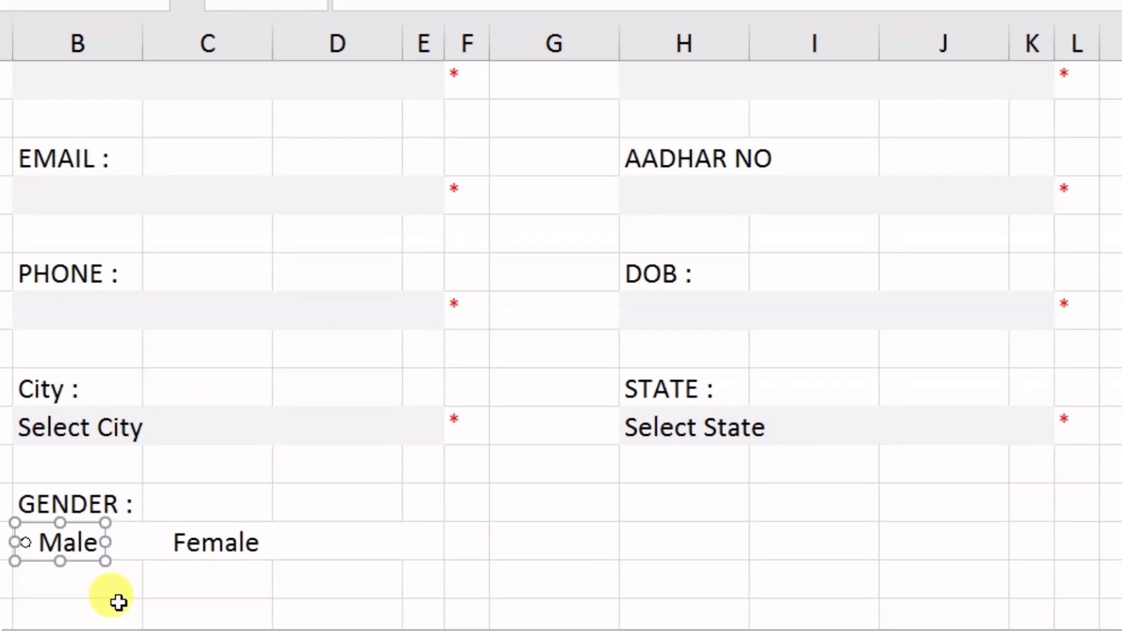
key("ctrl+d")
left_click_drag(62, 577, 219, 561)
left_click(241, 543)
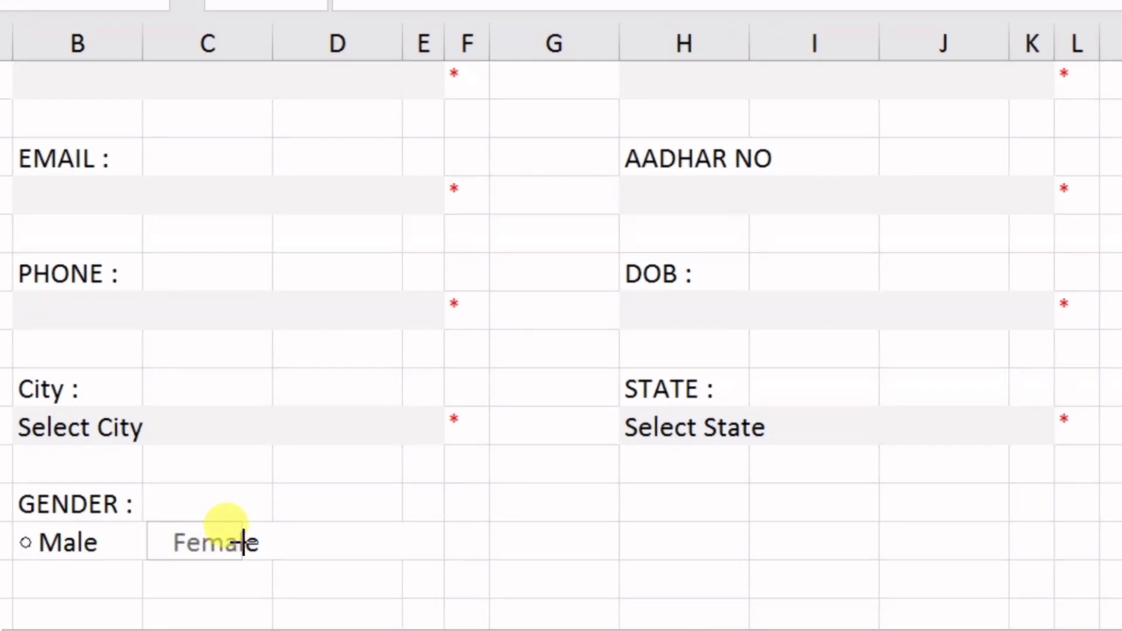
key("Escape")
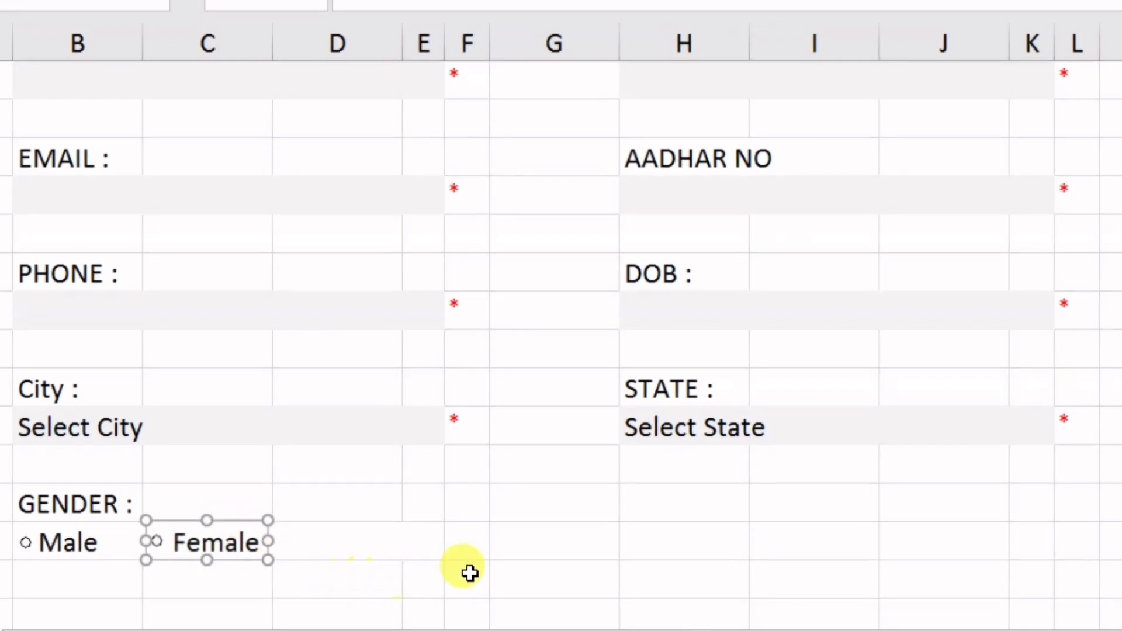
left_click(468, 573)
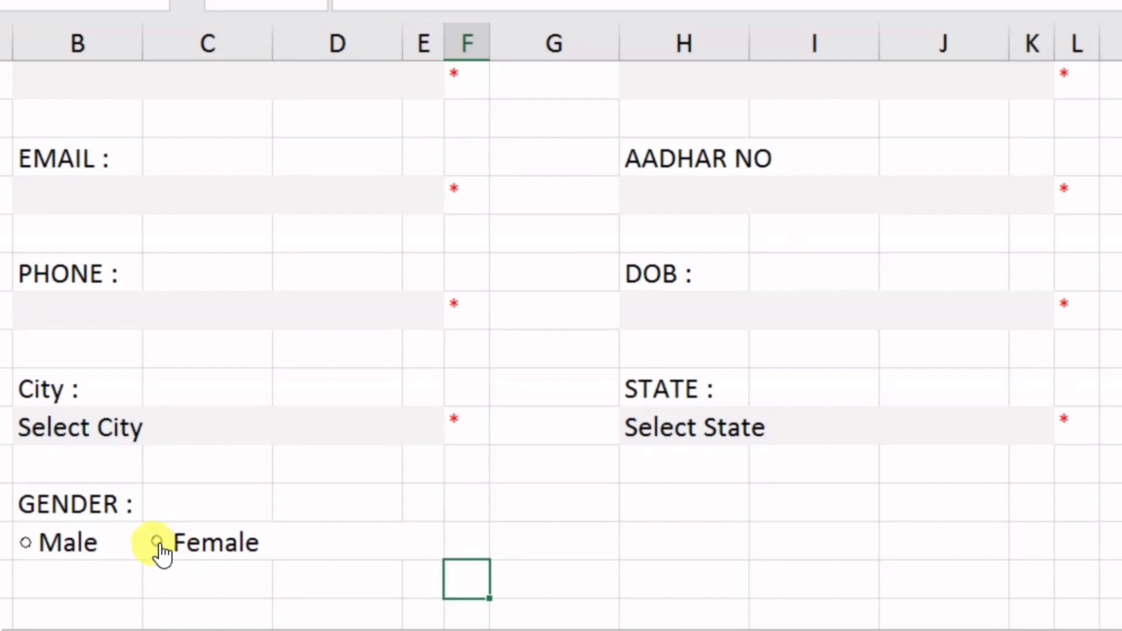
left_click(178, 542, "ctrl")
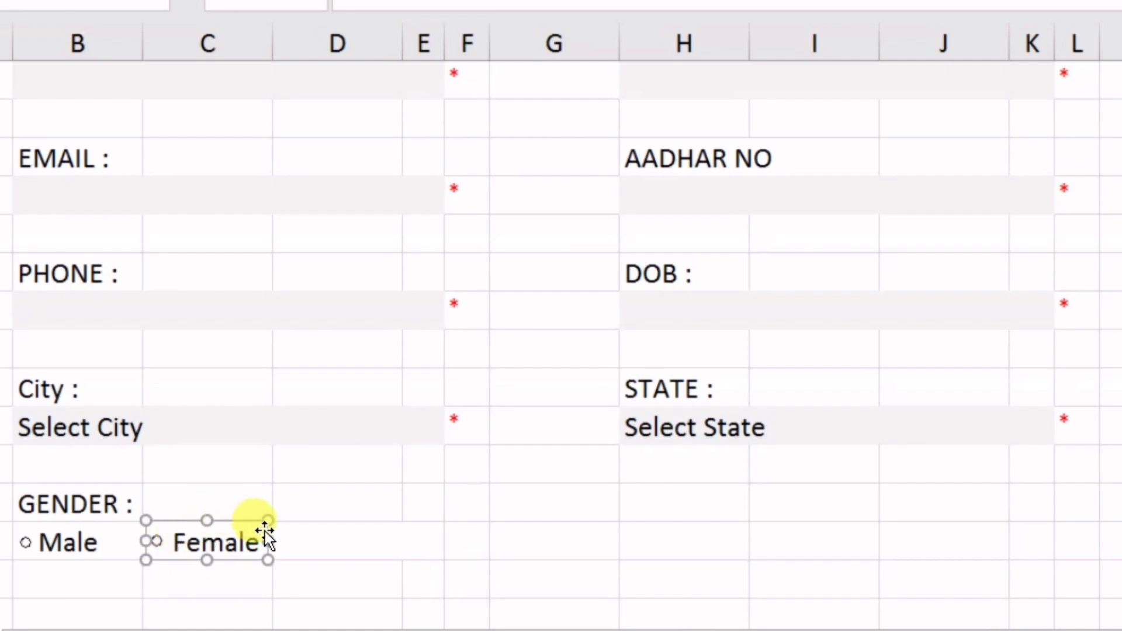
key("Down")
key("Down")
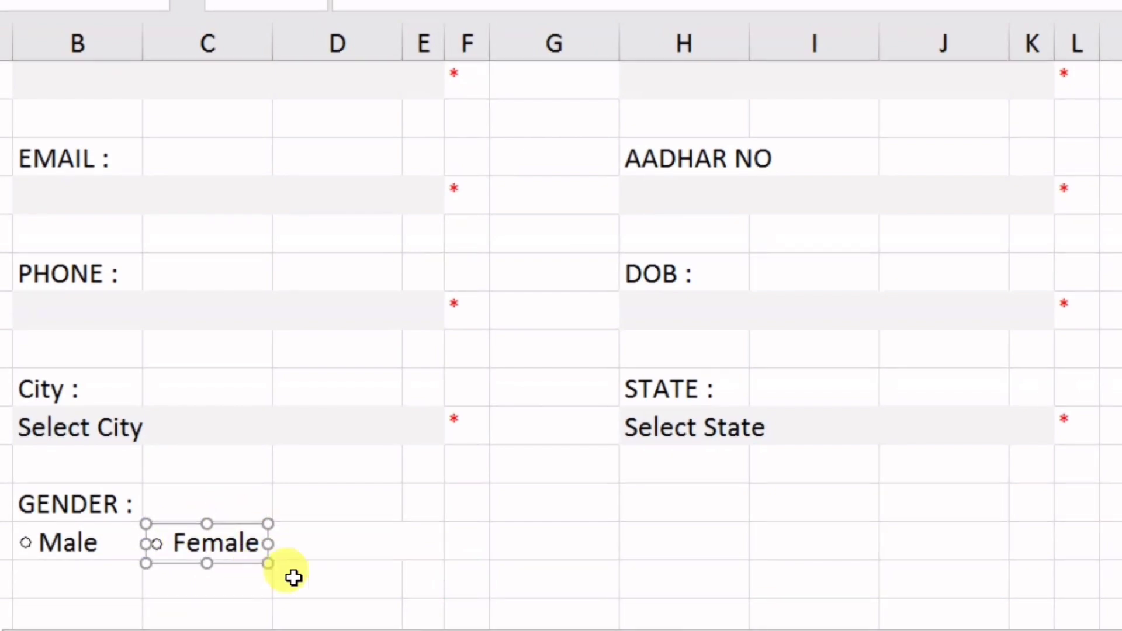
left_click(405, 581)
Test the Male and Female option buttons, leaving Female selected
left_click(67, 545)
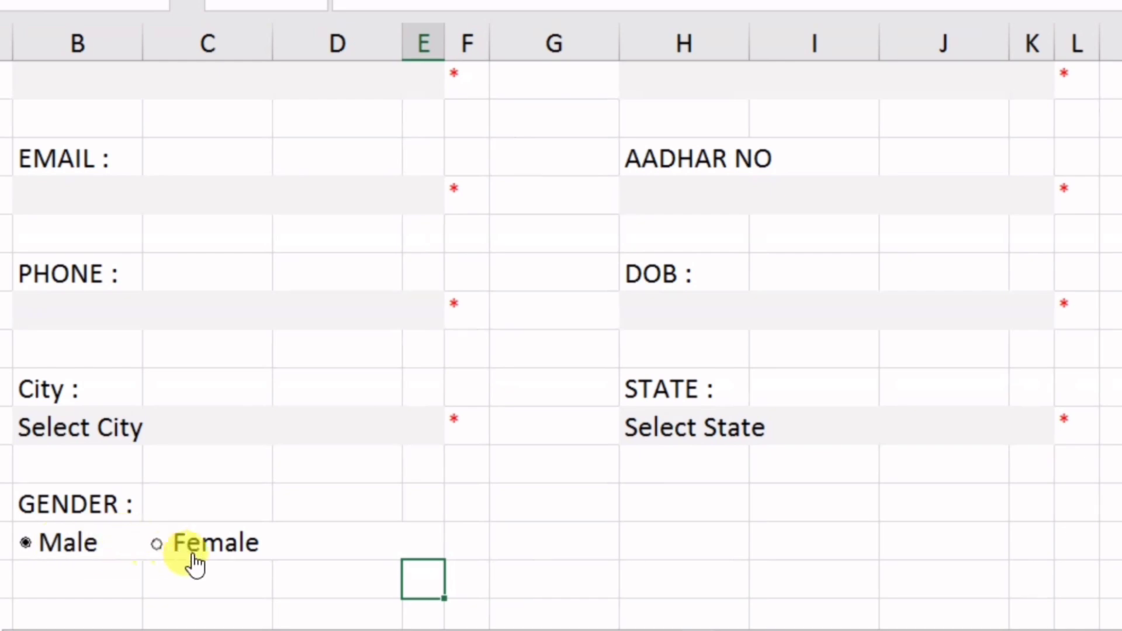
left_click(203, 550)
left_click(66, 546)
left_click(85, 549)
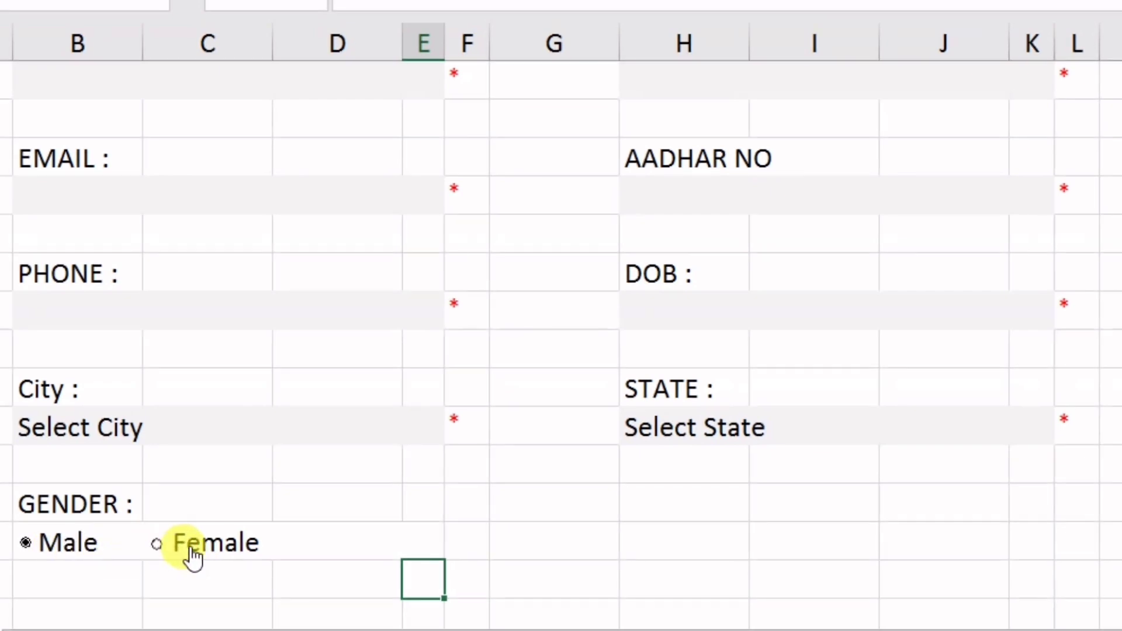
left_click(188, 555)
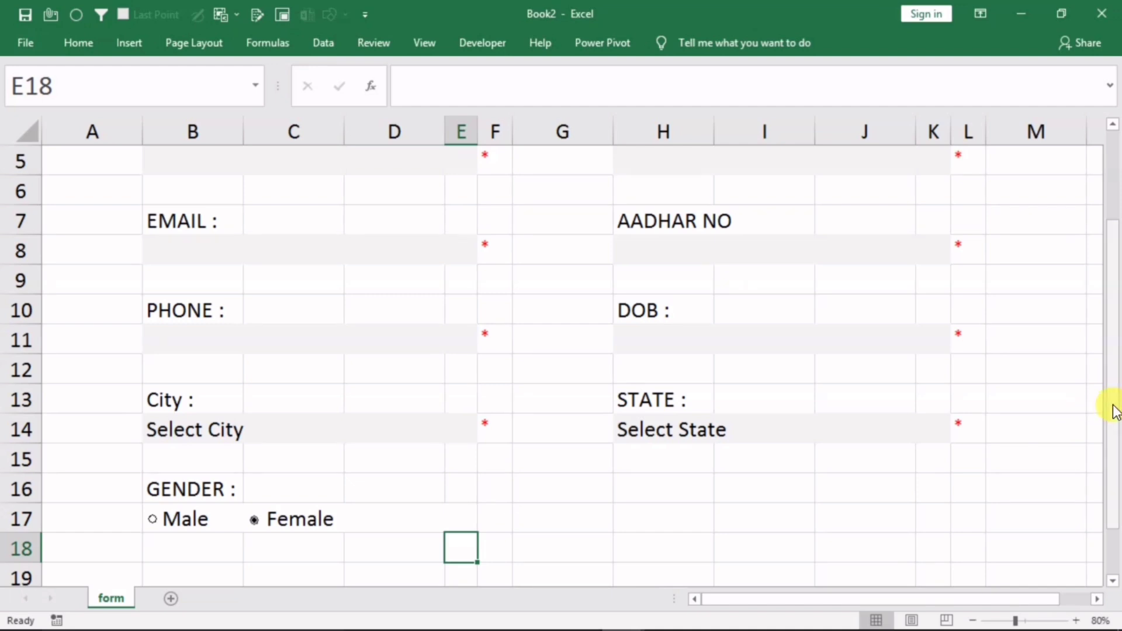
Copy the PHONE block B10:F11 to B19 and relabel it 'JOINING DATE :'
left_click_drag(1110, 408, 1114, 457)
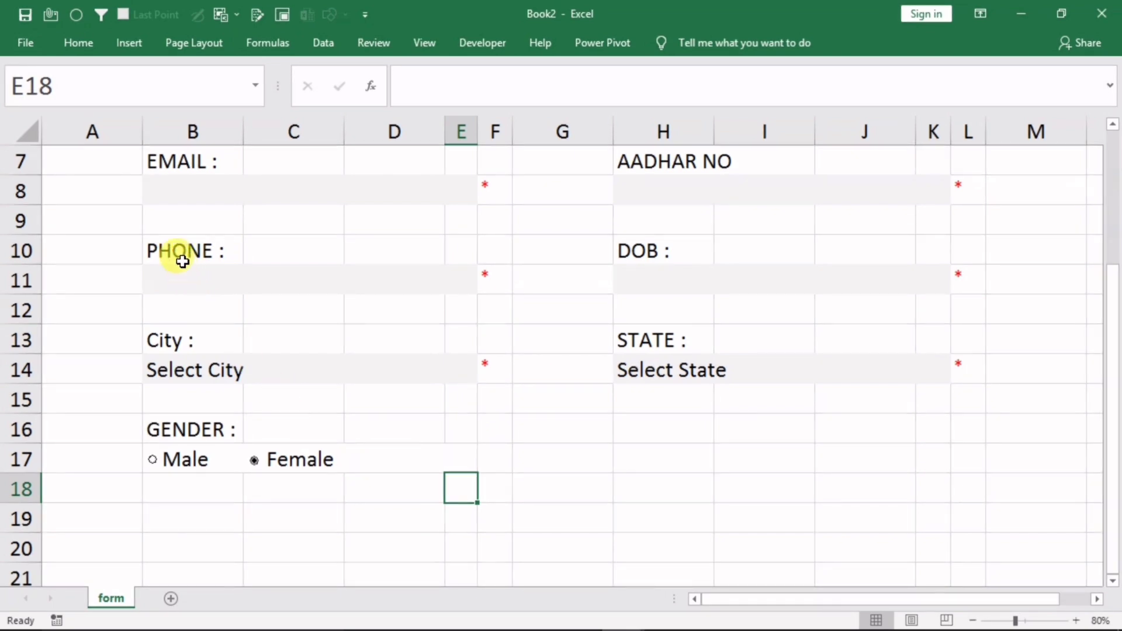
left_click_drag(180, 253, 483, 278)
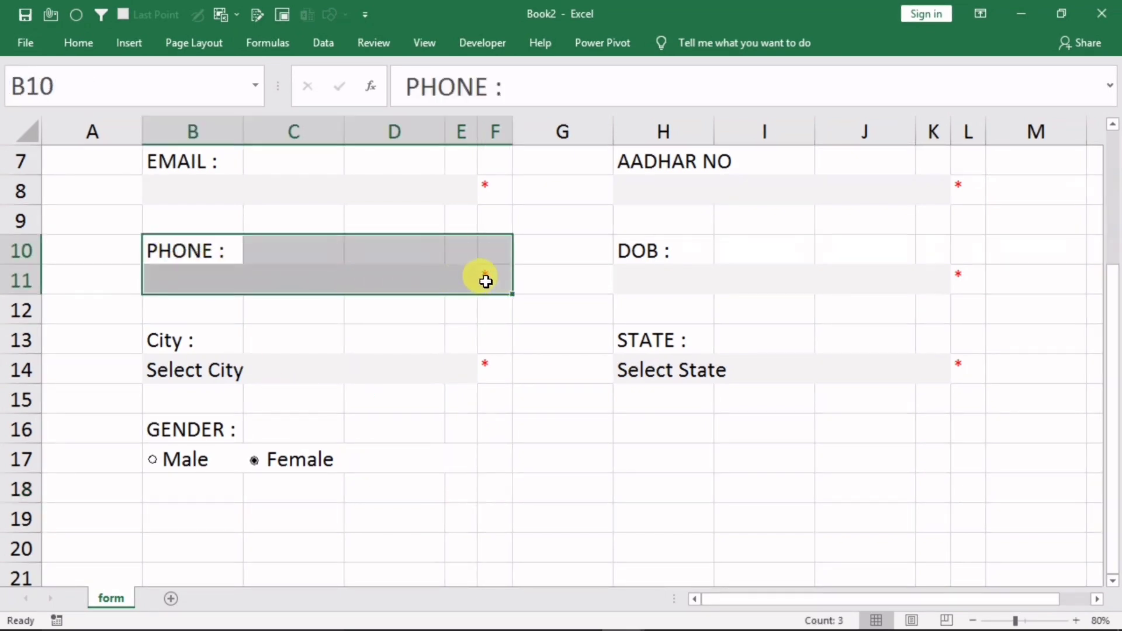
key("ctrl+c")
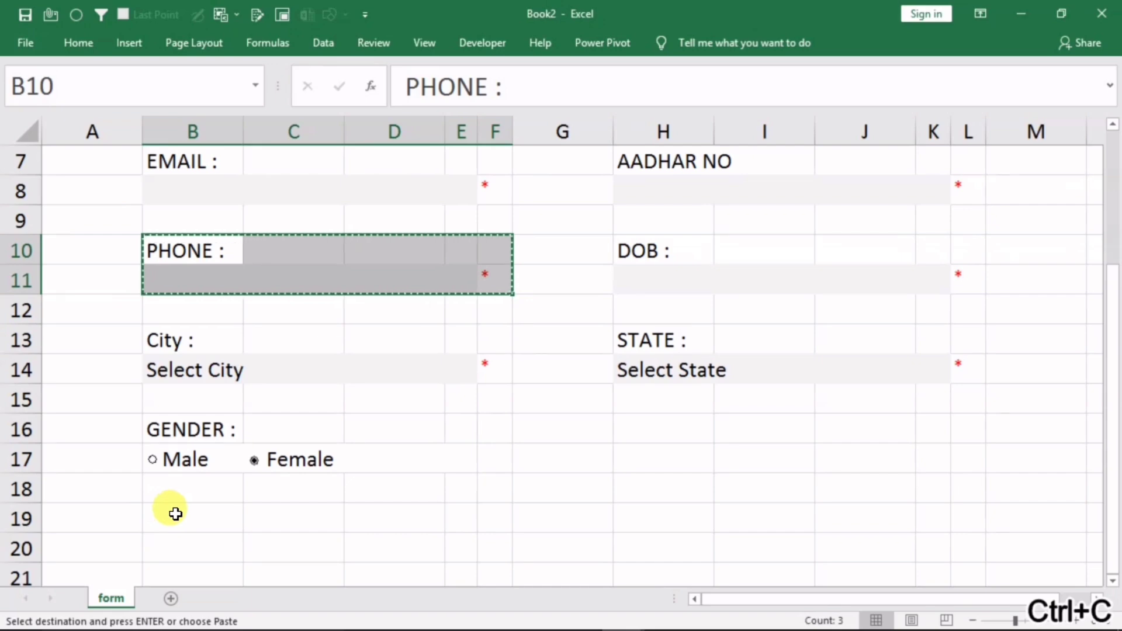
left_click(174, 511)
key("ctrl+v")
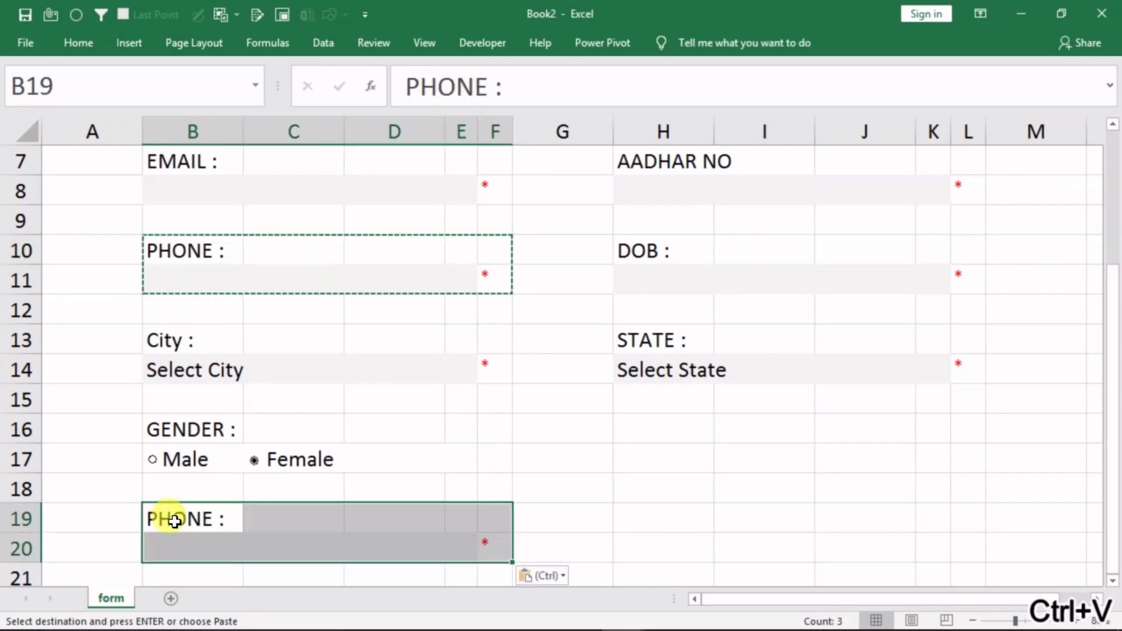
left_click(167, 517)
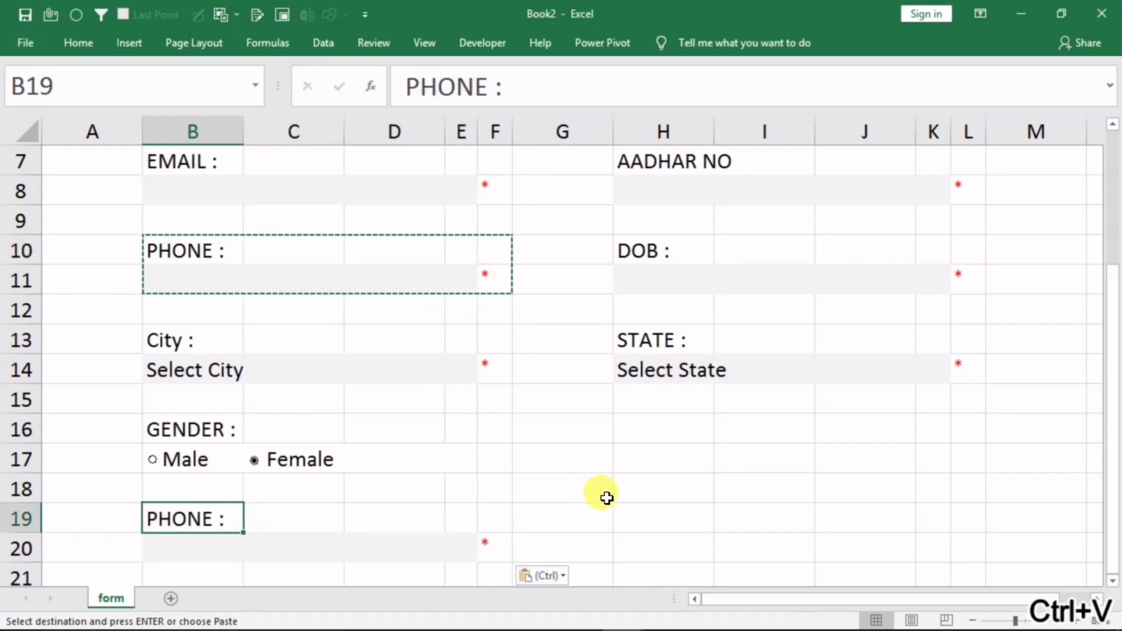
type("JOINING DAT")
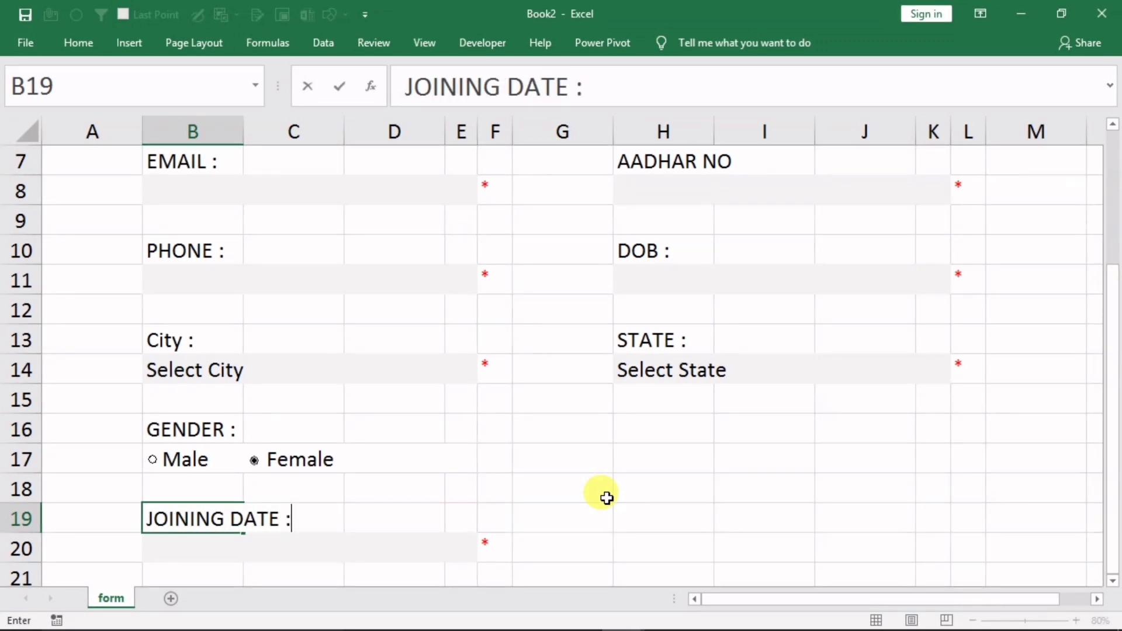
left_click(606, 497)
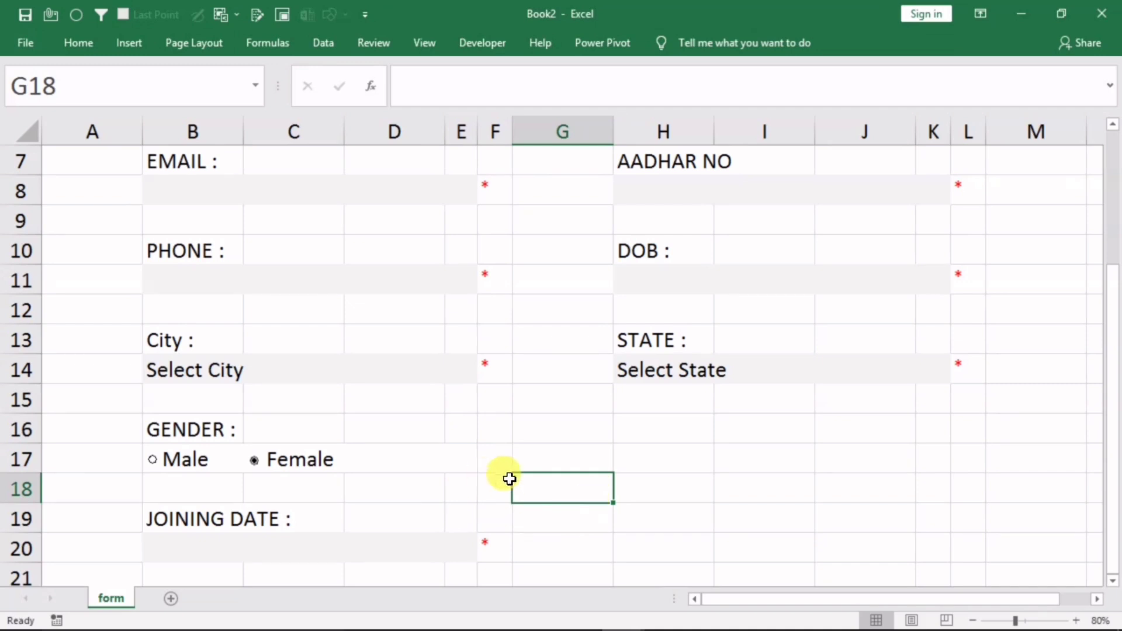
left_click(430, 456)
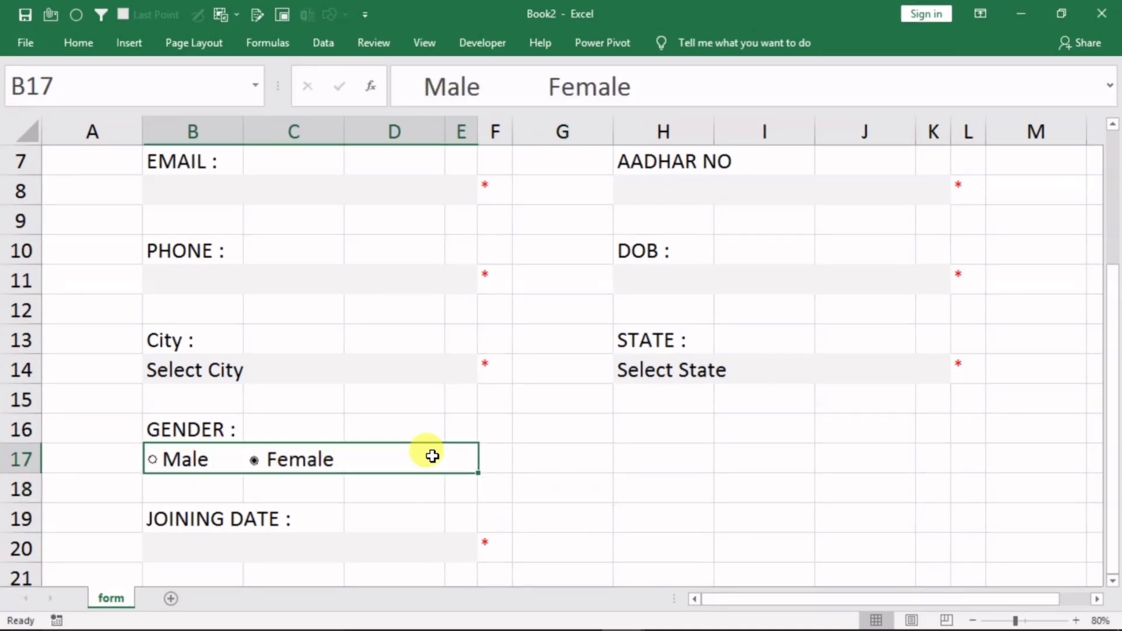
Merge H16:K16 and enter 'Terms & Conditions' in the merged cell
left_click(88, 45)
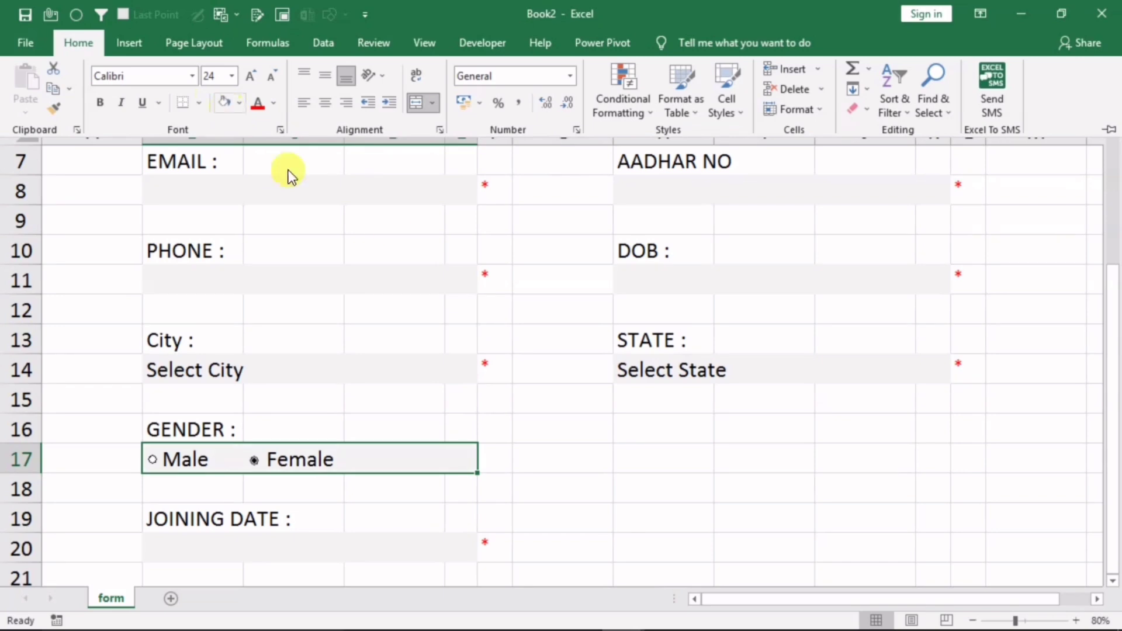
left_click(695, 468)
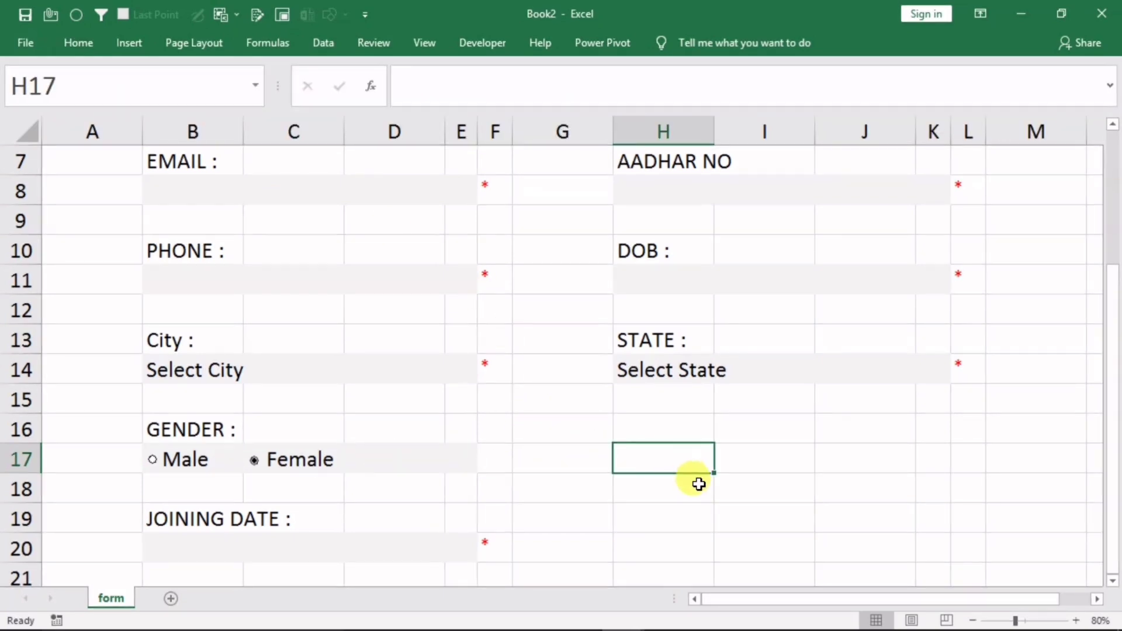
left_click(973, 620)
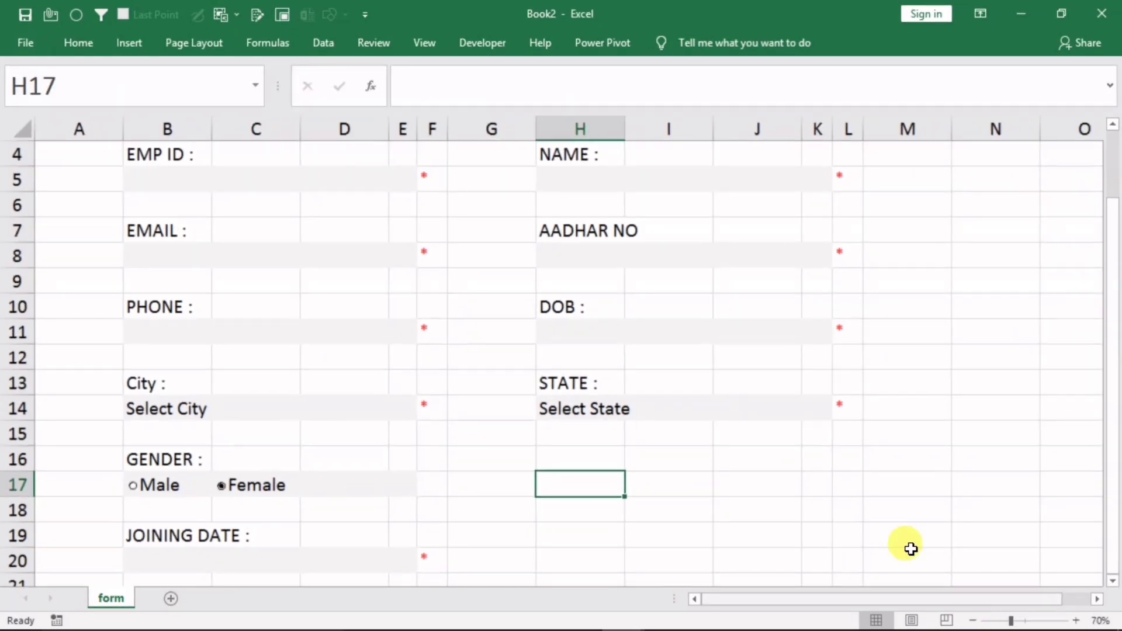
left_click_drag(1113, 301, 554, 496)
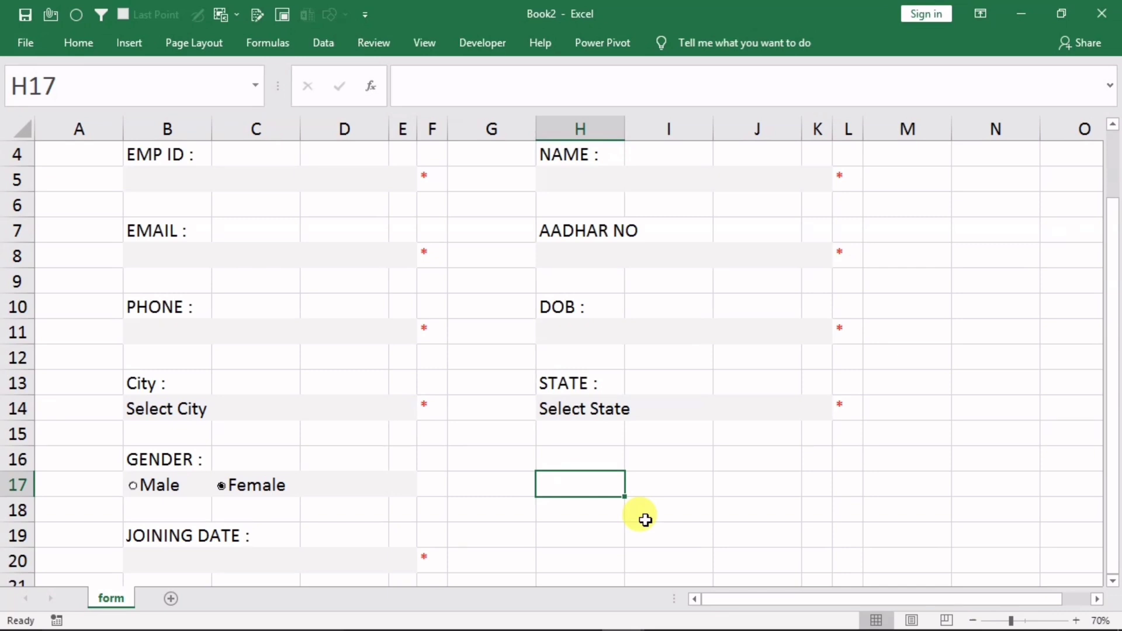
left_click(642, 485)
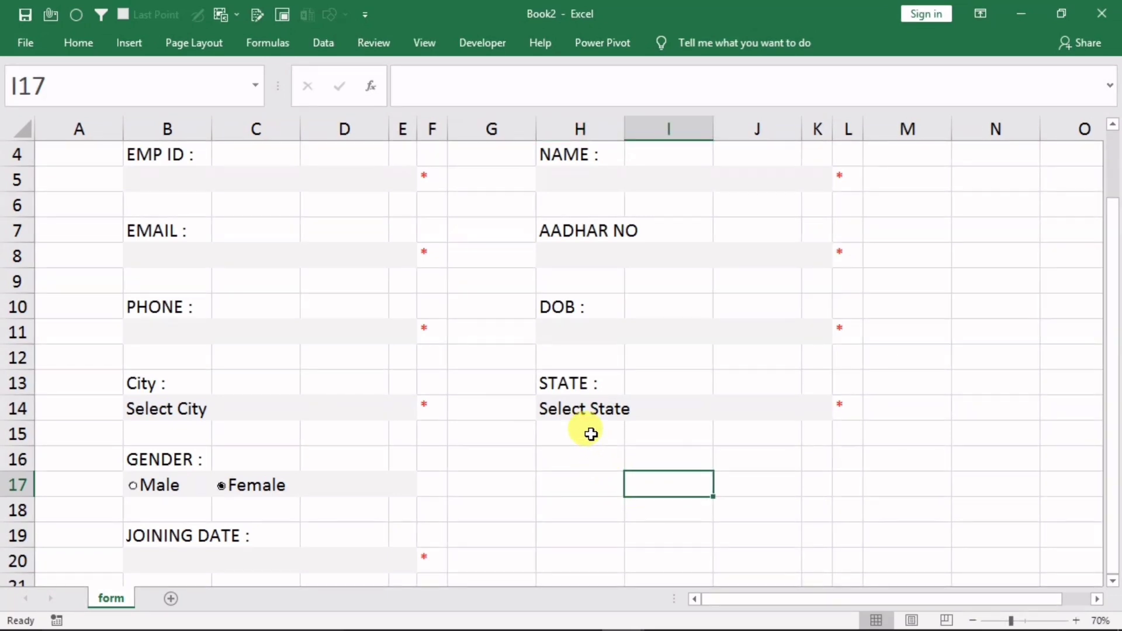
left_click_drag(558, 460, 812, 464)
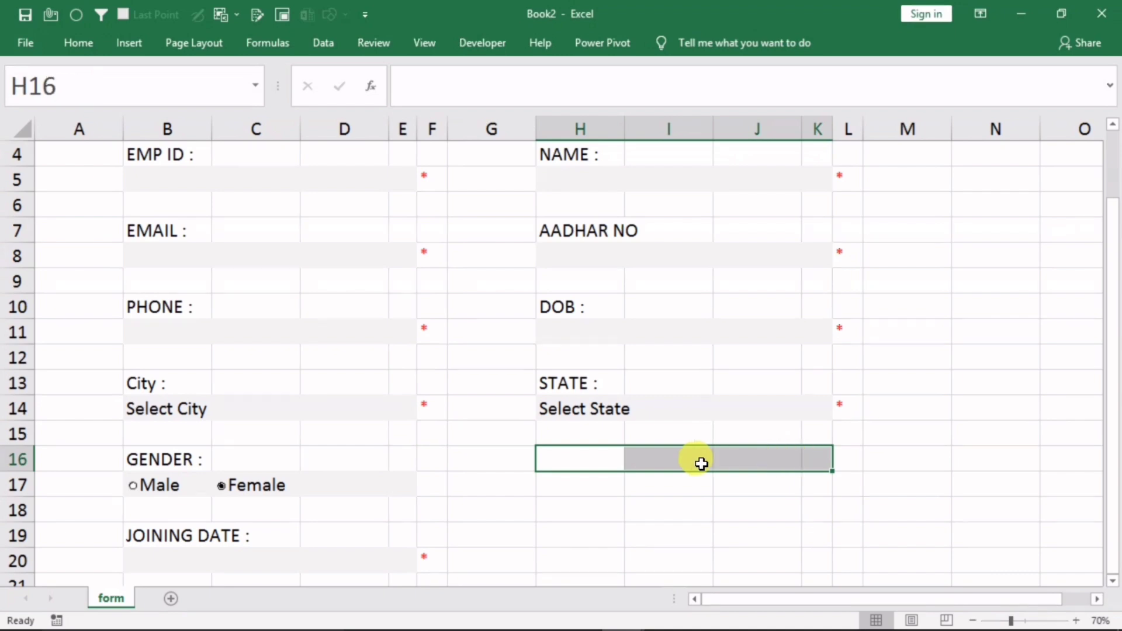
left_click(75, 43)
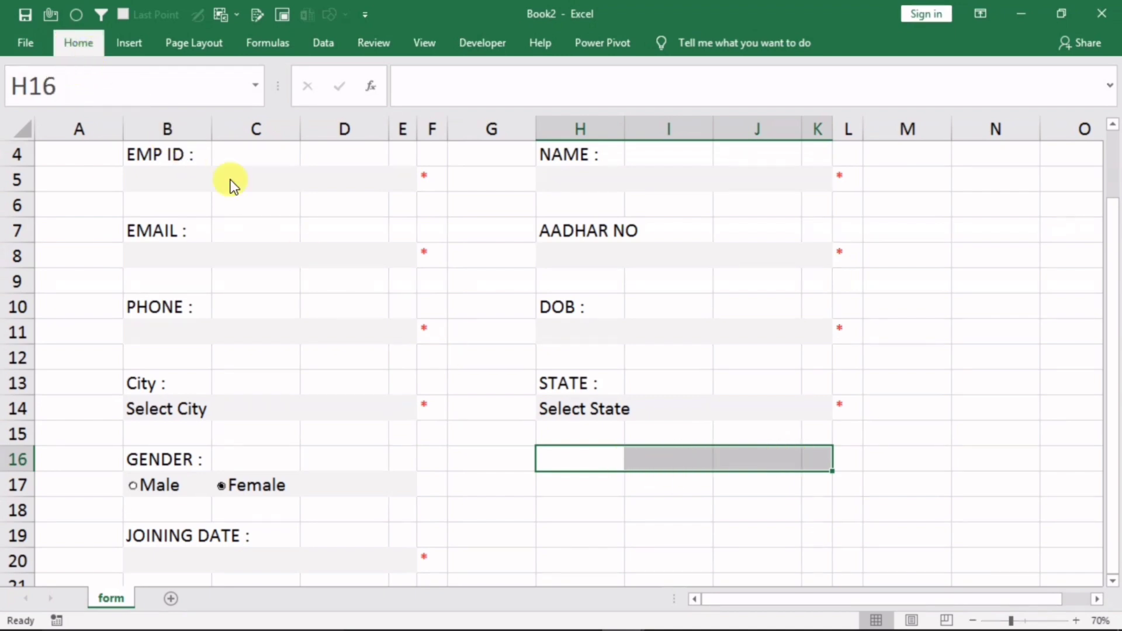
left_click(421, 104)
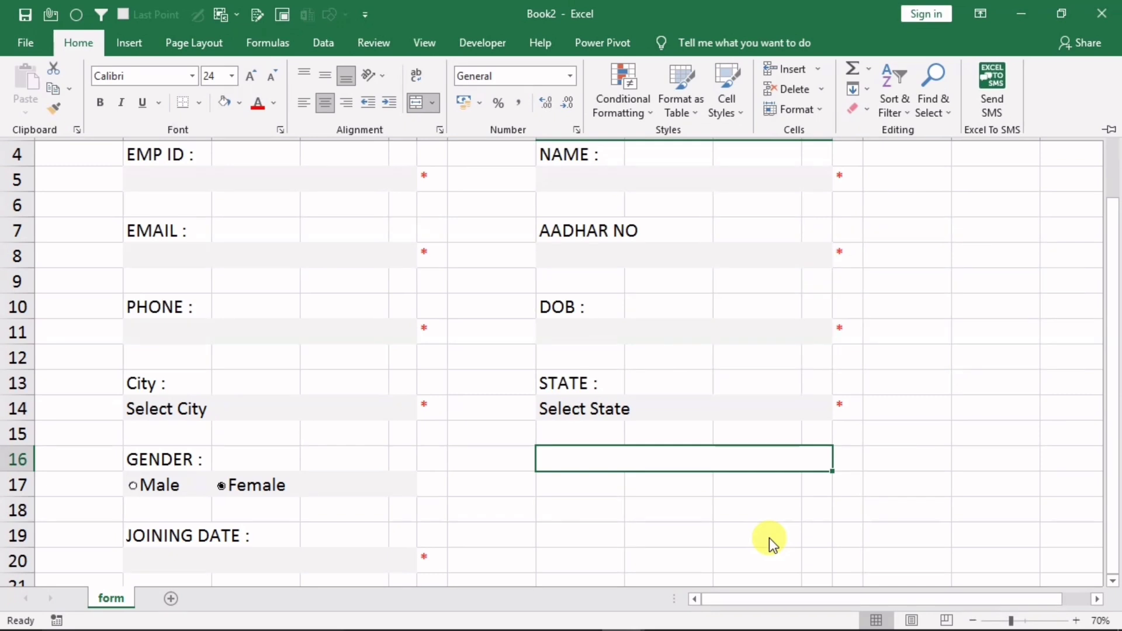
left_click(647, 458)
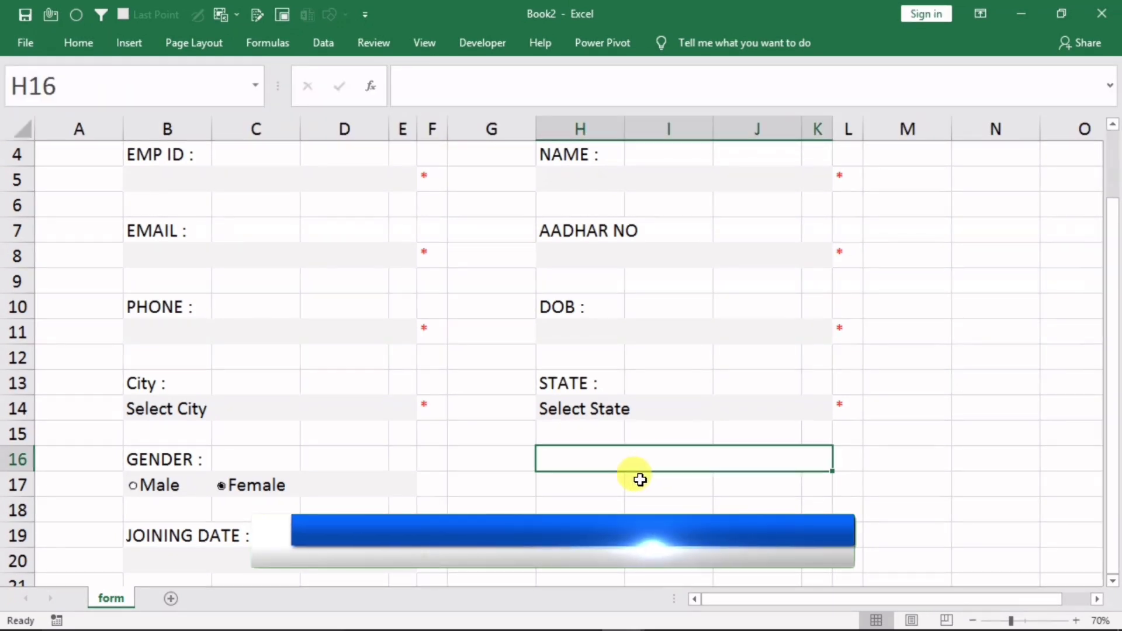
double_click(670, 455)
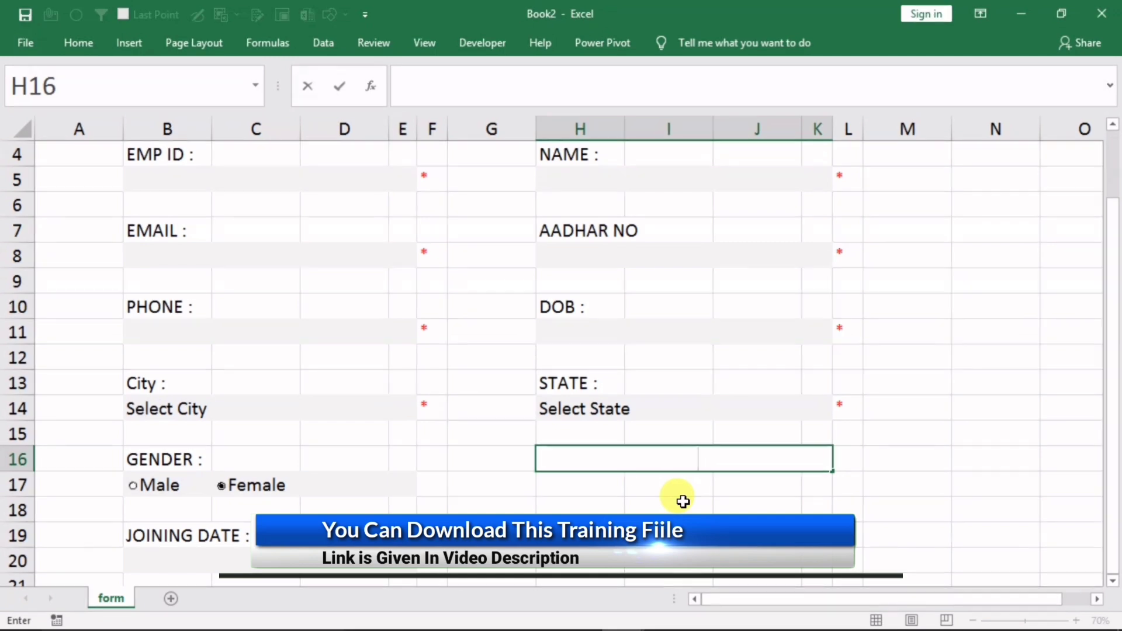
type("Terms & Conditions")
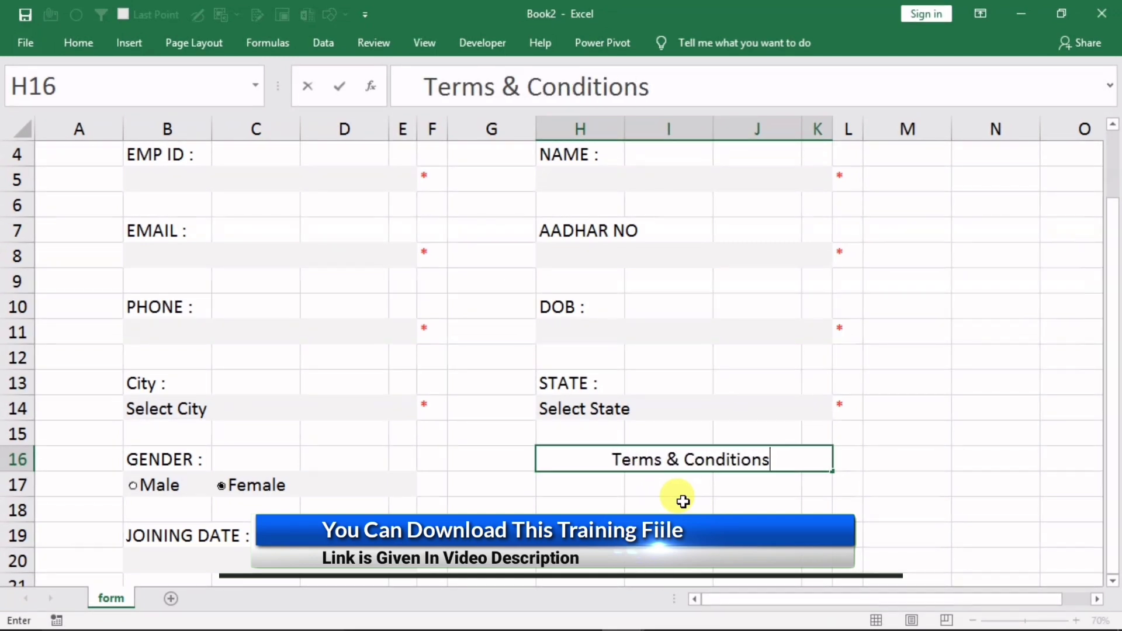
key("Return")
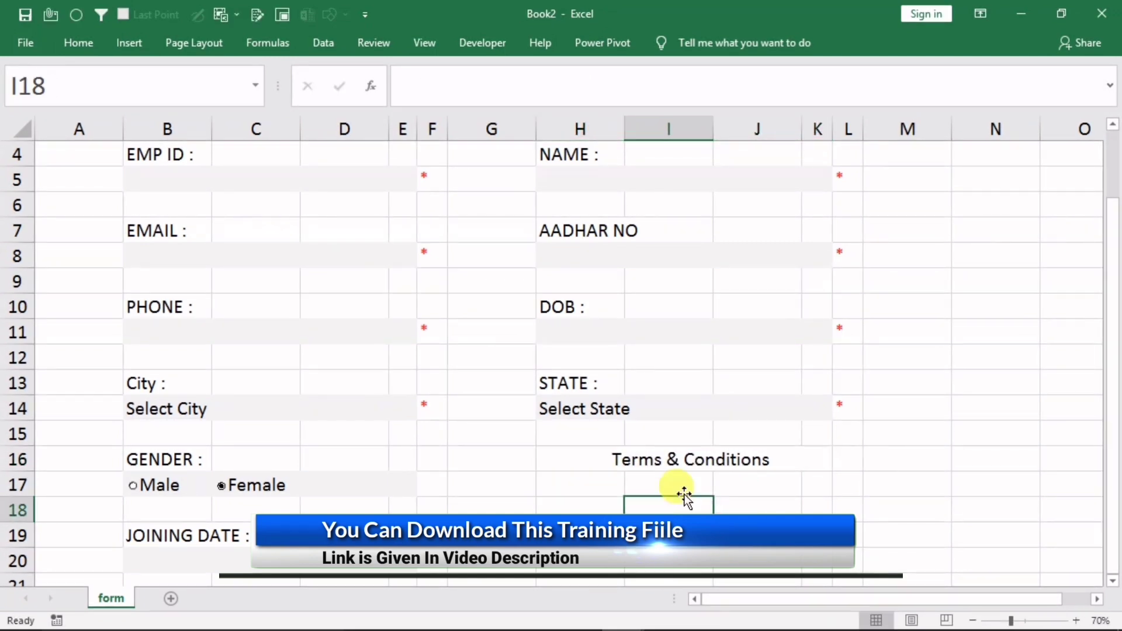
Left-align the Terms & Conditions heading
left_click(686, 468)
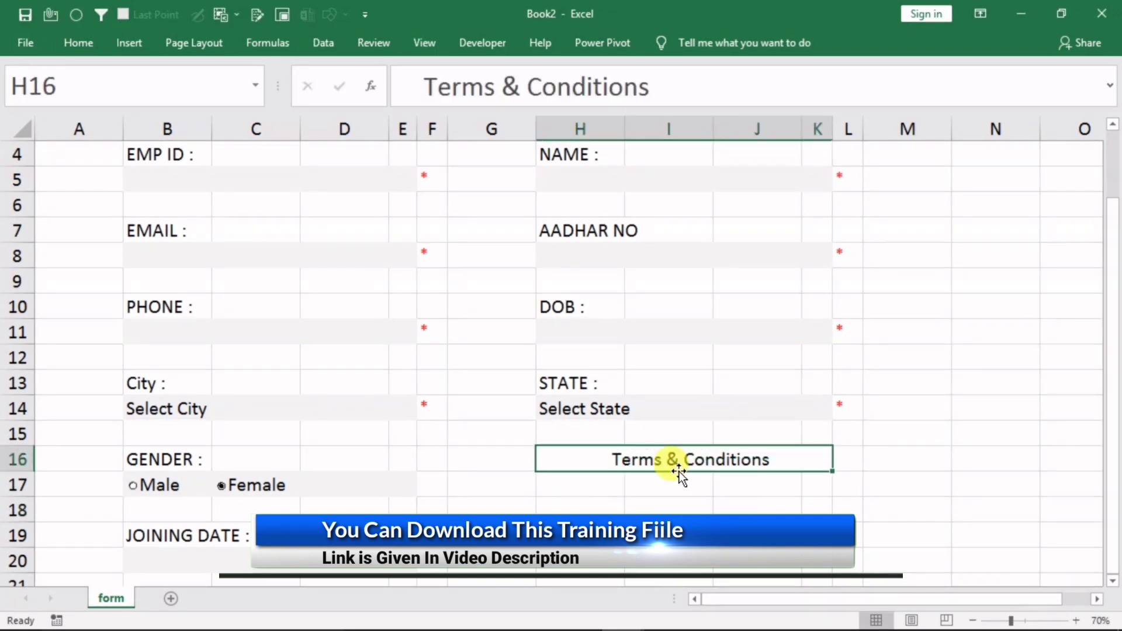
left_click(88, 40)
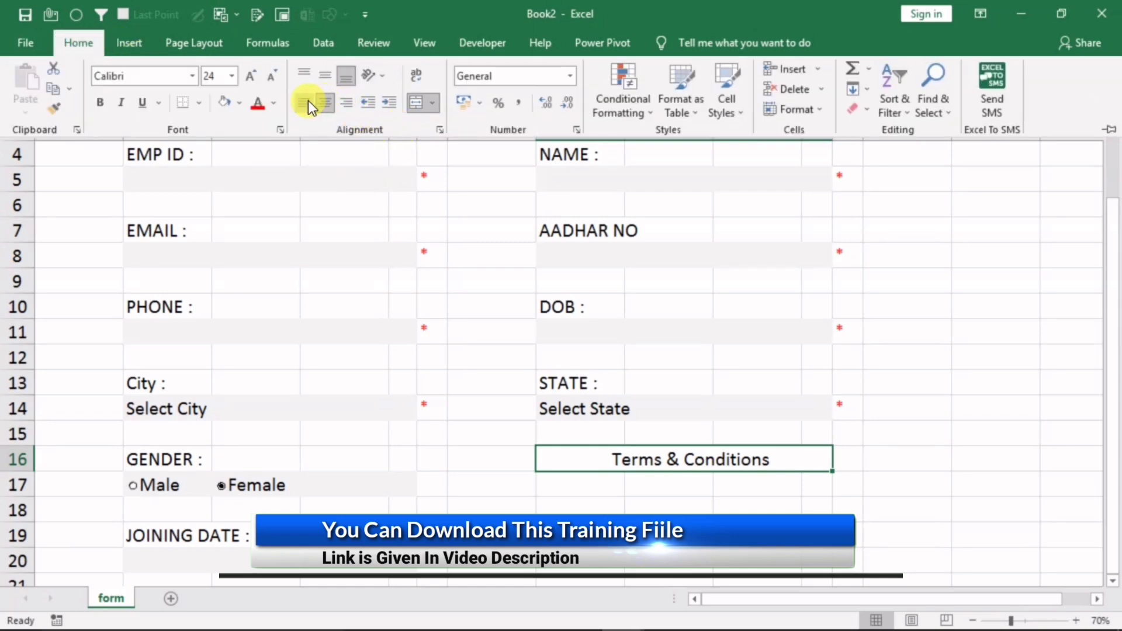
left_click(305, 103)
left_click(582, 468)
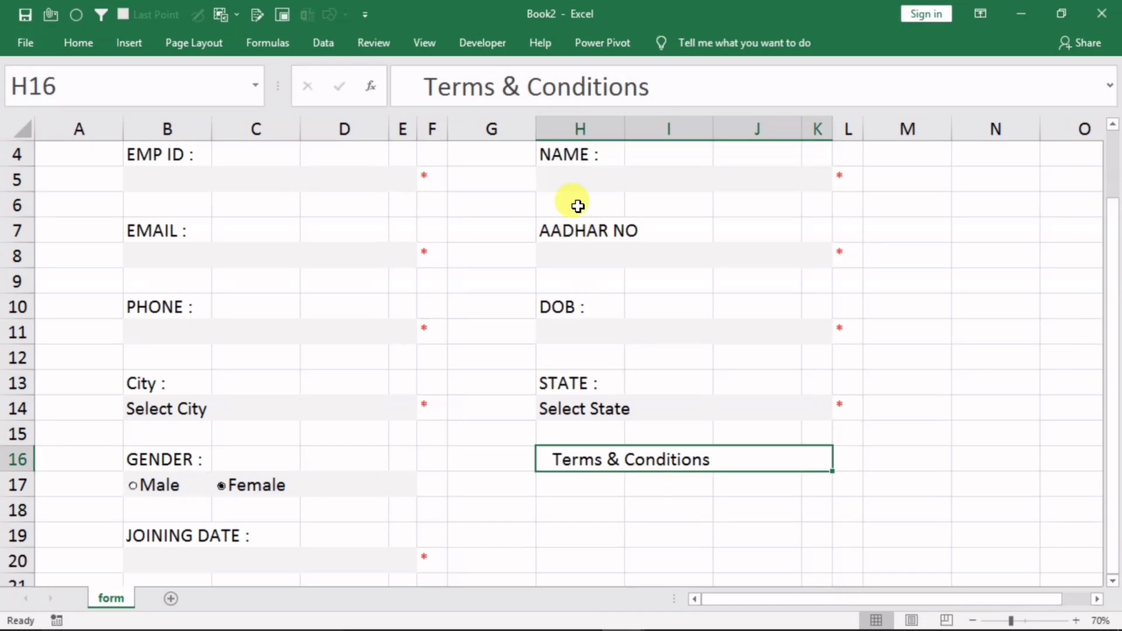
Insert a caption-less check box and place it just left of the Terms & Conditions label
left_click(482, 44)
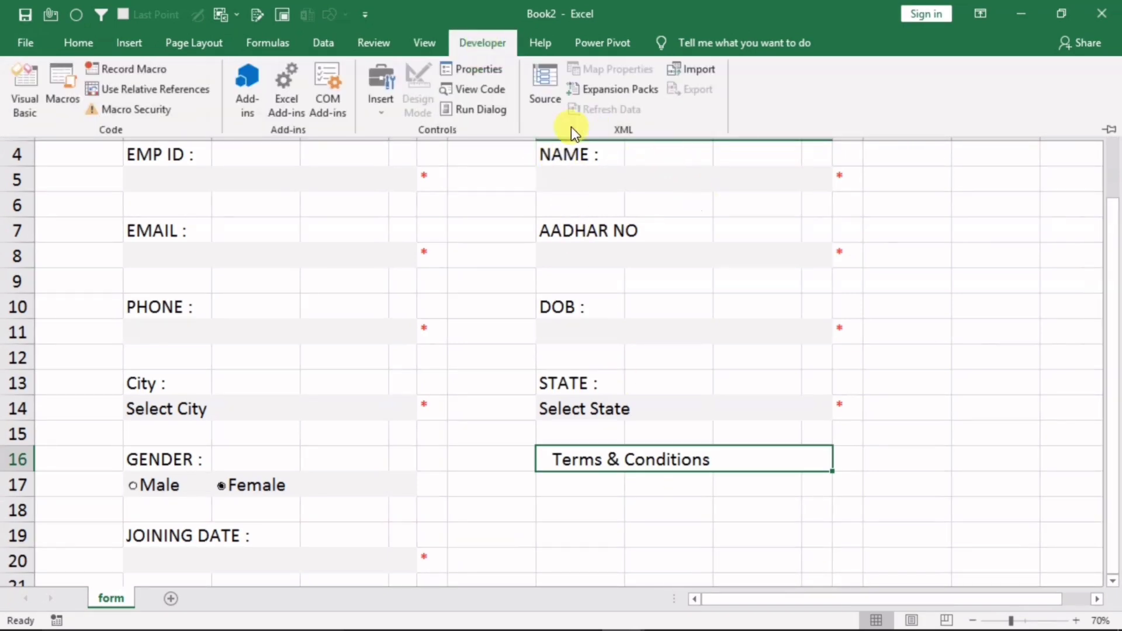
left_click(380, 111)
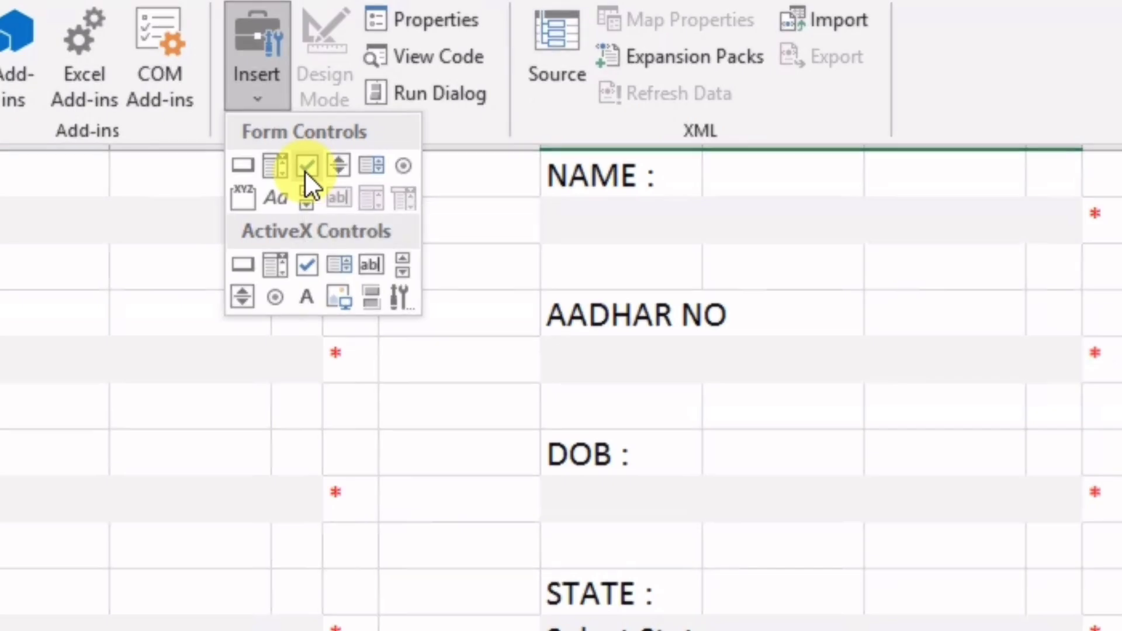
left_click(305, 168)
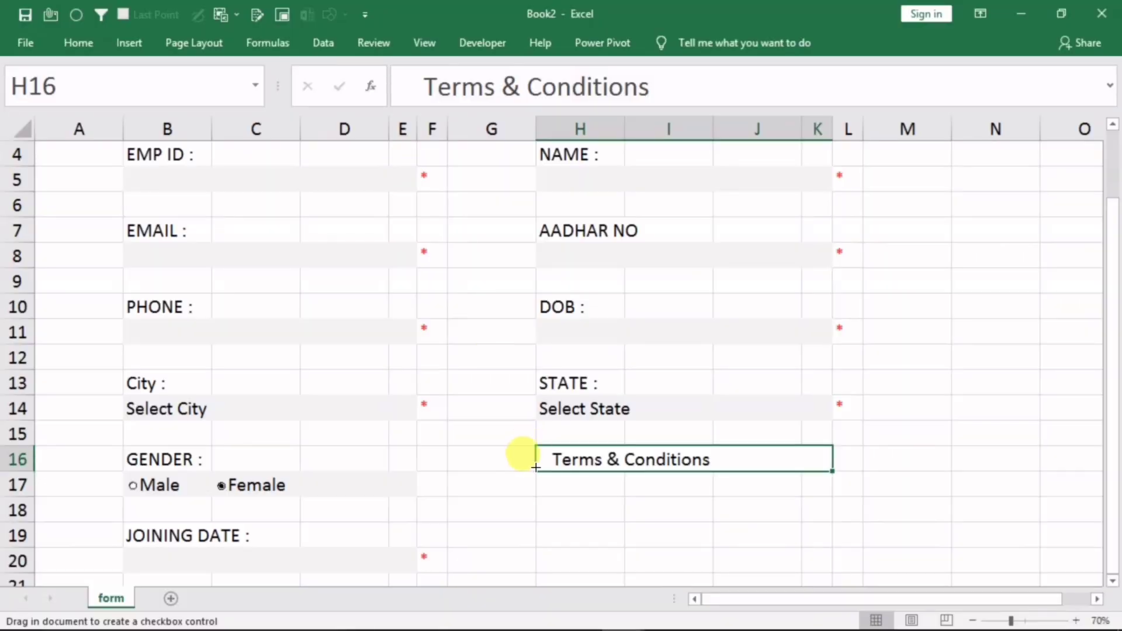
left_click_drag(542, 498, 618, 531)
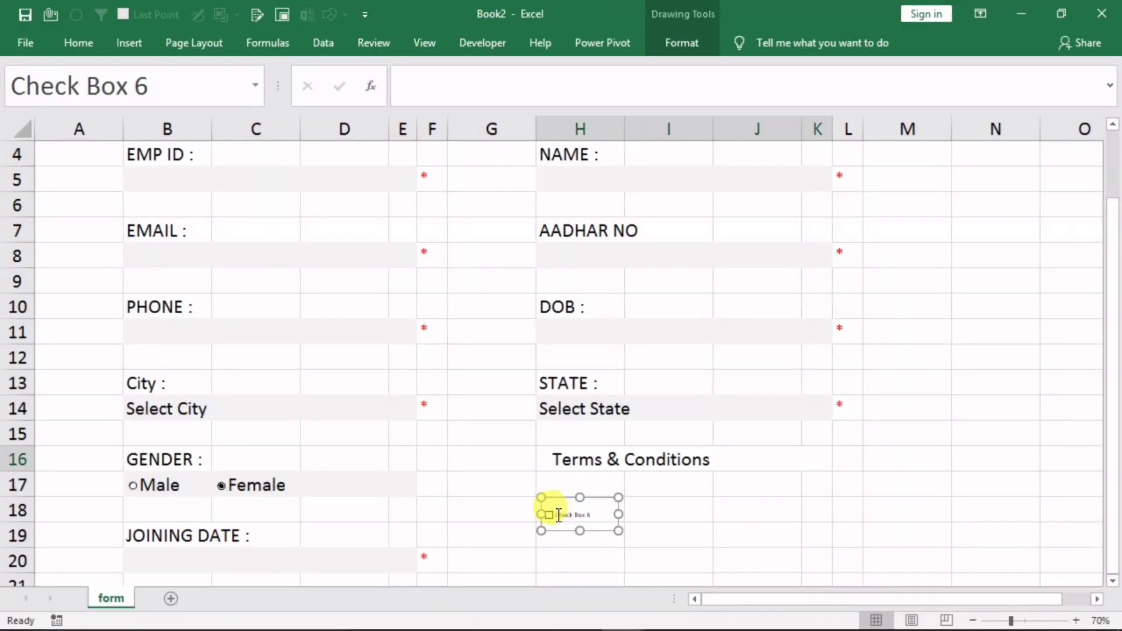
left_click(579, 518)
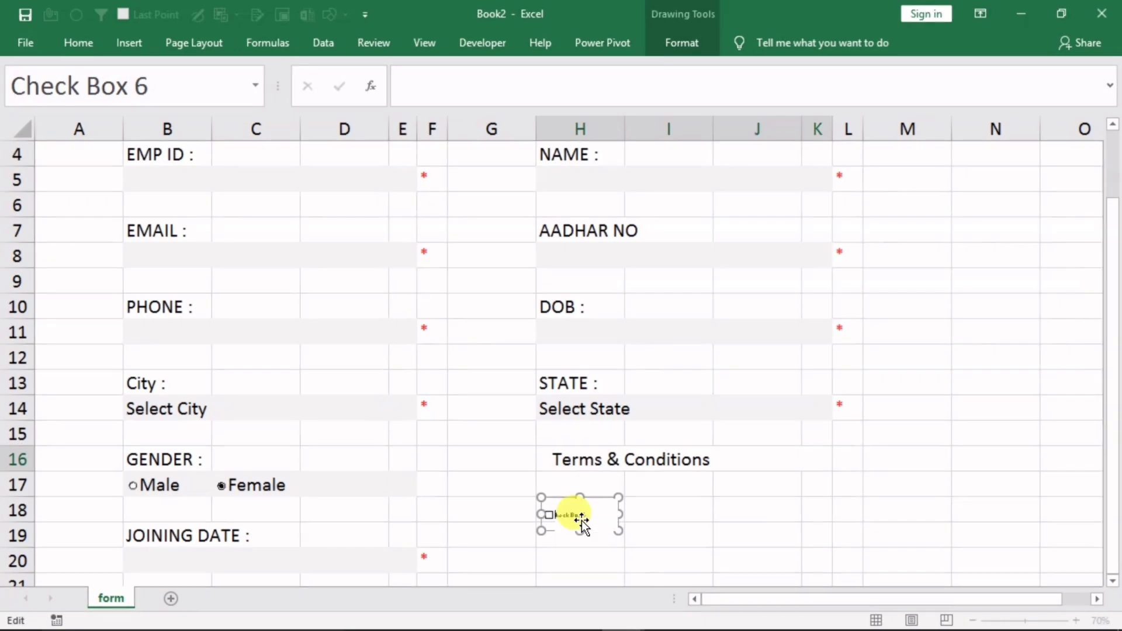
key("Delete")
key("Delete")
key("Delete")
key("Delete")
key("Delete")
key("Delete")
key("Delete")
key("Delete")
key("Delete")
key("Delete")
key("Delete")
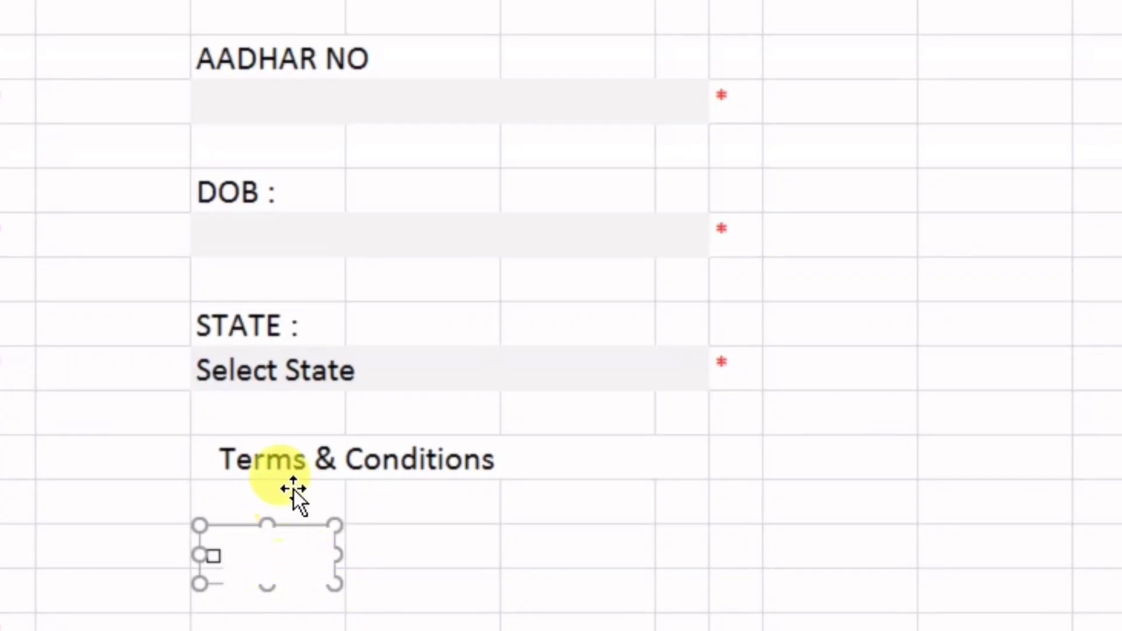
left_click(381, 529)
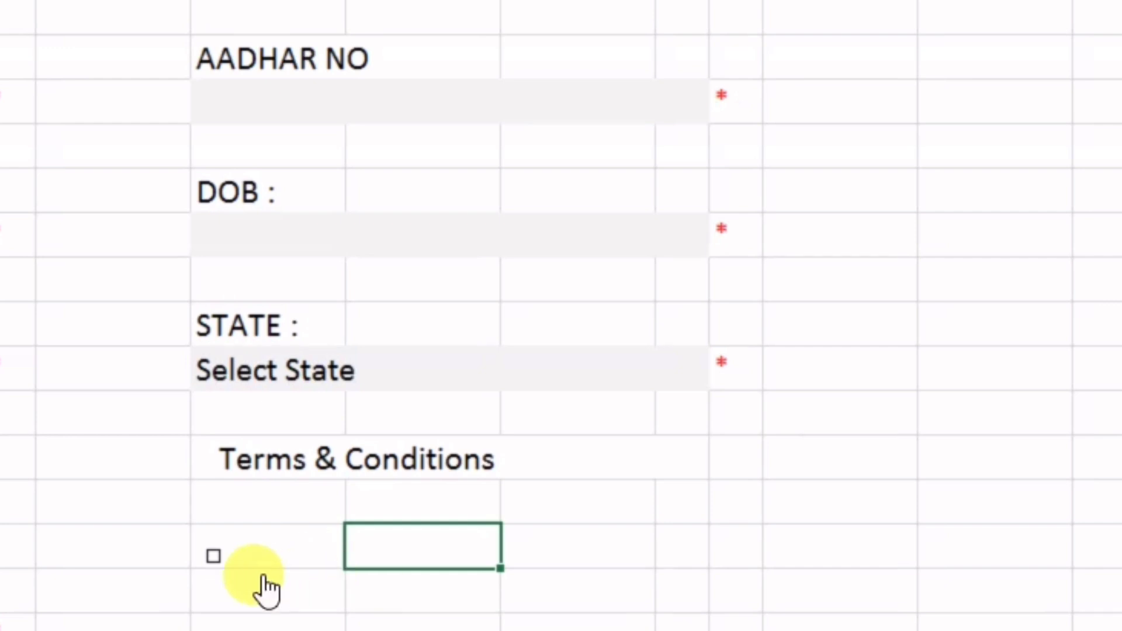
left_click(245, 564, "ctrl")
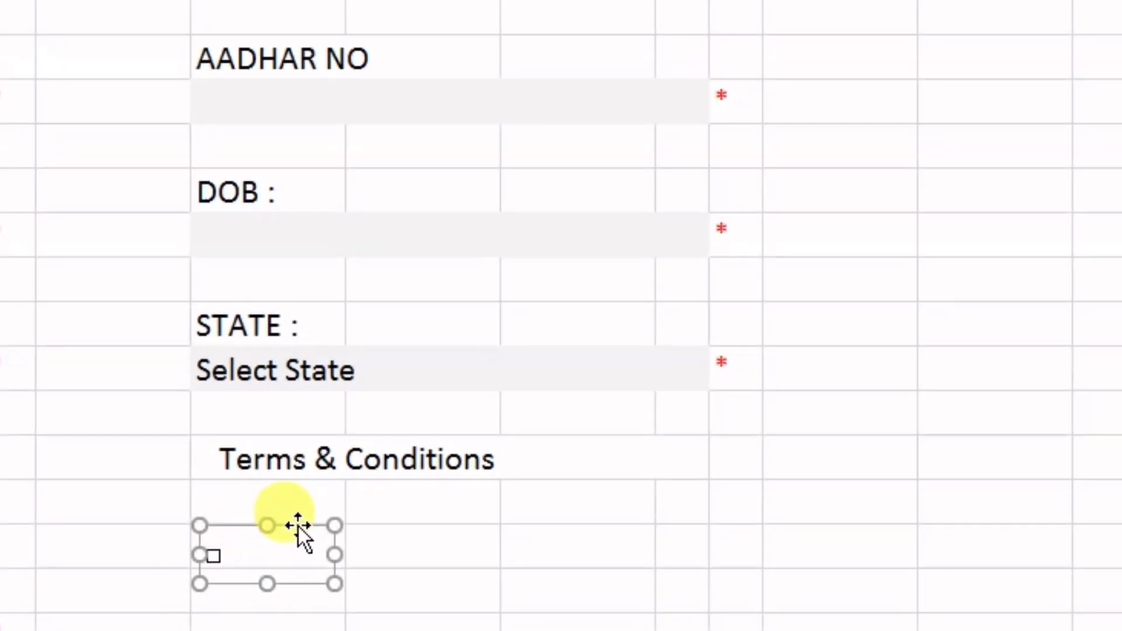
left_click_drag(298, 527, 501, 454)
left_click(807, 620)
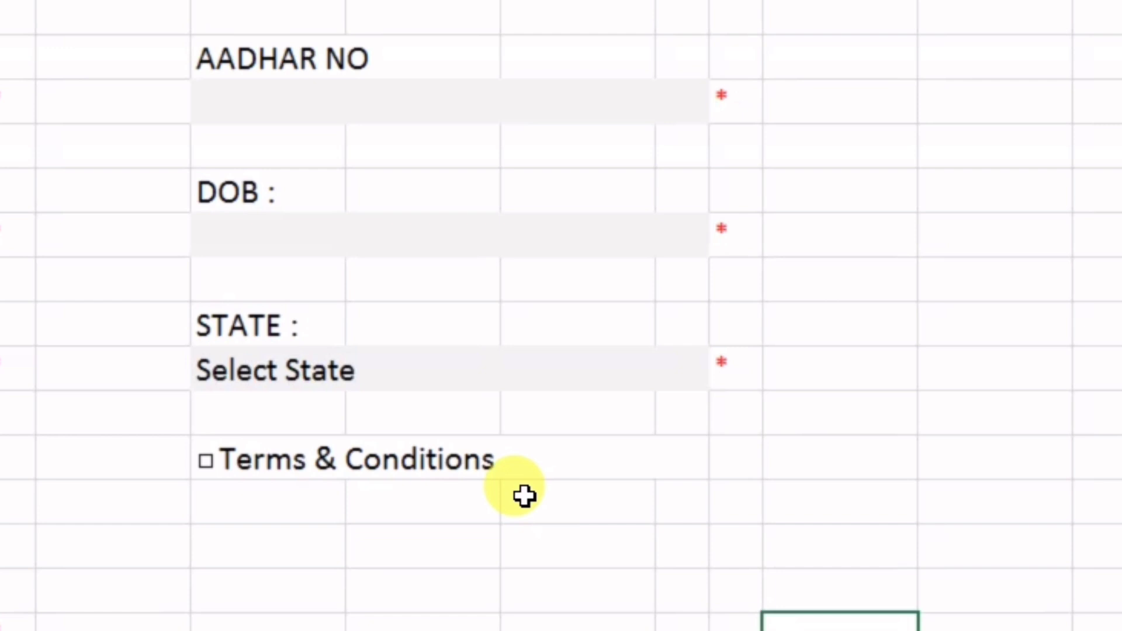
Toggle the Terms & Conditions check box several times, leaving it ticked
left_click(452, 475)
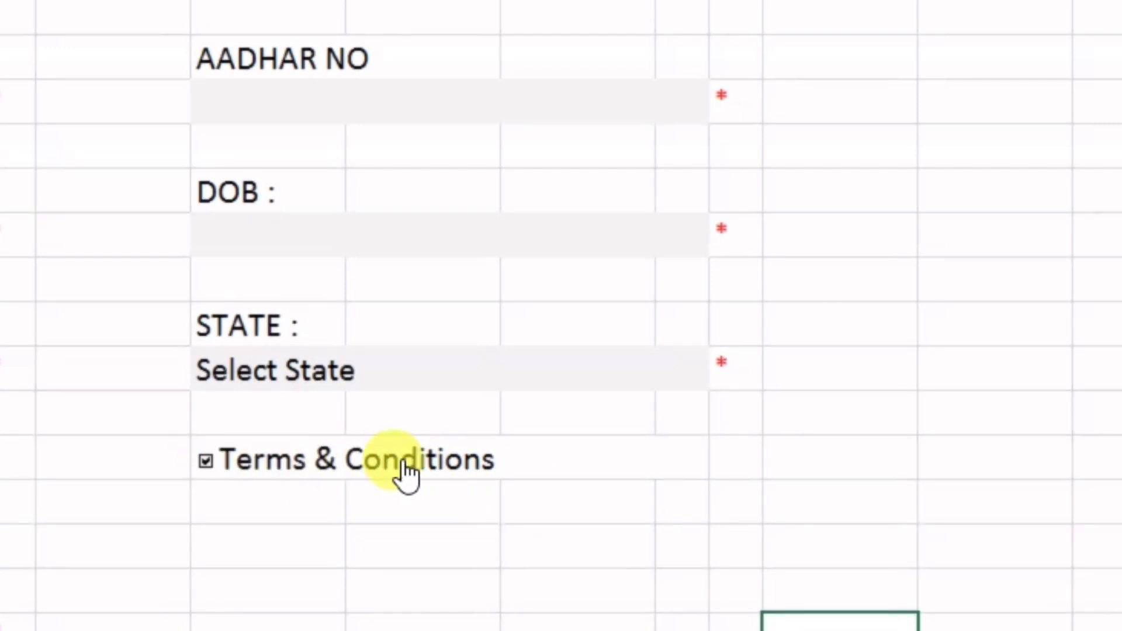
left_click(469, 477)
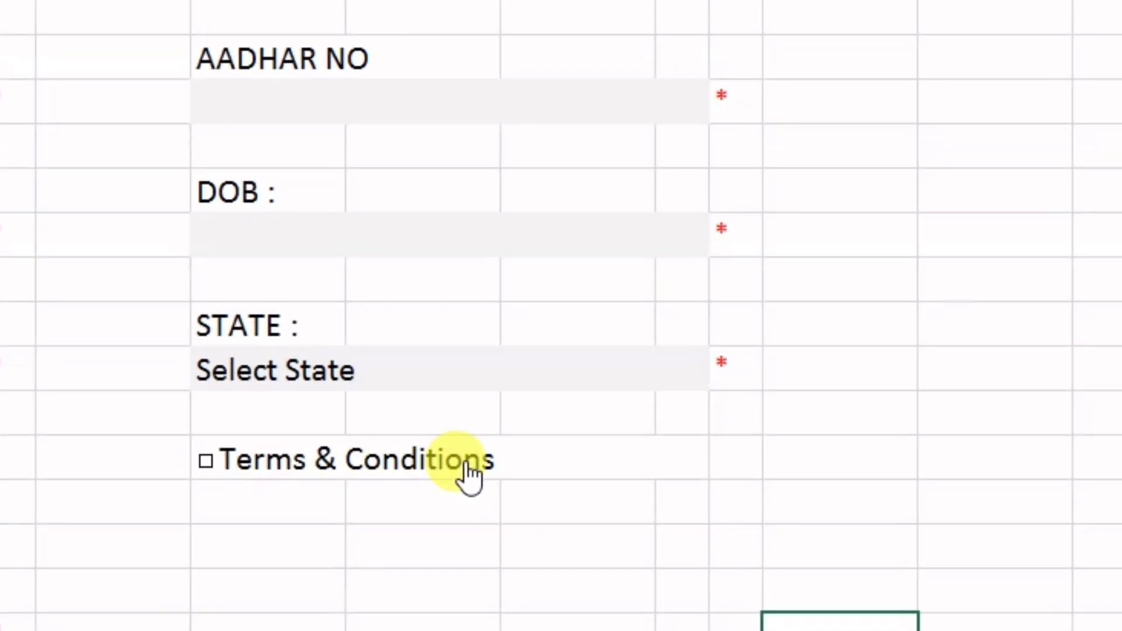
left_click(470, 477)
left_click(468, 476)
left_click(468, 482)
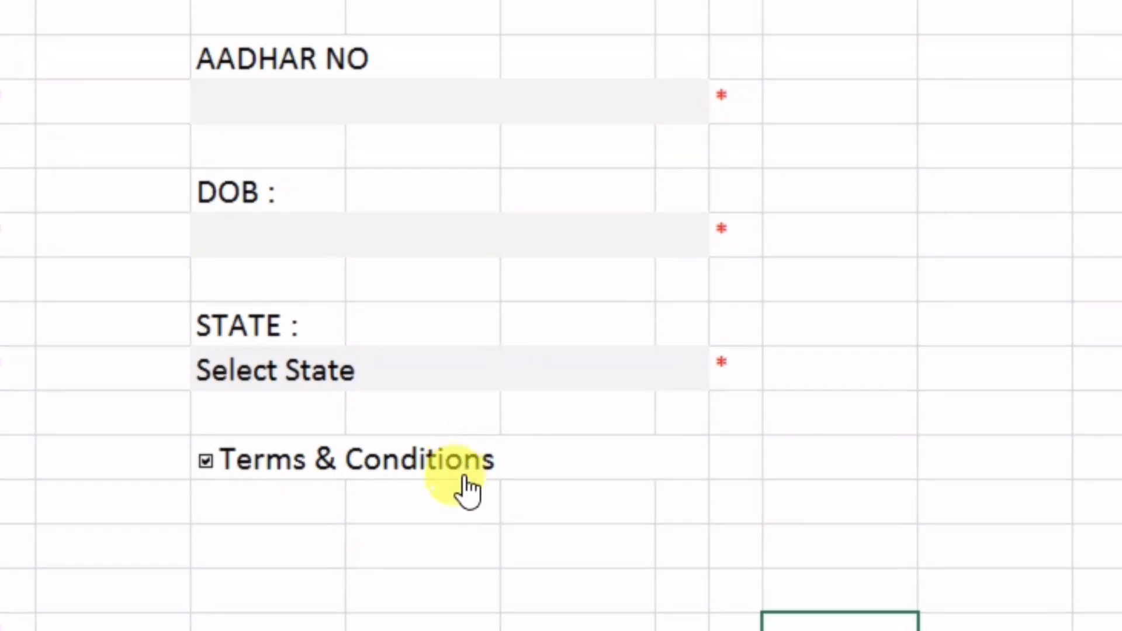
left_click(244, 505)
Merge H17:K19 into one box below Terms & Conditions
left_click_drag(252, 500, 571, 548)
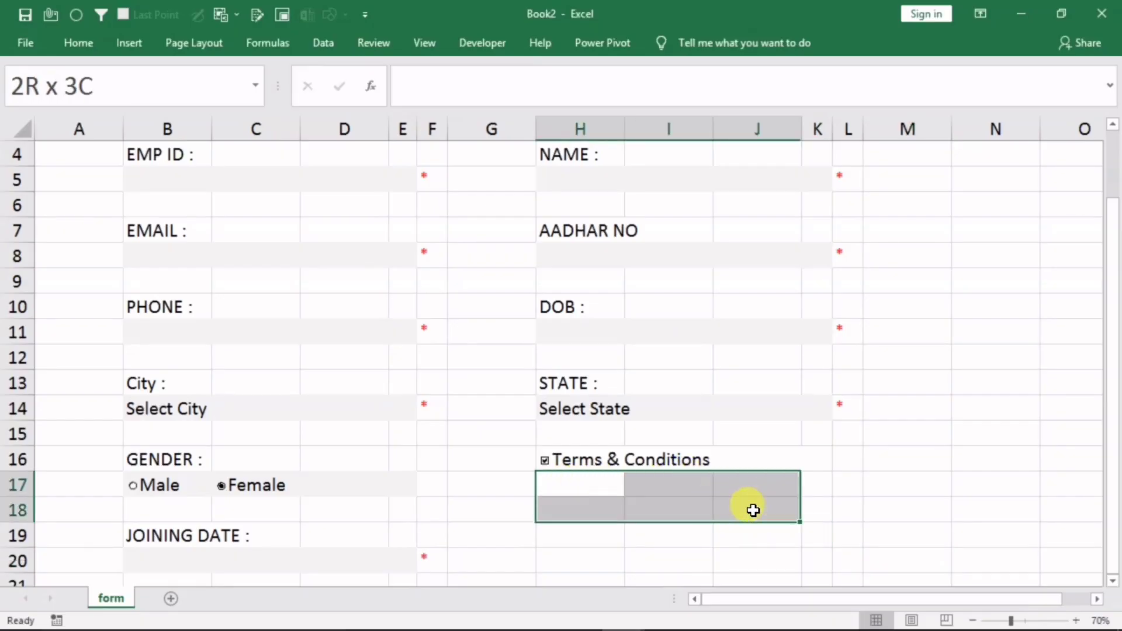
left_click_drag(753, 511, 802, 538)
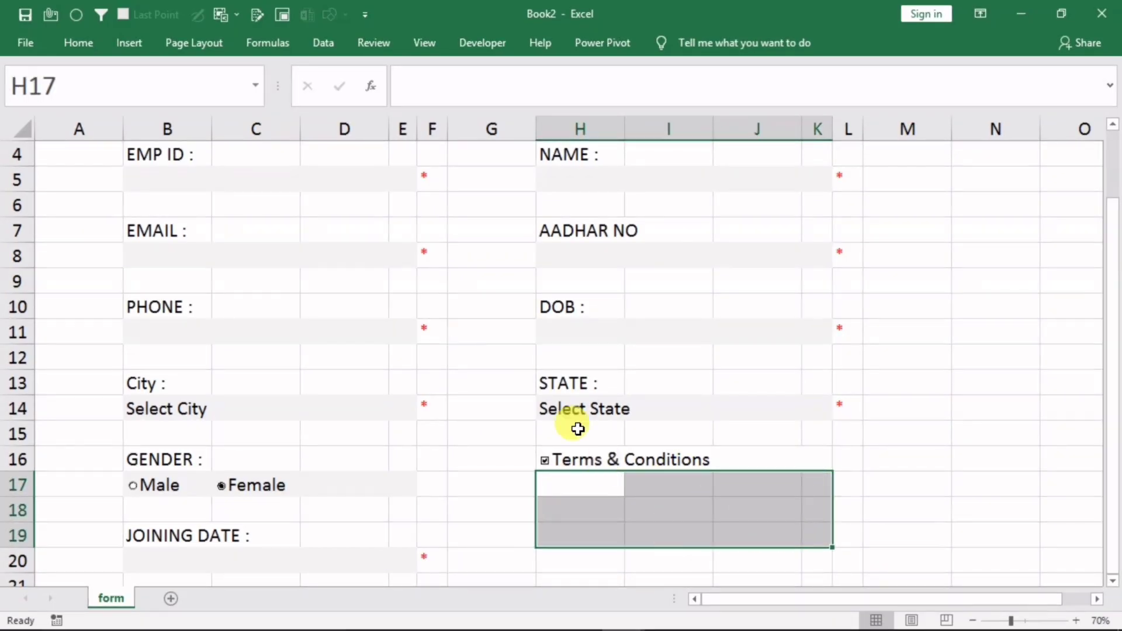
left_click(91, 47)
left_click(419, 101)
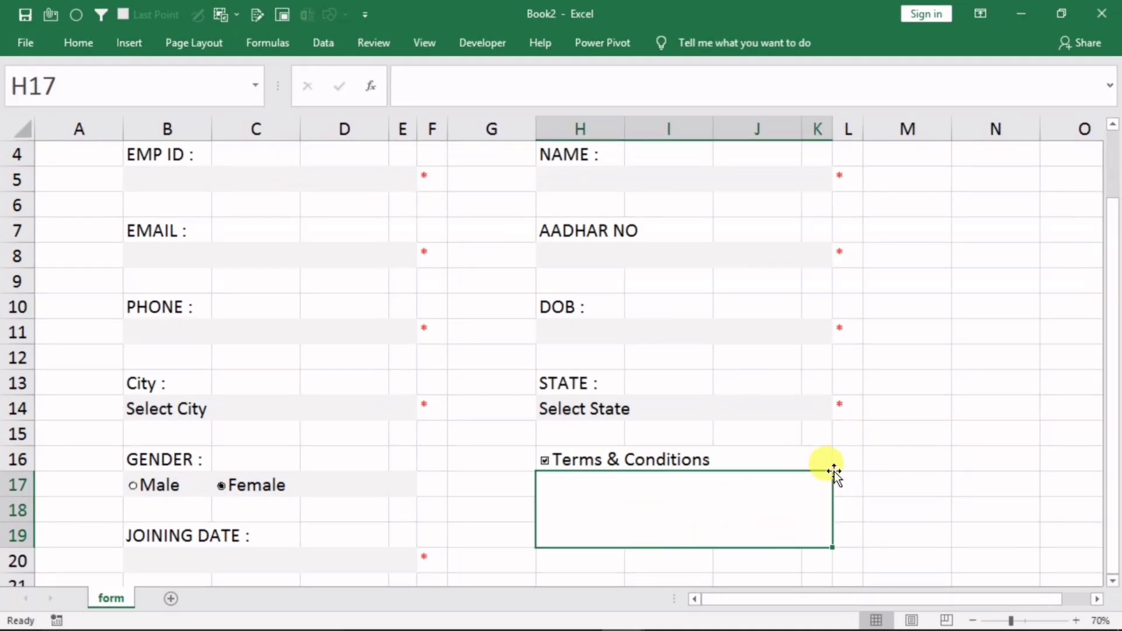
Copy the sample terms text from cell G18 in the dd workbook
mouse_move(624, 615)
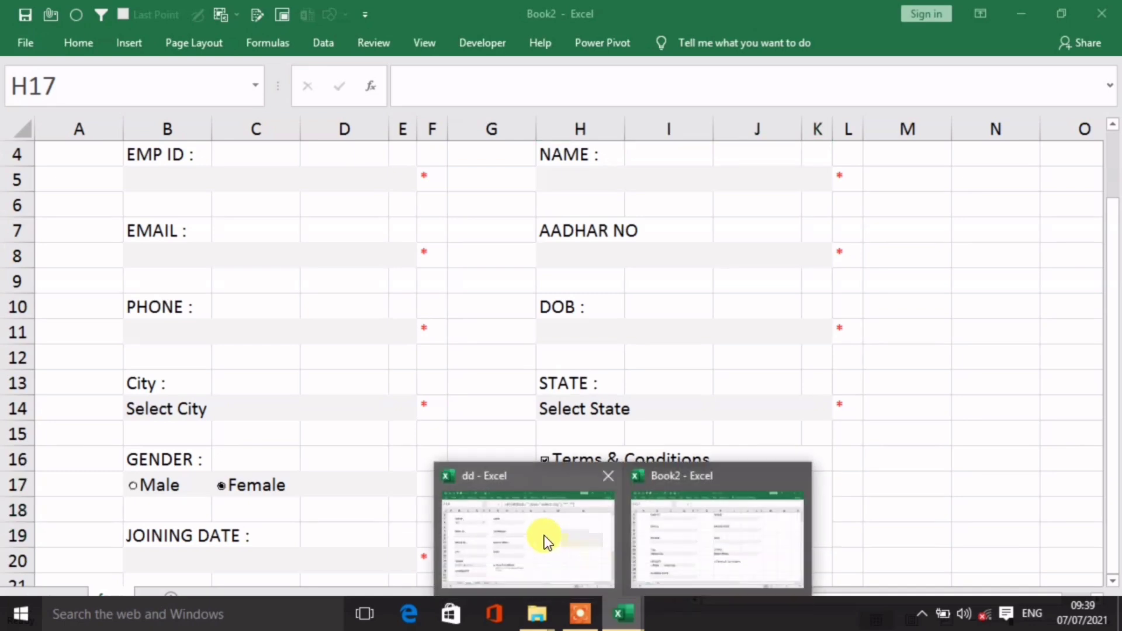
left_click(532, 534)
left_click(454, 508)
double_click(420, 521)
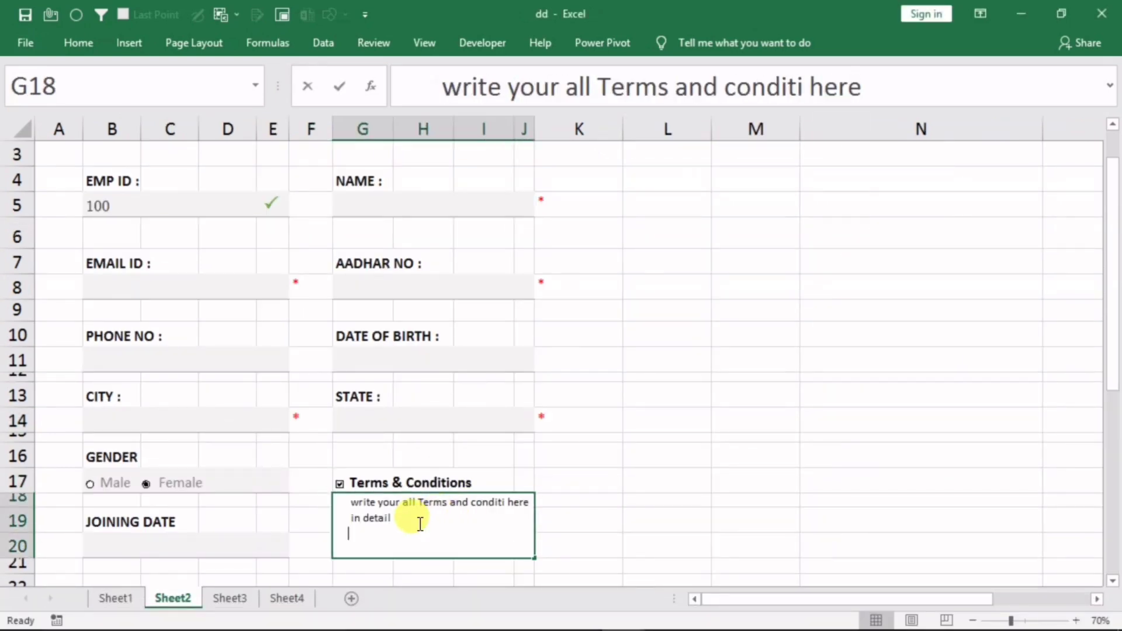
left_click(386, 523)
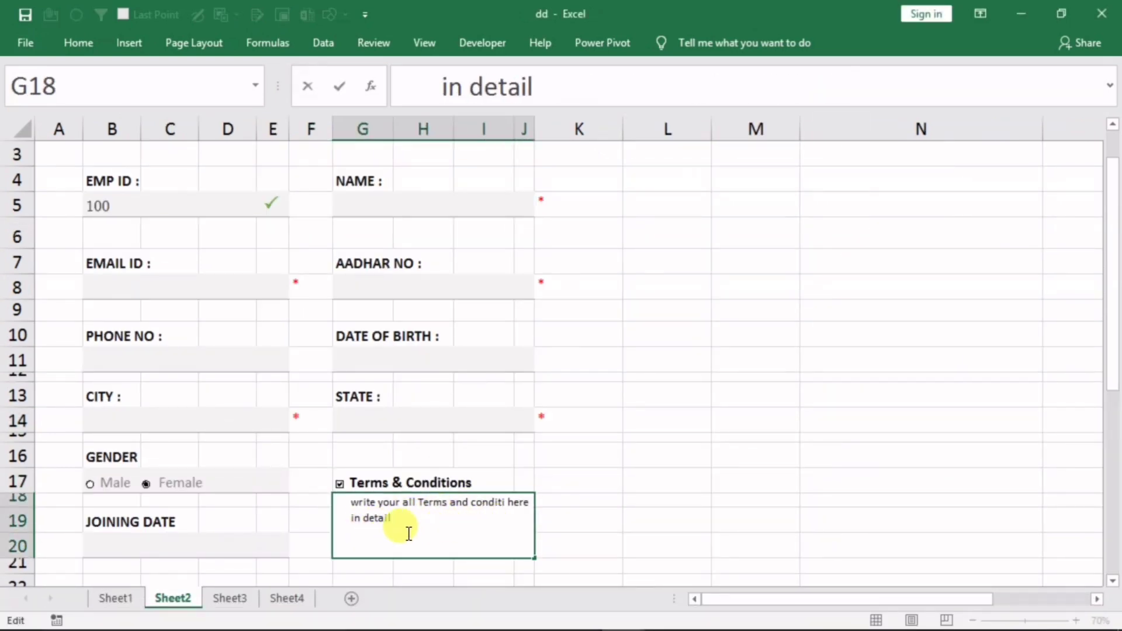
left_click_drag(347, 506, 438, 528)
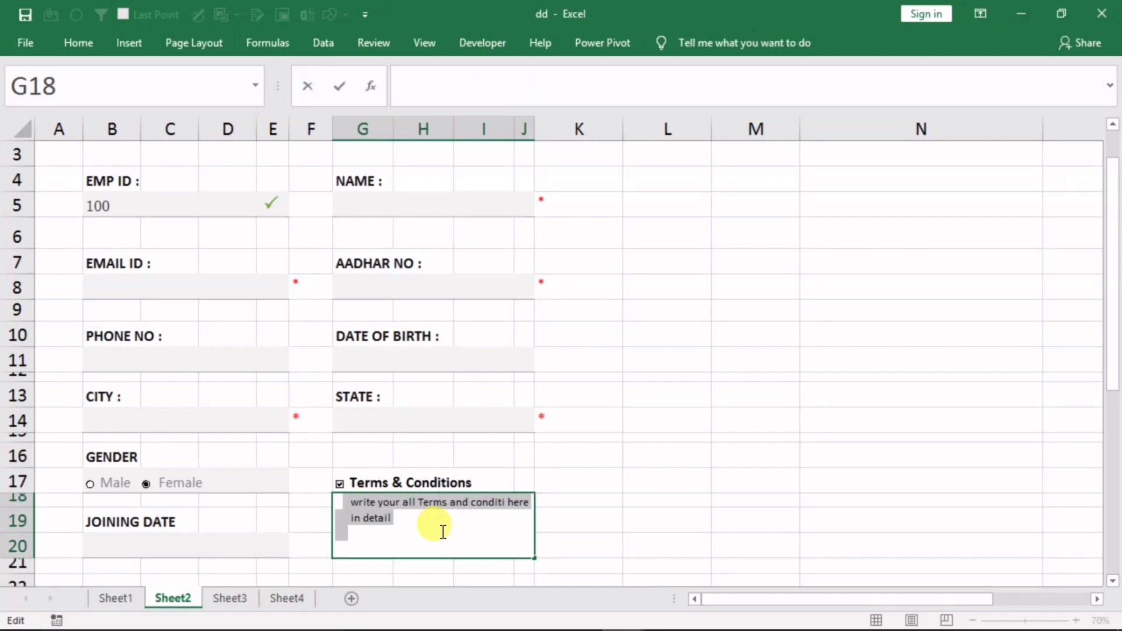
key("ctrl+c")
left_click(720, 520)
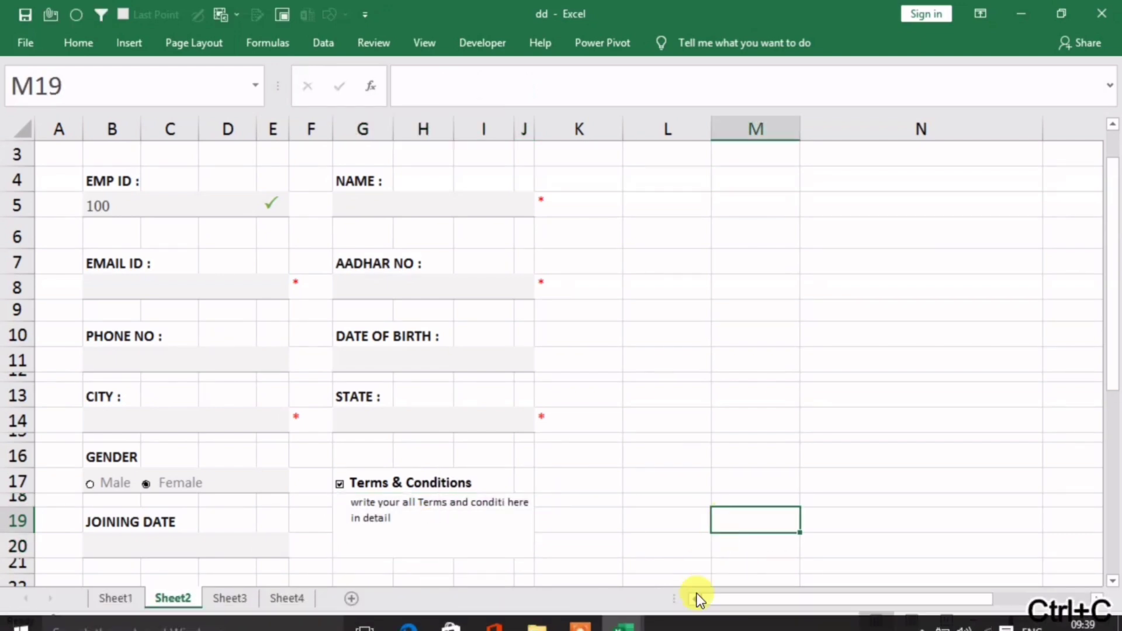
Paste 'write your all Terms and conditi here in detail' into the merged box H17
left_click(679, 529)
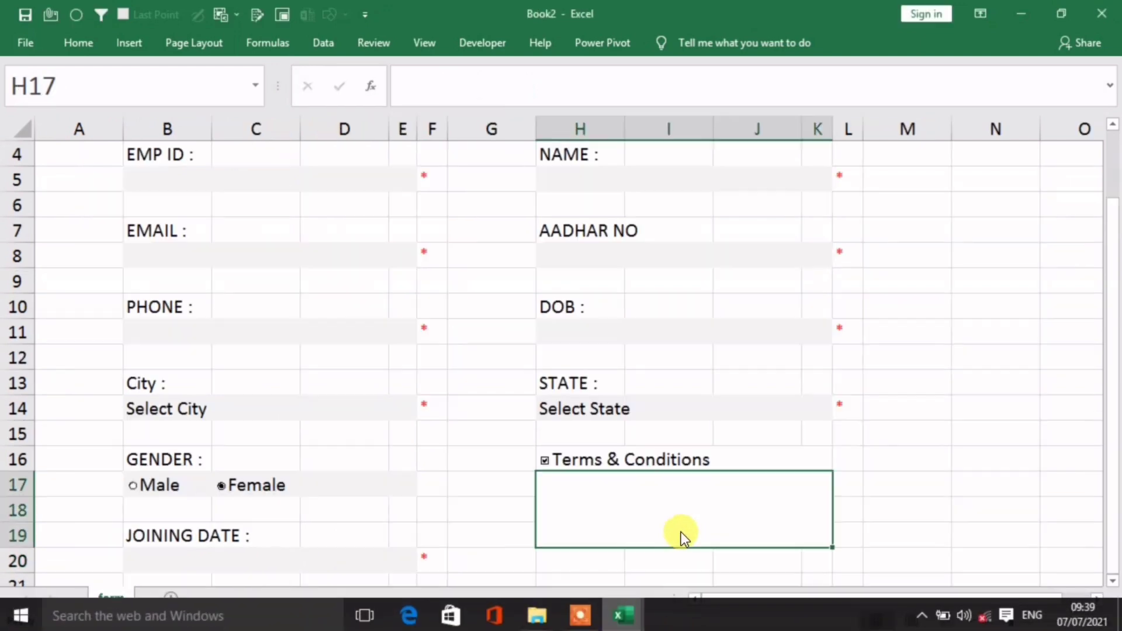
double_click(615, 503)
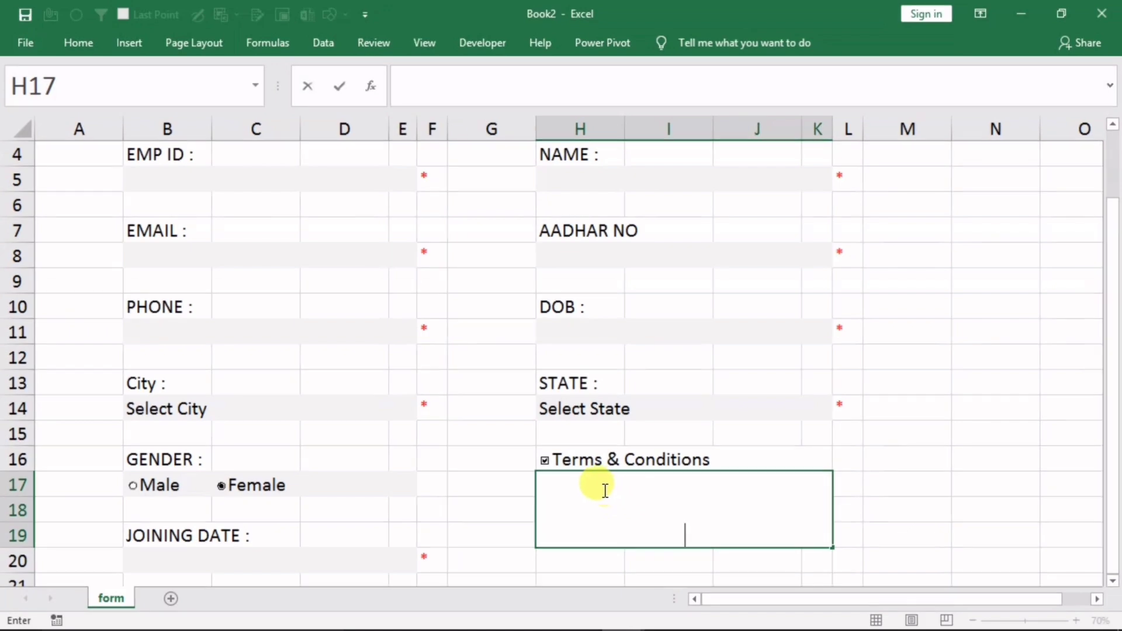
key("ctrl+v")
left_click(930, 483)
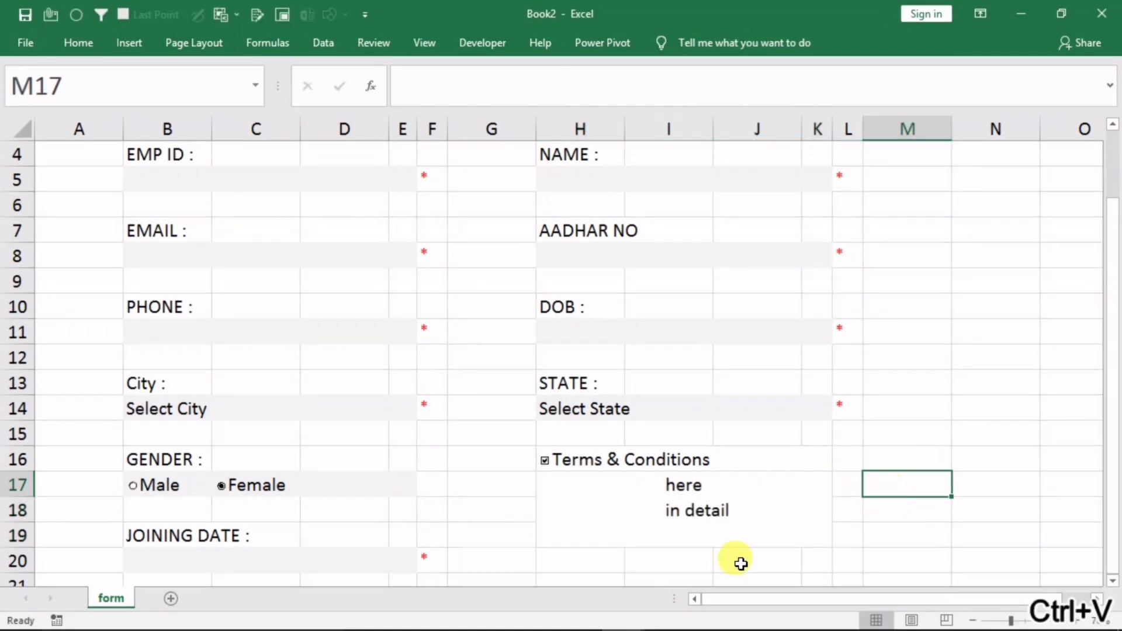
double_click(678, 501)
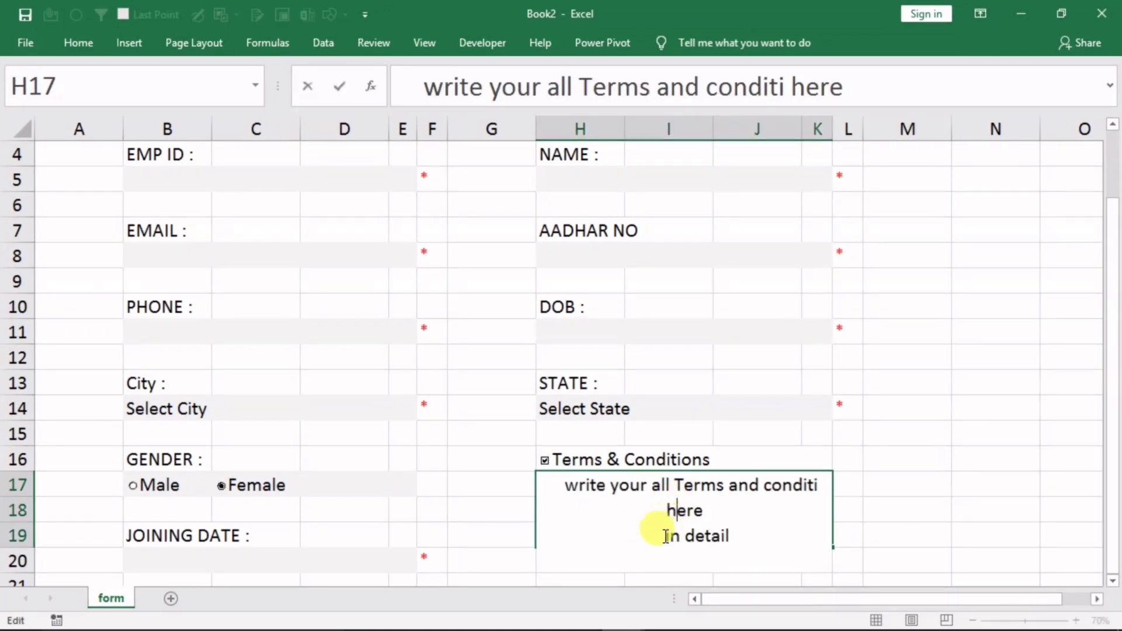
left_click(903, 461)
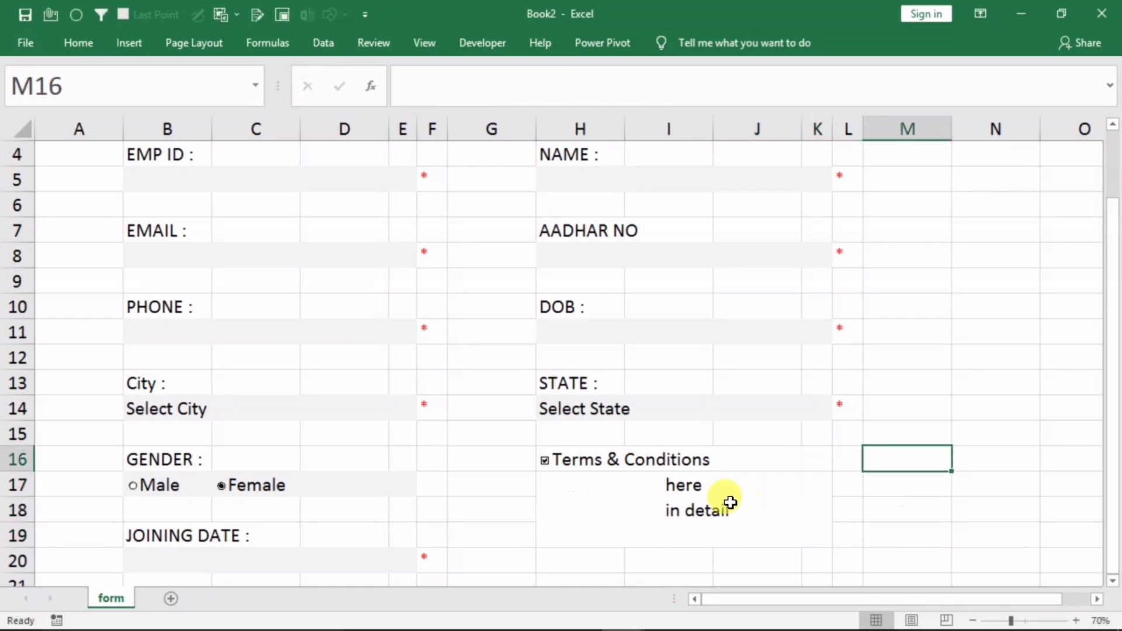
Left-align the terms text in H17 and shrink its font
left_click(712, 495)
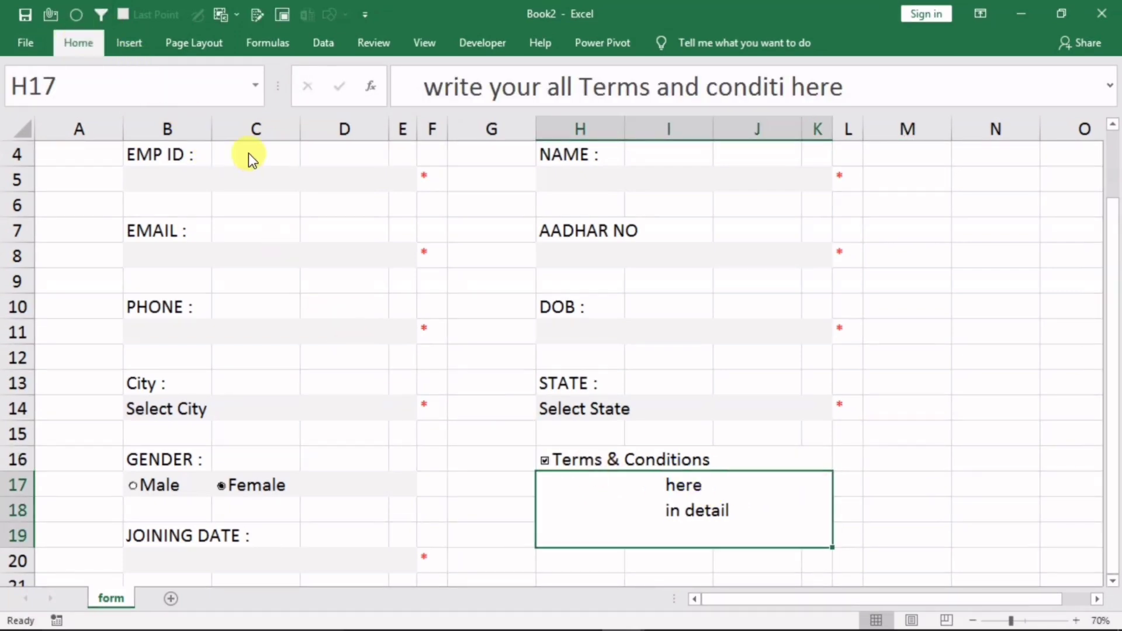
key("ctrl+F1")
left_click(273, 80)
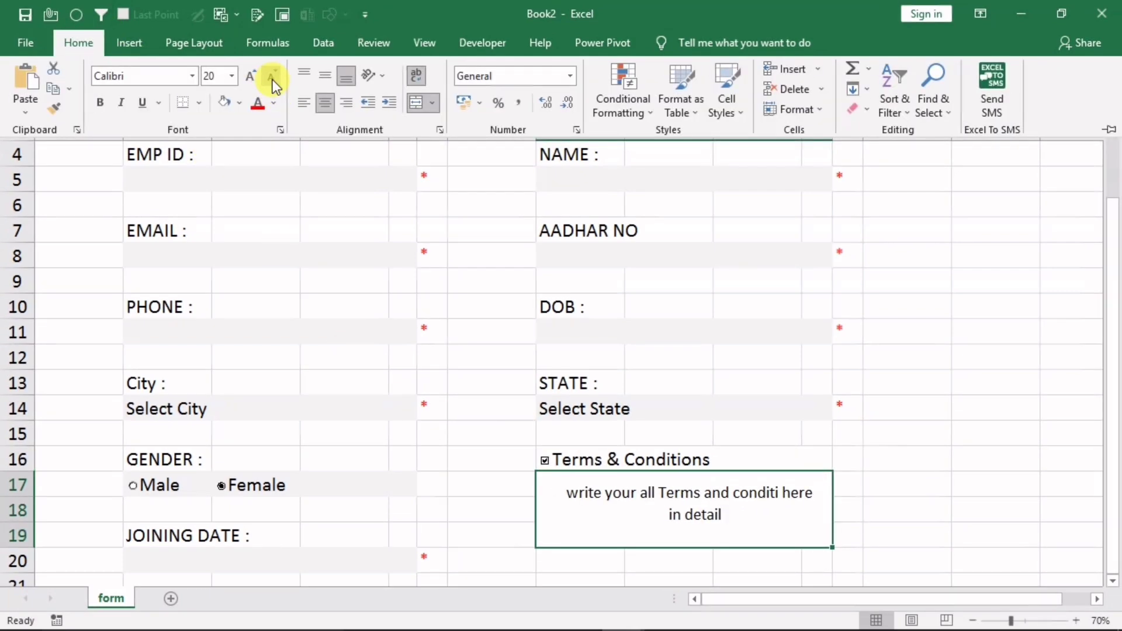
left_click(303, 104)
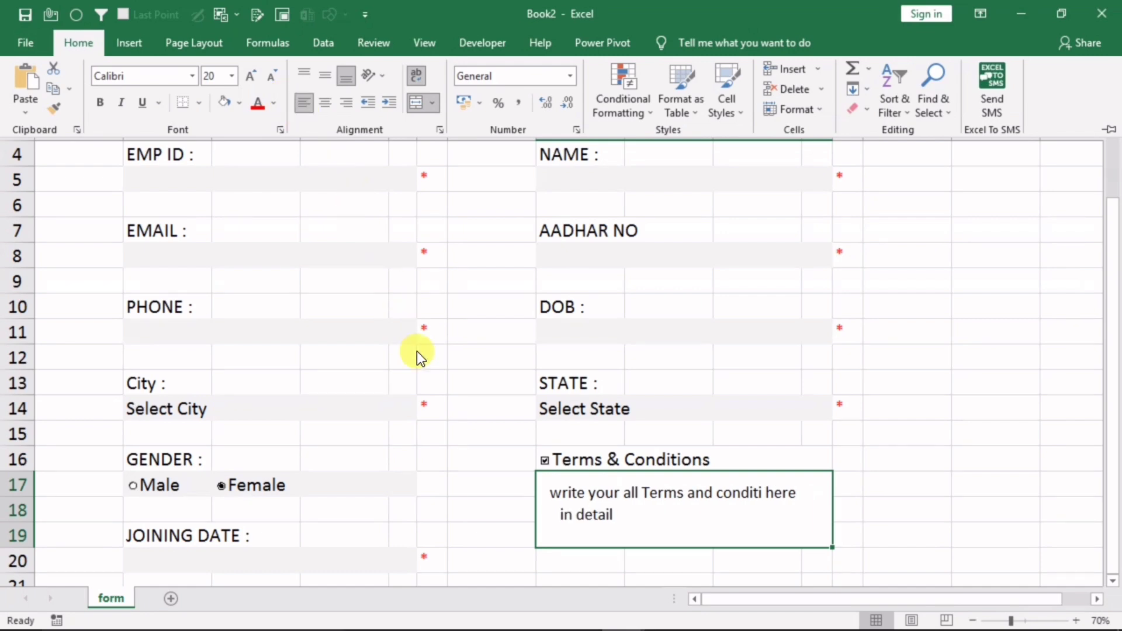
key("ctrl+F1")
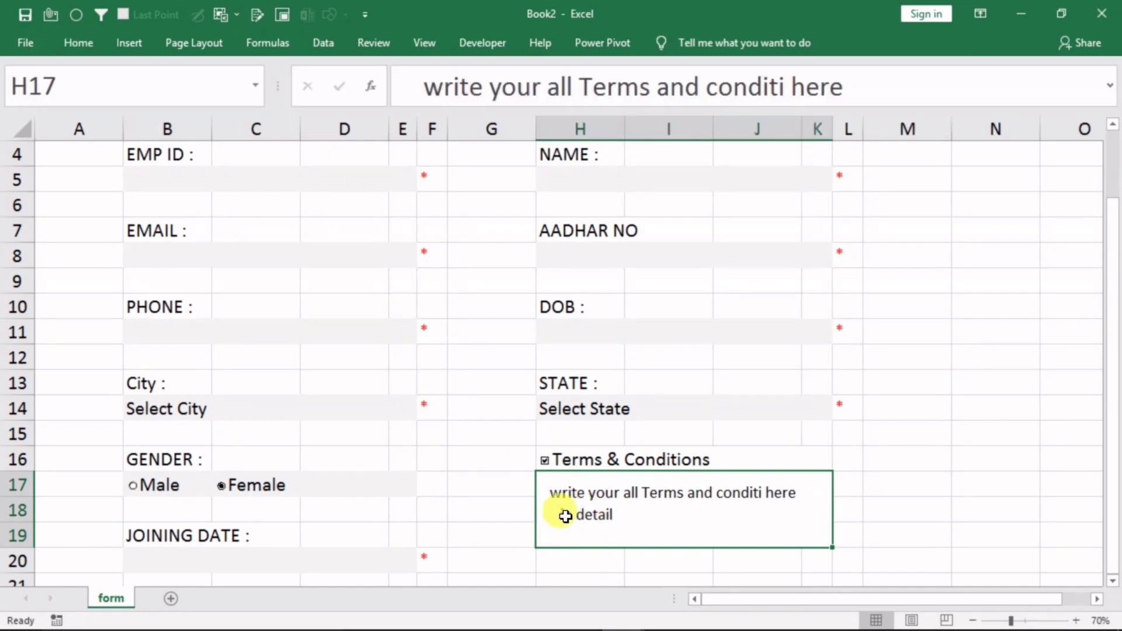
Remove the leading spaces so both lines of the terms text line up
double_click(565, 515)
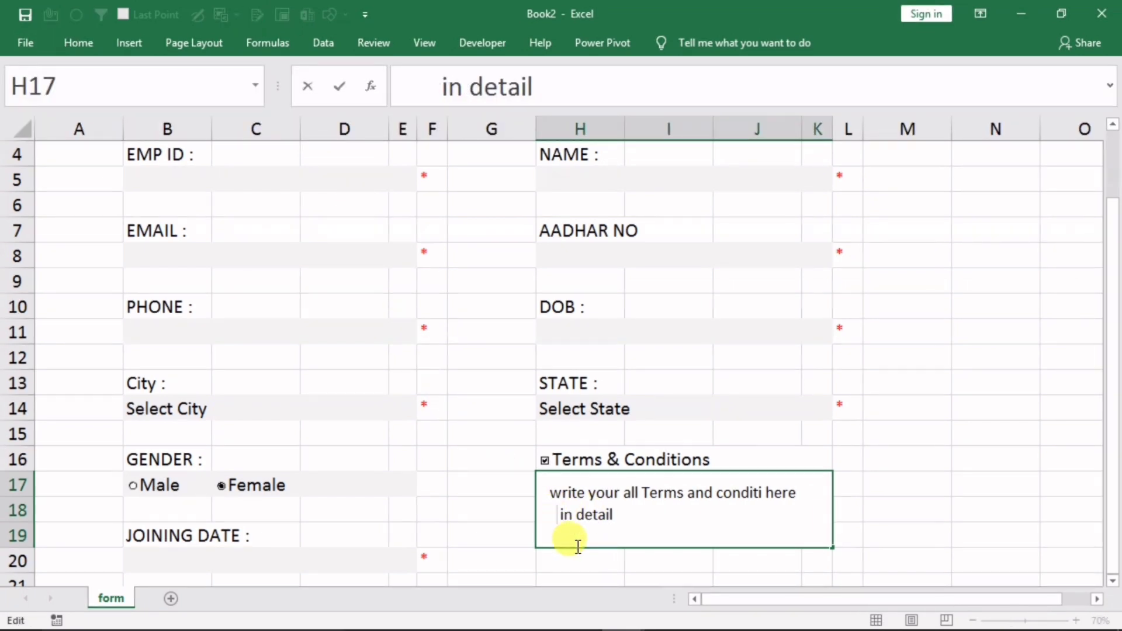
key("BackSpace")
key("BackSpace")
left_click(552, 491)
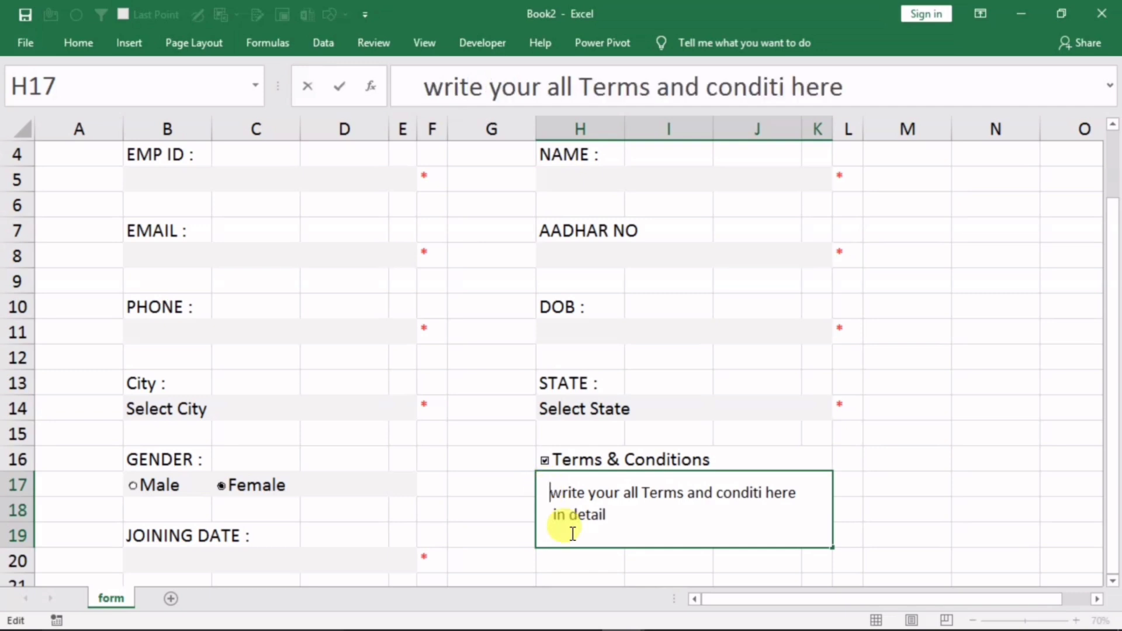
left_click(550, 520)
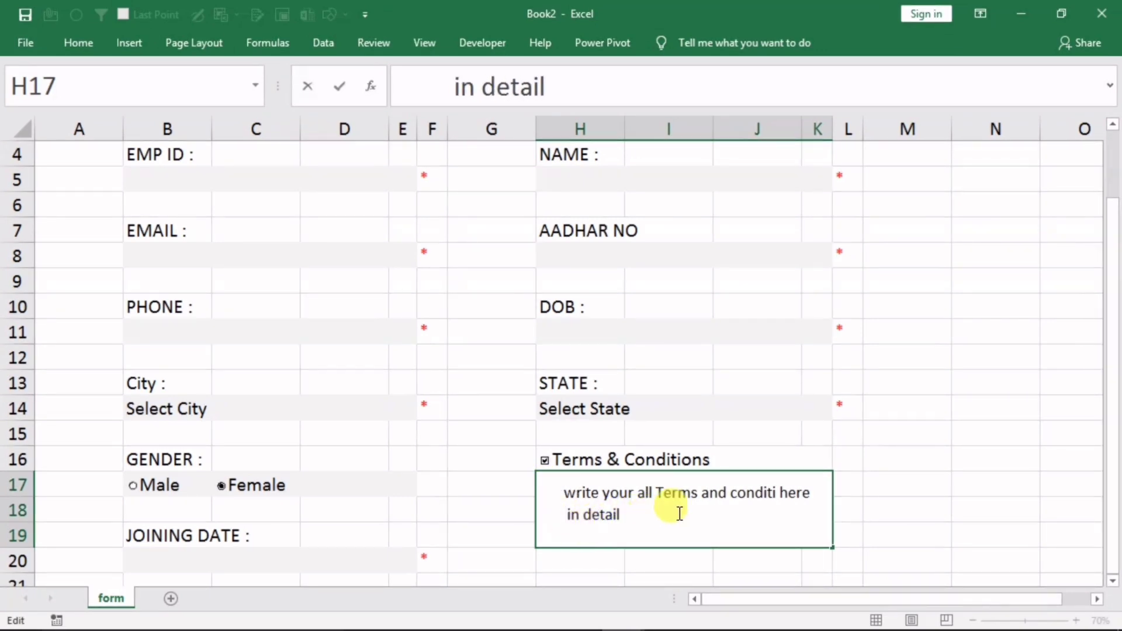
left_click(886, 468)
Reduce the terms text font size to 16
left_click(634, 521)
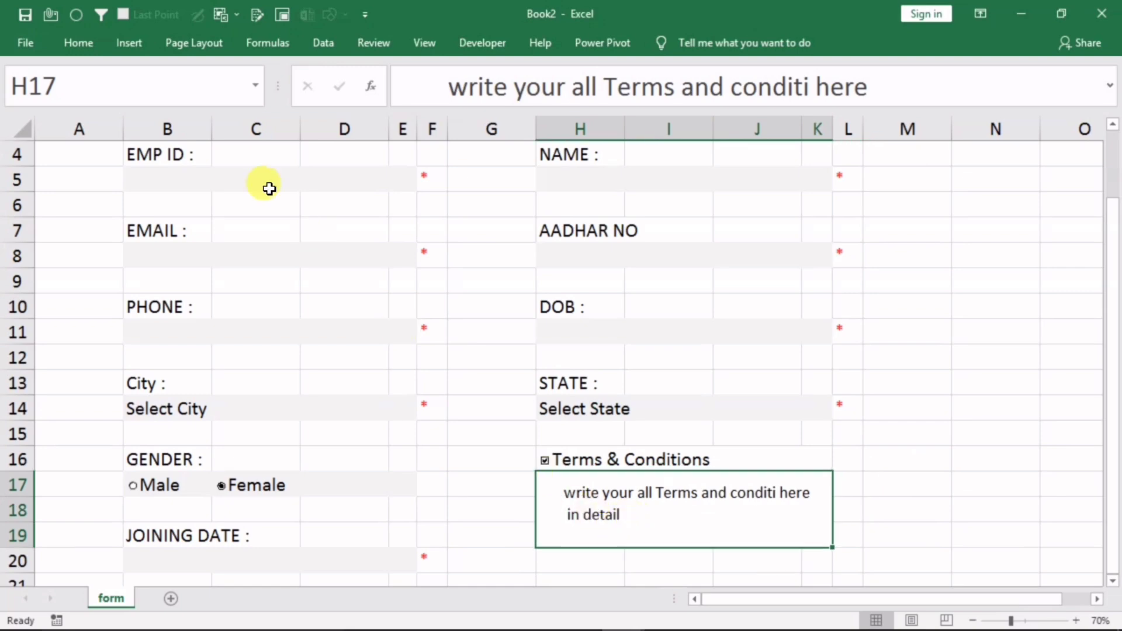
left_click(76, 42)
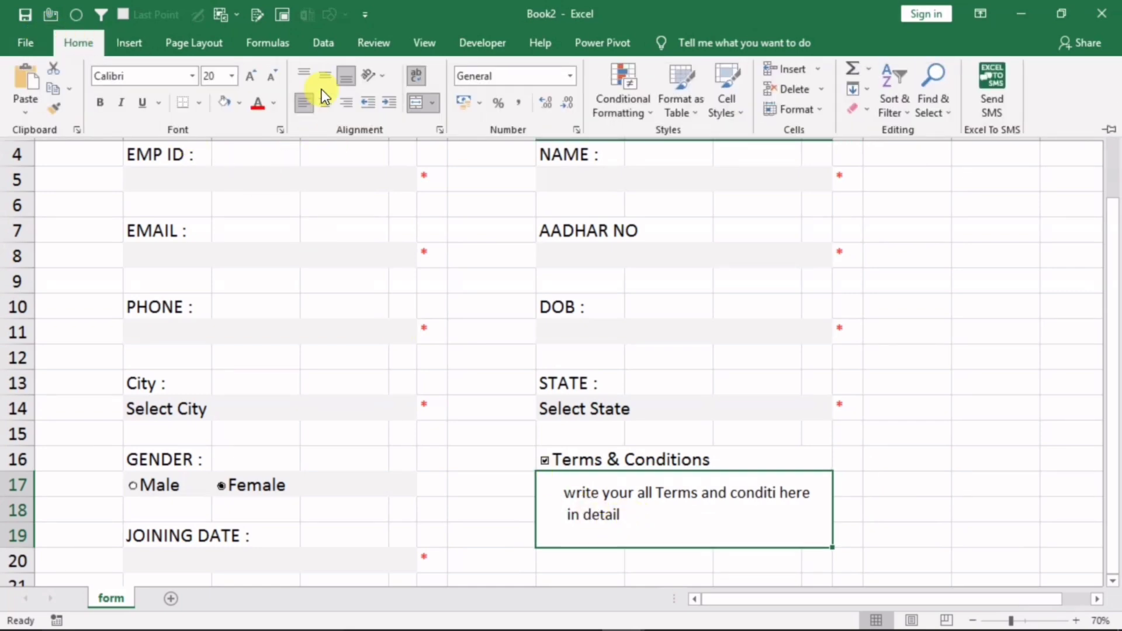
left_click(275, 76)
left_click(276, 76)
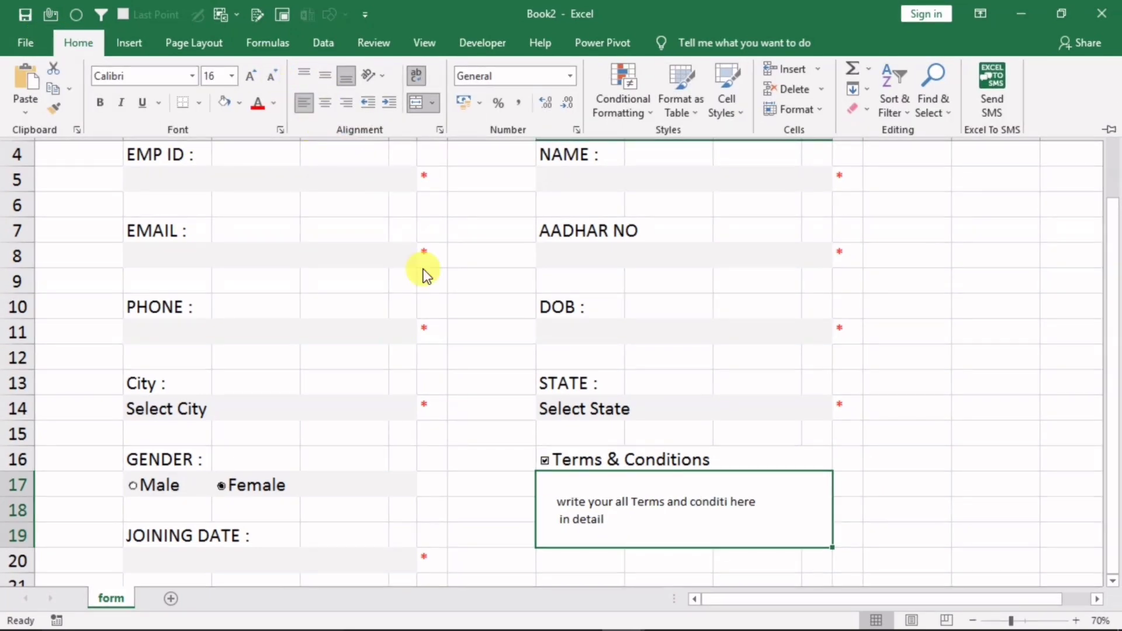
Top-align the terms text in H17, then select the EMP ID cell B5
left_click(304, 76)
left_click(907, 401)
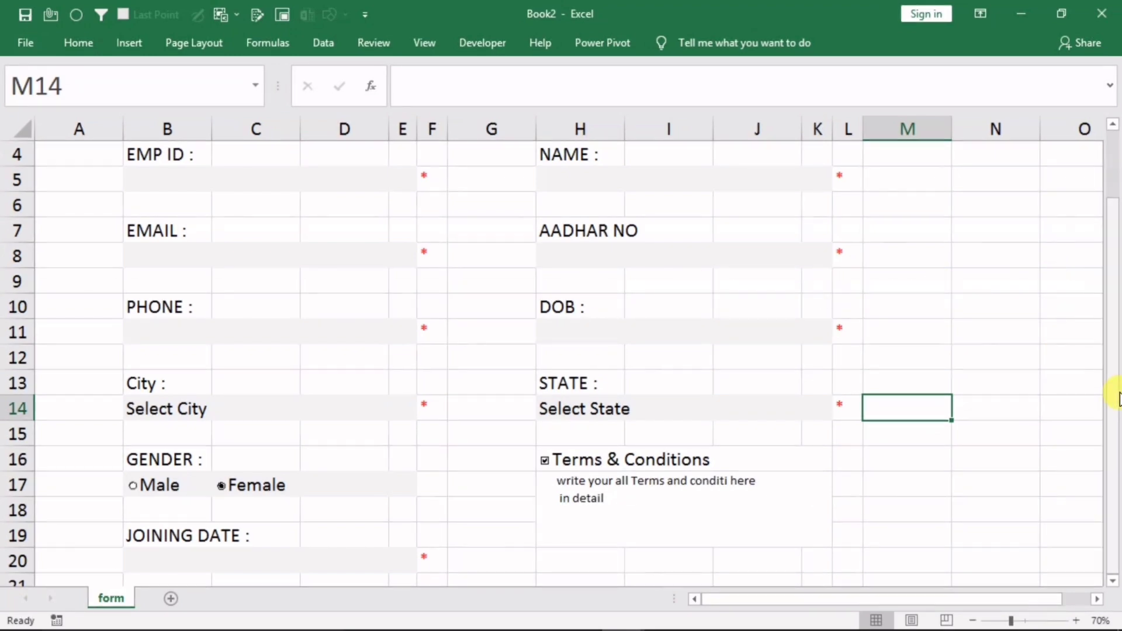
left_click_drag(1114, 388, 1115, 281)
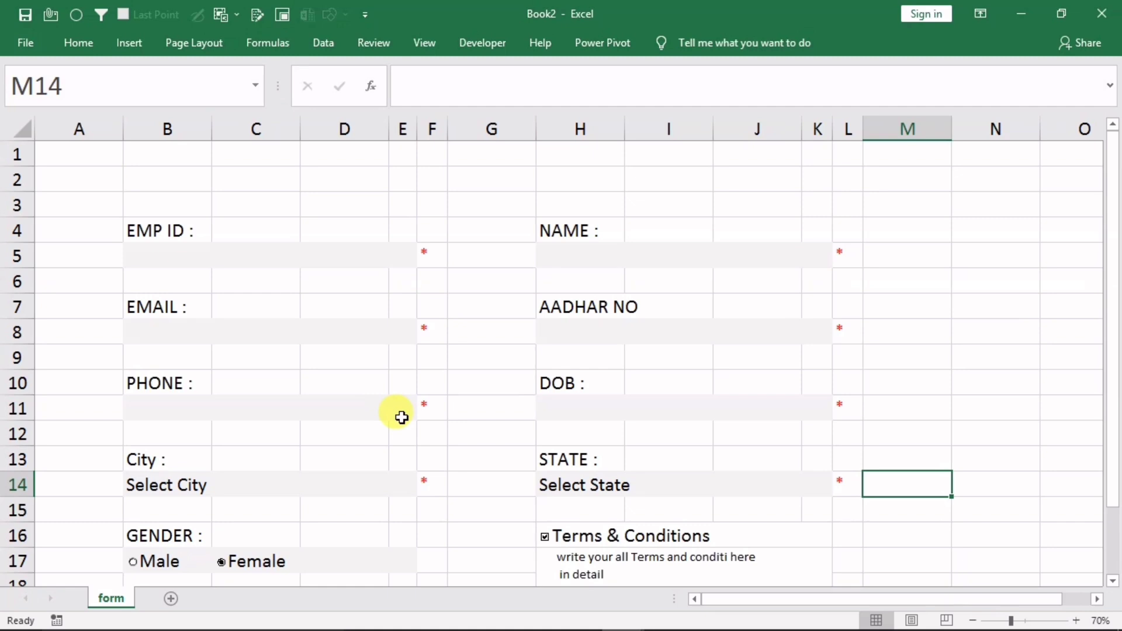
left_click(176, 263)
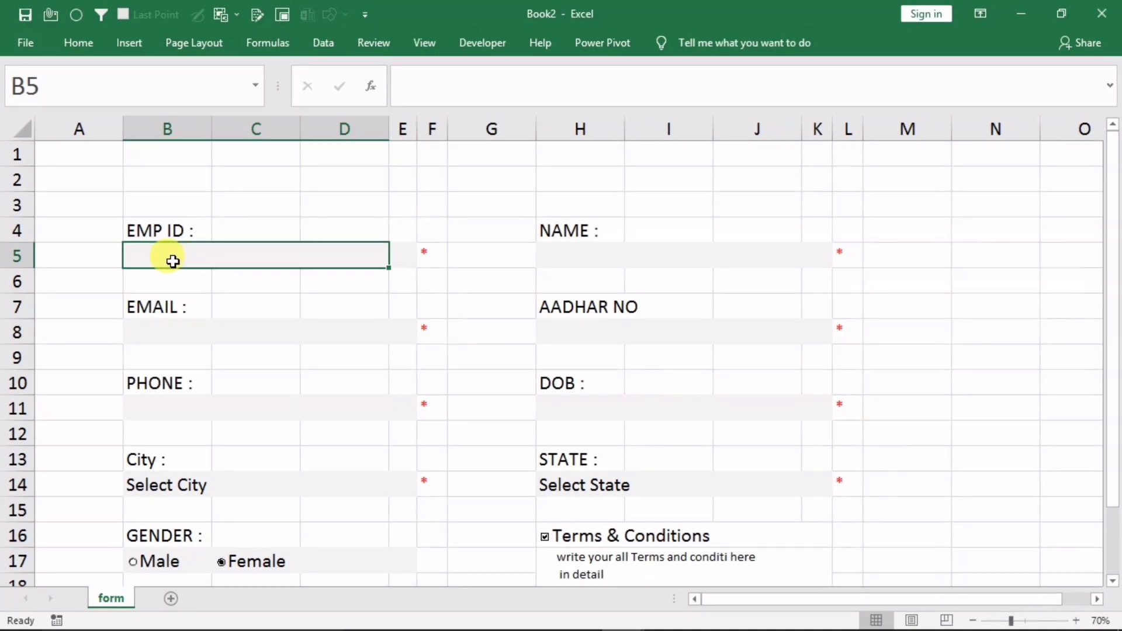
In Data Validation for B5, choose Custom and enter =and(isnumber(B5),len(B5)=3)
left_click(324, 42)
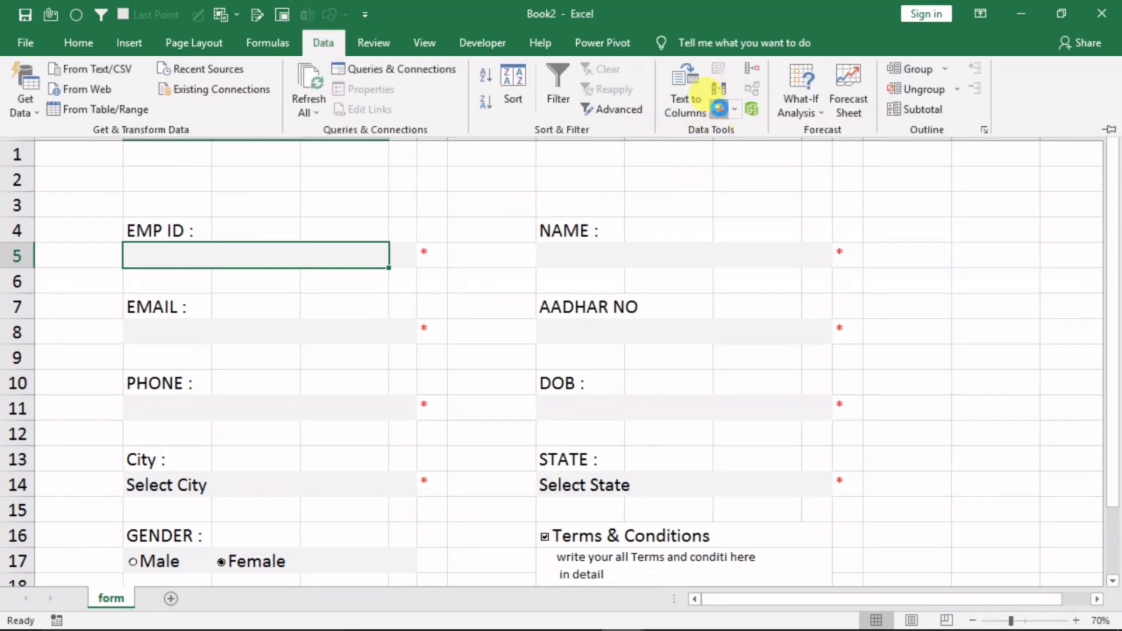
left_click(718, 108)
left_click(442, 193)
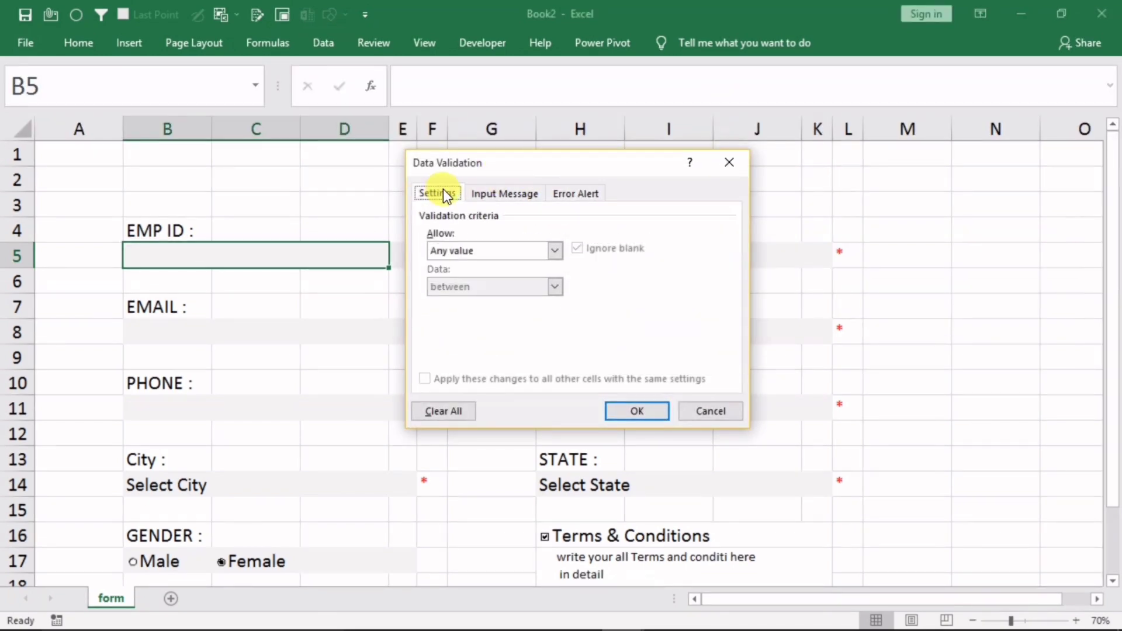
left_click_drag(521, 163, 646, 173)
left_click(601, 257)
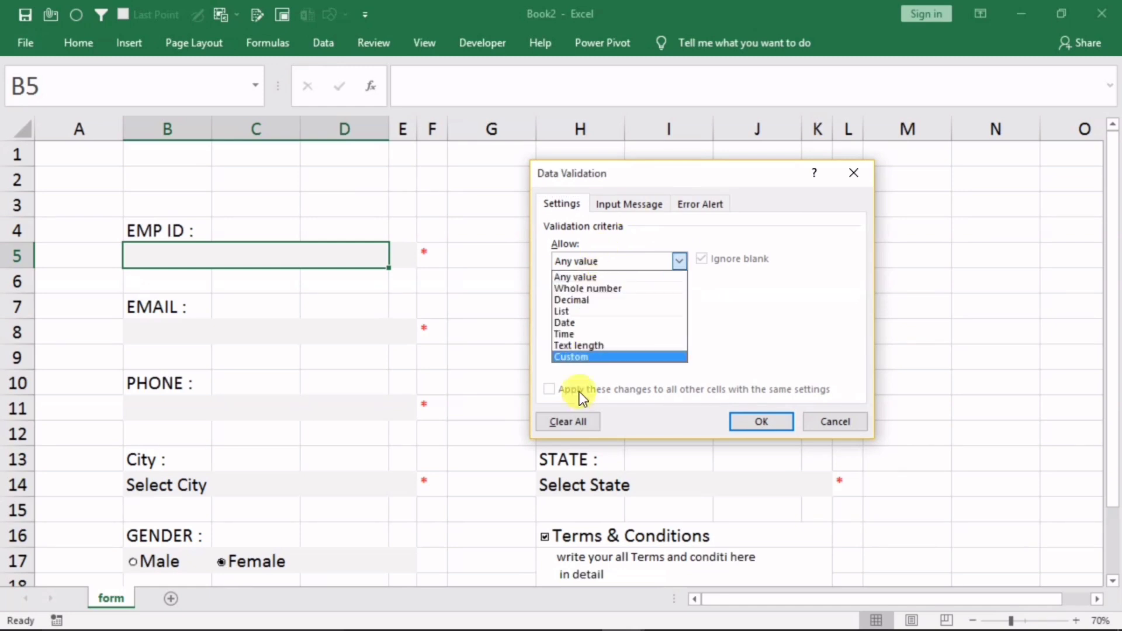
left_click(587, 355)
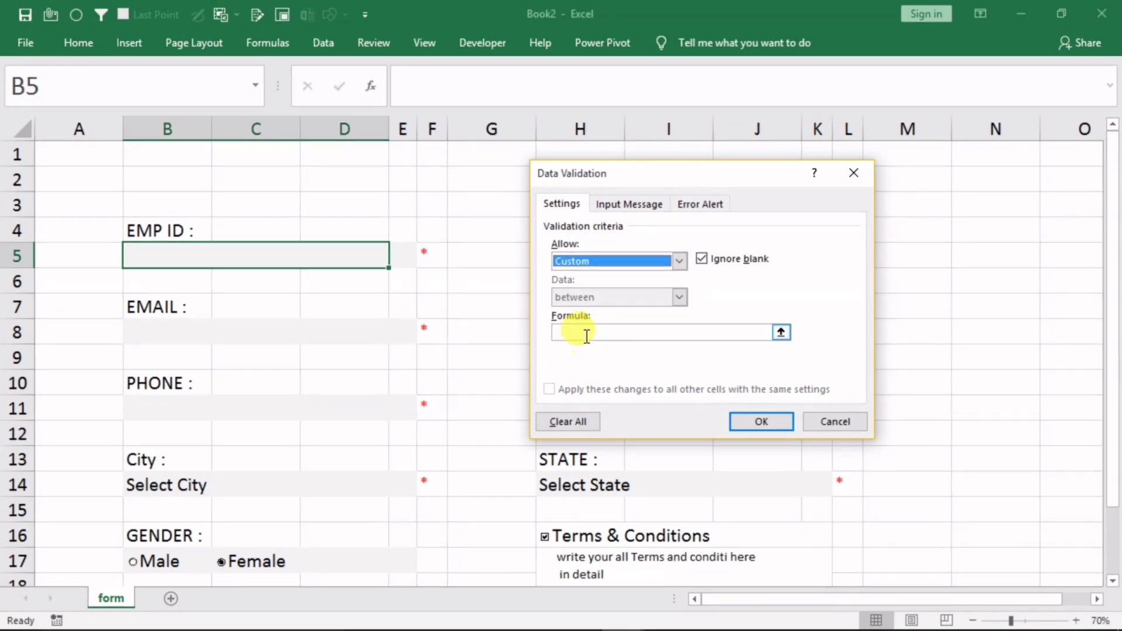
left_click(587, 334)
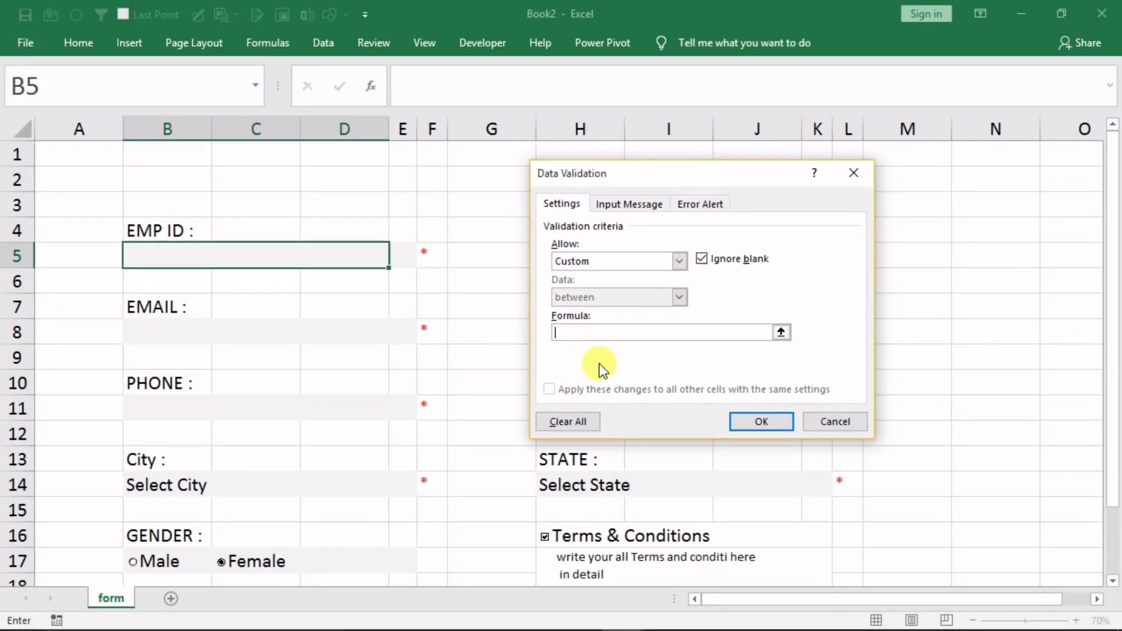
type("=a")
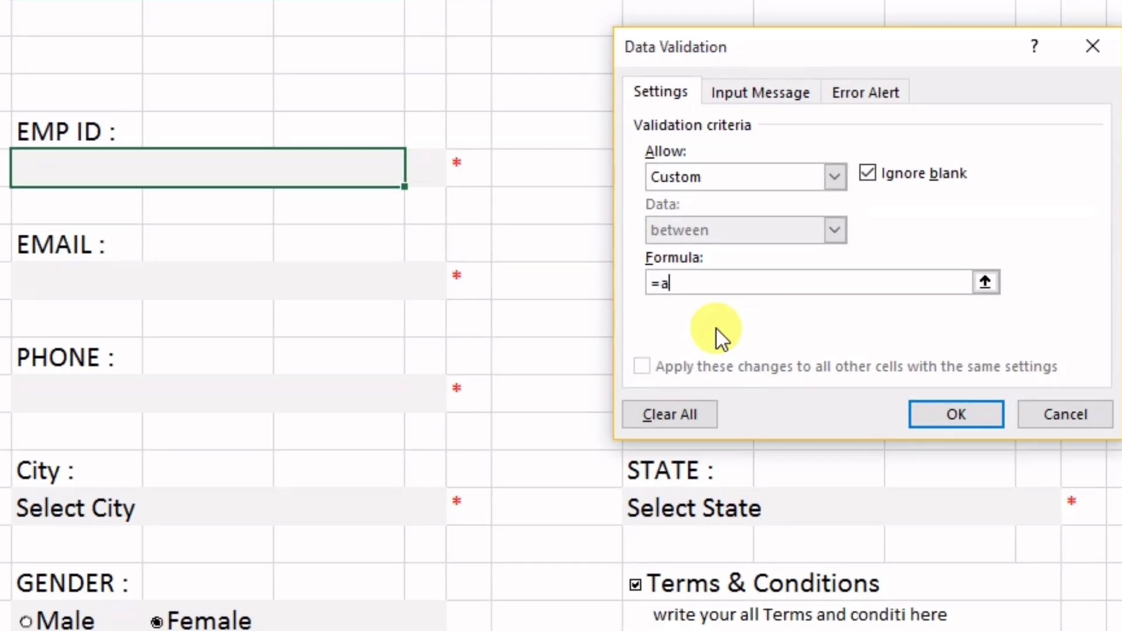
type("nd(isnu")
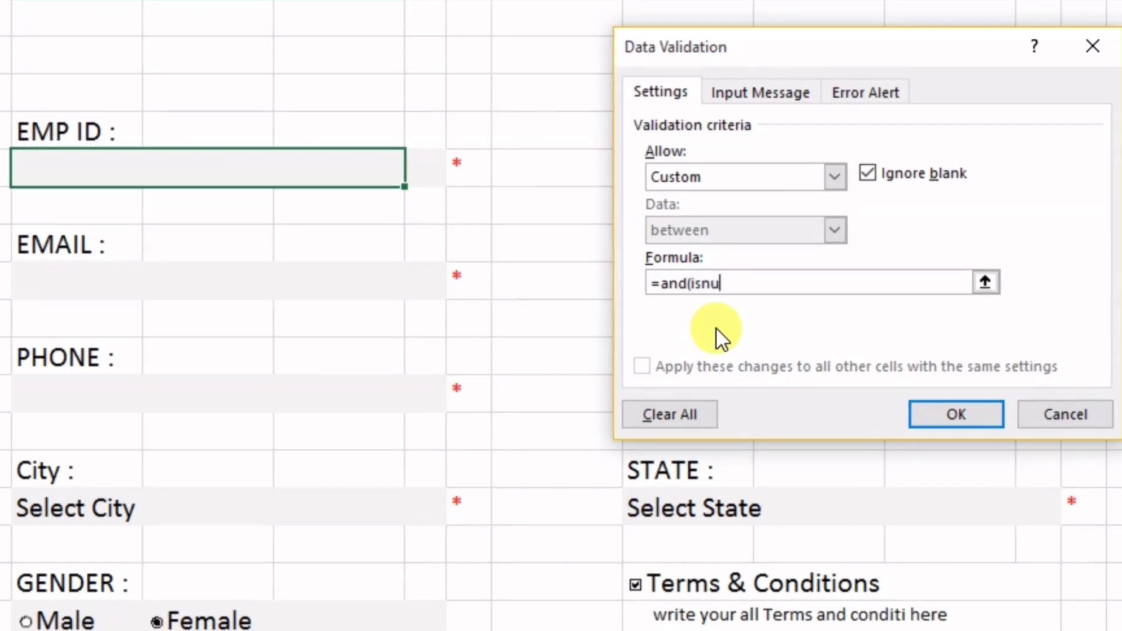
type("mber")
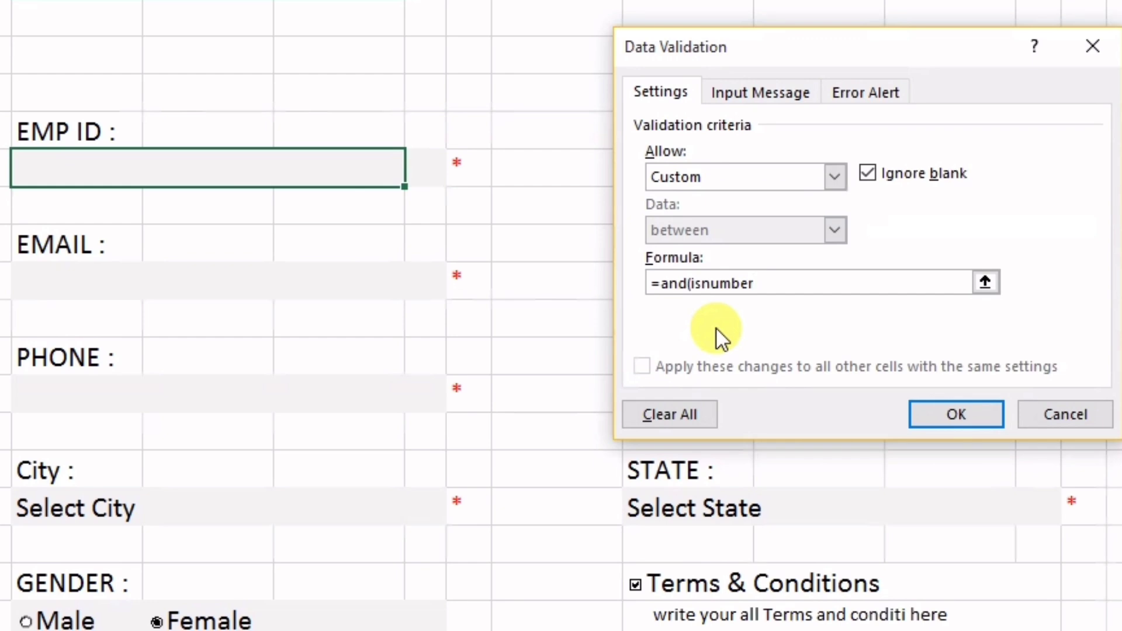
type("(B5")
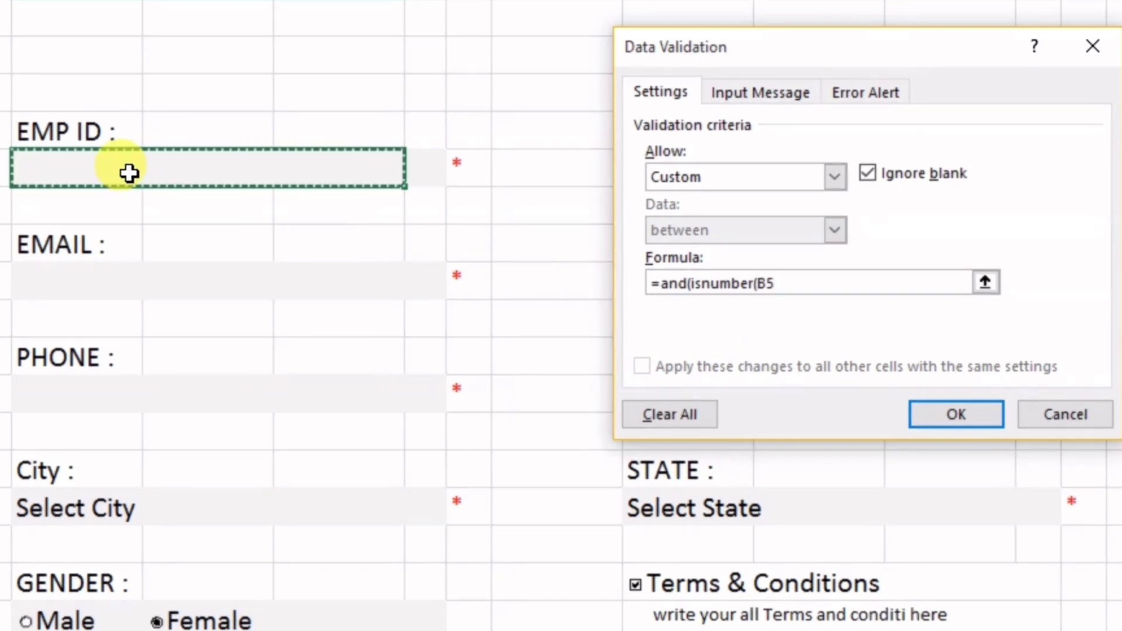
type(")")
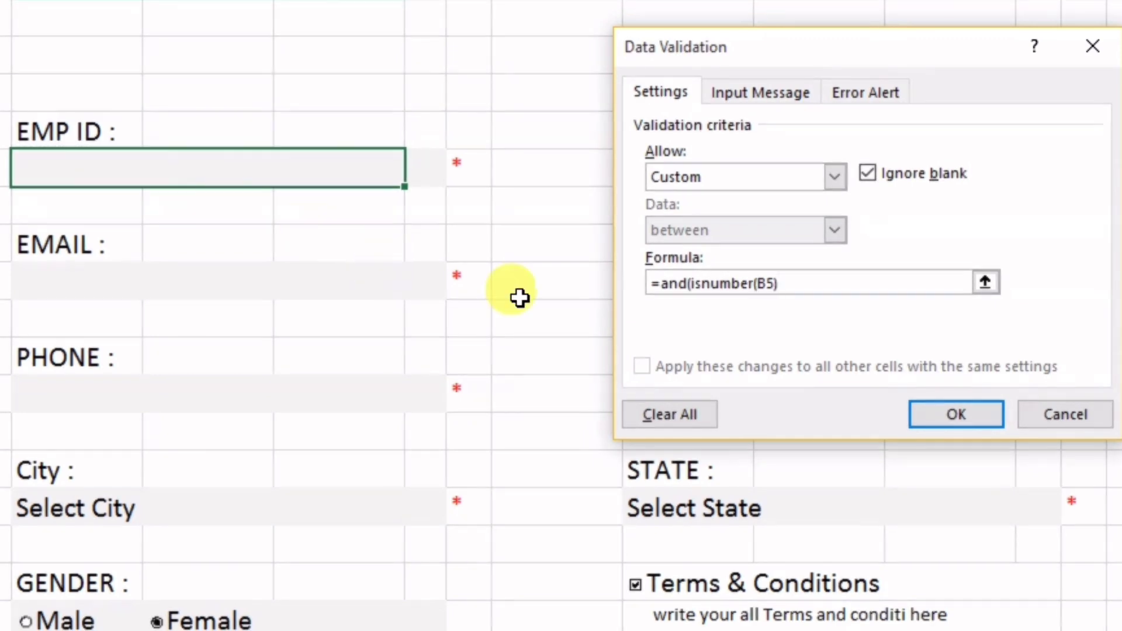
type(",len")
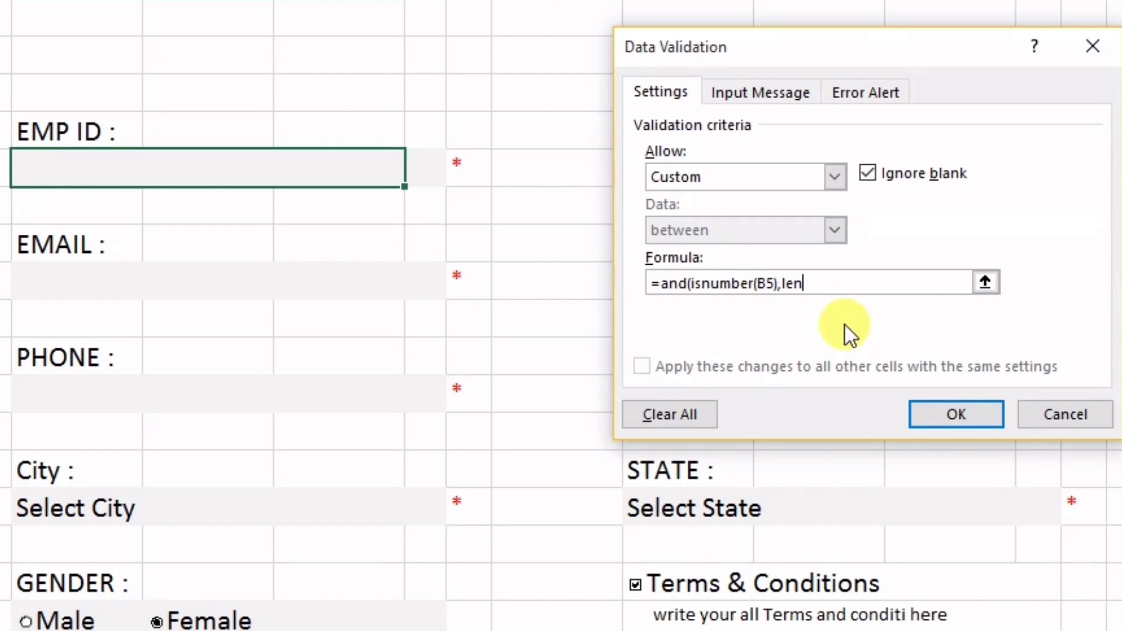
type("(")
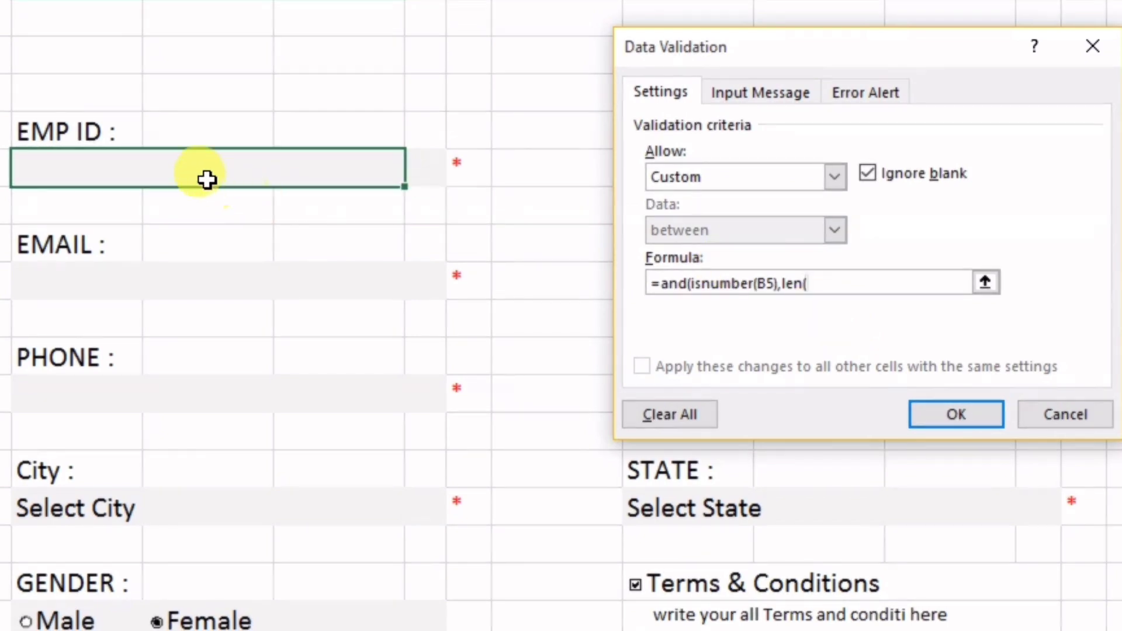
left_click(214, 178)
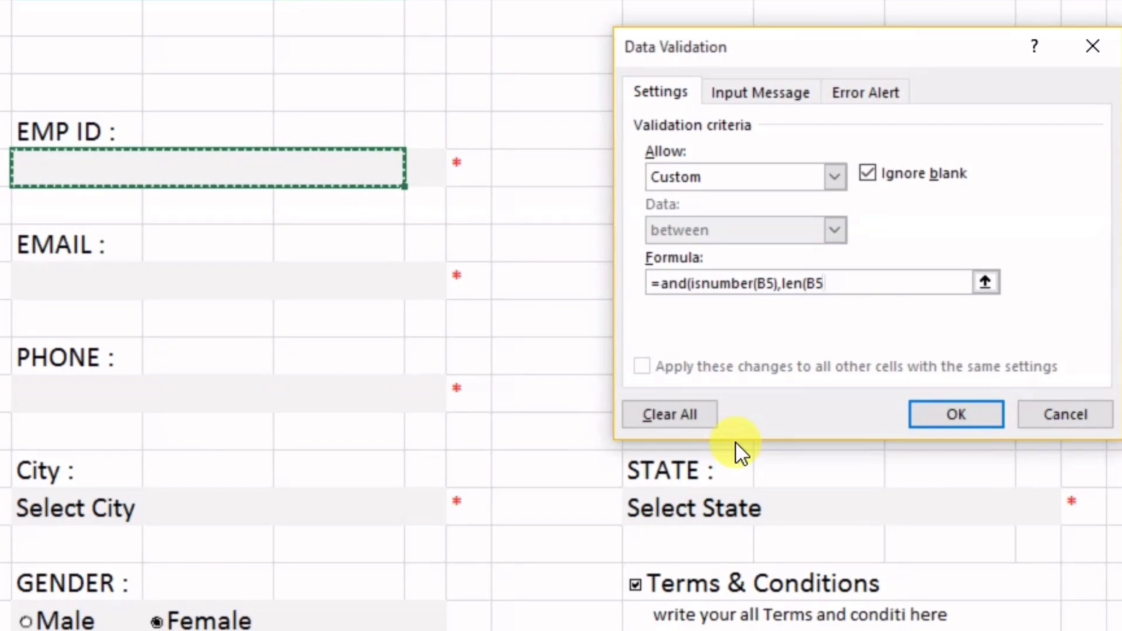
type(")=3")
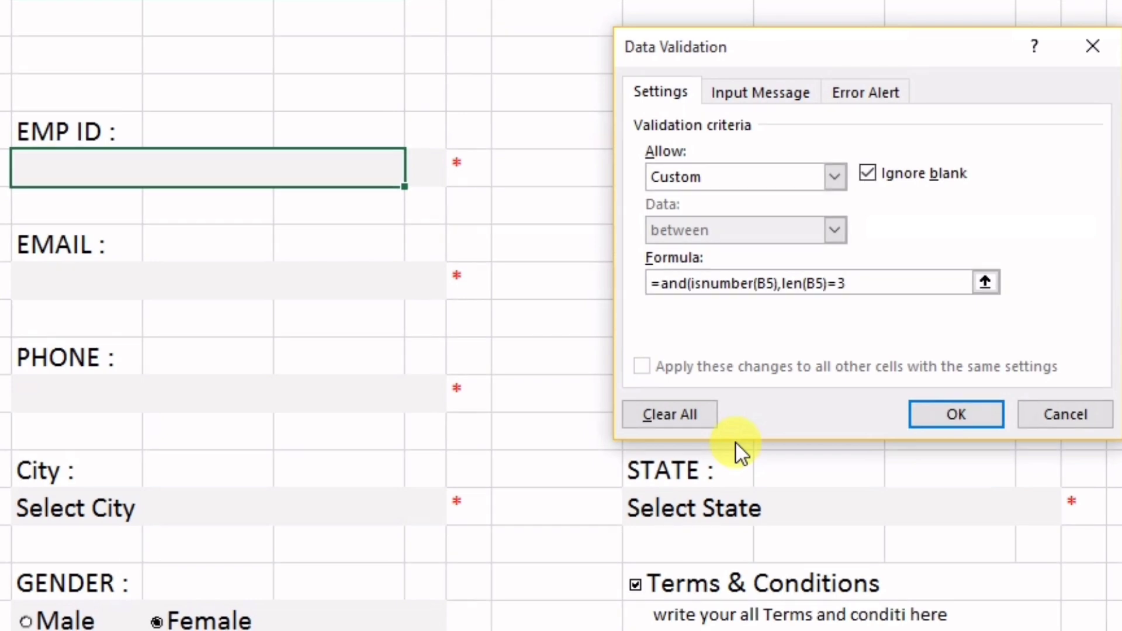
type(")")
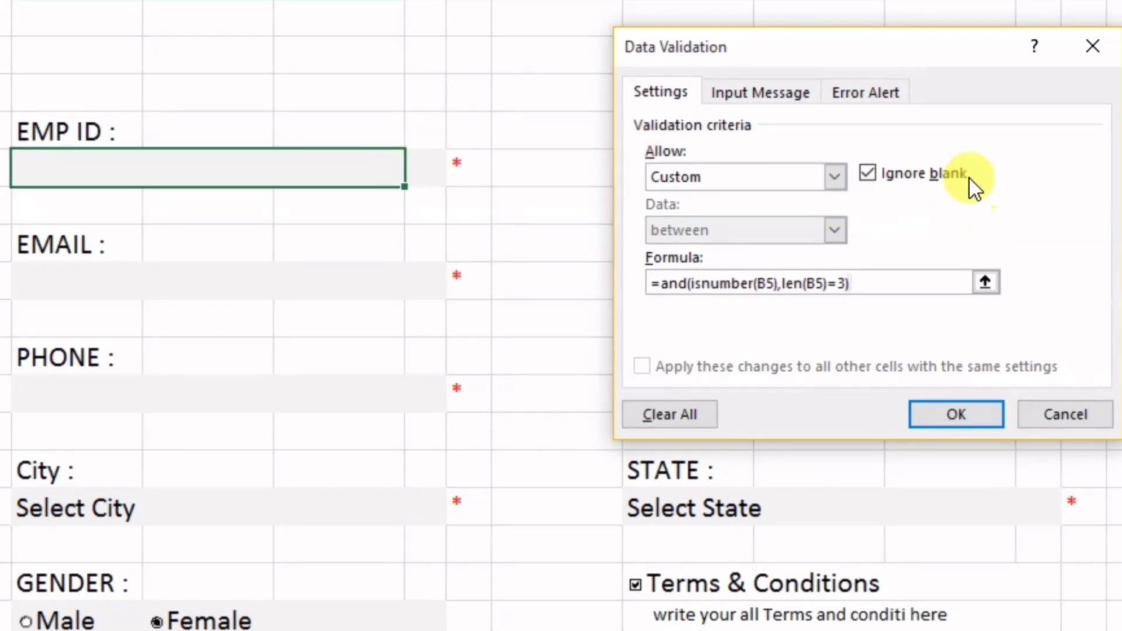
Add an error alert titled 'Invalid ID' with message 'Enter a valid emp id' and apply the rule
left_click(872, 94)
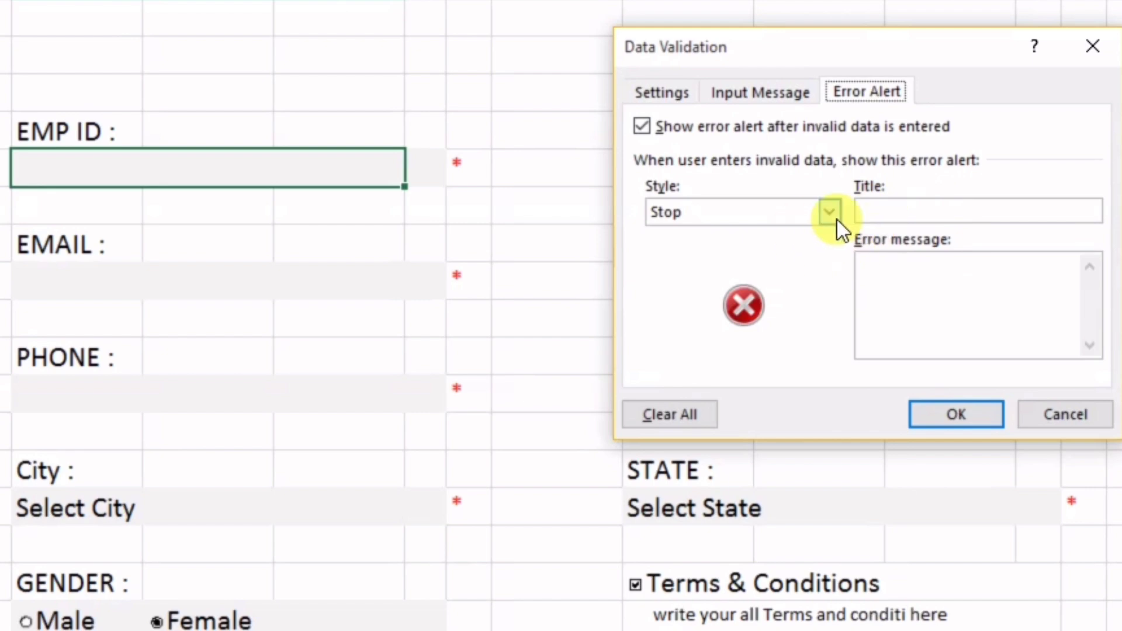
left_click(914, 216)
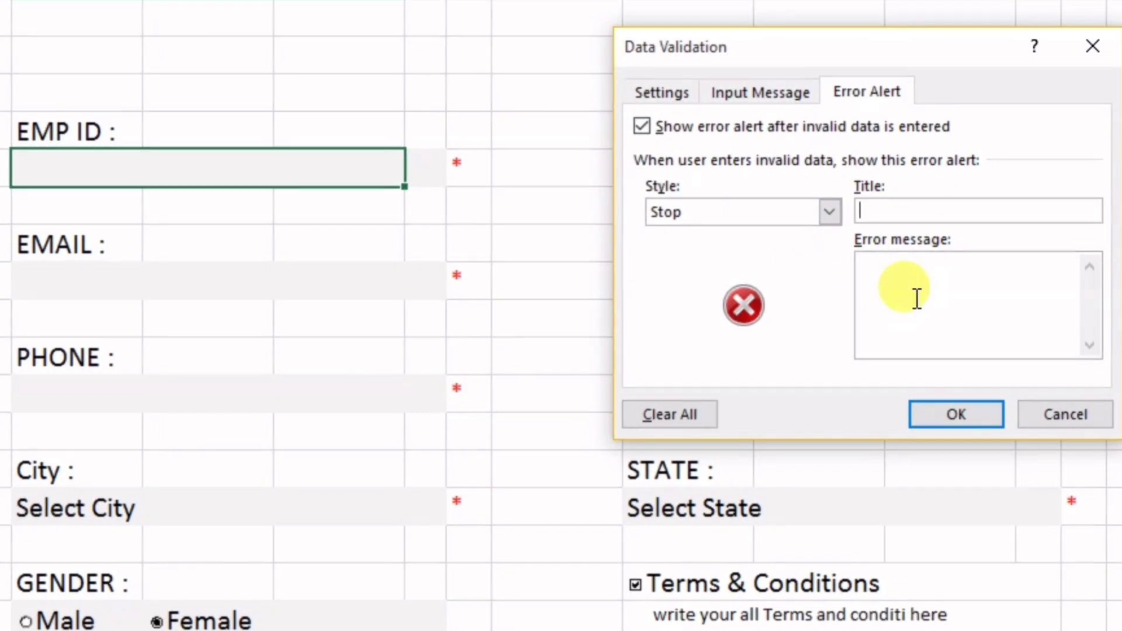
type("Invalid ID")
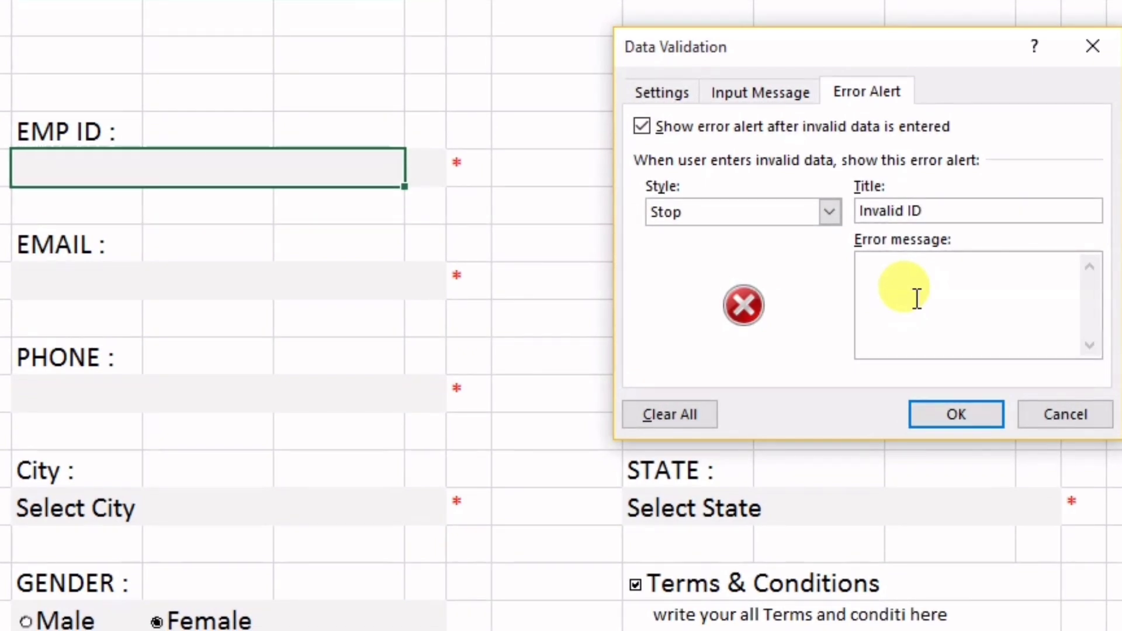
left_click(917, 299)
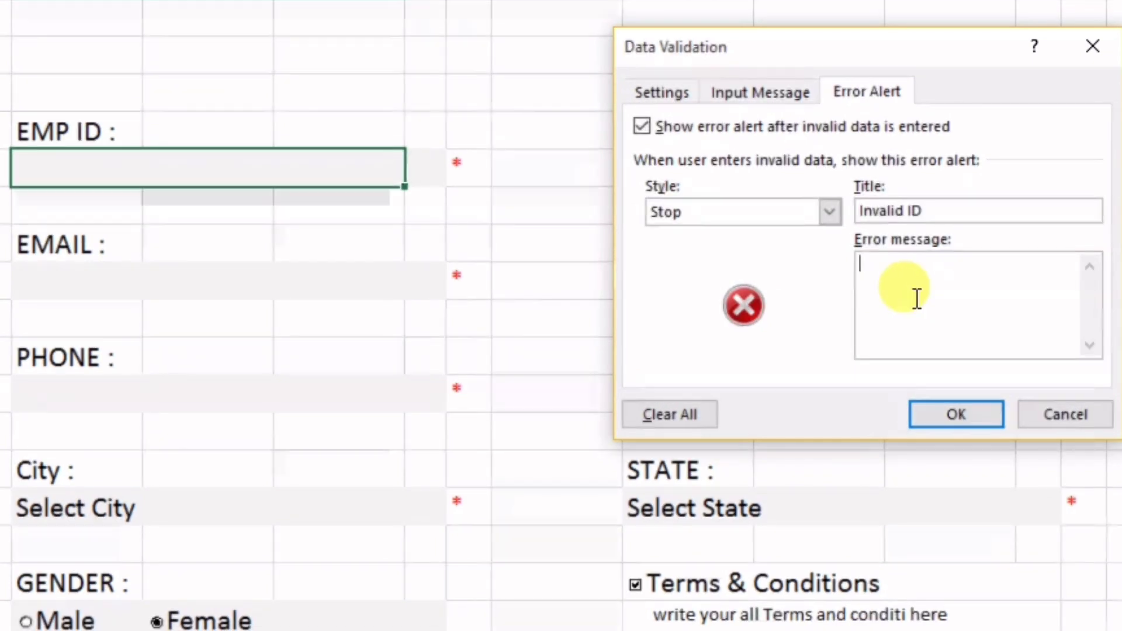
type("Enter ")
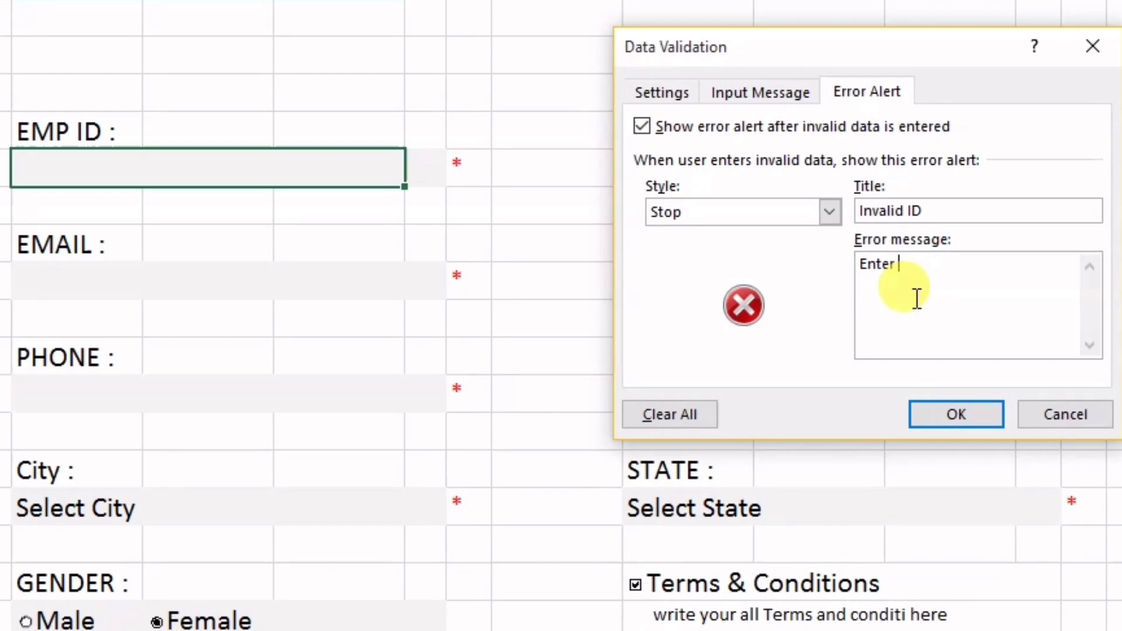
type("a valid")
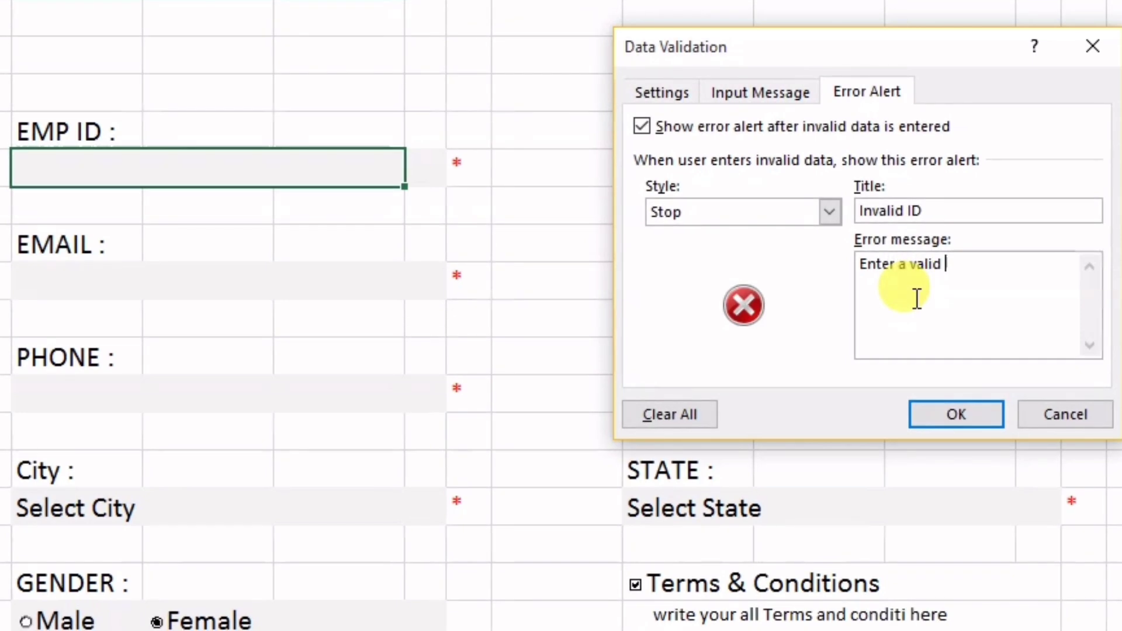
type(" emp id")
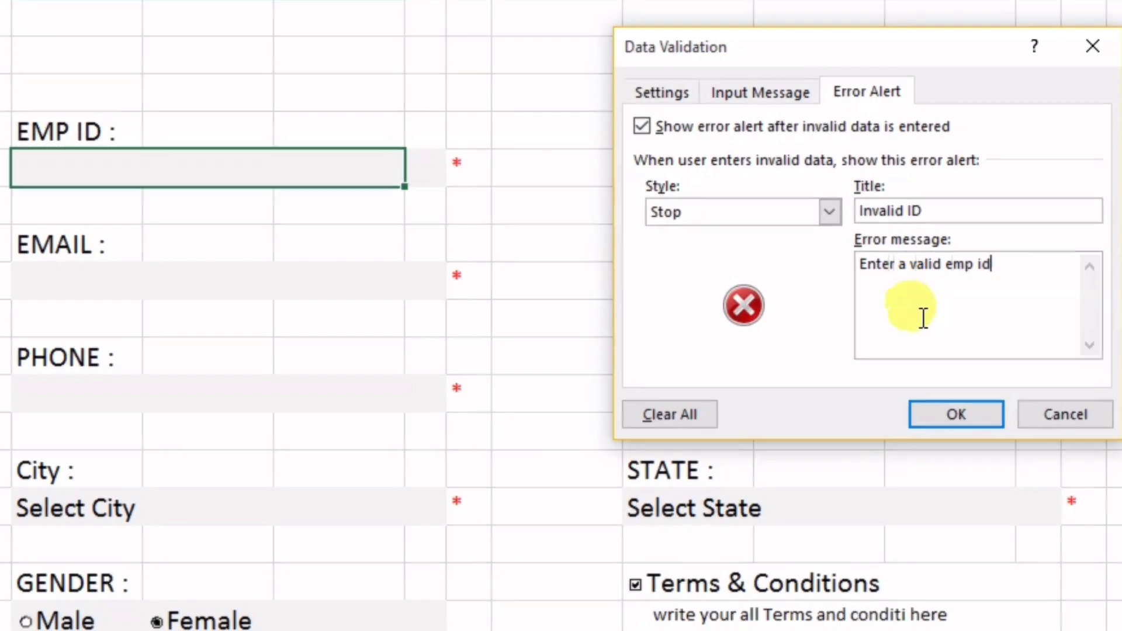
left_click(921, 416)
Test B5 with vghgf and 3434343, dismiss both errors, then enter 232
left_click(350, 277)
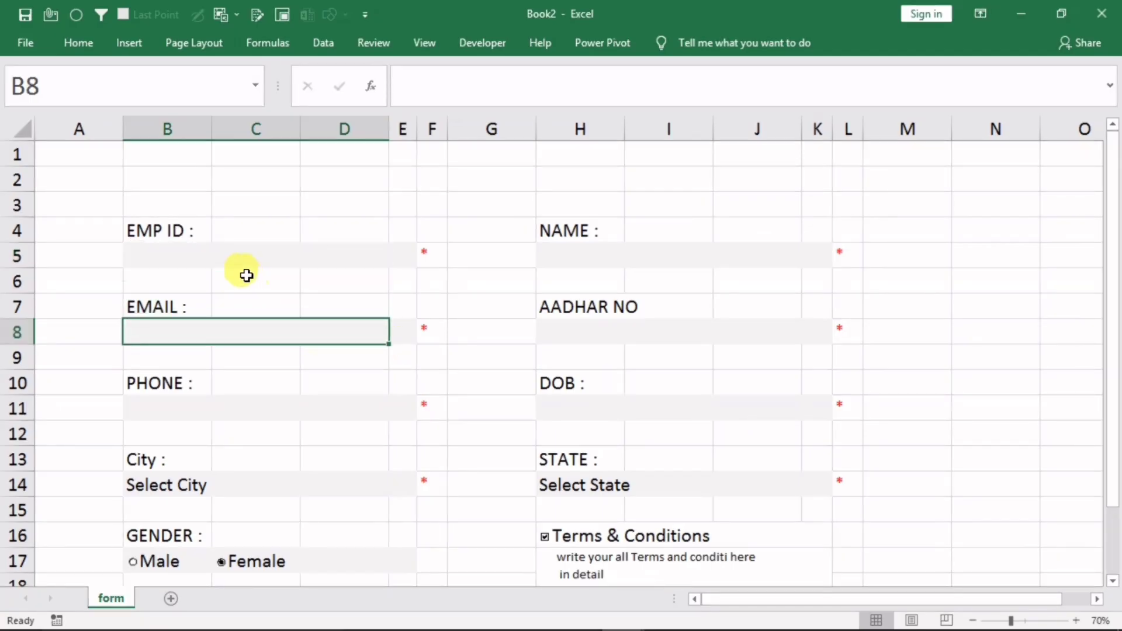
left_click(170, 172)
type("vghgf")
key("Return")
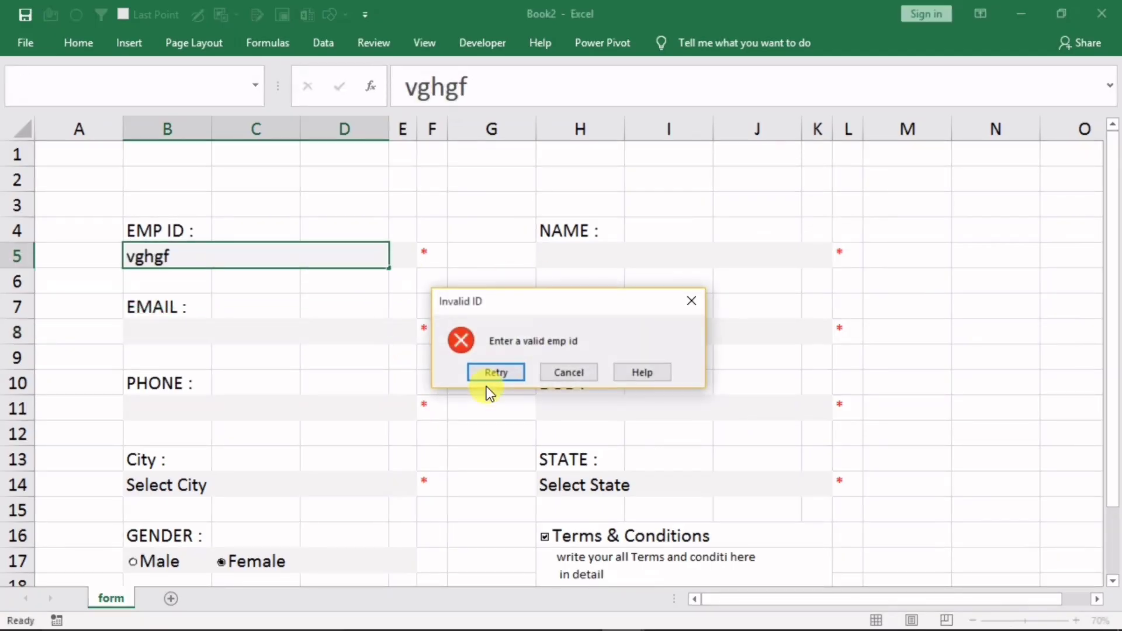
left_click(692, 301)
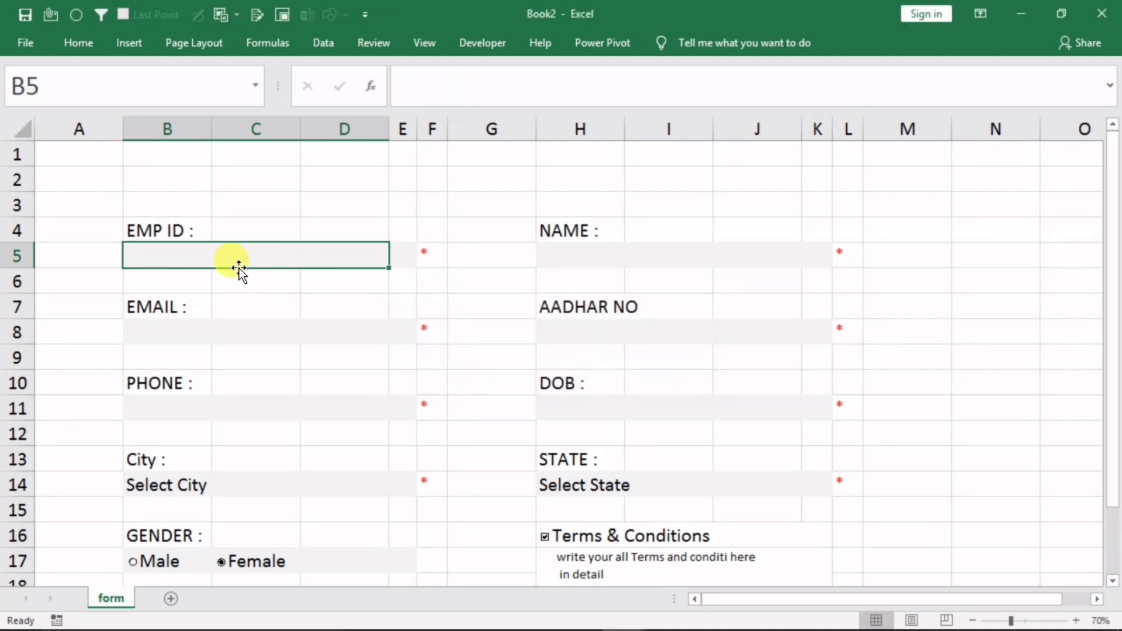
type("3434343")
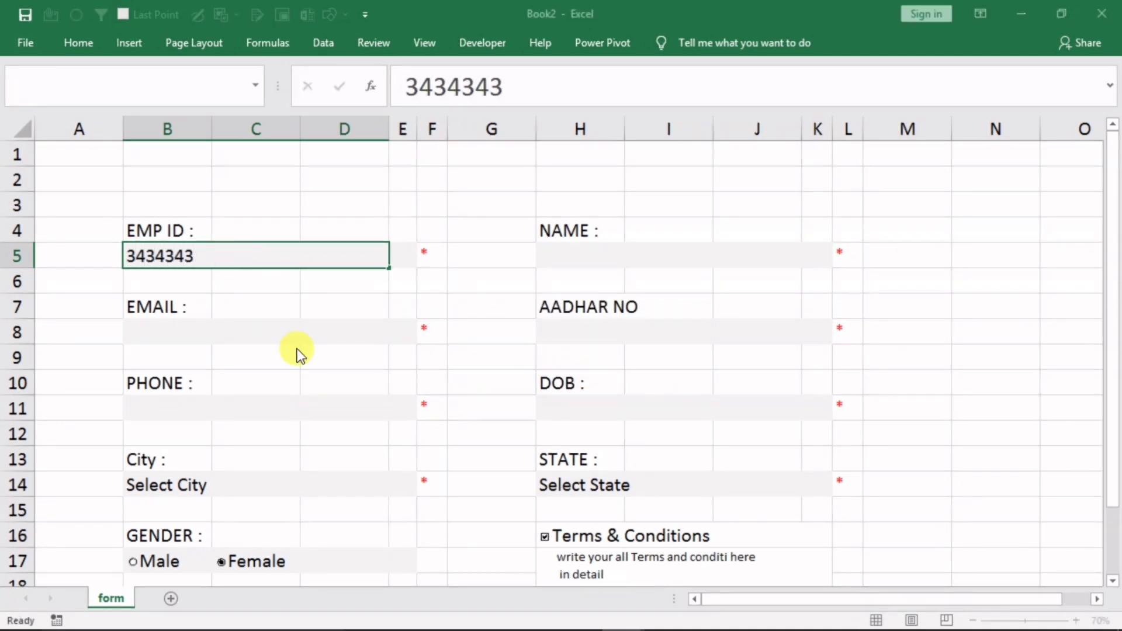
key("Return")
left_click(691, 301)
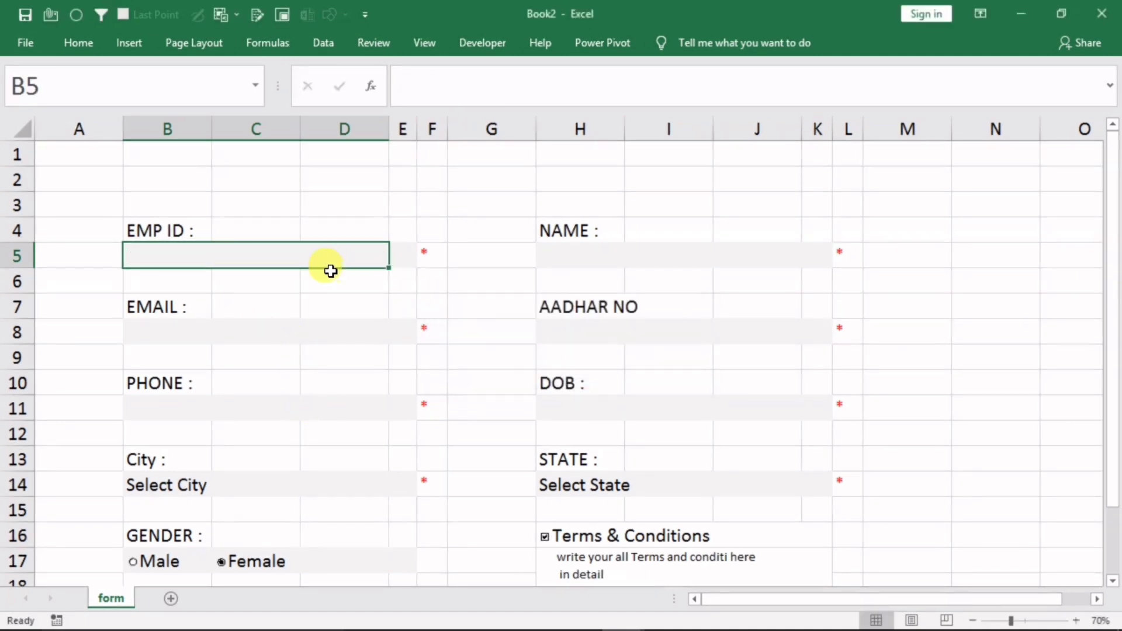
type("232")
left_click(314, 357)
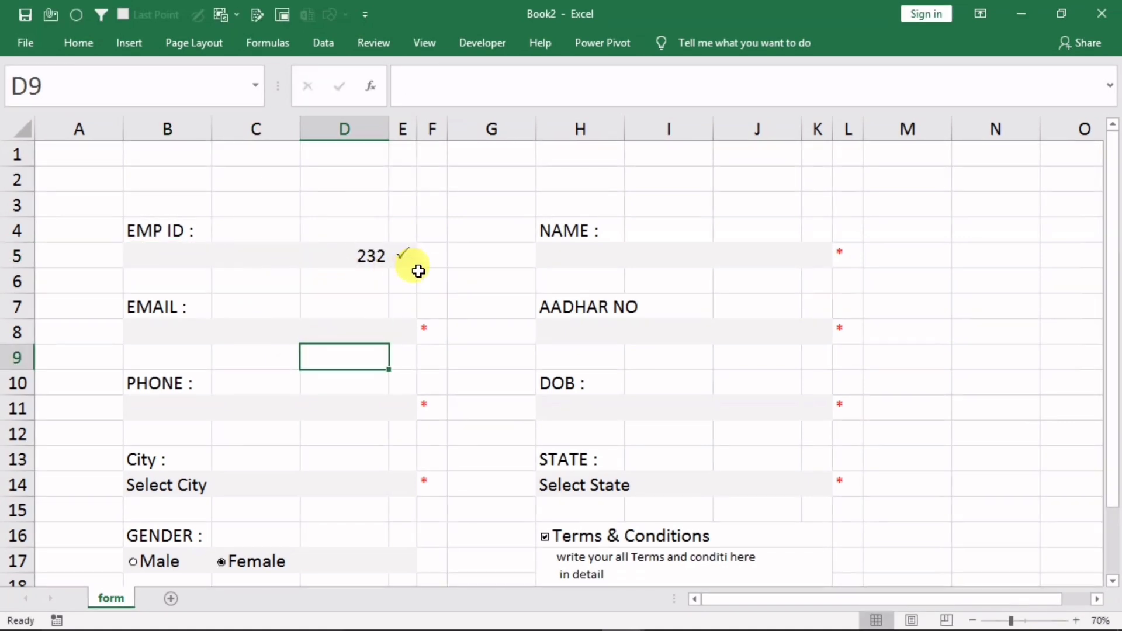
Enter 435345 in the NAME cell H5, then delete it and reselect H5
left_click(590, 256)
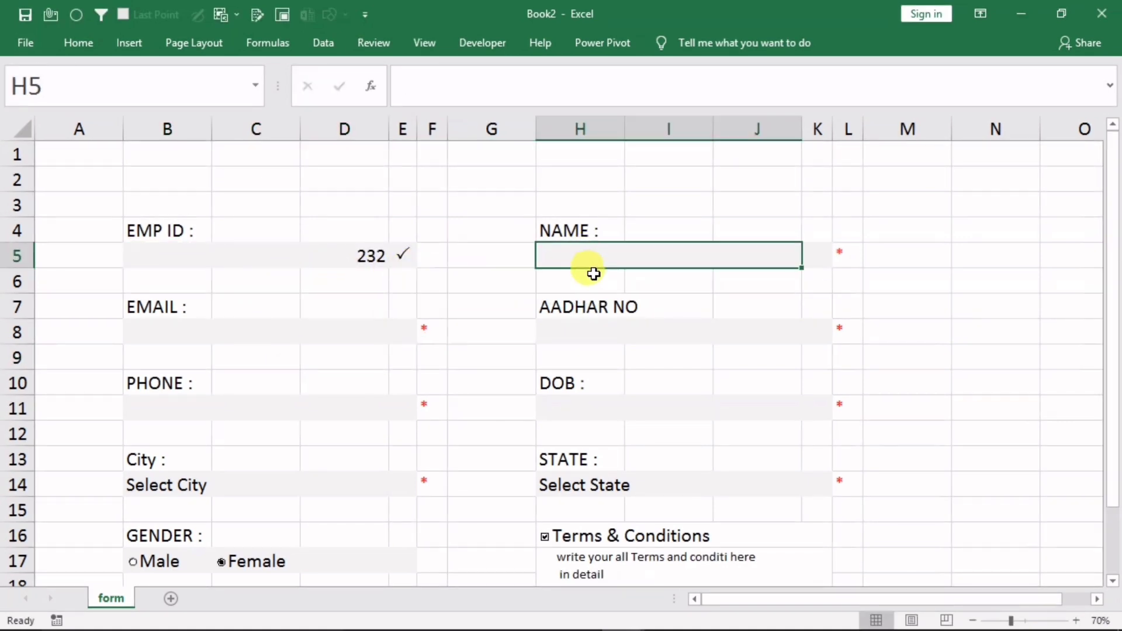
type("435345")
left_click(658, 355)
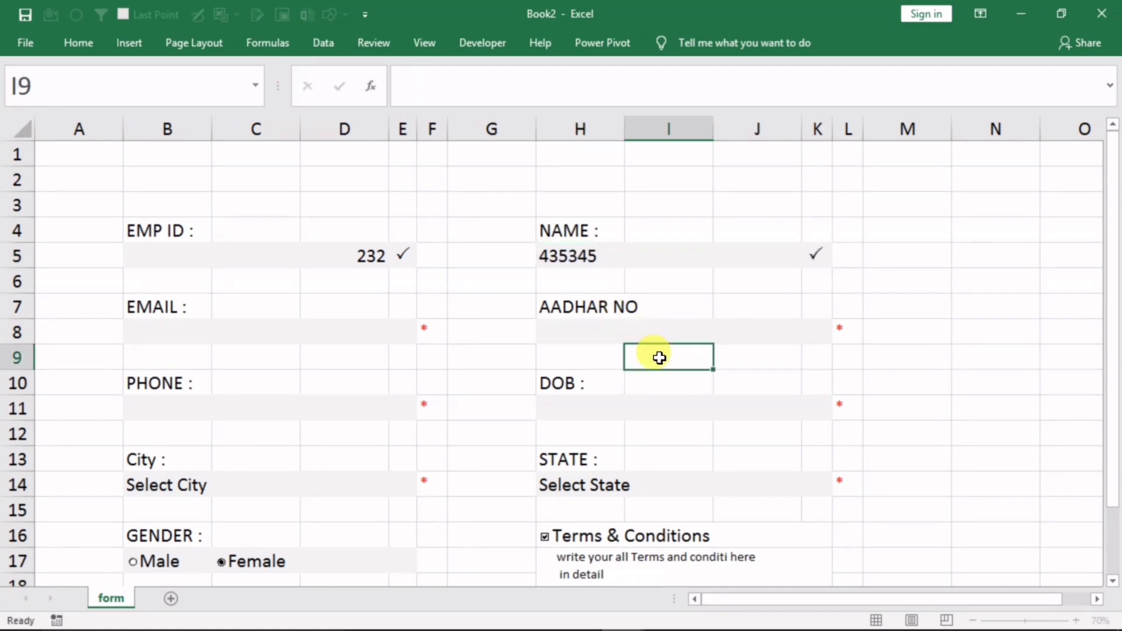
left_click(618, 260)
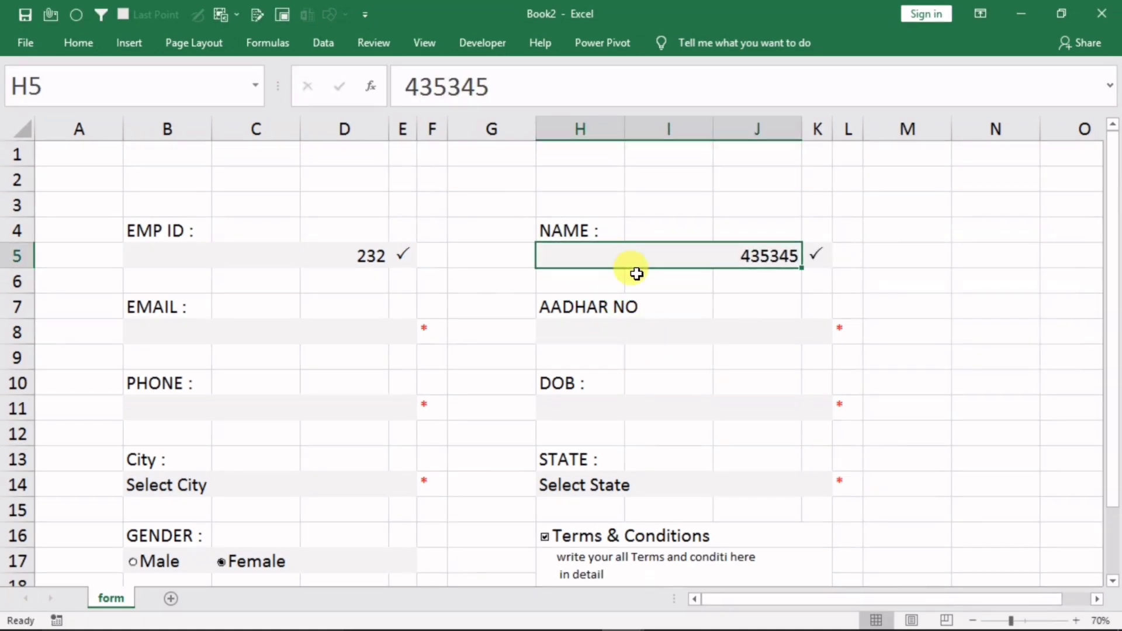
key("Delete")
left_click(656, 329)
left_click(611, 263)
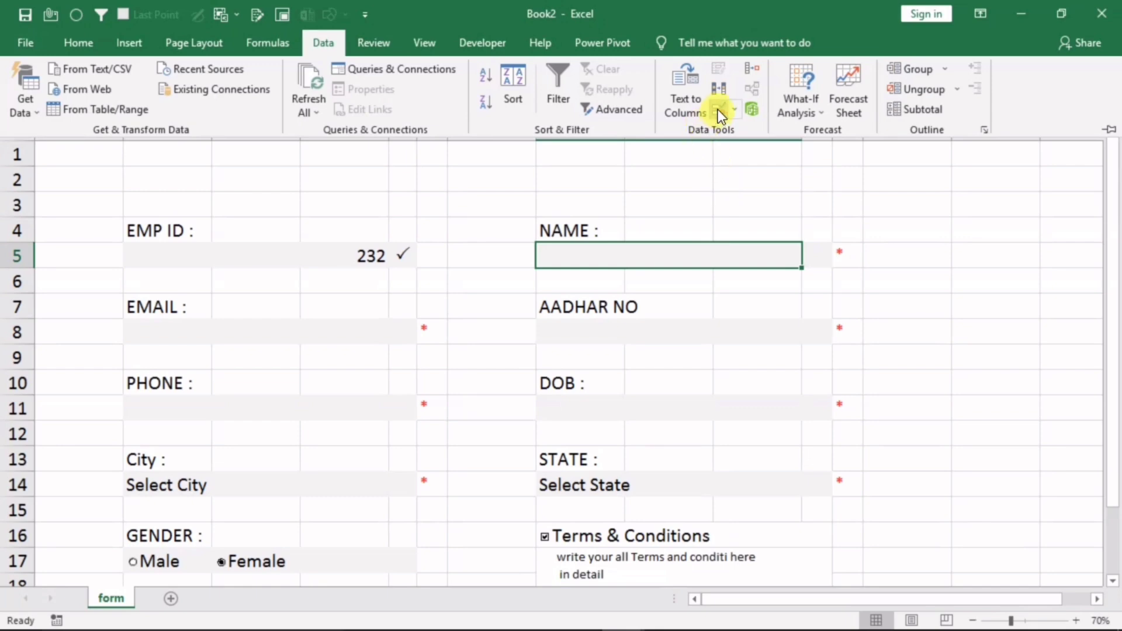
Apply a Custom validation formula =istext(H5) to H5, keeping the default error alert
left_click(719, 111)
left_click(552, 204)
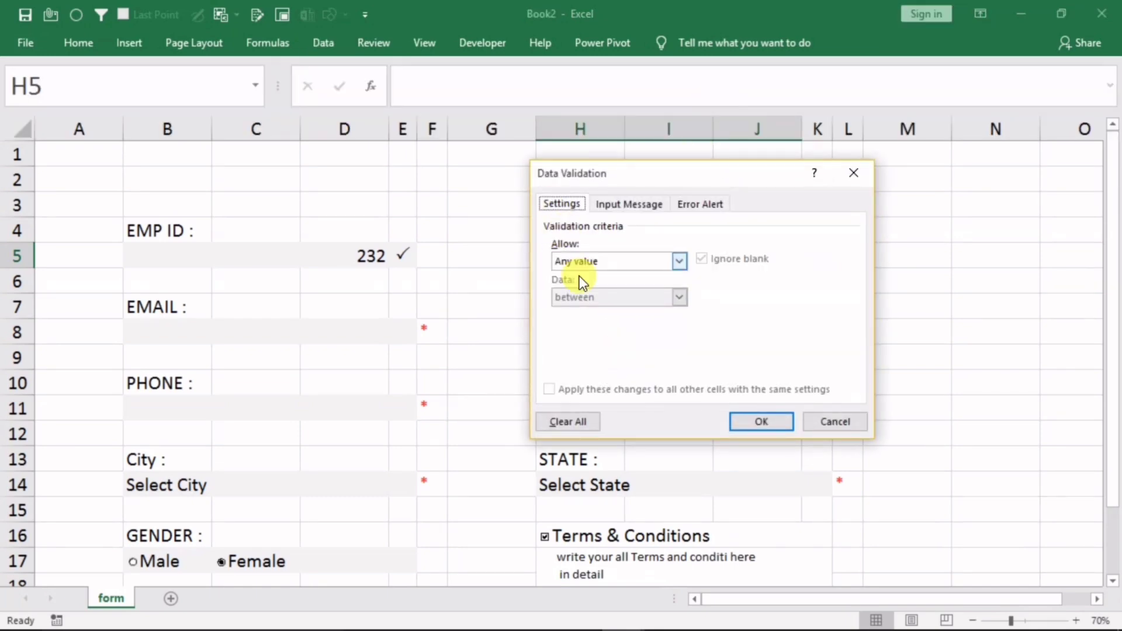
left_click(592, 260)
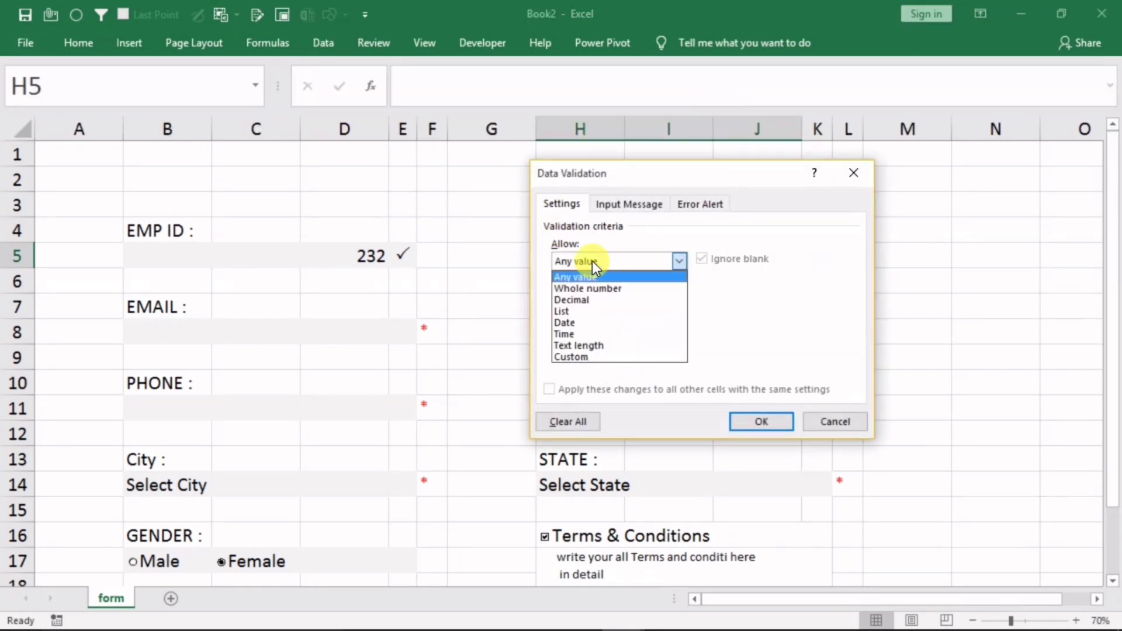
left_click(572, 356)
left_click(583, 331)
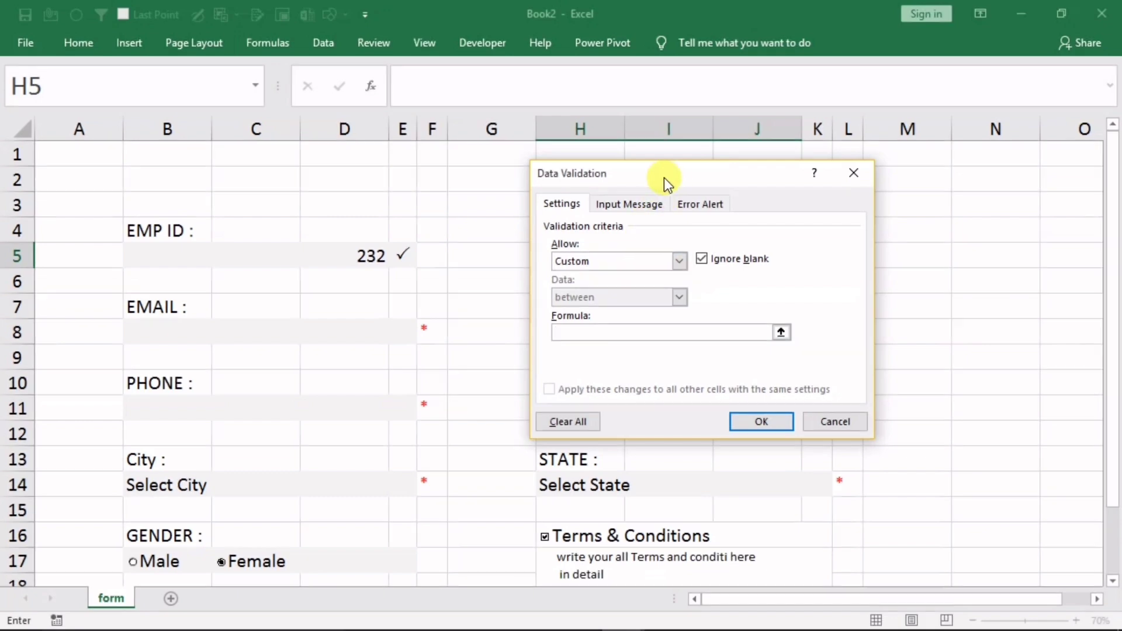
left_click_drag(664, 178, 320, 188)
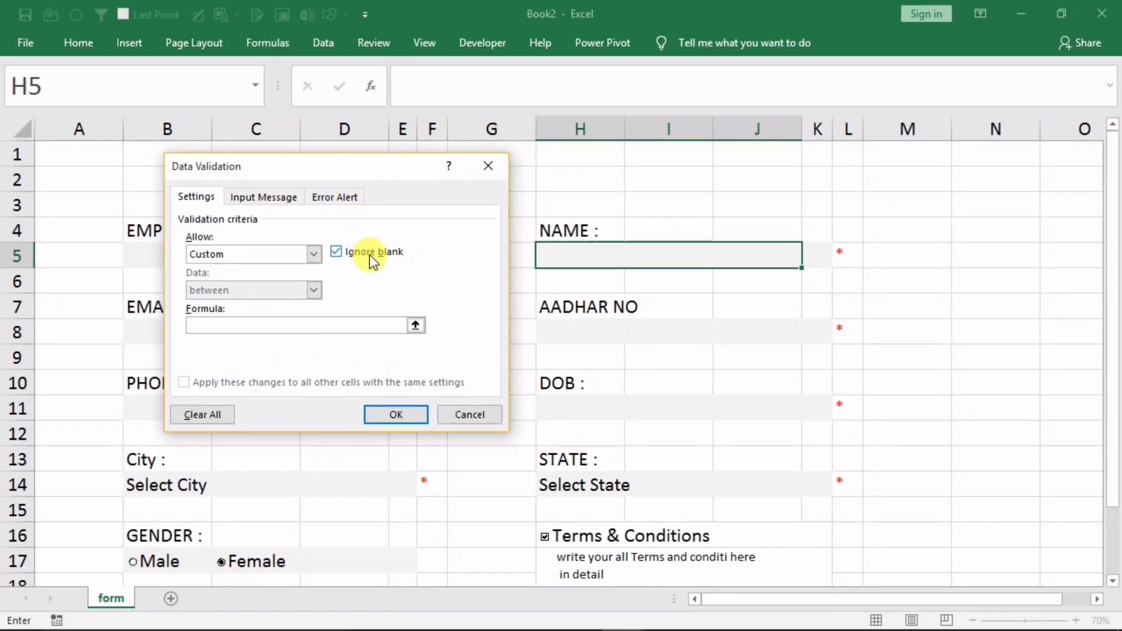
type("=i")
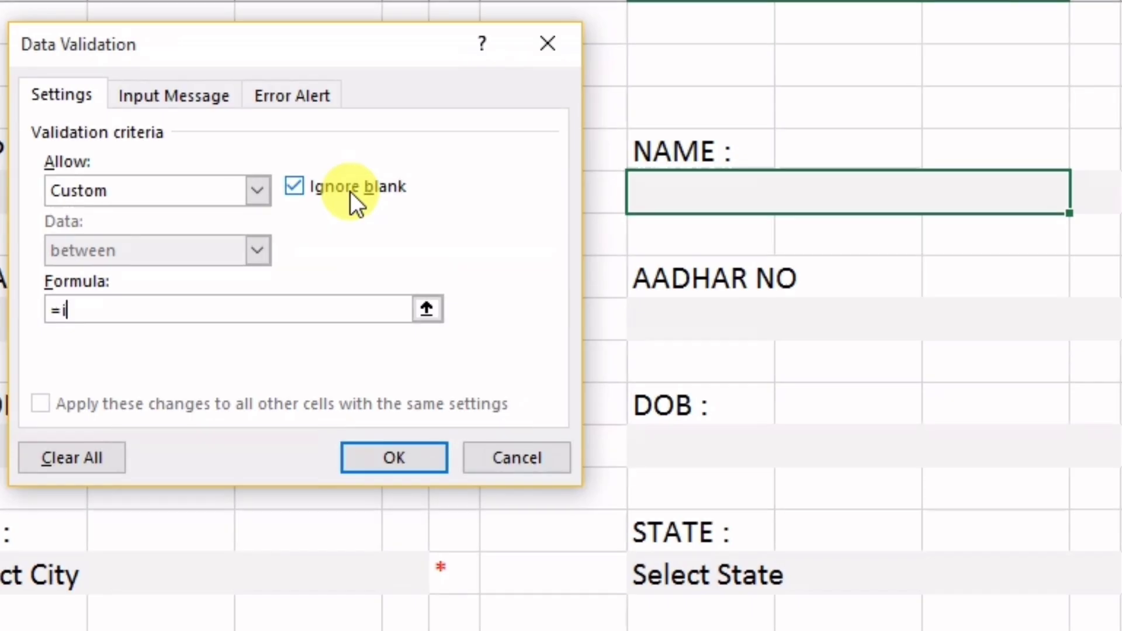
type("stext(")
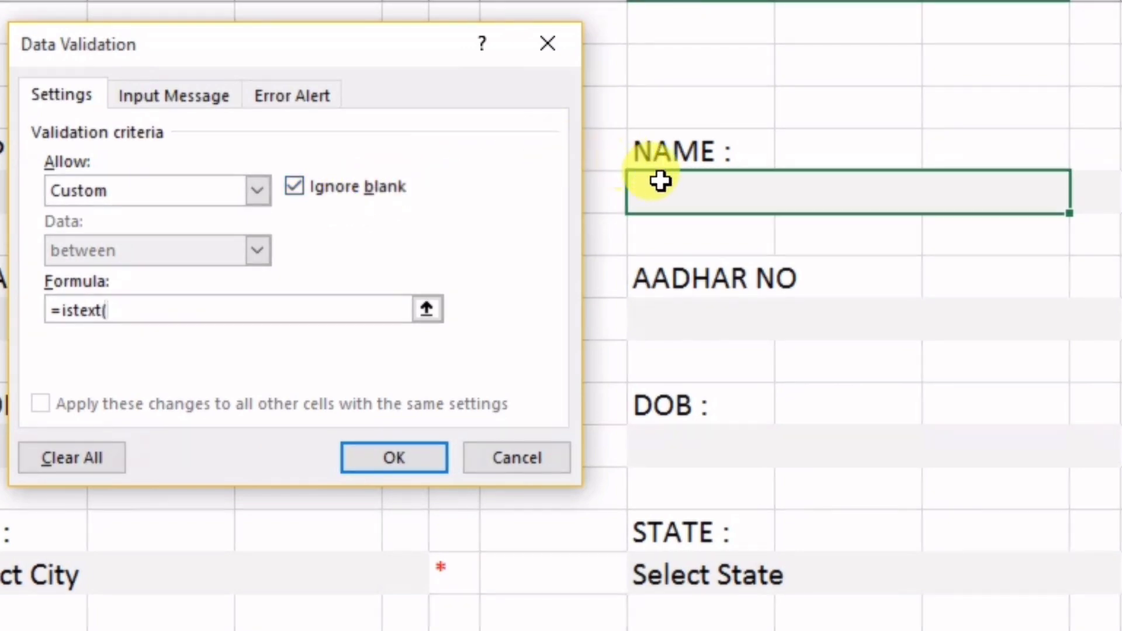
left_click(672, 196)
type(")")
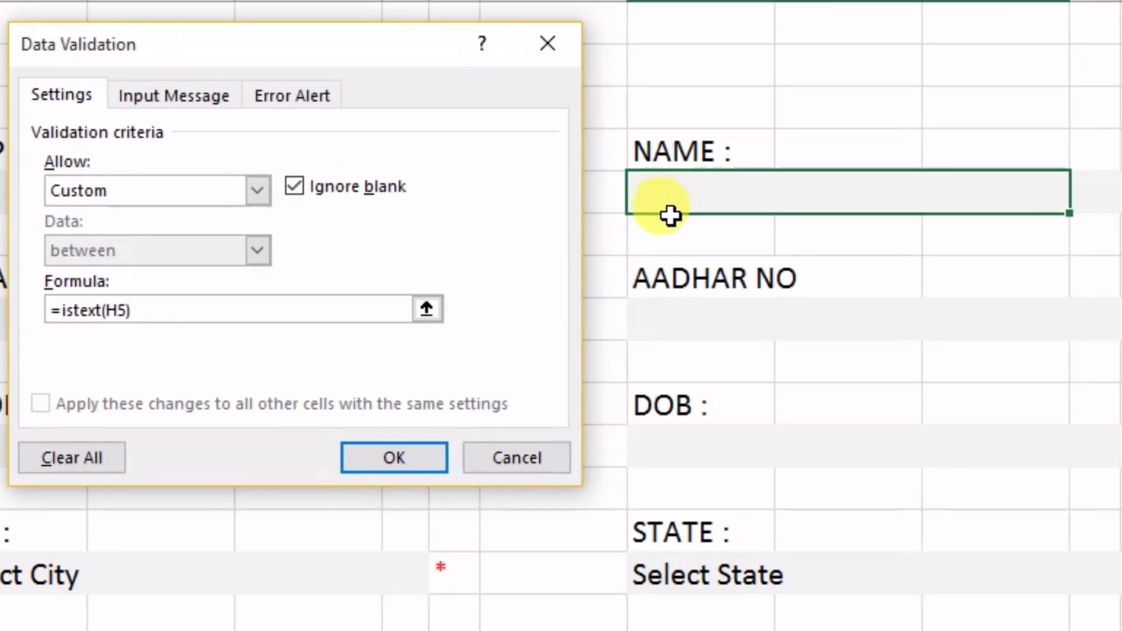
left_click(292, 95)
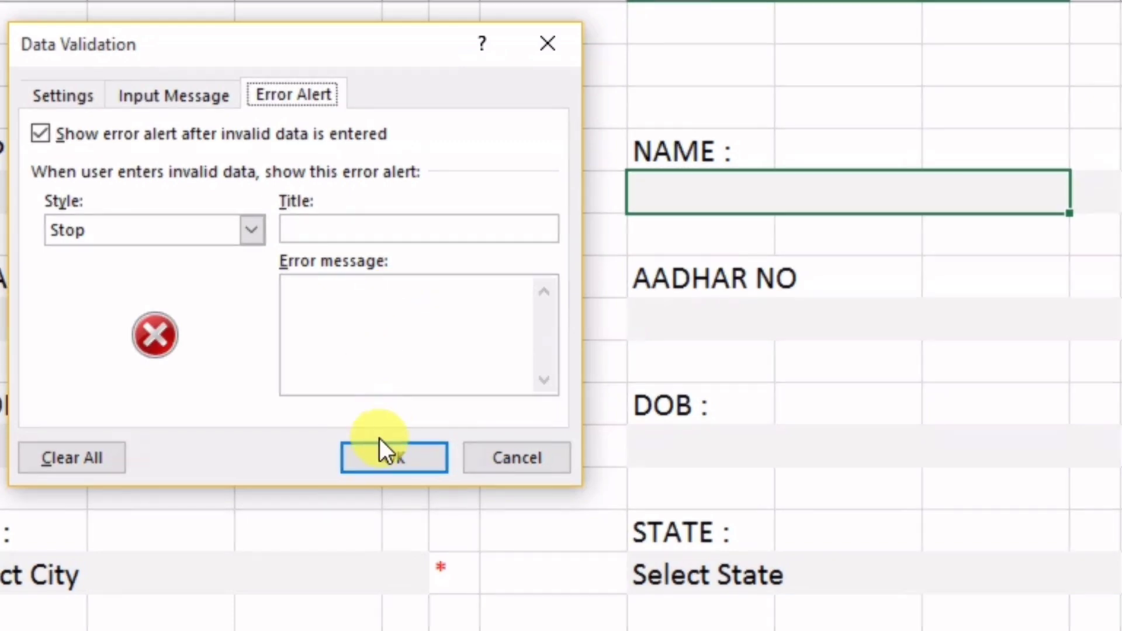
left_click(382, 461)
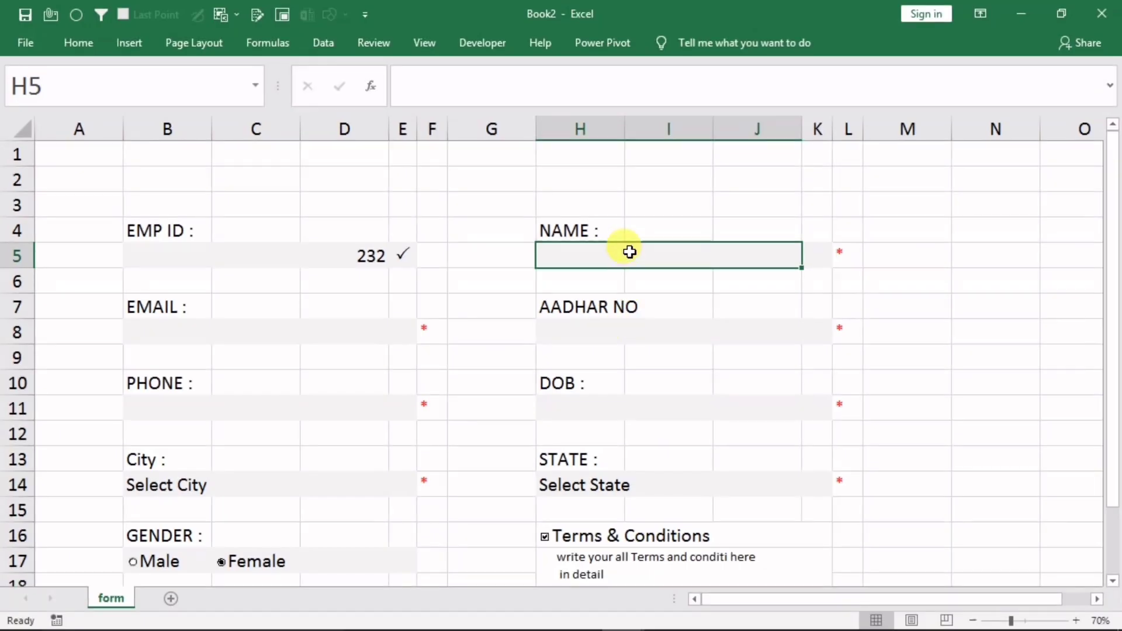
Enter 3434 in H5, retry after the rejection with dfsd, then select B8
type("3434")
key("Return")
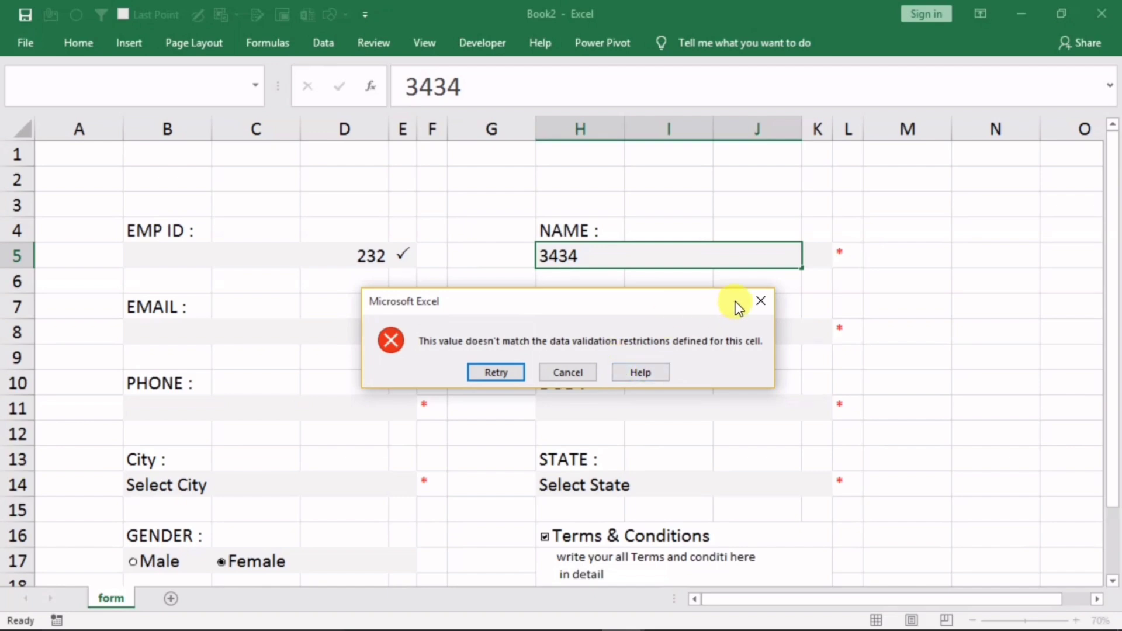
left_click(754, 300)
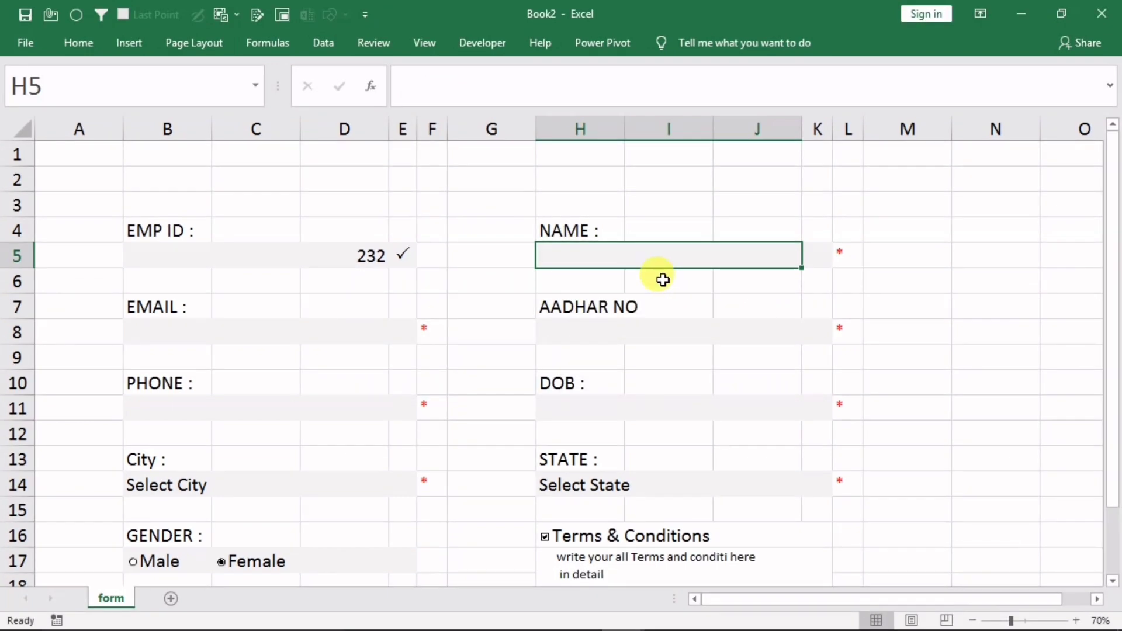
type("dfsd")
left_click(631, 365)
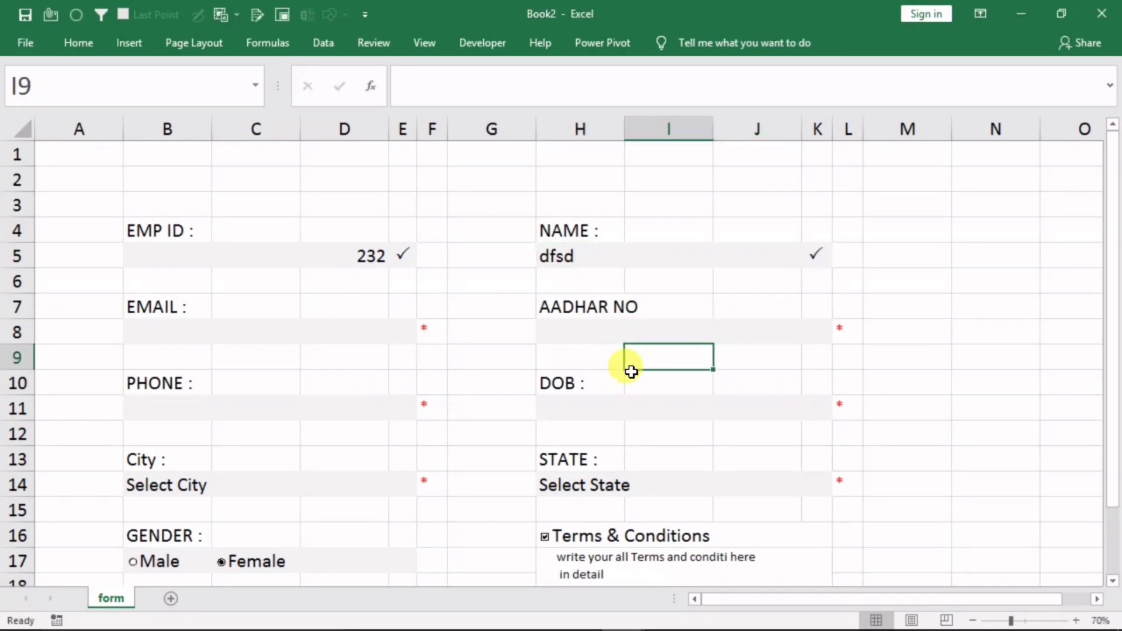
left_click(219, 331)
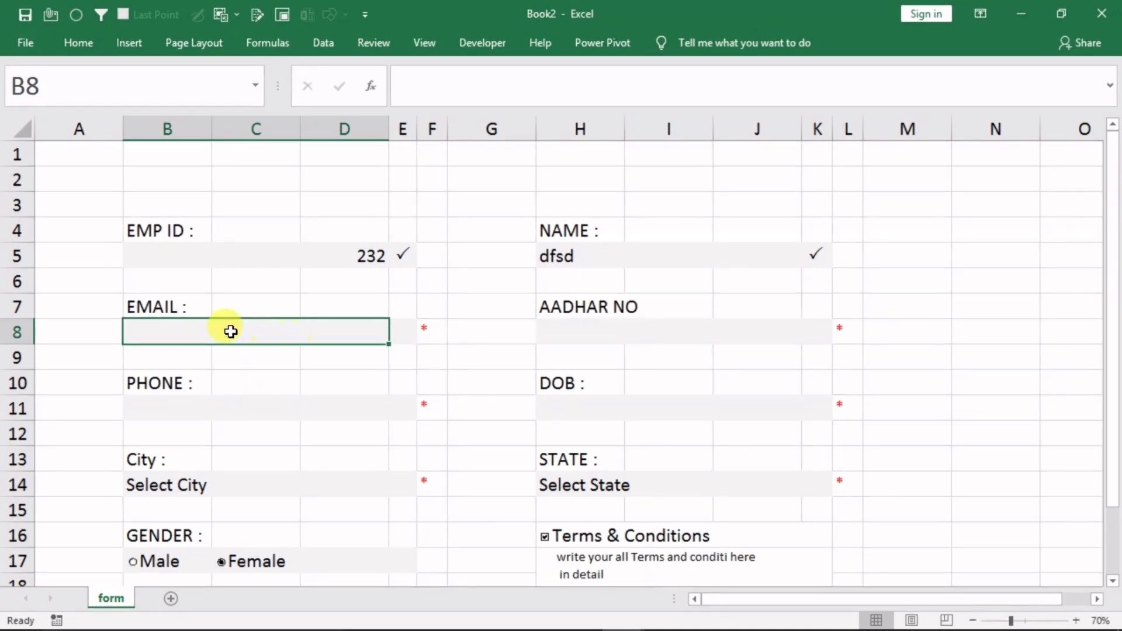
In Data Validation for B8, choose Custom and enter =isnumber(match("*@*.?*",b8,0))
left_click(313, 41)
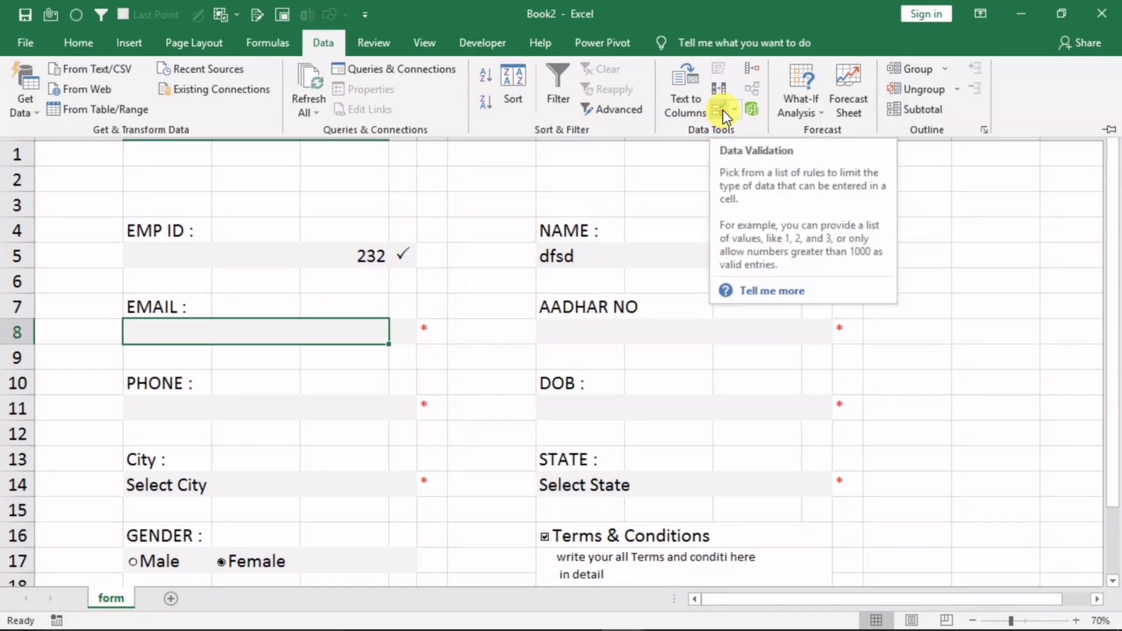
left_click(723, 110)
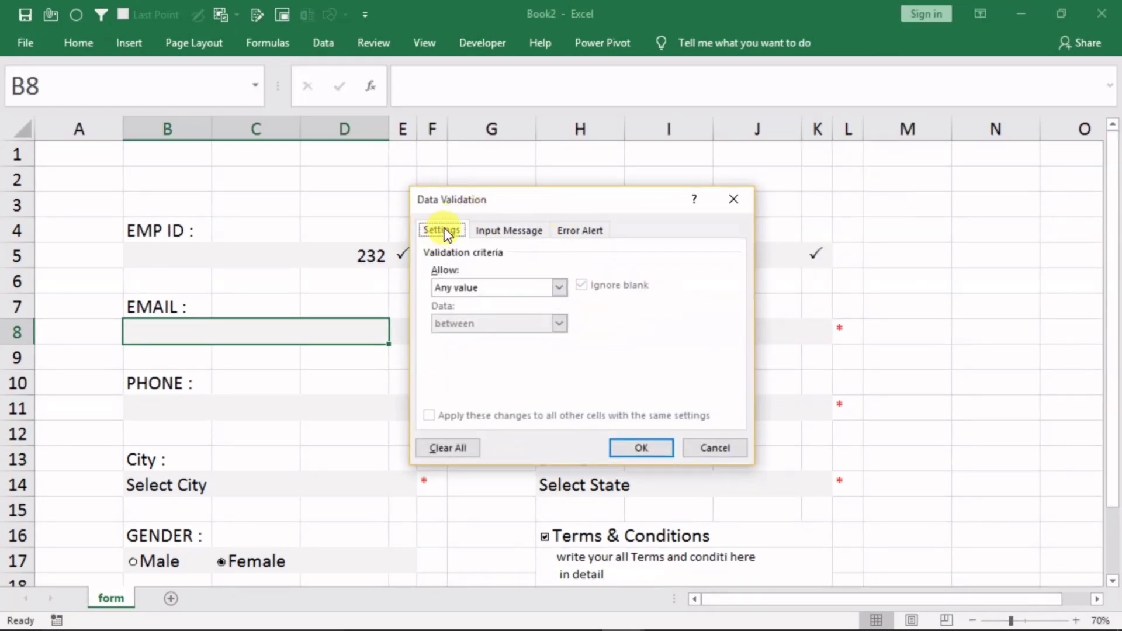
left_click(465, 287)
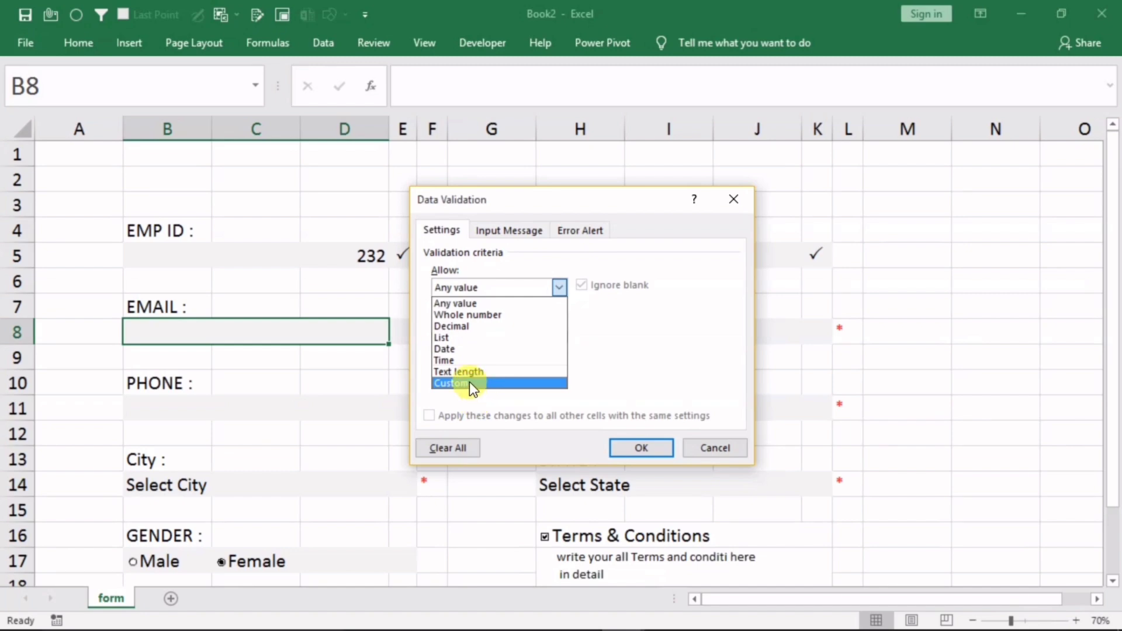
left_click(469, 383)
left_click(463, 358)
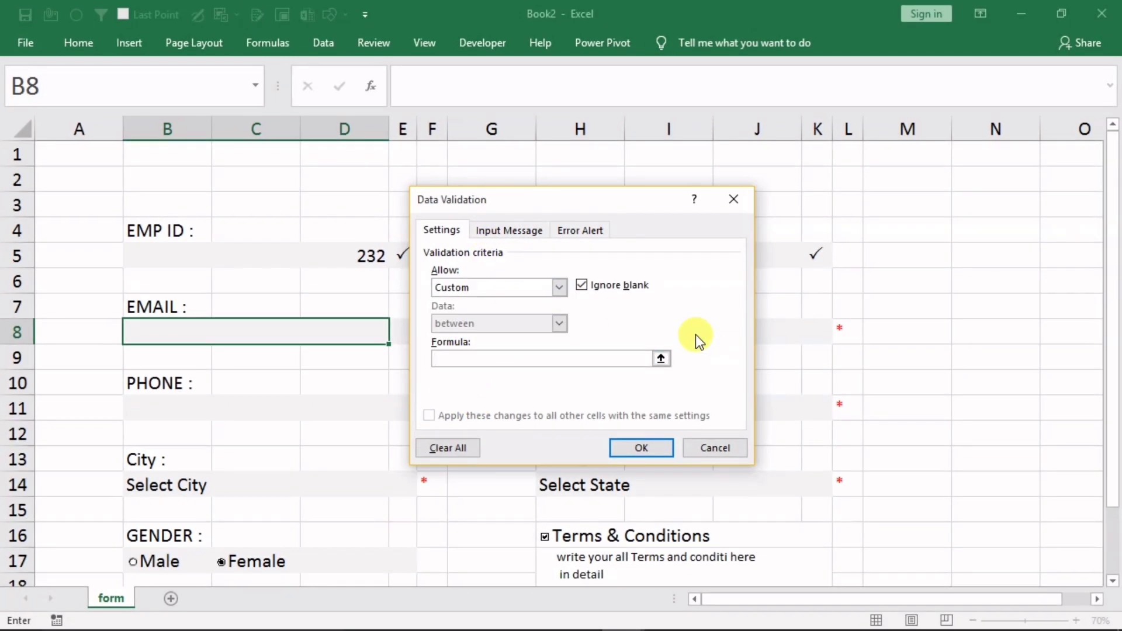
type("=isn")
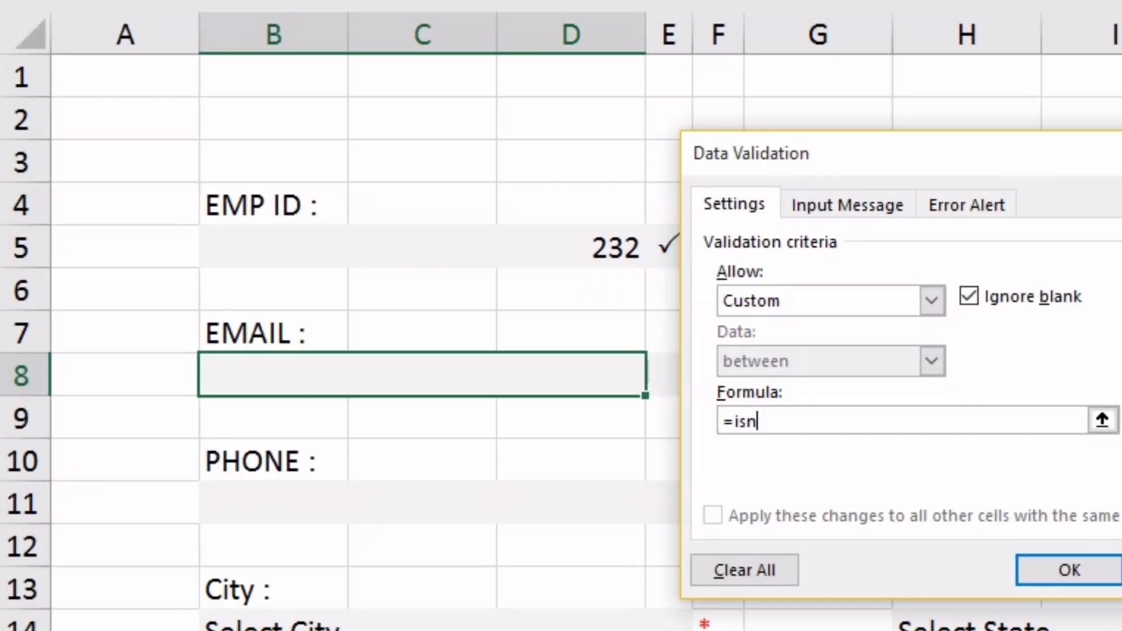
type("umber(matc")
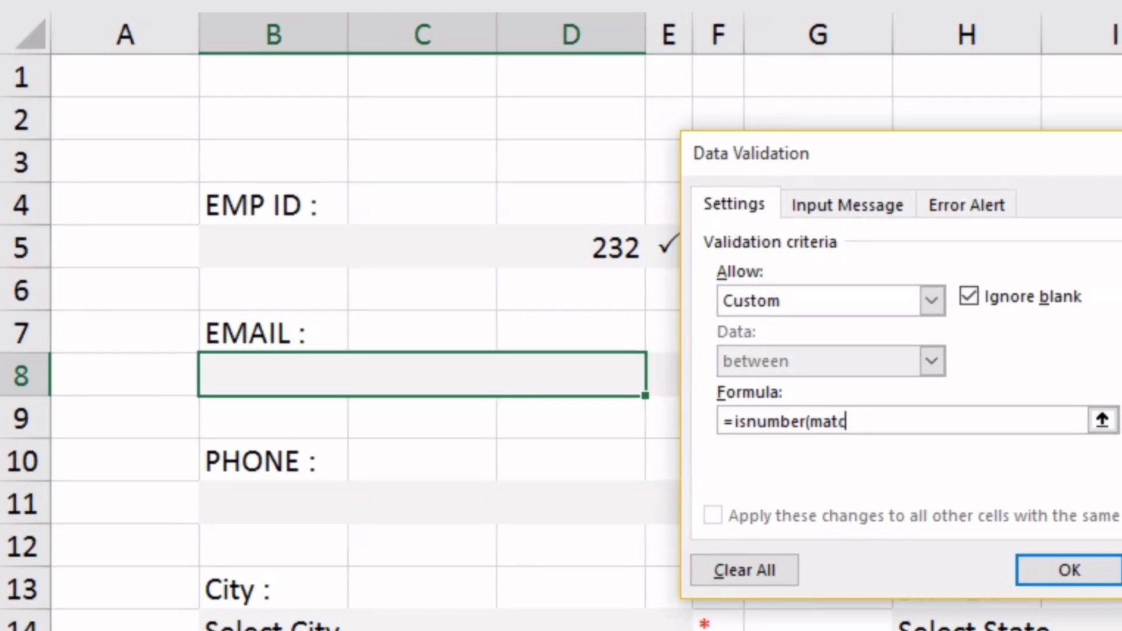
type("h(")
type("@*")
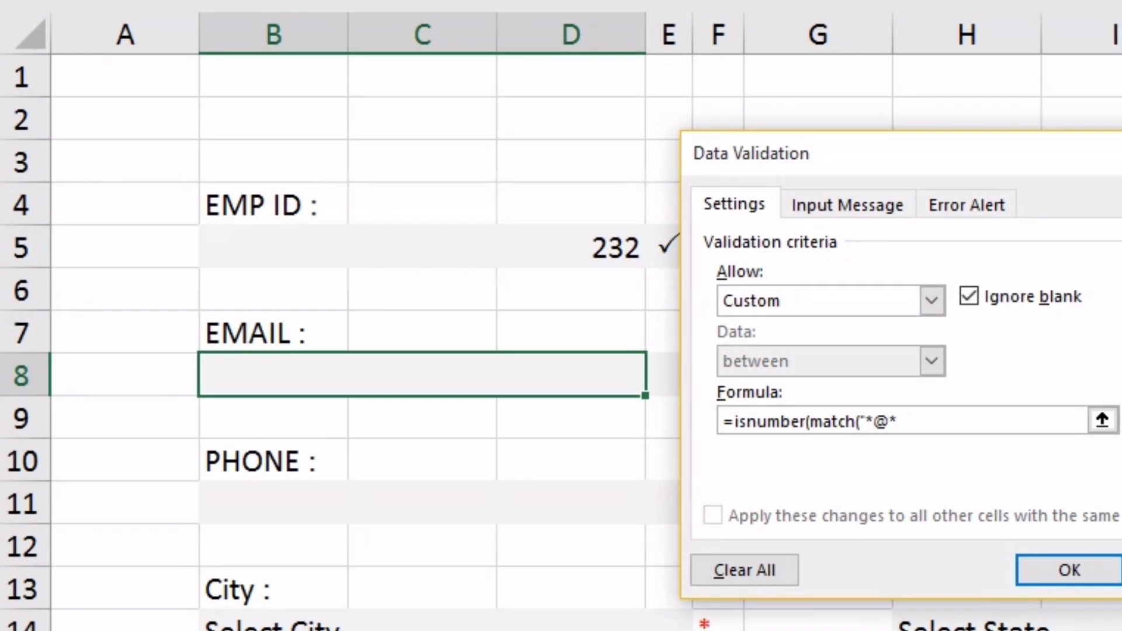
type(".?*\",")
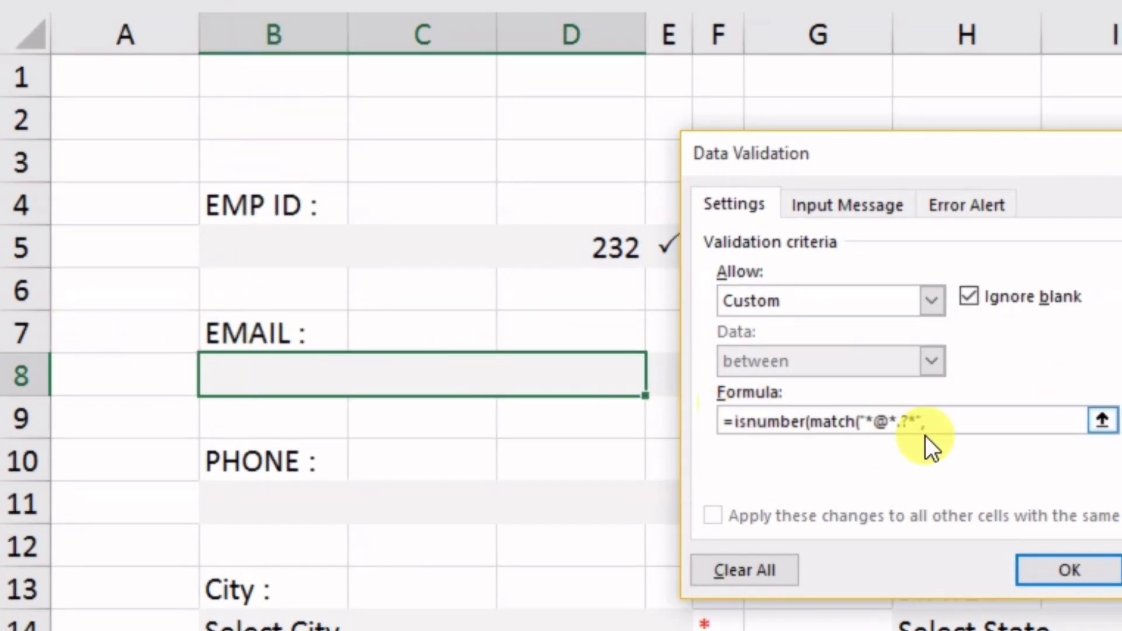
type("b8,")
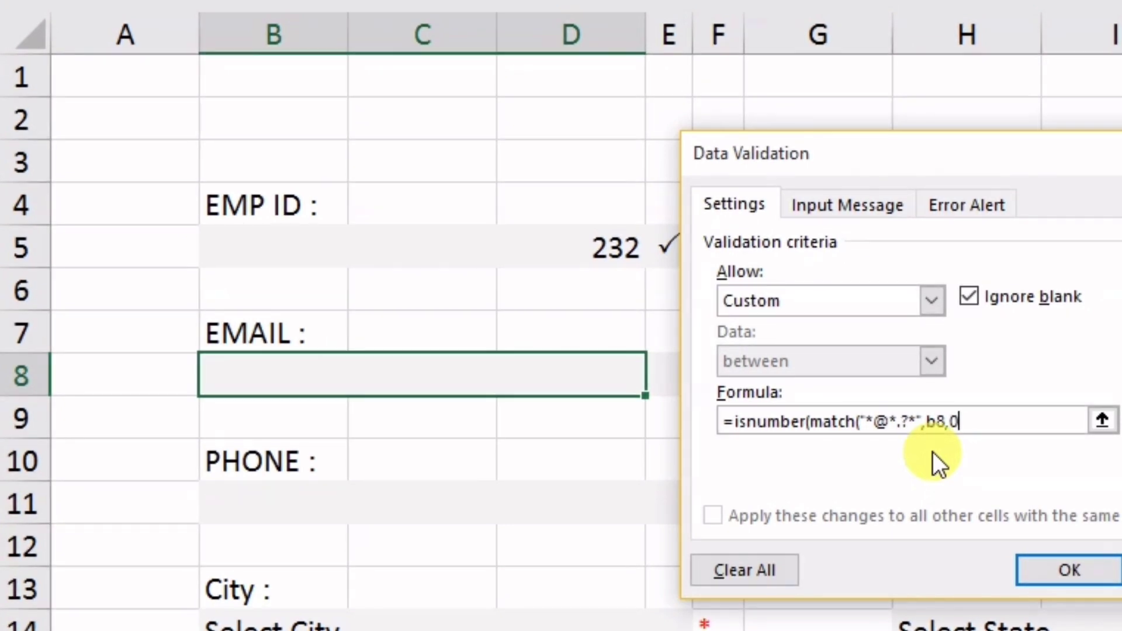
type("0)")
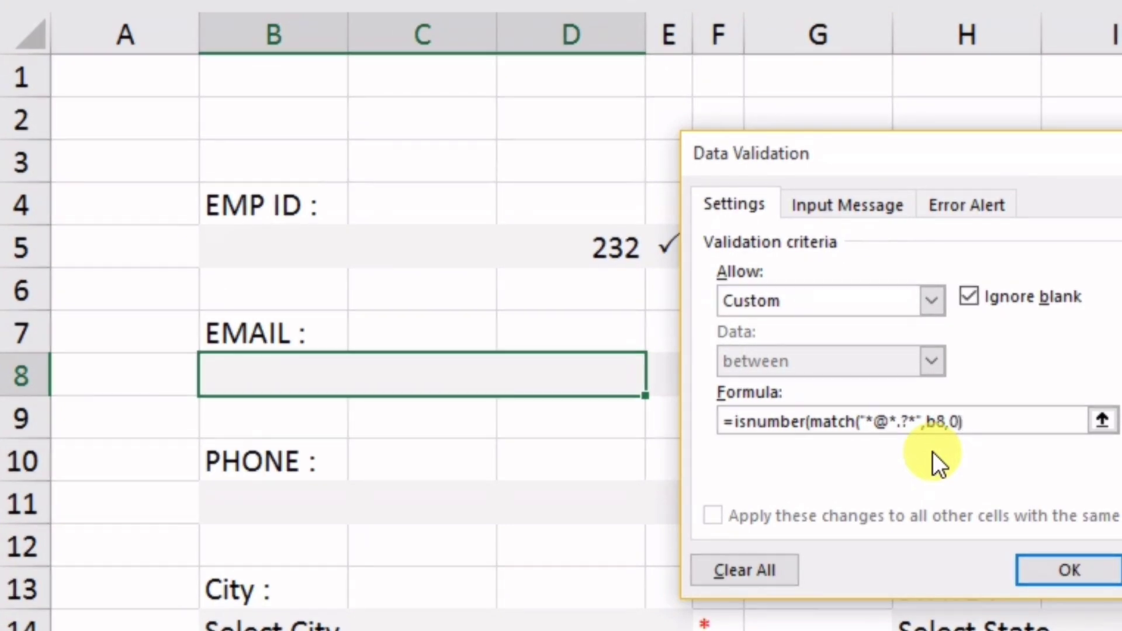
type(")")
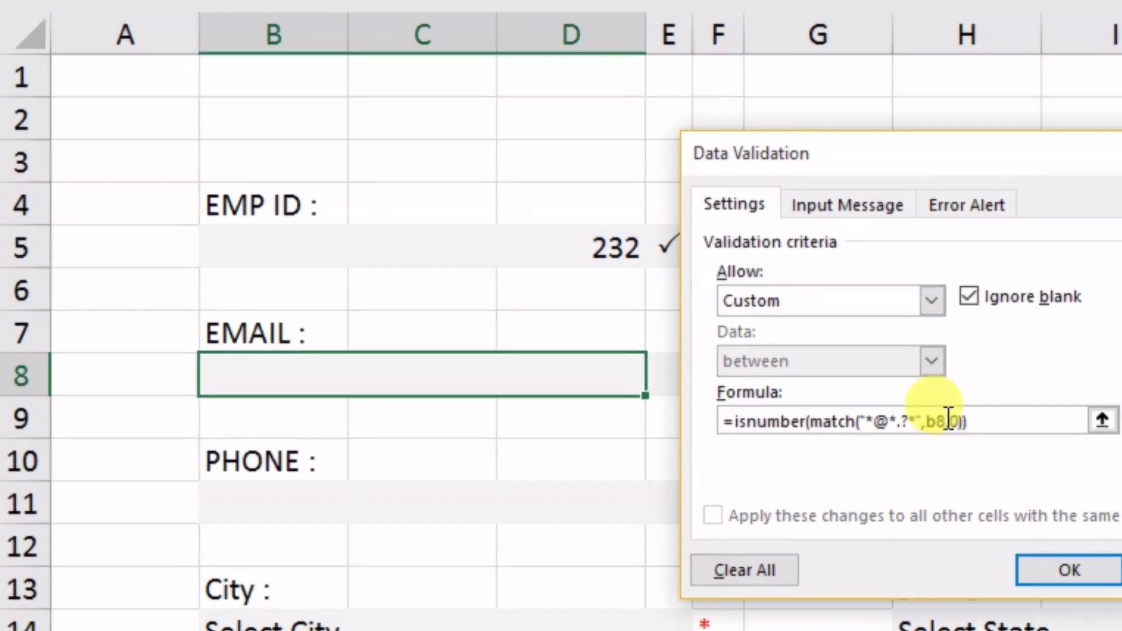
left_click(966, 202)
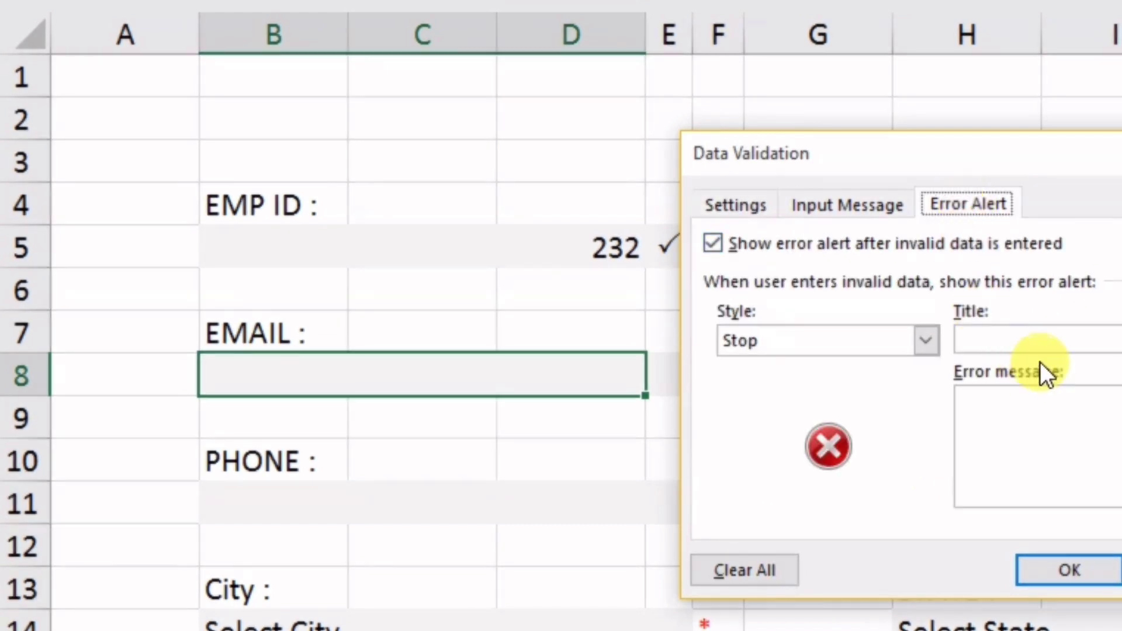
Title the EMAIL error alert 'Invalid Email' with message 'Plz enter valid email' and apply it
left_click(1019, 339)
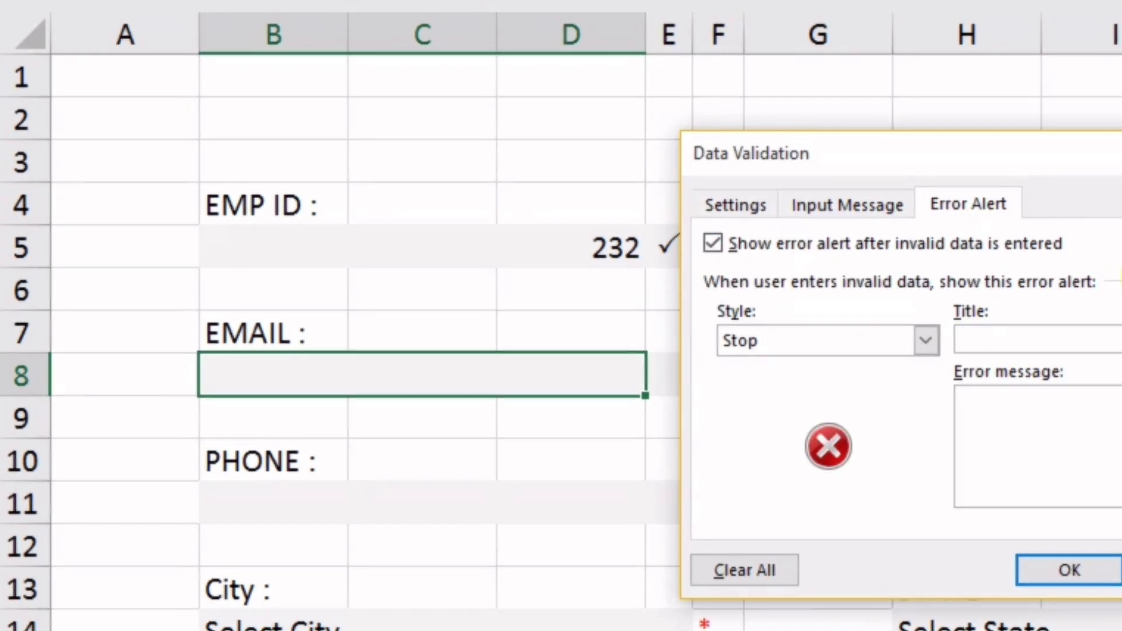
type("Invali")
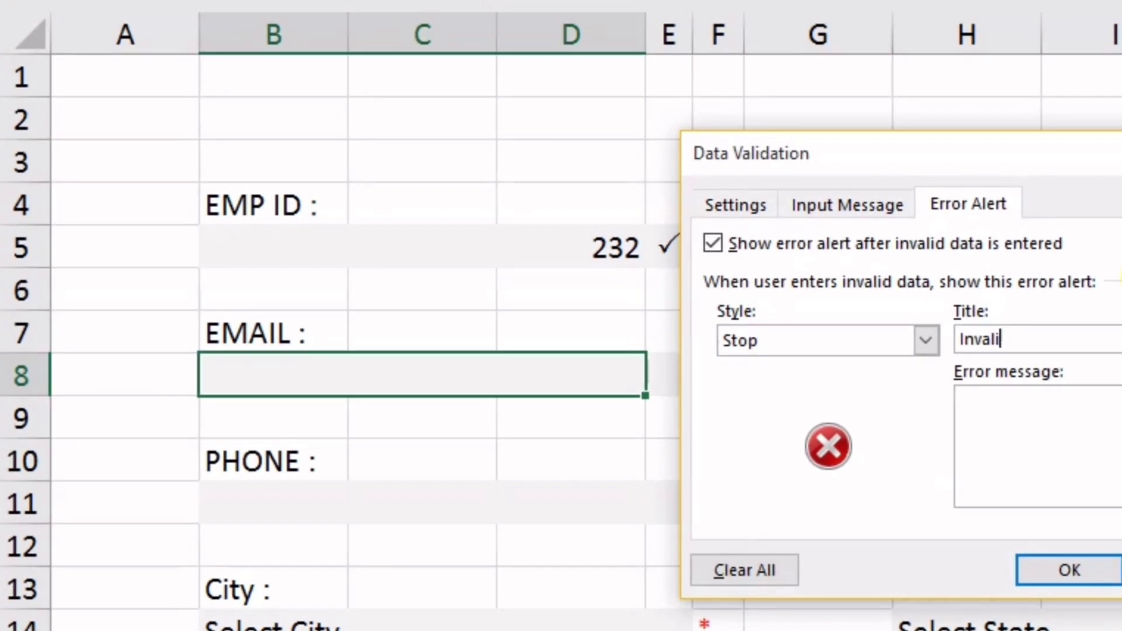
type("d Email")
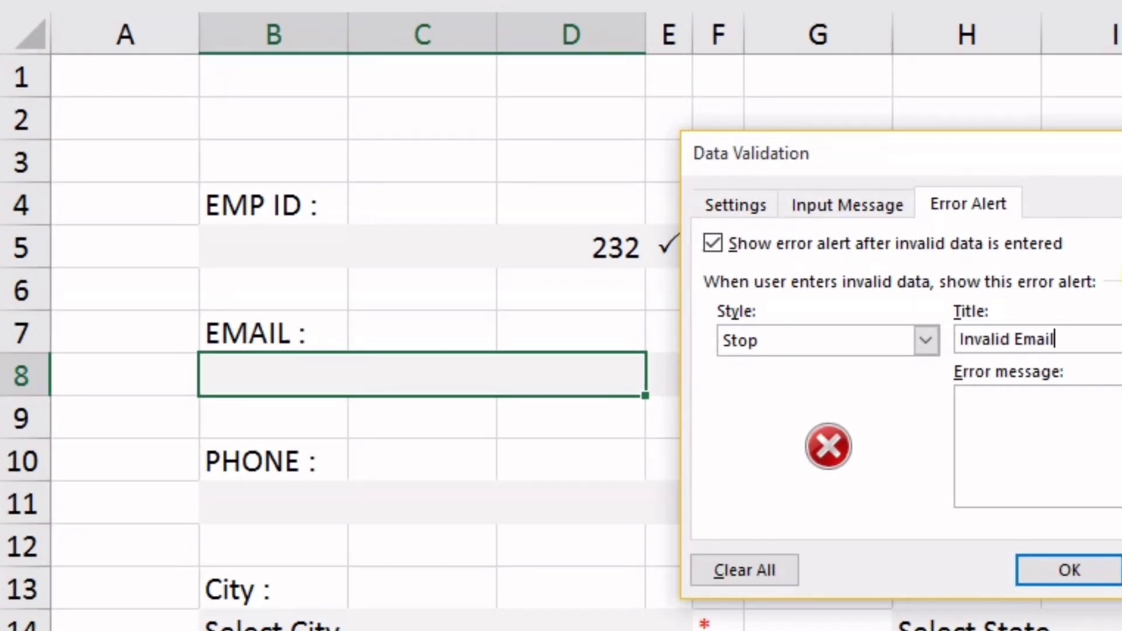
left_click(1031, 437)
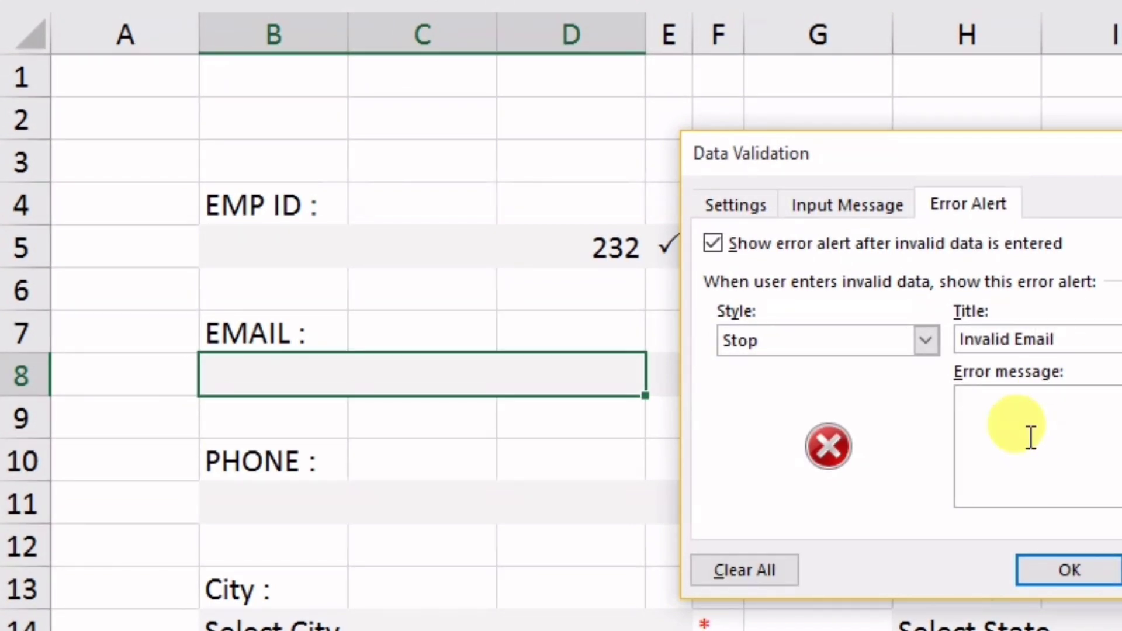
type("Plz enter vali")
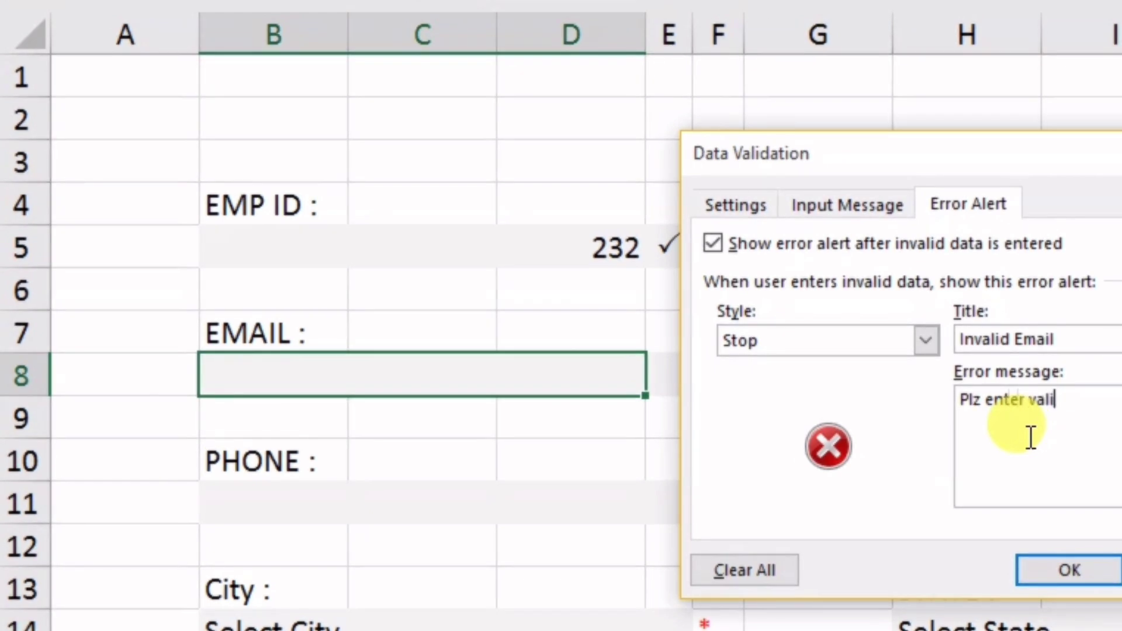
type("d email")
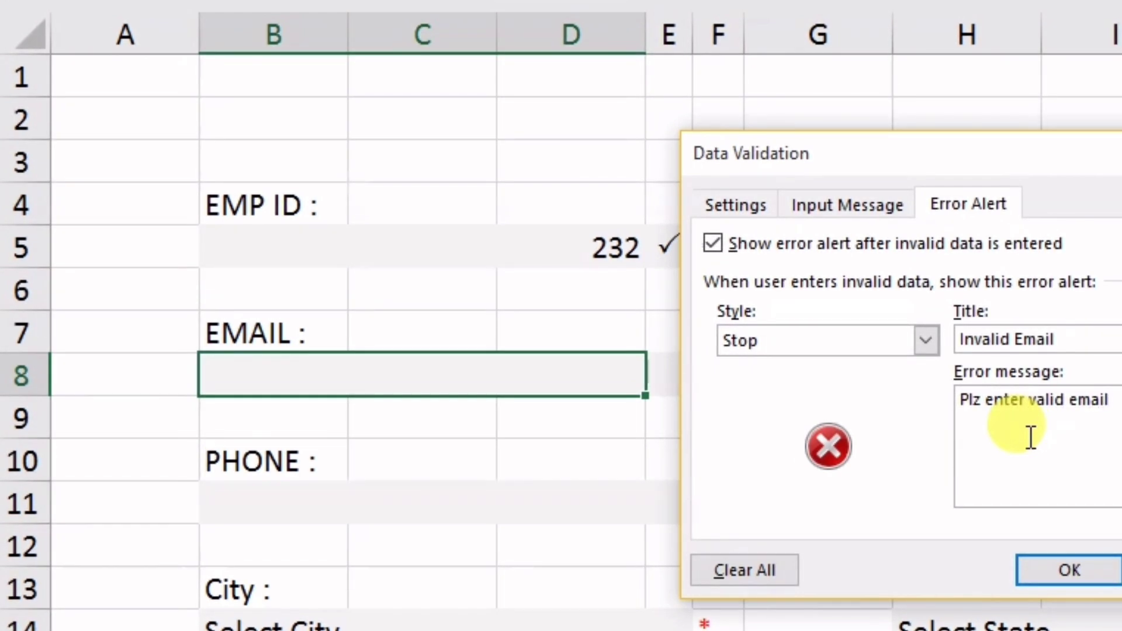
left_click(1065, 570)
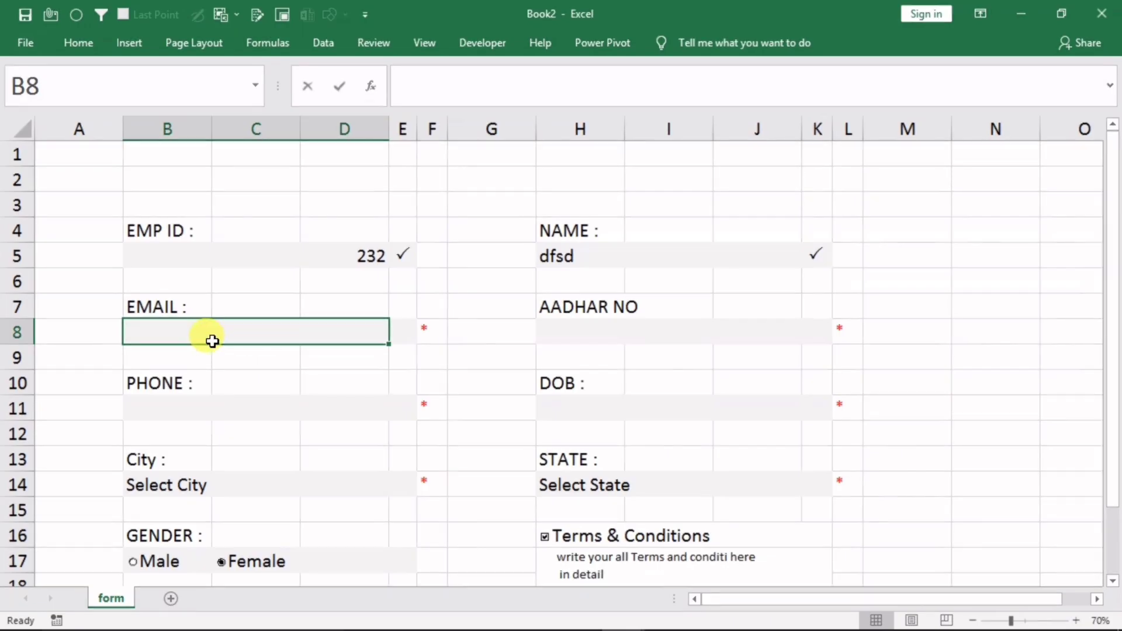
Test B8 with invalid entries dfgdf and 23232, dismissing each Invalid Email alert
type("dfgdf")
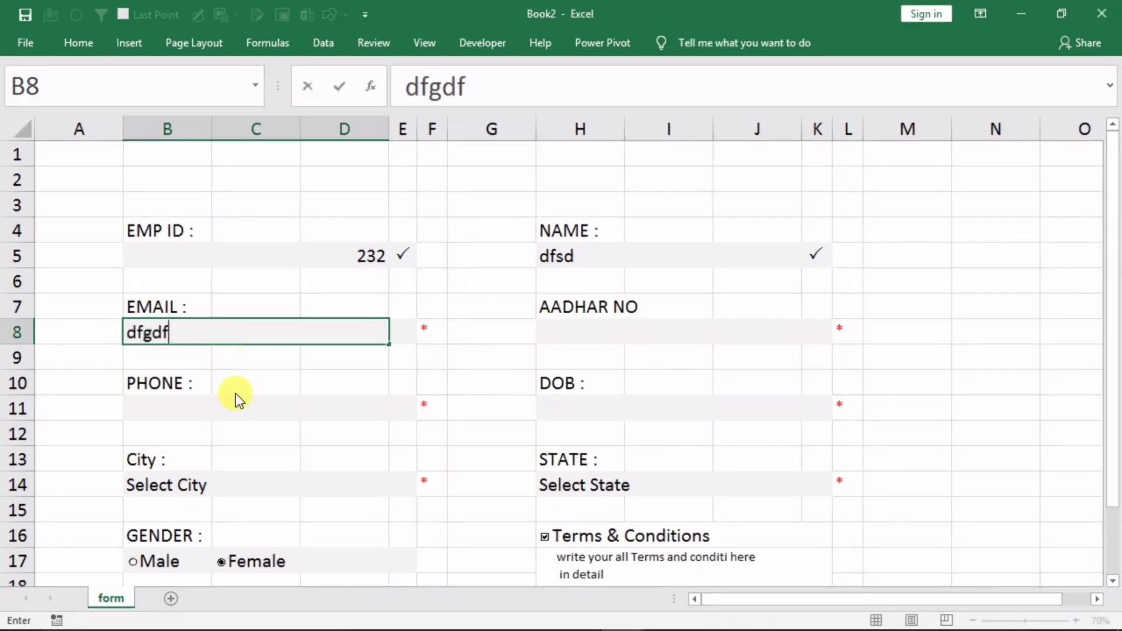
key("Return")
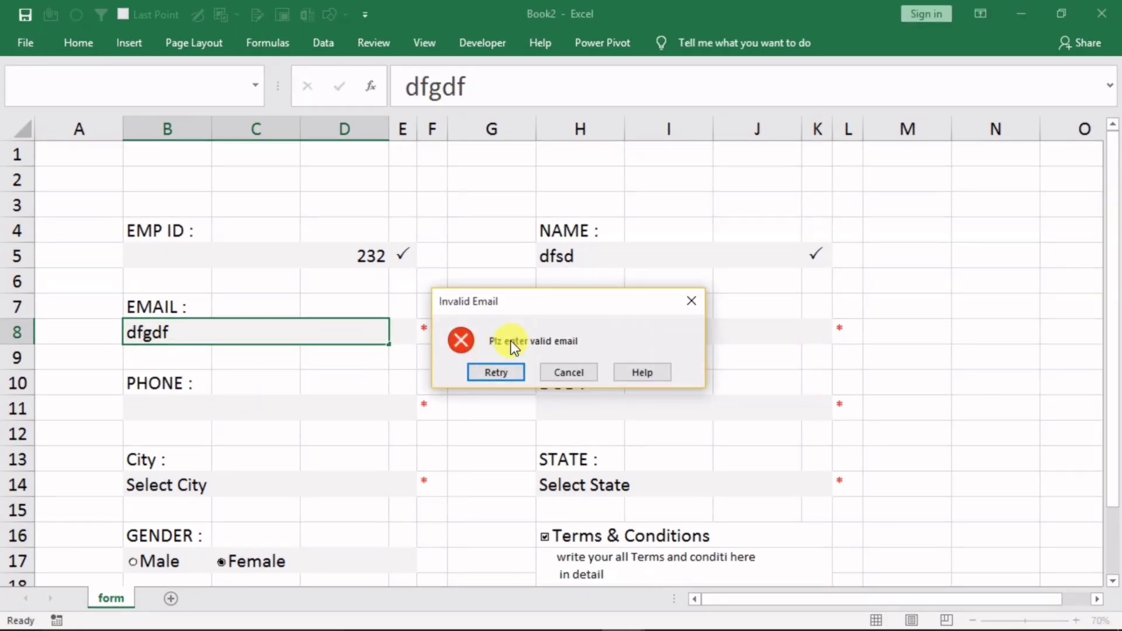
left_click(689, 304)
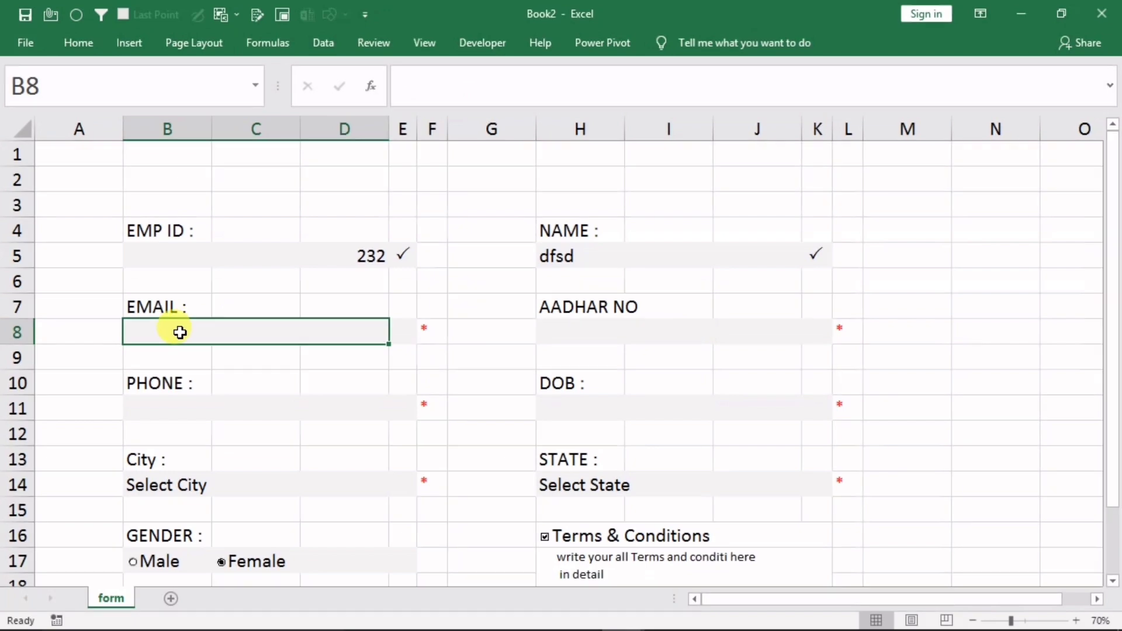
type("23232")
key("Return")
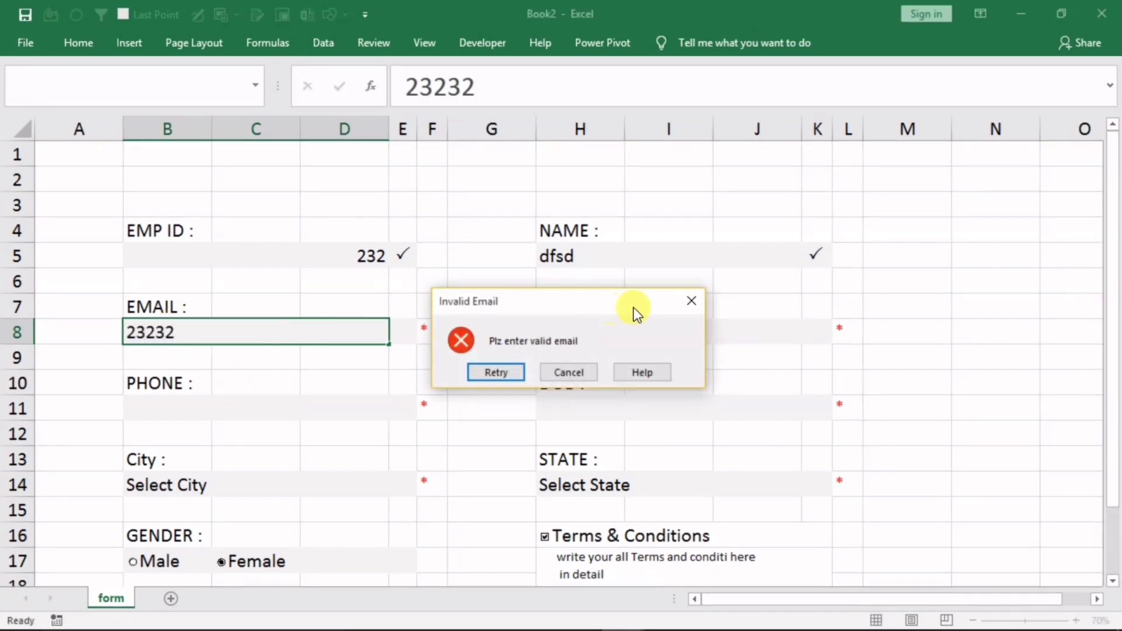
left_click(689, 303)
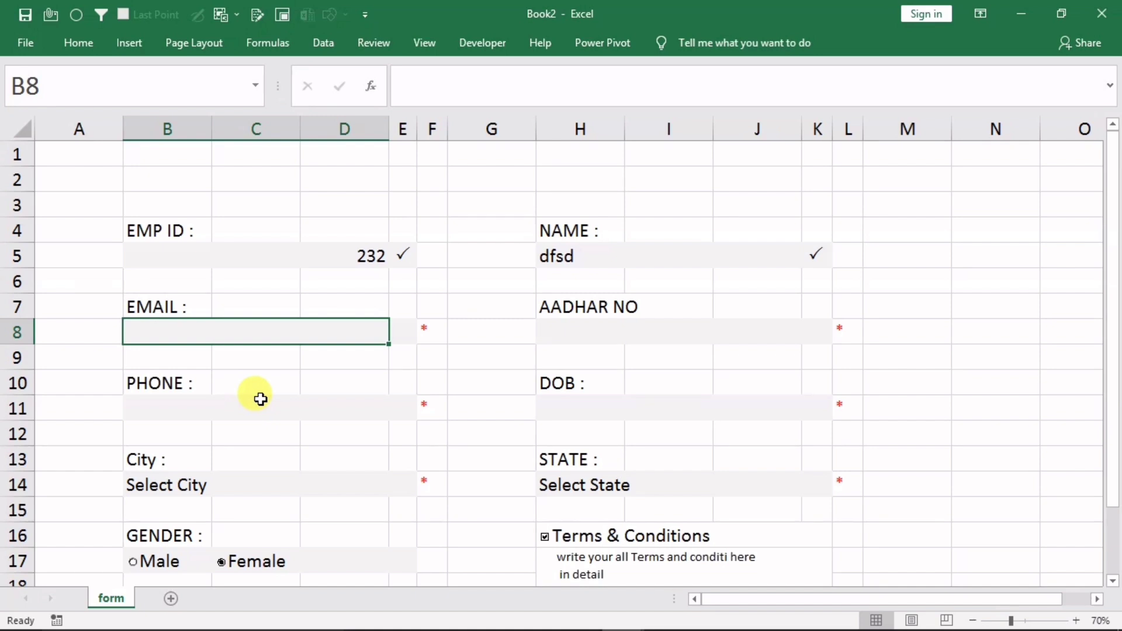
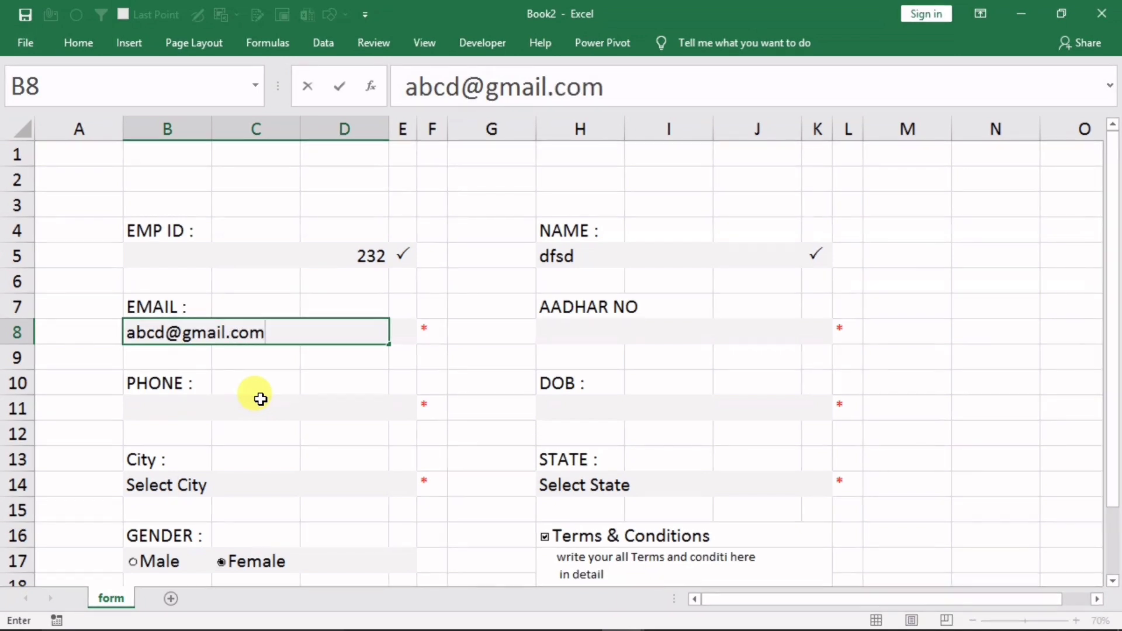
left_click(261, 399)
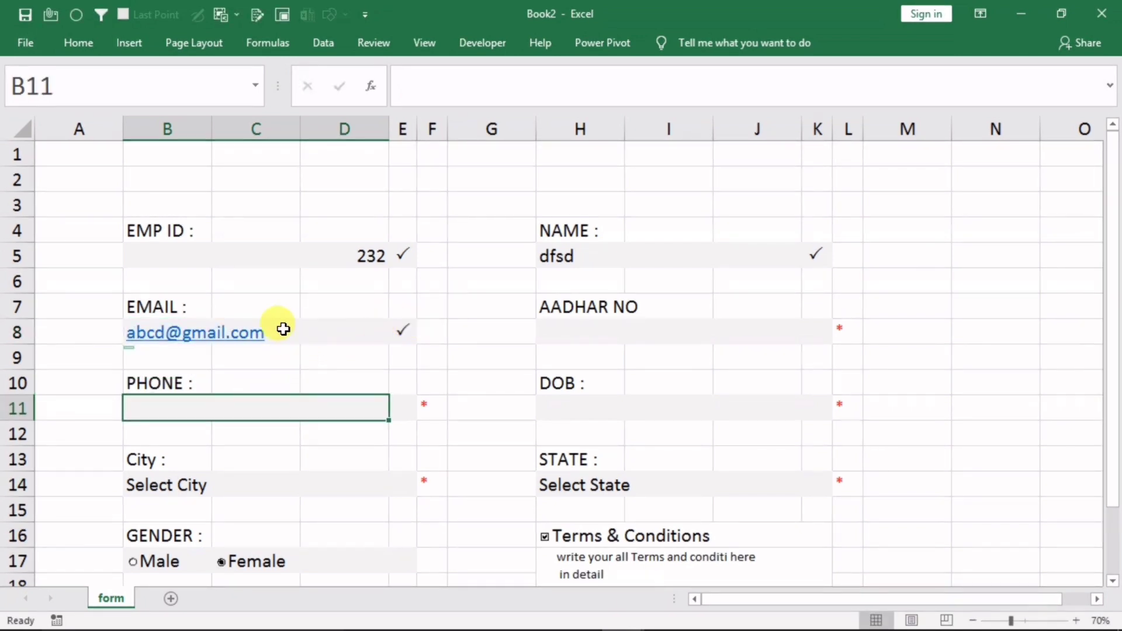
left_click(616, 332)
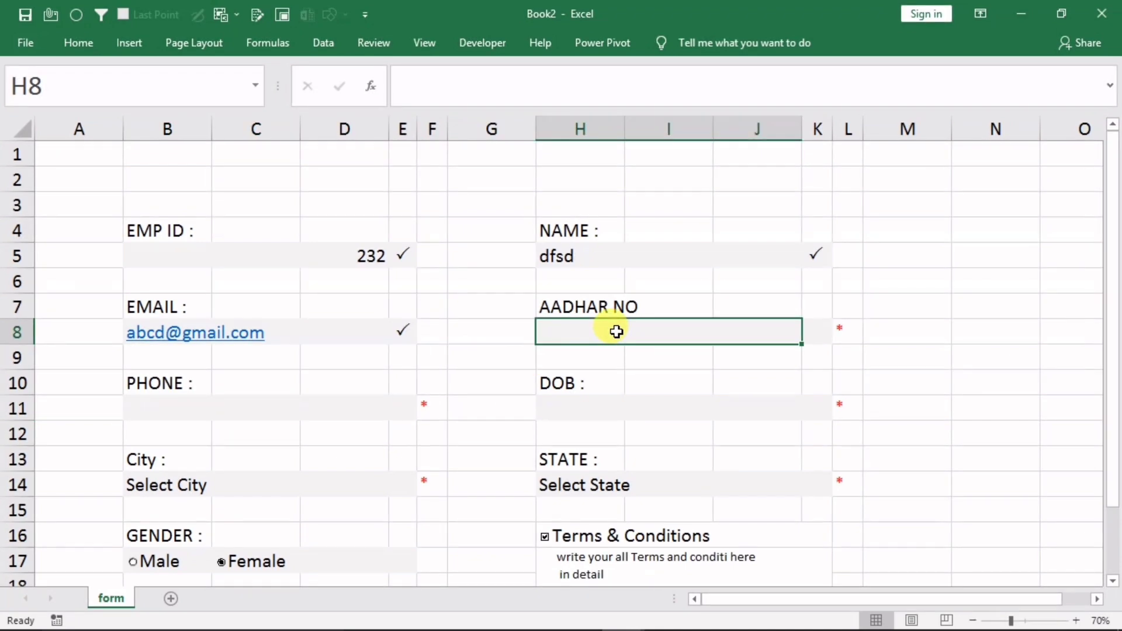
Open Data Validation for H8 and set Allow to Custom
left_click(321, 50)
left_click(717, 113)
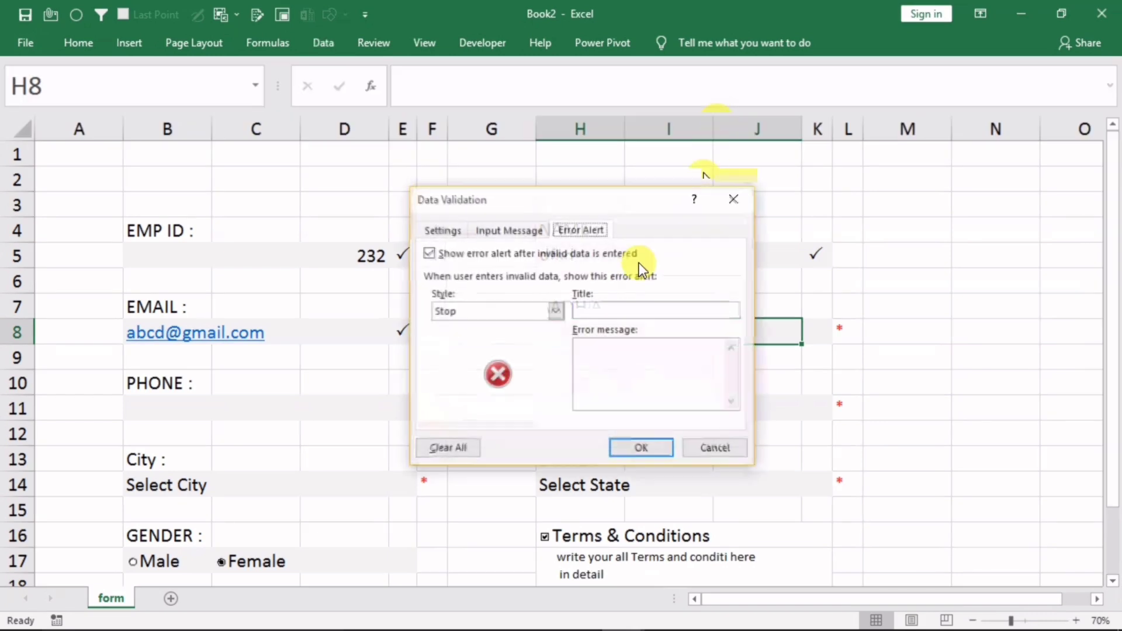
left_click(452, 229)
left_click(467, 288)
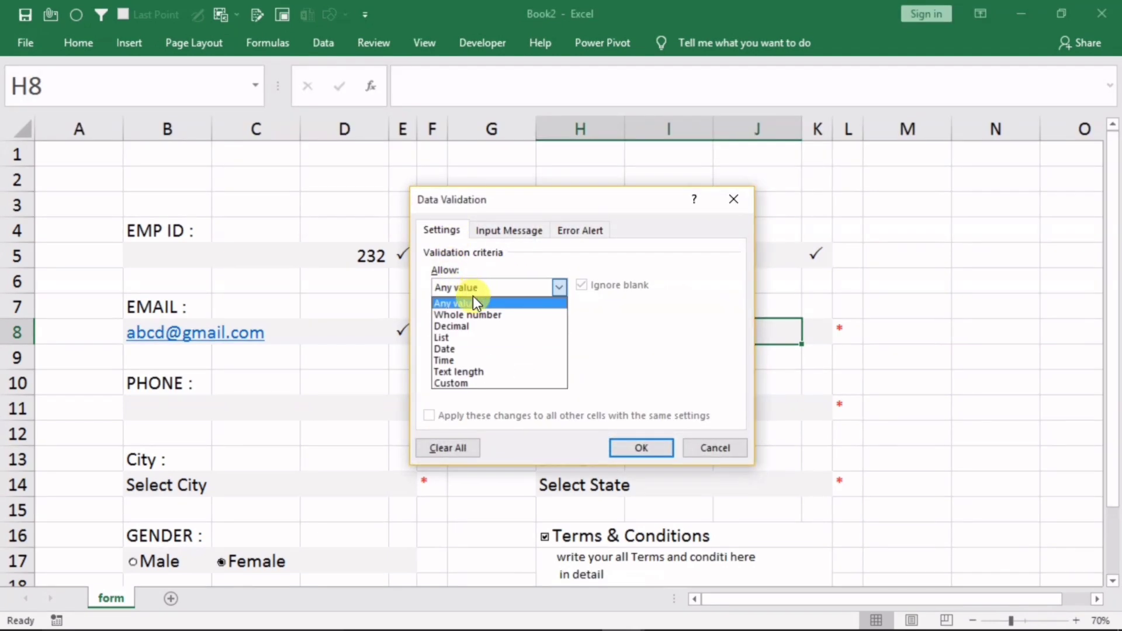
left_click(465, 382)
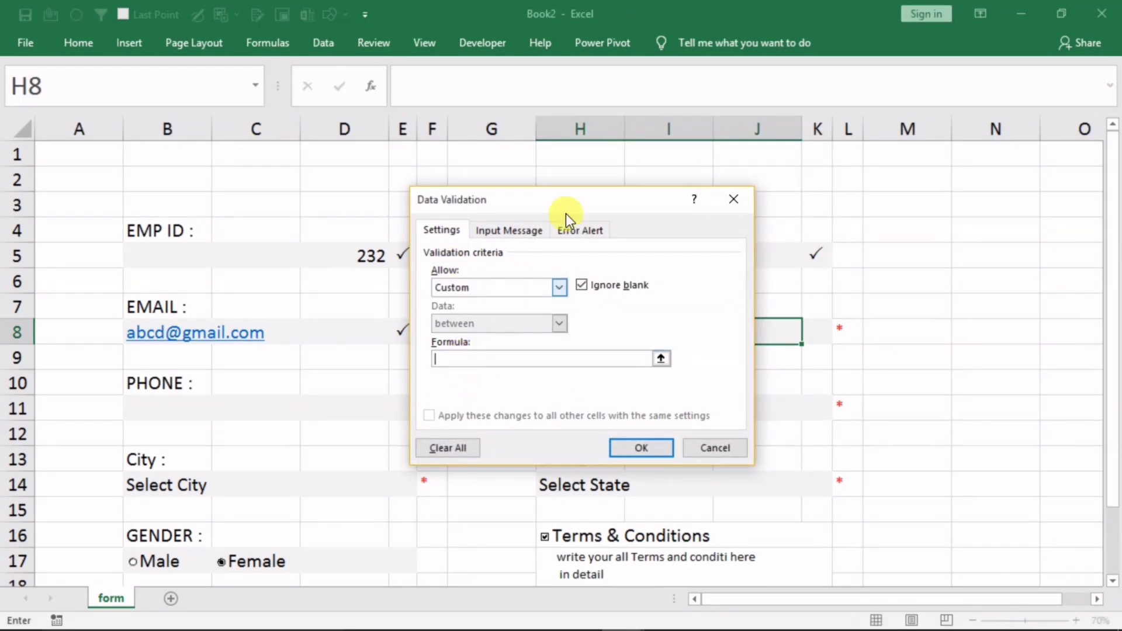
left_click_drag(581, 201, 341, 238)
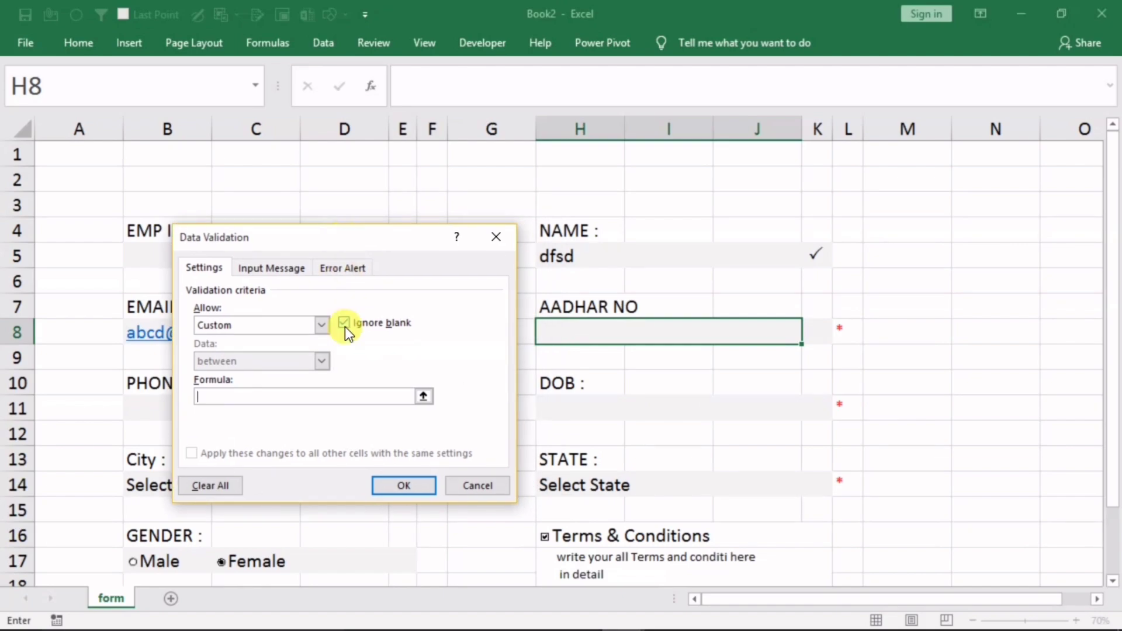
Begin the custom formula as =and(isnumber(H8),len(H8)=
type("=")
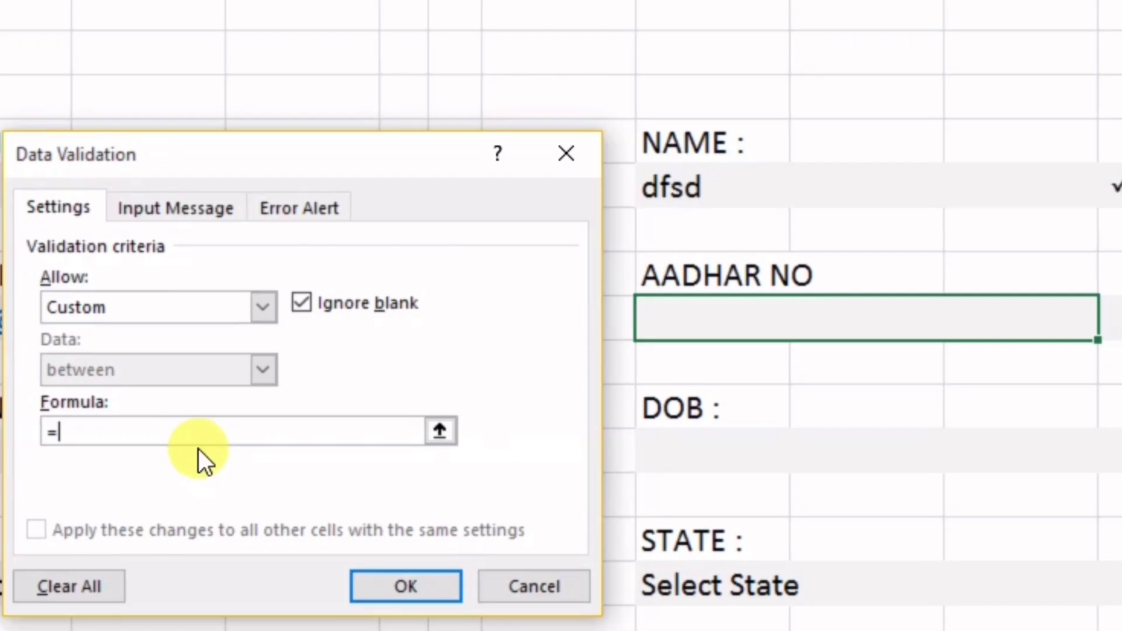
type("and")
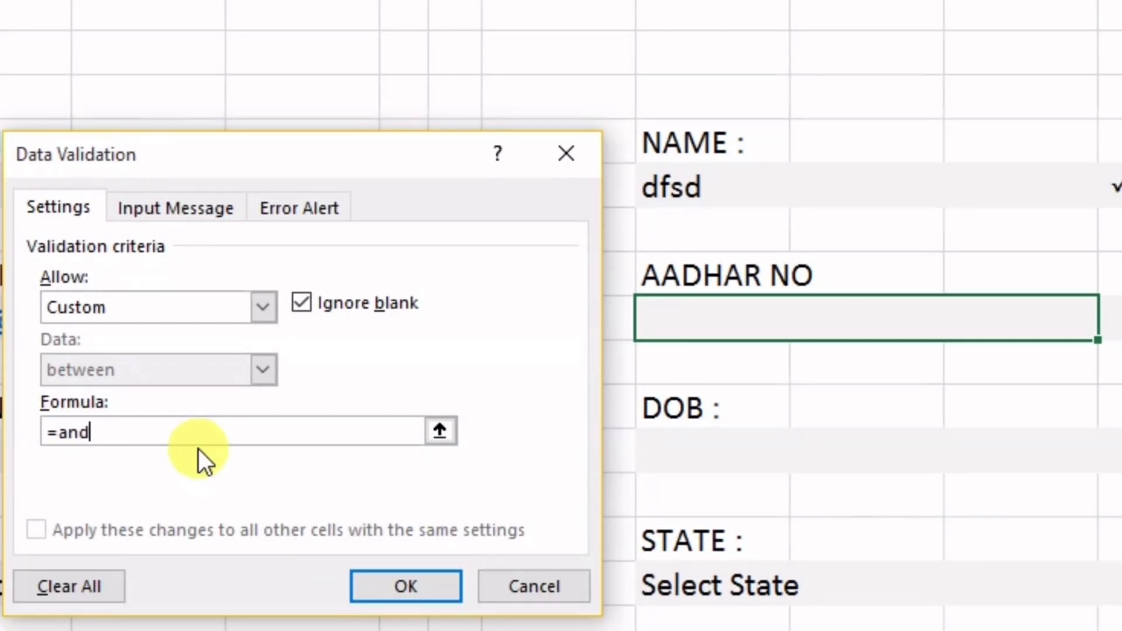
type("(")
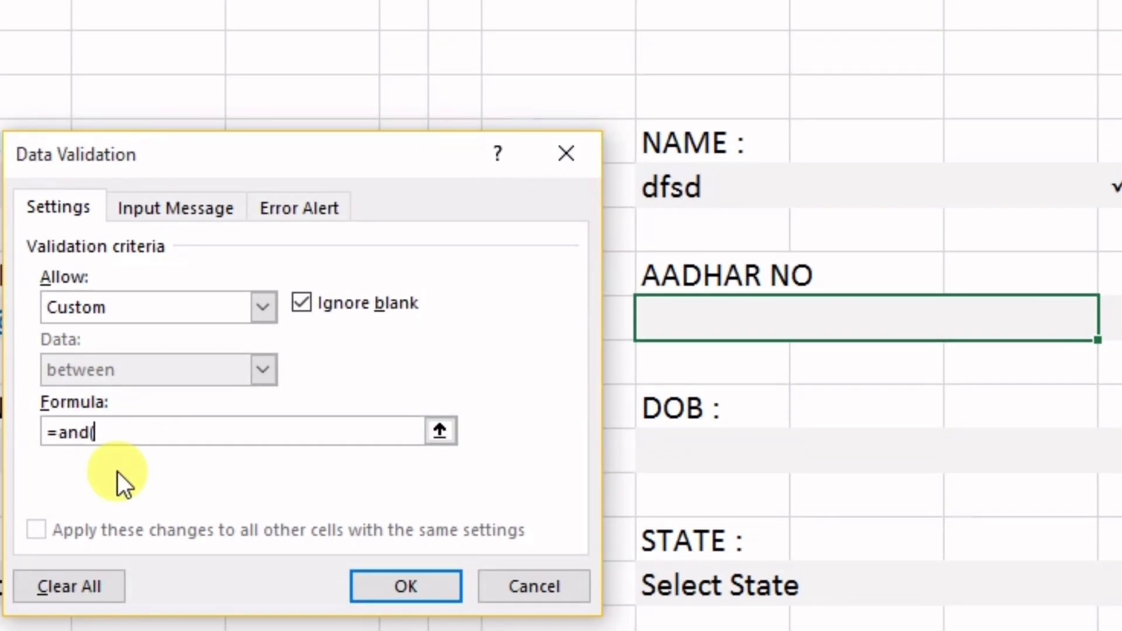
type("isnum")
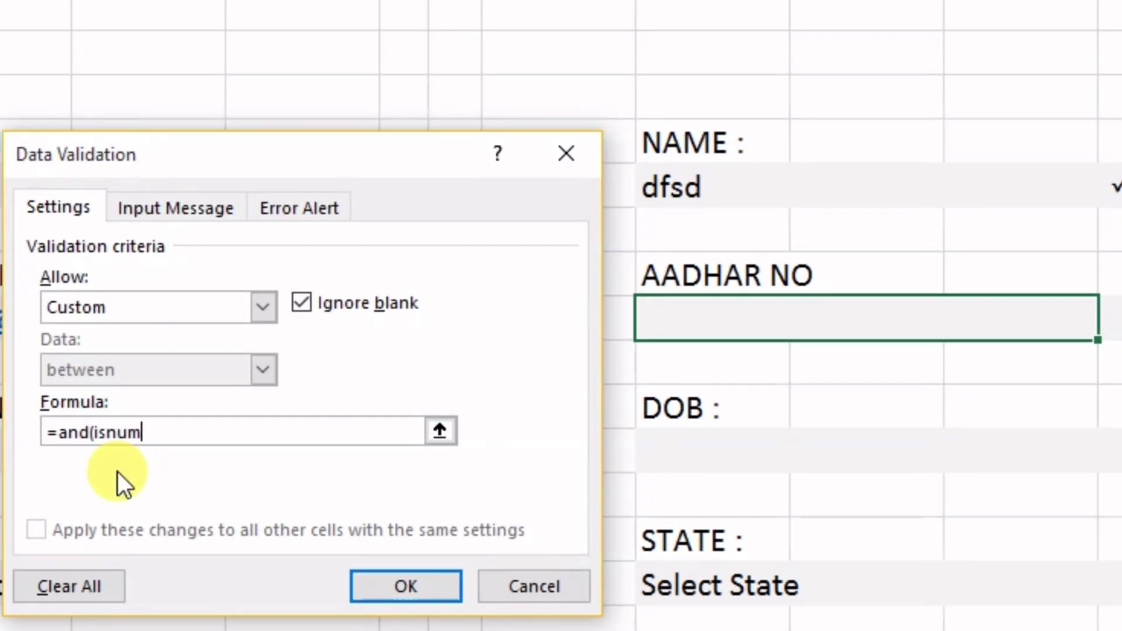
type("ber(")
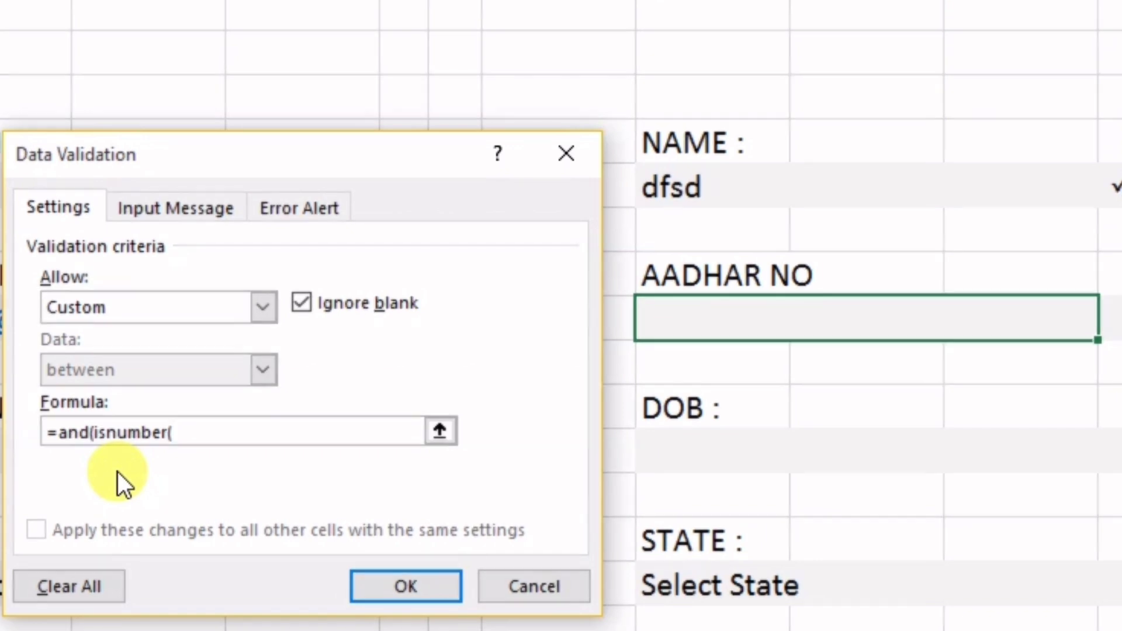
left_click(674, 324)
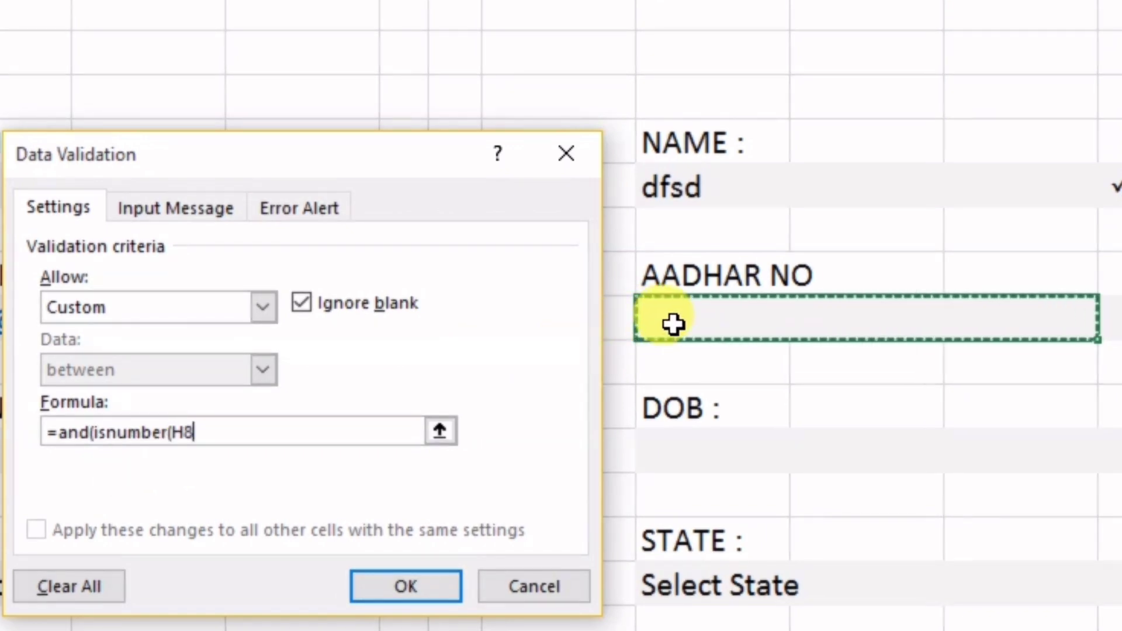
type(")")
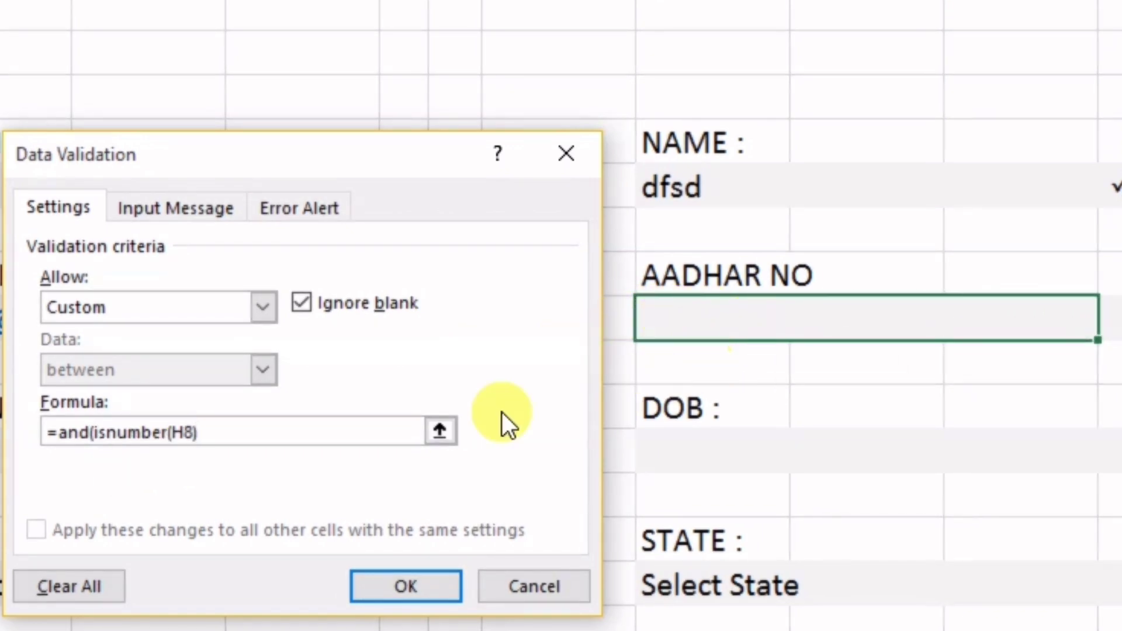
type(",")
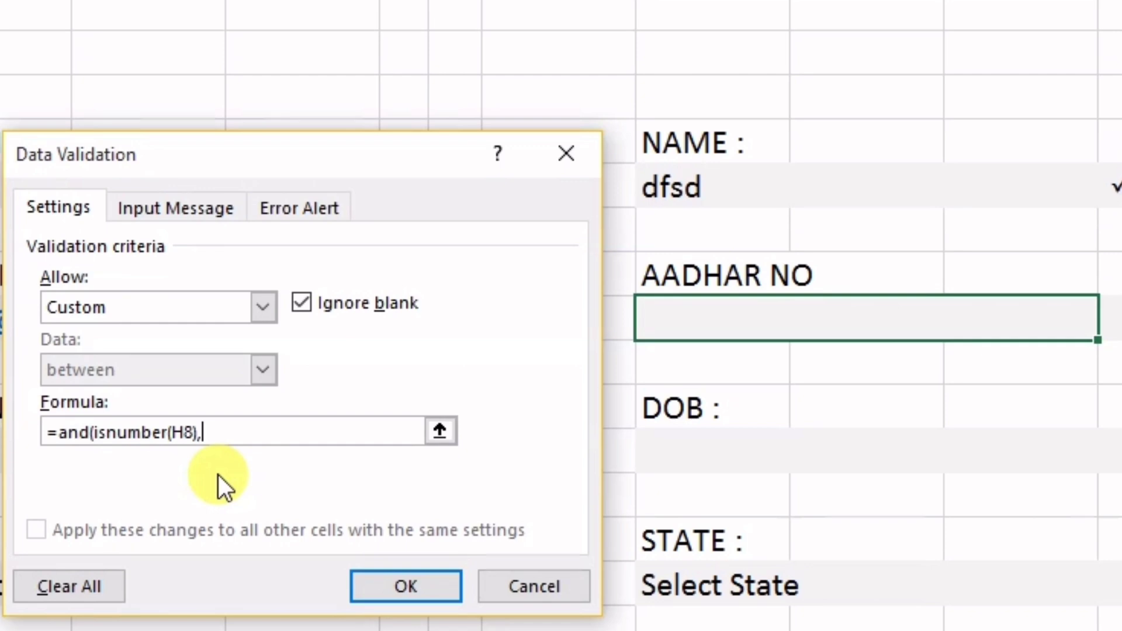
type("len")
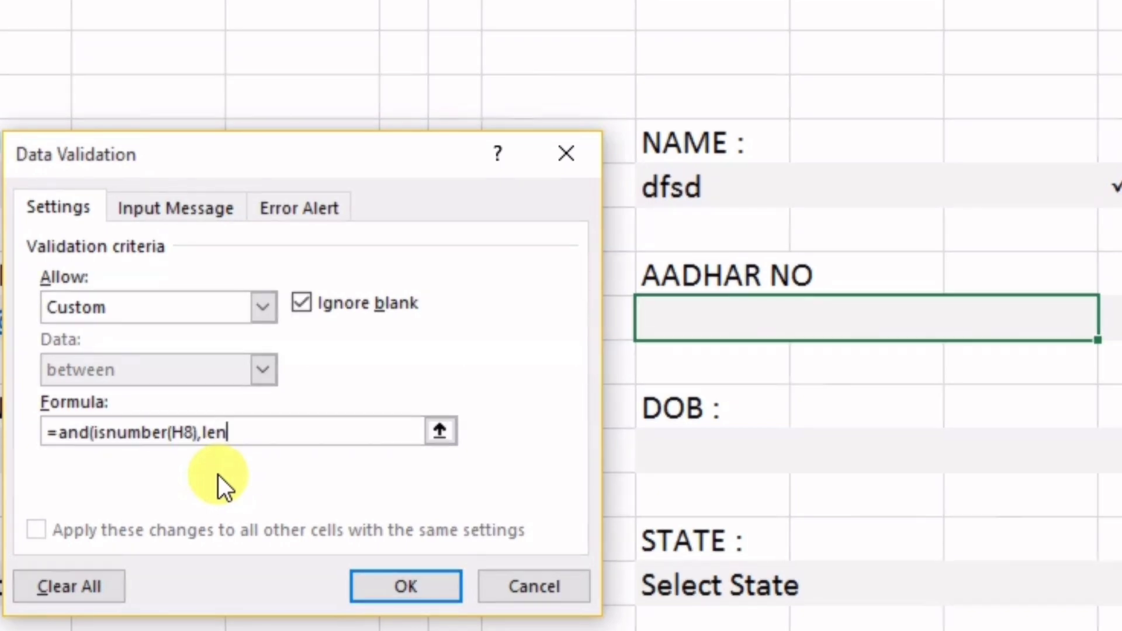
type("(")
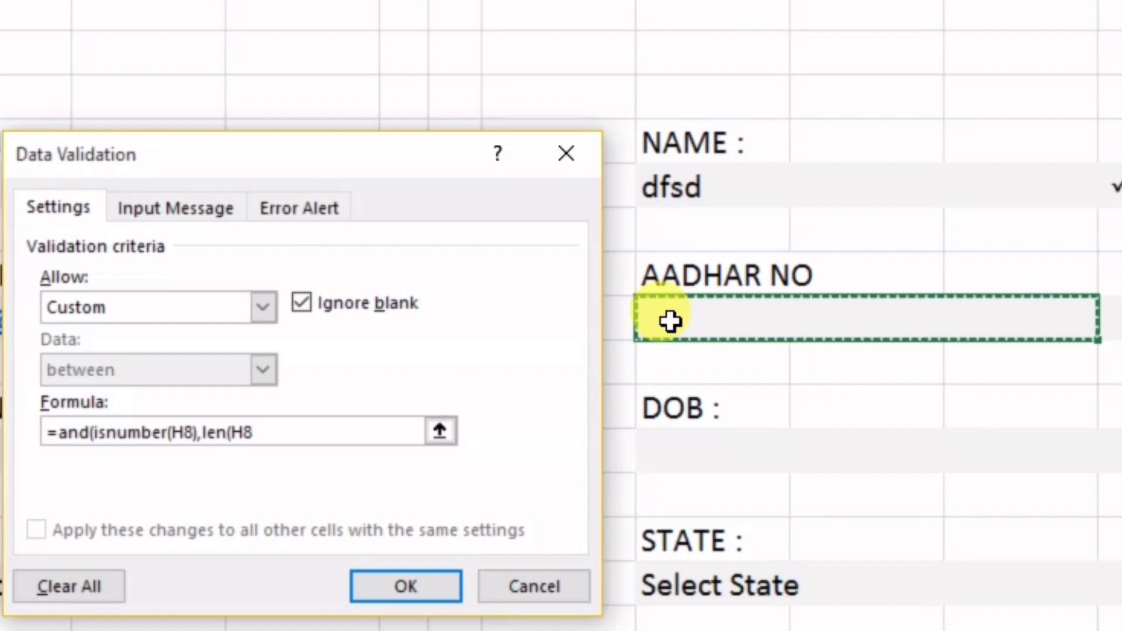
type("H8)")
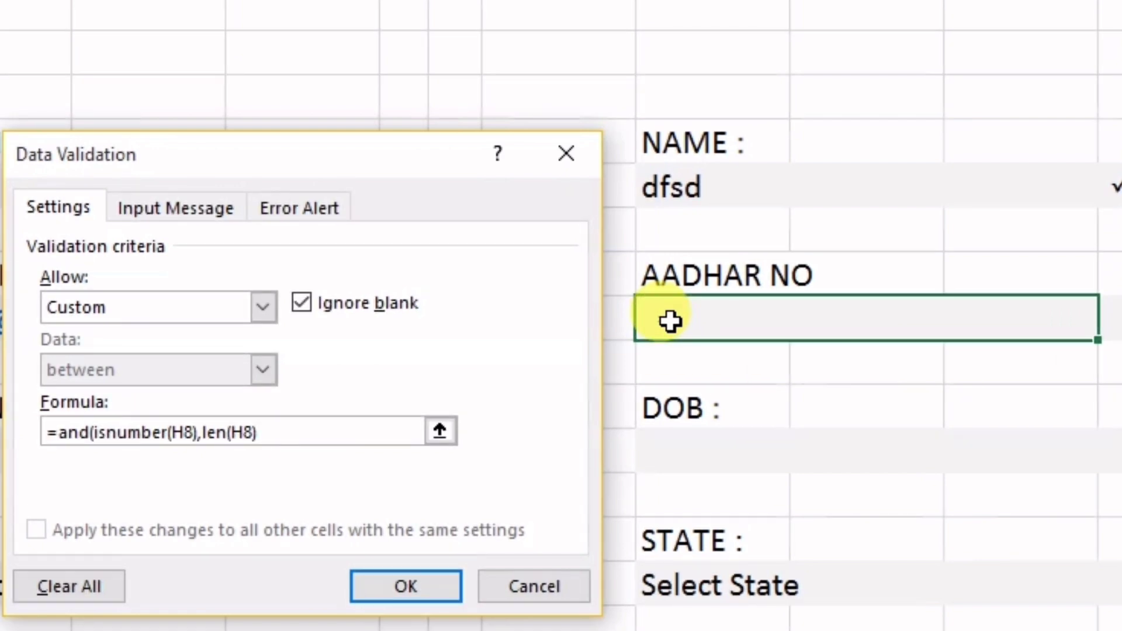
type("=8)")
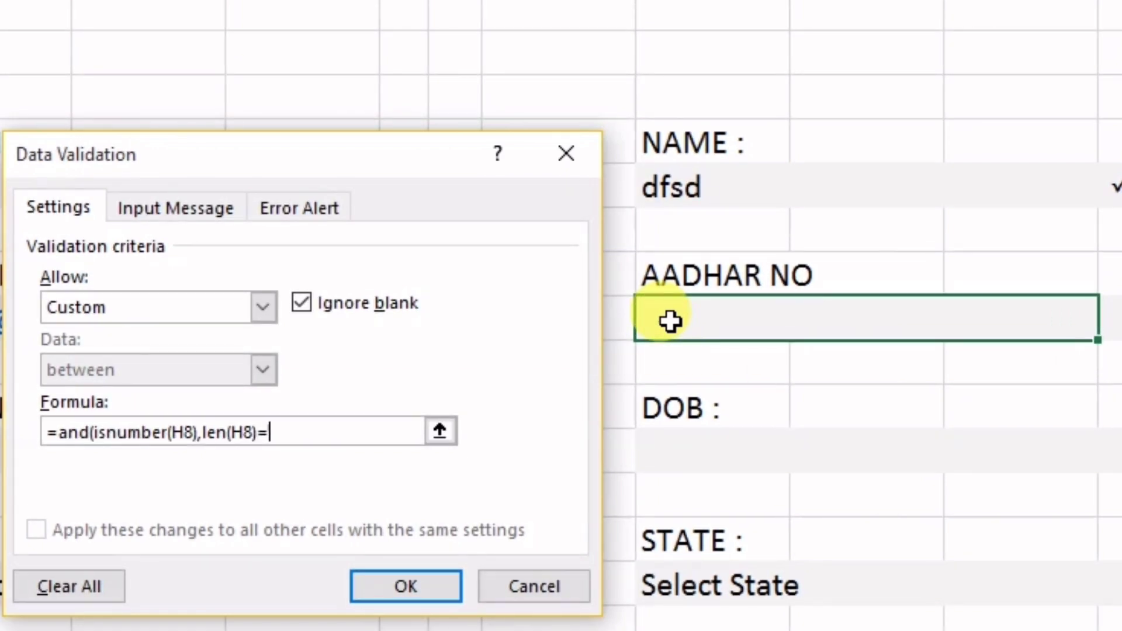
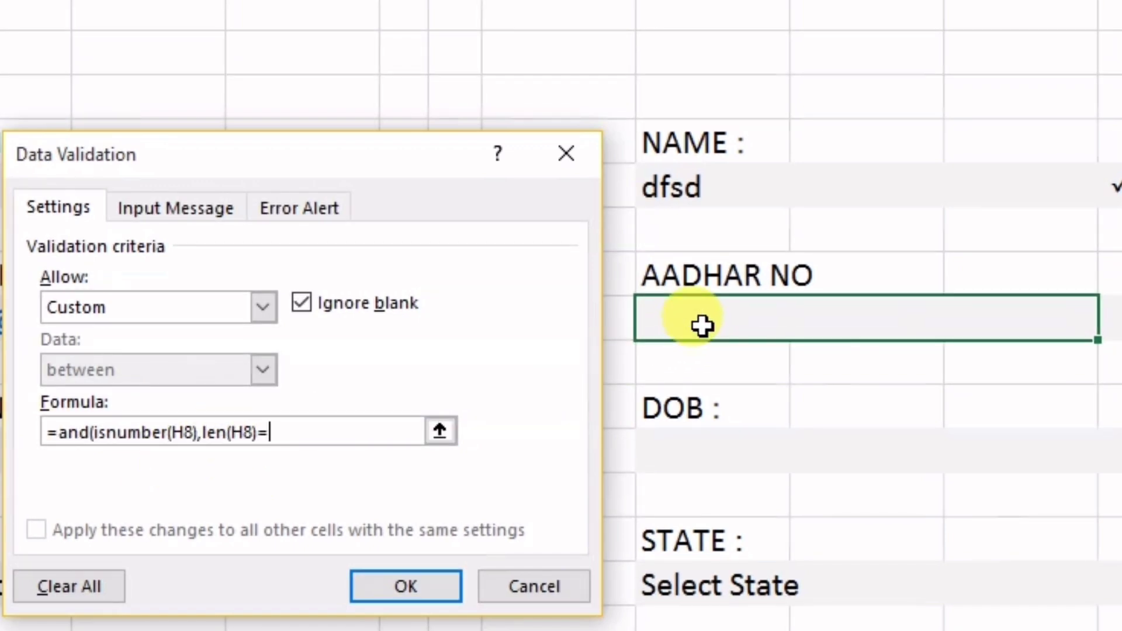
Complete H8's rule with len(H8)=8, confirm 32323 is rejected, then enter 12121212
type("8")
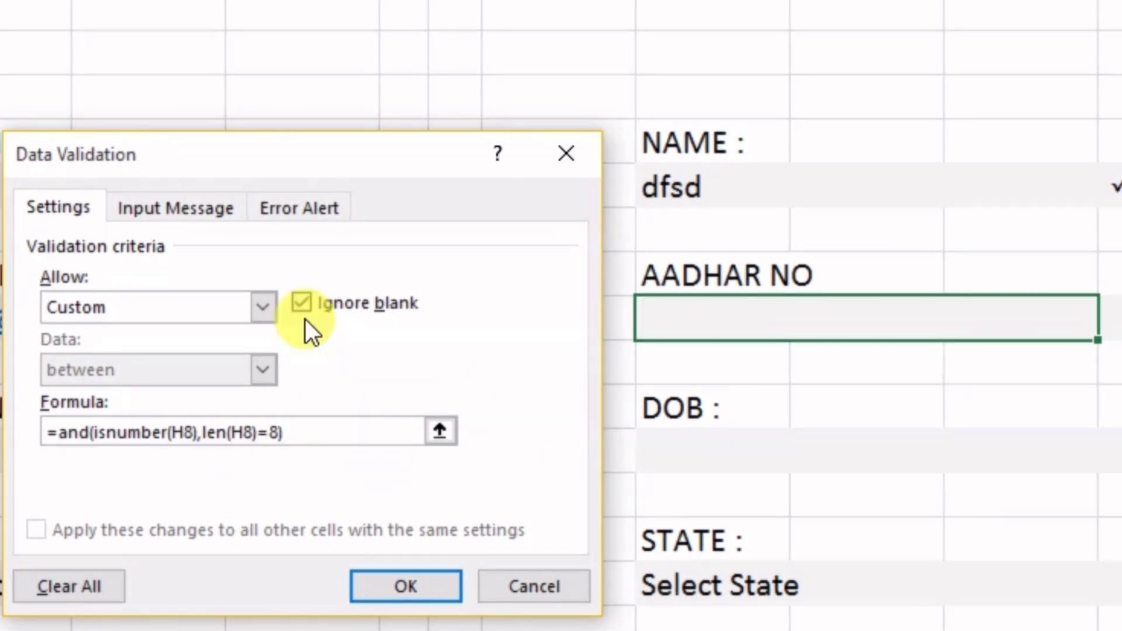
left_click(365, 573)
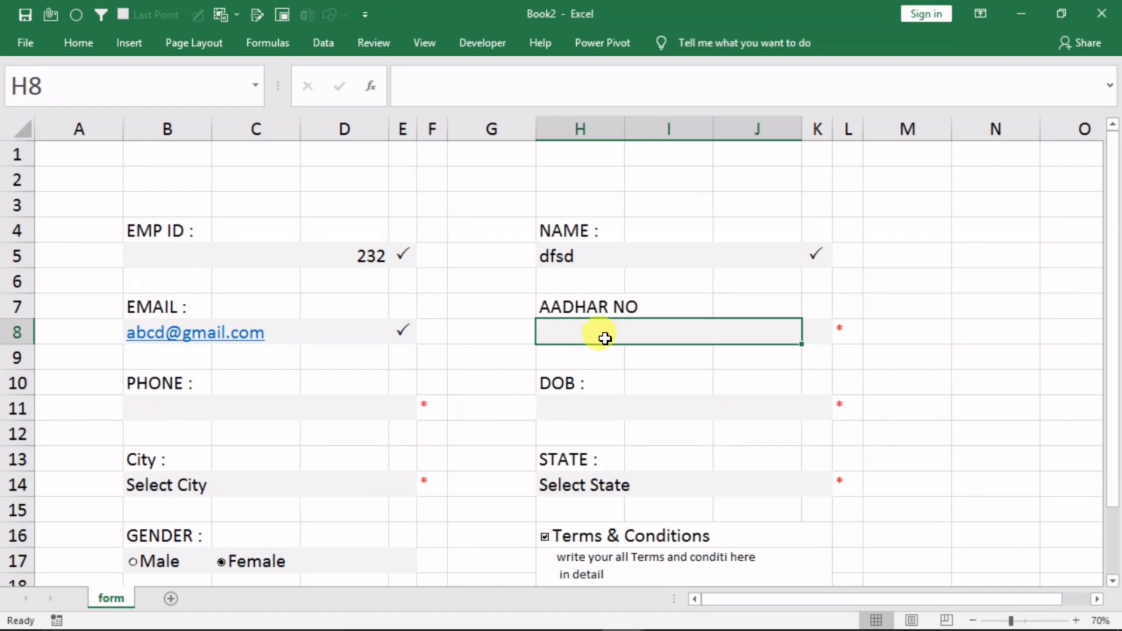
type("32323")
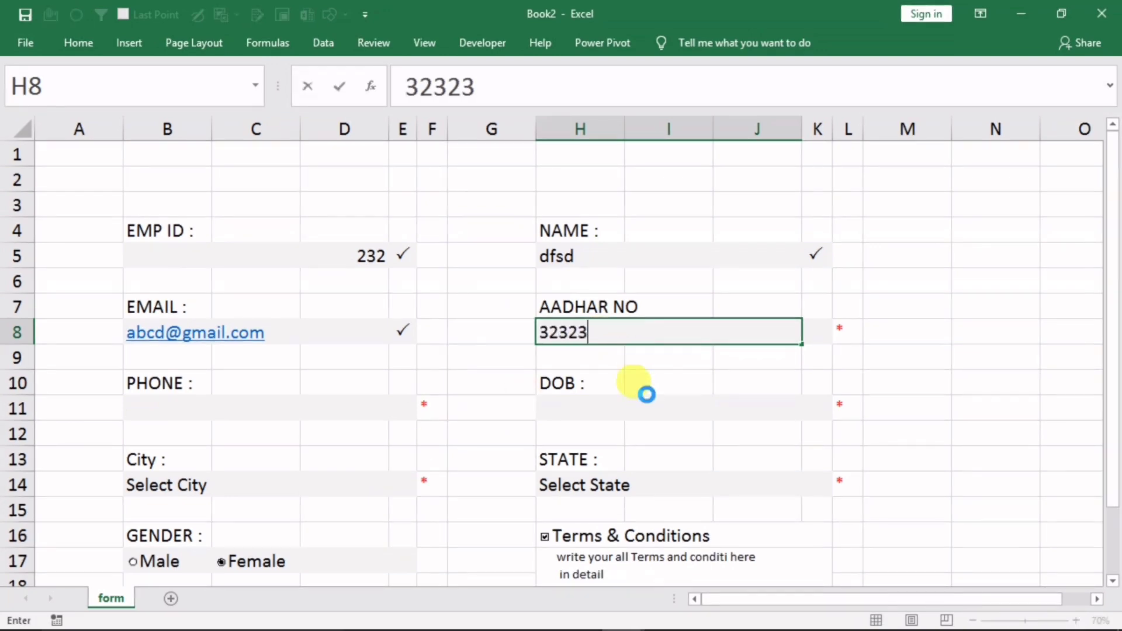
key("Return")
left_click(758, 301)
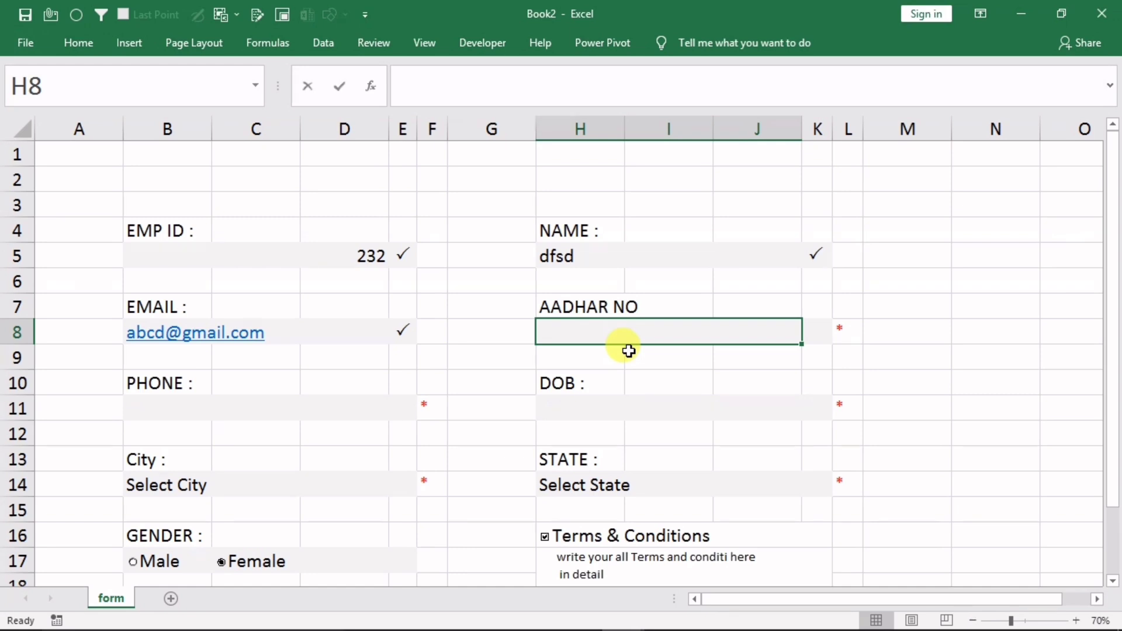
type("12121212")
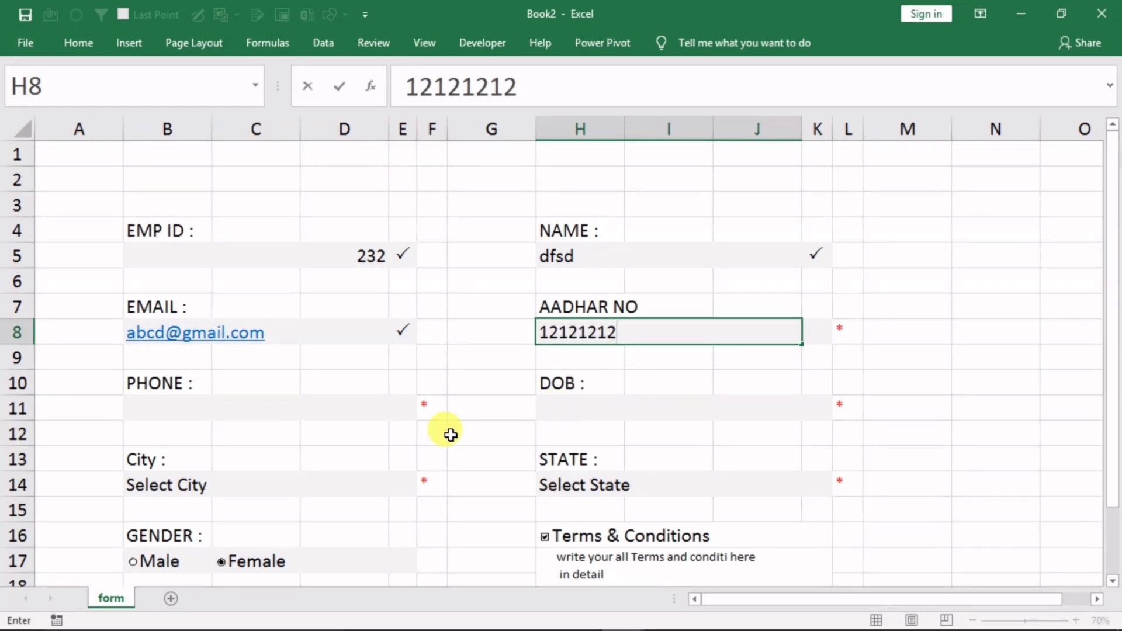
left_click(246, 409)
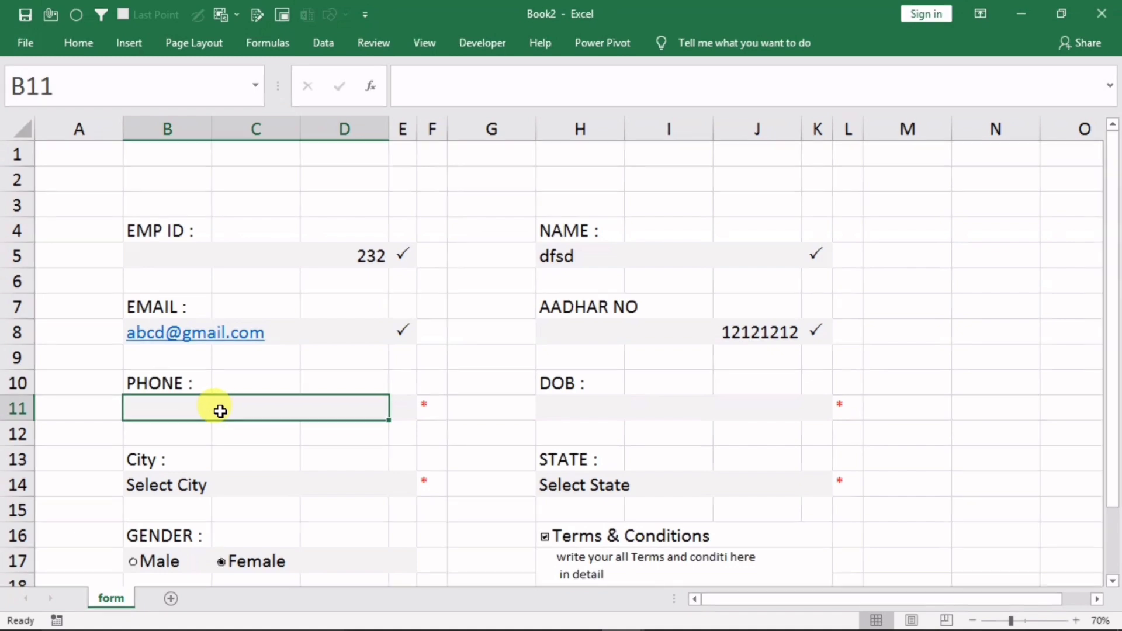
Give the DOB cell H11 a Date validation between 1/1/2000 and 1/1/2021
left_click(593, 416)
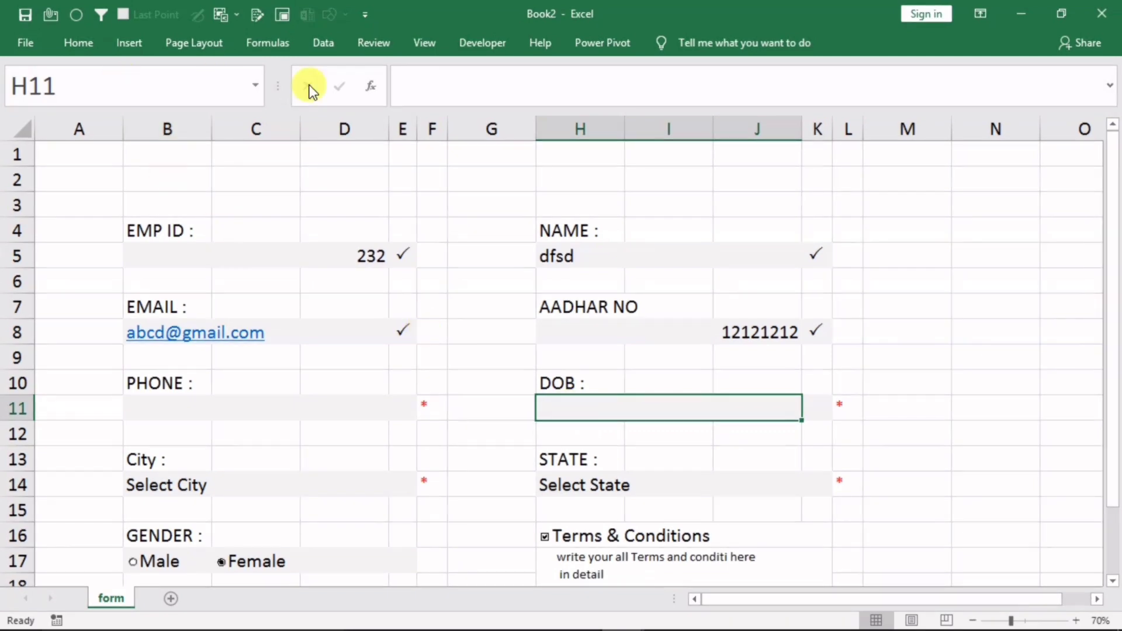
left_click(324, 45)
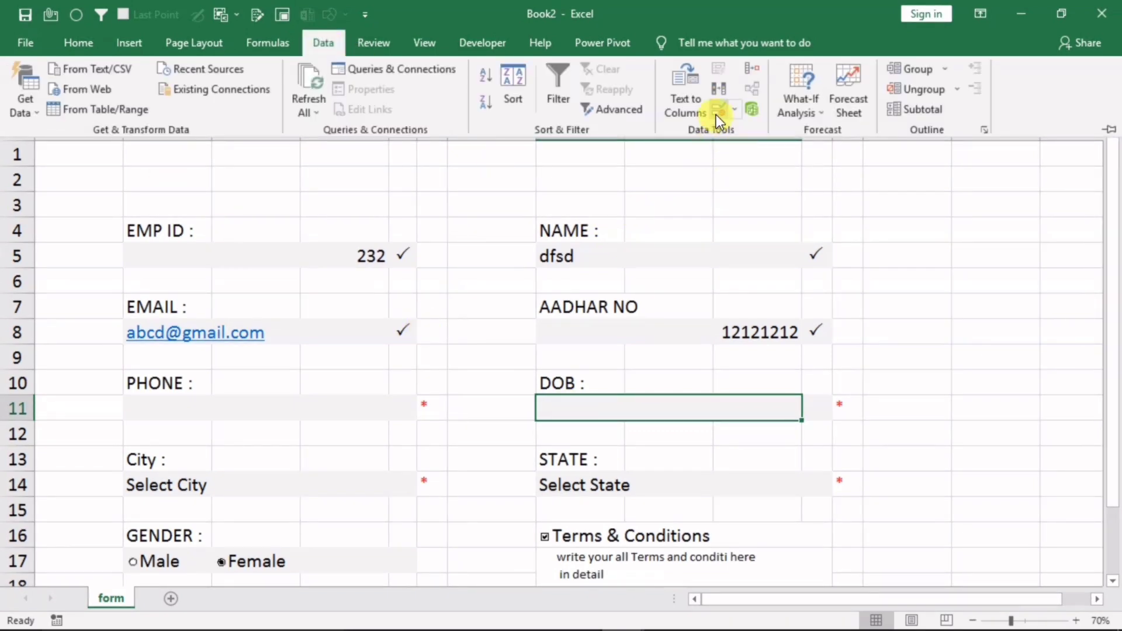
left_click(718, 112)
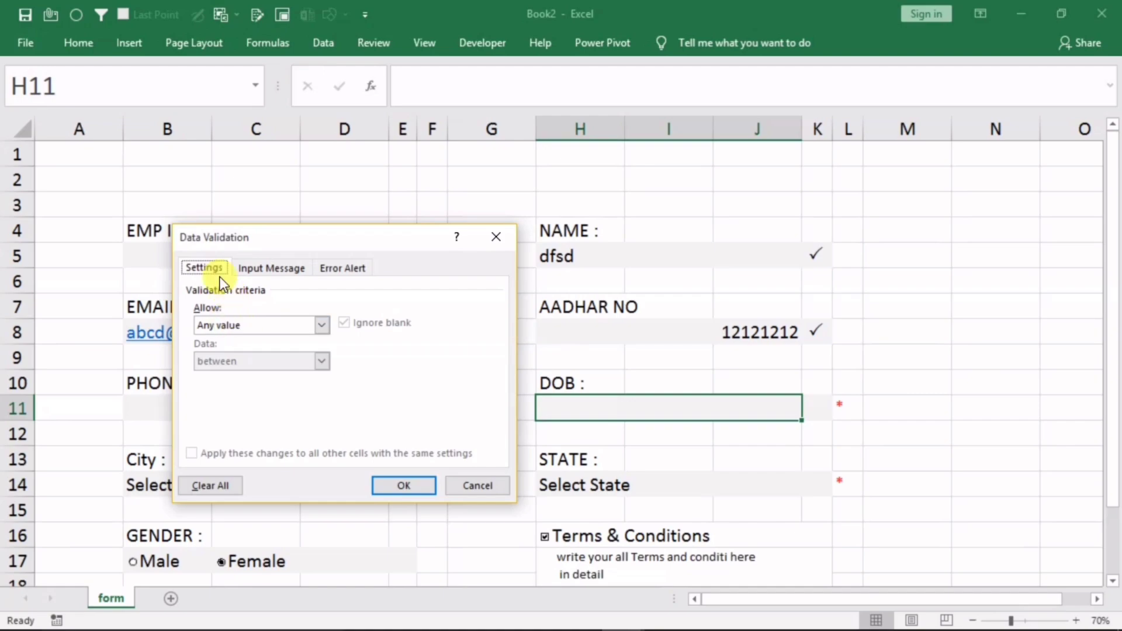
left_click(243, 326)
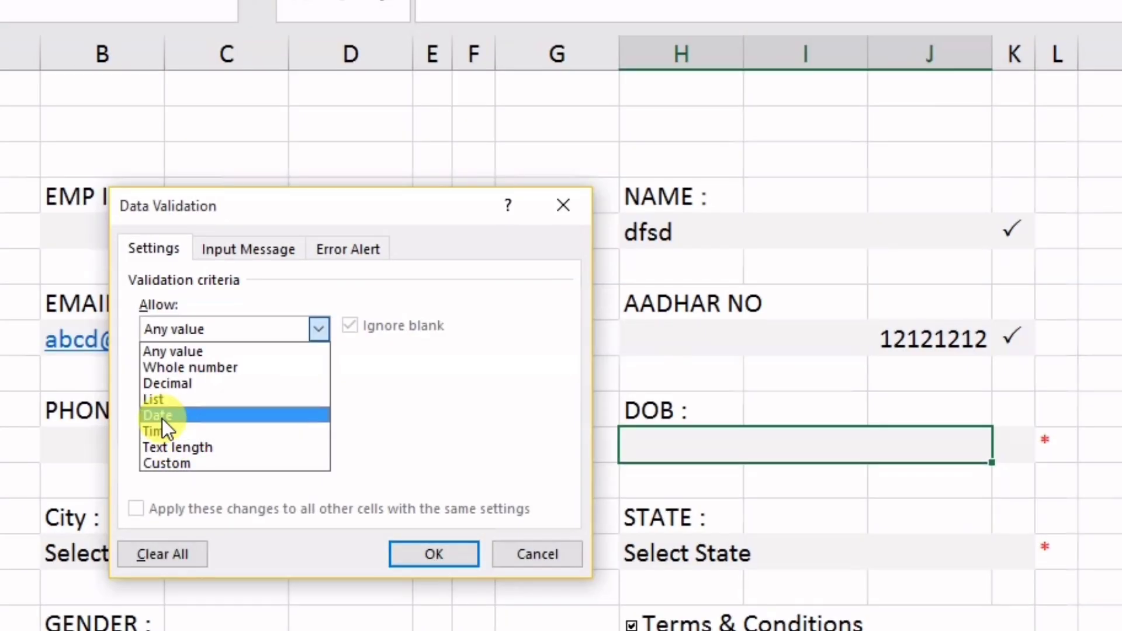
left_click(162, 416)
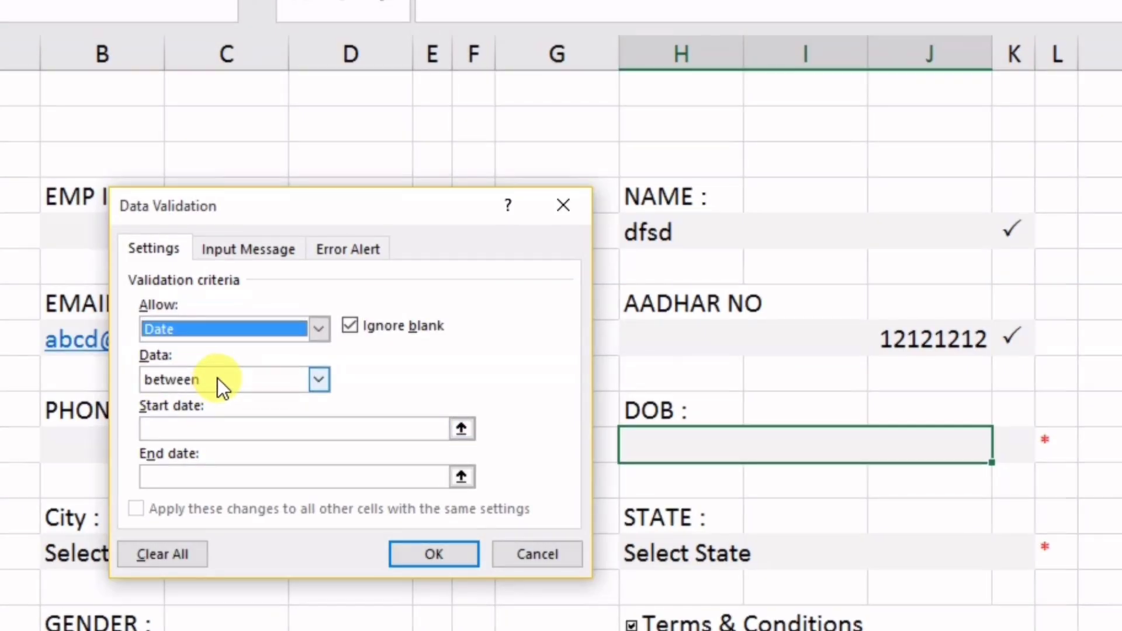
left_click_drag(414, 212, 341, 189)
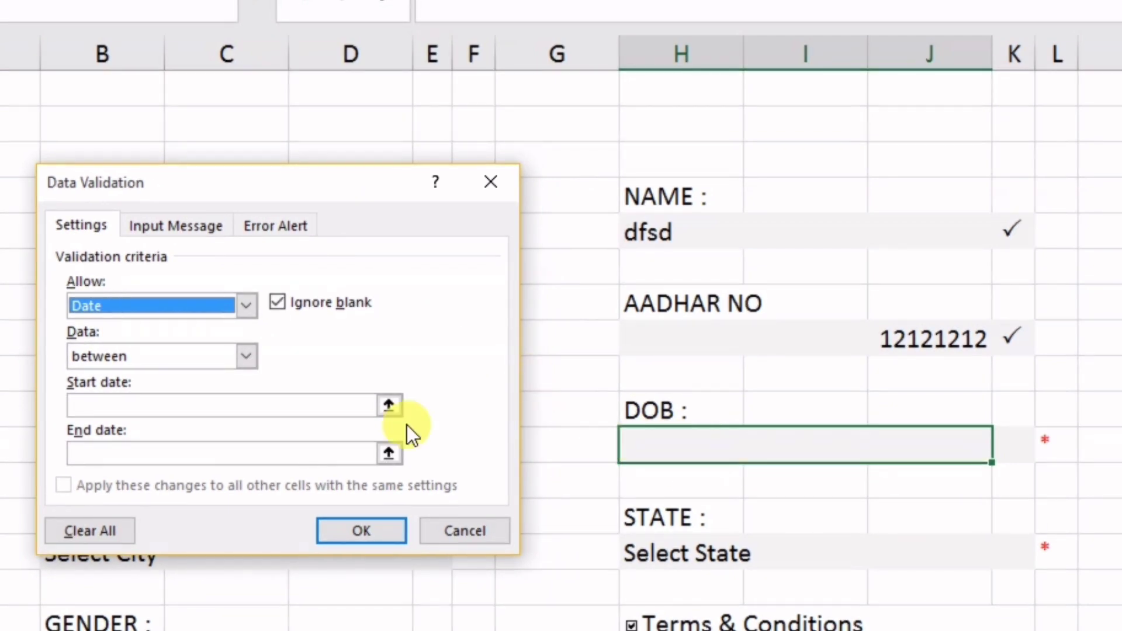
left_click(81, 405)
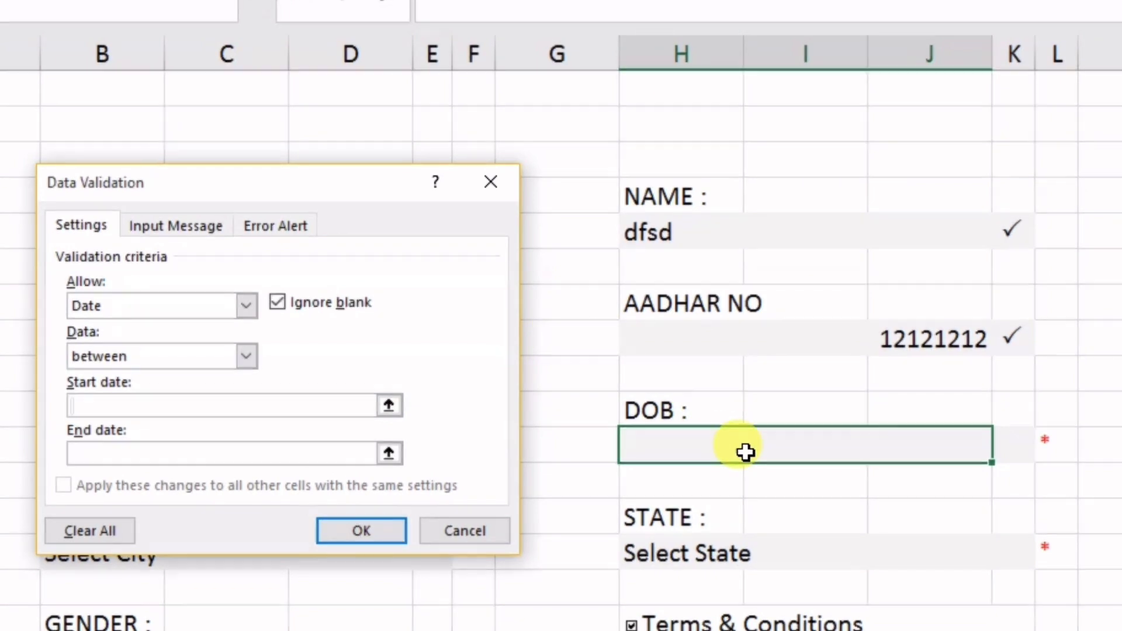
type("1/1/20")
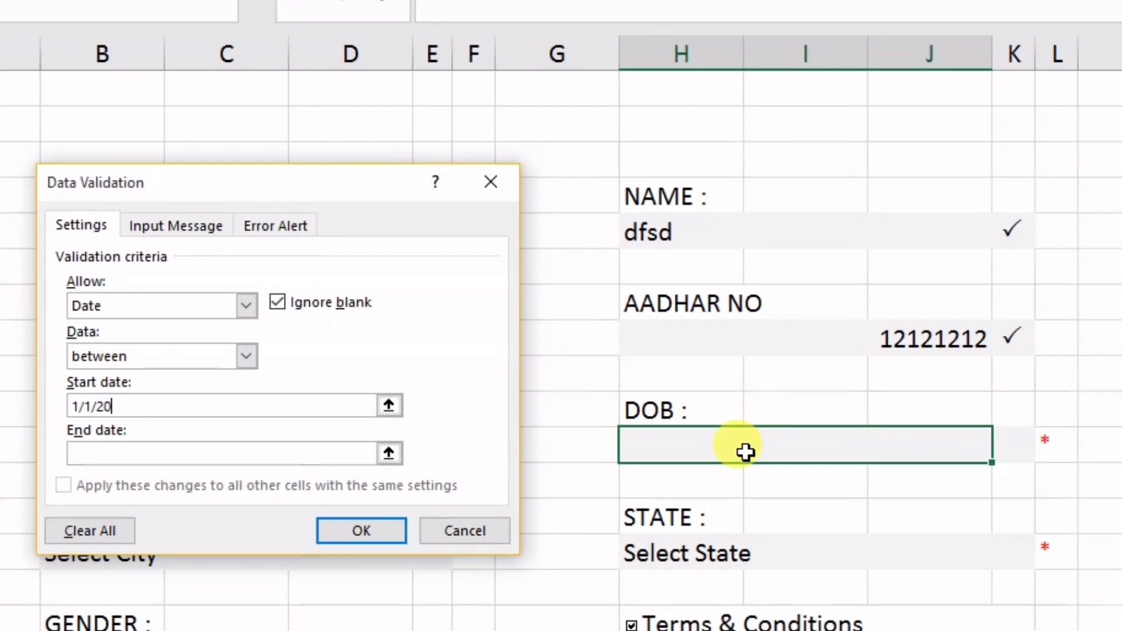
type("000")
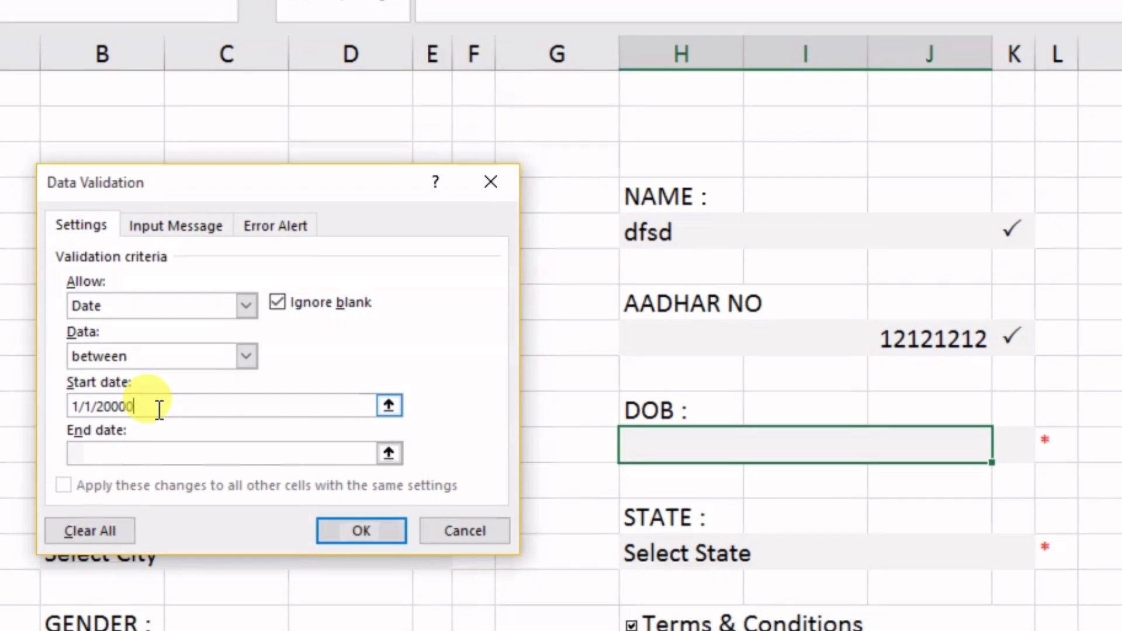
left_click(120, 453)
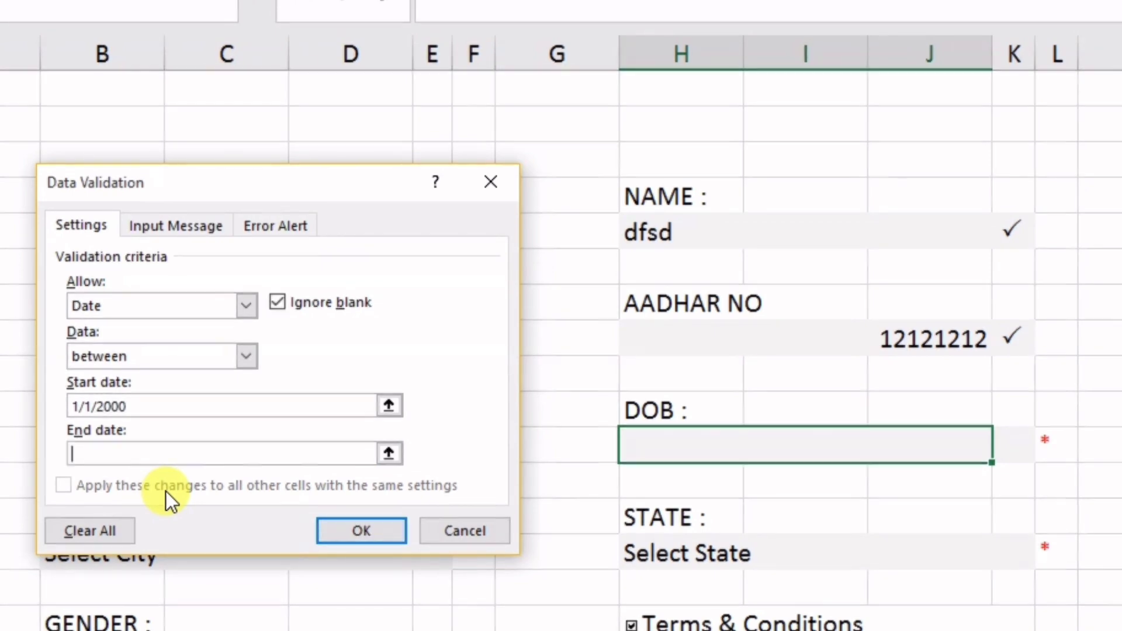
type("1/1/2021")
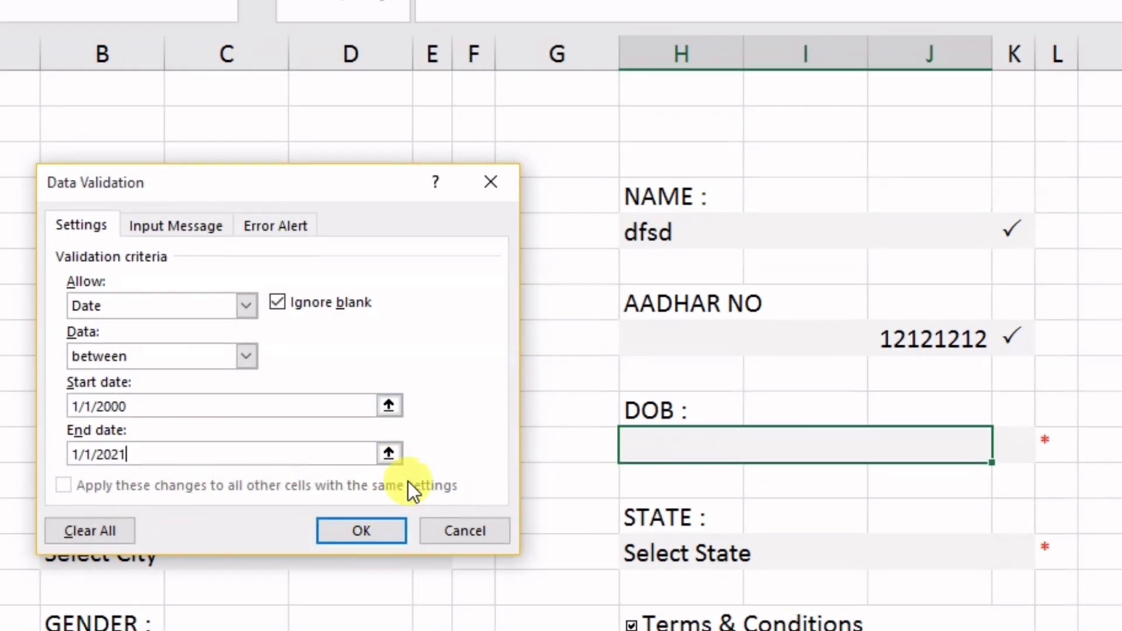
left_click(490, 197)
left_click(926, 354)
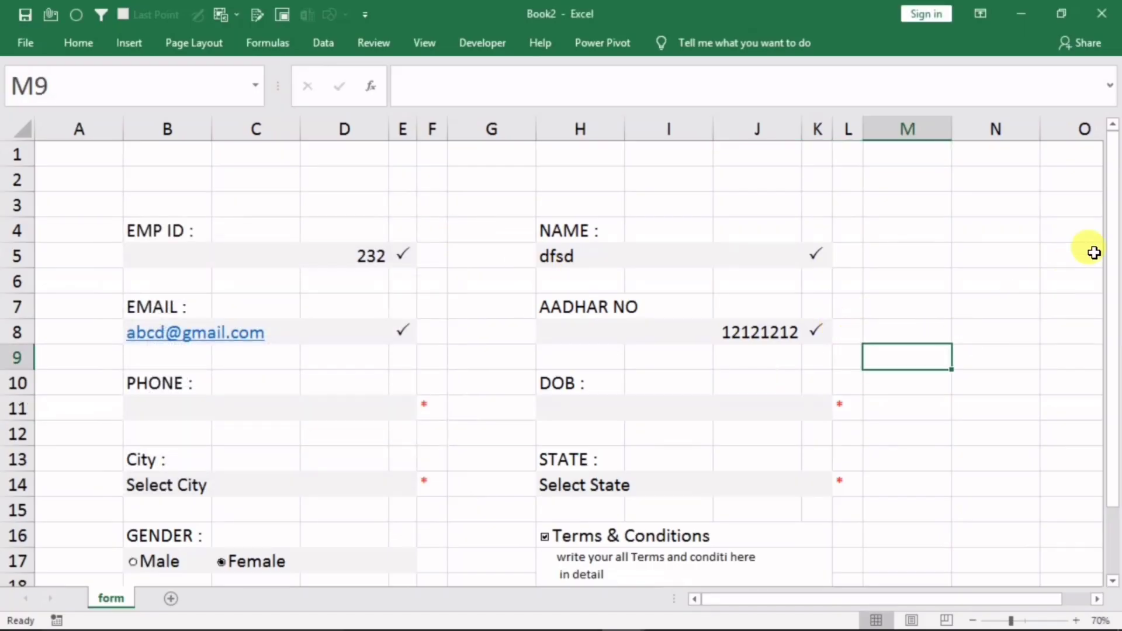
Set the Terms & Conditions check box's linked cell to P16 in Format Control
left_click_drag(1113, 281, 1119, 328)
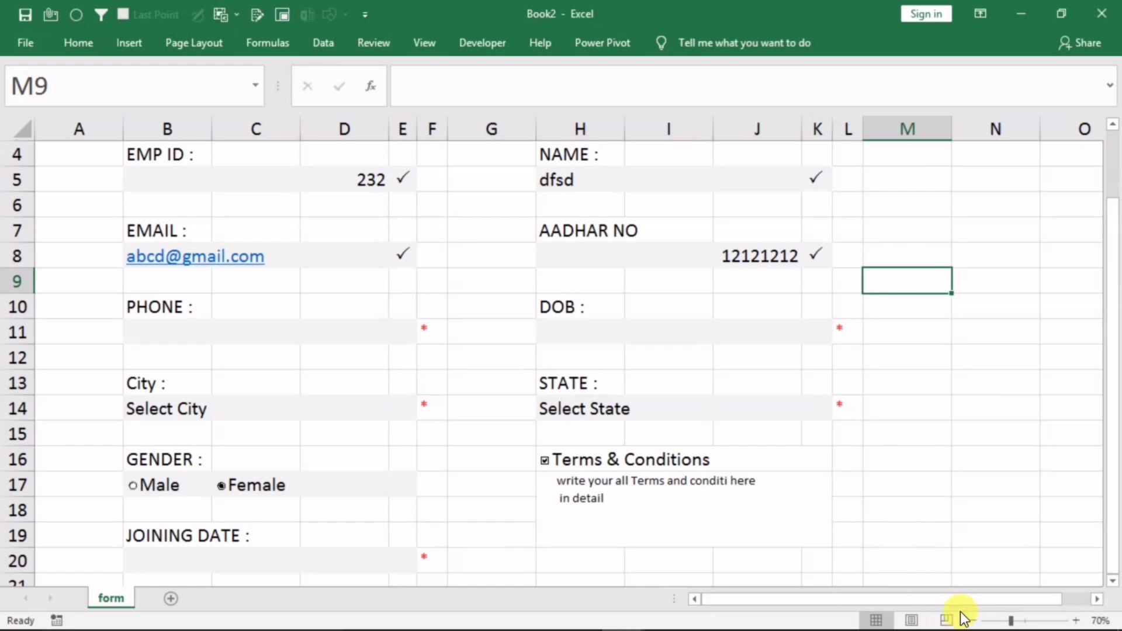
left_click(972, 621)
left_click(844, 408)
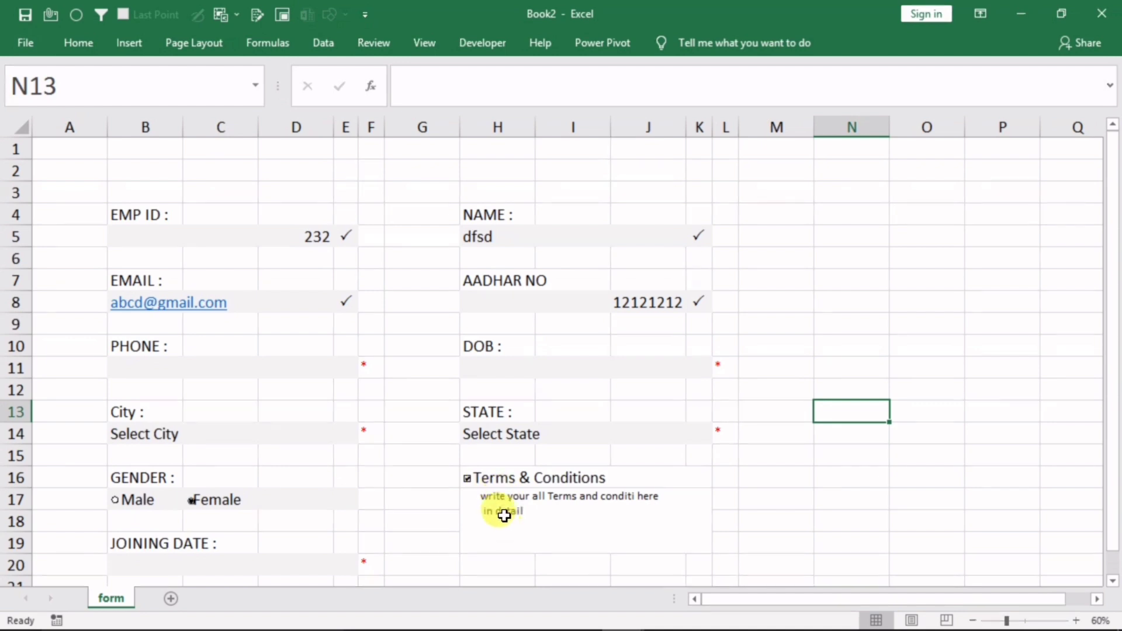
left_click(476, 478, "ctrl")
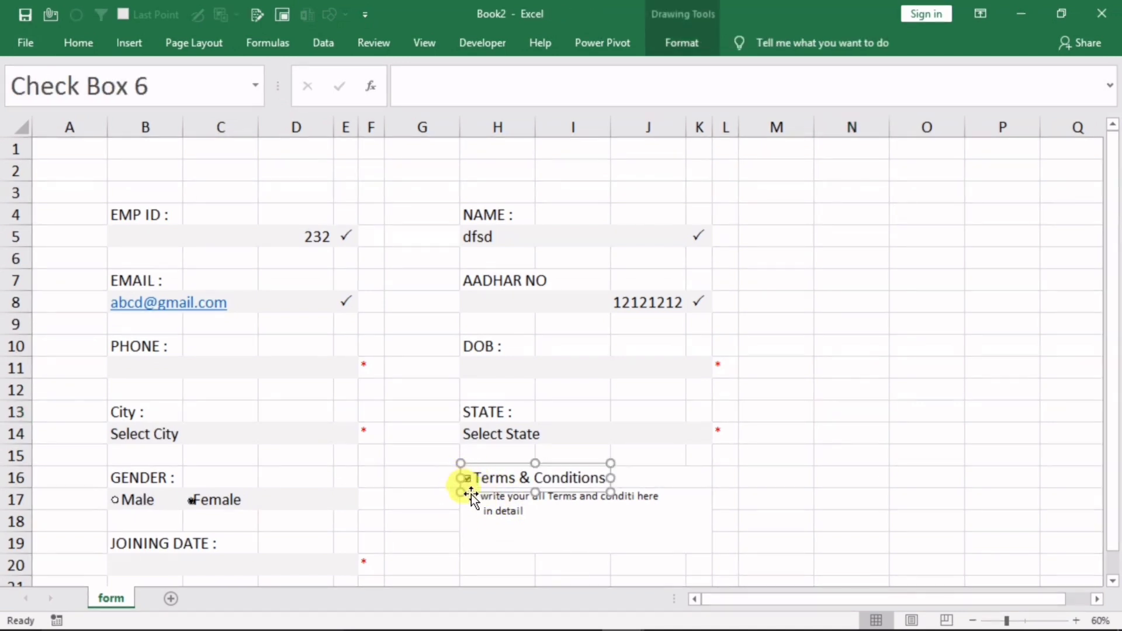
right_click(473, 481)
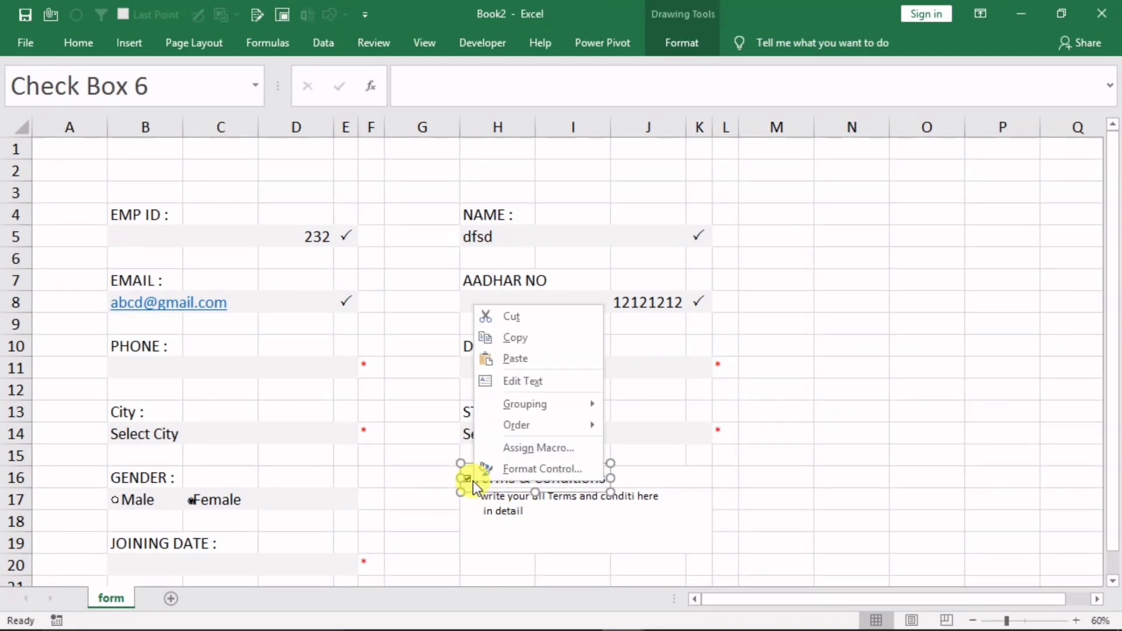
left_click(536, 476)
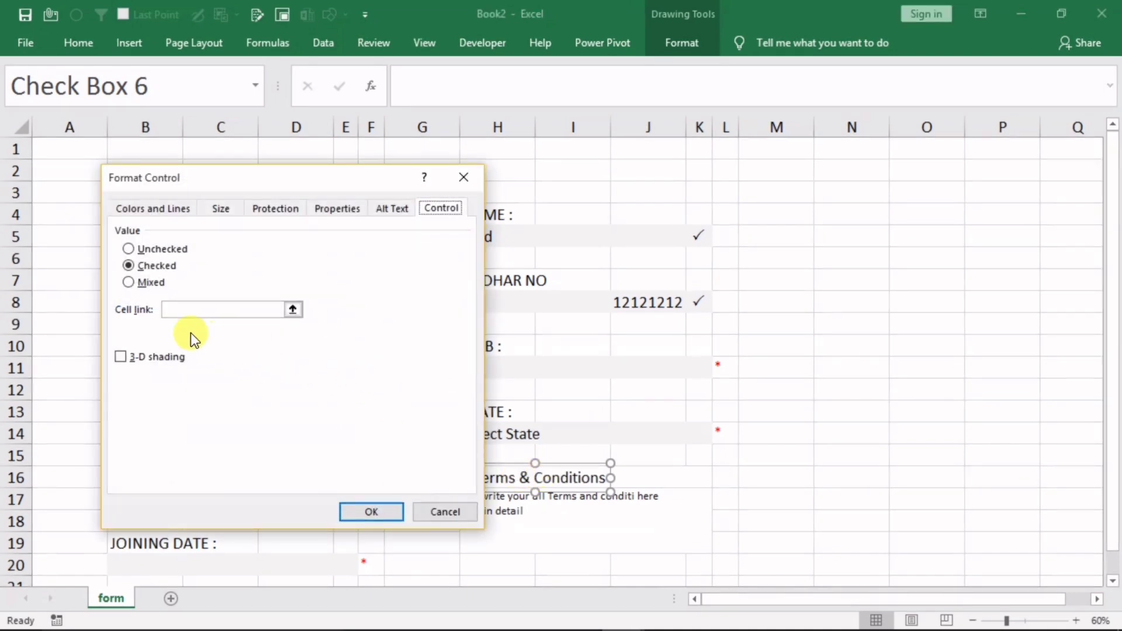
left_click(172, 311)
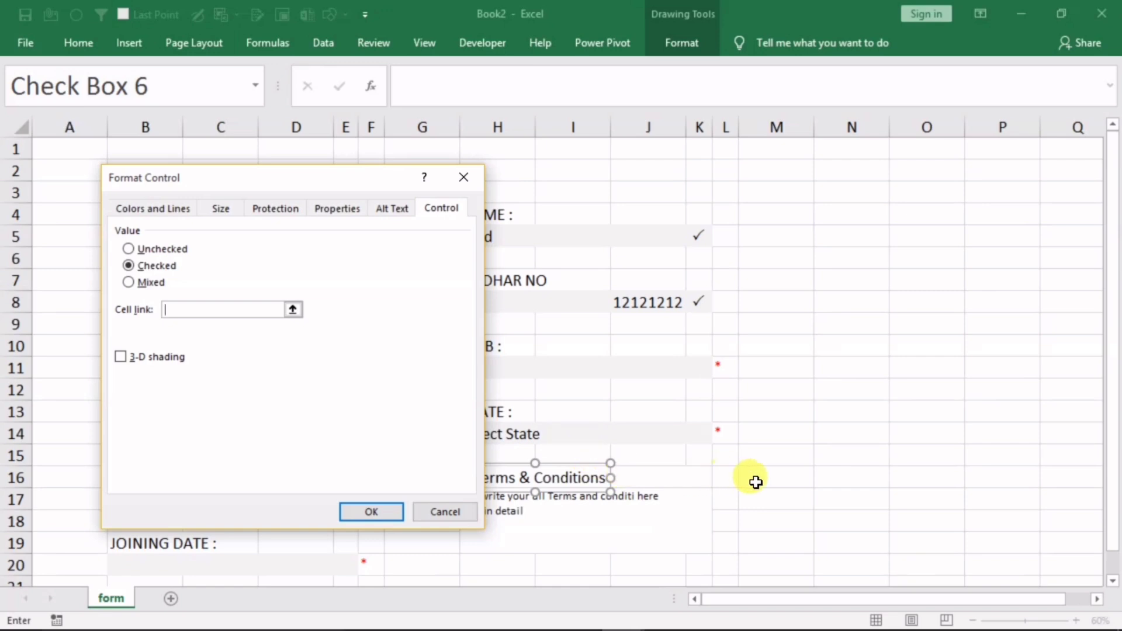
left_click(855, 480)
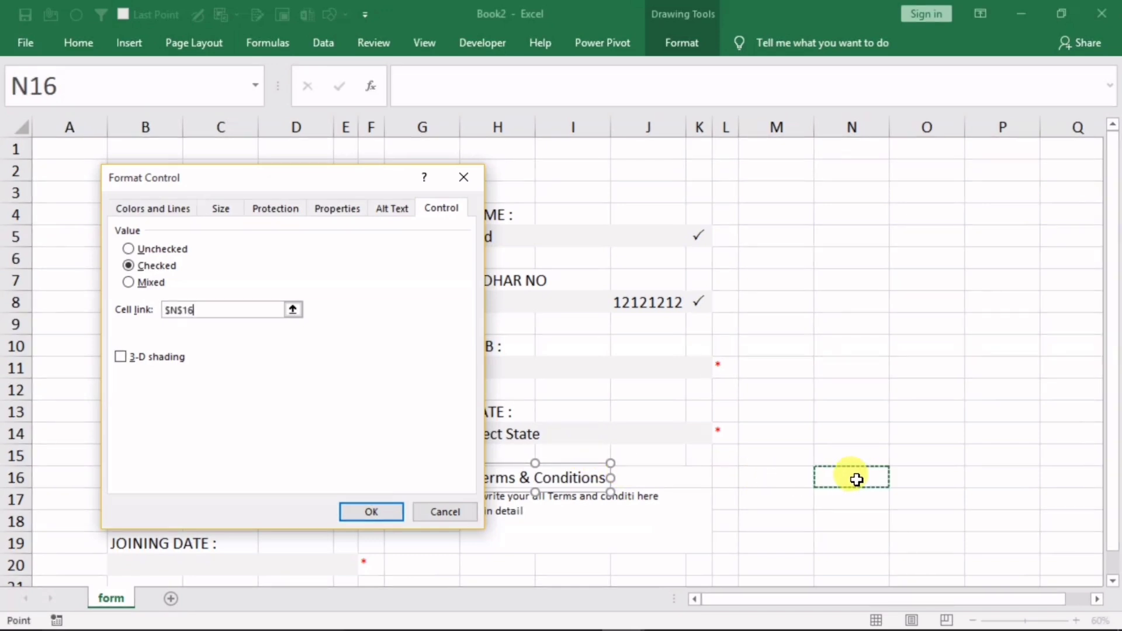
left_click(982, 475)
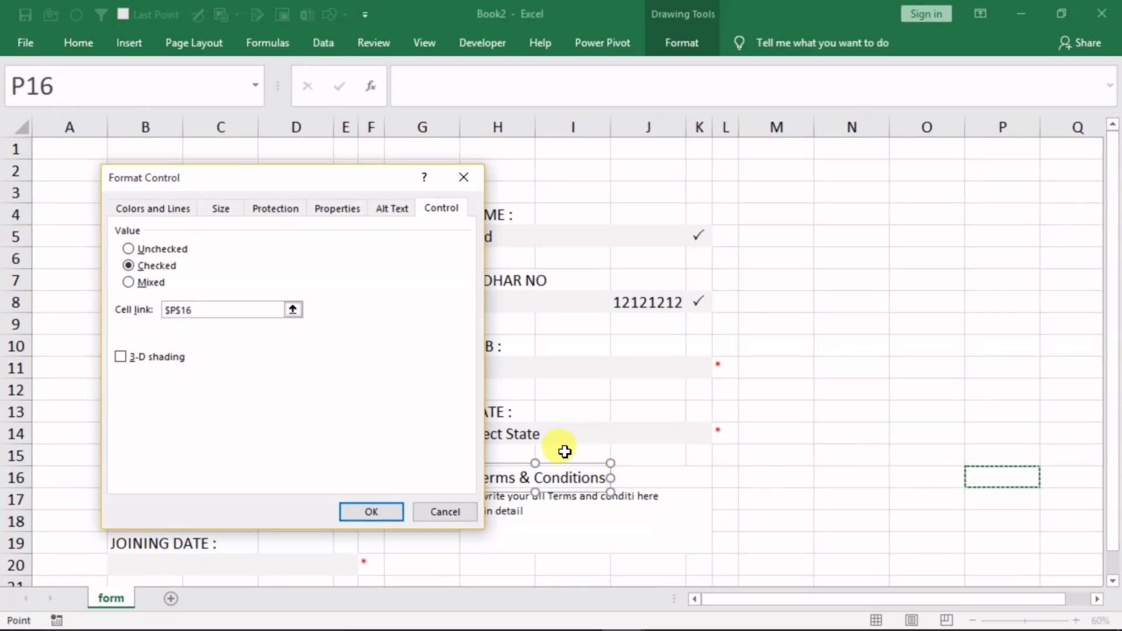
left_click(368, 512)
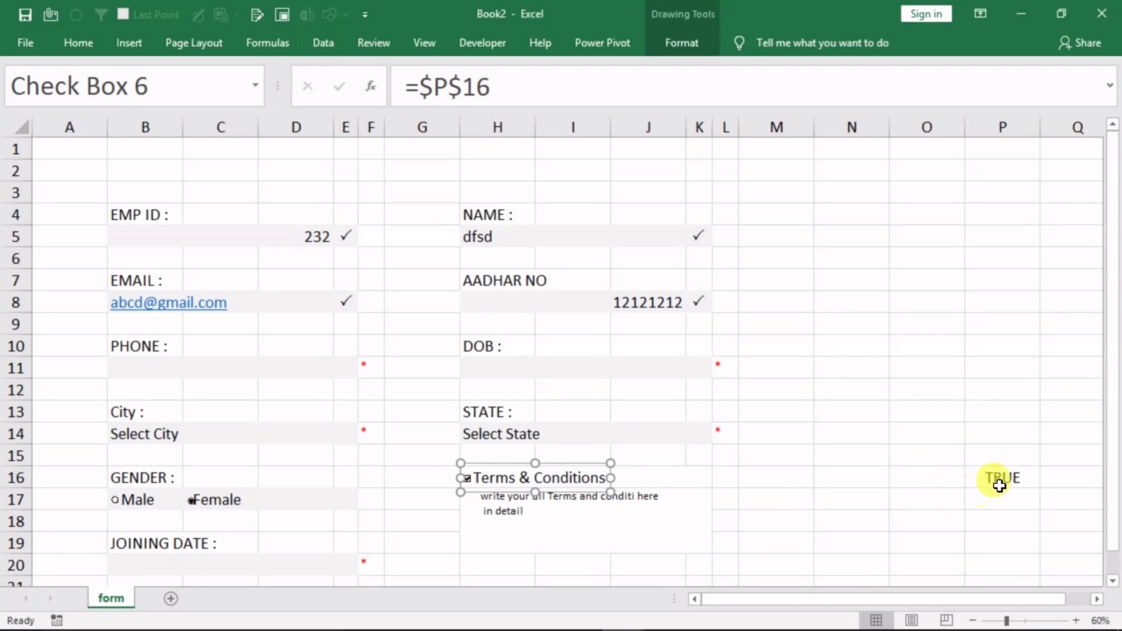
Untick and re-tick the check box to confirm P16 switches between FALSE and TRUE
left_click(896, 539)
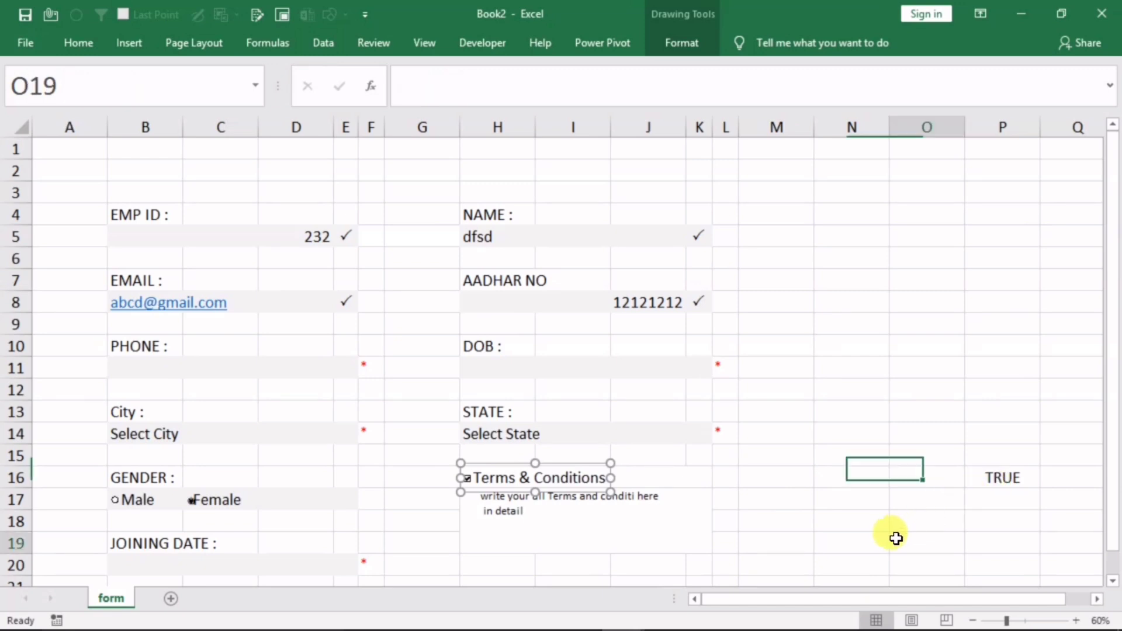
left_click(492, 488)
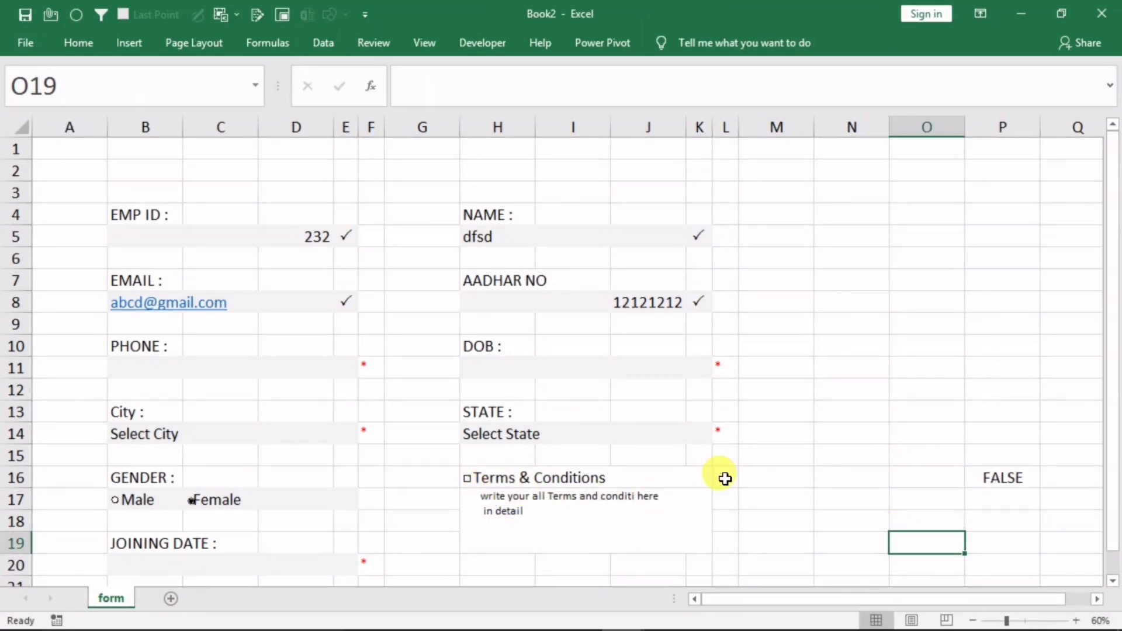
left_click(490, 497)
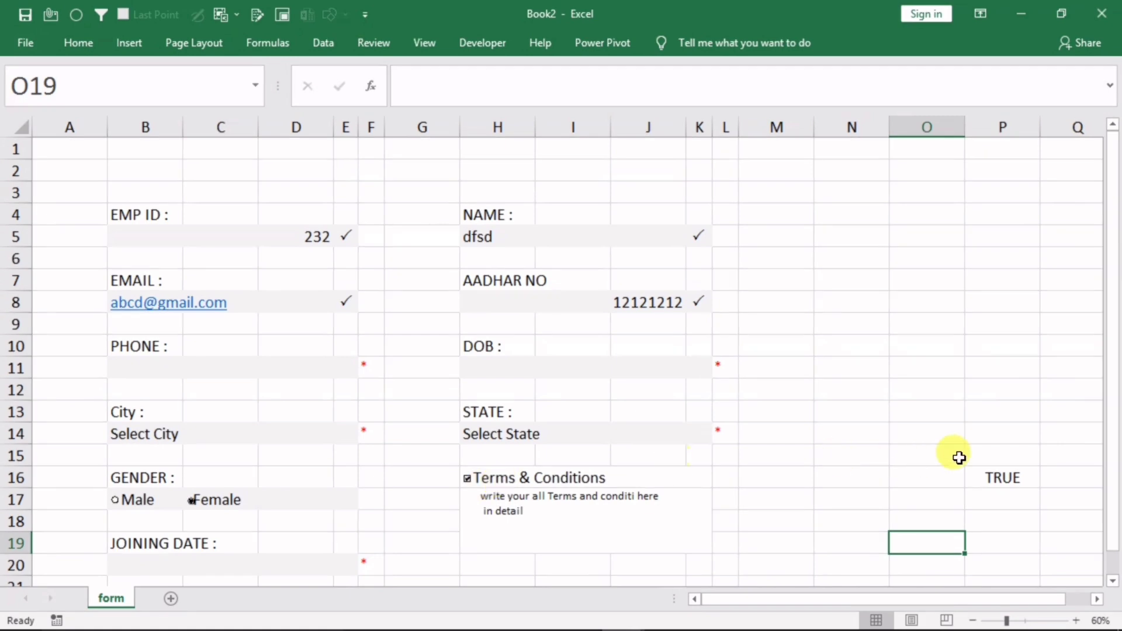
Untick Terms & Conditions and nudge the Female option button slightly left
left_click(492, 485)
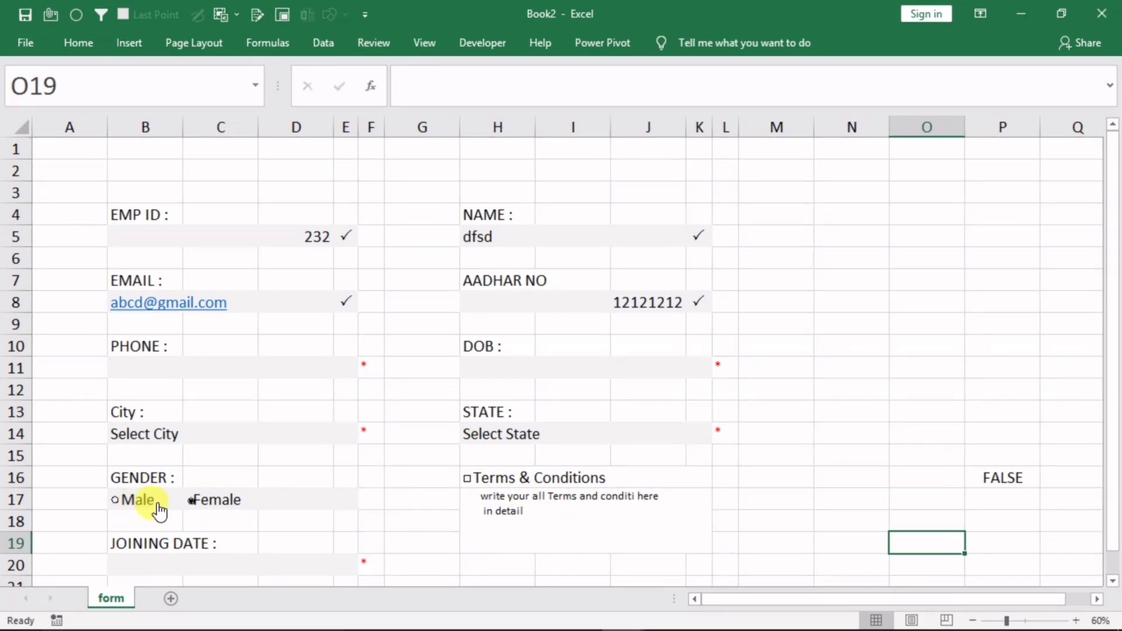
left_click(190, 514, "ctrl")
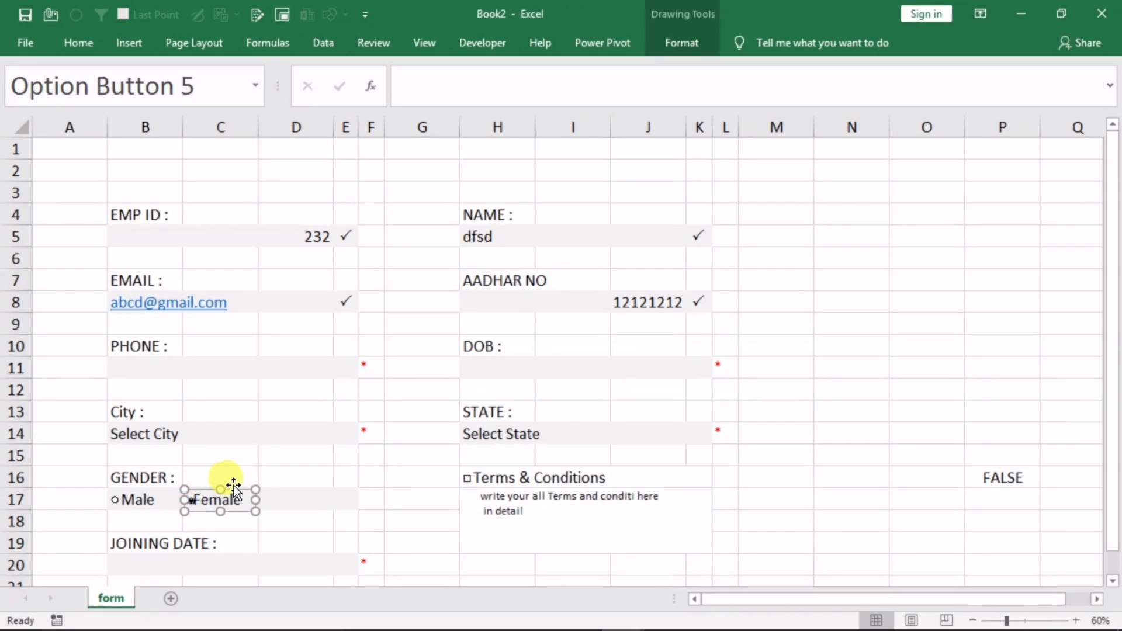
left_click_drag(233, 486, 226, 486)
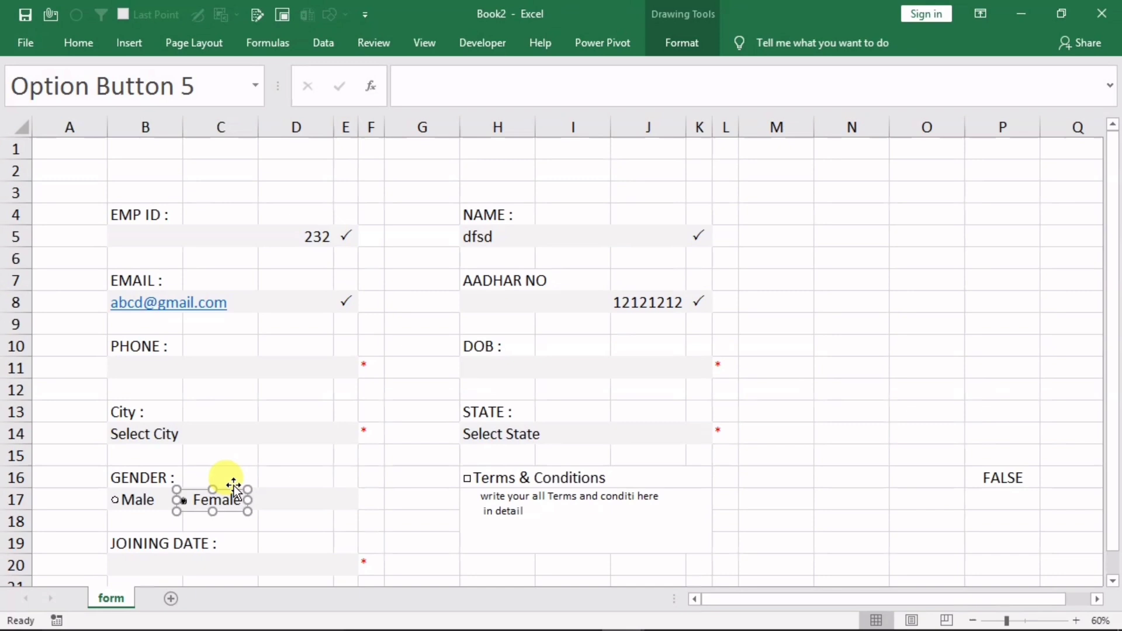
left_click(299, 519)
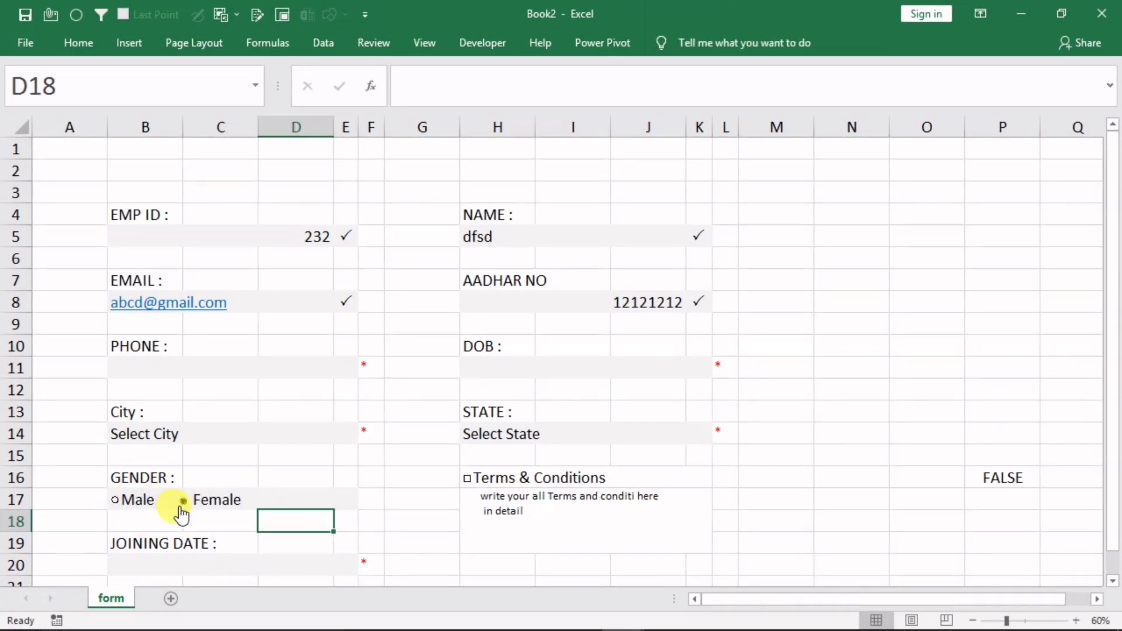
left_click(186, 506, "ctrl")
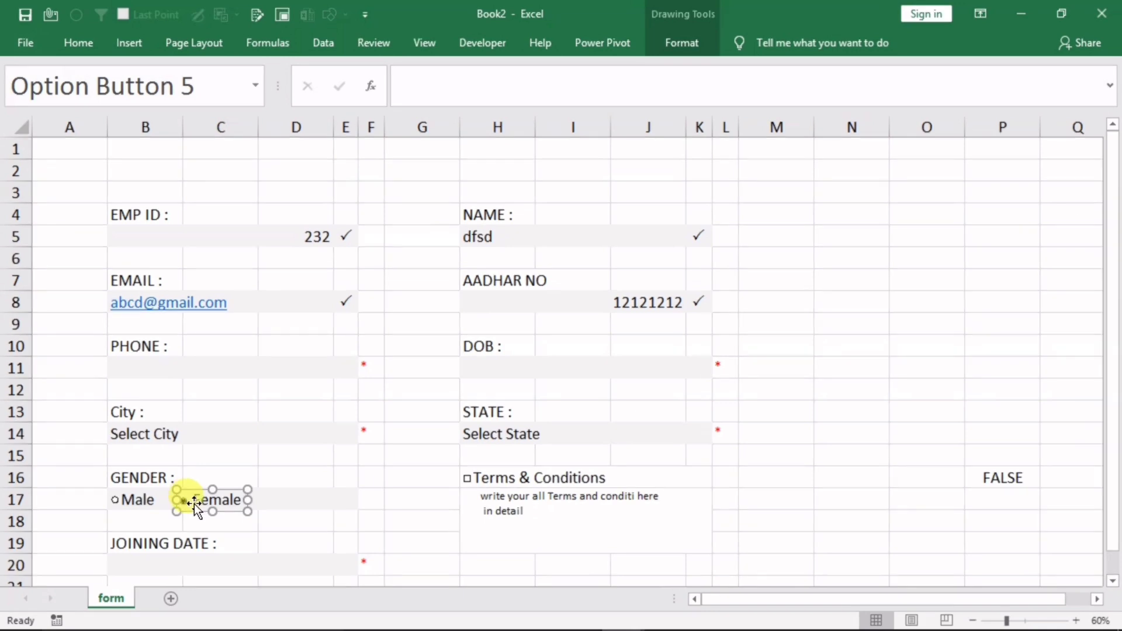
Link the gender option buttons to cell $P$17, then try selecting Male
right_click(192, 508)
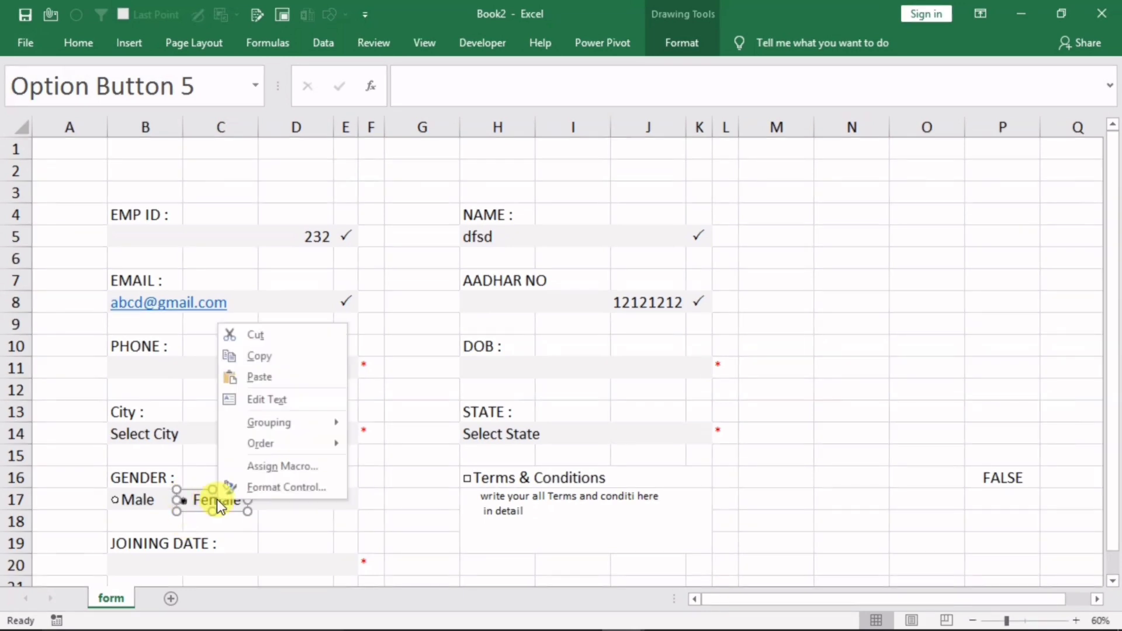
left_click(264, 488)
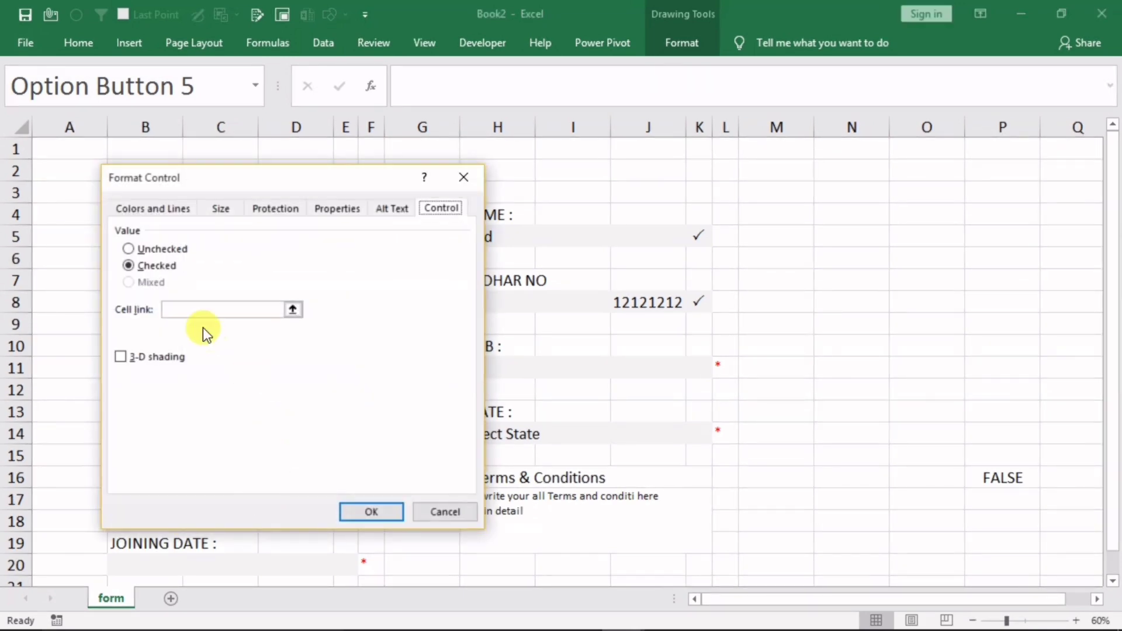
left_click(183, 315)
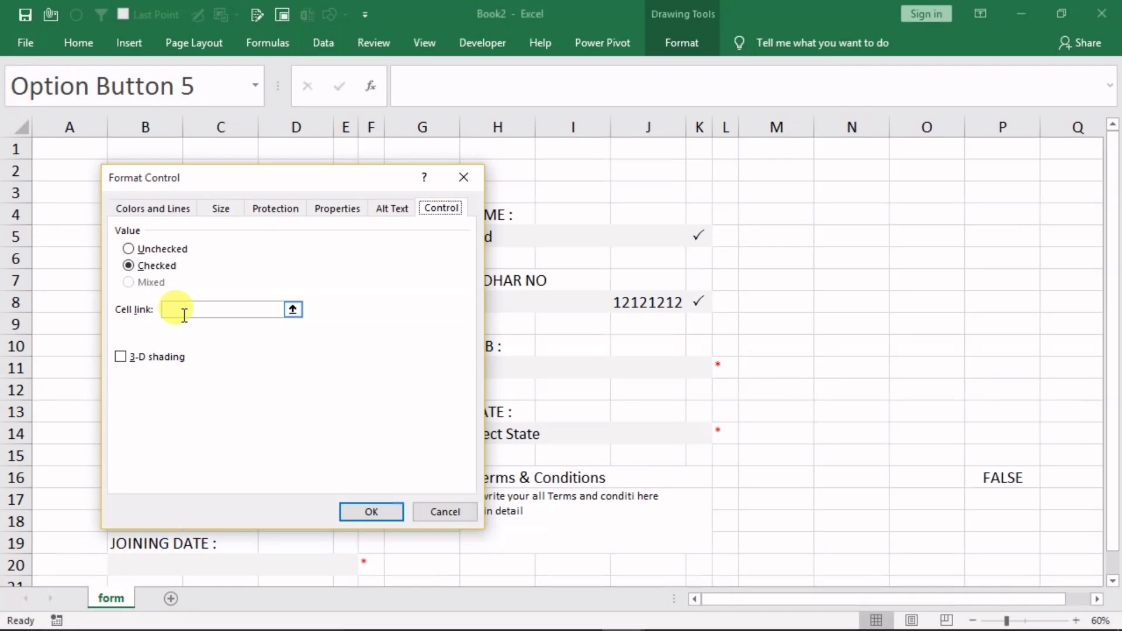
left_click_drag(261, 173, 440, 111)
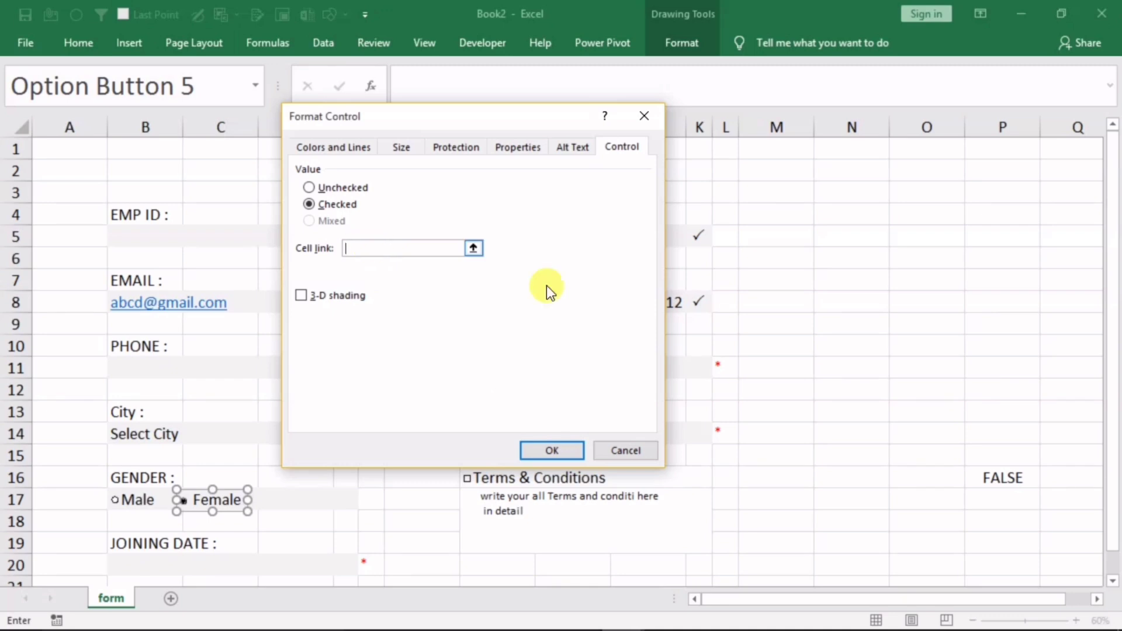
left_click(993, 504)
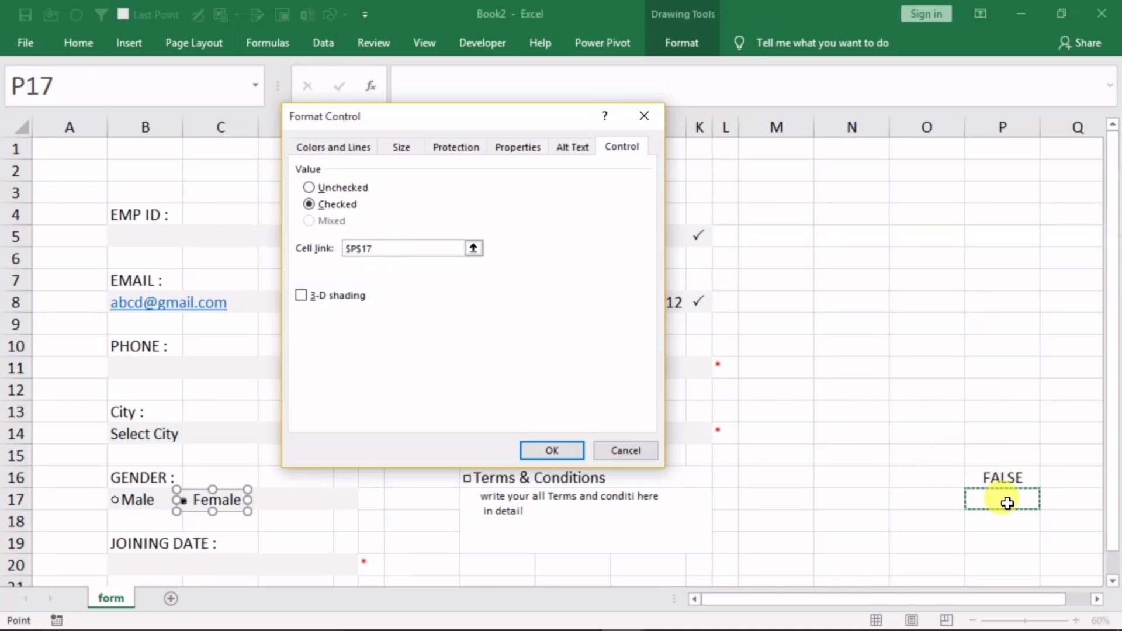
left_click(552, 451)
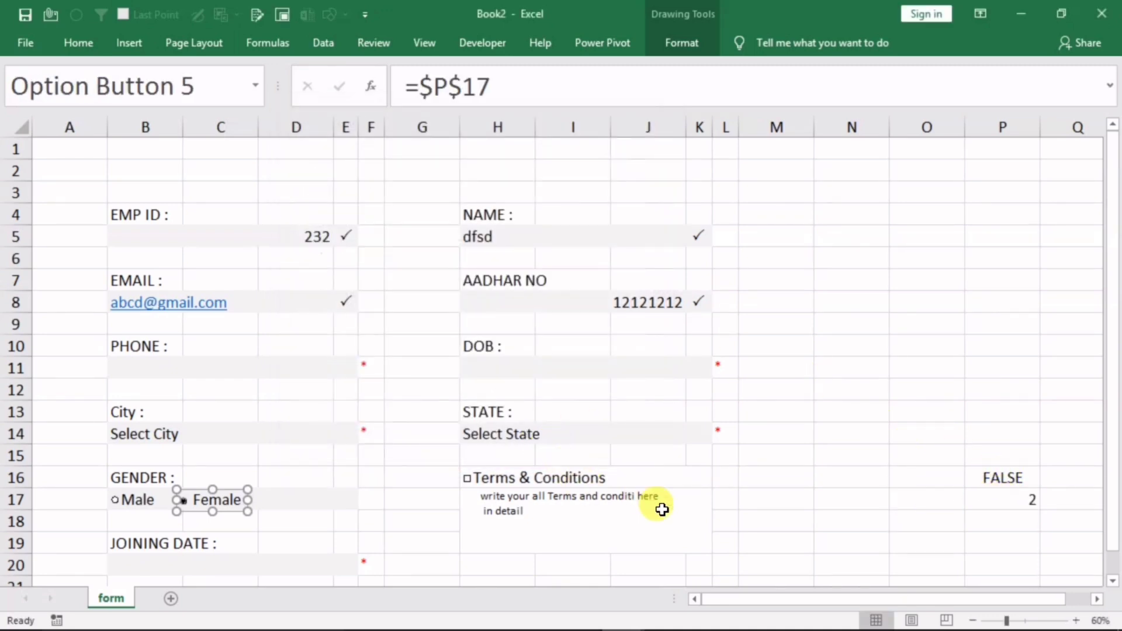
left_click(783, 538)
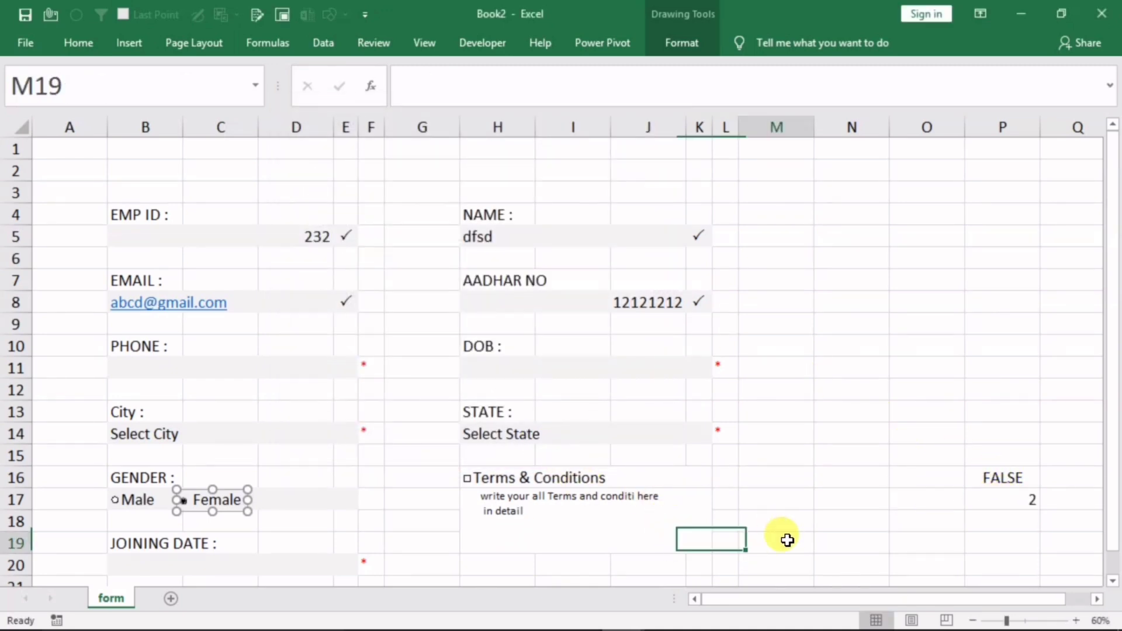
left_click(126, 509)
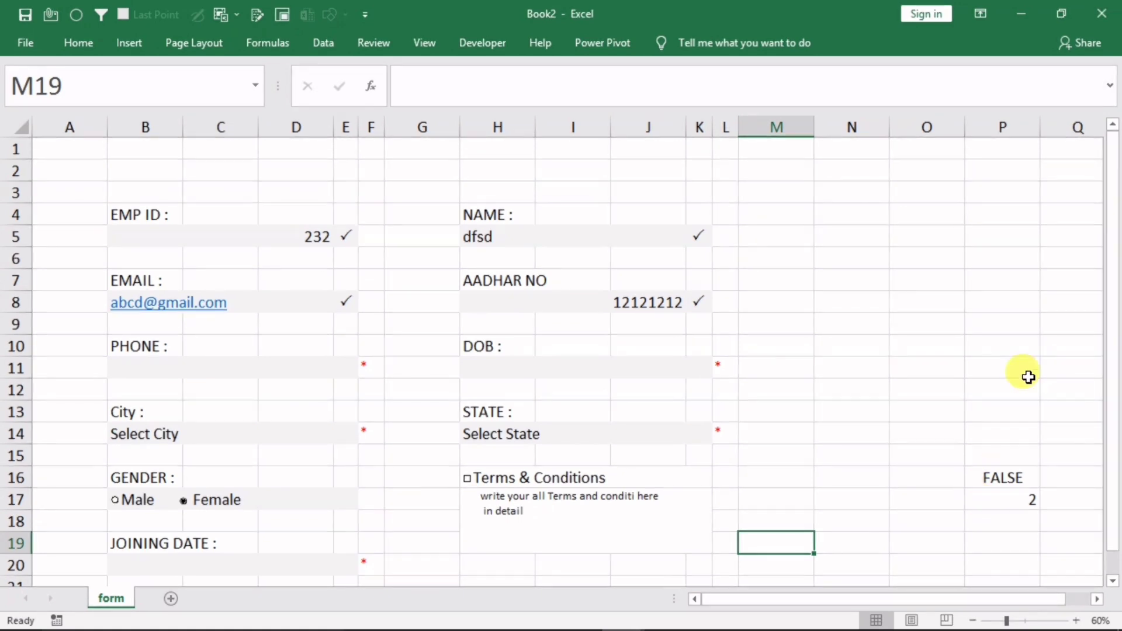
Review the form's field labels and add a new sheet for the employee records
left_click_drag(1117, 320, 1117, 357)
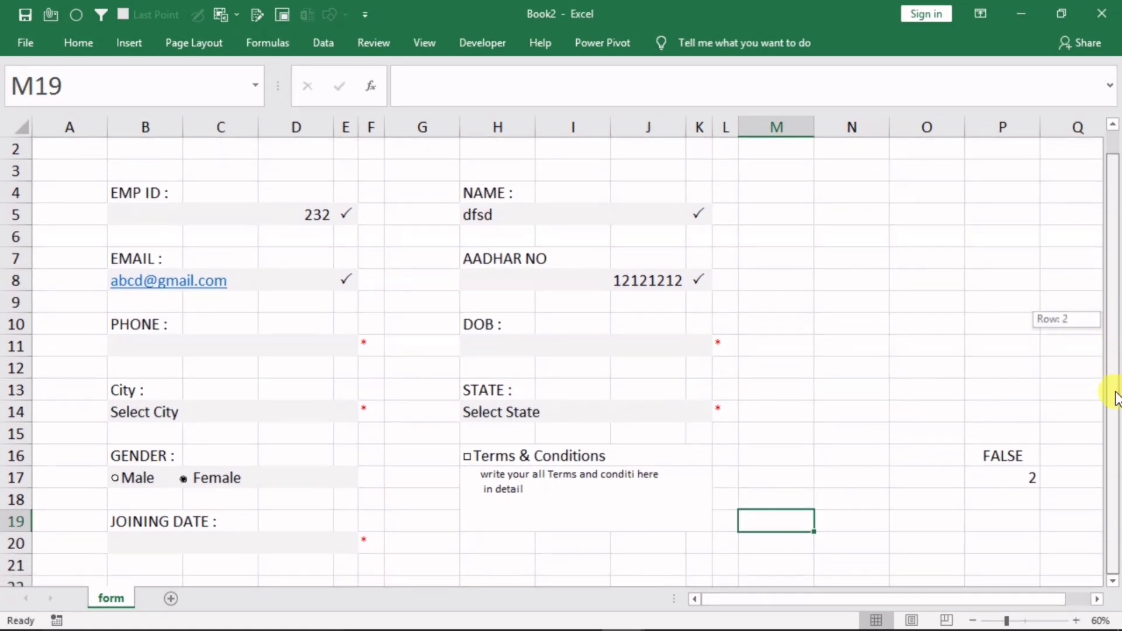
left_click_drag(1116, 397, 1113, 395)
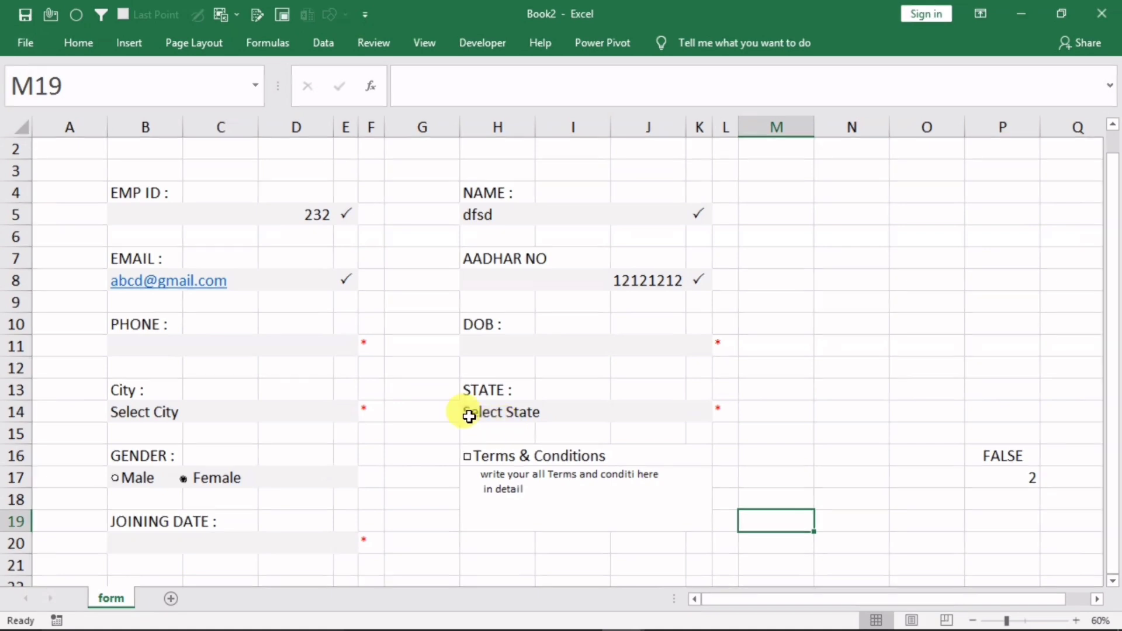
left_click(138, 194)
left_click(139, 255)
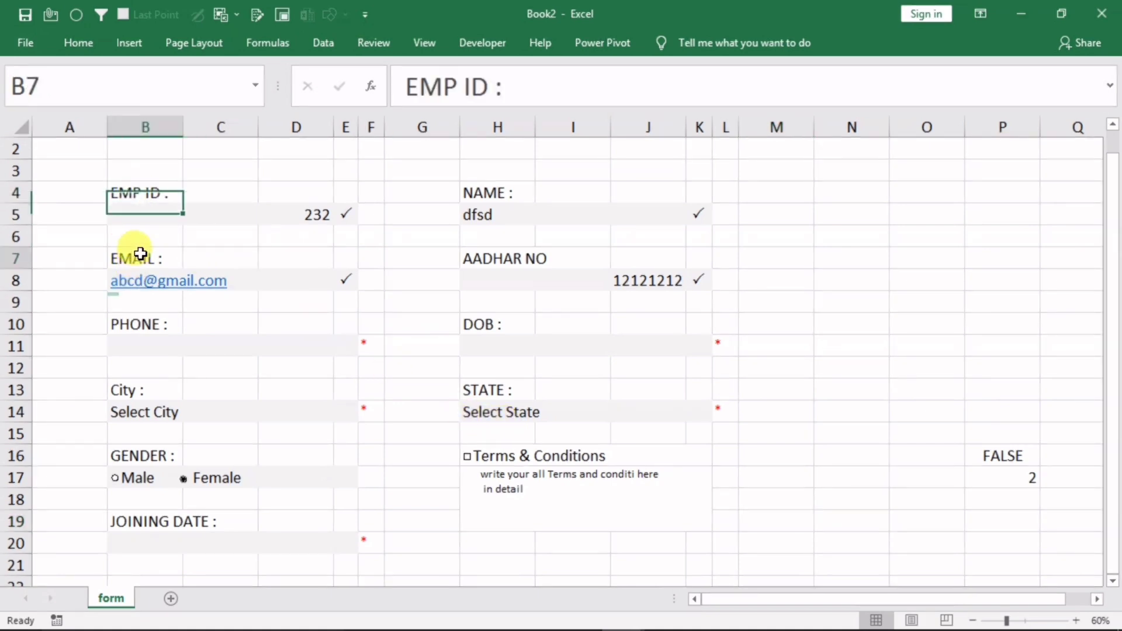
left_click(502, 199)
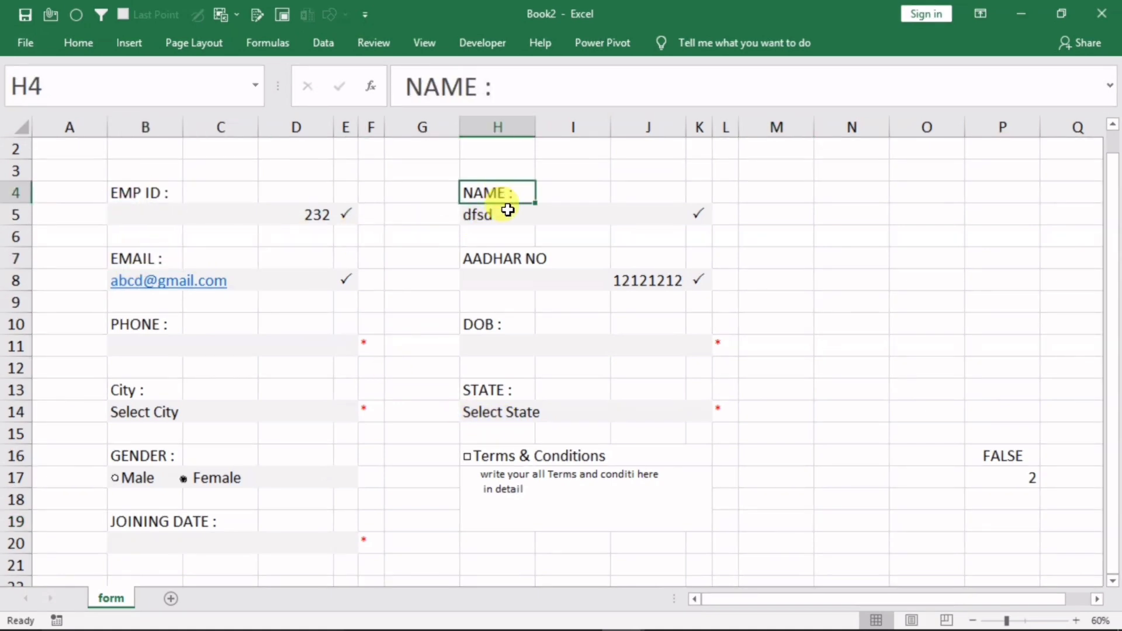
left_click(502, 257)
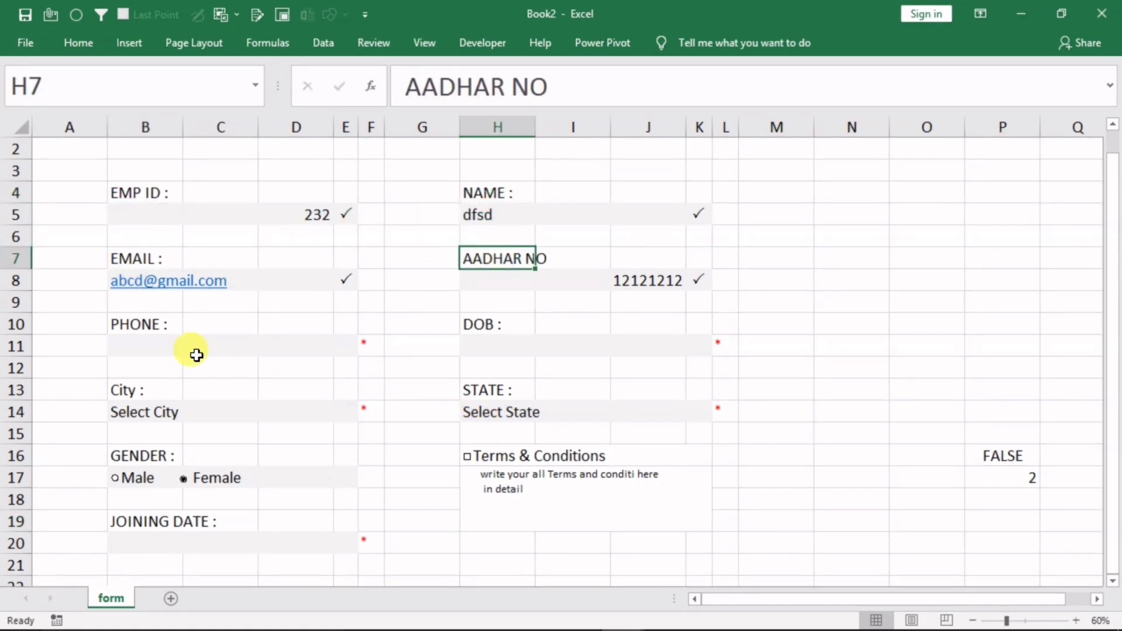
left_click(169, 605)
On Sheet2, enter =form!B5 in A3 to pull the form's Emp ID
left_click(132, 217)
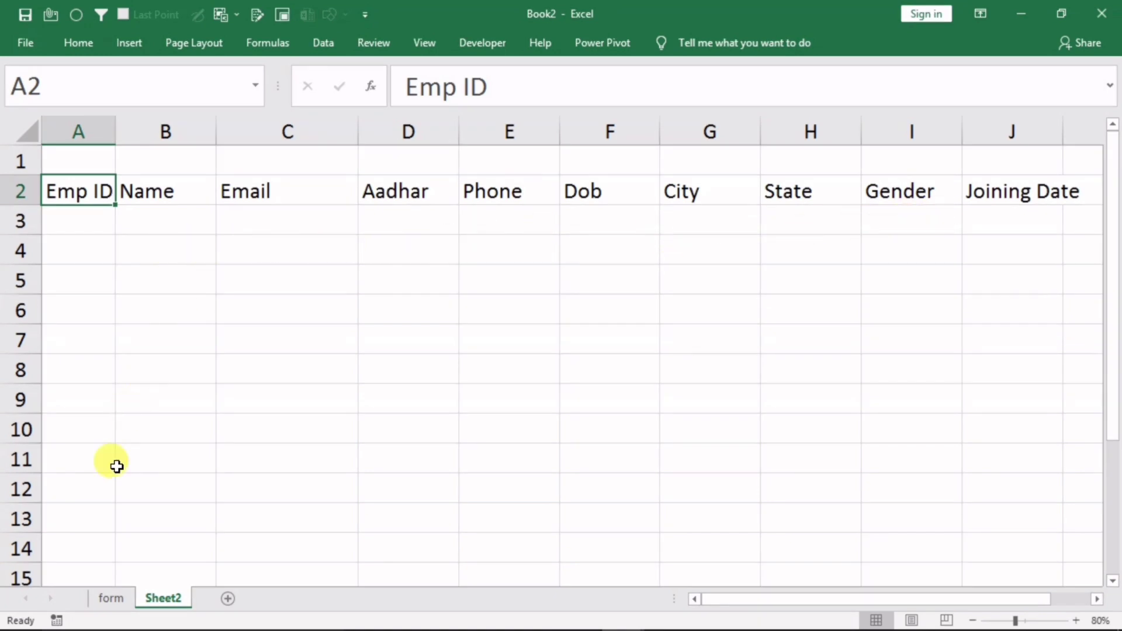
left_click(111, 597)
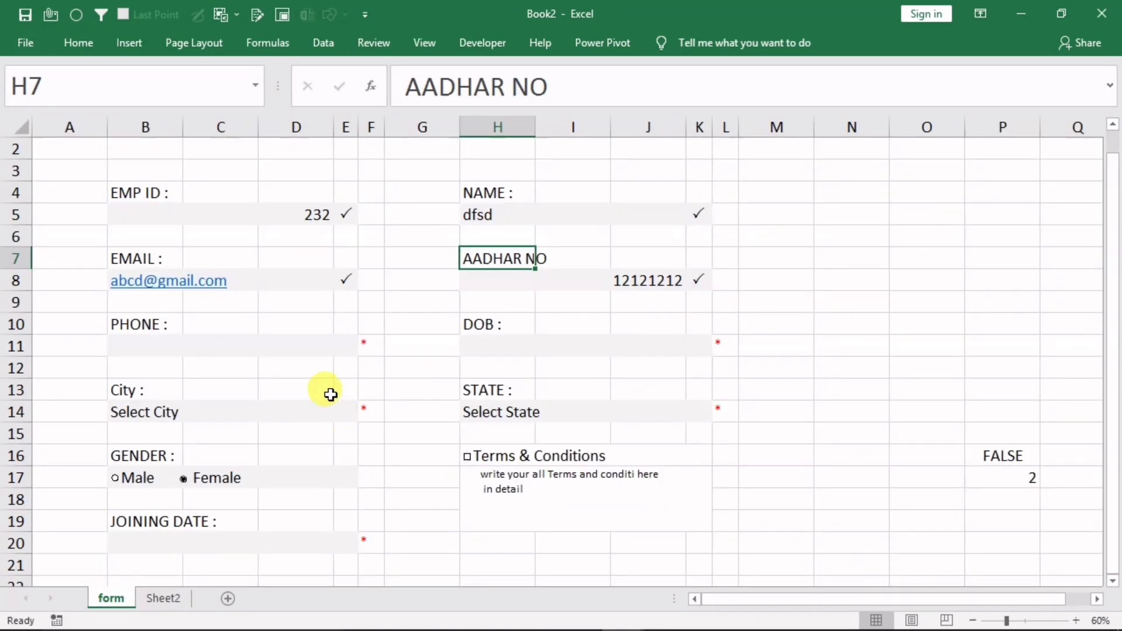
left_click(161, 597)
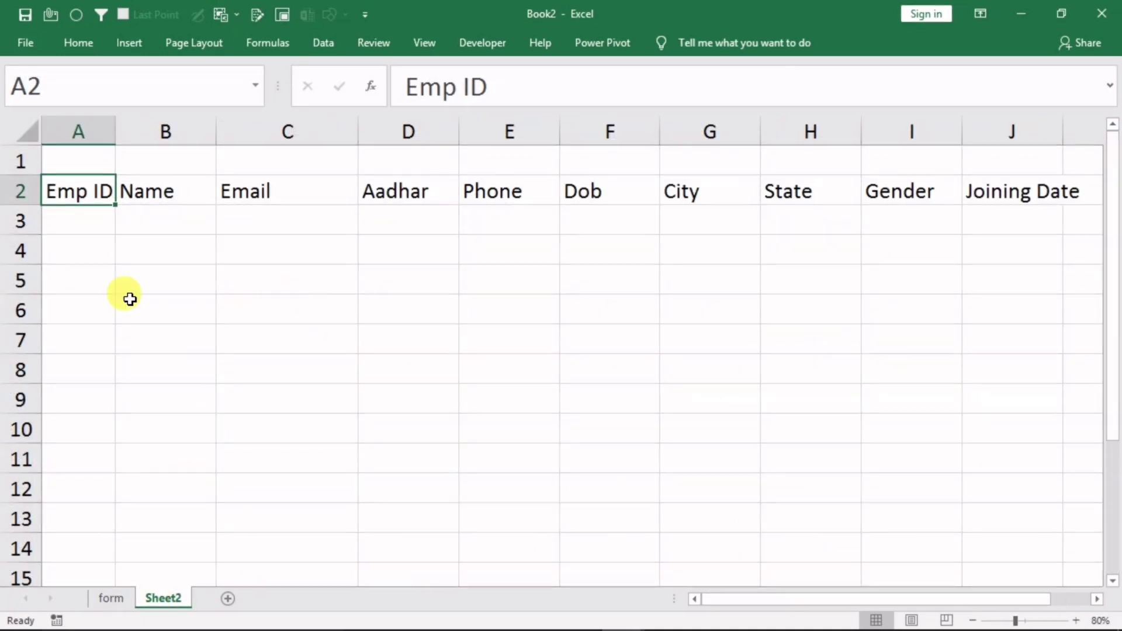
left_click(82, 220)
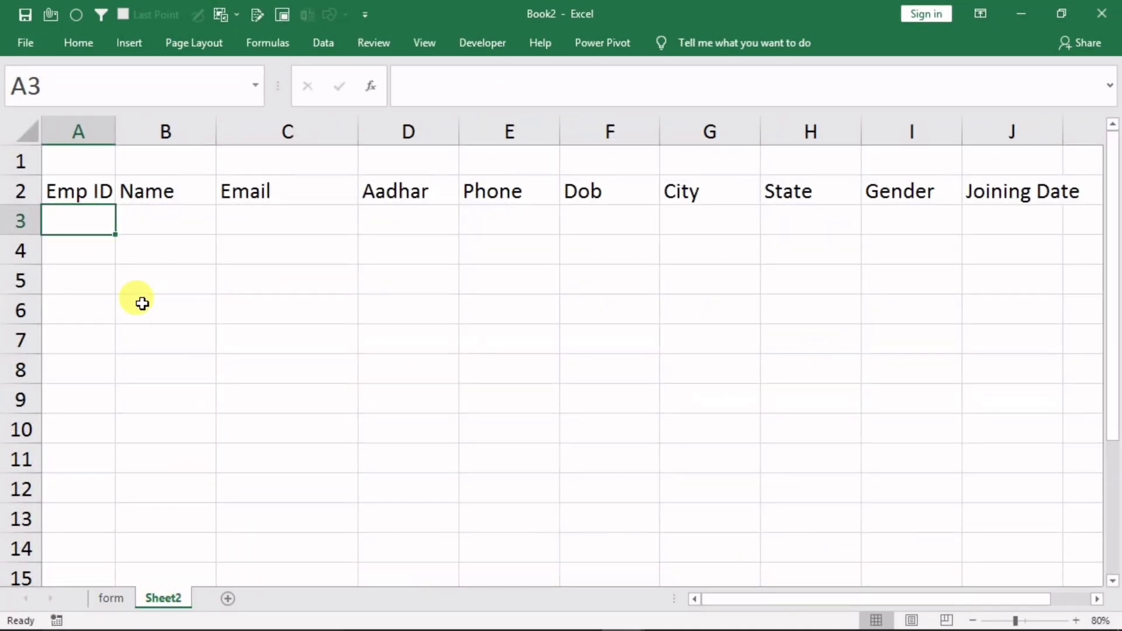
type("=")
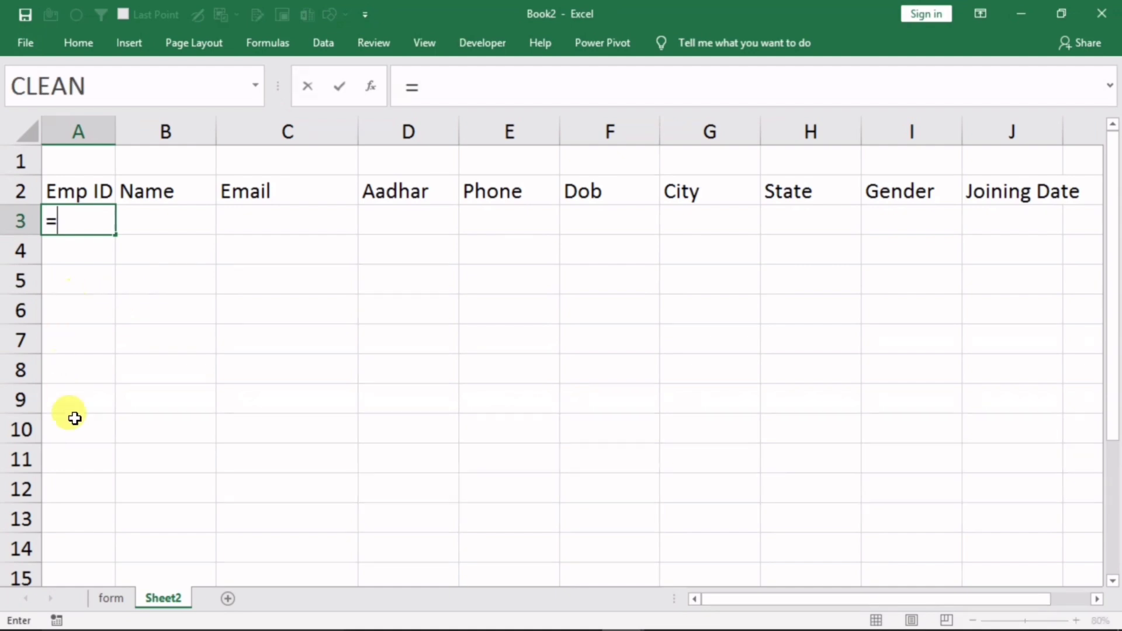
left_click(110, 598)
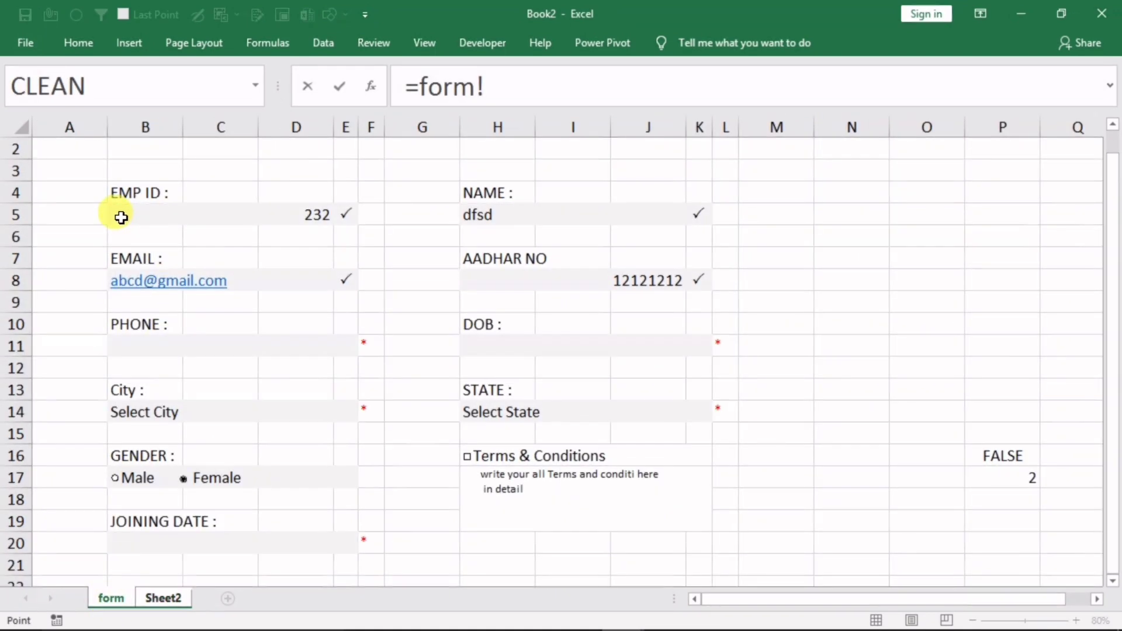
left_click(121, 218)
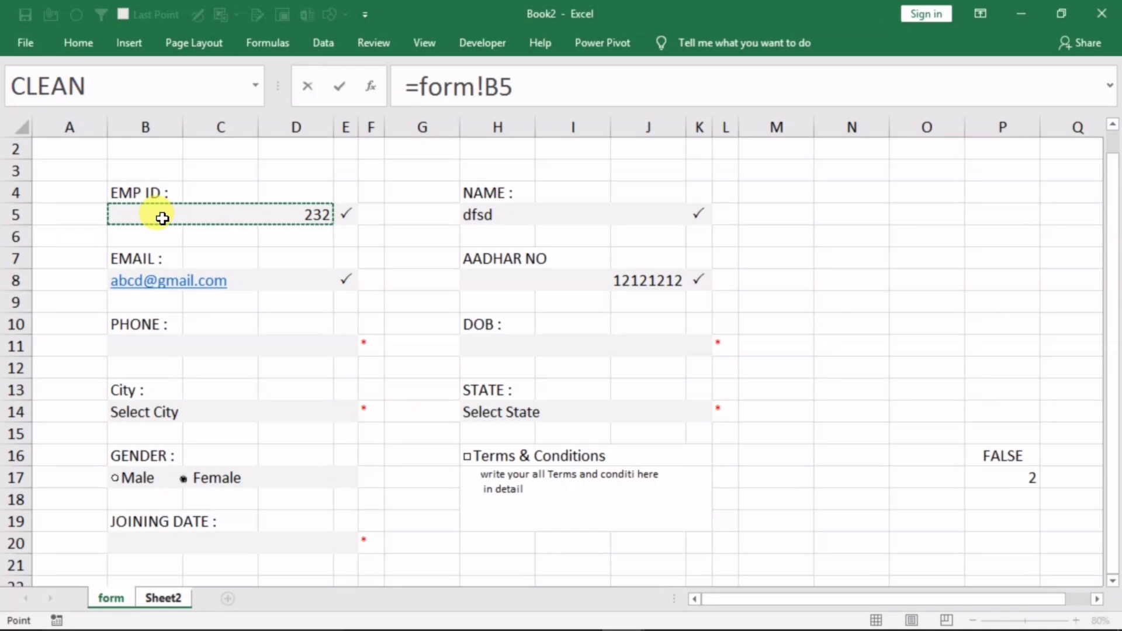
key("Return")
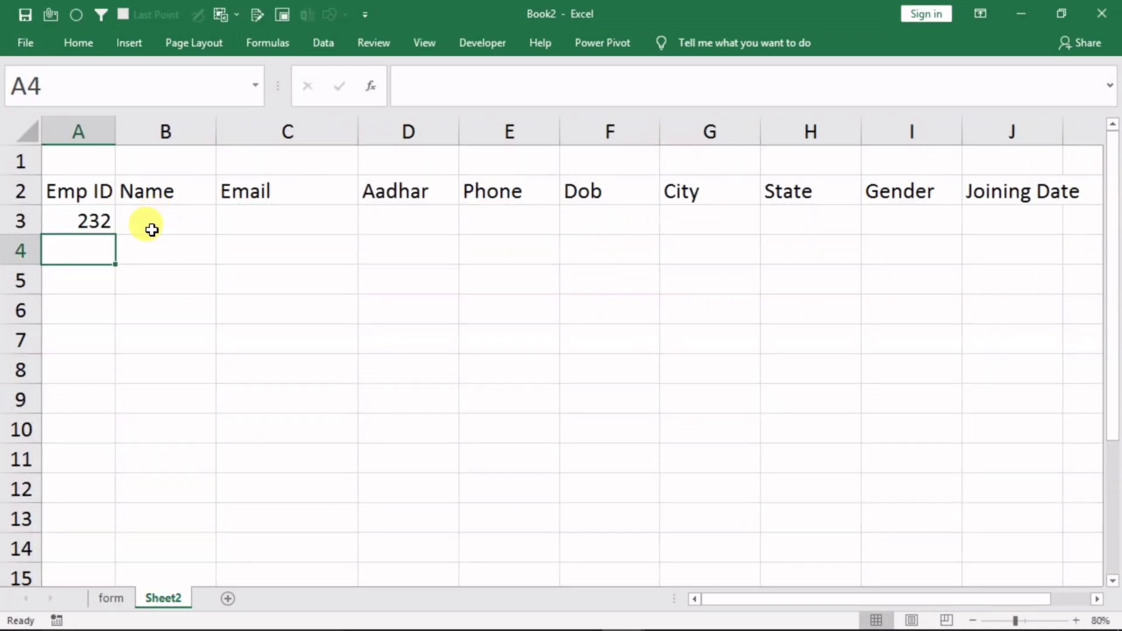
left_click(76, 221)
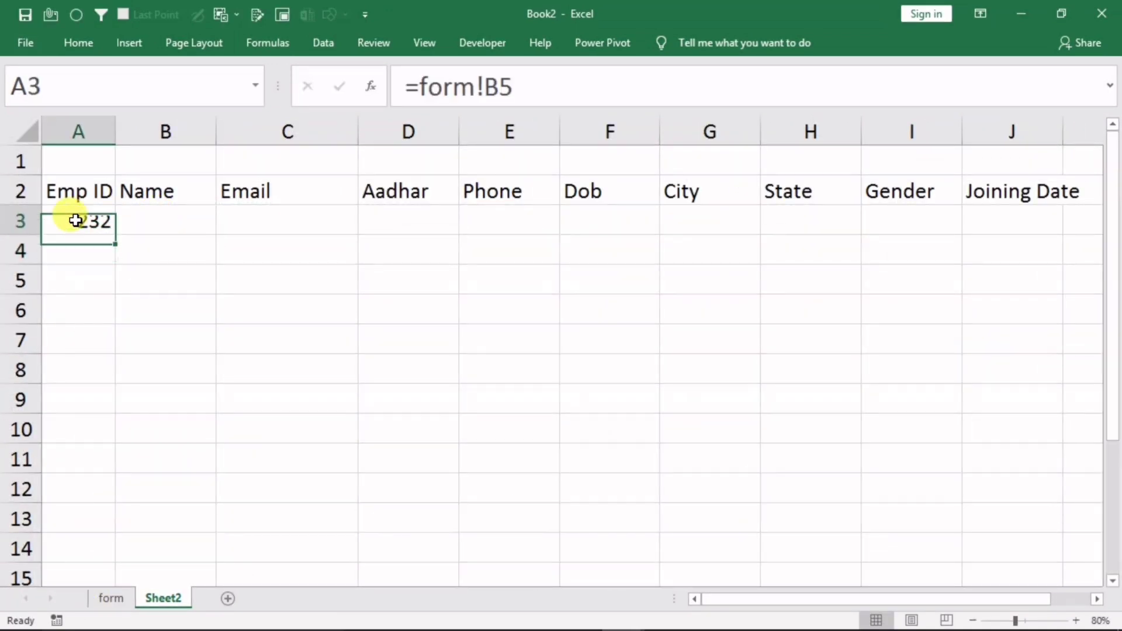
Clear the EMP ID value from the form's cell B5
left_click(109, 599)
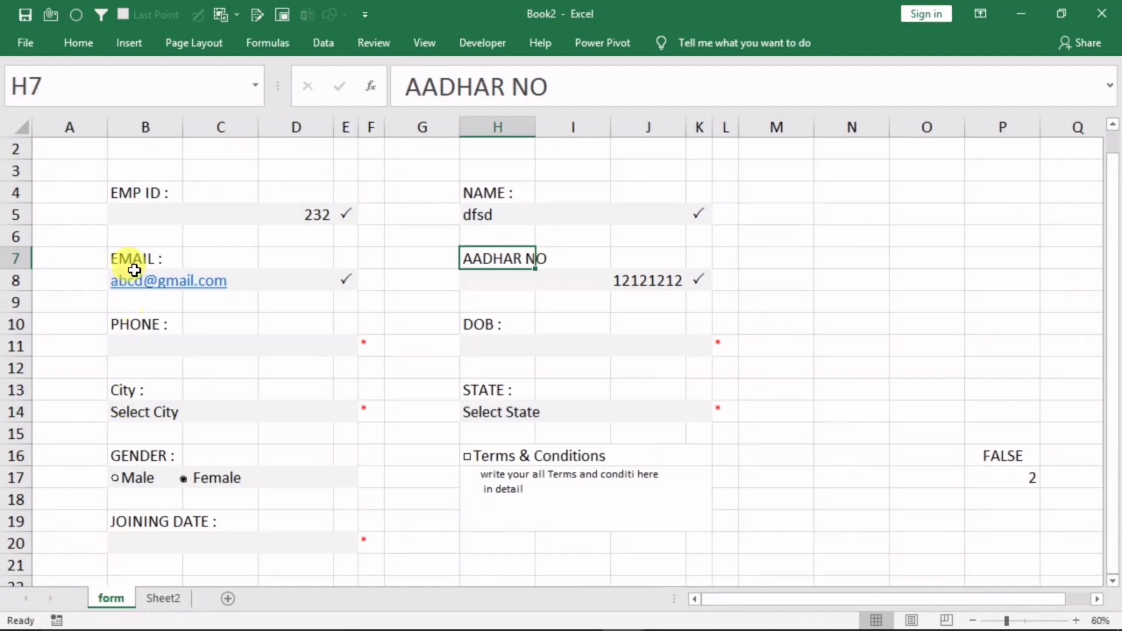
left_click(136, 216)
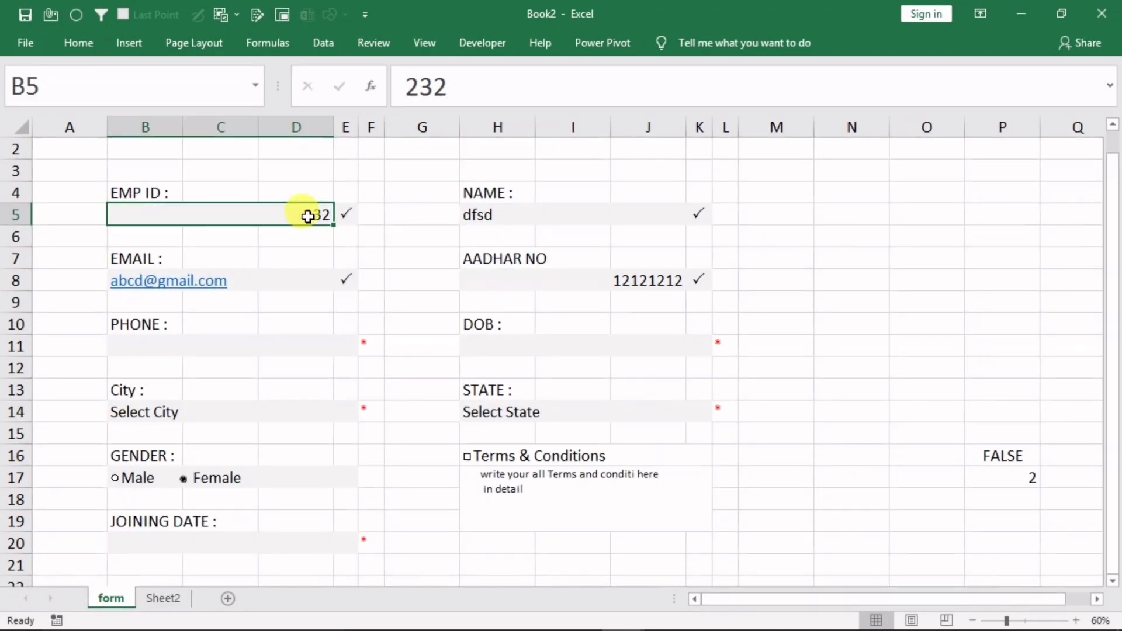
key("Delete")
Link Sheet2's B3, C3 and D3 to the form's NAME H5, EMAIL B8 and AADHAR NO H8
left_click(826, 370)
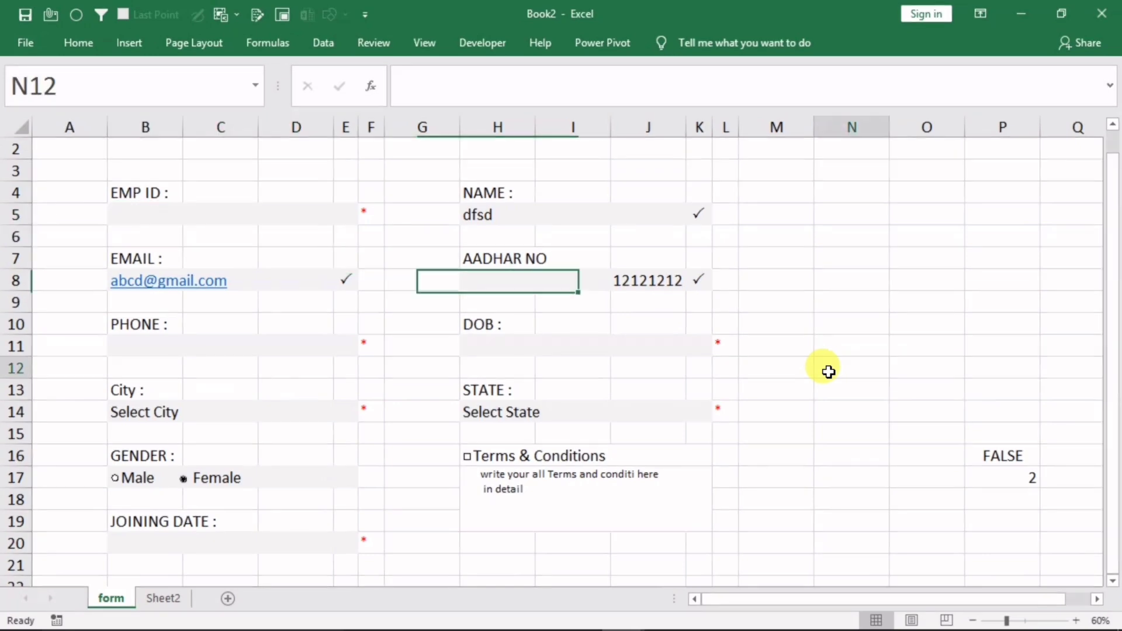
left_click(153, 598)
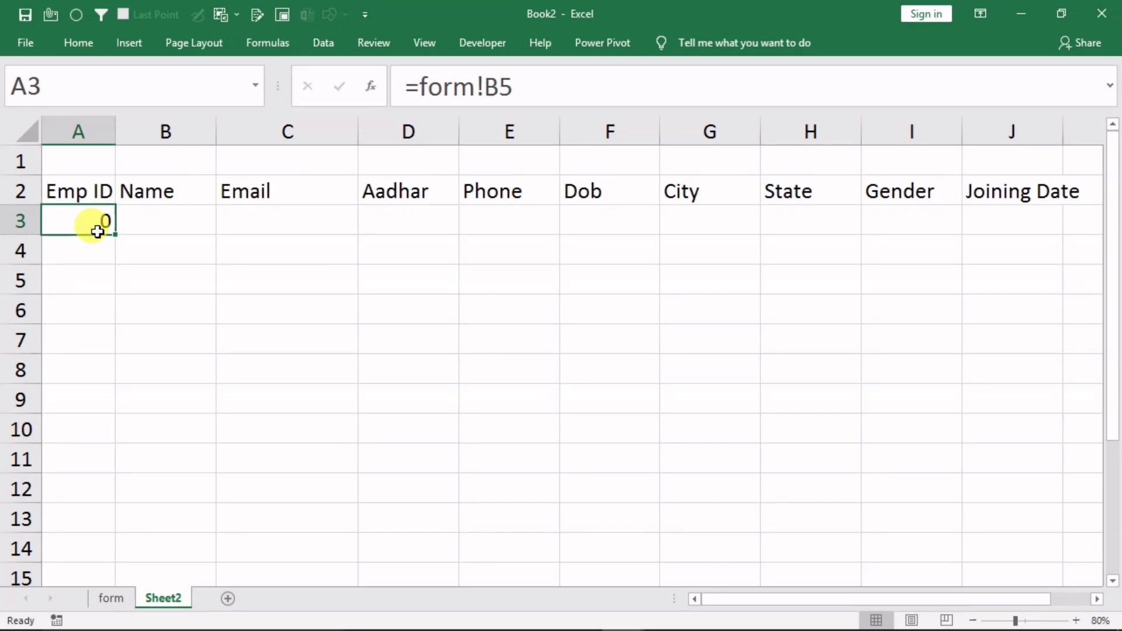
left_click(159, 228)
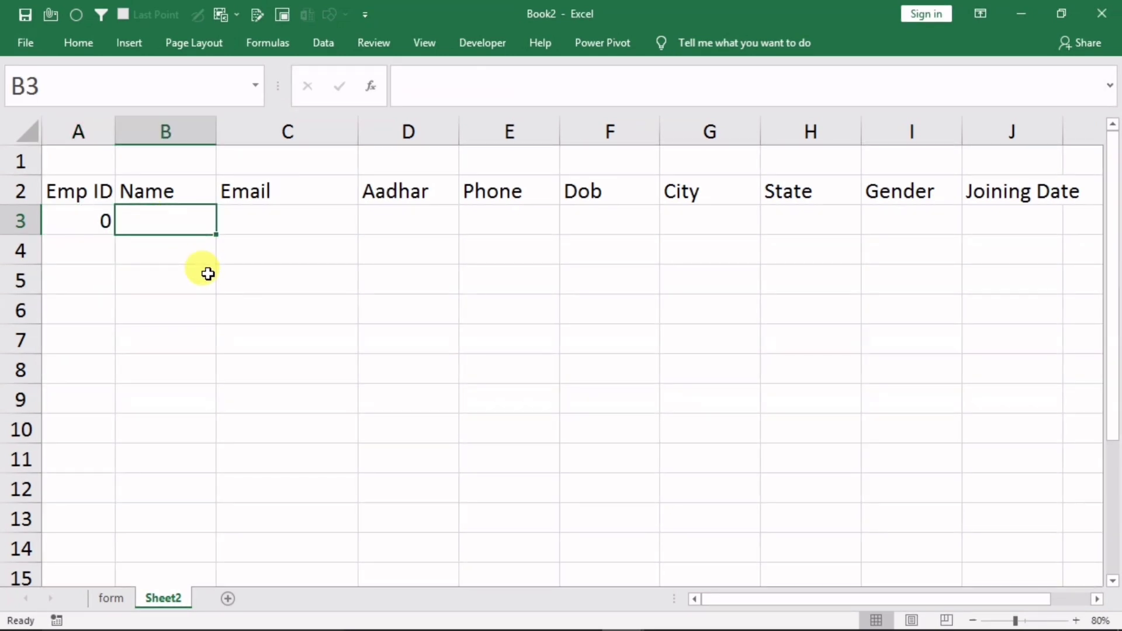
type("=")
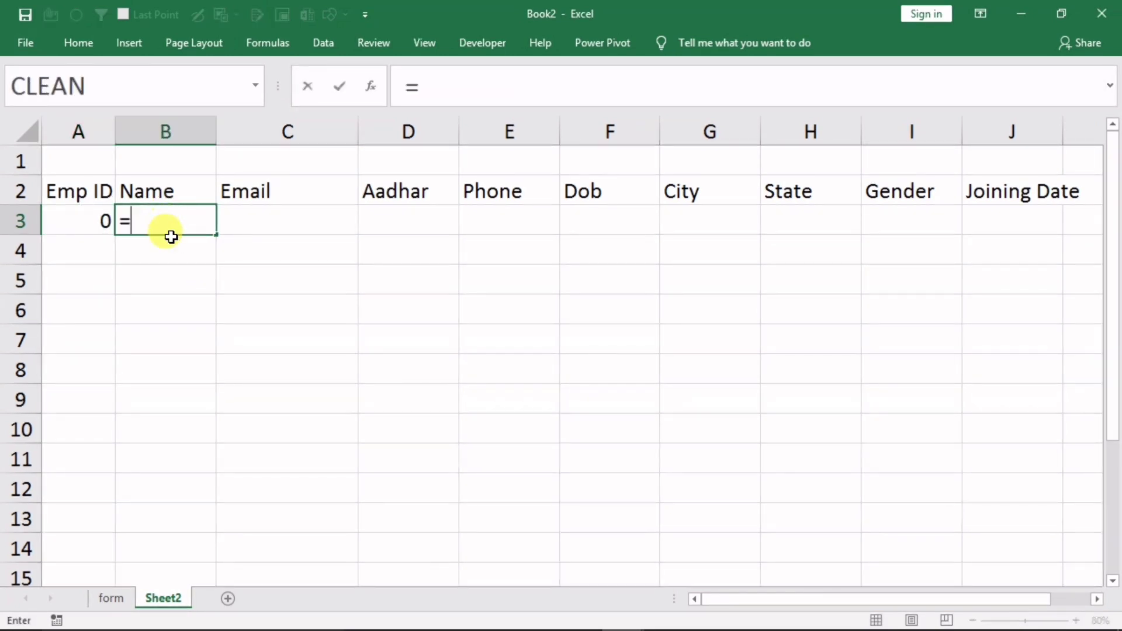
left_click(102, 598)
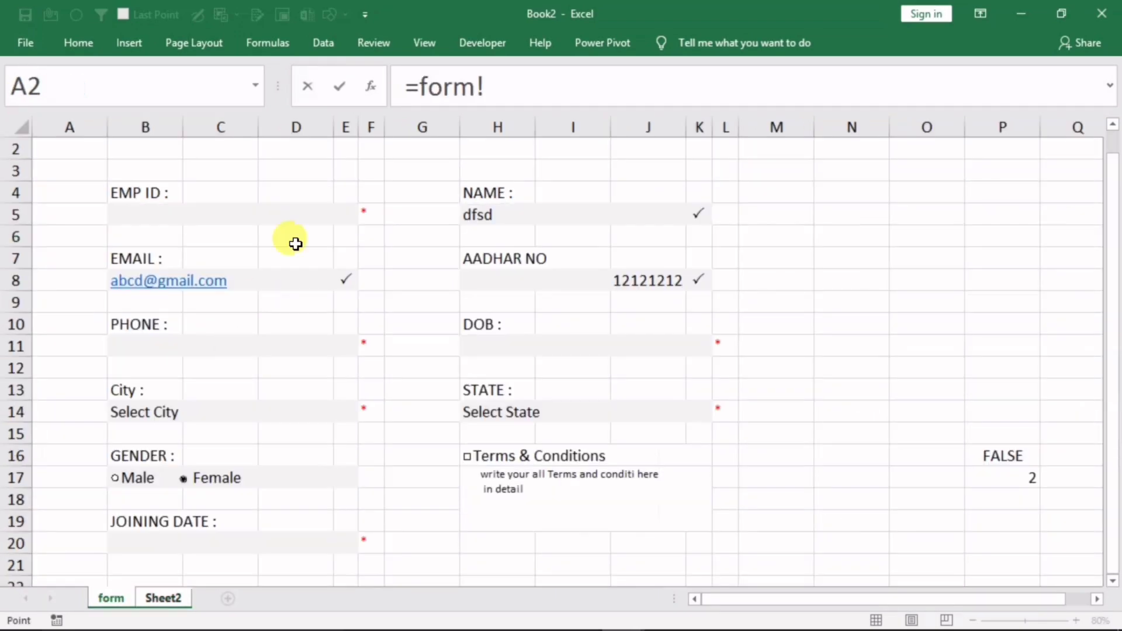
left_click(497, 219)
key("Return")
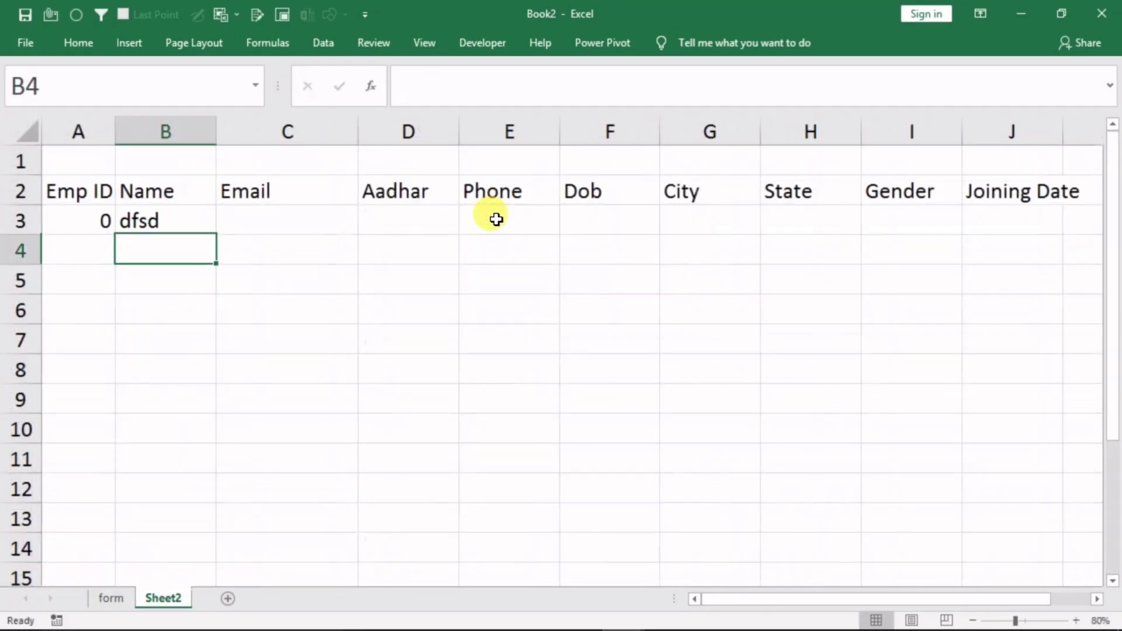
left_click(258, 221)
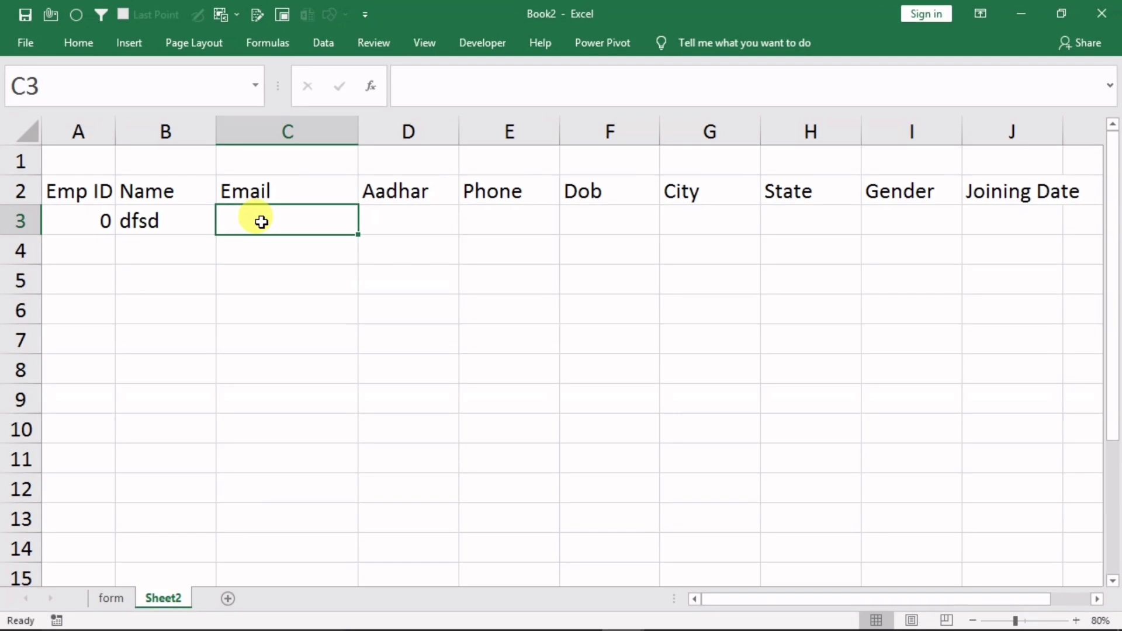
type("=")
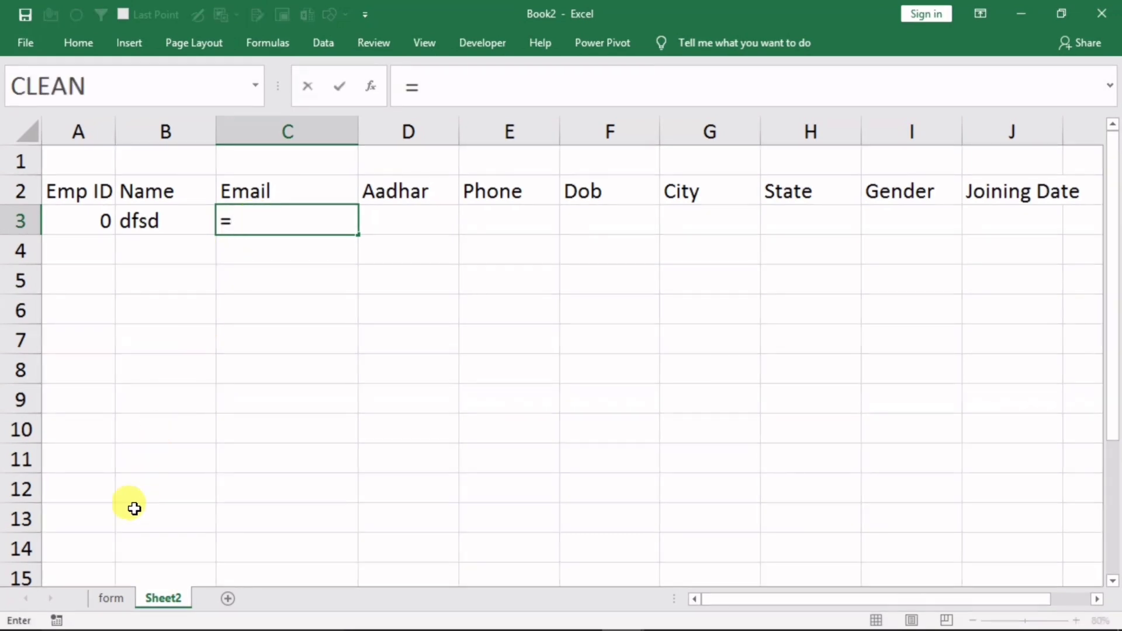
left_click(111, 597)
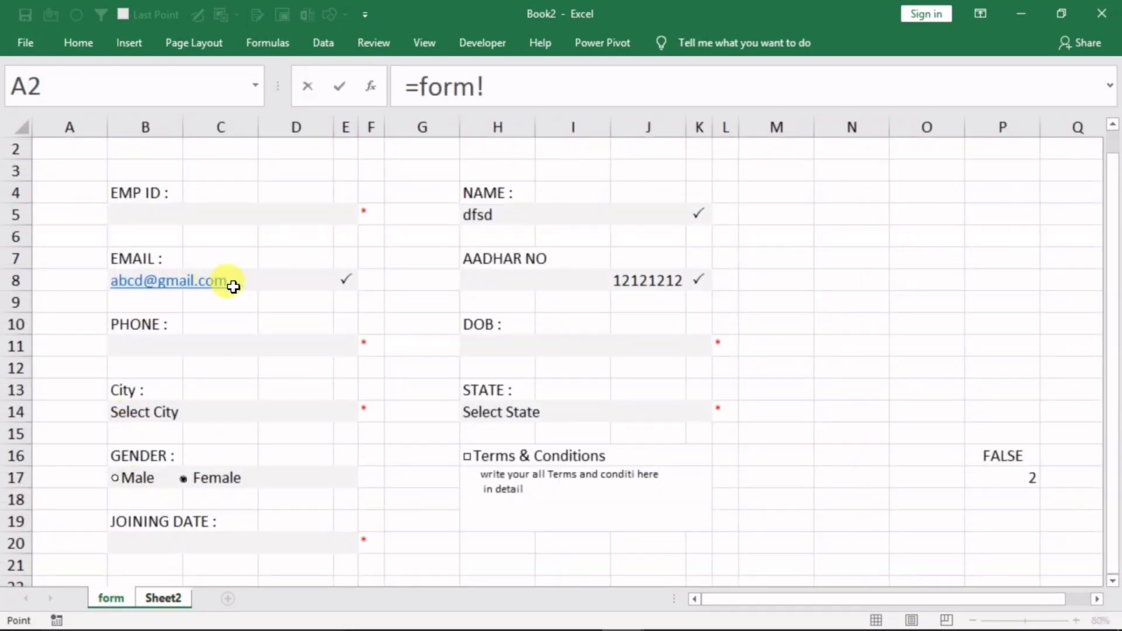
left_click(263, 282)
key("Return")
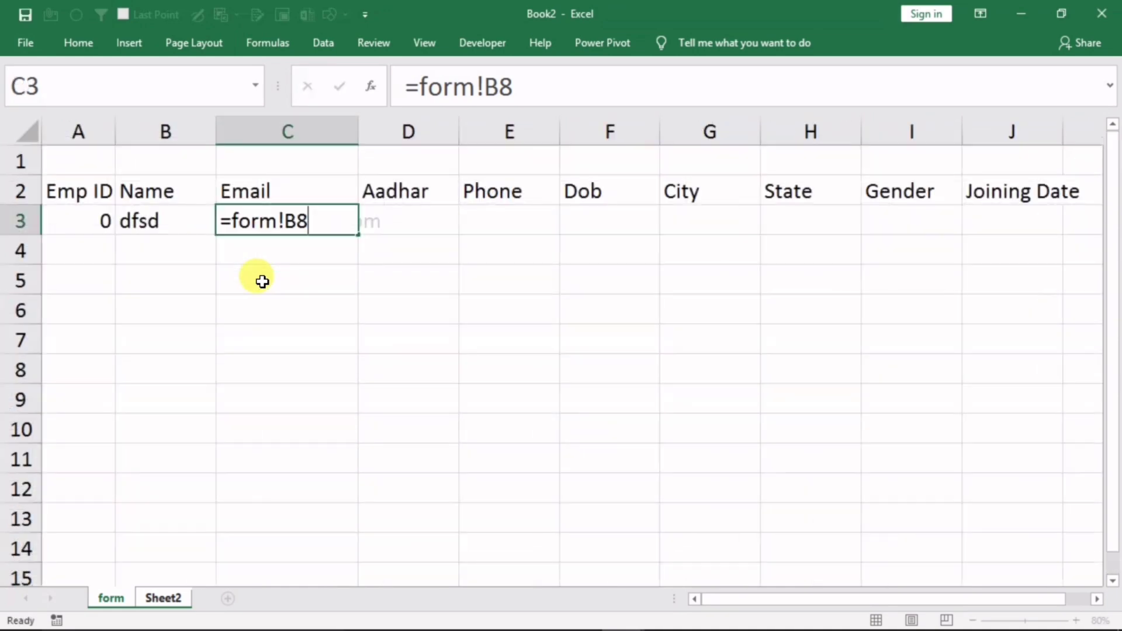
left_click(419, 223)
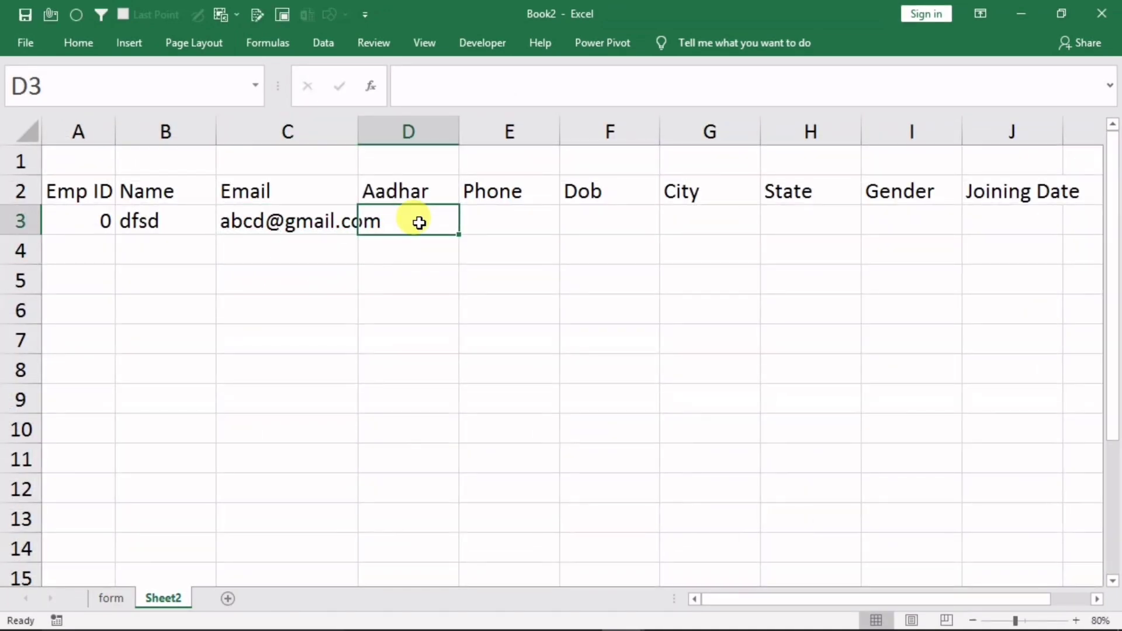
type("=")
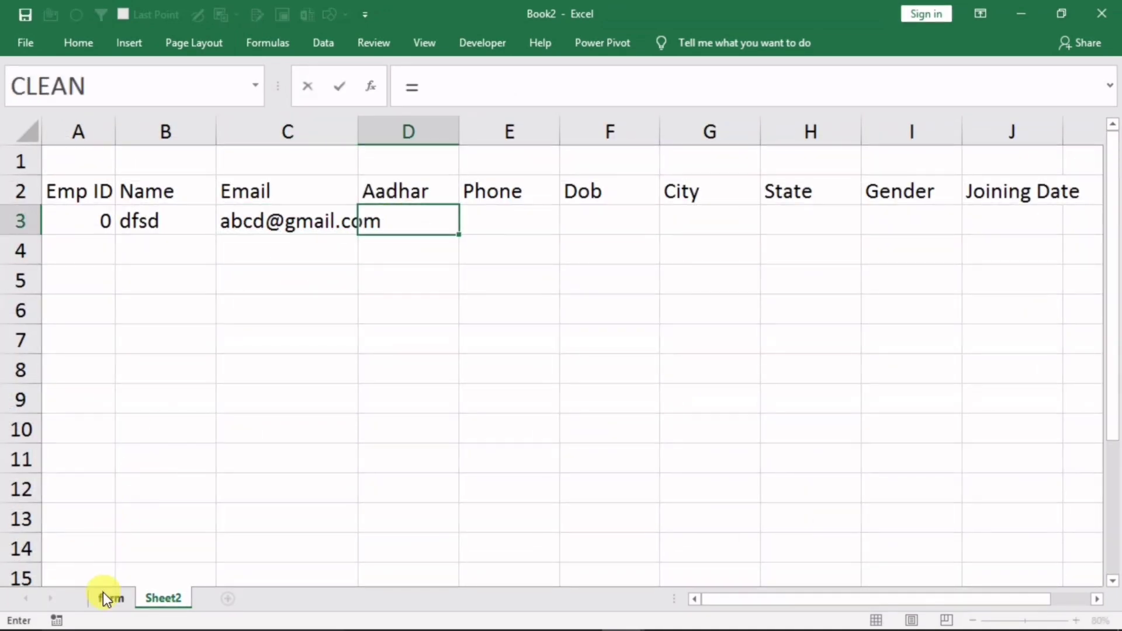
left_click(104, 593)
left_click(503, 284)
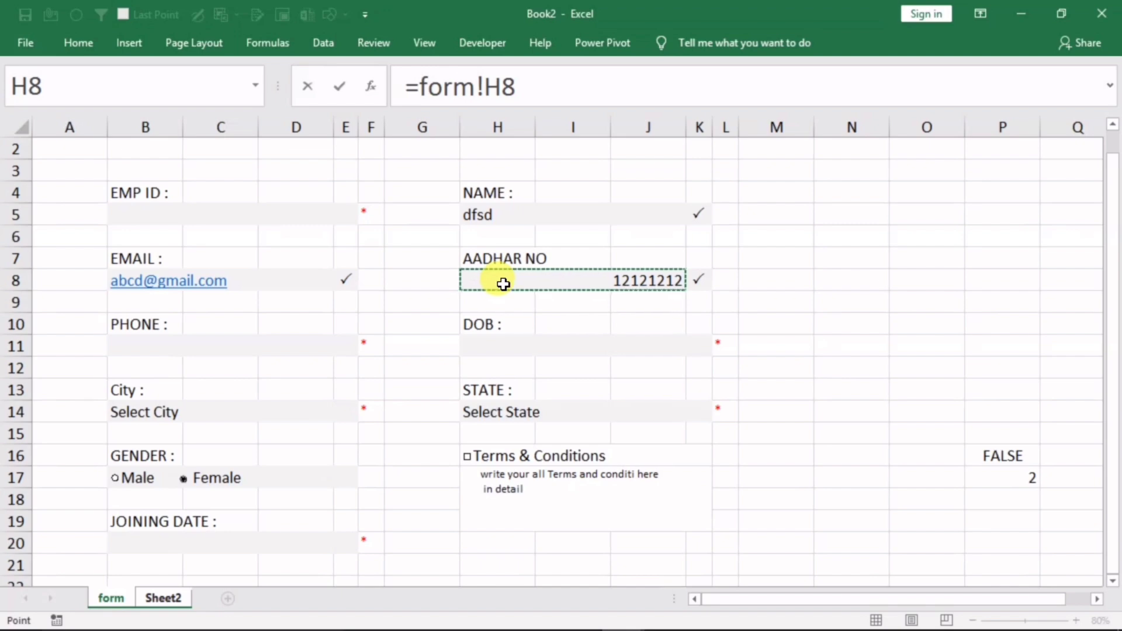
key("Return")
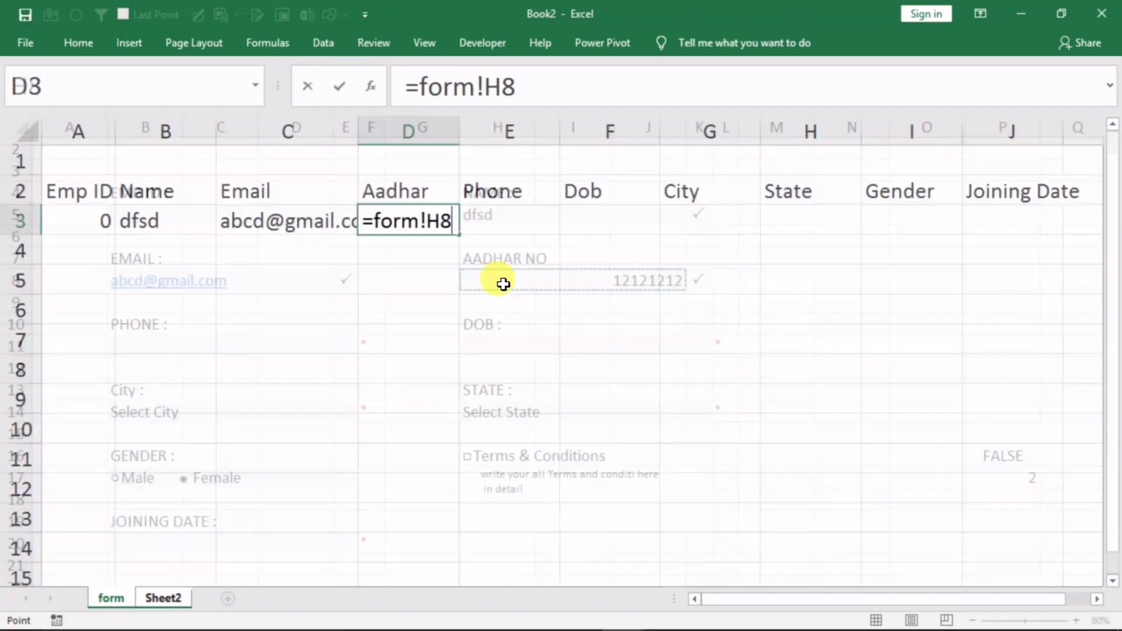
Link E3 through H3 to the form's PHONE B11, DOB H11, CITY B14 and STATE H14
left_click(485, 222)
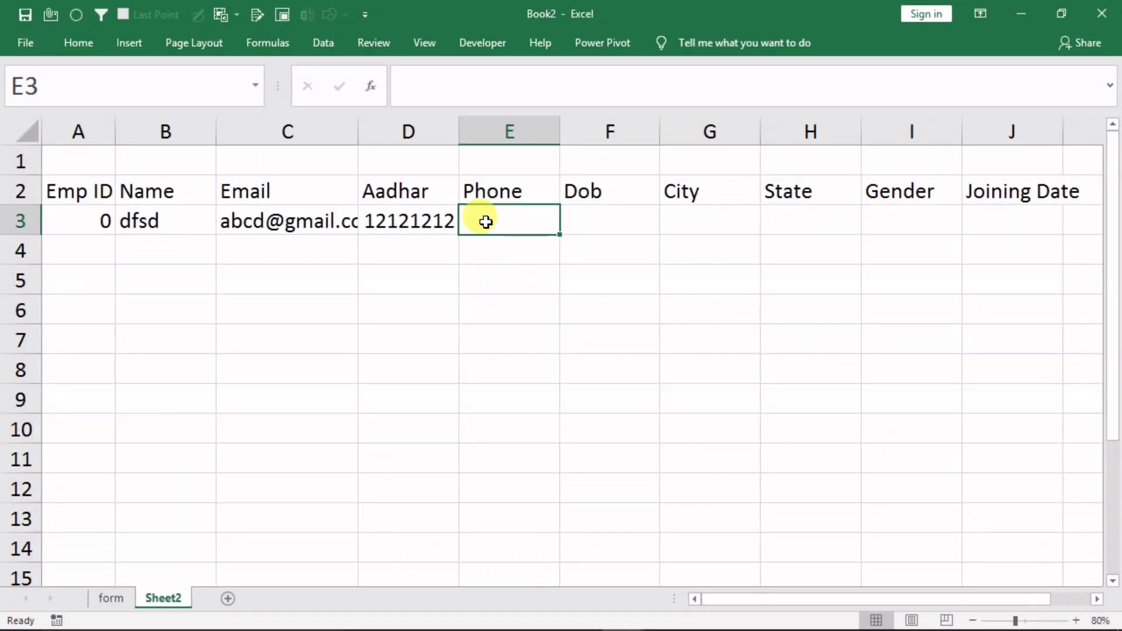
type("=")
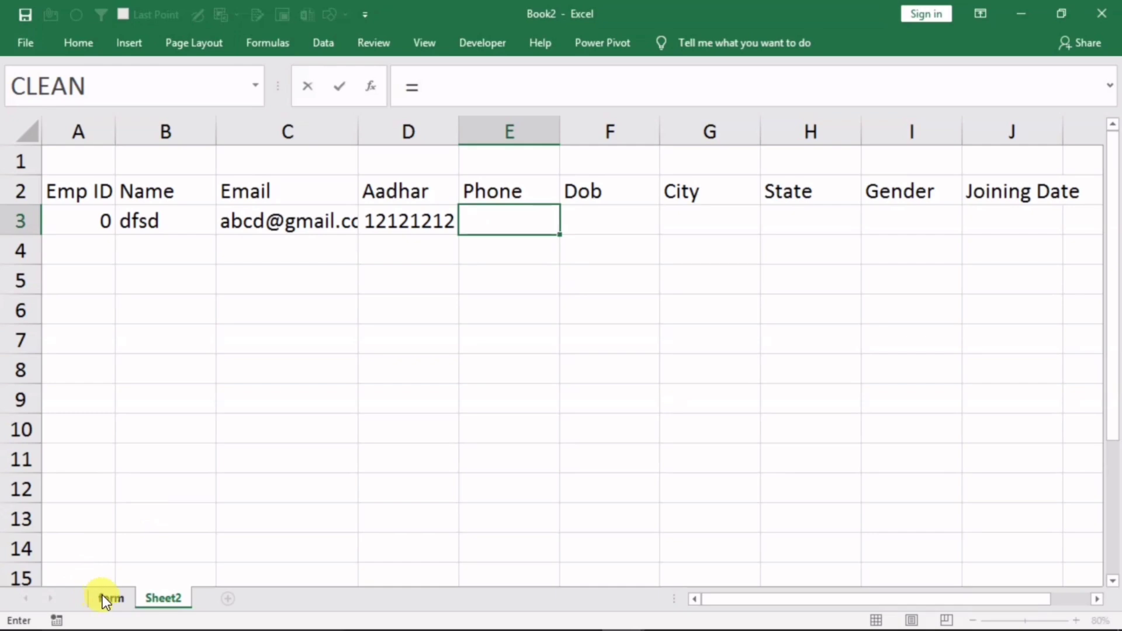
left_click(103, 595)
left_click(161, 348)
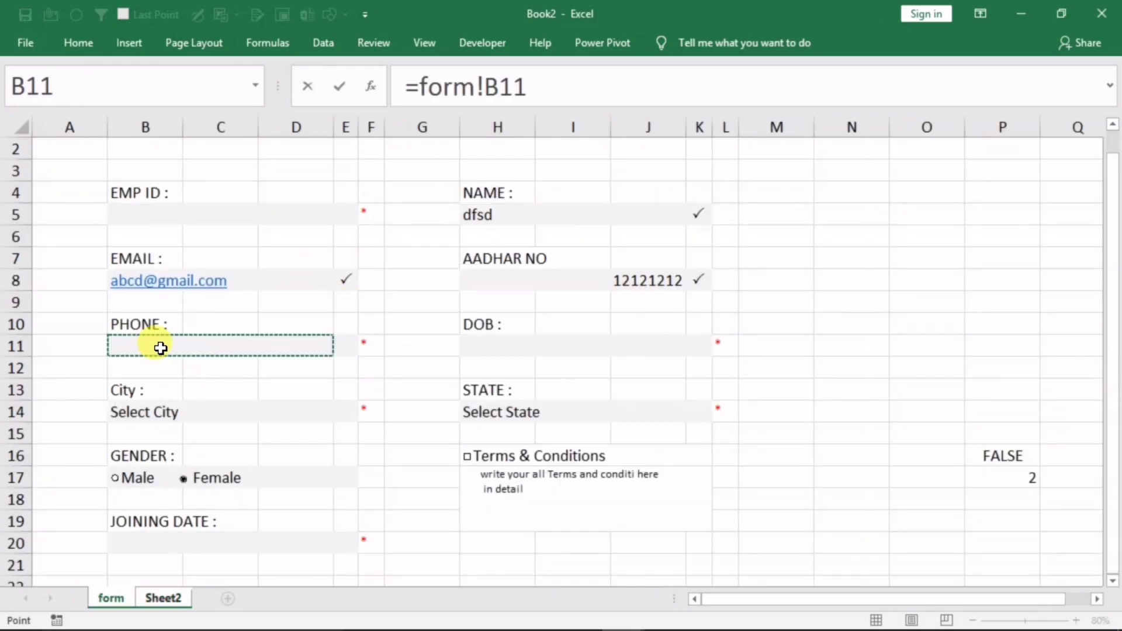
key("Return")
left_click(586, 221)
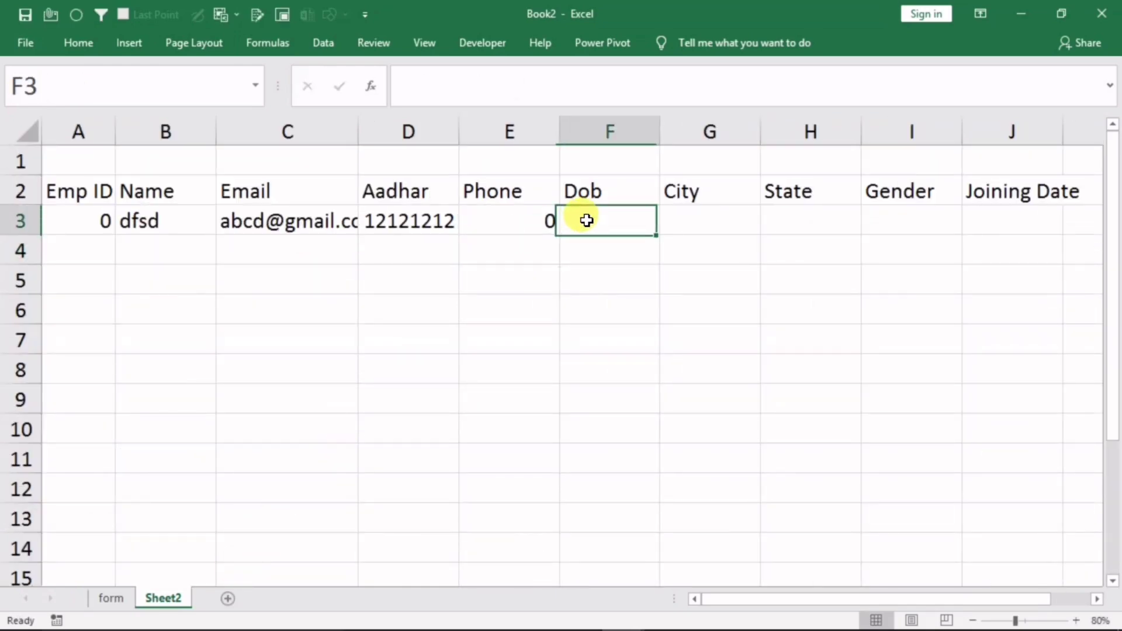
type("=")
left_click(102, 595)
left_click(483, 341)
key("Tab")
type("=")
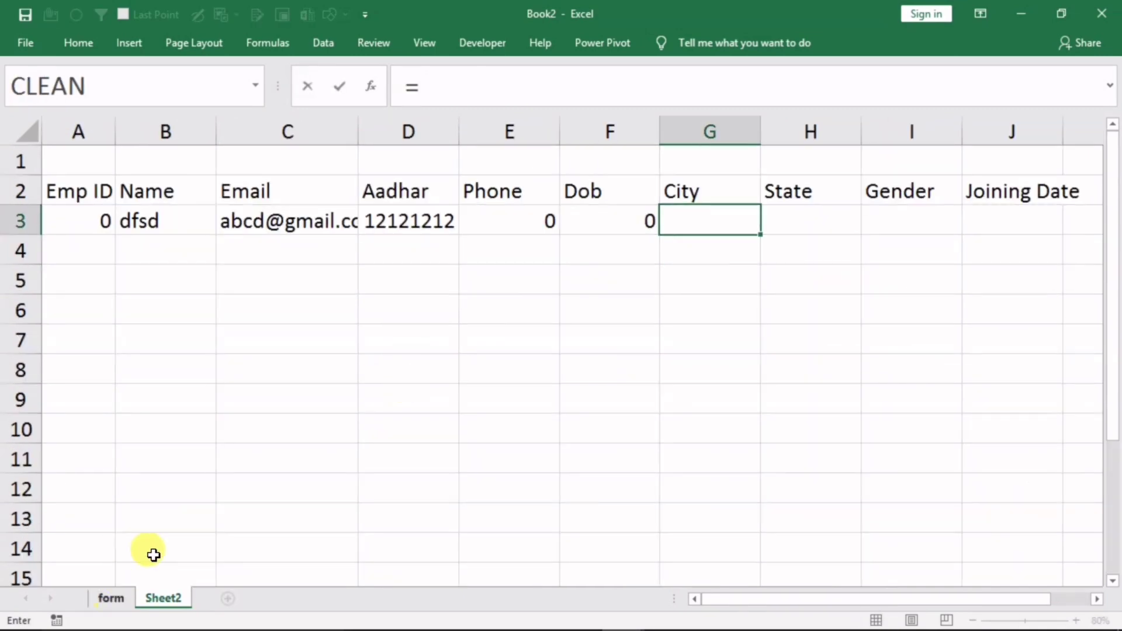
left_click(110, 599)
left_click(160, 389)
key("Return")
left_click(800, 222)
type("=")
left_click(110, 602)
left_click(483, 388)
key("Return")
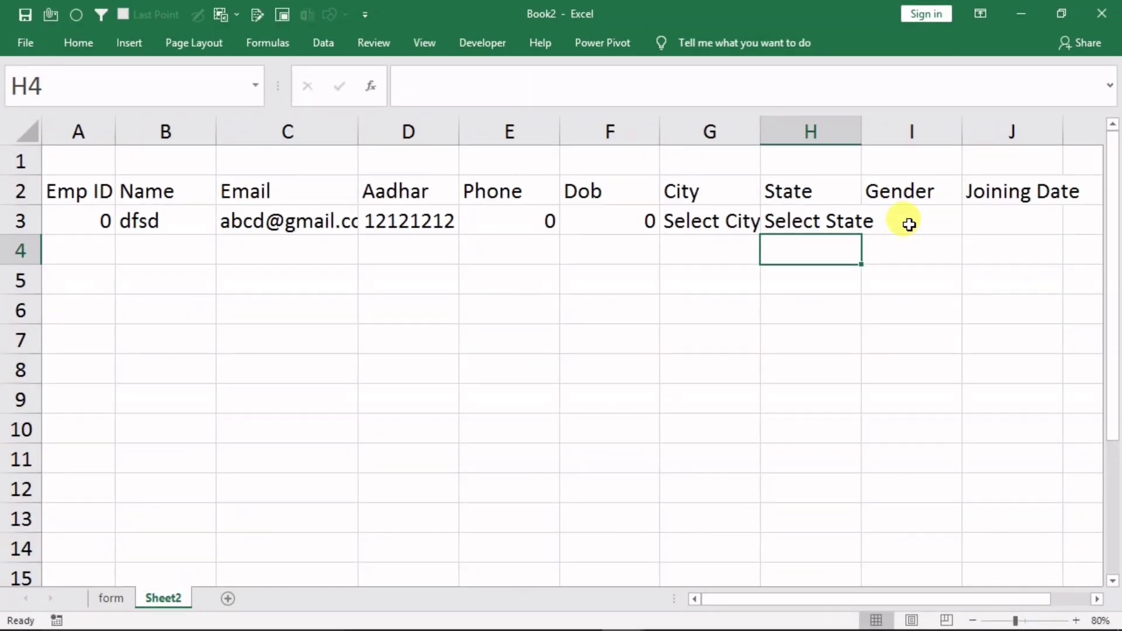
left_click(909, 225)
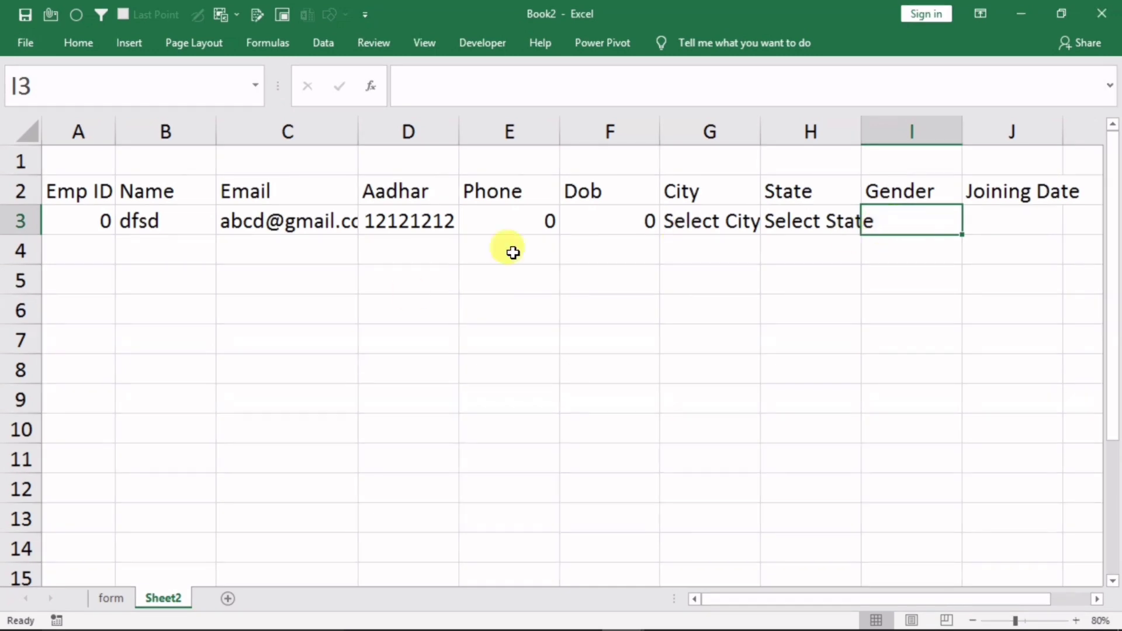
On the form, select P17 and toggle Male then Female, seeing it read 1 then 2
left_click(109, 599)
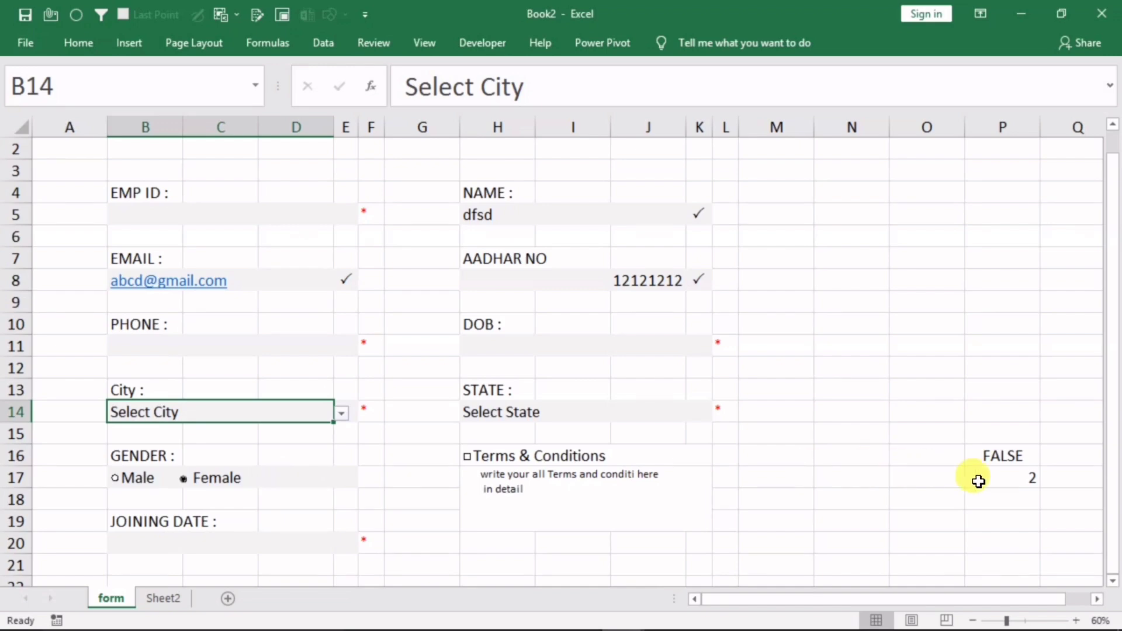
left_click(1001, 478)
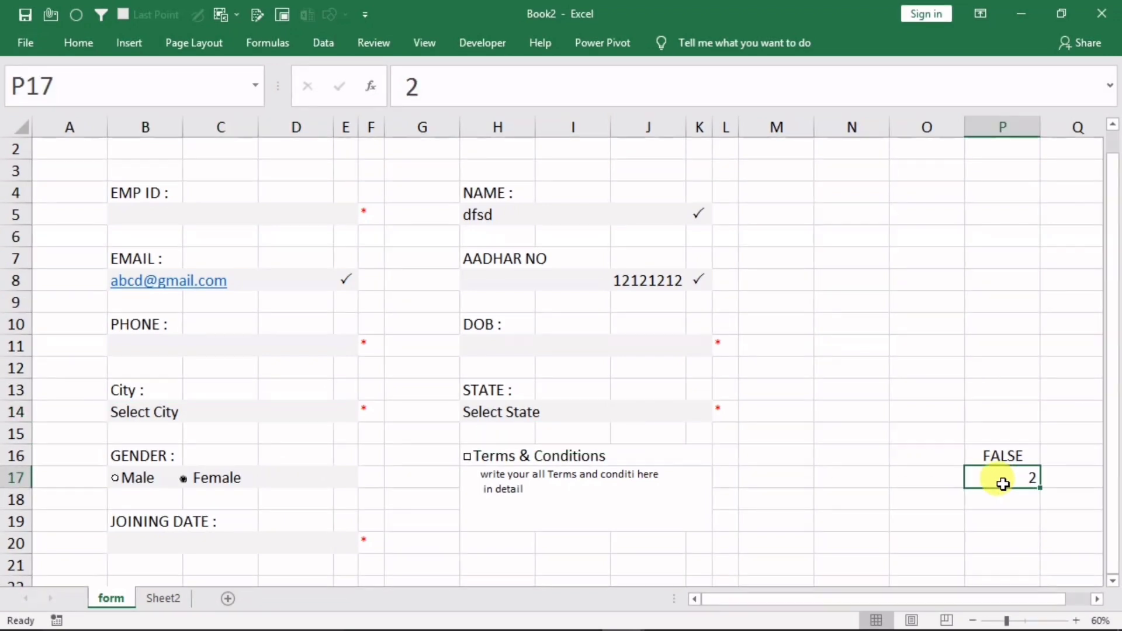
left_click(132, 483)
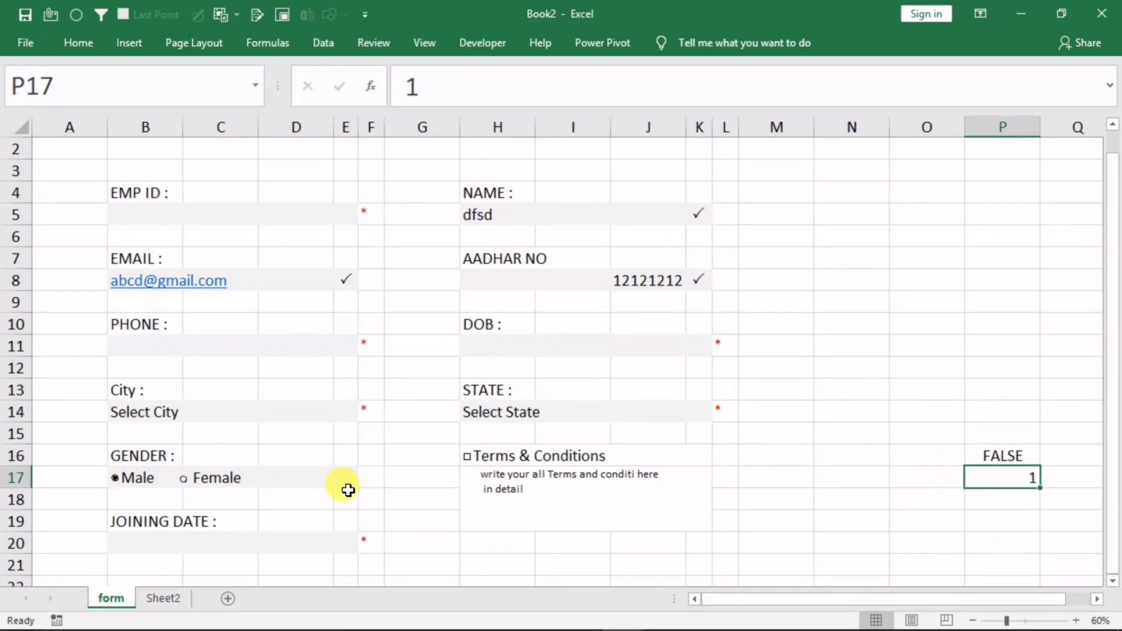
left_click(205, 484)
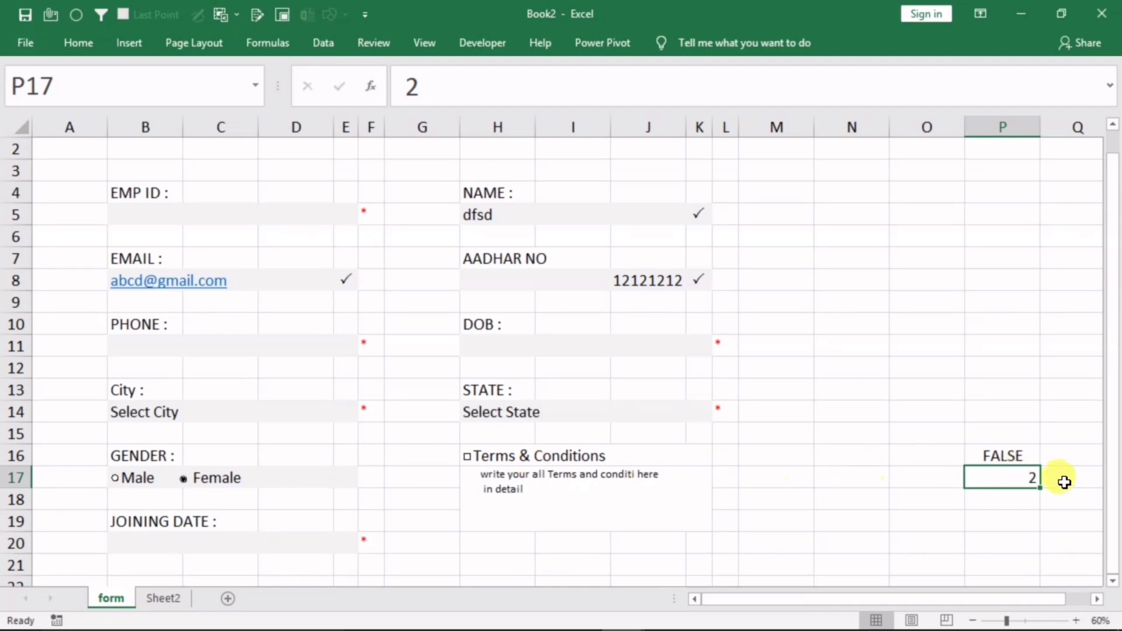
Enter =IF(form!P17=1,"male","female") in Sheet2's Gender cell I3
left_click(162, 598)
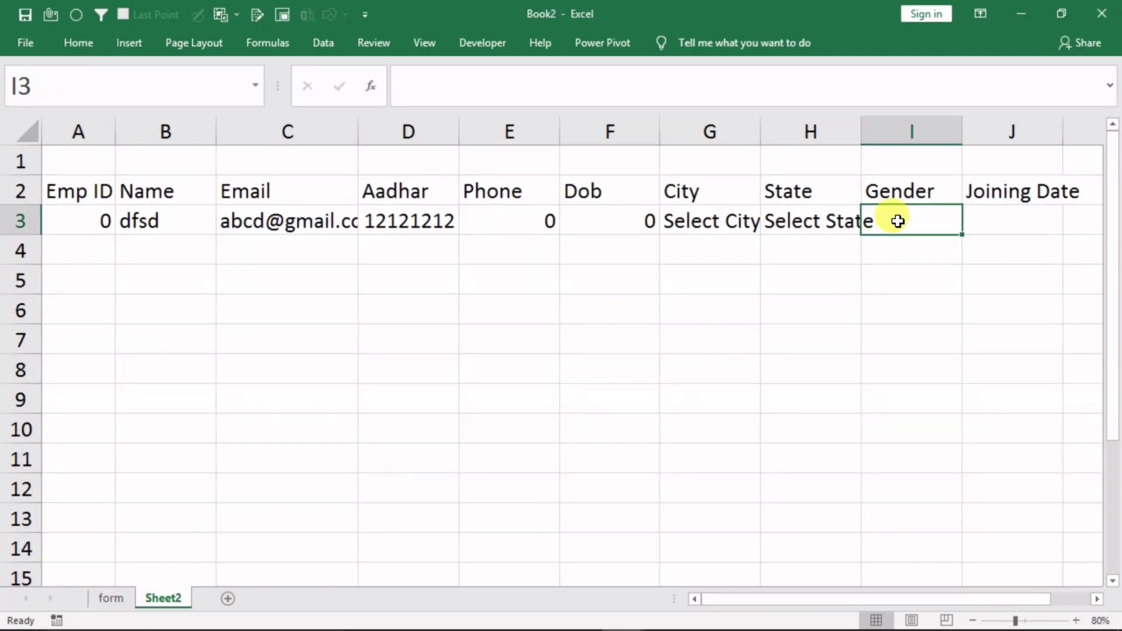
left_click(479, 75)
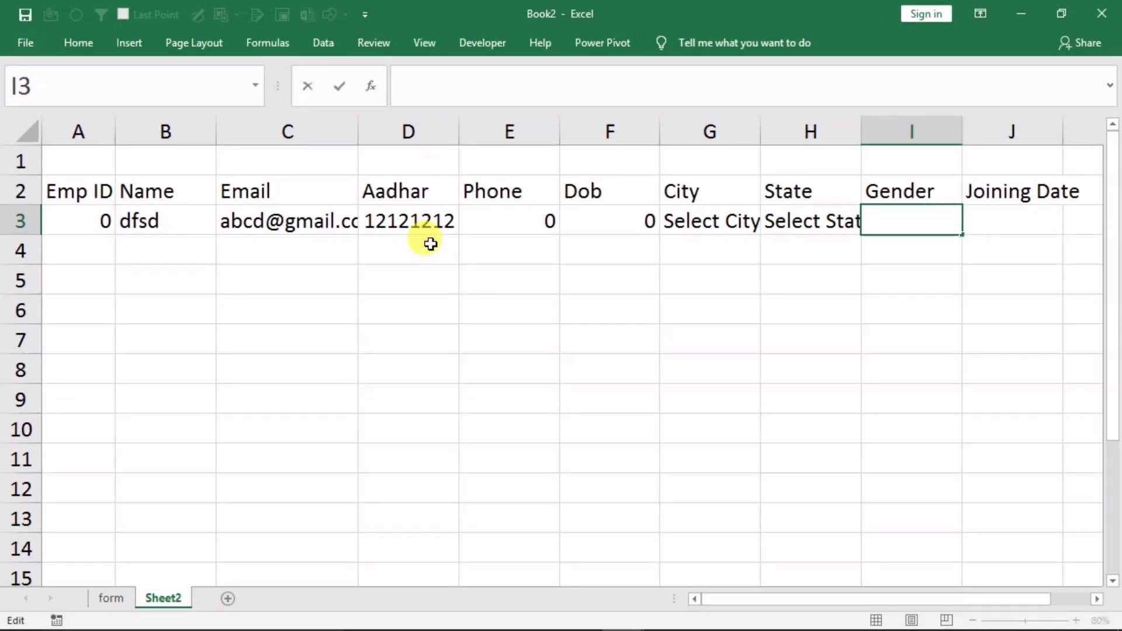
type("=i")
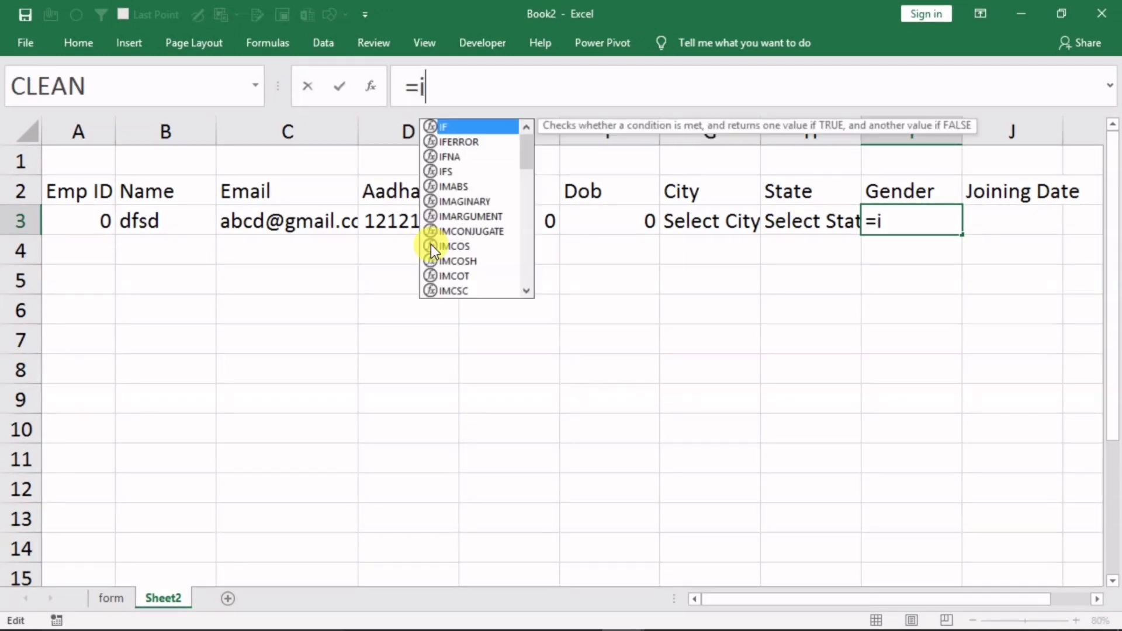
type("f(")
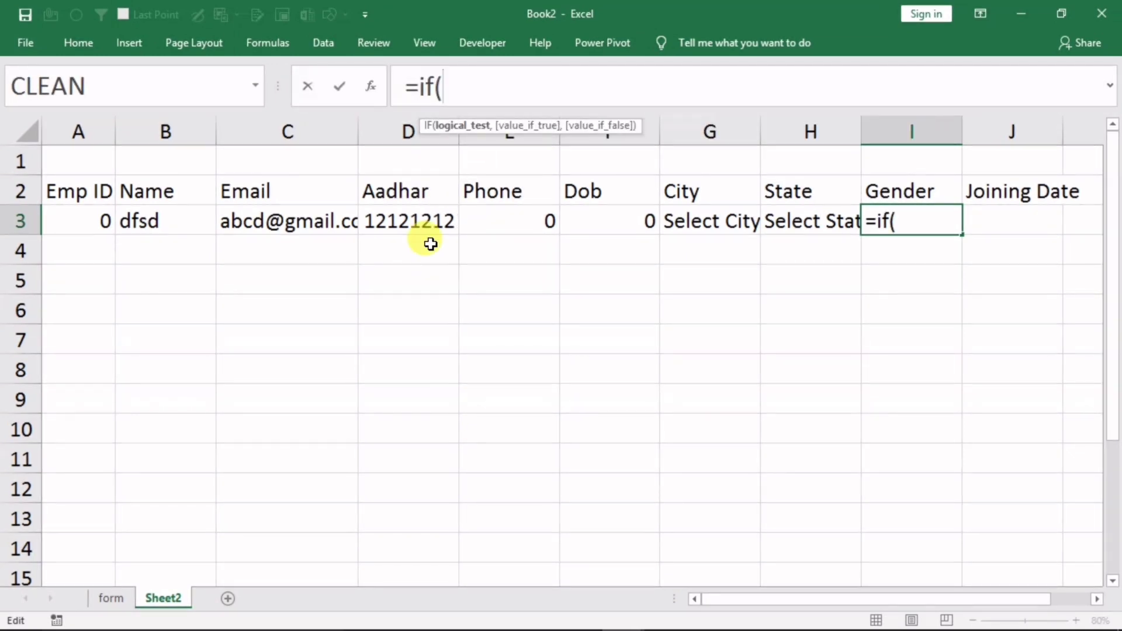
left_click(97, 597)
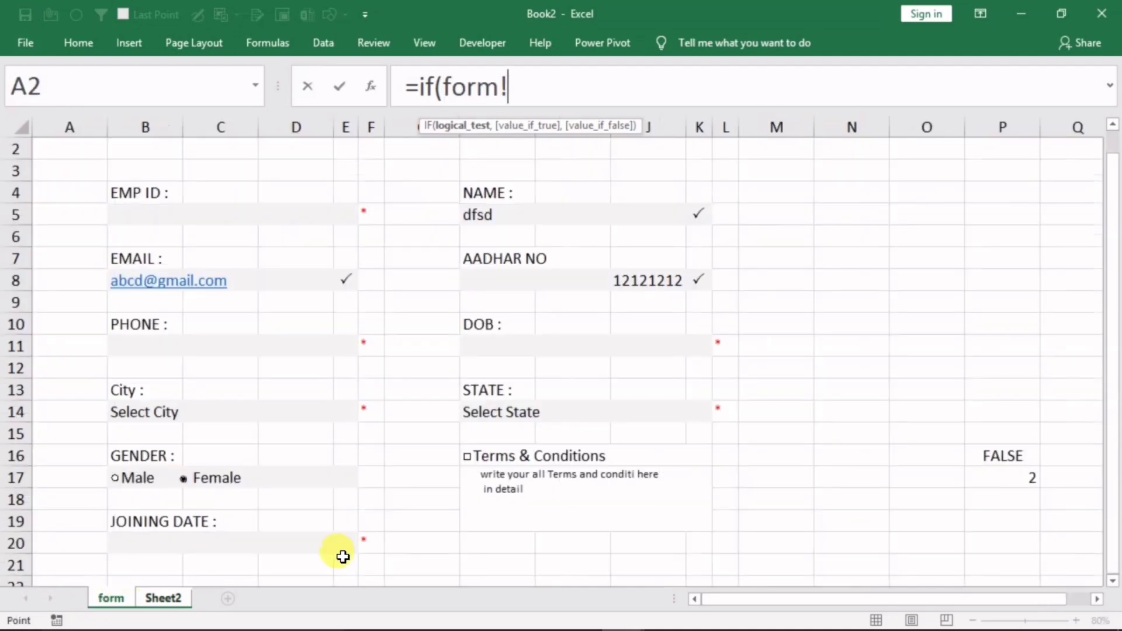
left_click(977, 481)
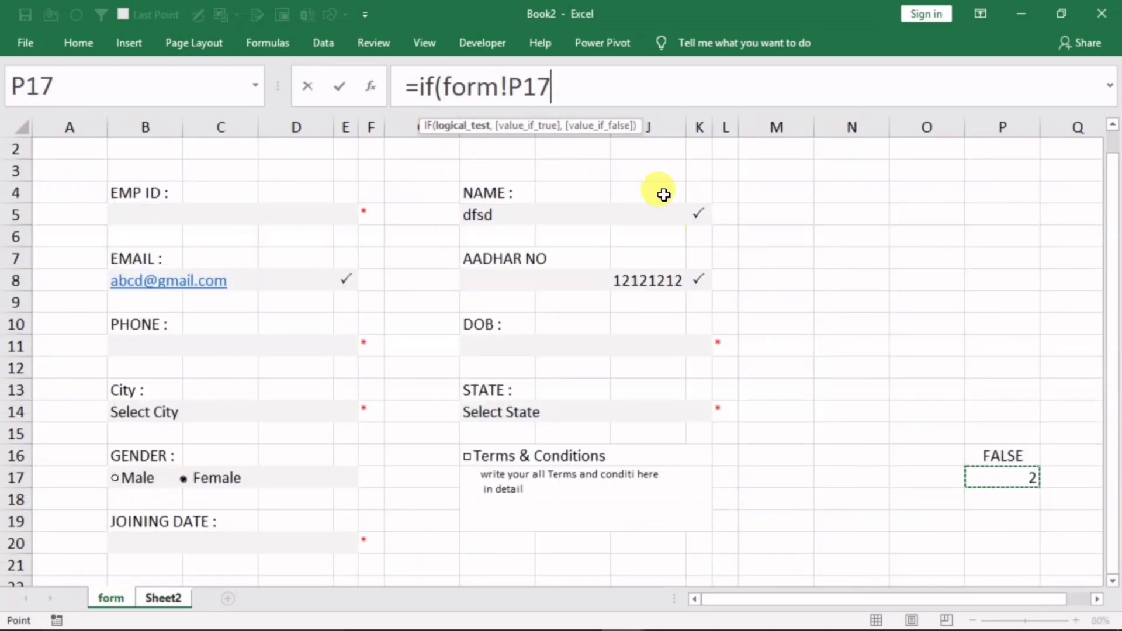
type("=")
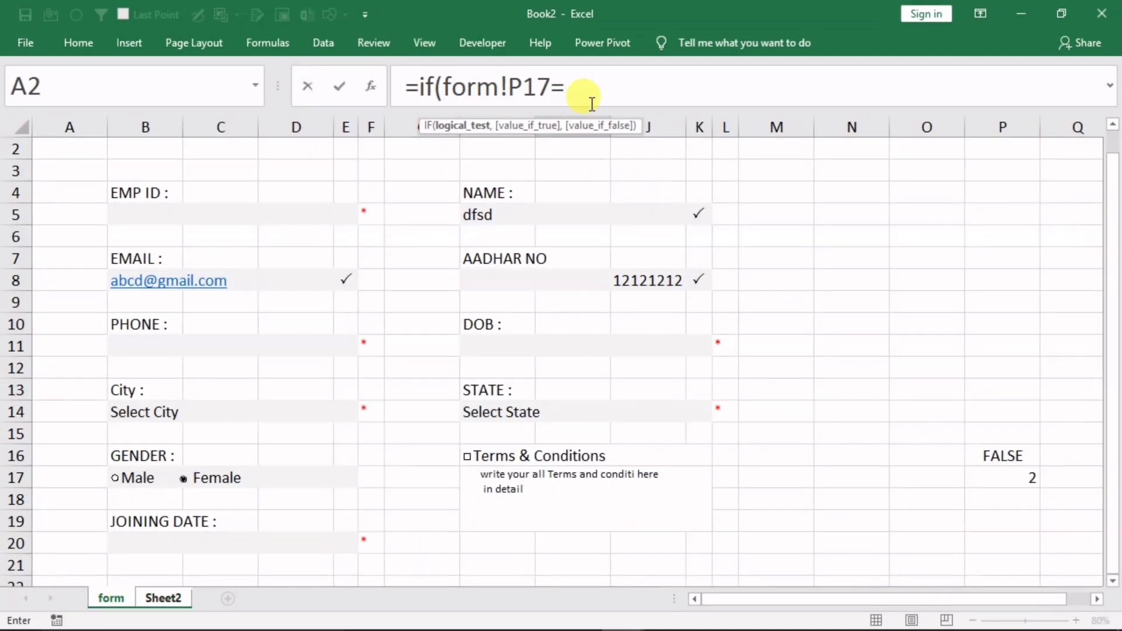
type("1,")
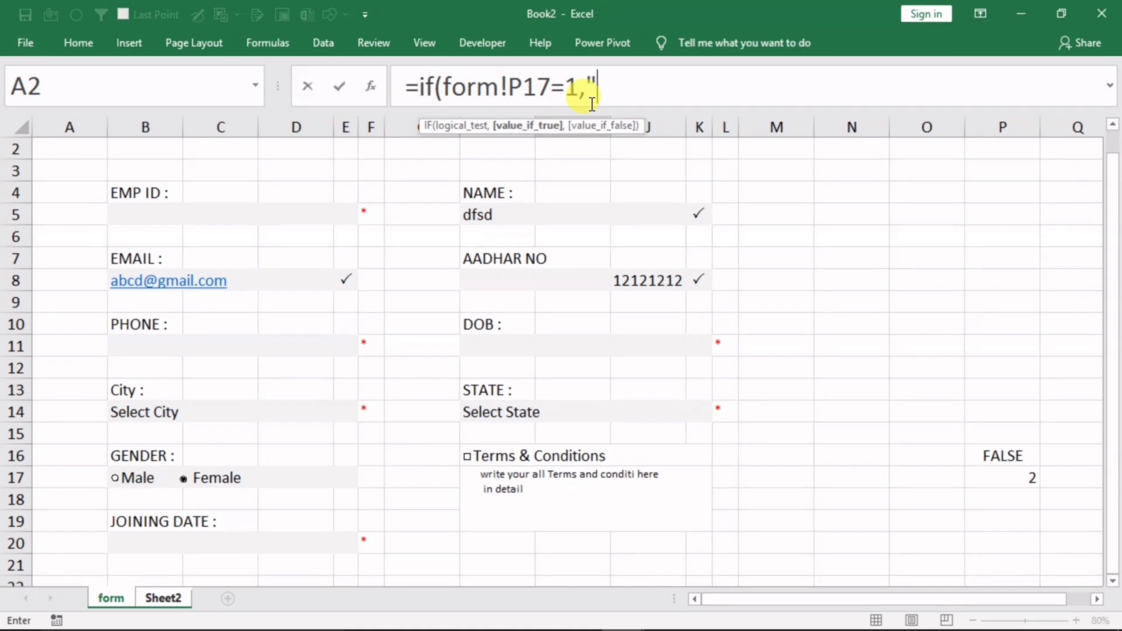
type("\"male")
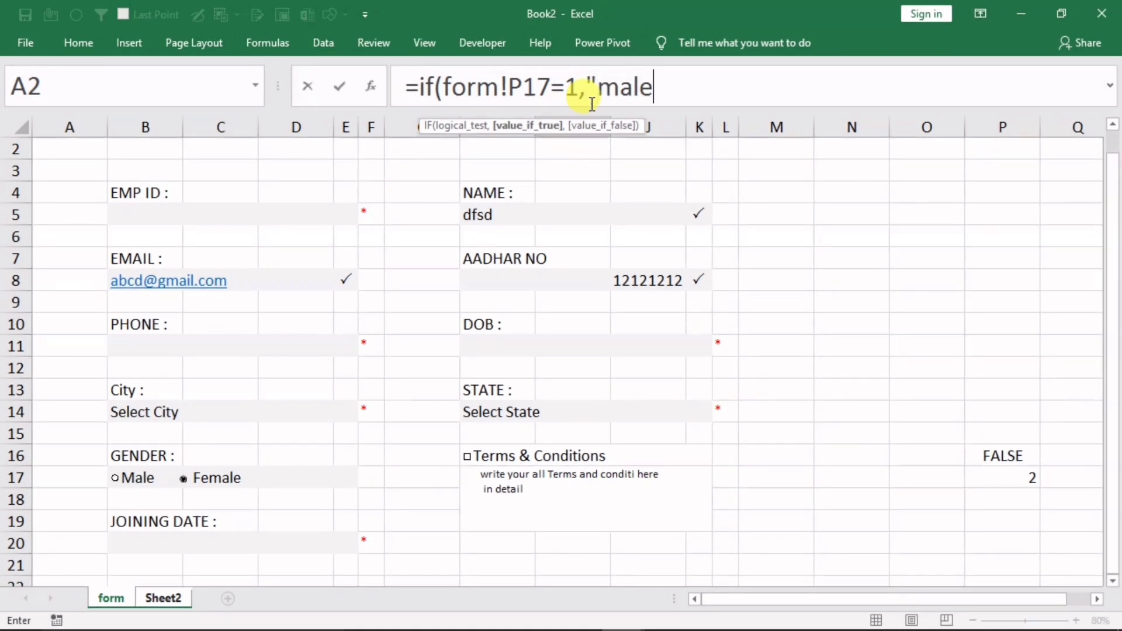
type("\",")
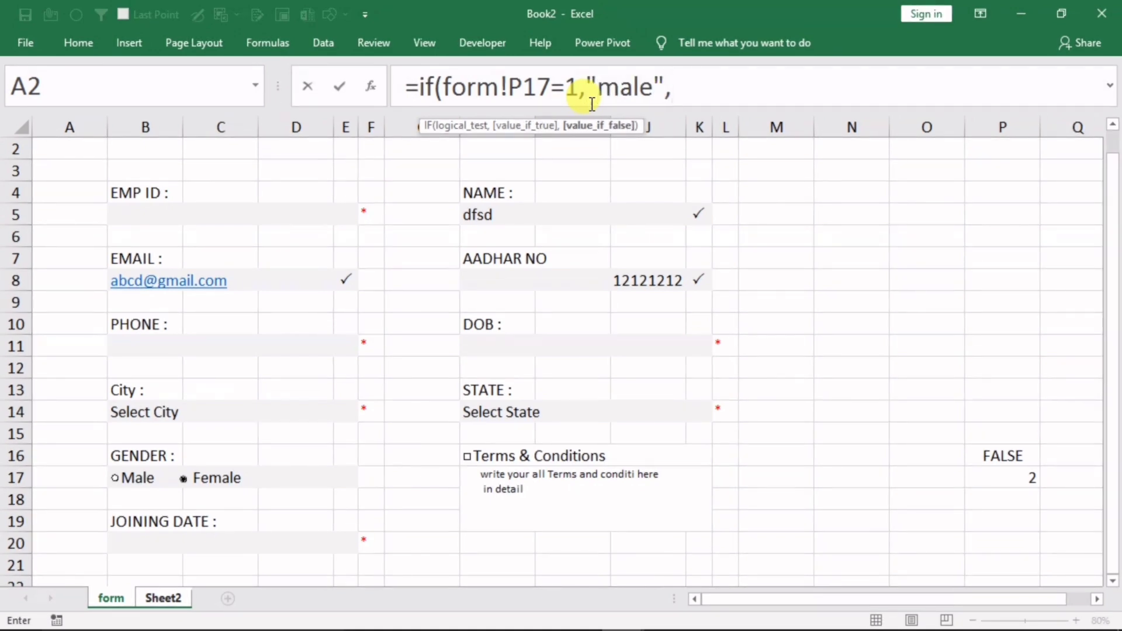
type("\"female")
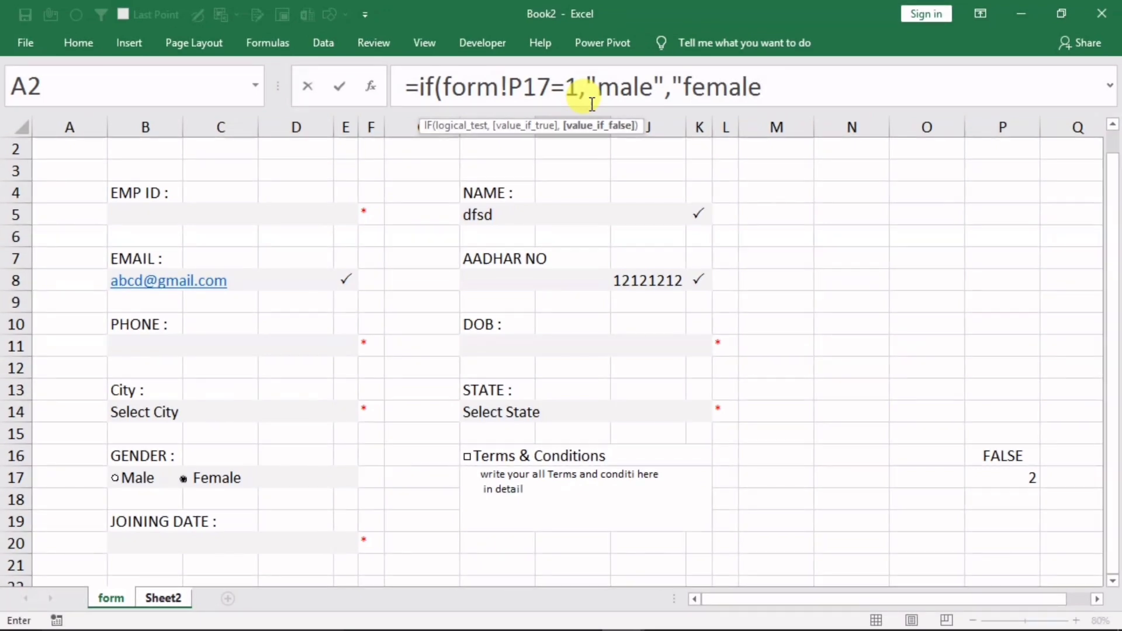
type("\")")
key("Return")
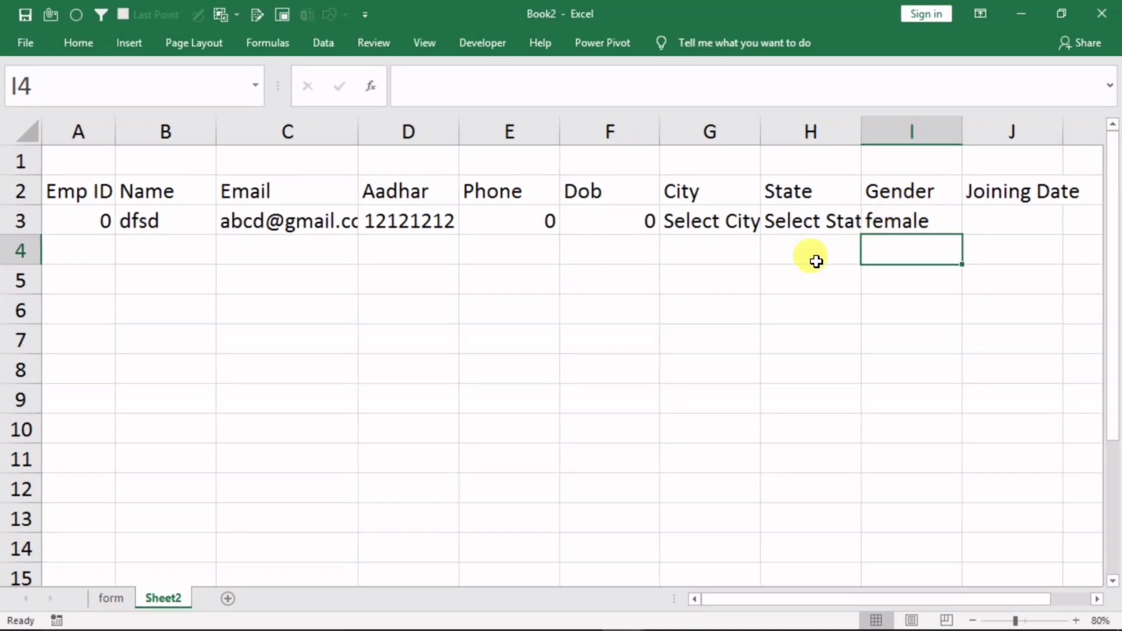
left_click(109, 596)
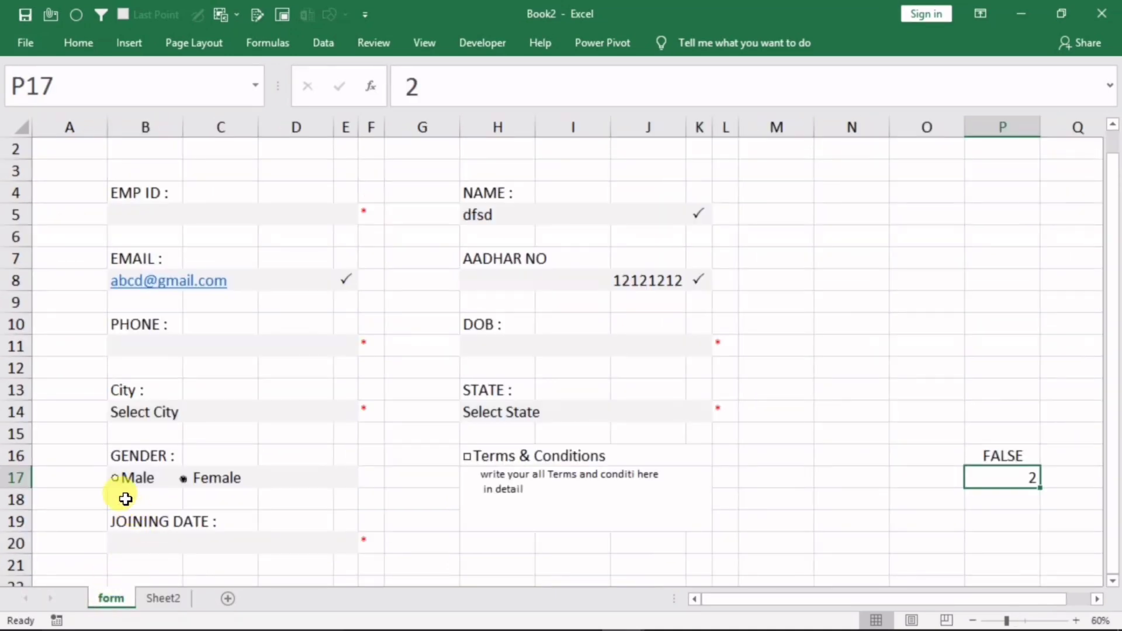
Confirm I3 now reads male, then enter =form!B20 in the Joining Date cell J3
left_click(160, 597)
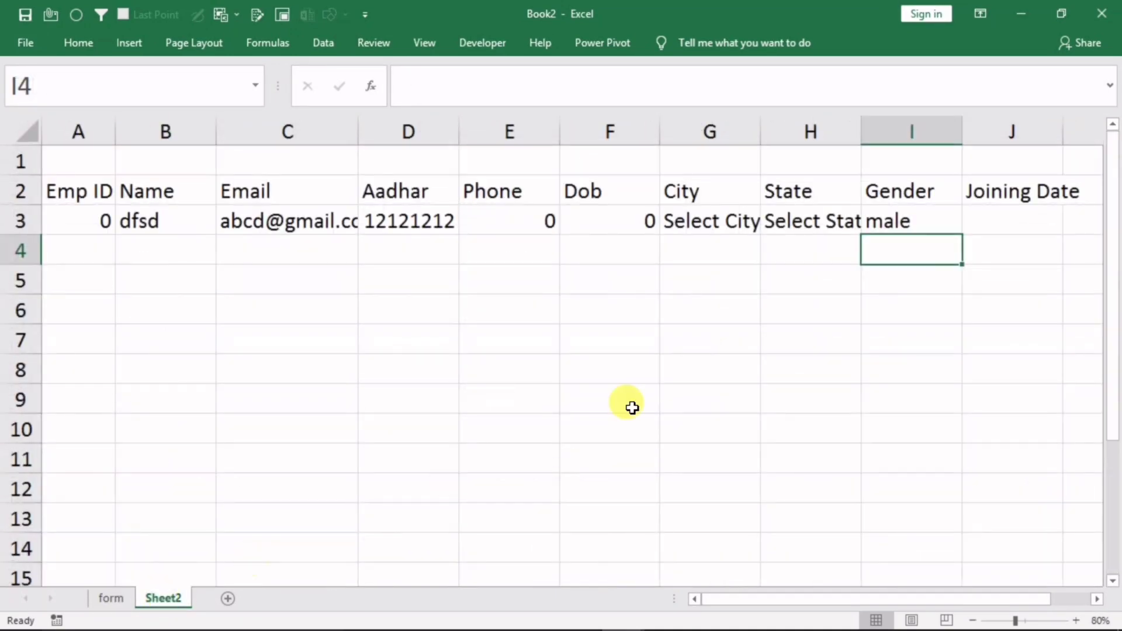
left_click(993, 221)
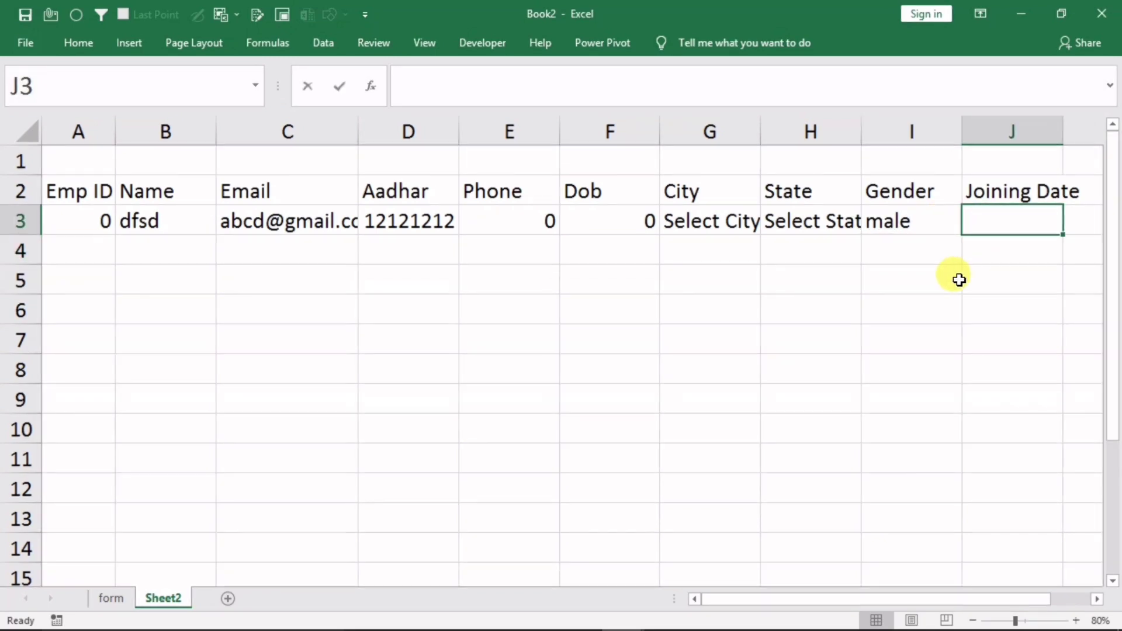
type("=")
left_click(103, 594)
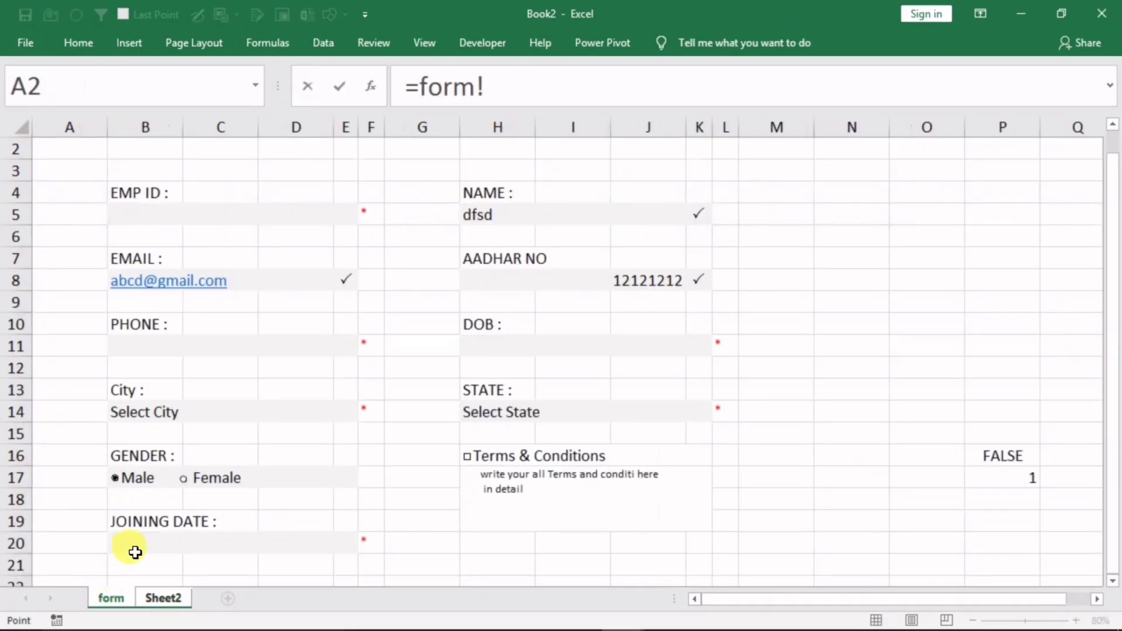
left_click(168, 541)
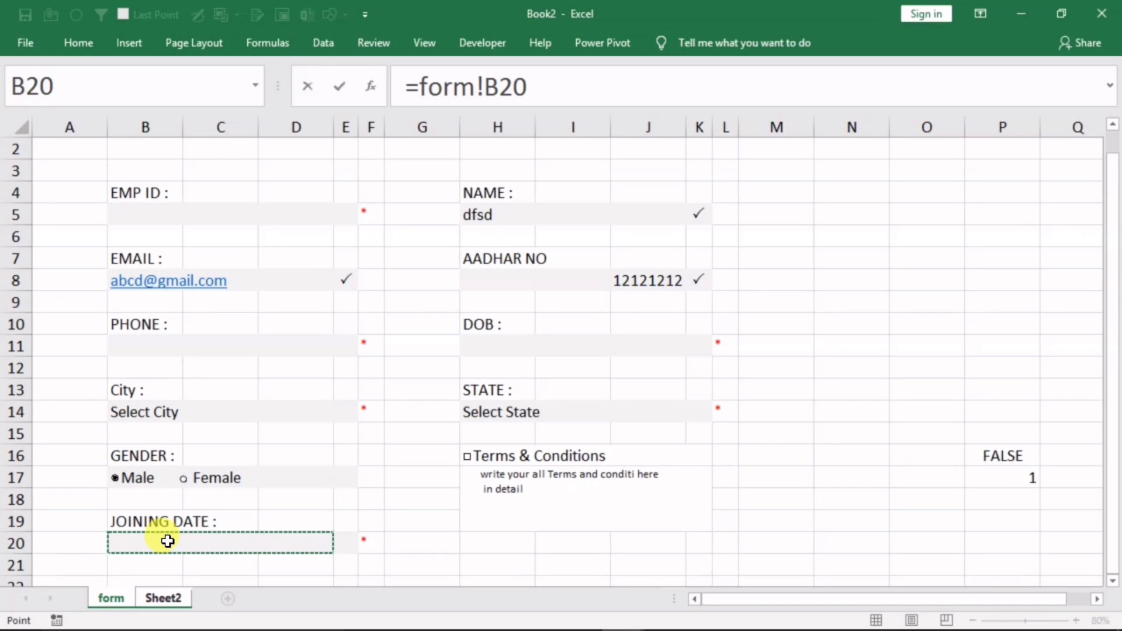
key("Return")
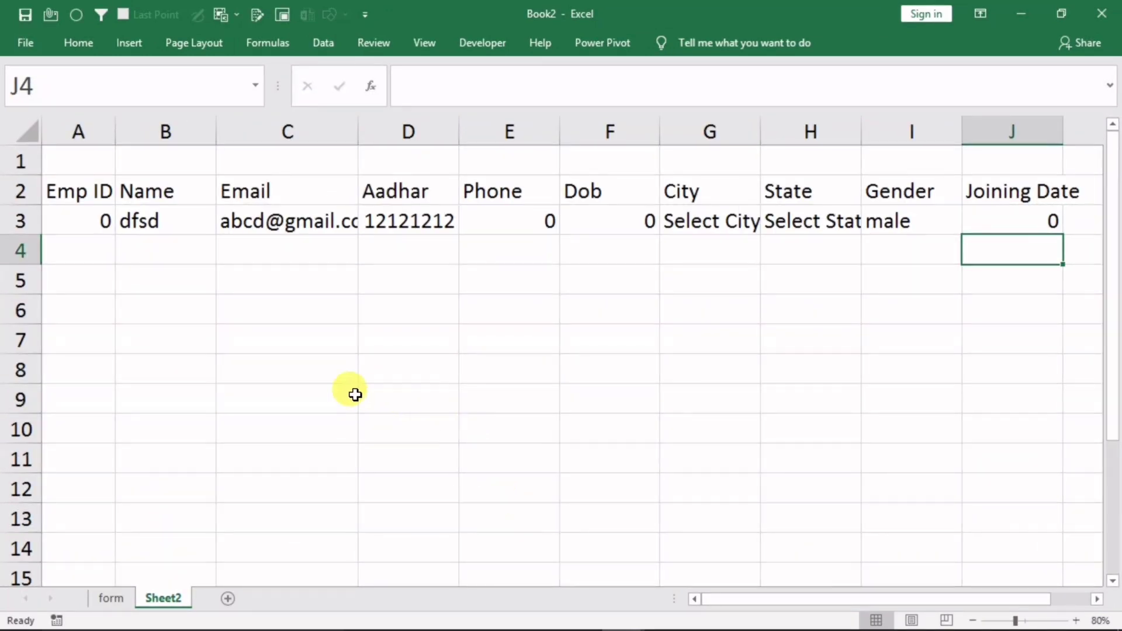
left_click(111, 598)
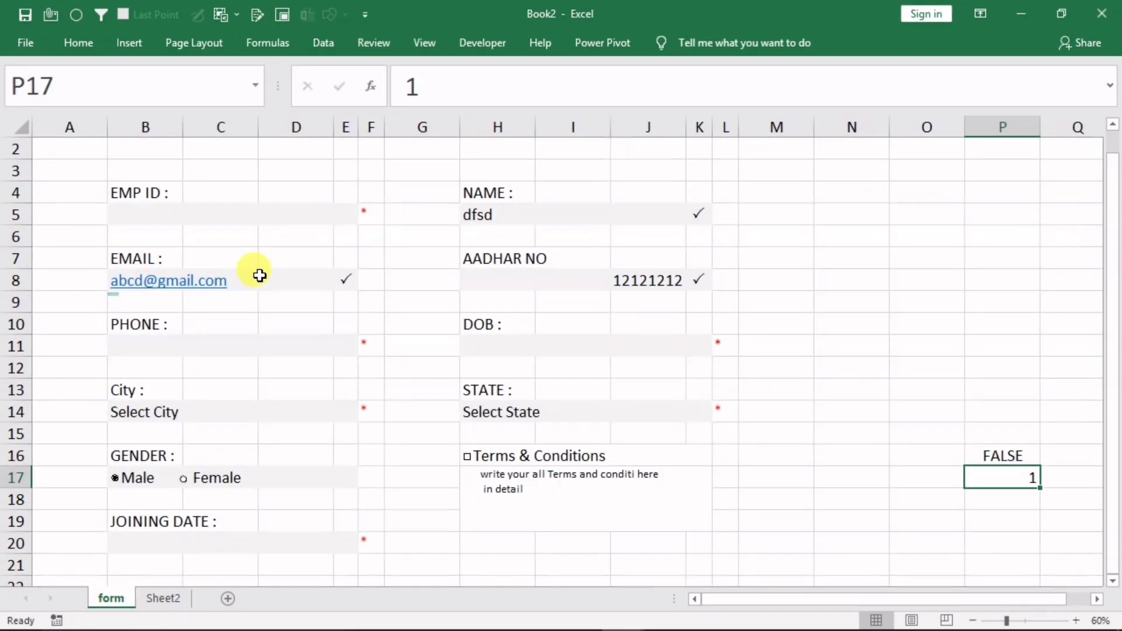
left_click(163, 597)
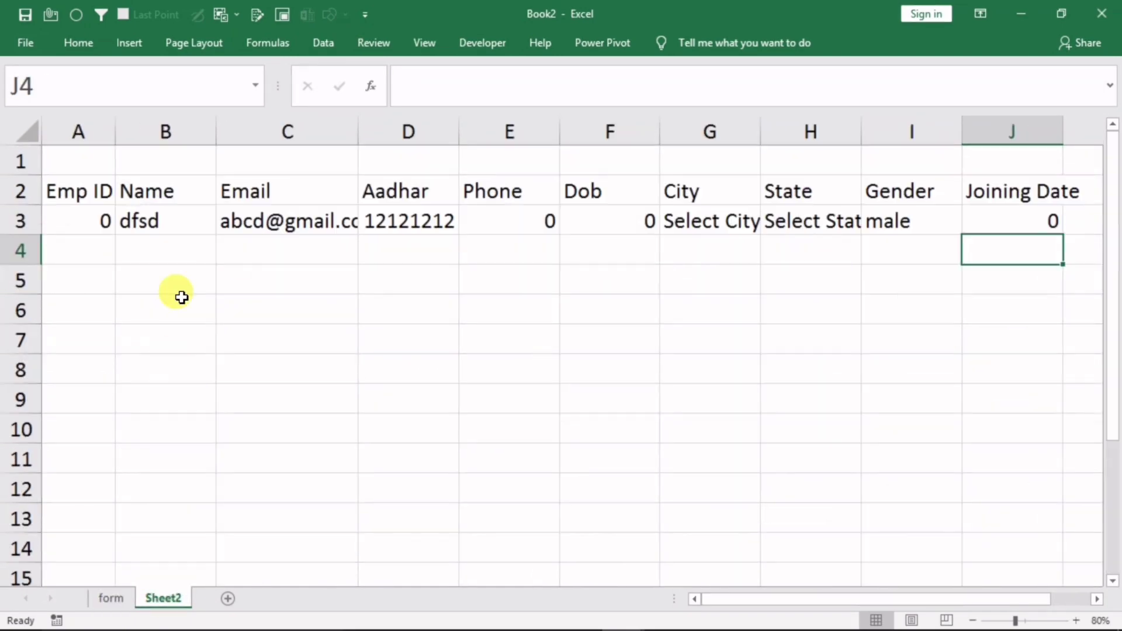
left_click(113, 228)
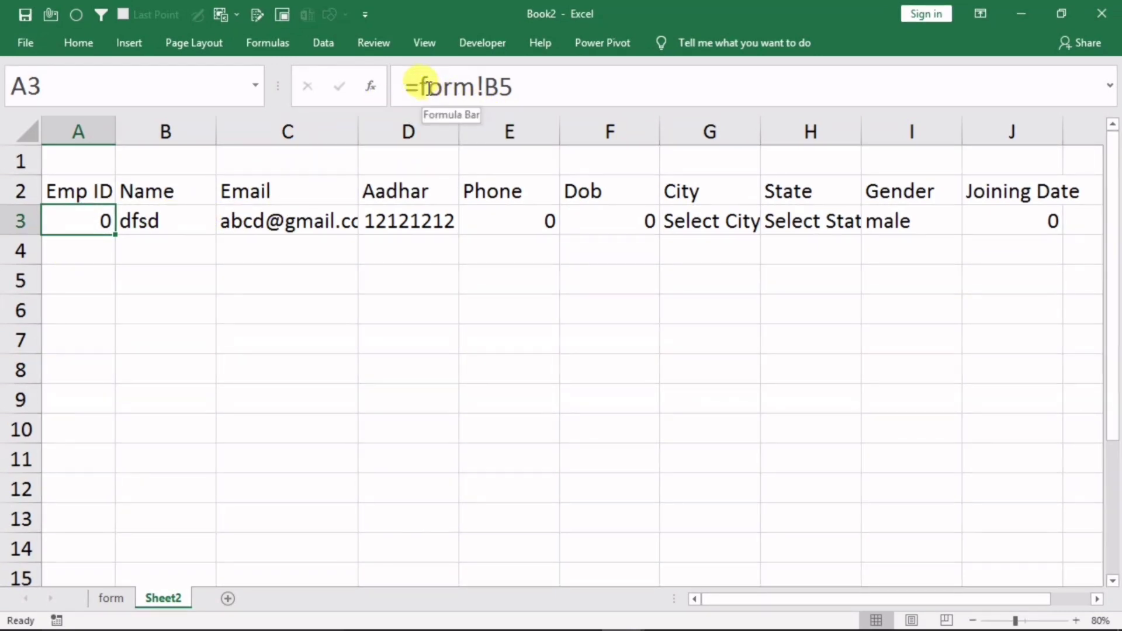
Rewrite A3 as =IF(form!B5=0,"",form!B5) so an empty Emp ID shows blank
left_click_drag(427, 84, 514, 85)
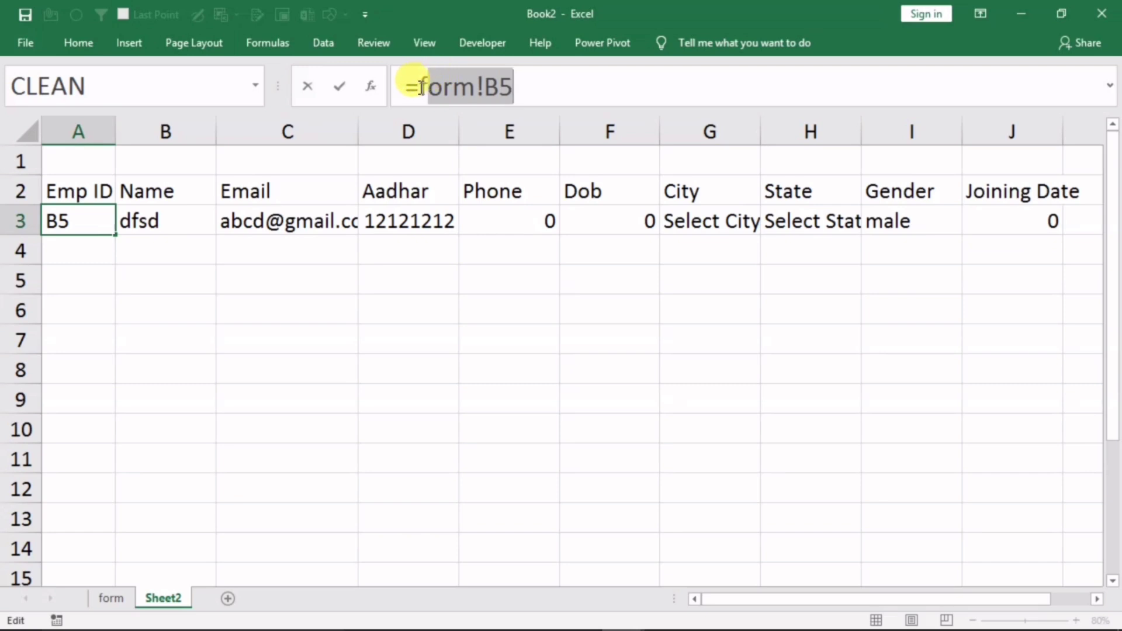
left_click_drag(420, 87, 541, 85)
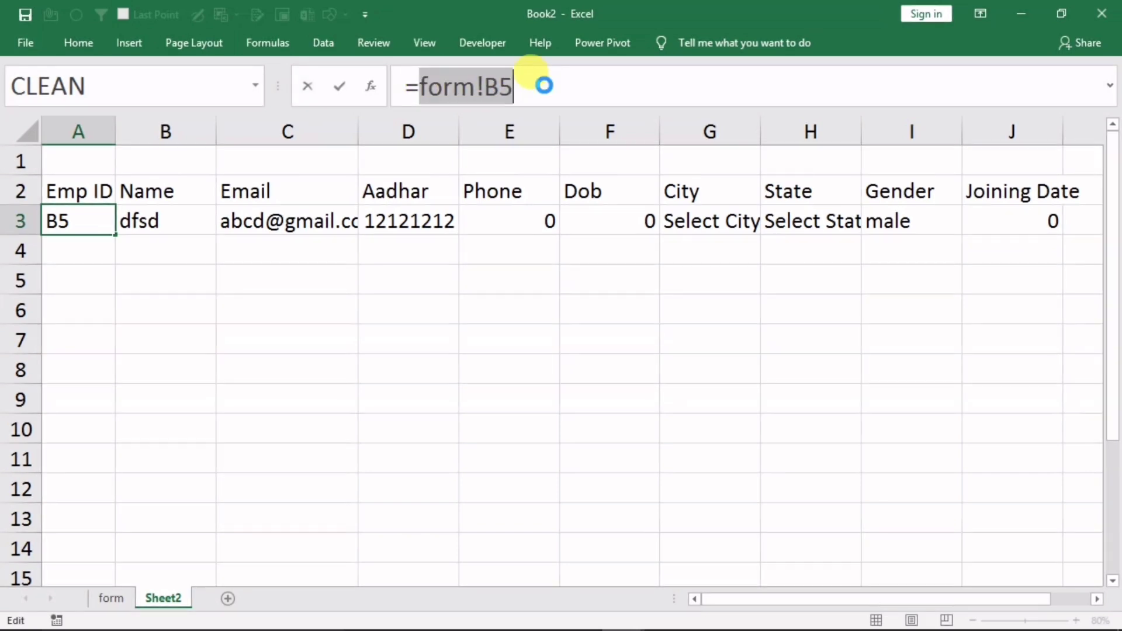
key("ctrl+c")
left_click(402, 87)
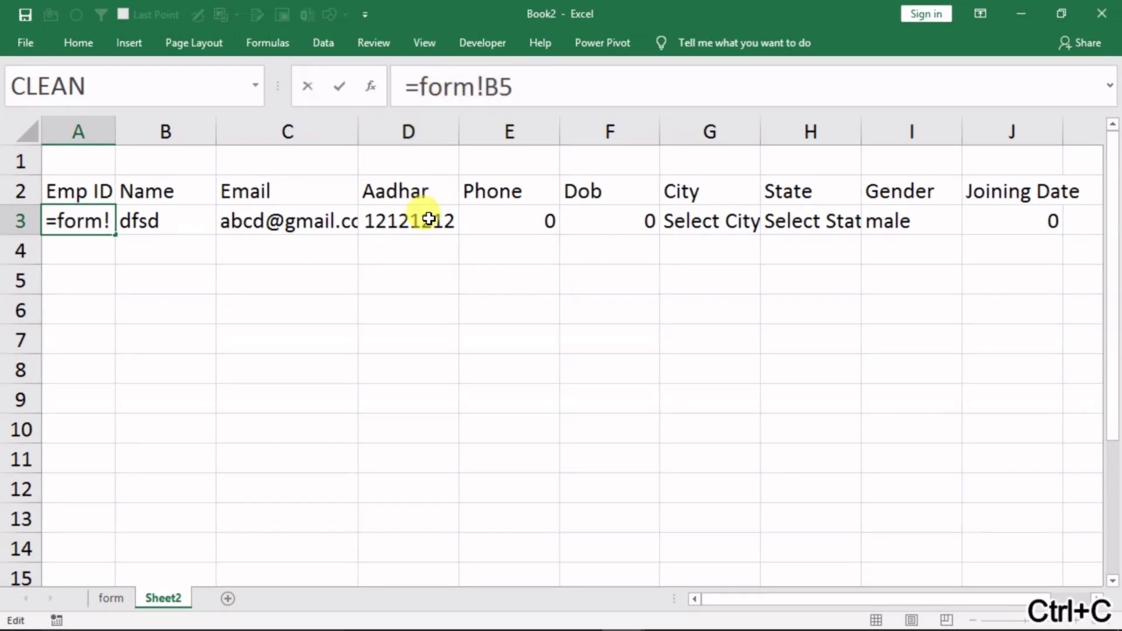
type("if(")
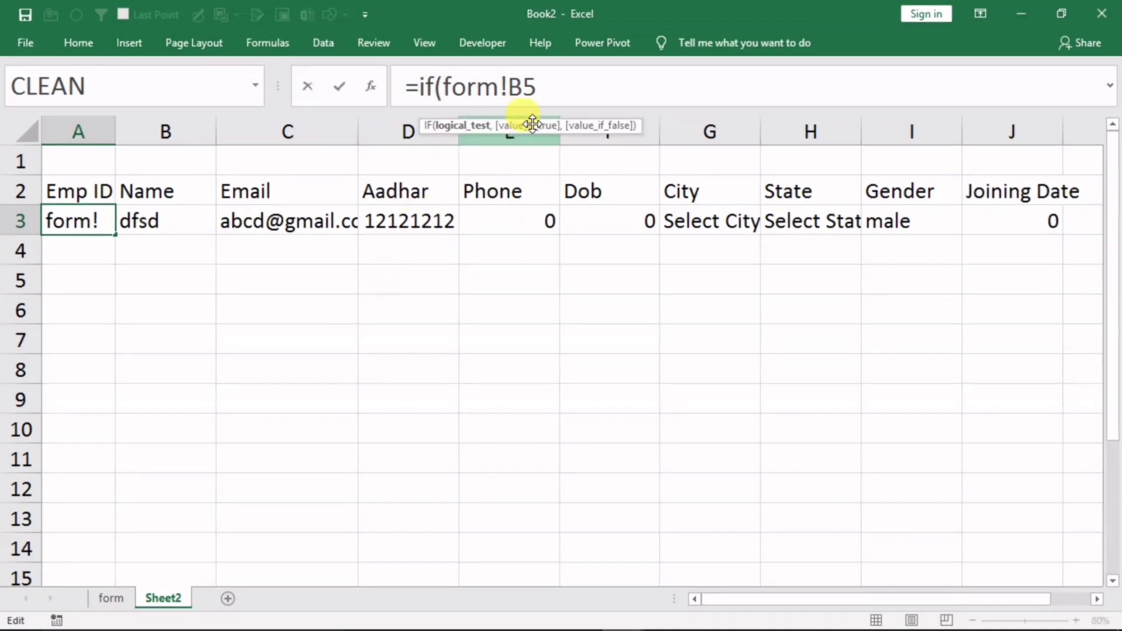
left_click(550, 93)
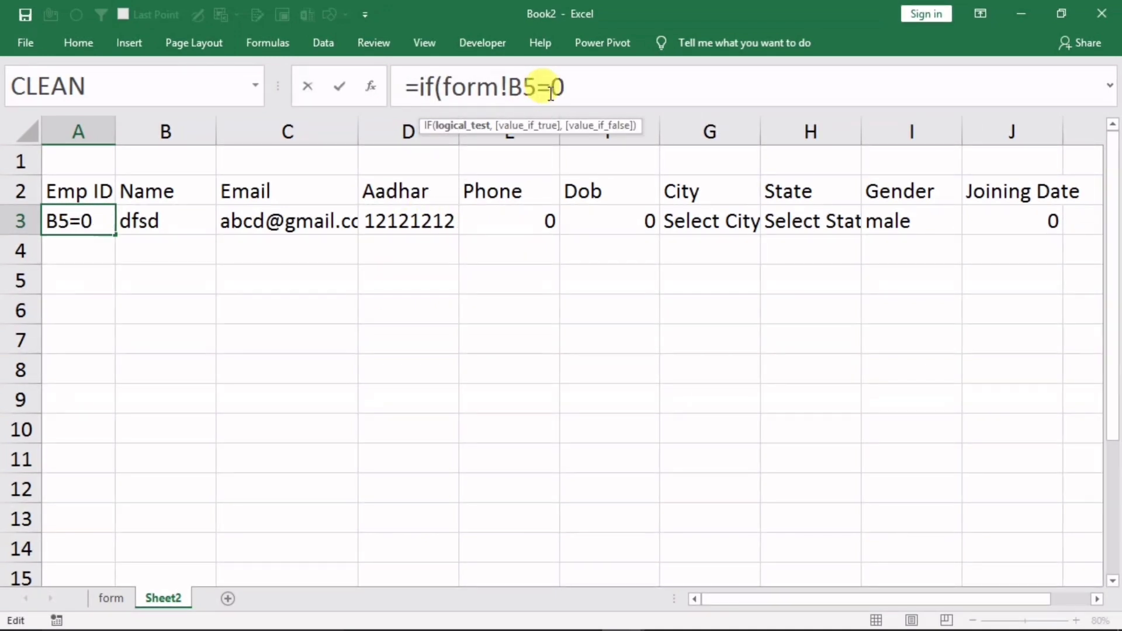
type("=0,\"\"")
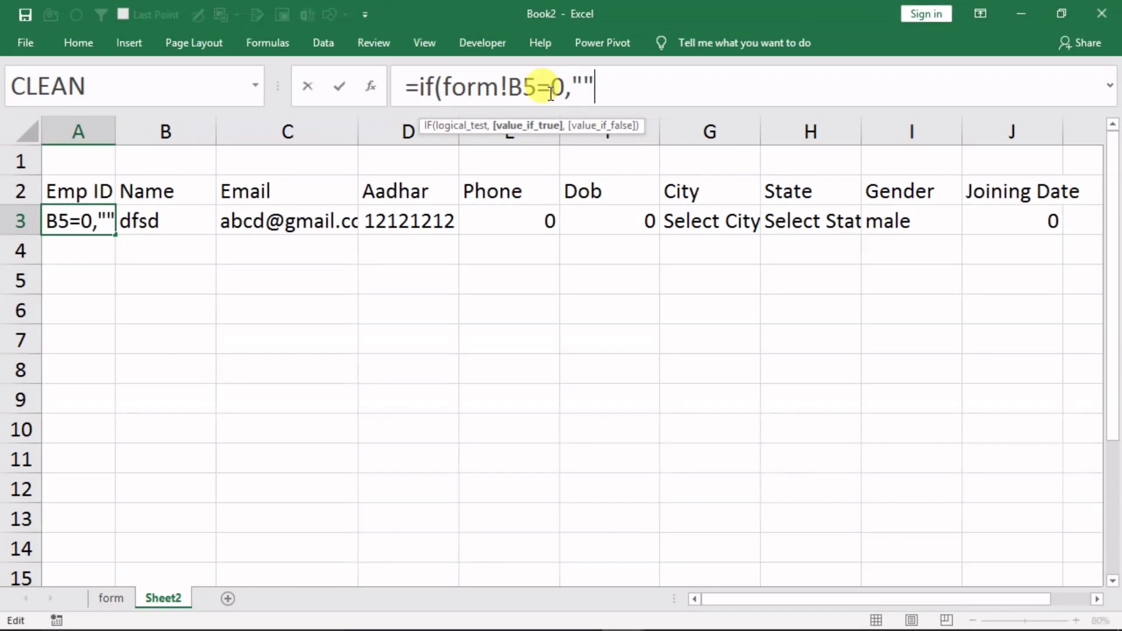
type(",")
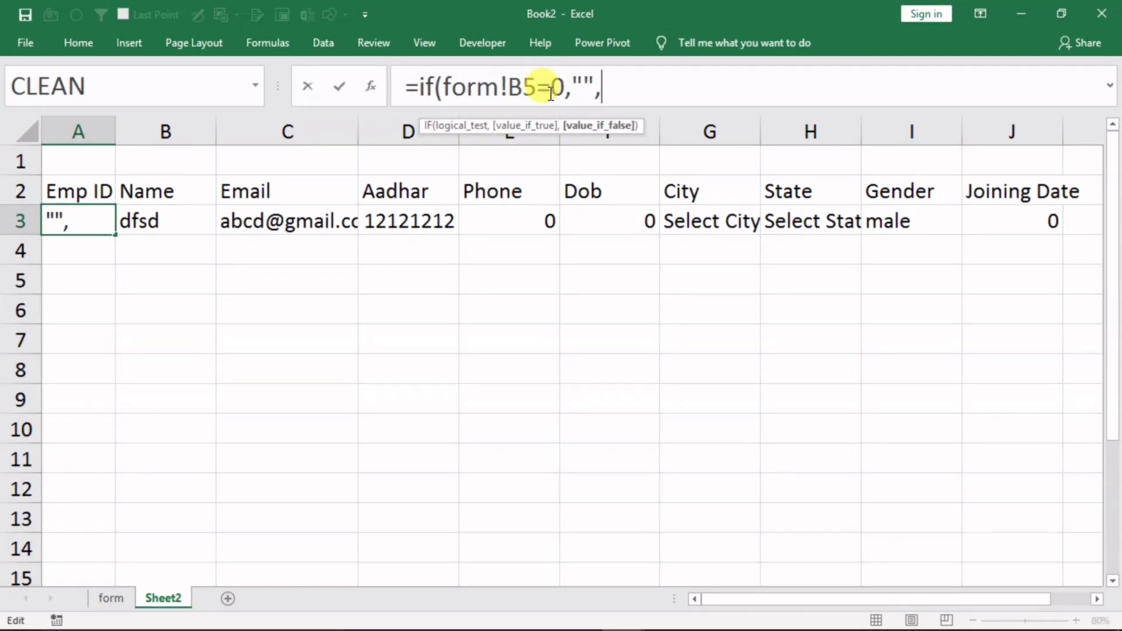
key("ctrl+v")
type(")")
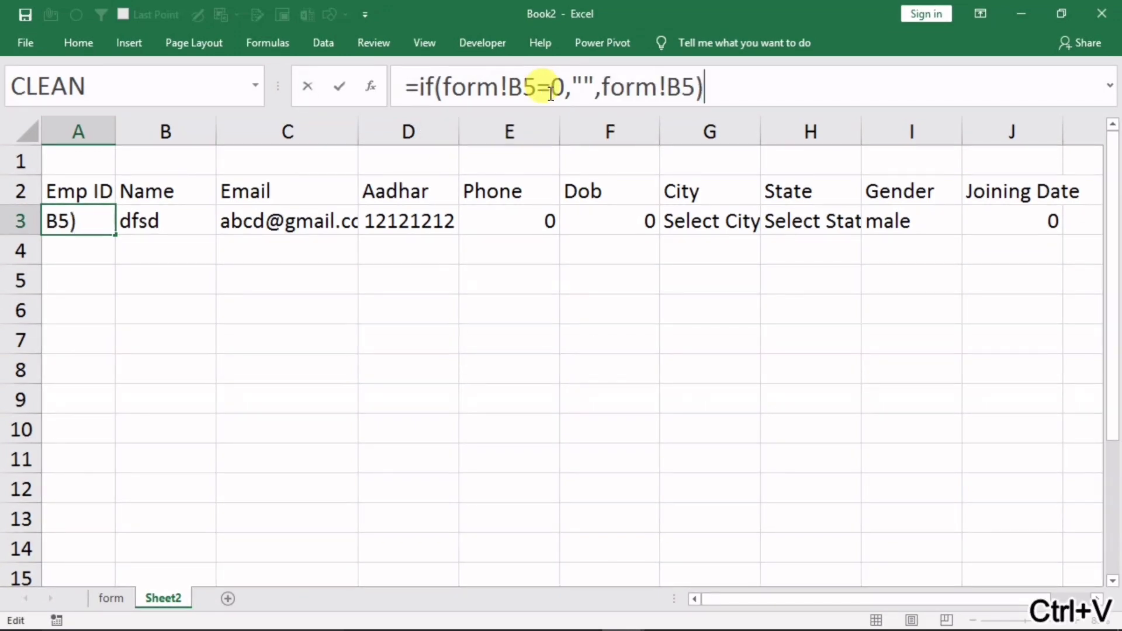
key("Return")
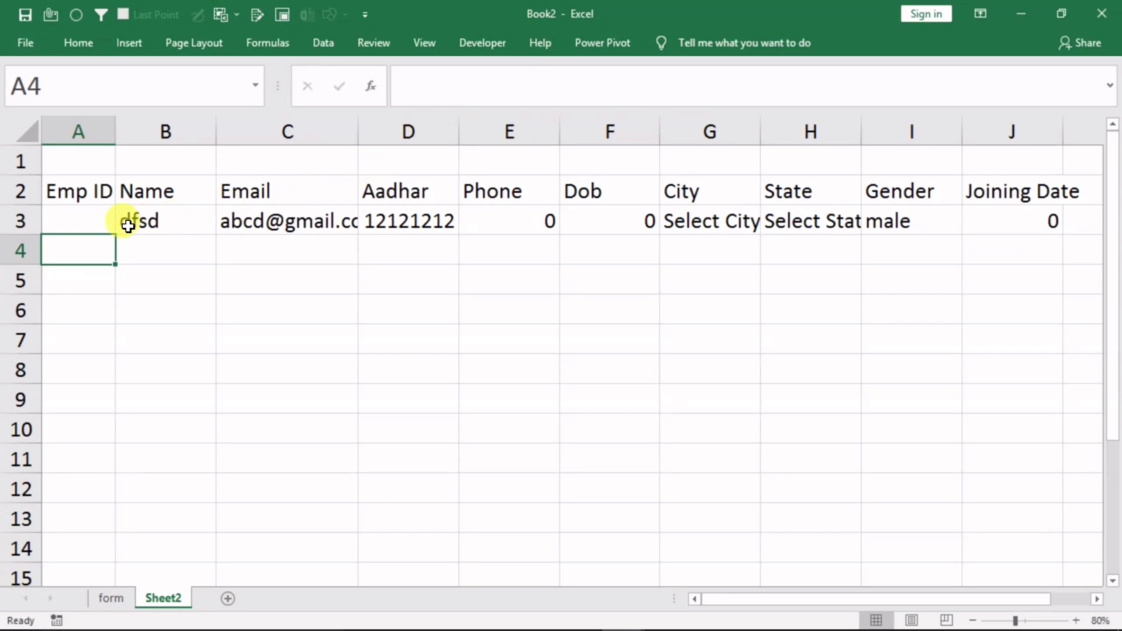
left_click(159, 220)
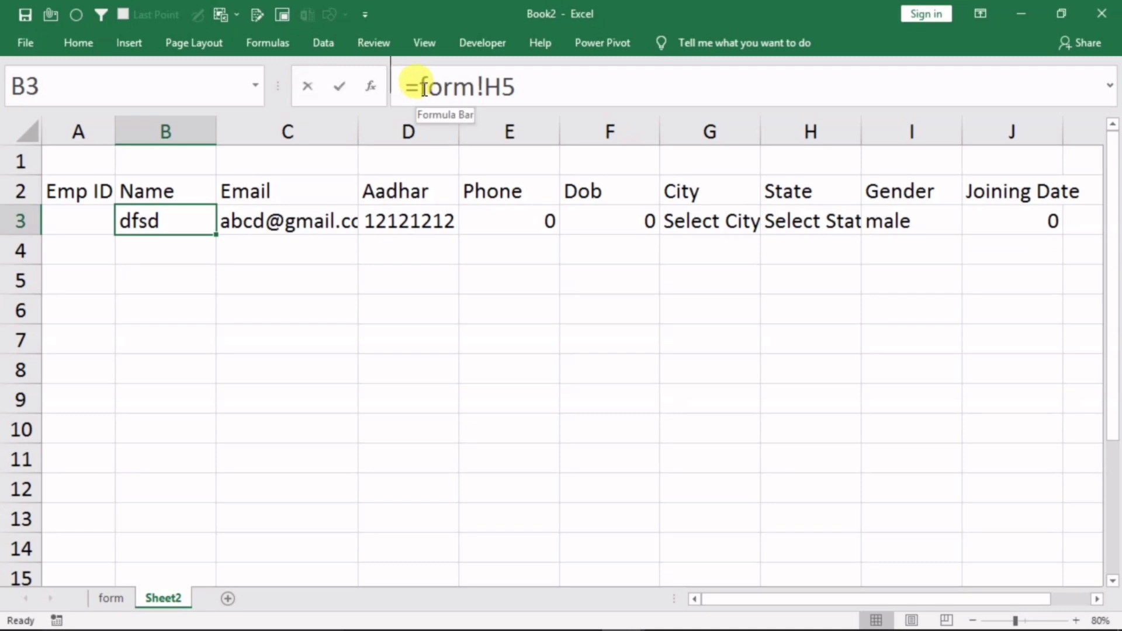
Change the Name formula to =IF(form!H5=0,"",form!H5)
left_click_drag(421, 88, 571, 82)
key("ctrl+c")
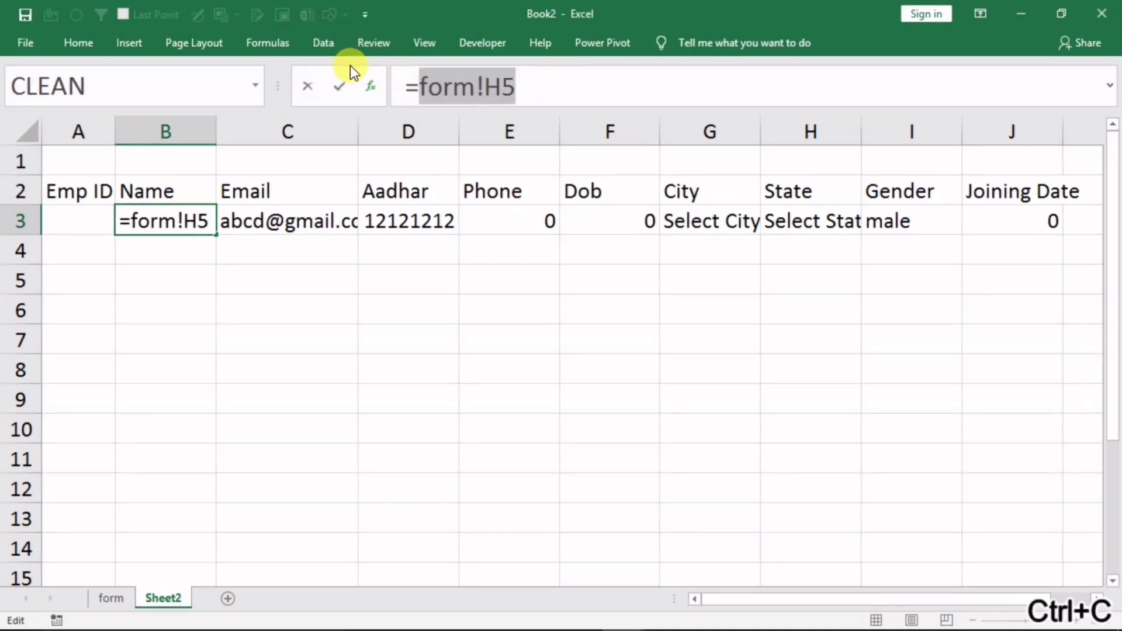
left_click(417, 88)
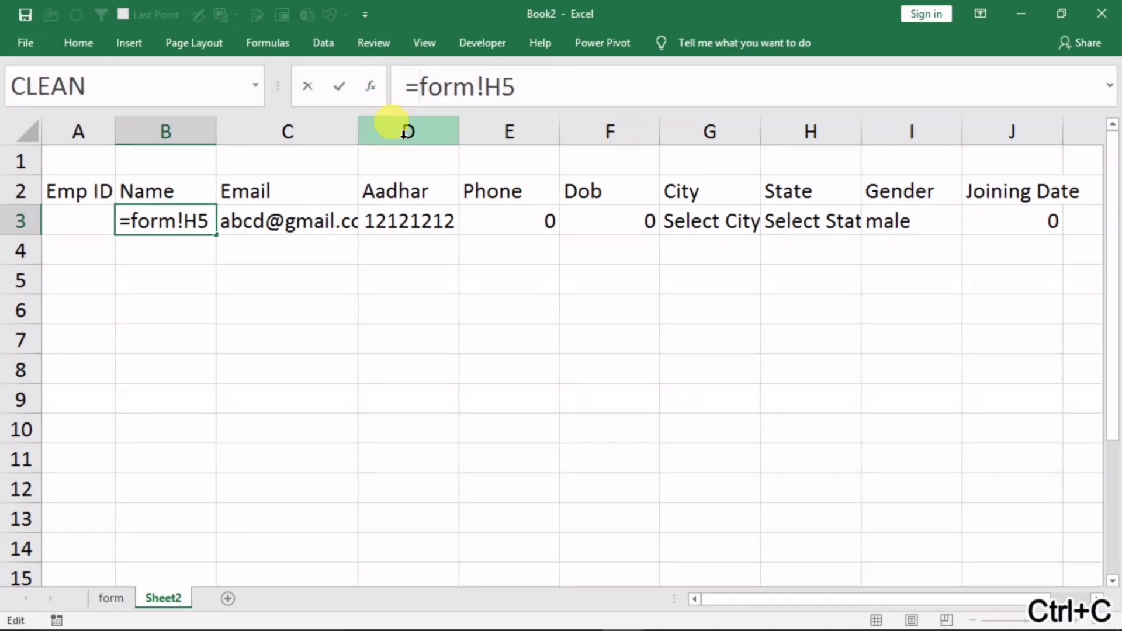
type("if(form!H5")
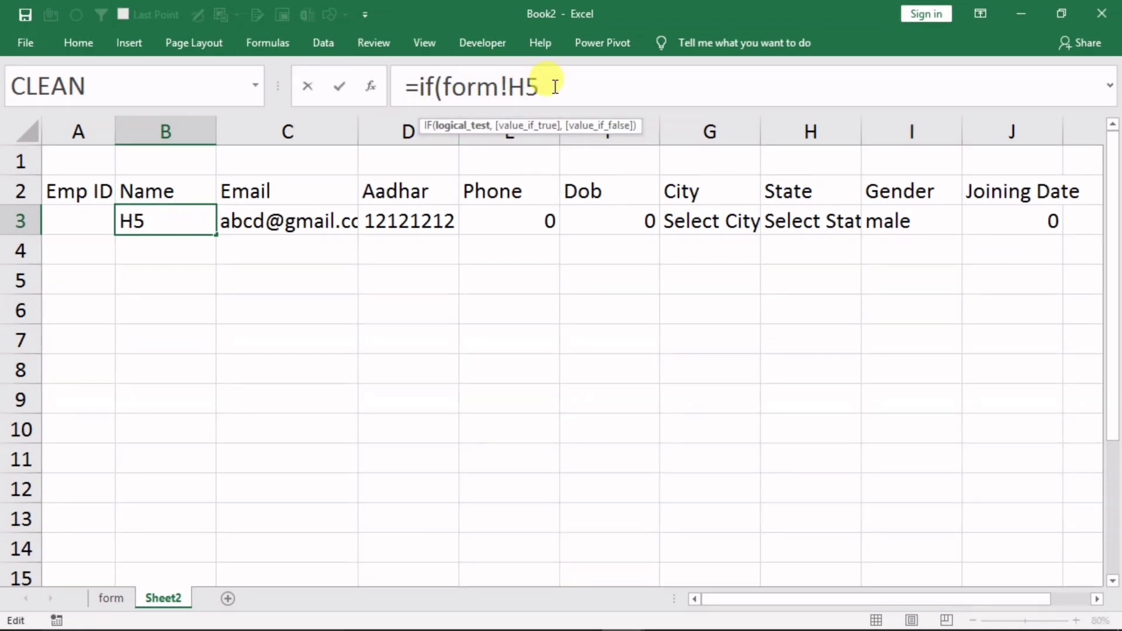
type("=0,\"\",")
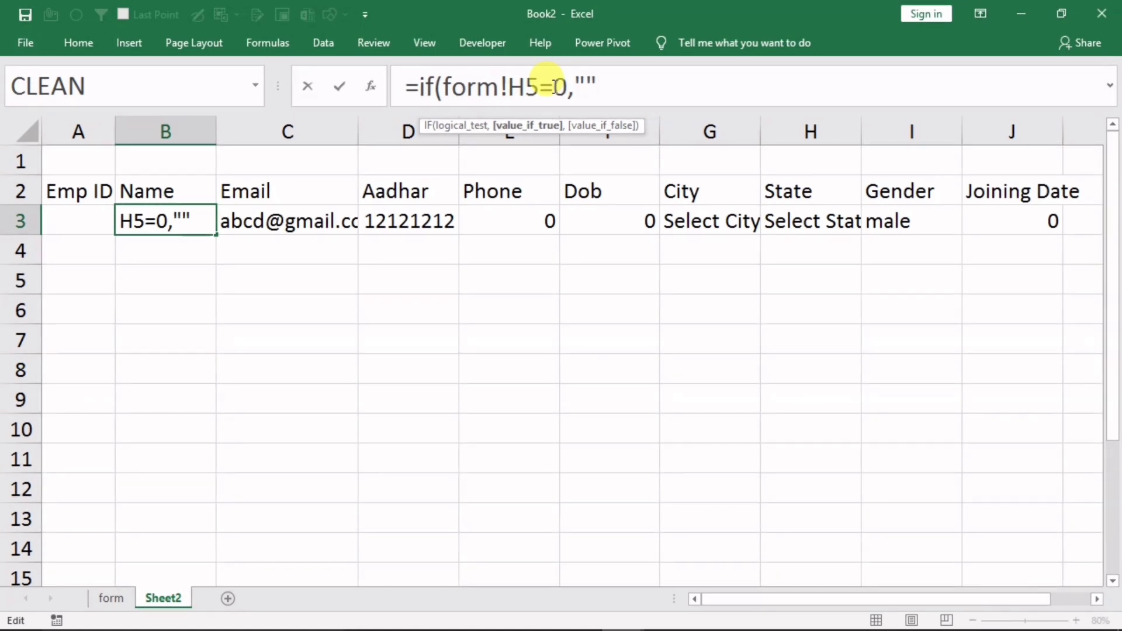
key("ctrl+v")
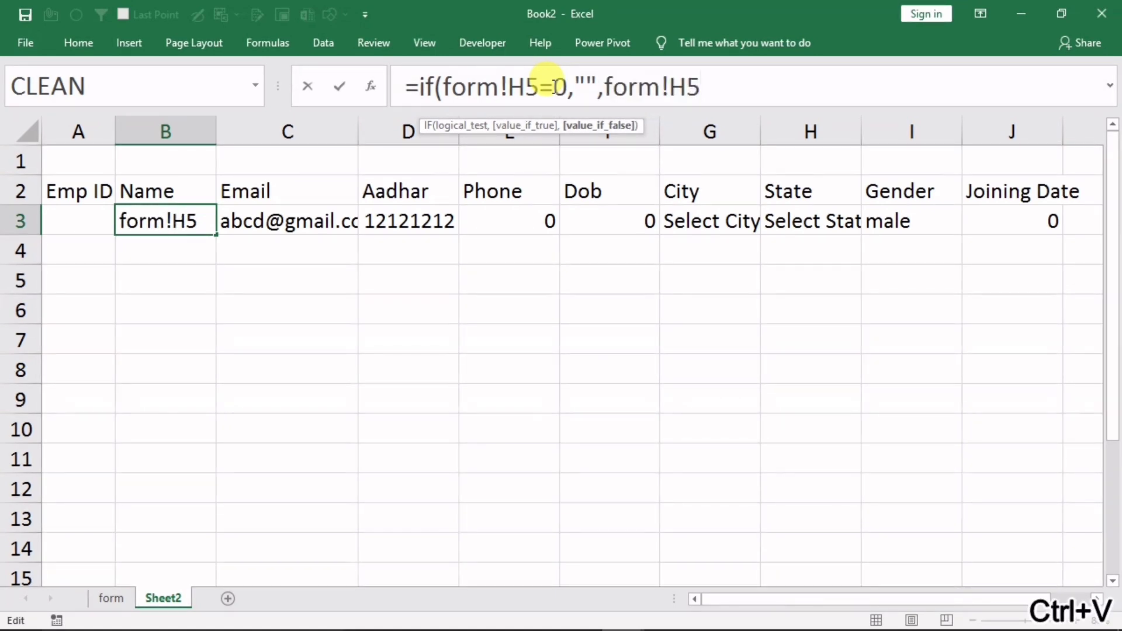
type(")")
key("Return")
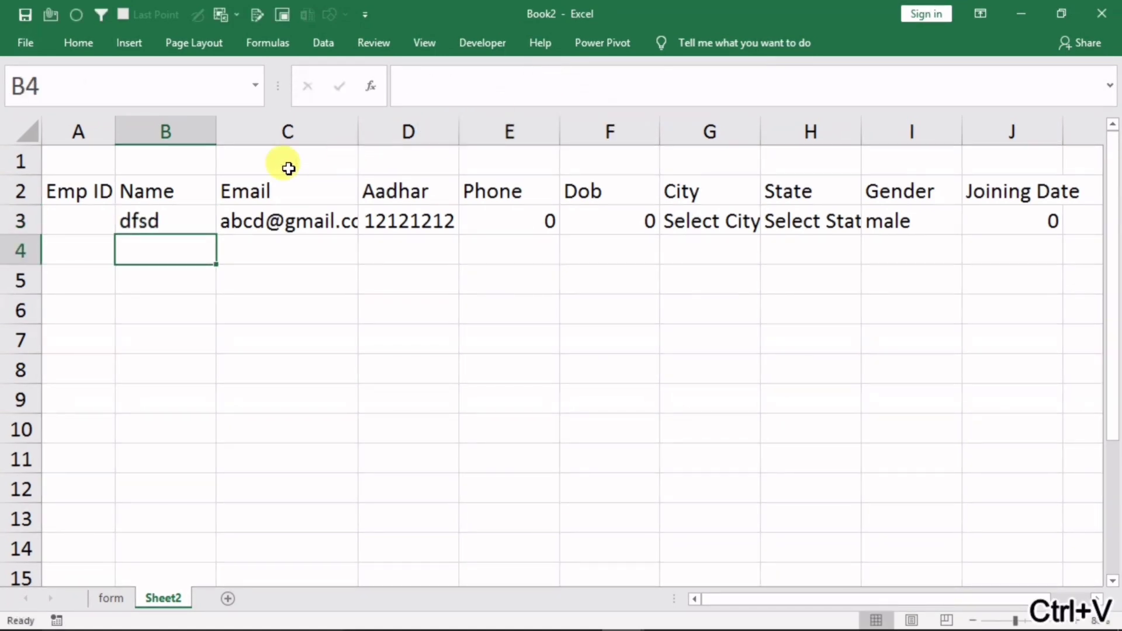
Wrap the Email formula in C3 as =IF(form!B8=0,"",form!B8)
left_click(248, 219)
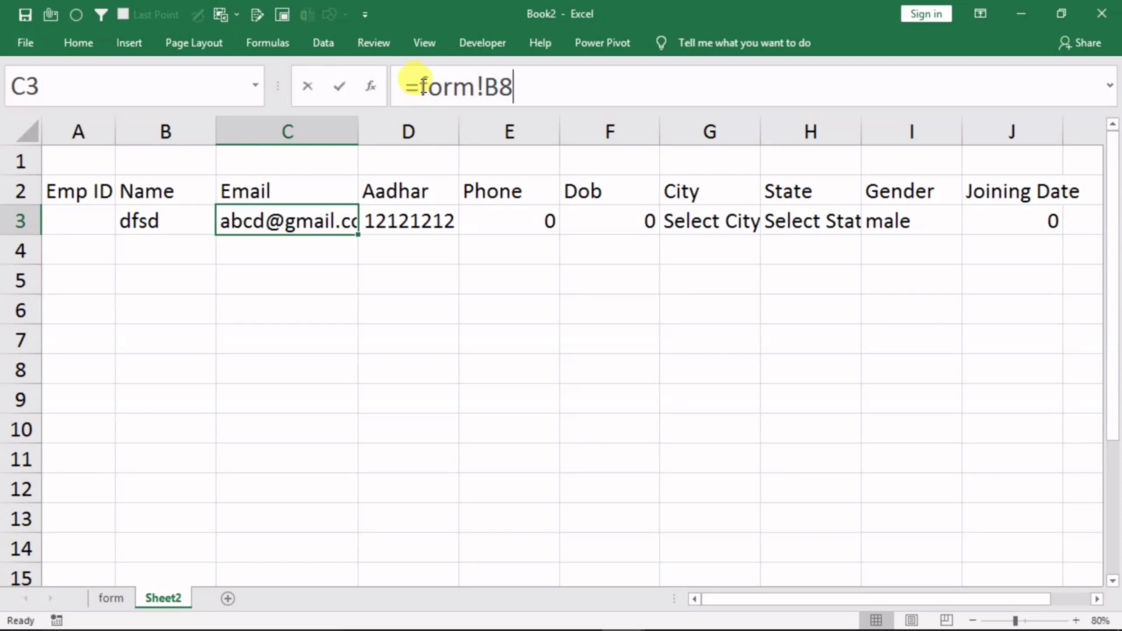
left_click_drag(422, 87, 513, 86)
key("ctrl+c")
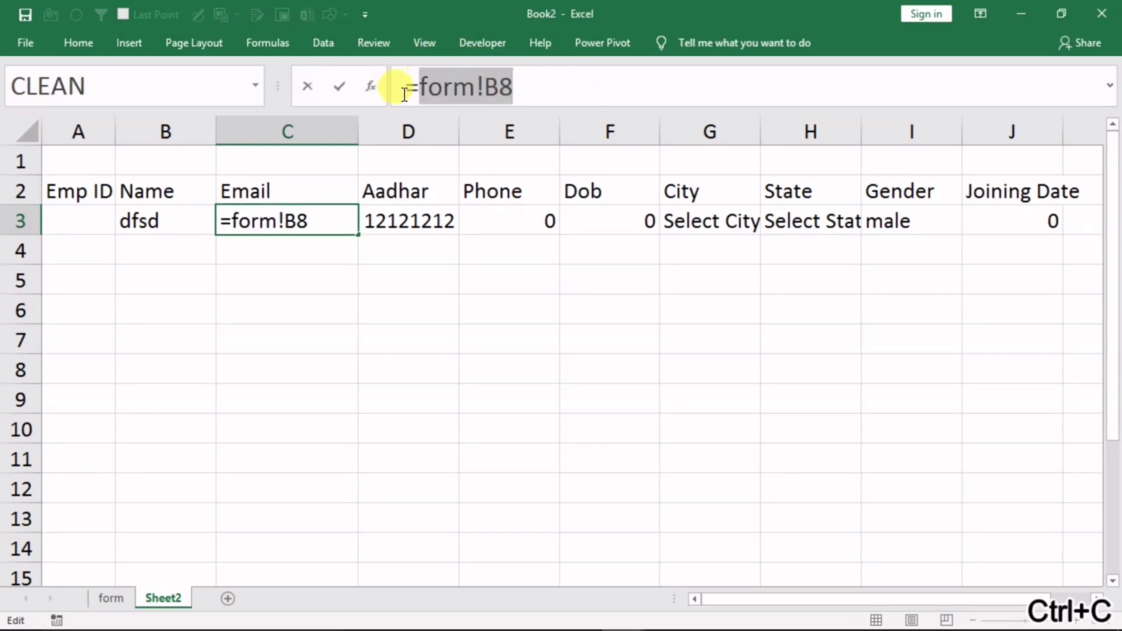
left_click(418, 88)
type("i")
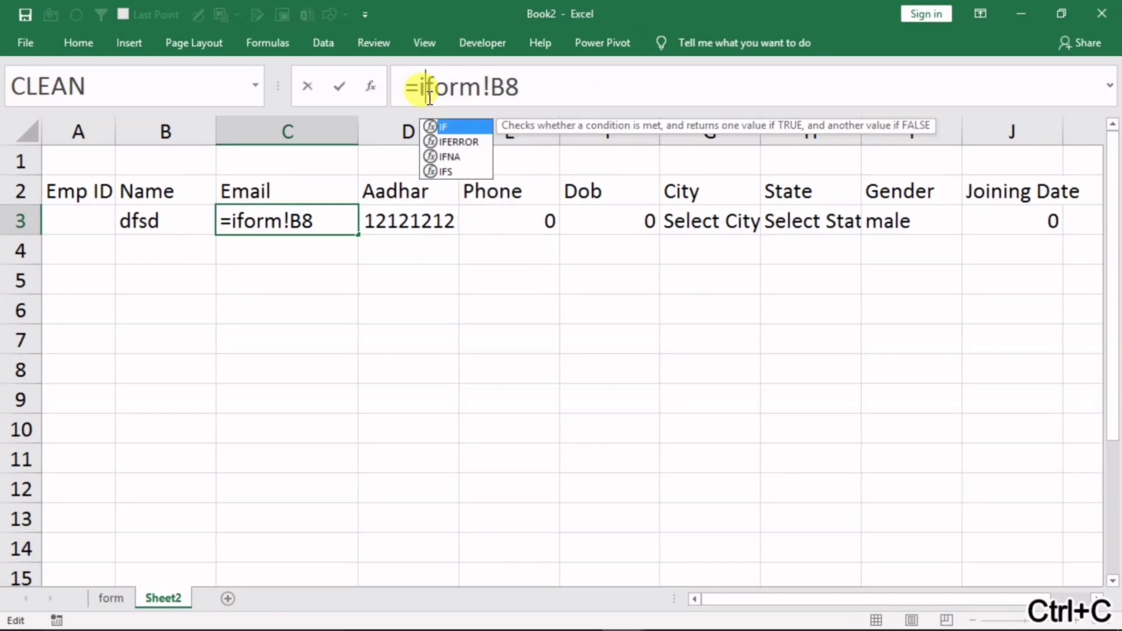
type("f(")
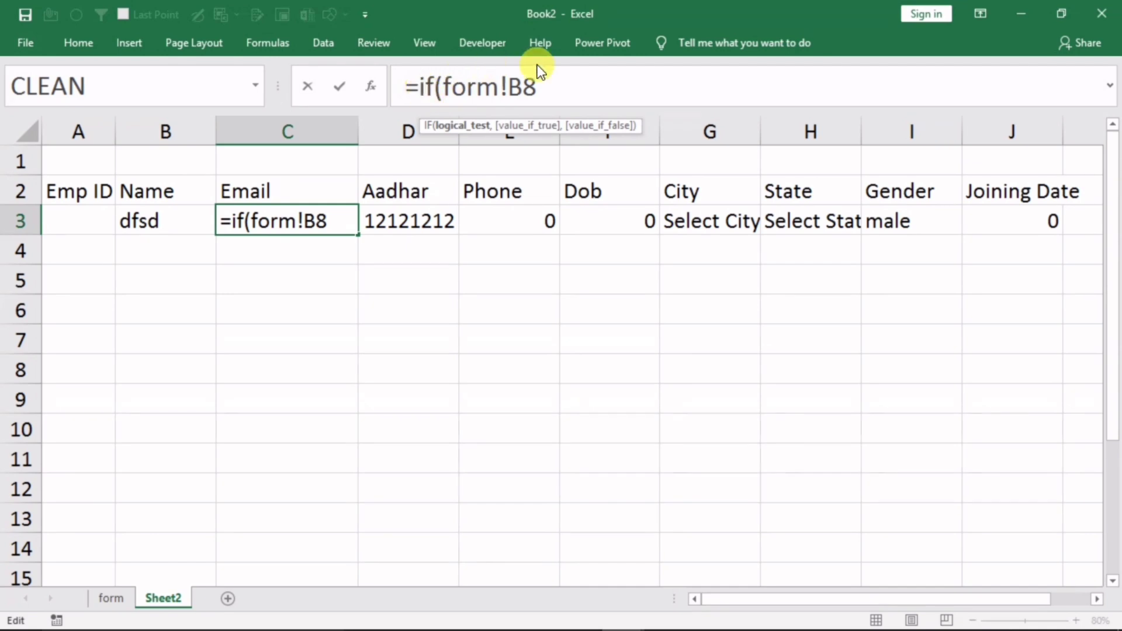
left_click(565, 86)
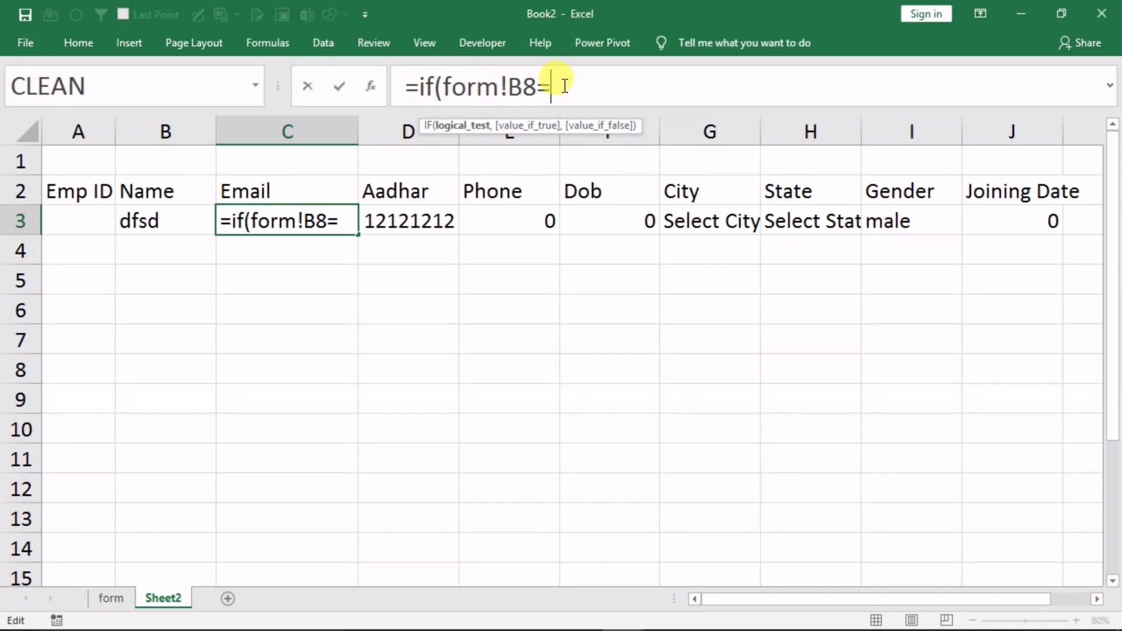
type("=0,")
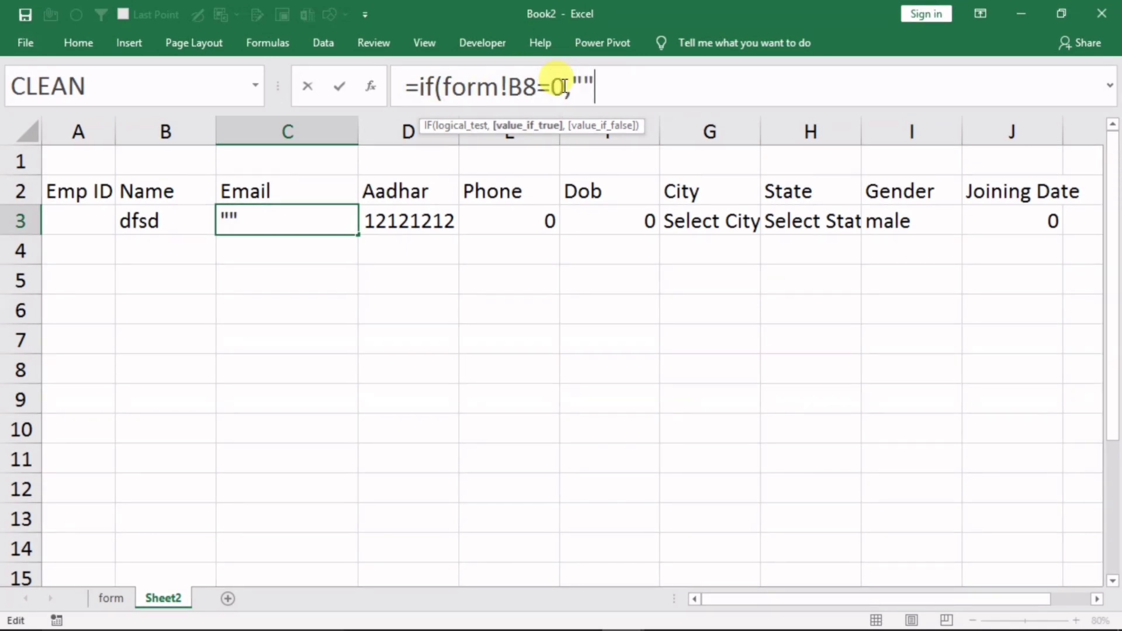
type("\"\",")
key("ctrl+v")
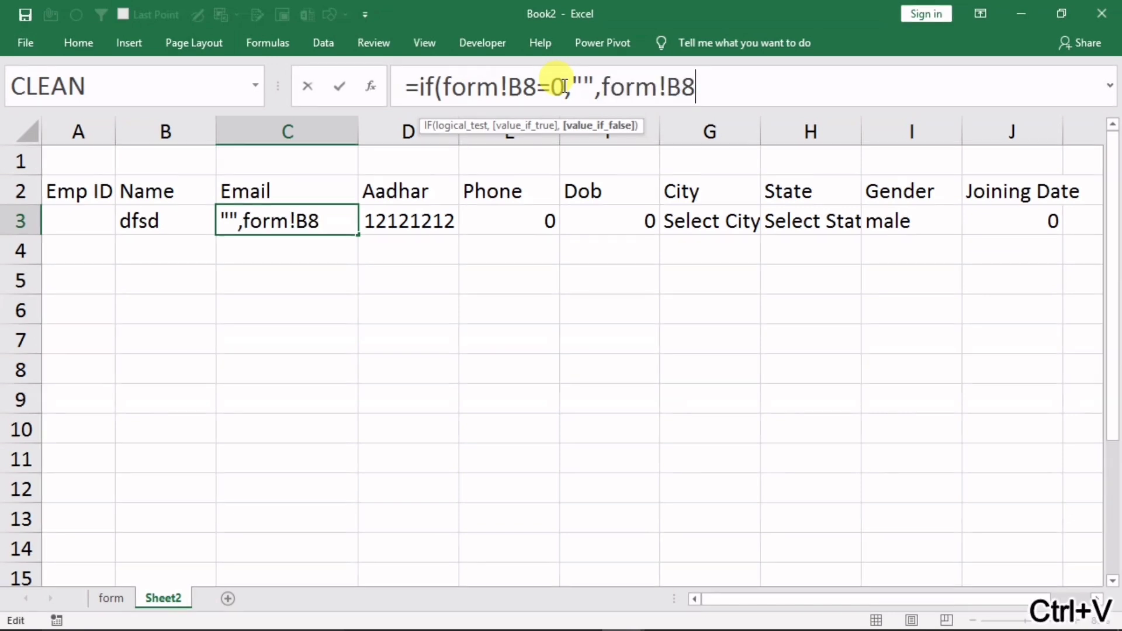
key("Return")
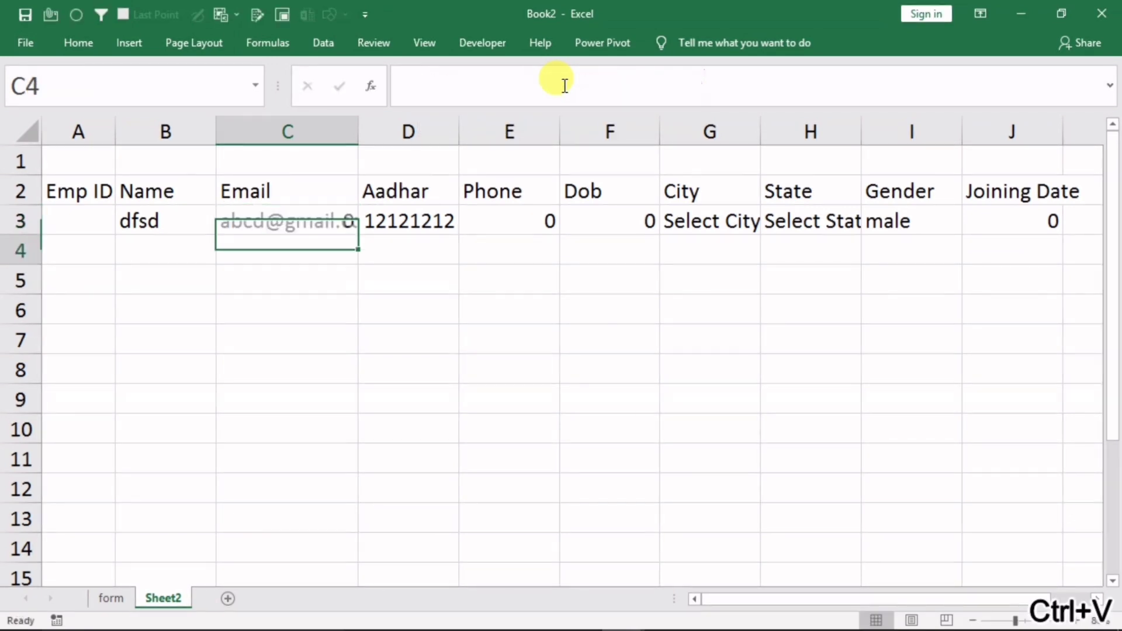
Wrap the Aadhar formula in D3 as =IF(form!H8=0,"",form!H8)
double_click(415, 222)
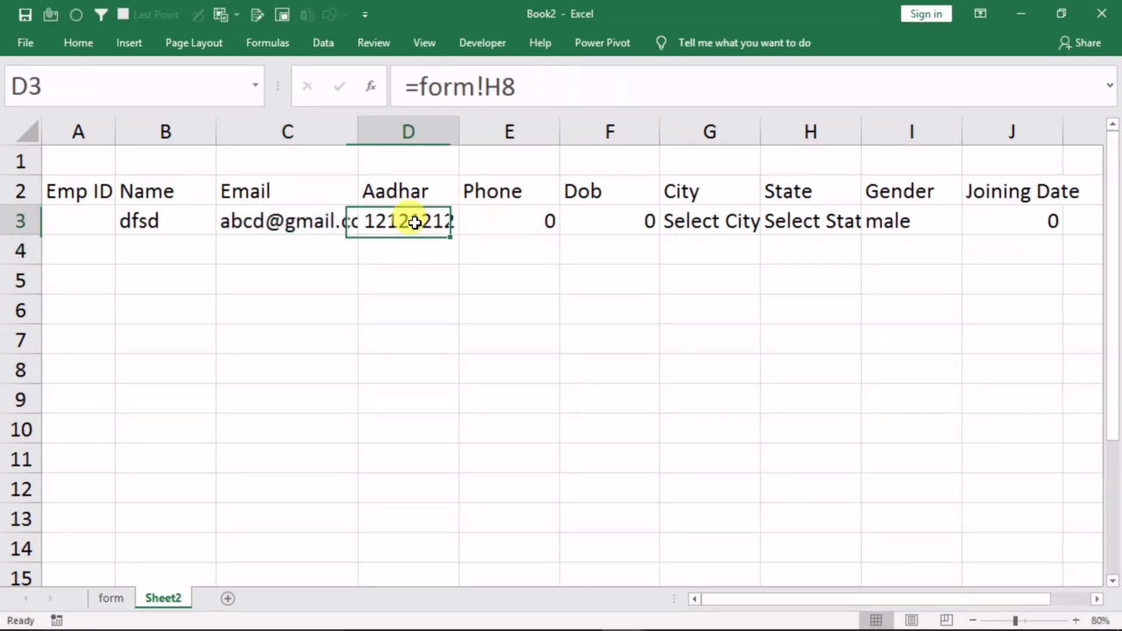
left_click_drag(517, 88, 419, 89)
key("ctrl+c")
left_click(417, 91)
type("if(")
left_click(548, 86)
type("=0,\"\",")
key("ctrl+v")
type(")")
Wrap the Phone formula in E3 with IF(form!H11=0,"",…) and the Dob formula in F3 likewise
left_click(509, 222)
type("if(form!H11")
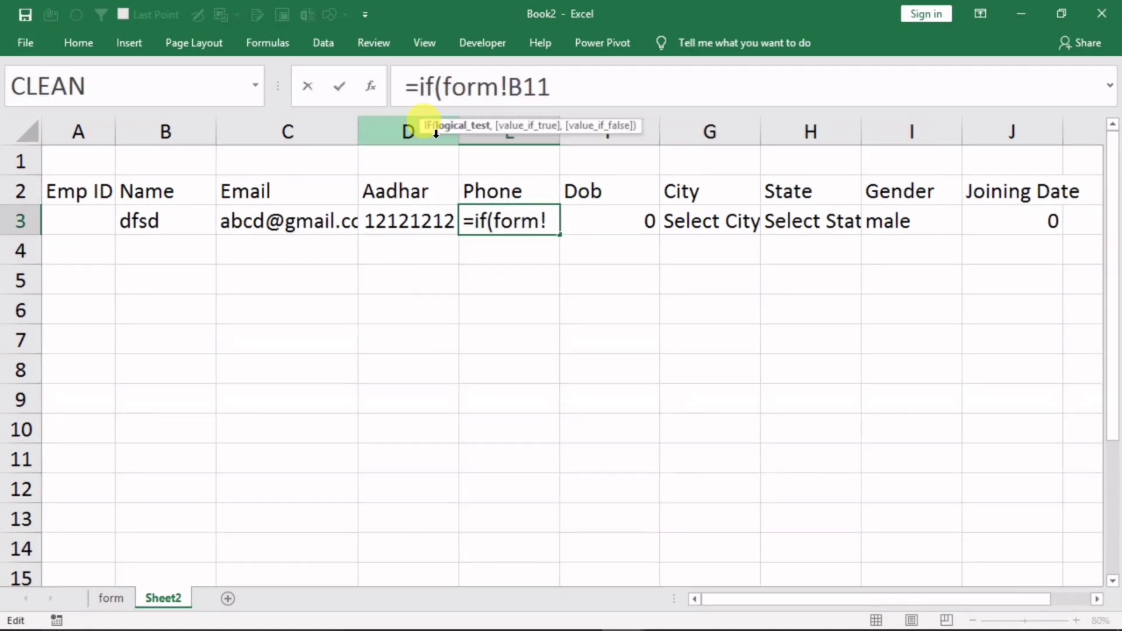
type("=0,\"\",")
key("ctrl+v")
left_click(614, 222)
type("if(form!H11=0,\"\",")
Wrap the City formula (form!B14) in G3 and the State formula in H3 in blank-if-zero IFs
left_click(699, 227)
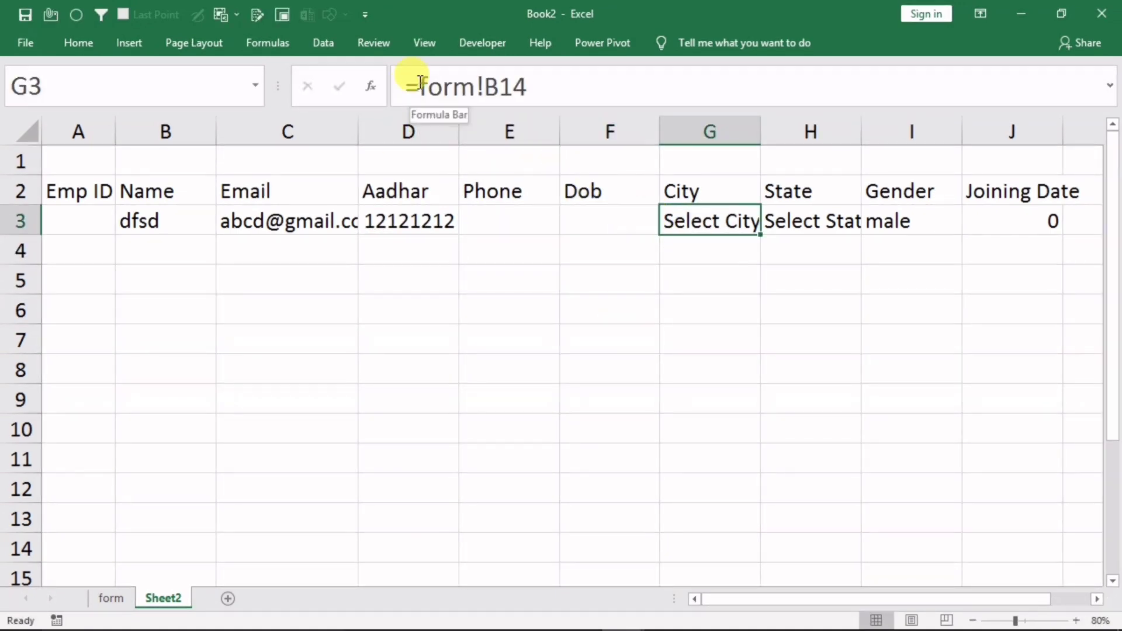
left_click_drag(420, 86, 527, 89)
key("ctrl+c")
left_click(420, 87)
type("if(")
left_click(555, 89)
type("=0,\"\",")
left_click(811, 222)
type("if(=0,\"\",")
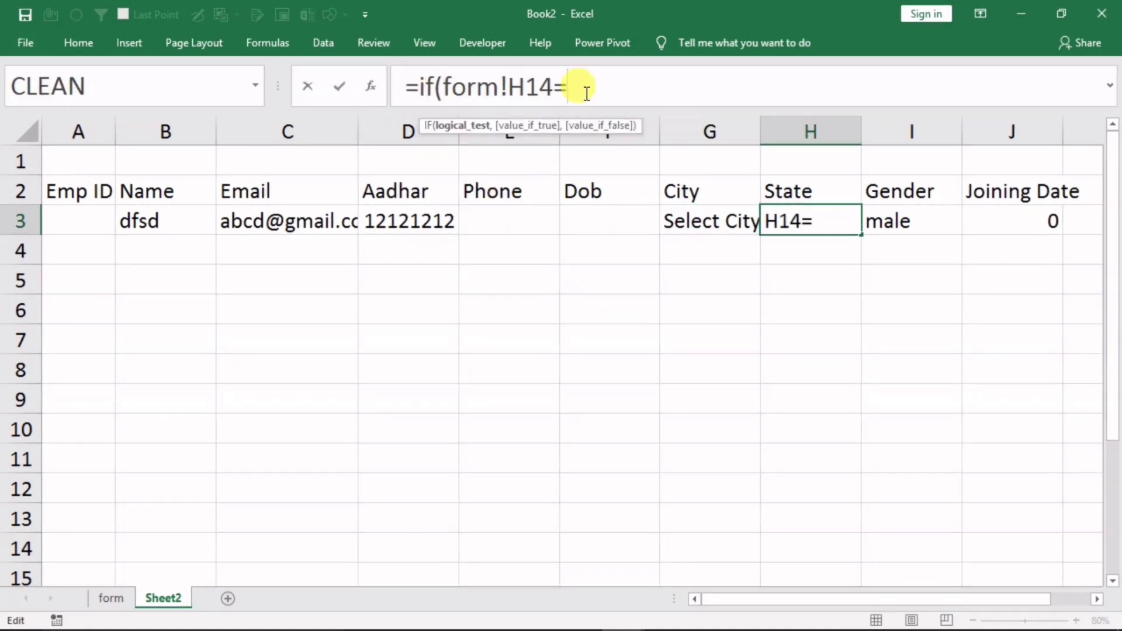
key("Return")
Wrap the Joining Date formula in J3 as =IF(form!B20=0,"",form!B20)
left_click(1010, 223)
left_click(418, 88)
type("if(")
left_click(580, 89)
type("=0,\"\",")
key("ctrl+v")
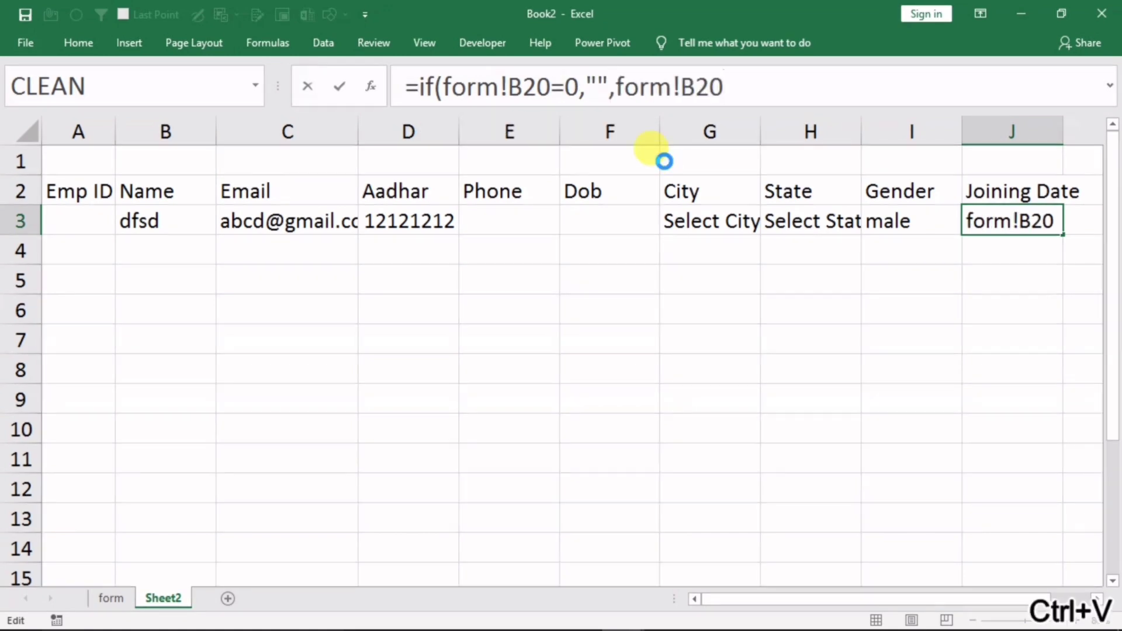
key("Return")
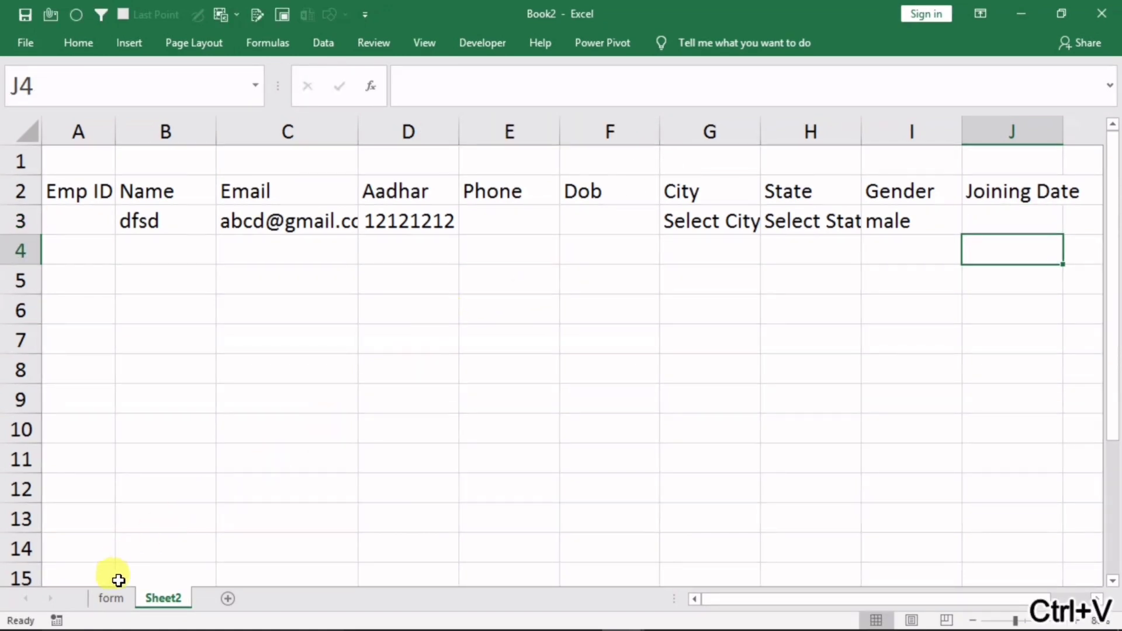
Clear the form's Email (B8), Name (H5) and Aadhar (H8) fields, then check Sheet2
left_click(112, 599)
left_click(248, 278)
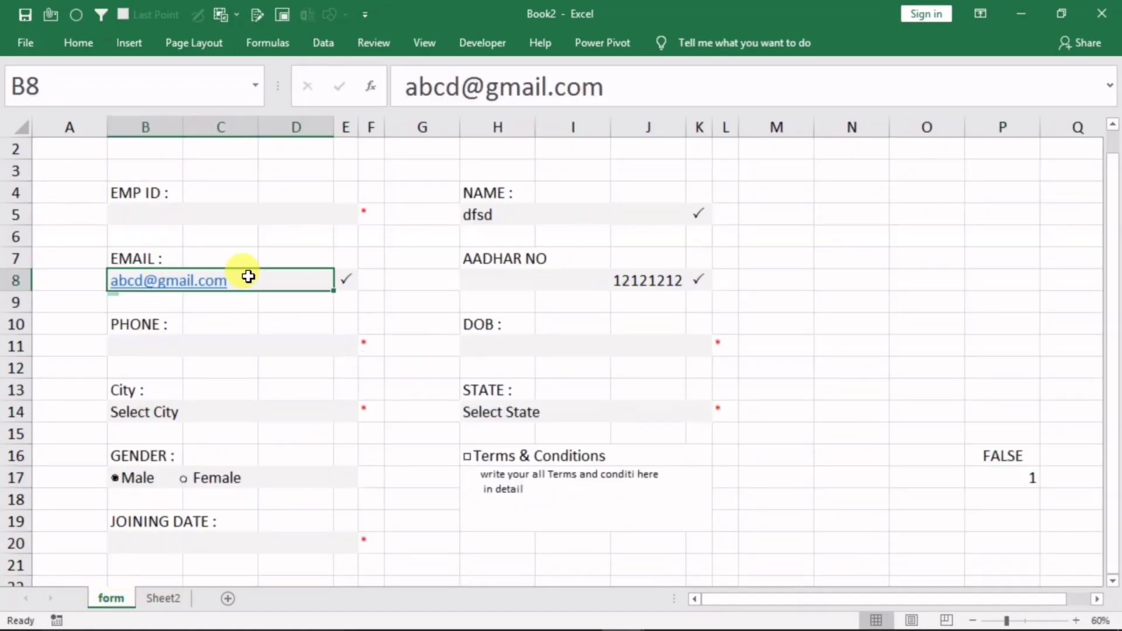
key("Delete")
left_click(549, 218)
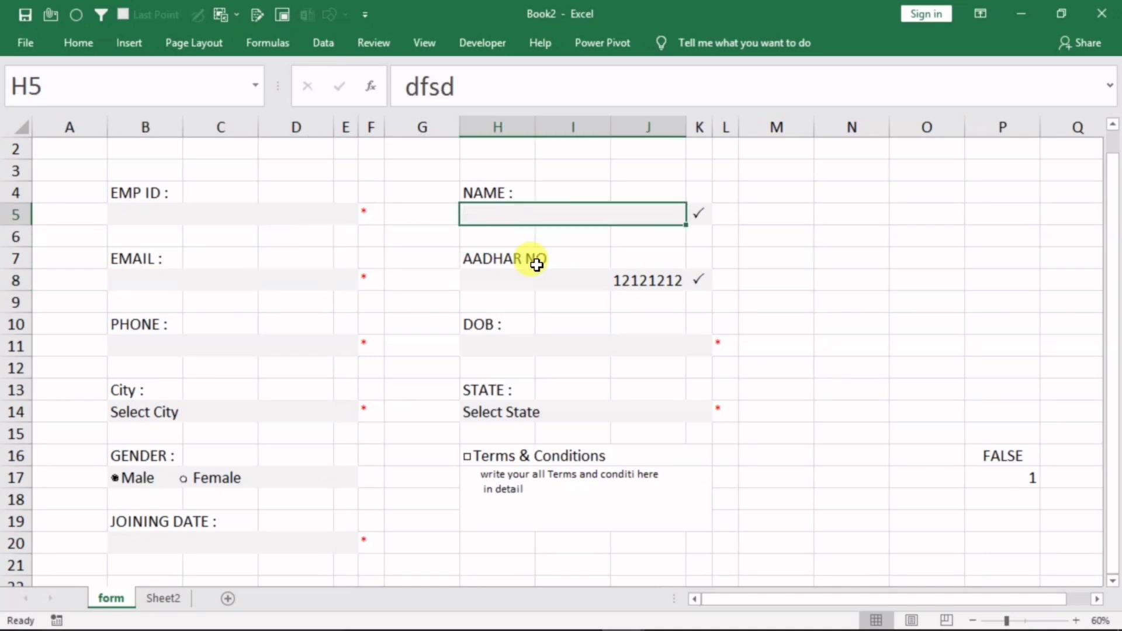
key("Delete")
left_click(533, 271)
key("Delete")
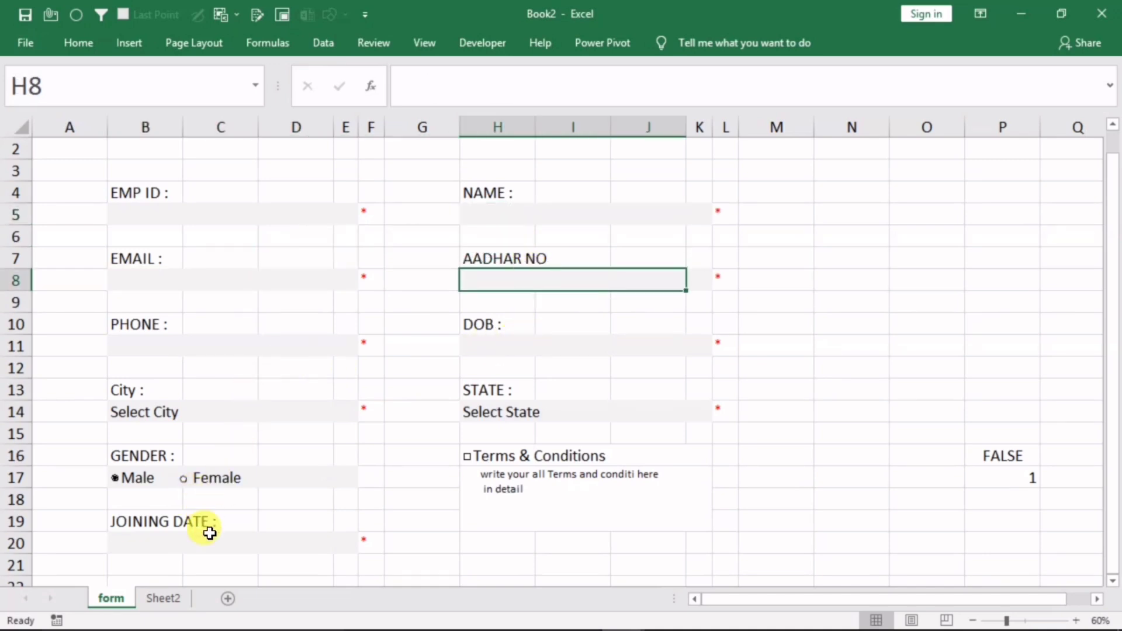
left_click(161, 599)
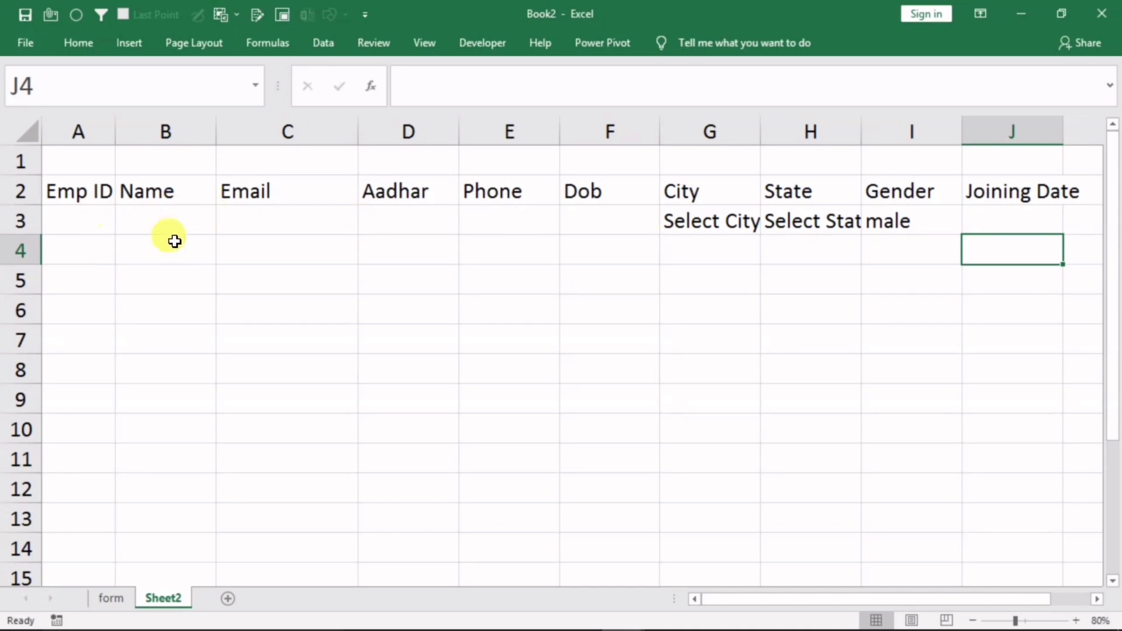
Clear the City (B14) and State (H14) fields and recheck Sheet2's row 3
left_click(111, 599)
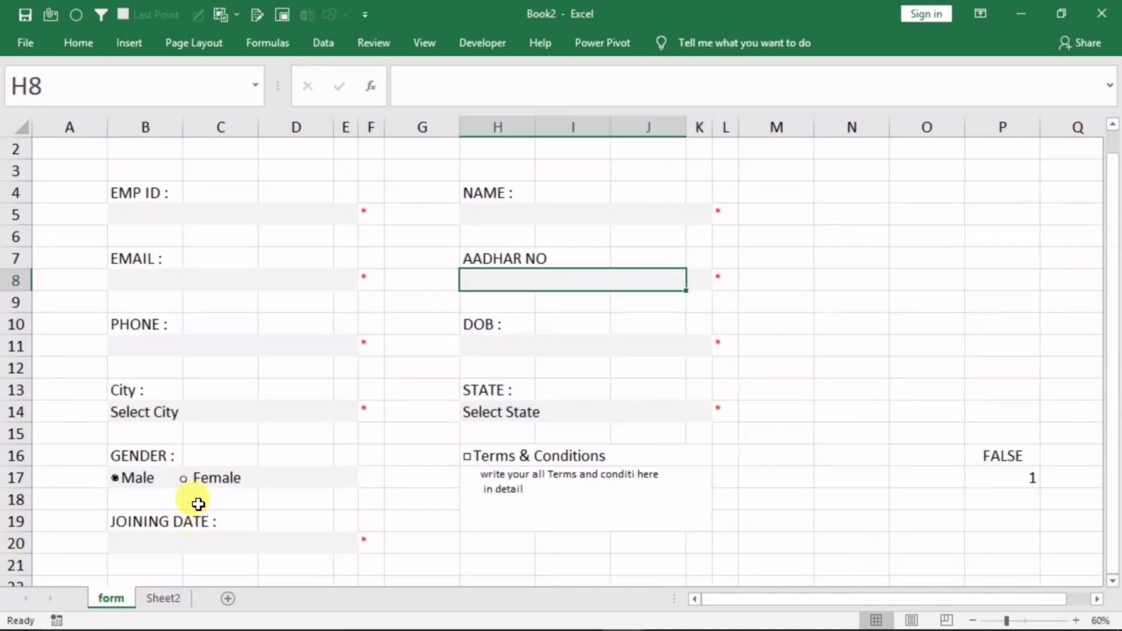
left_click(202, 416)
key("Delete")
left_click(546, 413)
key("Delete")
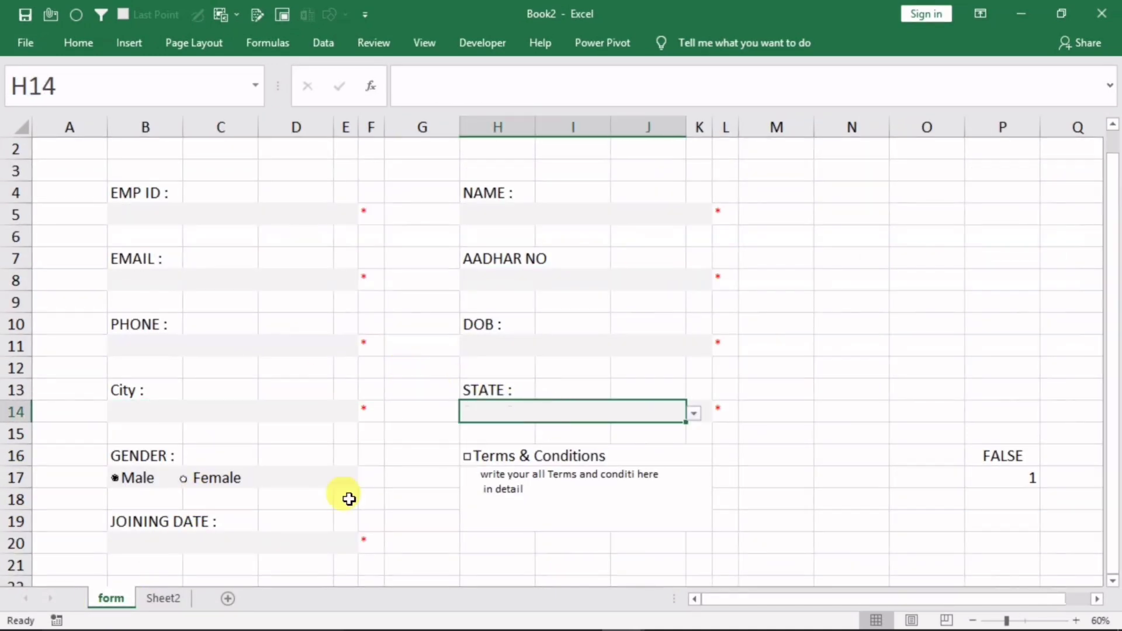
left_click(164, 598)
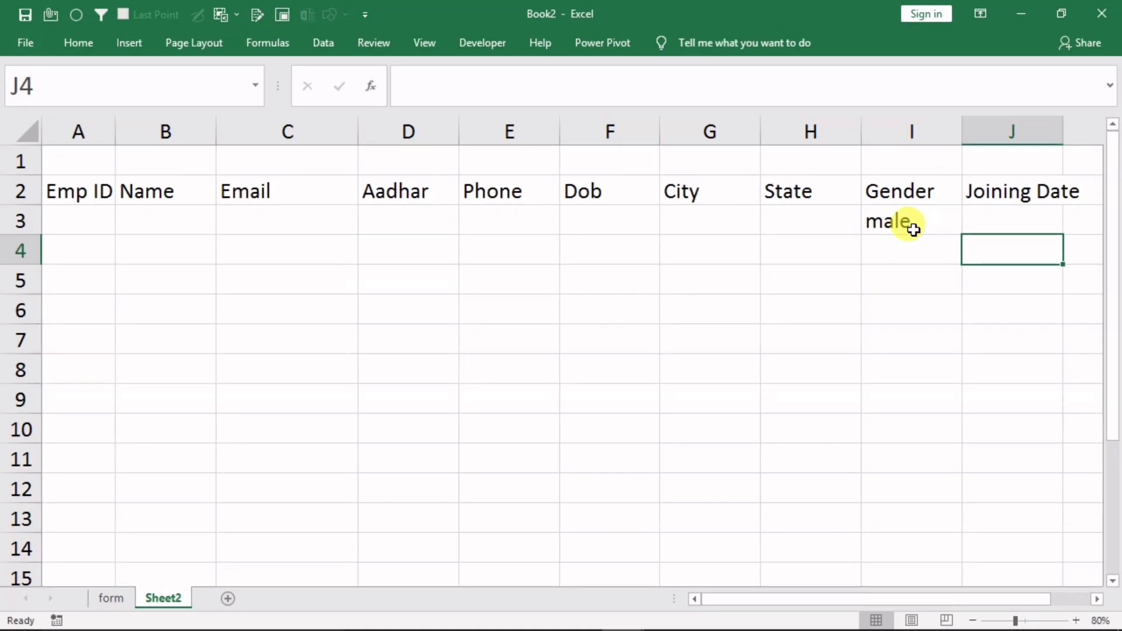
Enter =COUNTBLANK(A3:J3) in Sheet2 cell C7
left_click(272, 336)
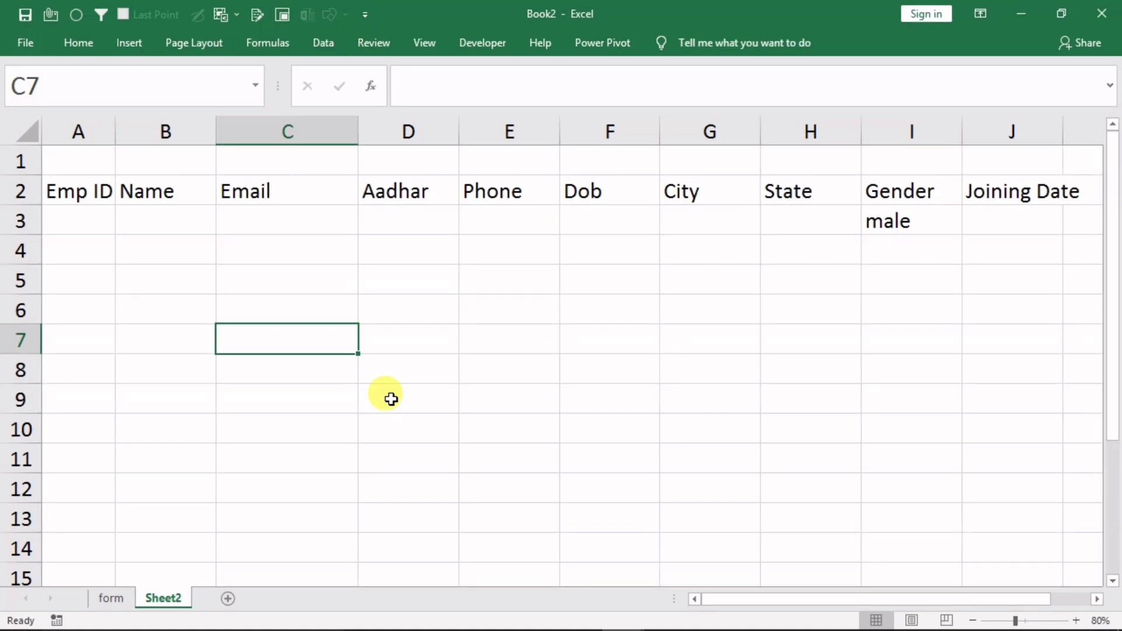
type("=coun")
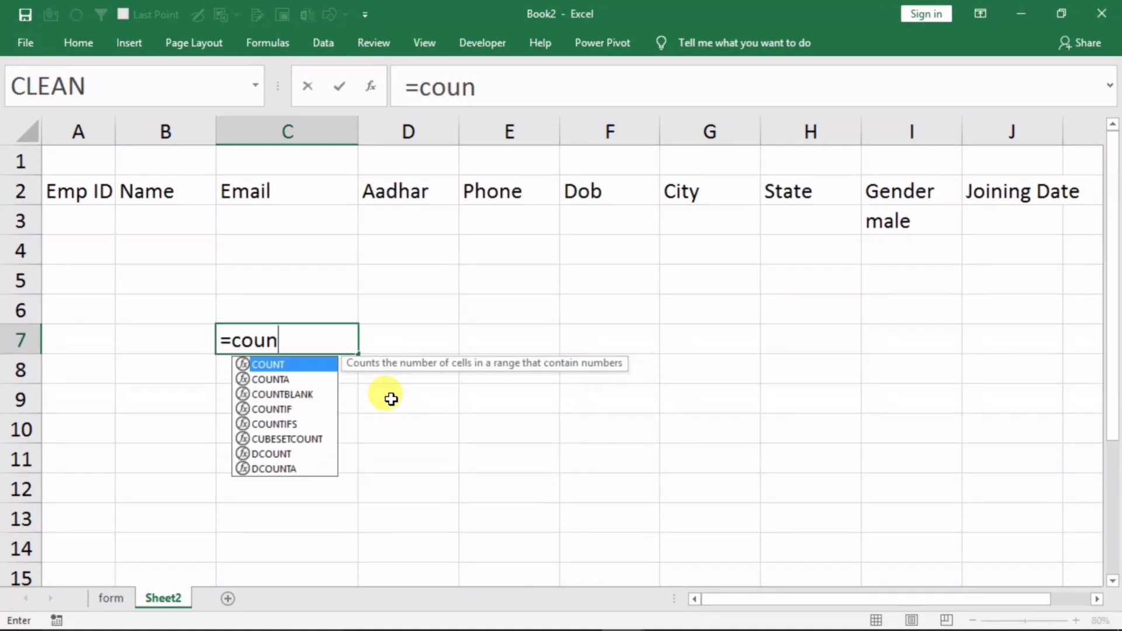
type("tb")
key("Tab")
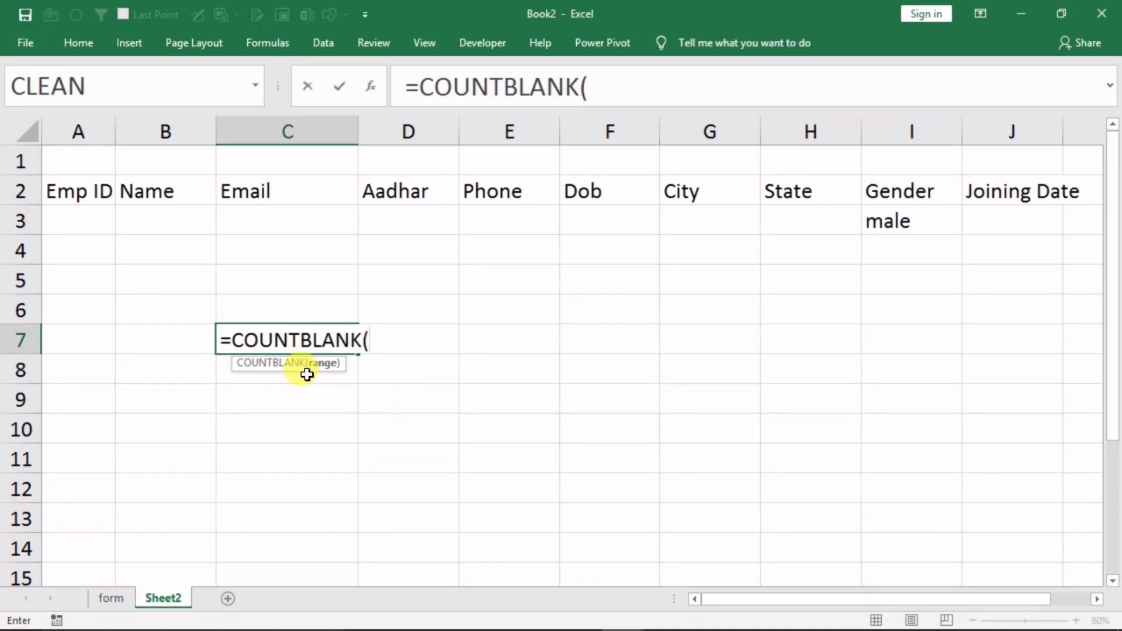
left_click(61, 219)
left_click_drag(216, 225, 1000, 221)
key("Return")
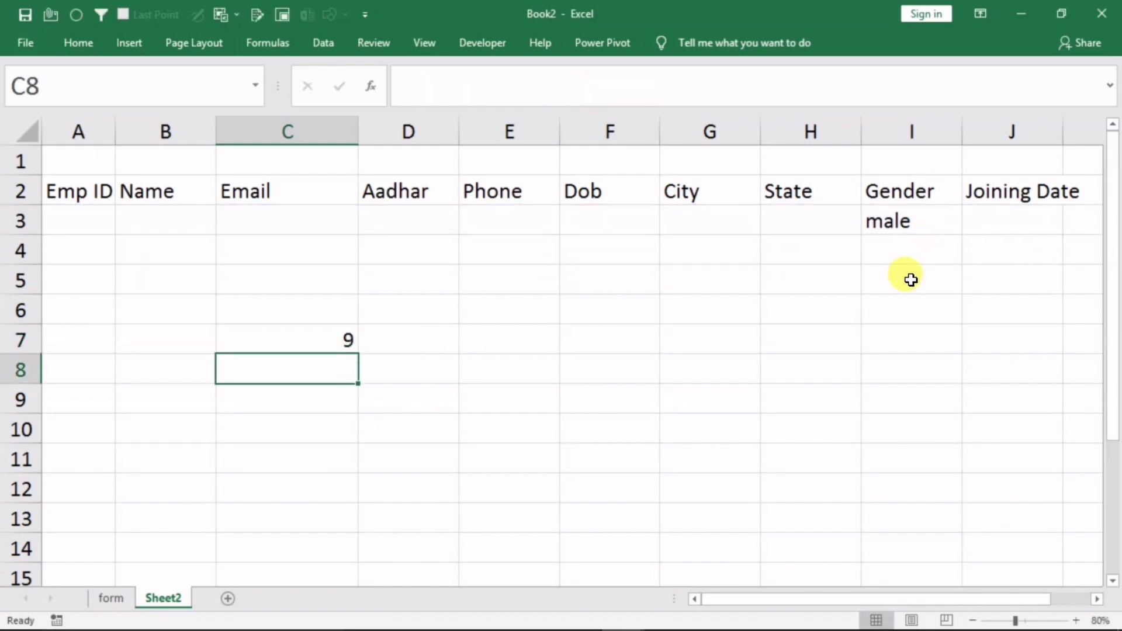
Review C7's formula and the A3:J3 range, then return to the form sheet
left_click(339, 339)
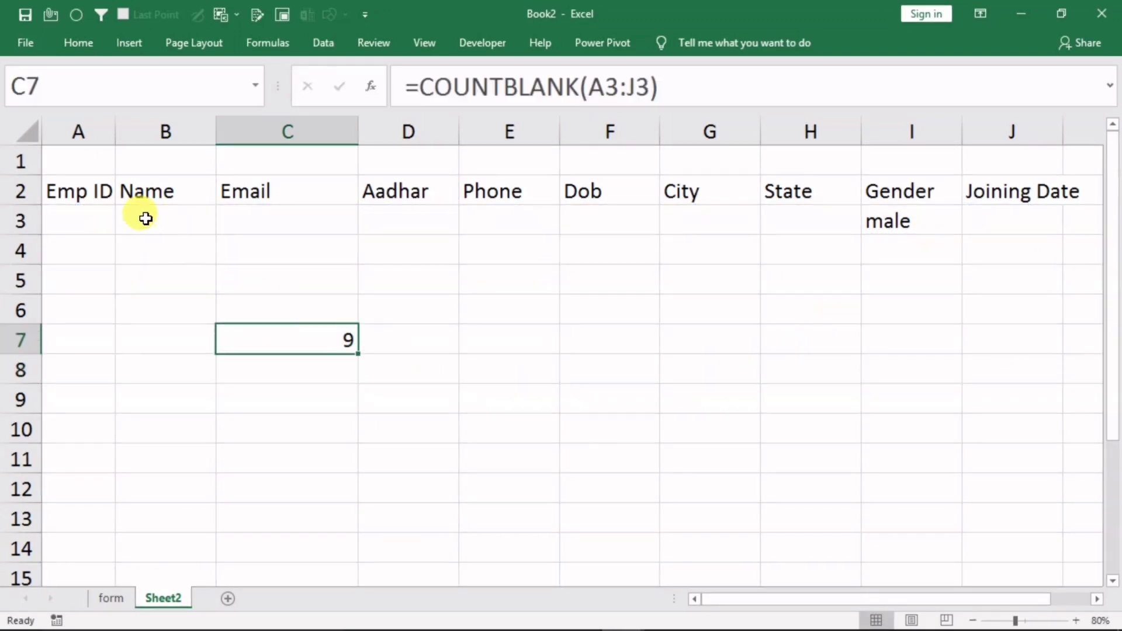
left_click(71, 215)
left_click_drag(172, 217, 1046, 221)
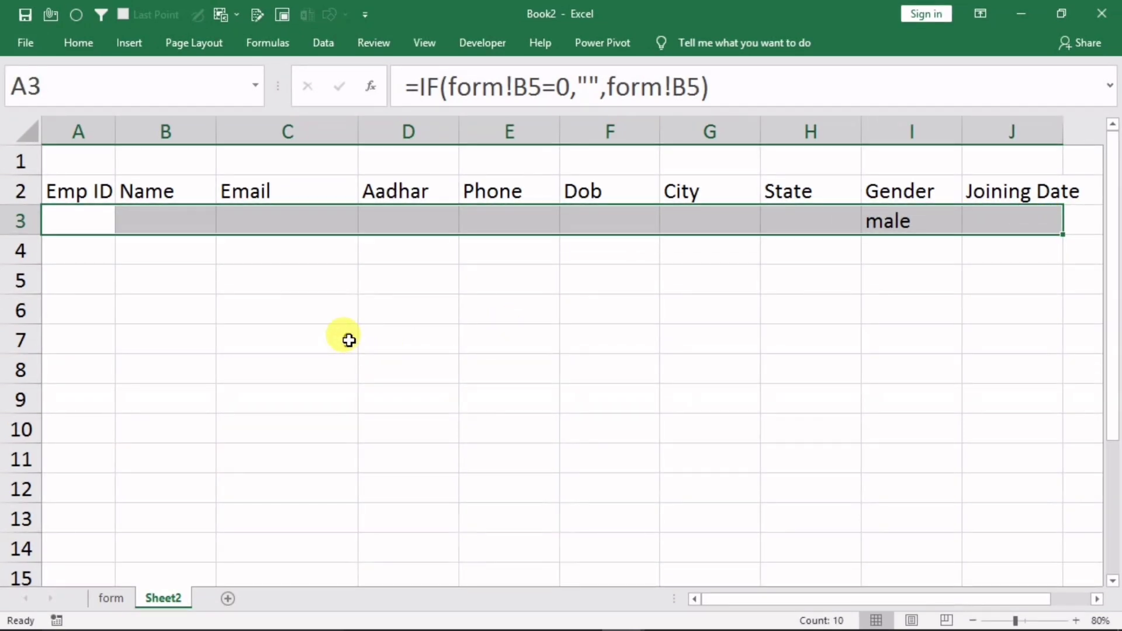
left_click(115, 597)
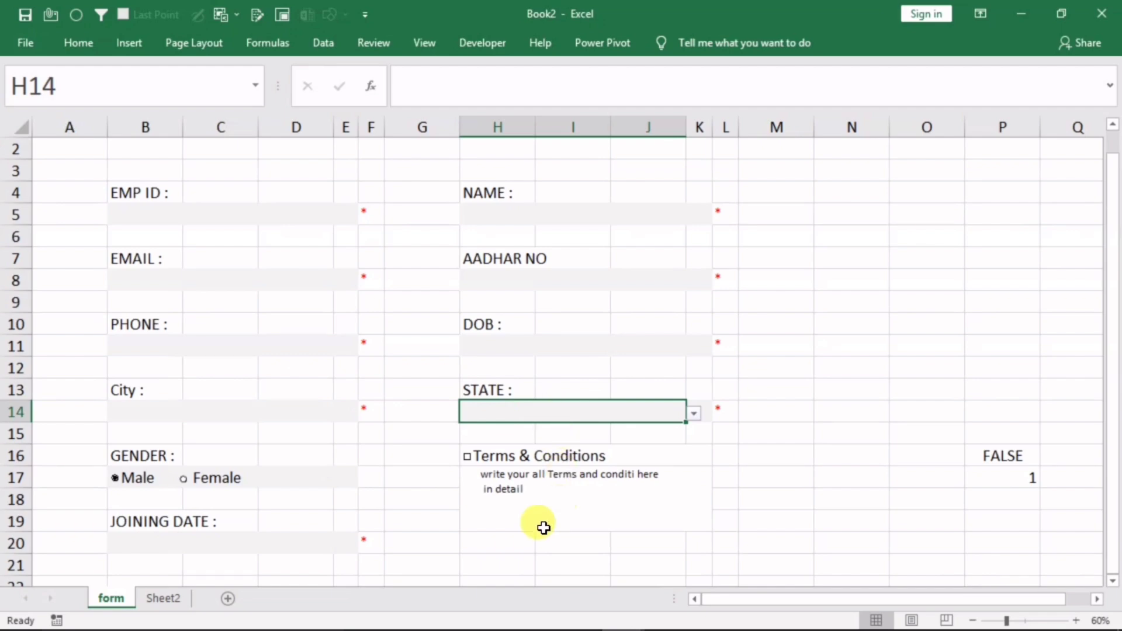
Copy Sheet2's A2:J2 headers into row 2 of a new sheet named Database
left_click(163, 598)
left_click(261, 343)
left_click_drag(78, 188, 1038, 186)
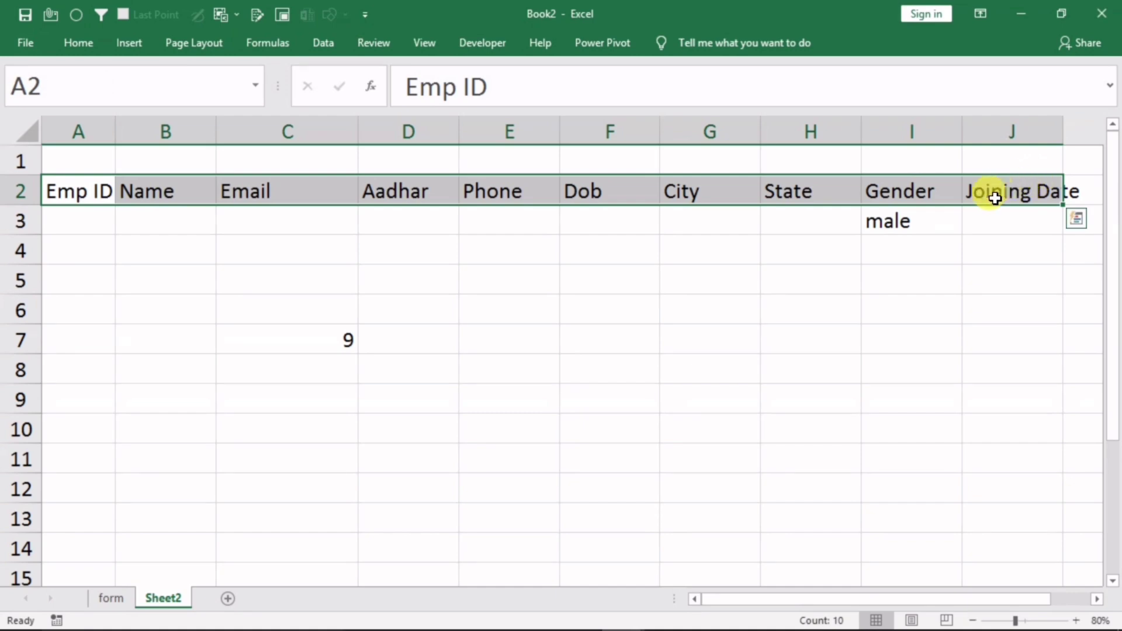
key("ctrl+c")
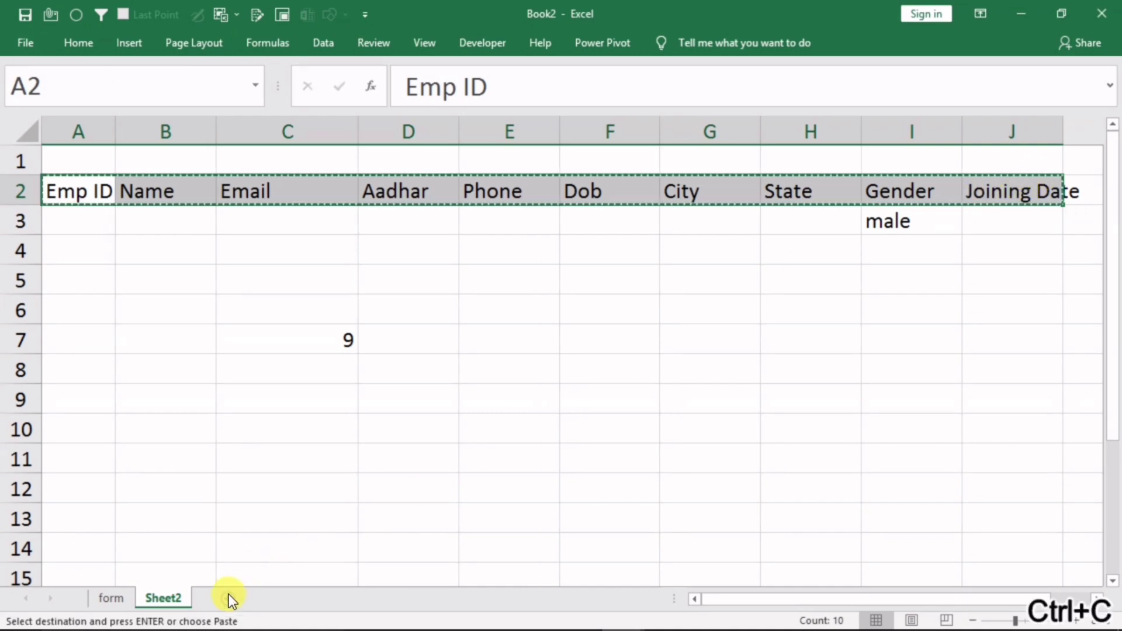
left_click(229, 593)
double_click(219, 598)
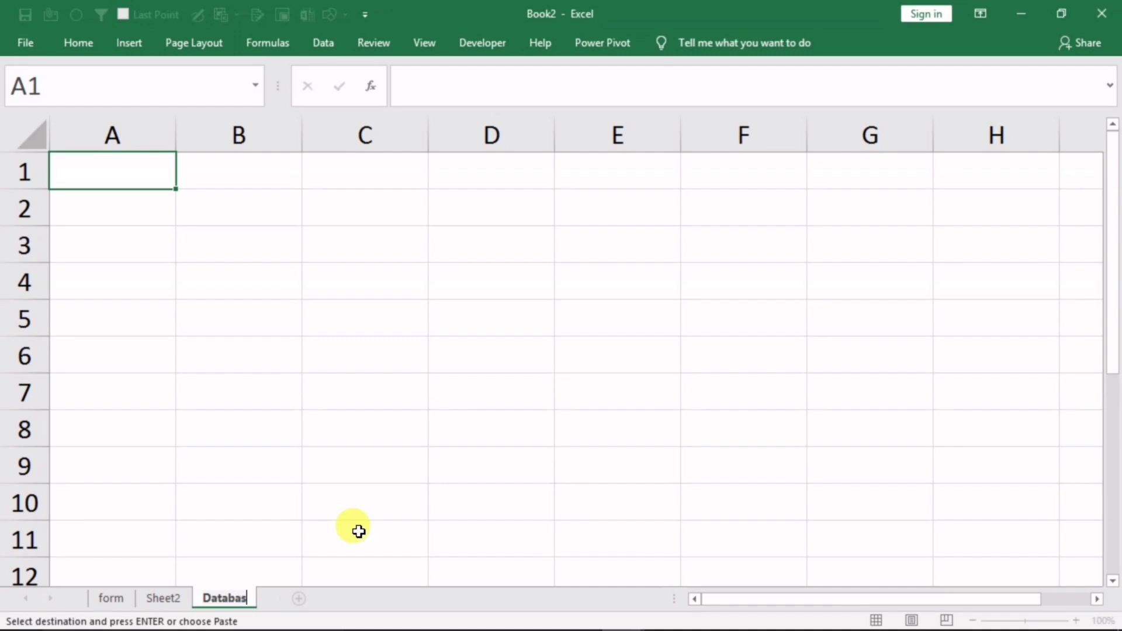
left_click(114, 215)
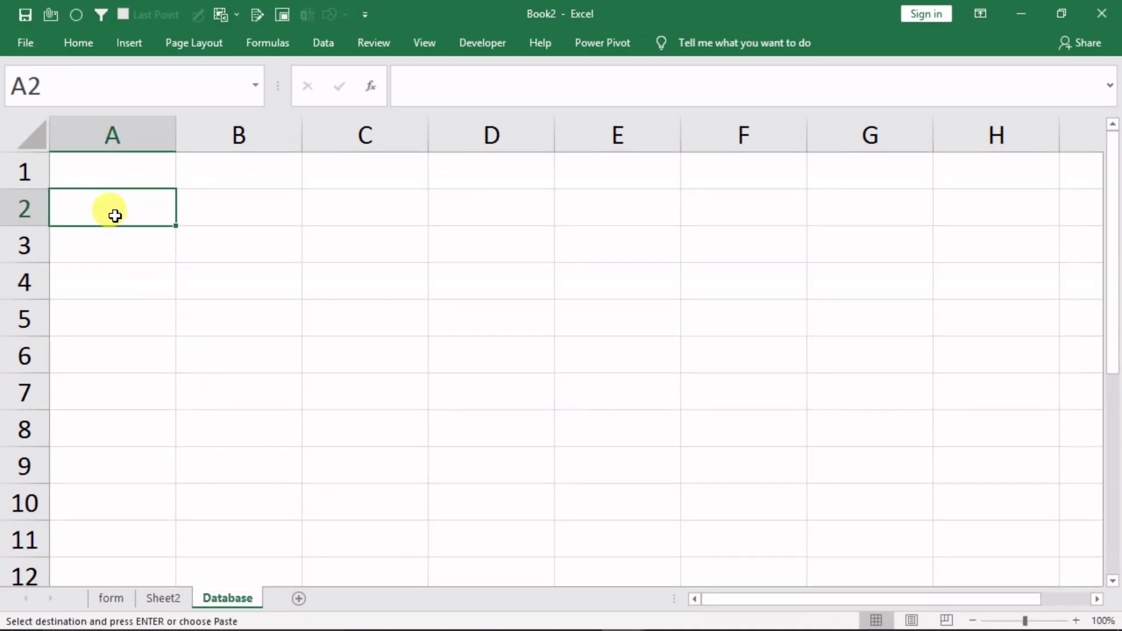
key("ctrl+v")
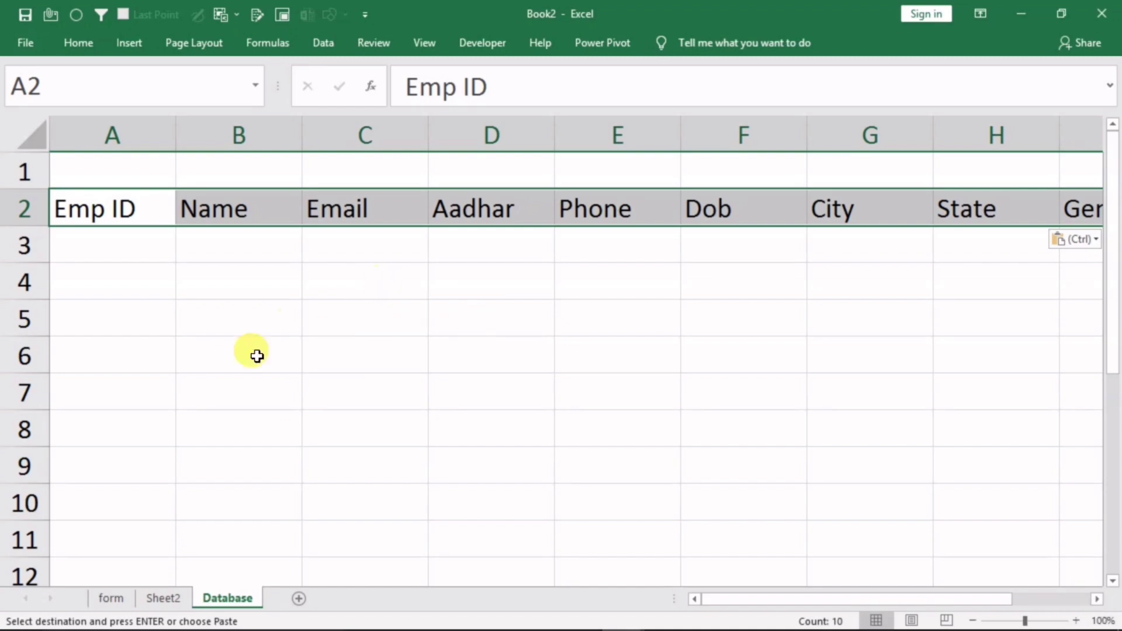
Delete the COUNTBLANK result 9 from Sheet2 cell C7 and go back to the form
key("ctrl+Page_Up")
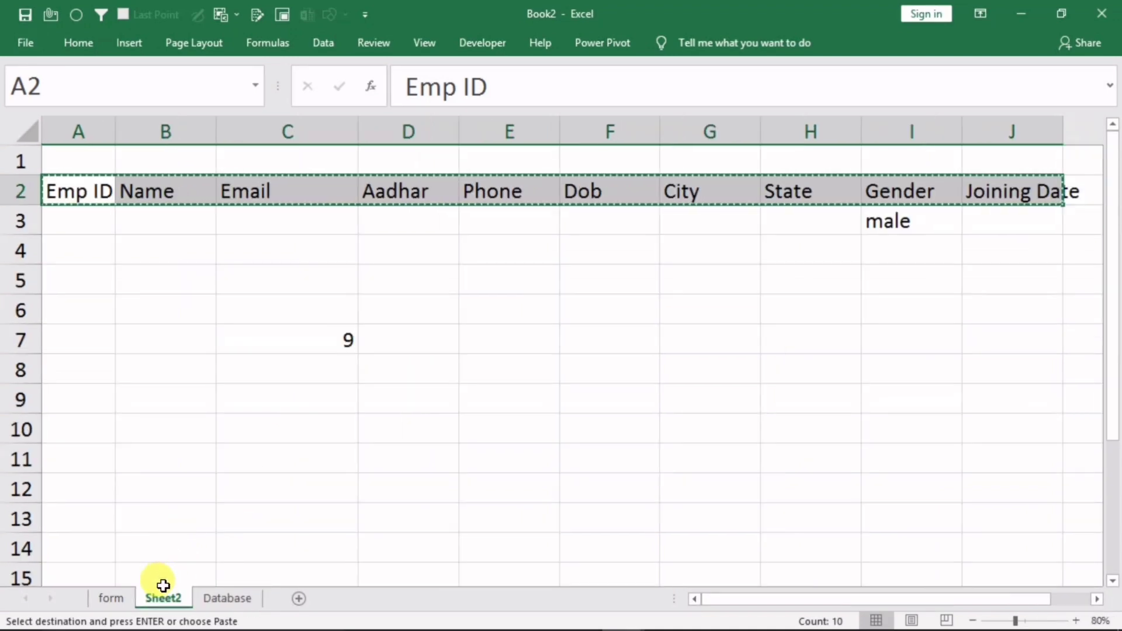
left_click(314, 339)
key("Delete")
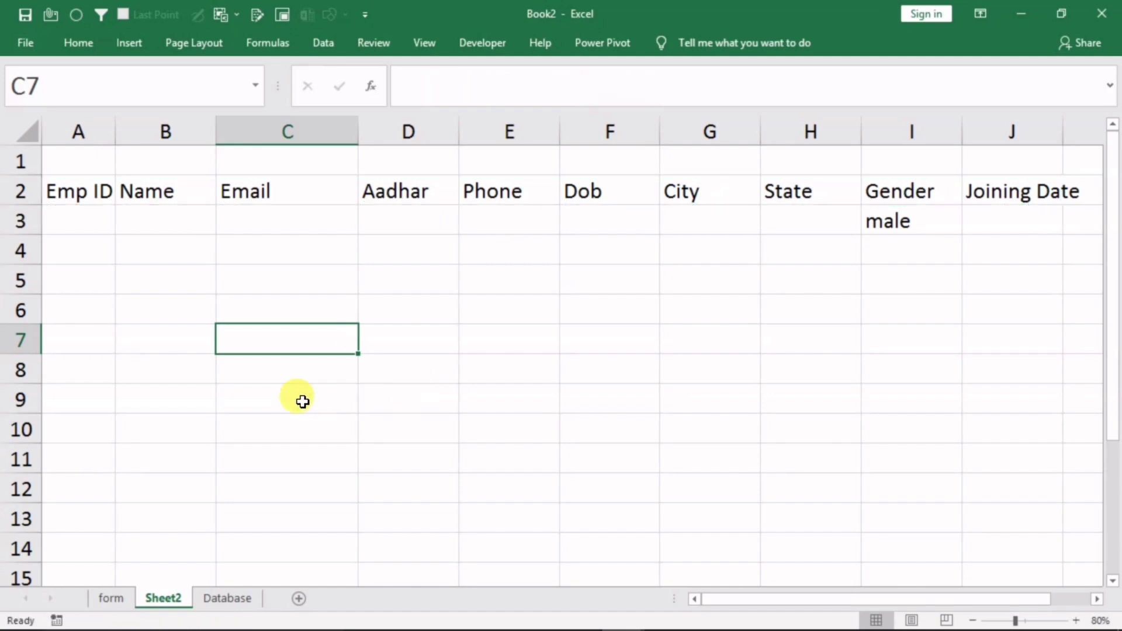
left_click(114, 598)
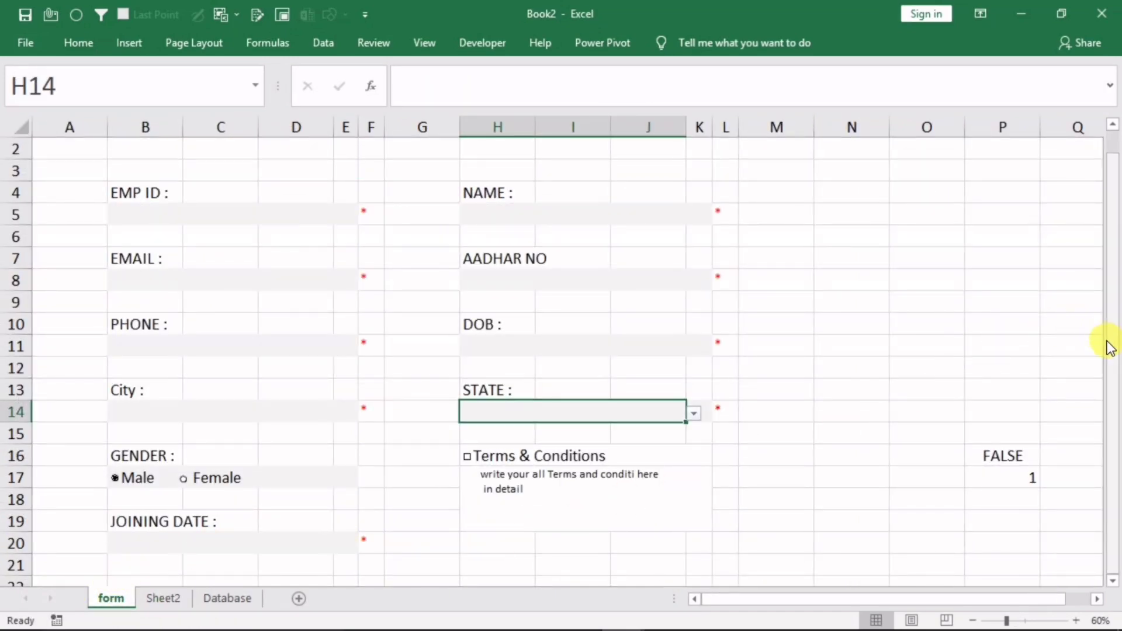
Enter the label Clear in cell B27 below the form
left_click(791, 537)
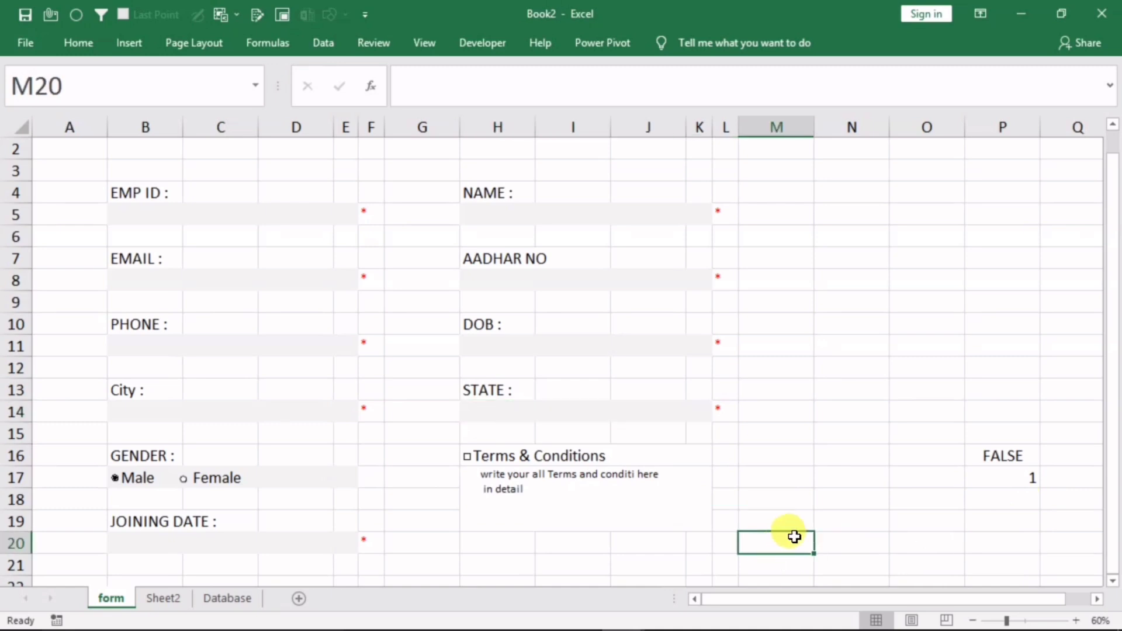
key("Down")
key("Down")
key("Down")
key("Down")
key("Down")
key("Down")
key("Down")
key("Down")
key("Down")
key("Down")
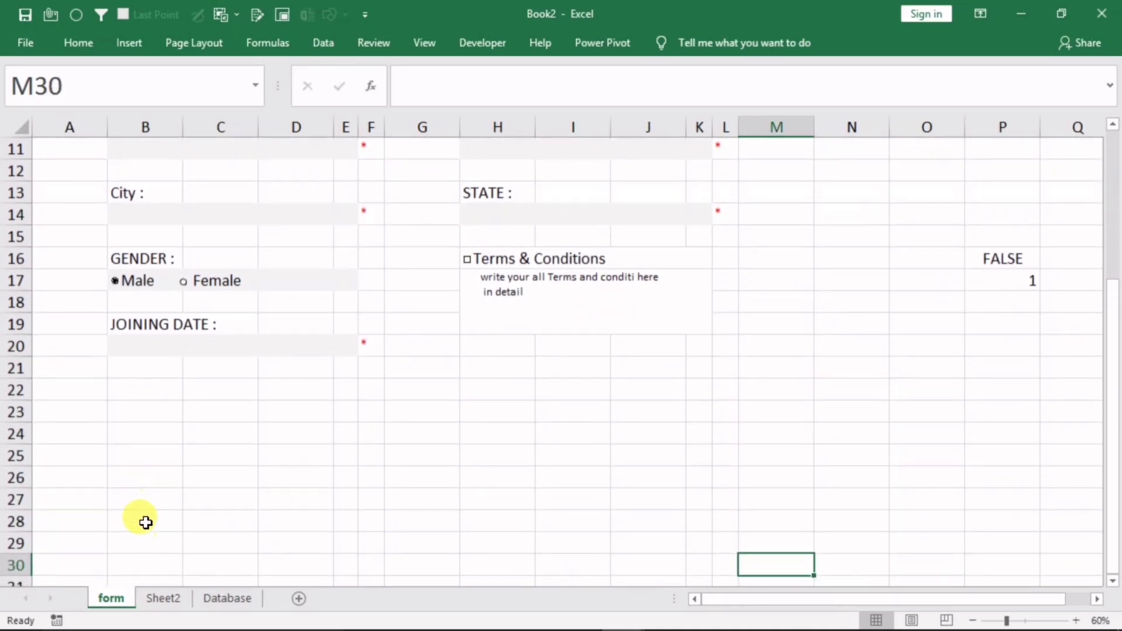
left_click(139, 497)
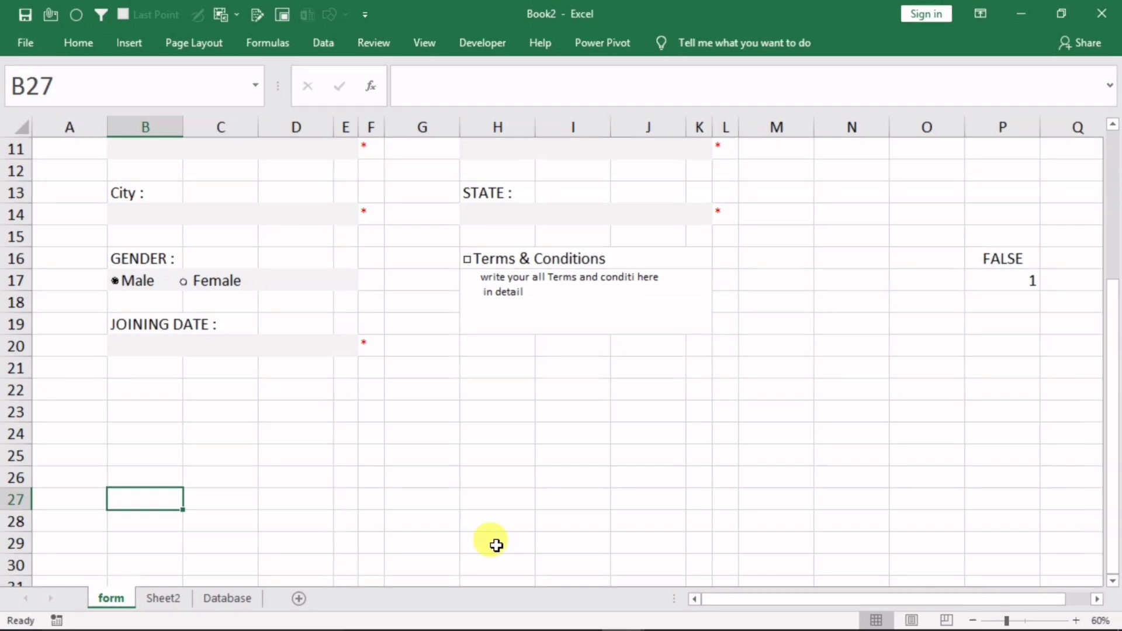
type("Clear")
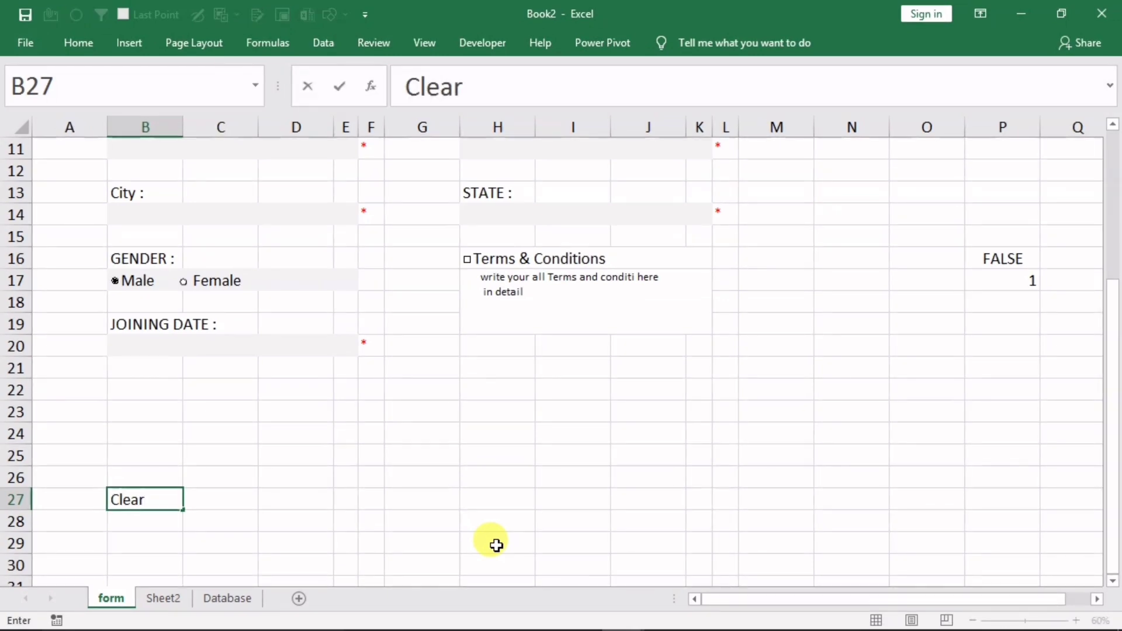
left_click(496, 545)
left_click(113, 498)
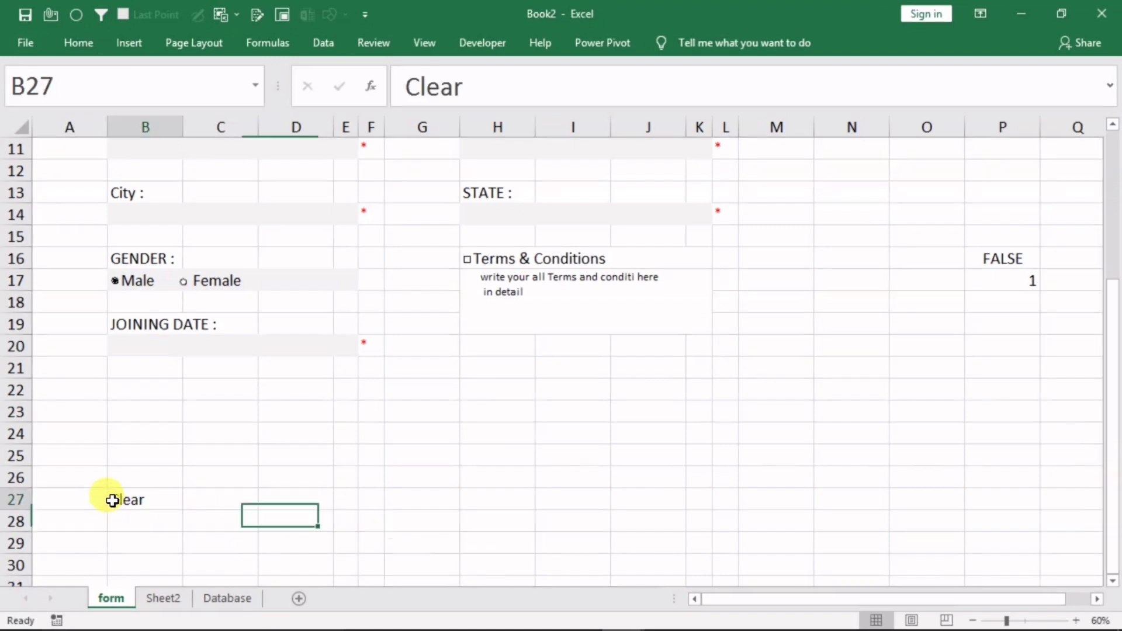
Give B27 dark green fill with bold white text, then copy it
left_click(77, 43)
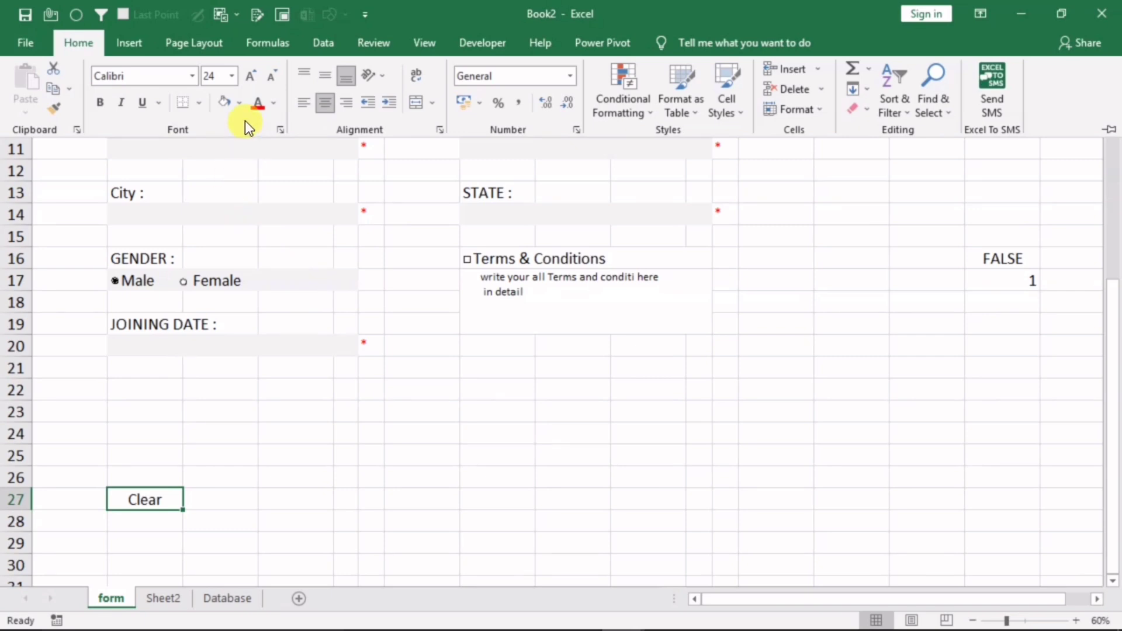
left_click(243, 104)
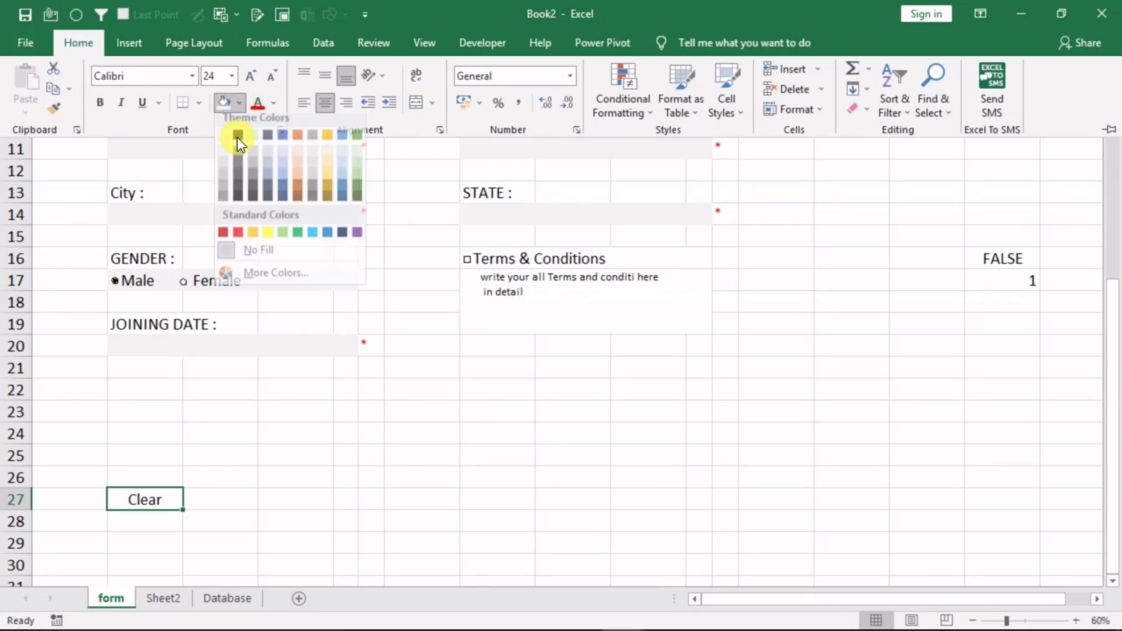
left_click(360, 195)
left_click(276, 107)
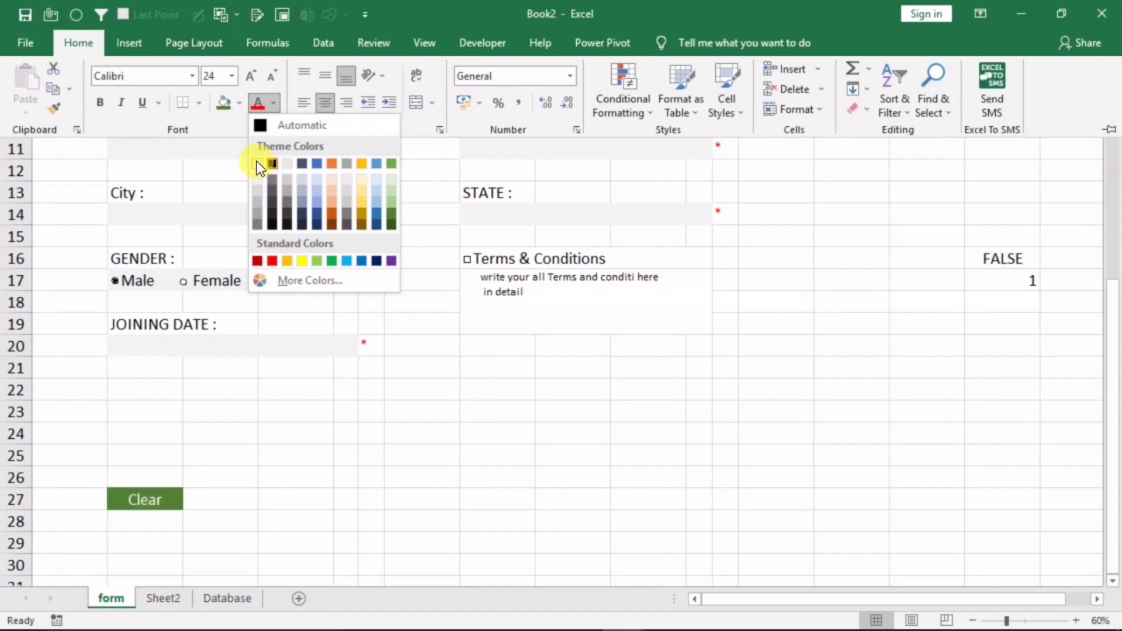
left_click(261, 162)
left_click(104, 104)
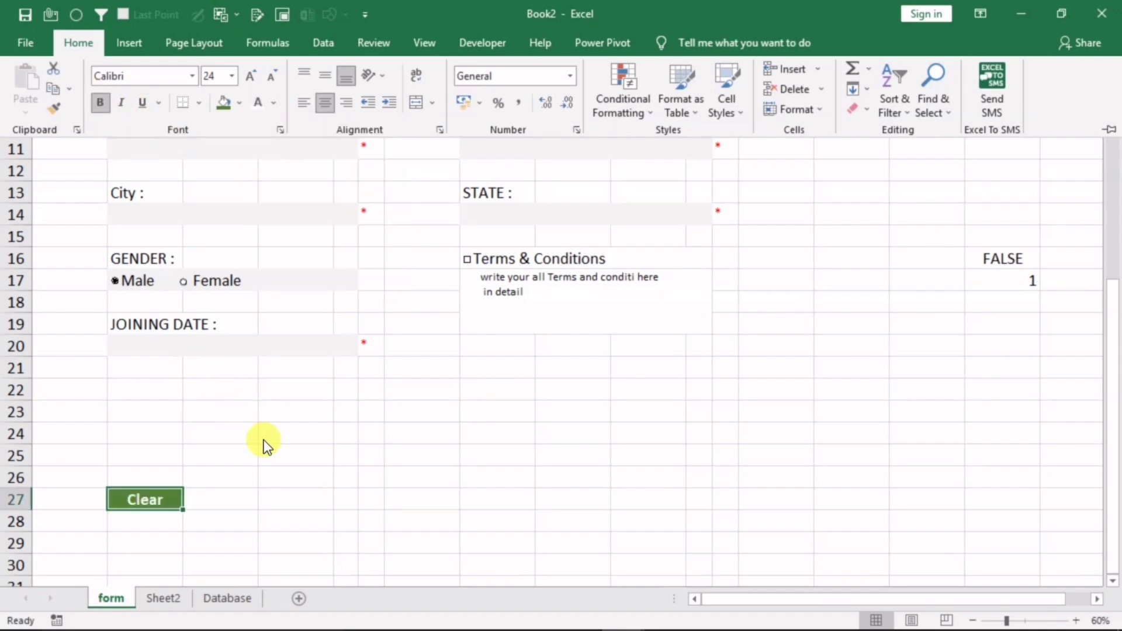
left_click(178, 526)
left_click(140, 505)
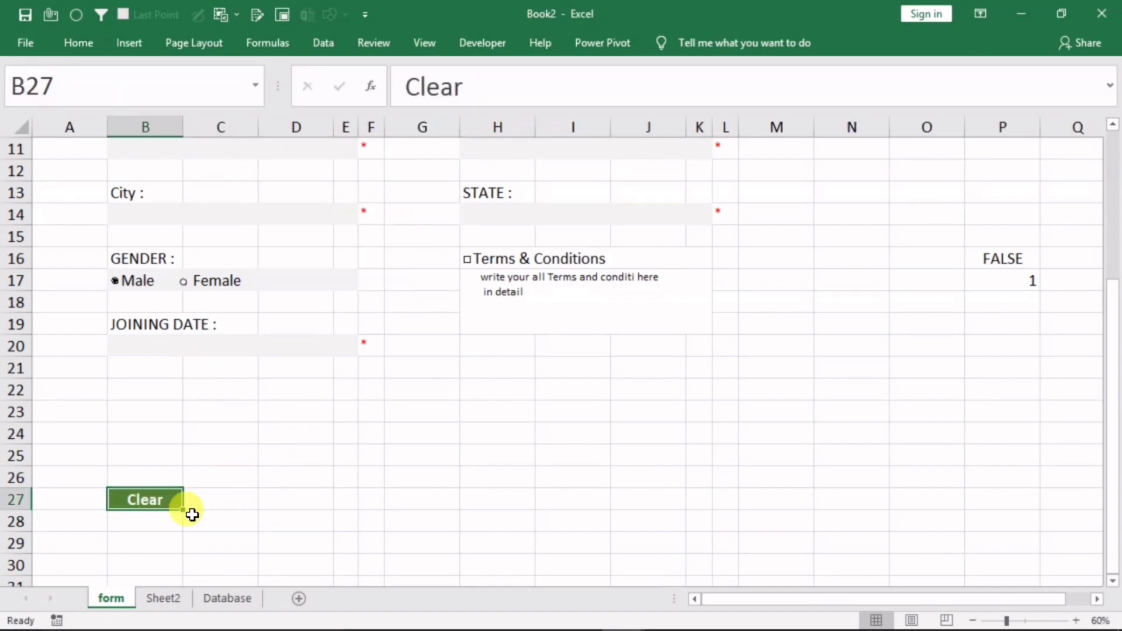
key("ctrl+c")
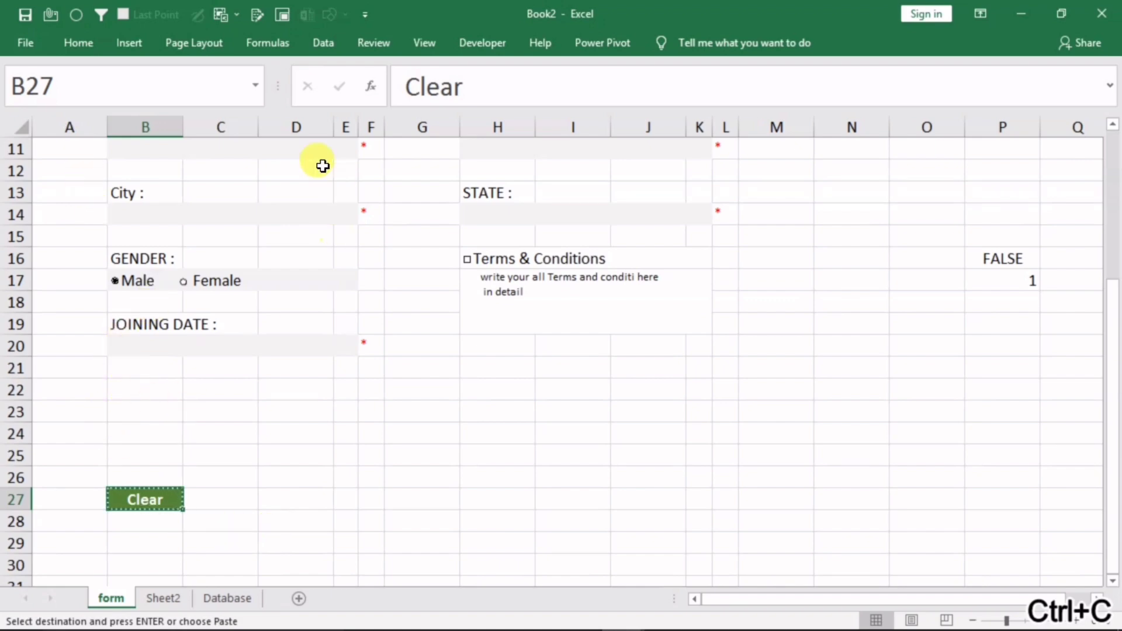
Paste the Clear cell as a linked picture and move it up to row 22 below Joining Date
left_click(83, 45)
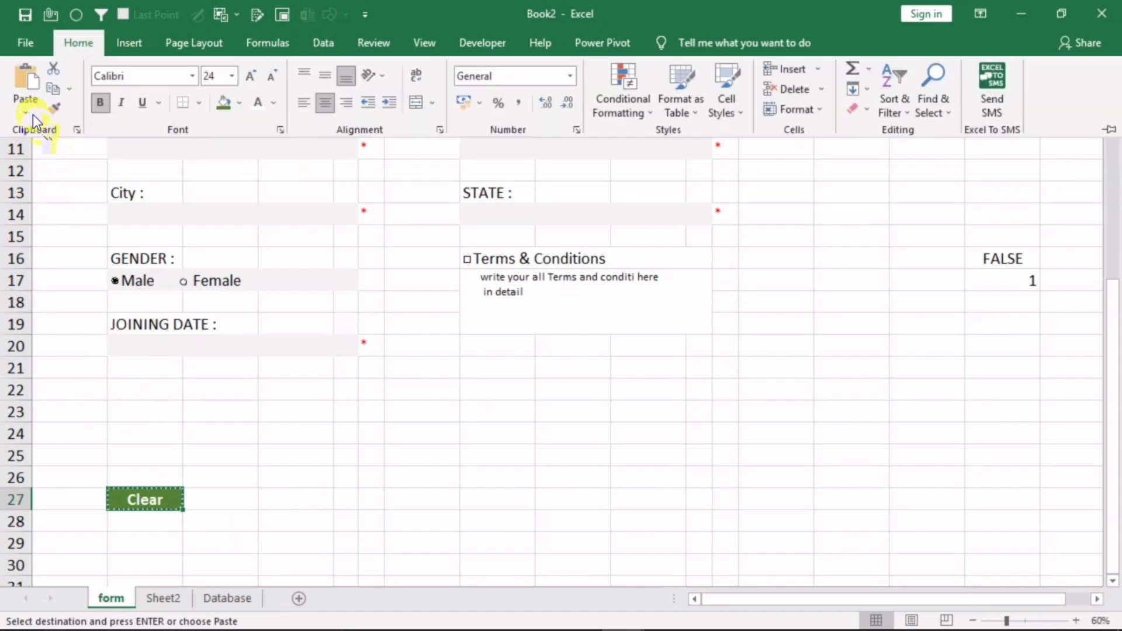
left_click(30, 110)
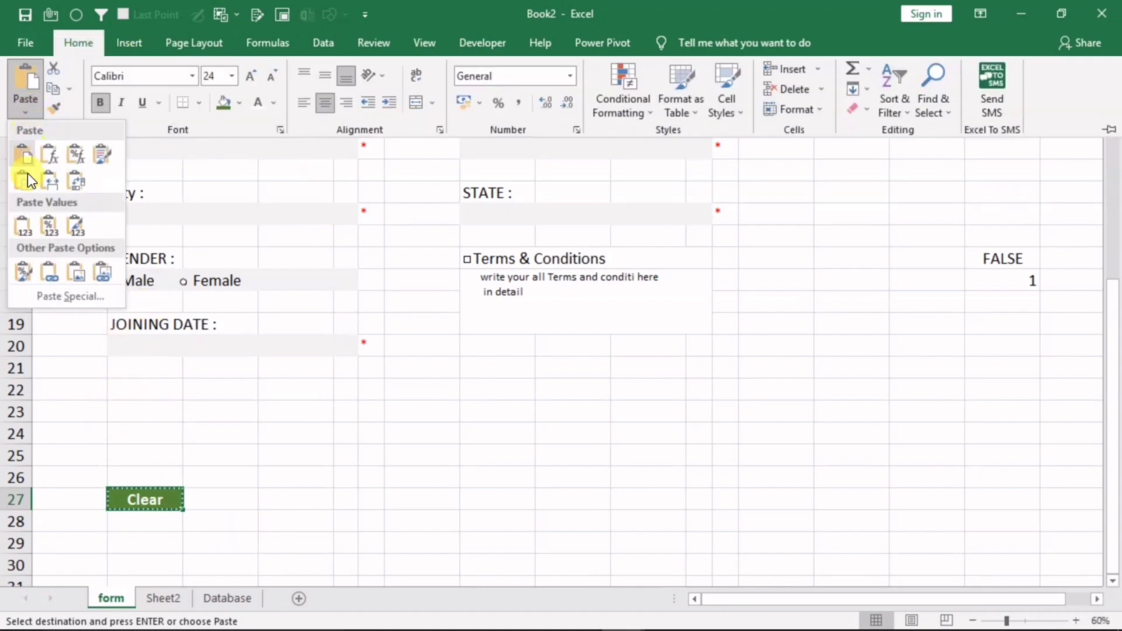
left_click(106, 272)
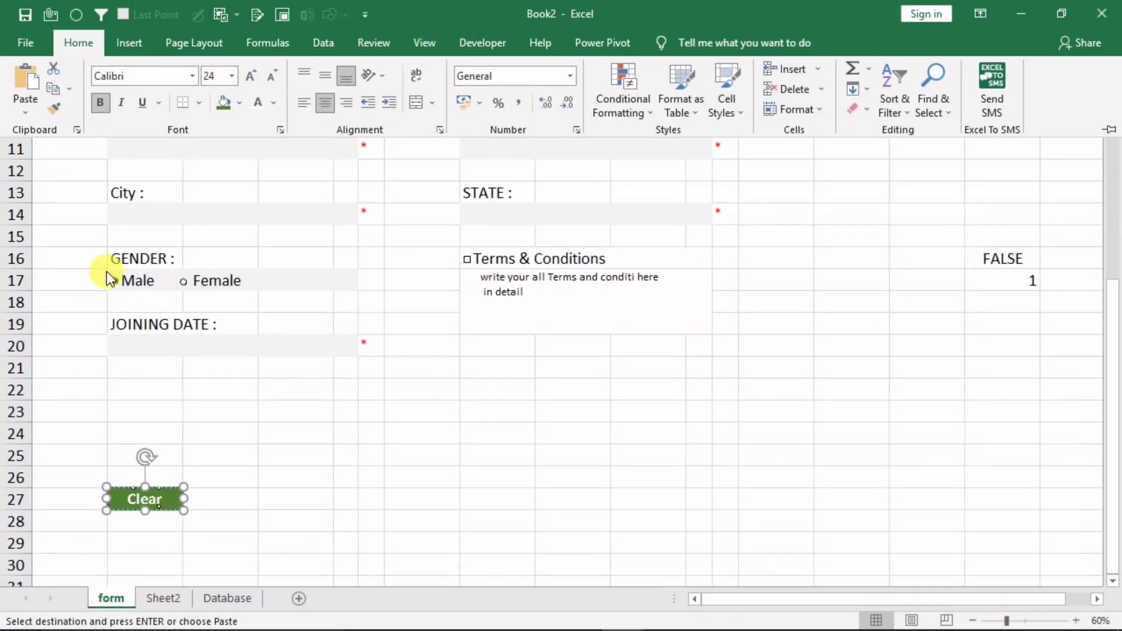
left_click(109, 276)
left_click(152, 499)
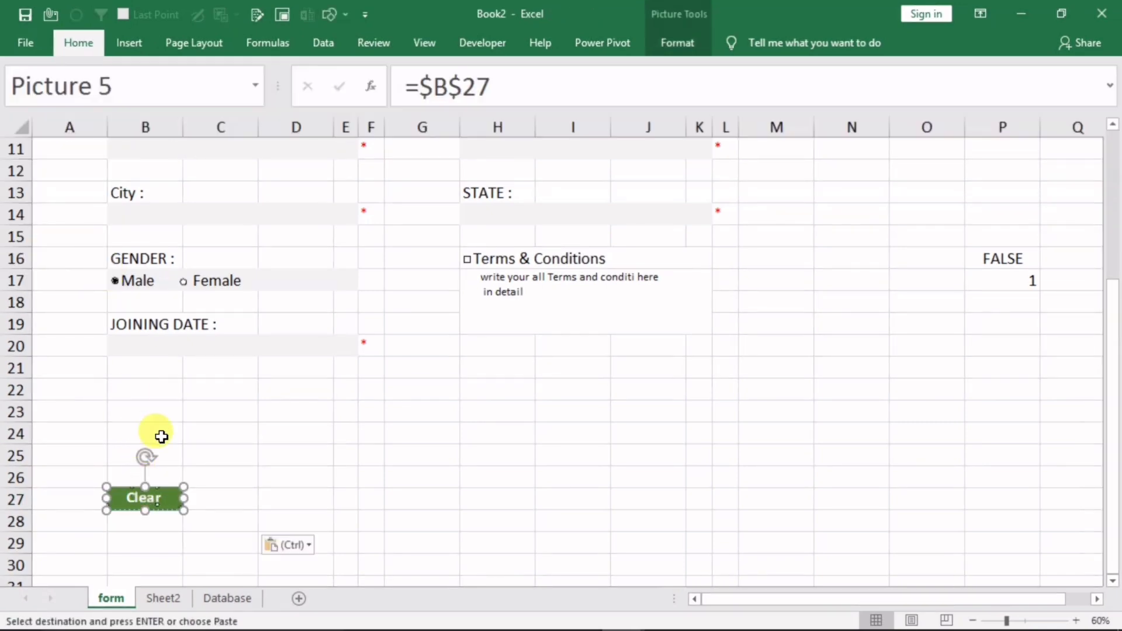
left_click_drag(148, 496, 148, 391)
left_click(288, 471)
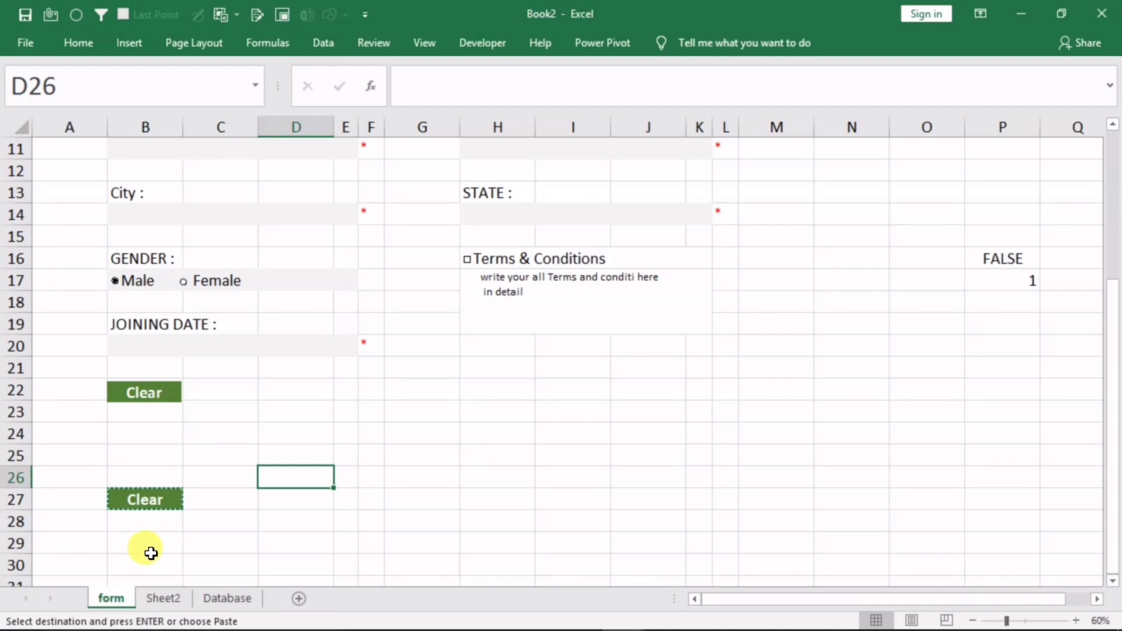
left_click(151, 538)
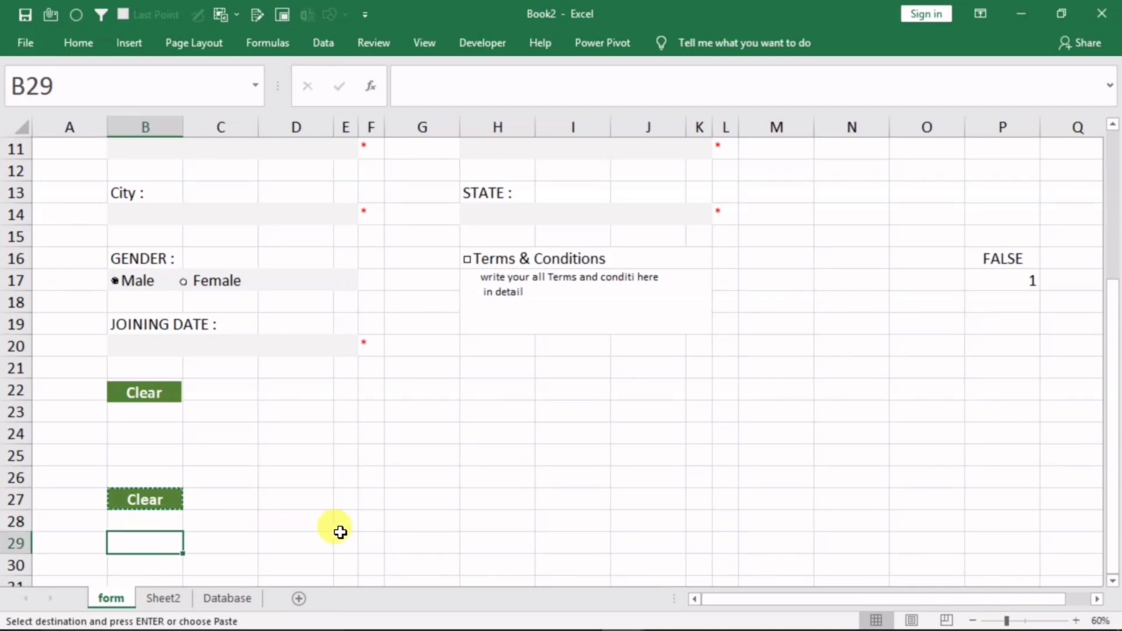
Enter Submit in B29 and colour its text white so it is hidden
key("Escape")
type("Submit")
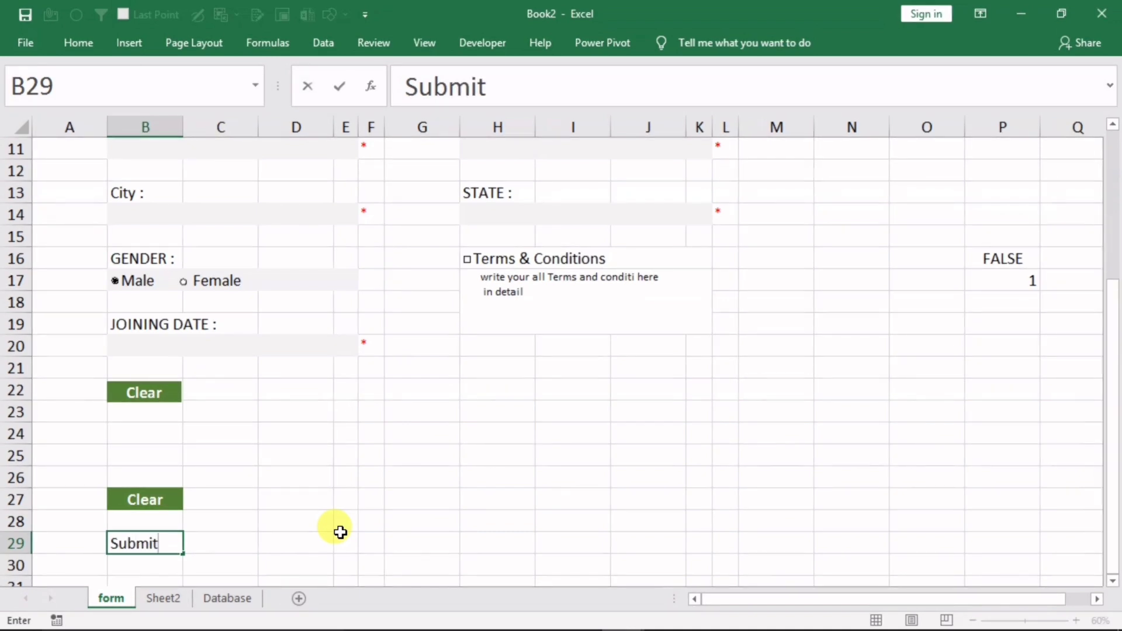
left_click(340, 532)
left_click(147, 540)
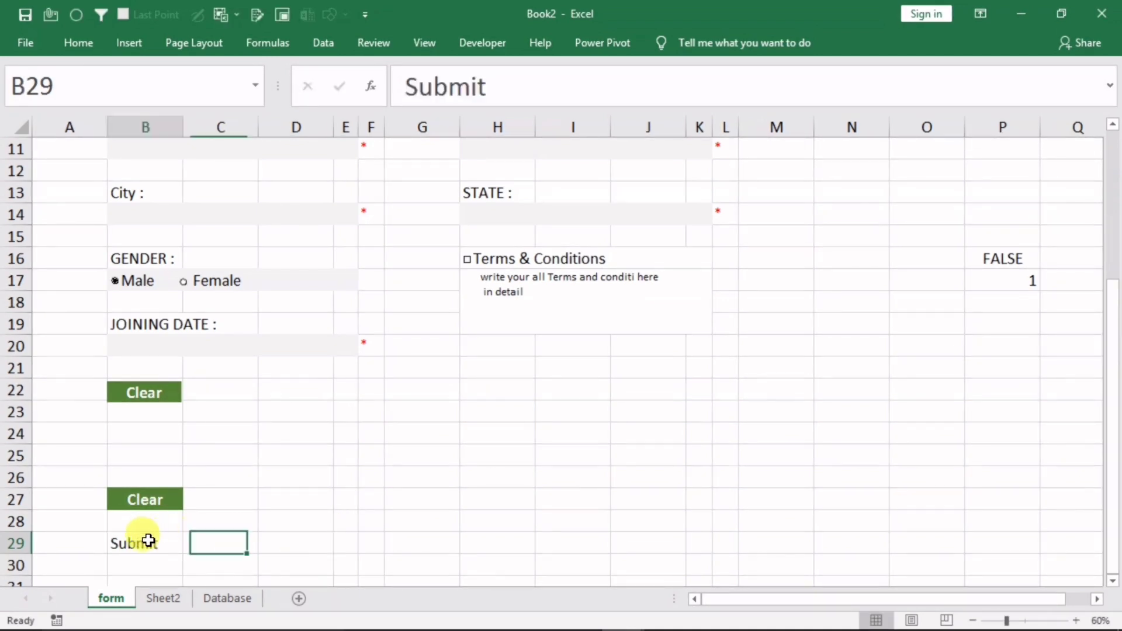
left_click(72, 42)
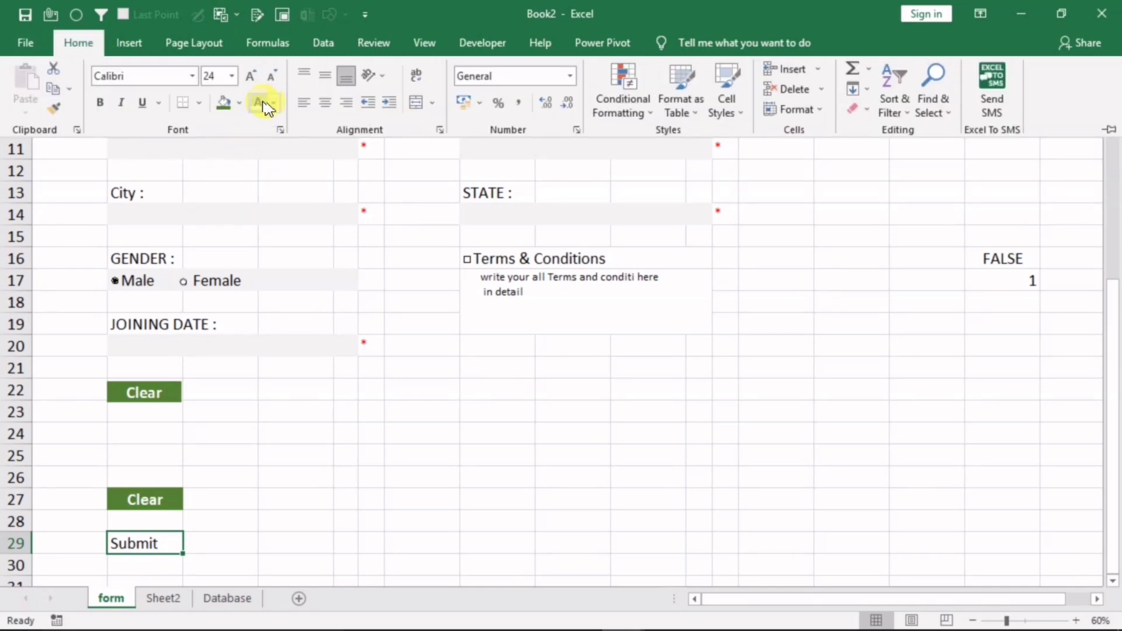
left_click(260, 104)
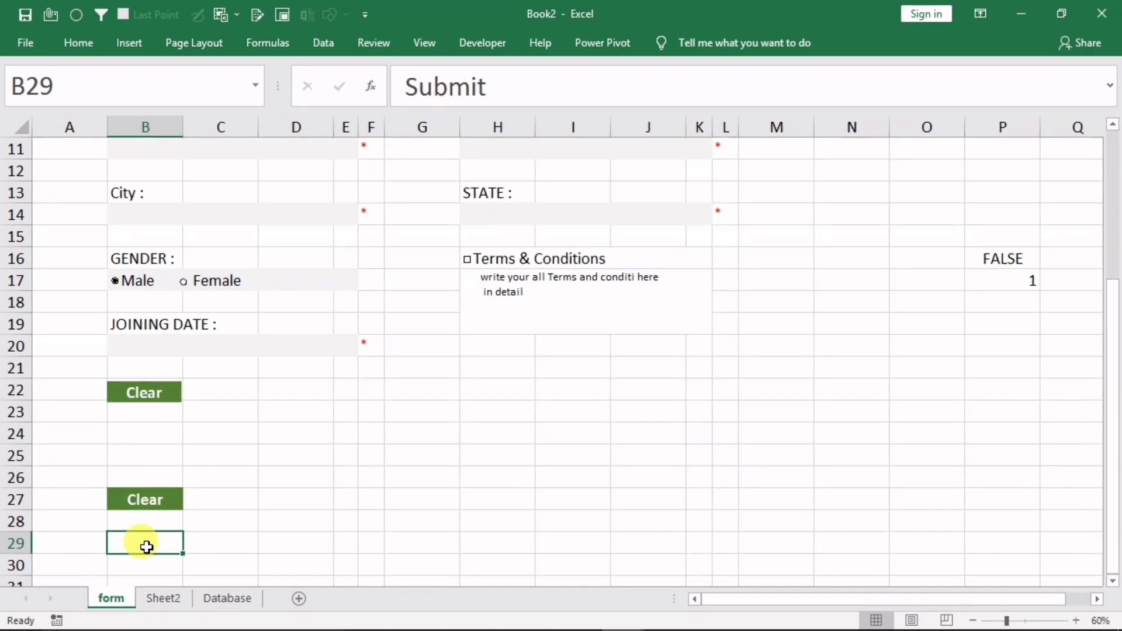
left_click(79, 46)
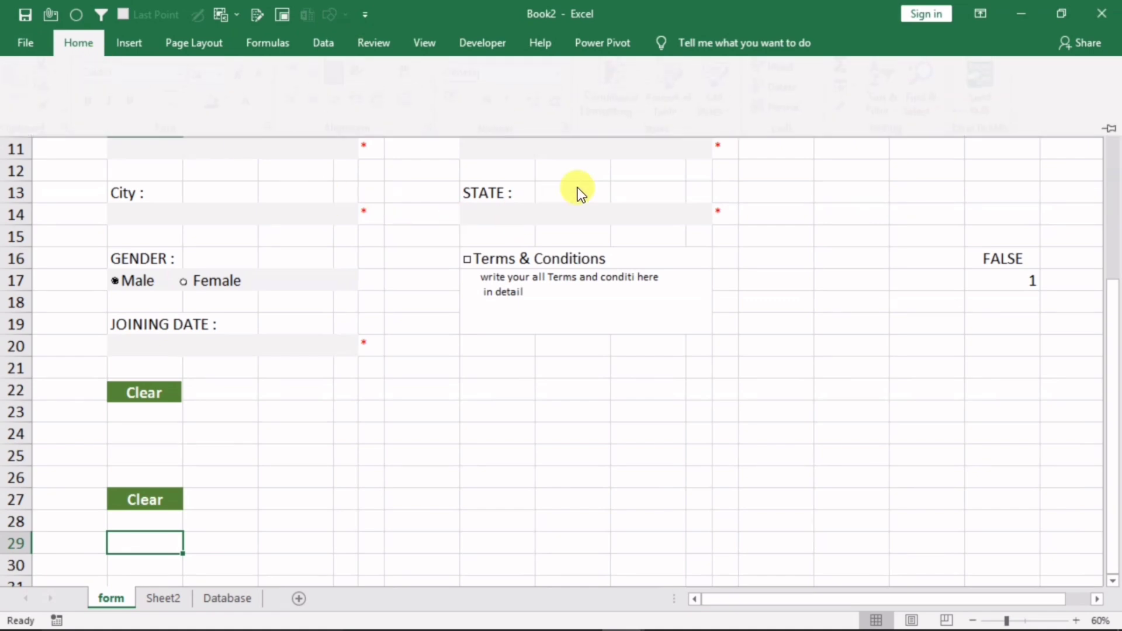
left_click(629, 113)
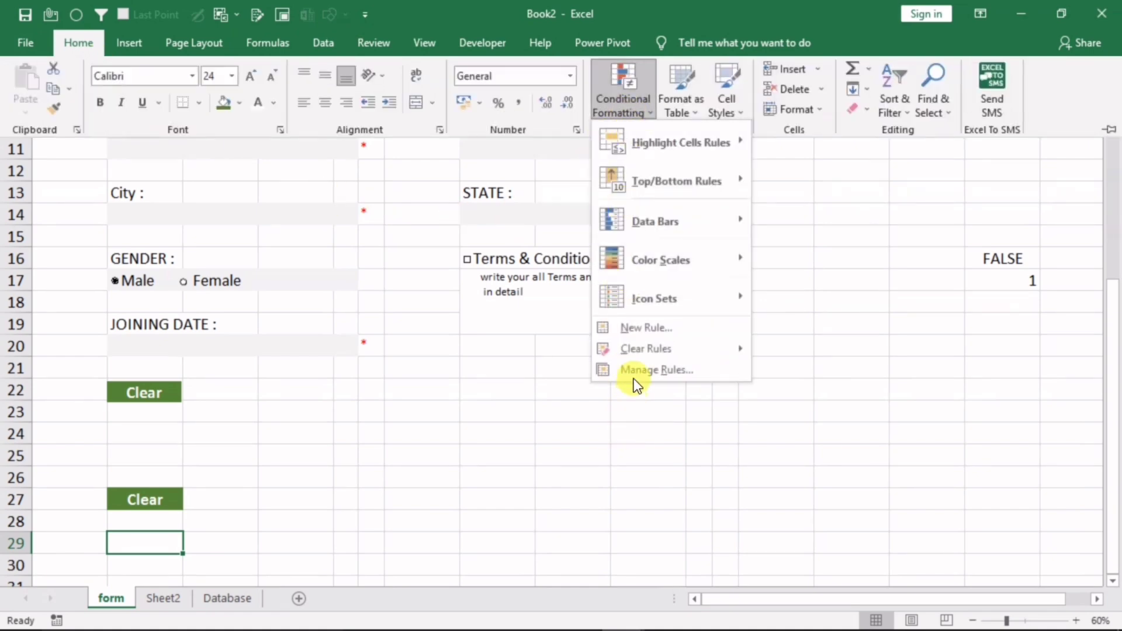
Create a new formula-based conditional formatting rule starting with =and
left_click(640, 328)
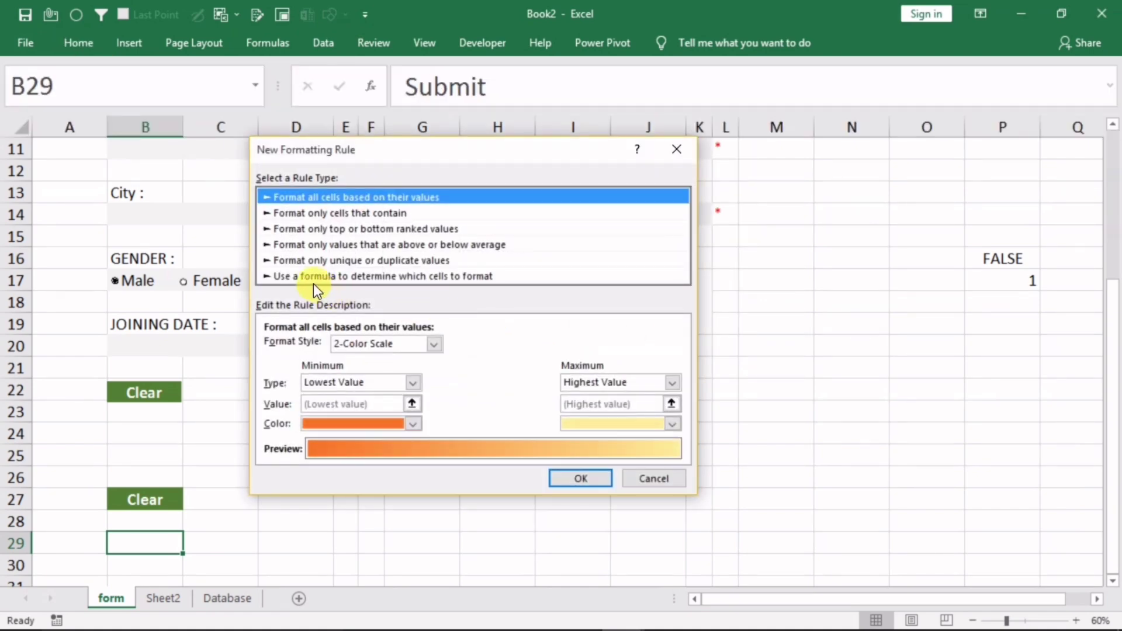
left_click(311, 277)
left_click_drag(359, 152, 446, 241)
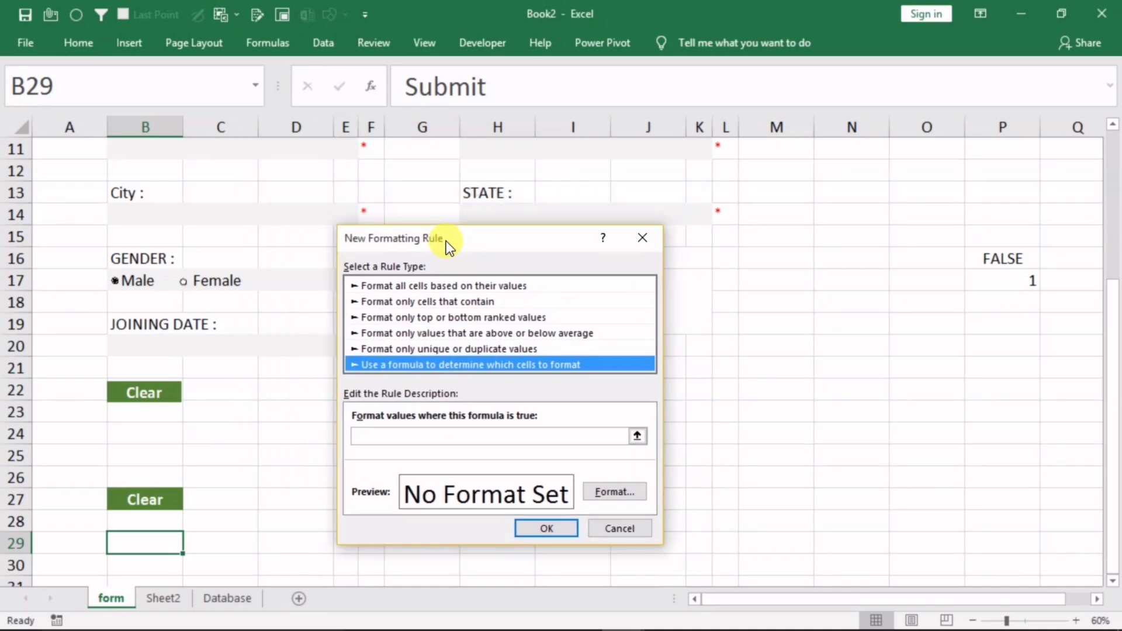
left_click(386, 440)
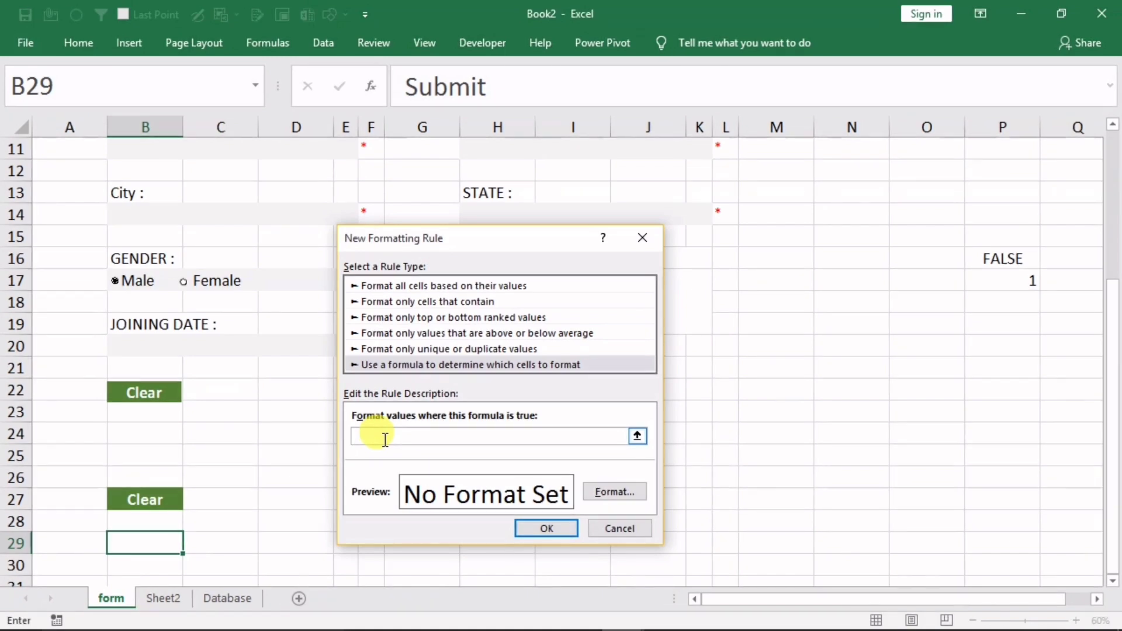
type("=an")
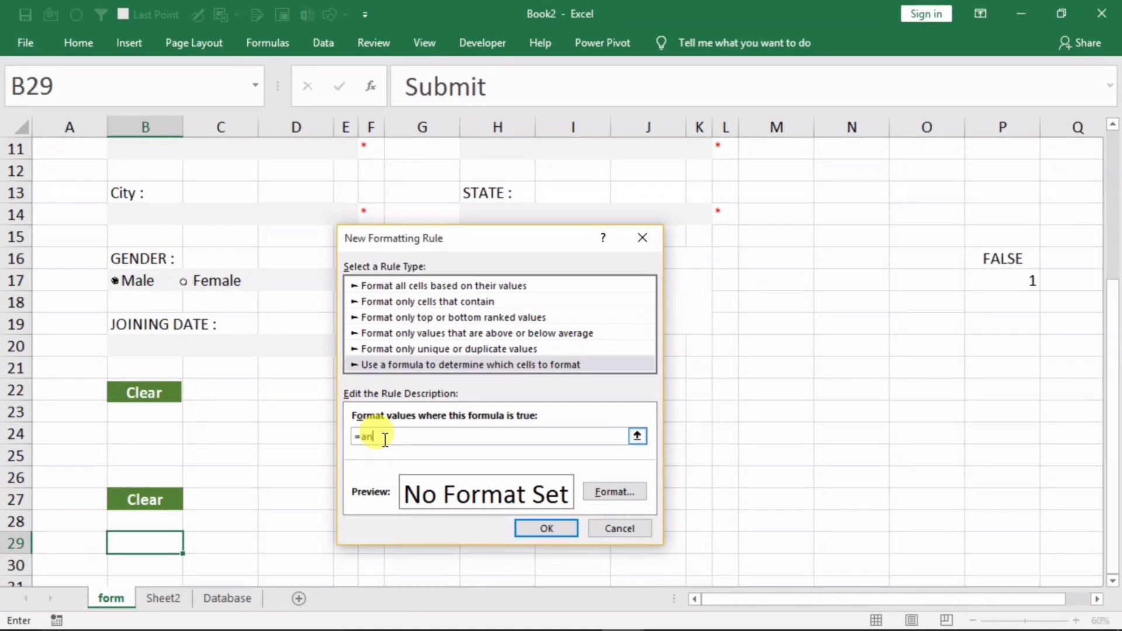
type("d(")
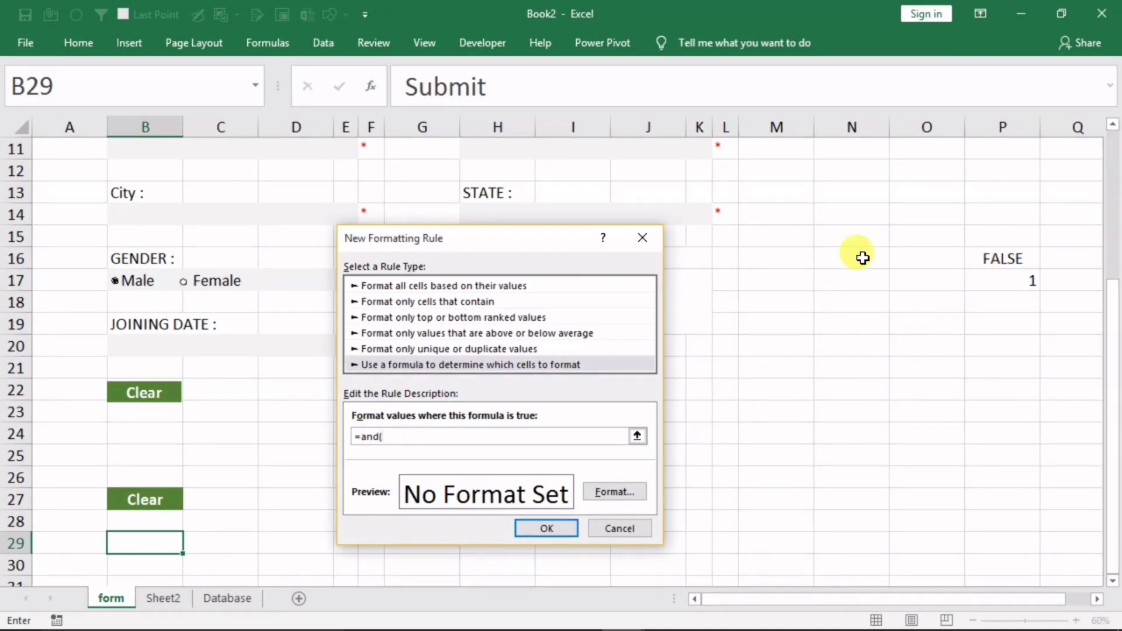
Extend the rule formula to =and($P$16=true,countblank( before referencing Sheet2
left_click_drag(531, 240, 511, 353)
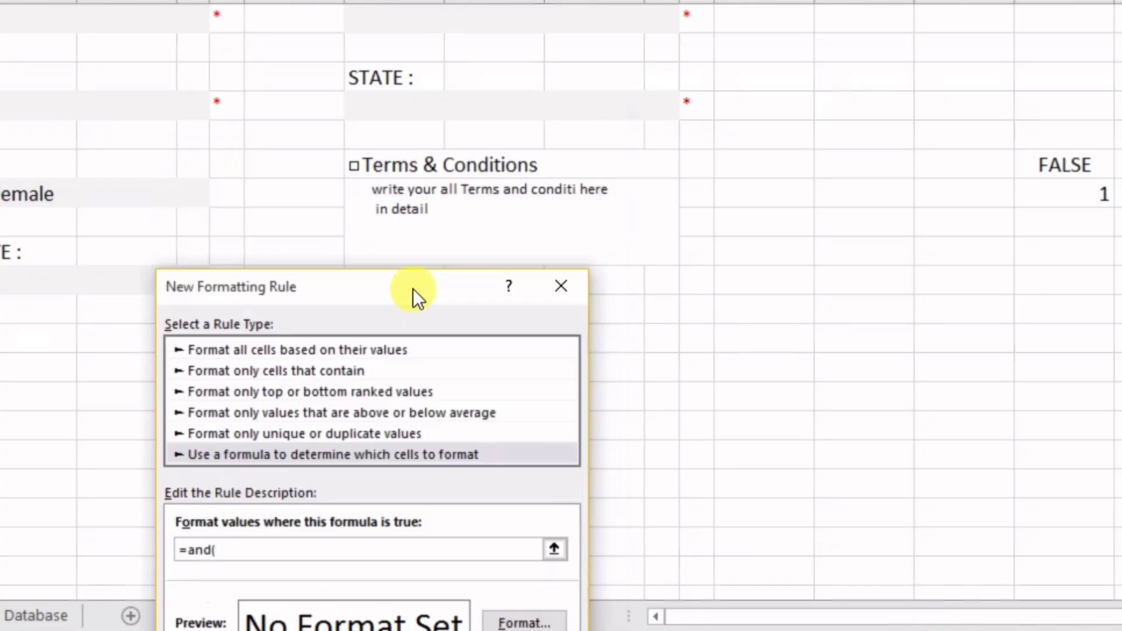
left_click_drag(412, 289, 386, 224)
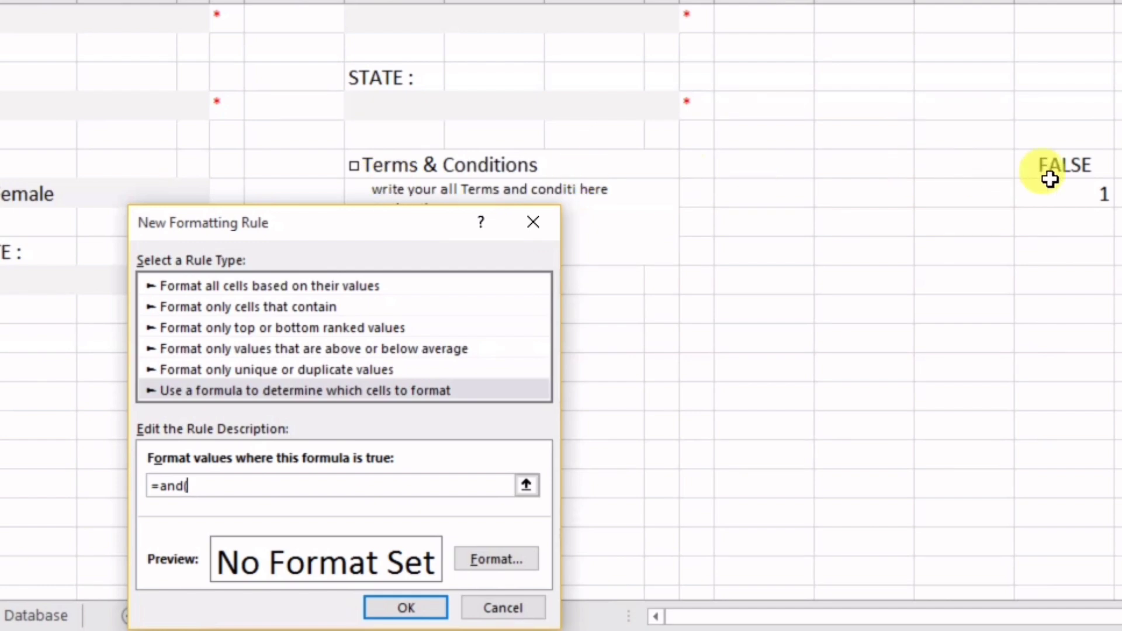
left_click(1062, 168)
left_click_drag(406, 225, 362, 166)
type("=")
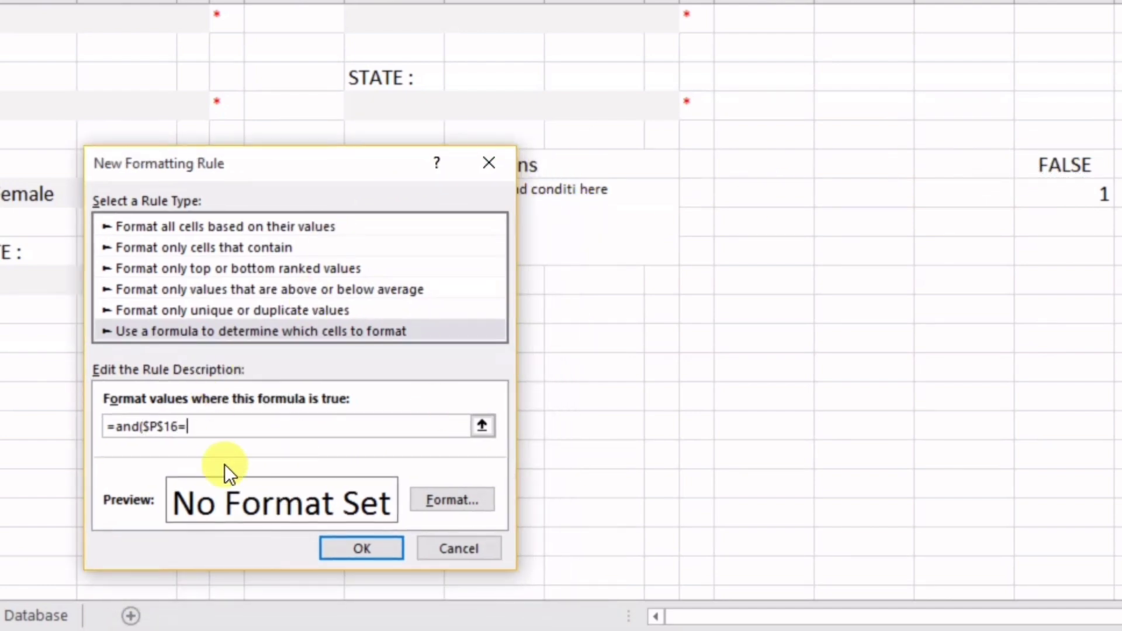
type("true")
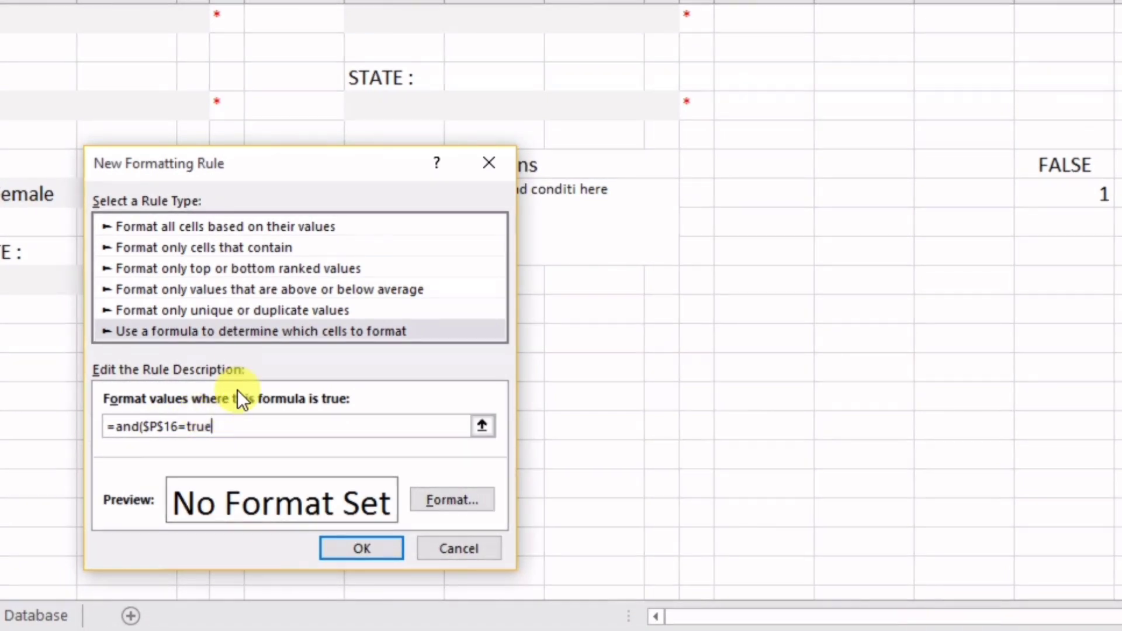
left_click_drag(335, 191, 327, 286)
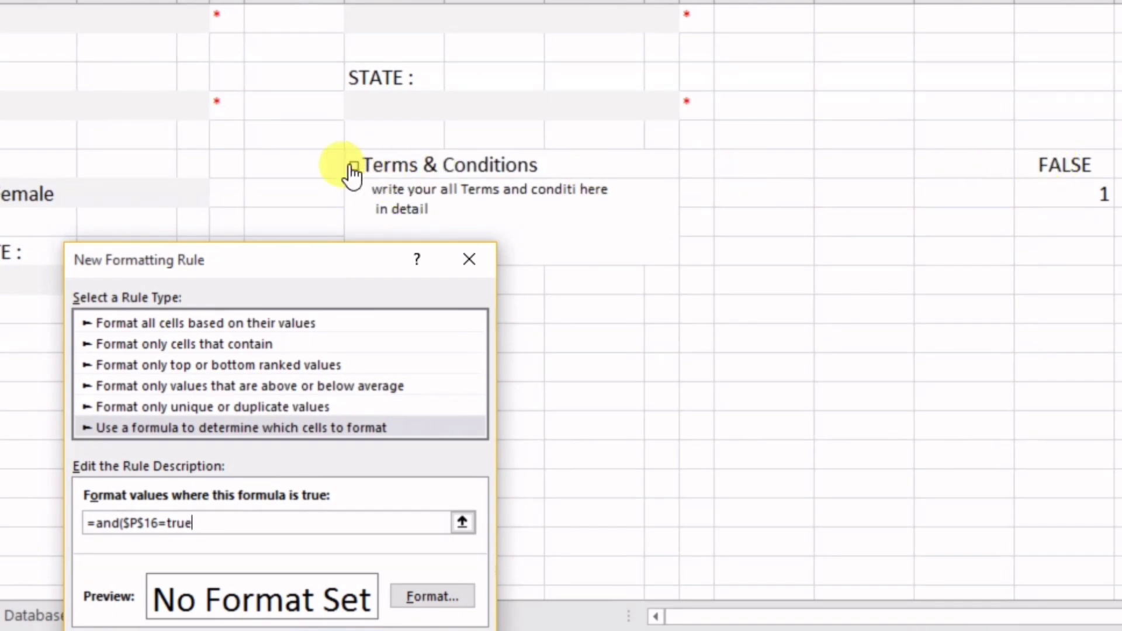
left_click_drag(335, 263, 283, 95)
type(",")
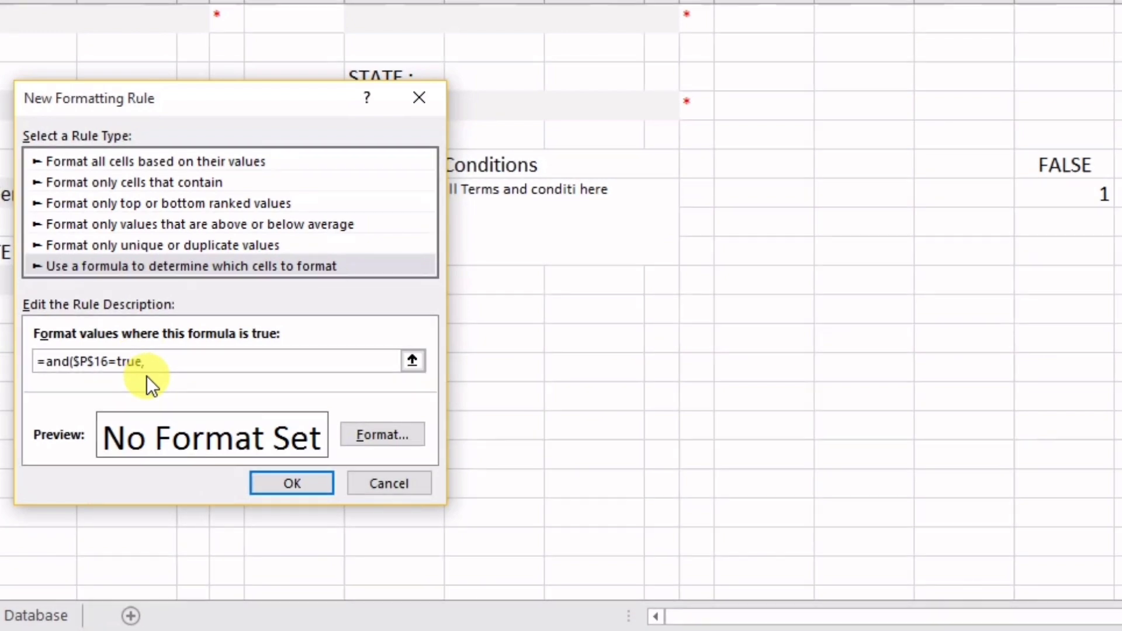
type("count")
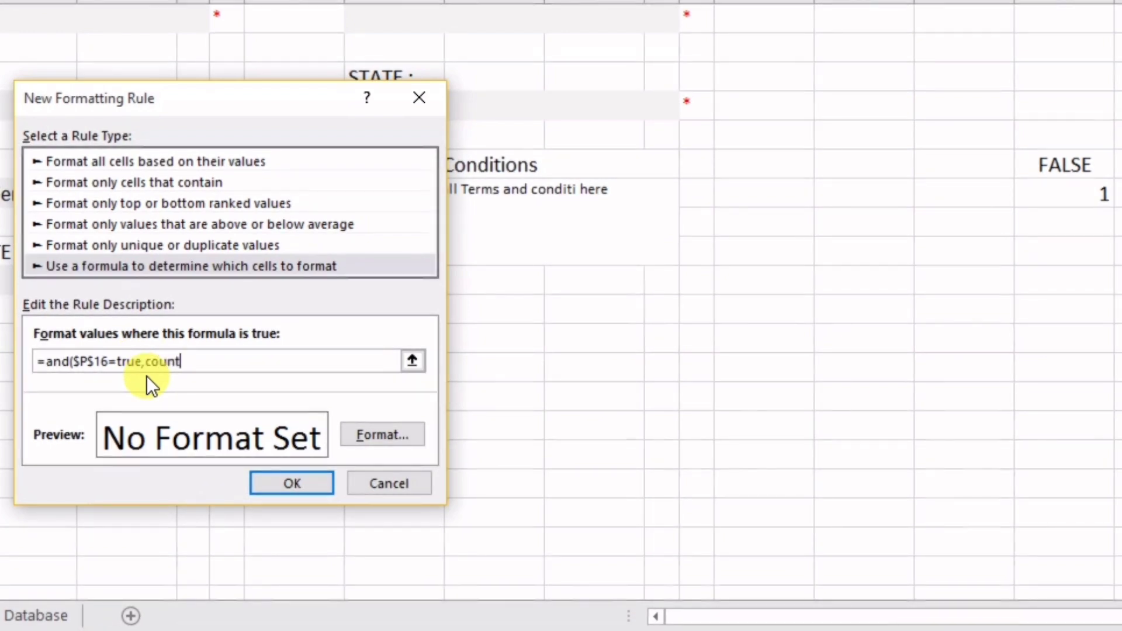
type("blank")
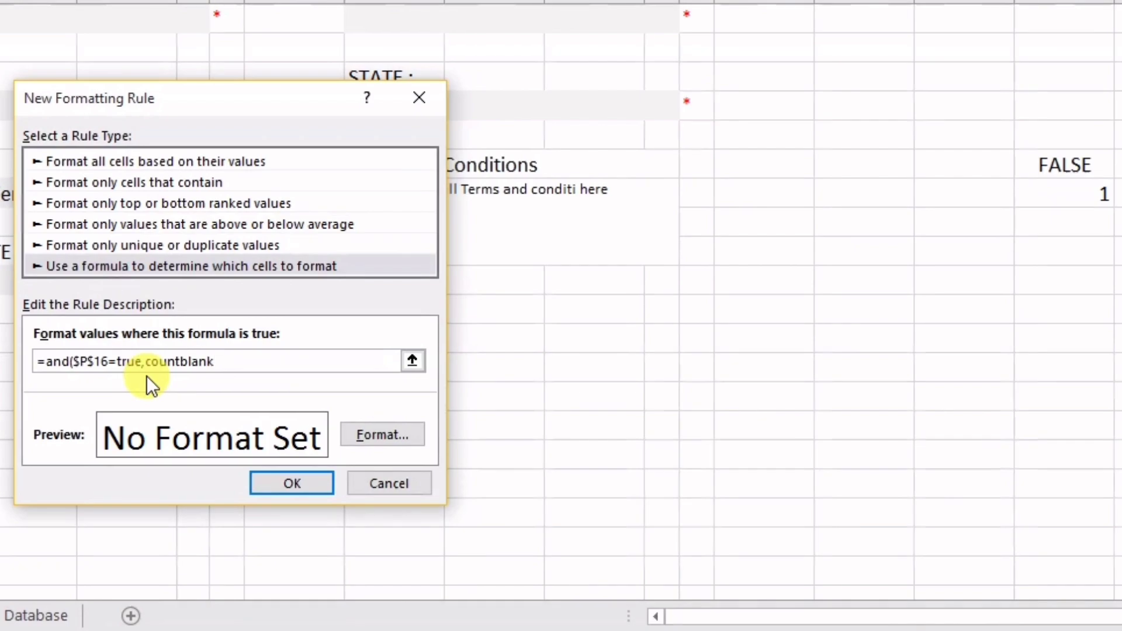
type("(")
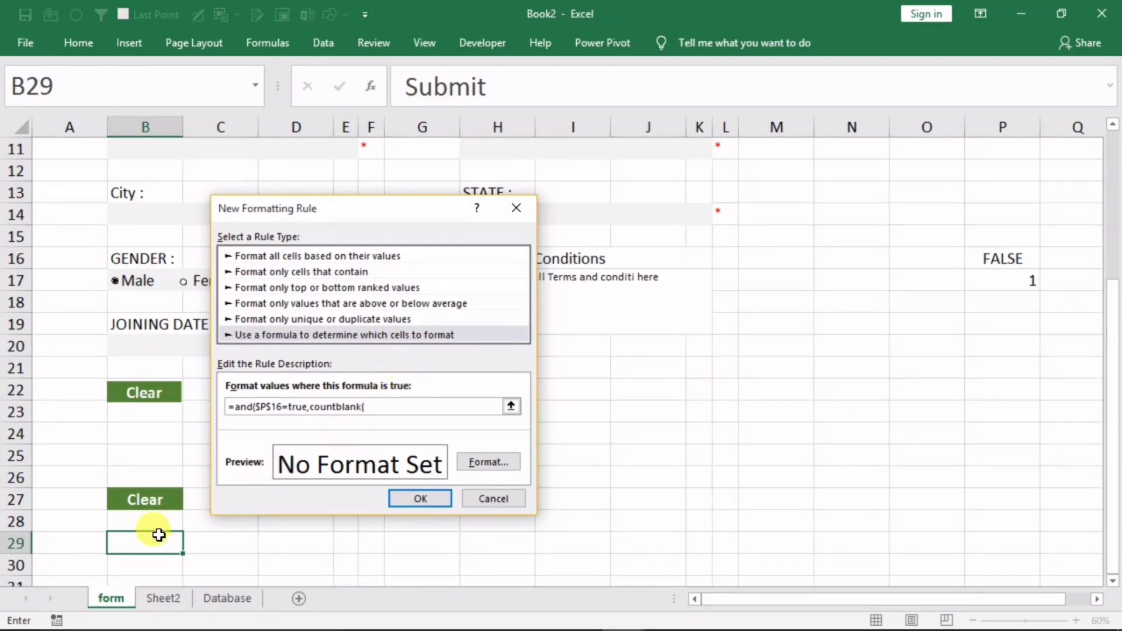
left_click(161, 597)
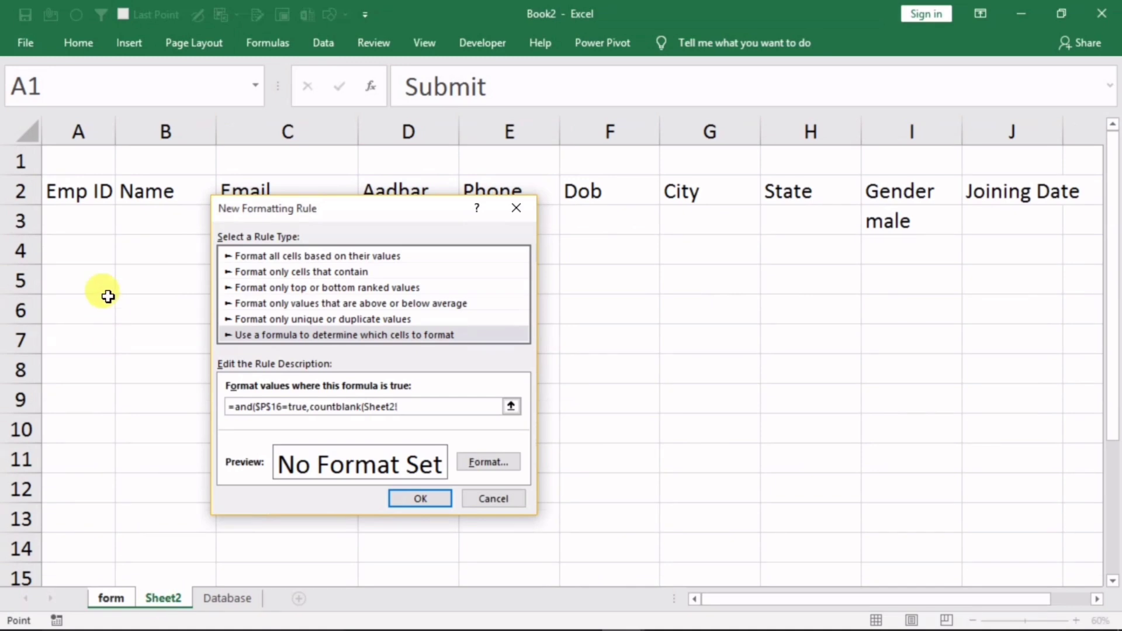
Complete the rule formula as =and($P$16=true,countblank(Sheet2!$A$3:$J$3)=0)
left_click(65, 222)
left_click_drag(66, 221, 994, 221)
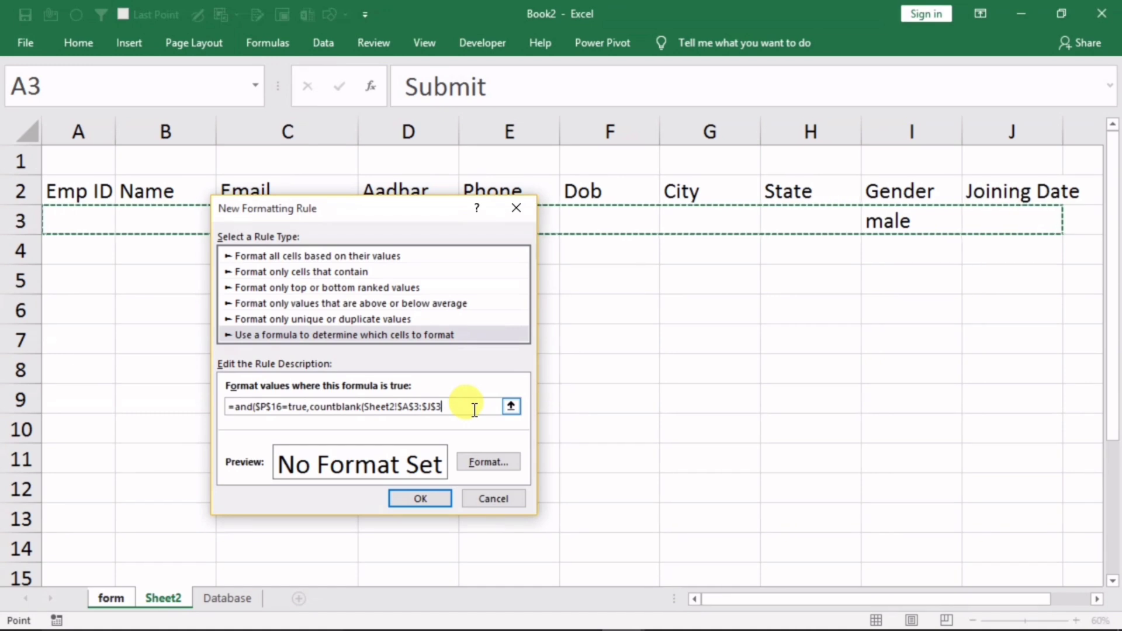
type(")<>")
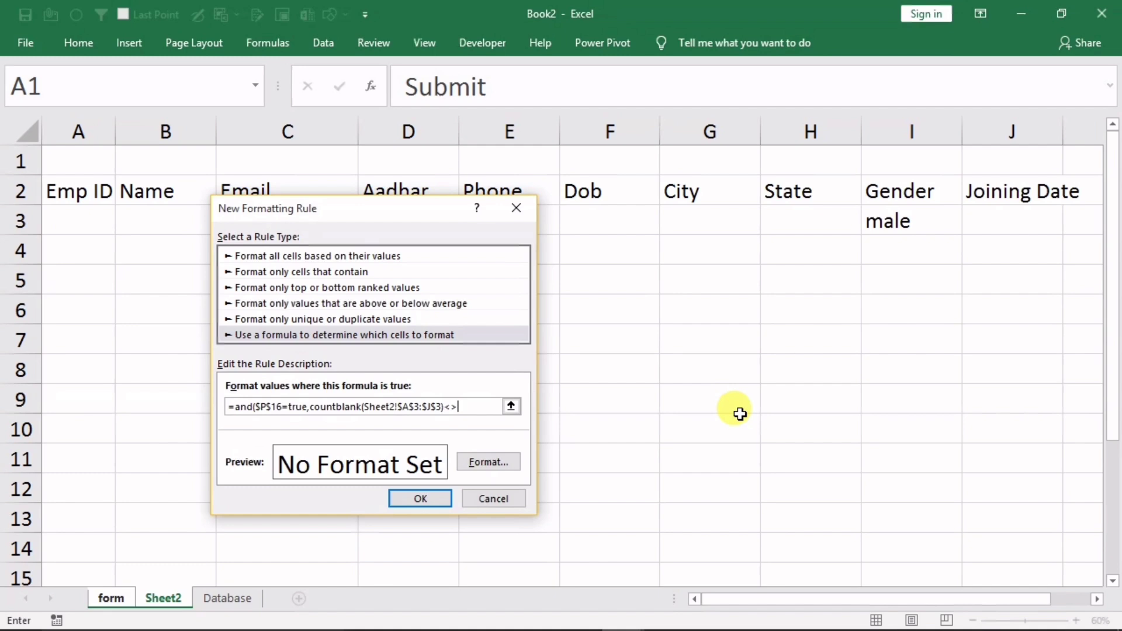
key("BackSpace")
key("BackSpace")
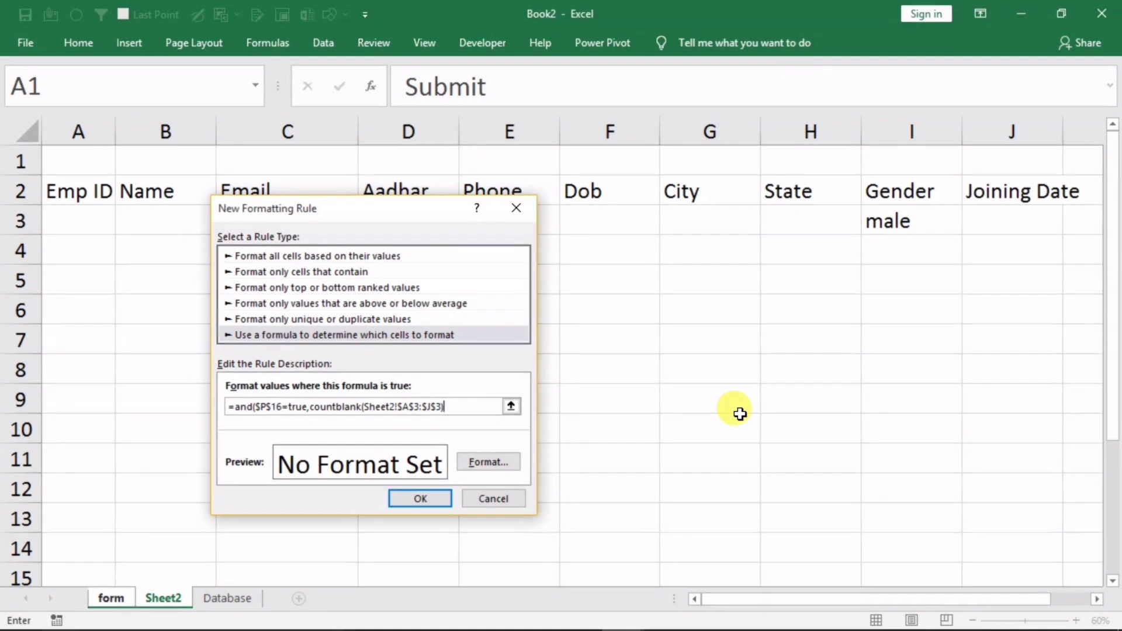
type("=0")
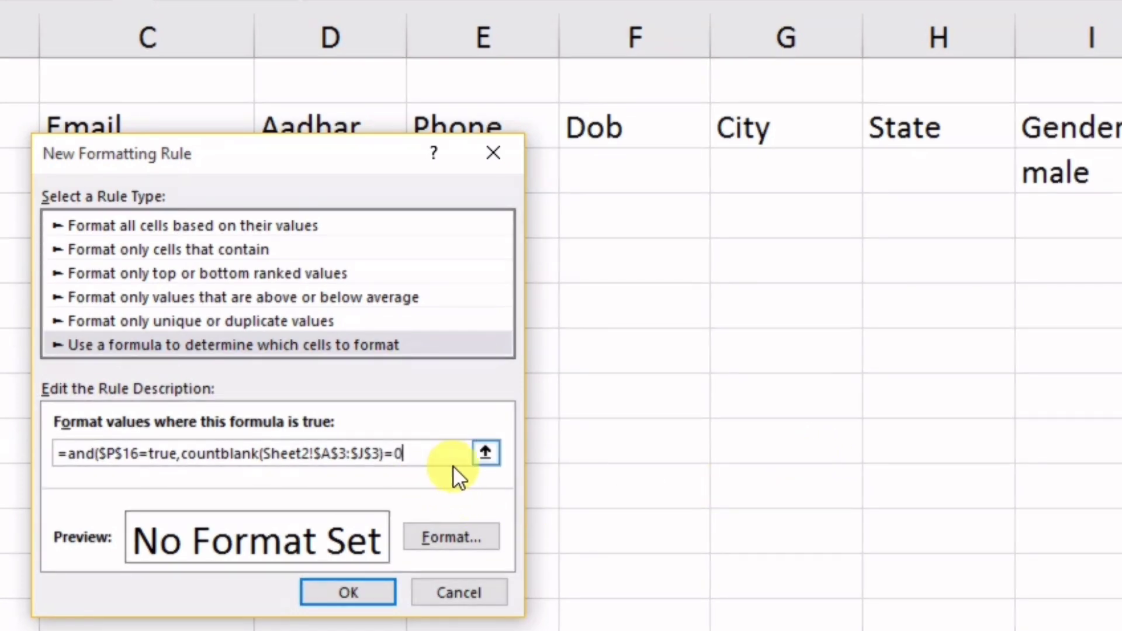
type(")")
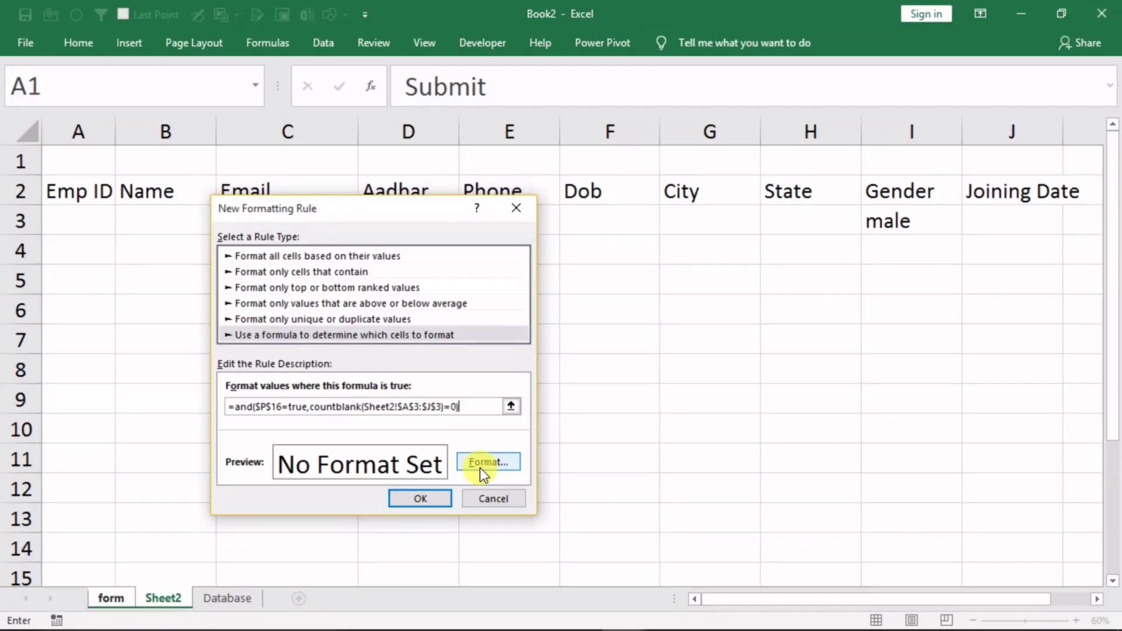
Give the Submit rule a dark green fill with bold white text, and save it
left_click(479, 465)
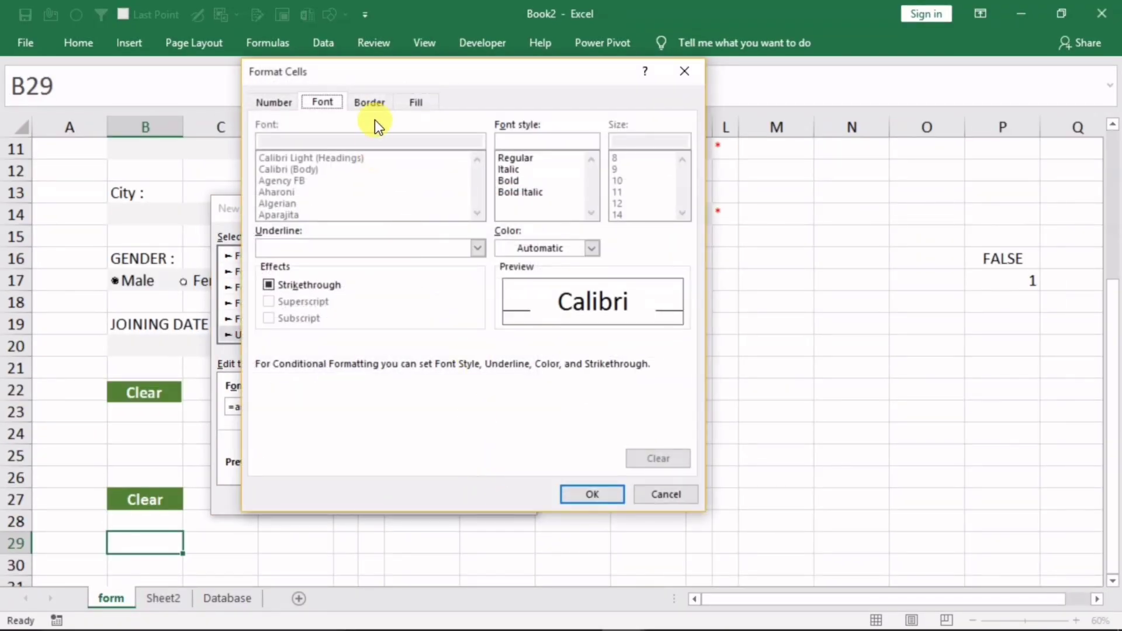
left_click(409, 105)
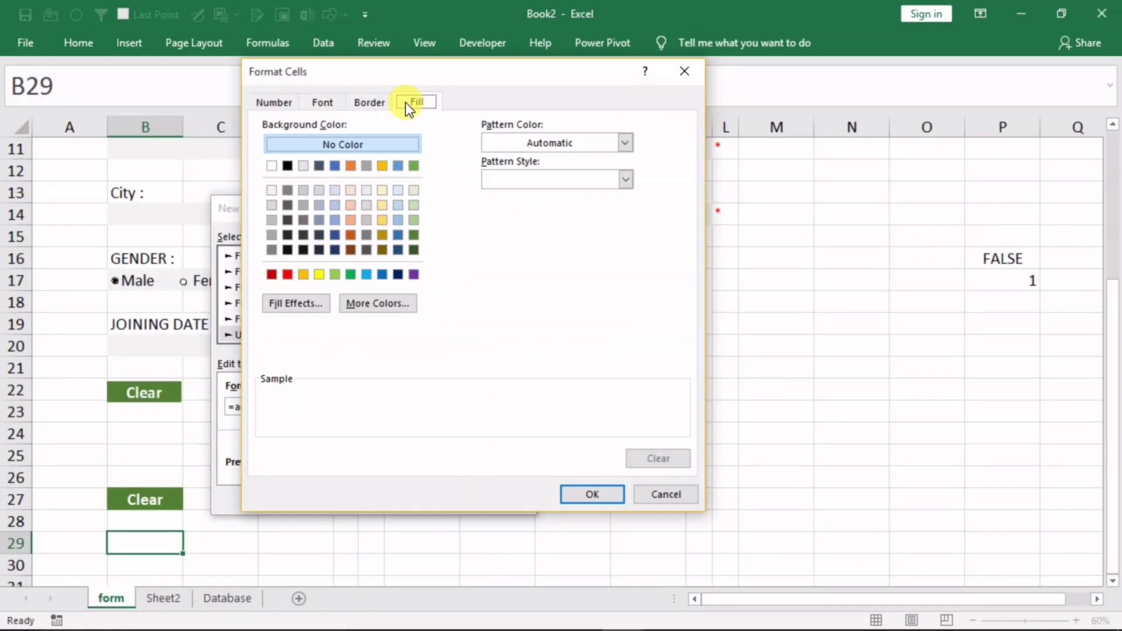
left_click(414, 235)
left_click(327, 104)
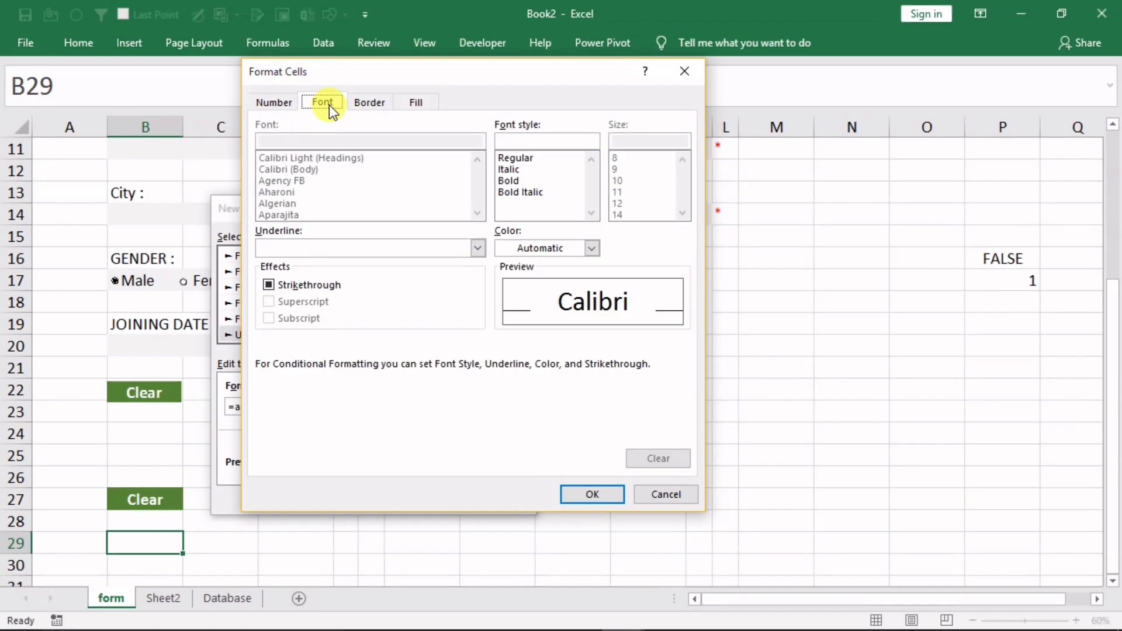
left_click(516, 248)
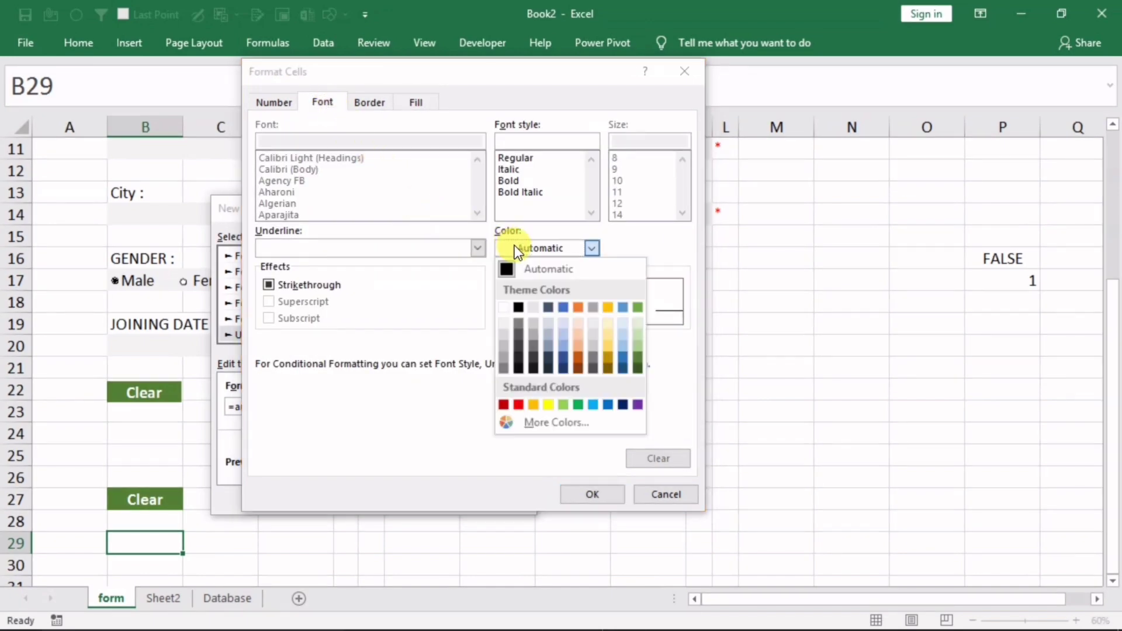
left_click(505, 306)
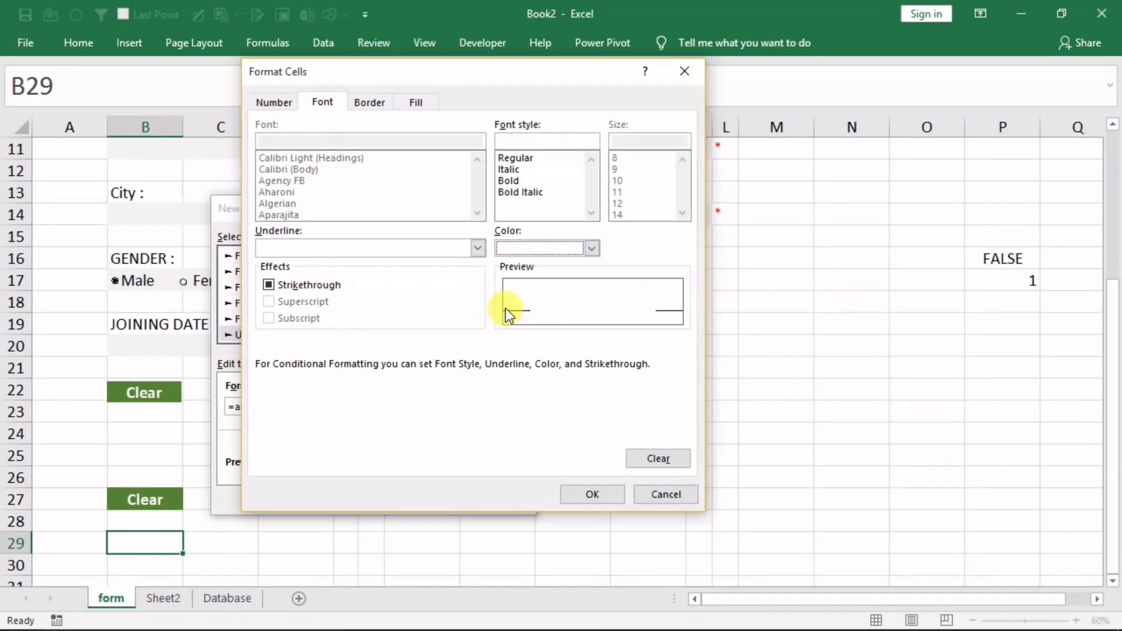
left_click(514, 182)
left_click(592, 495)
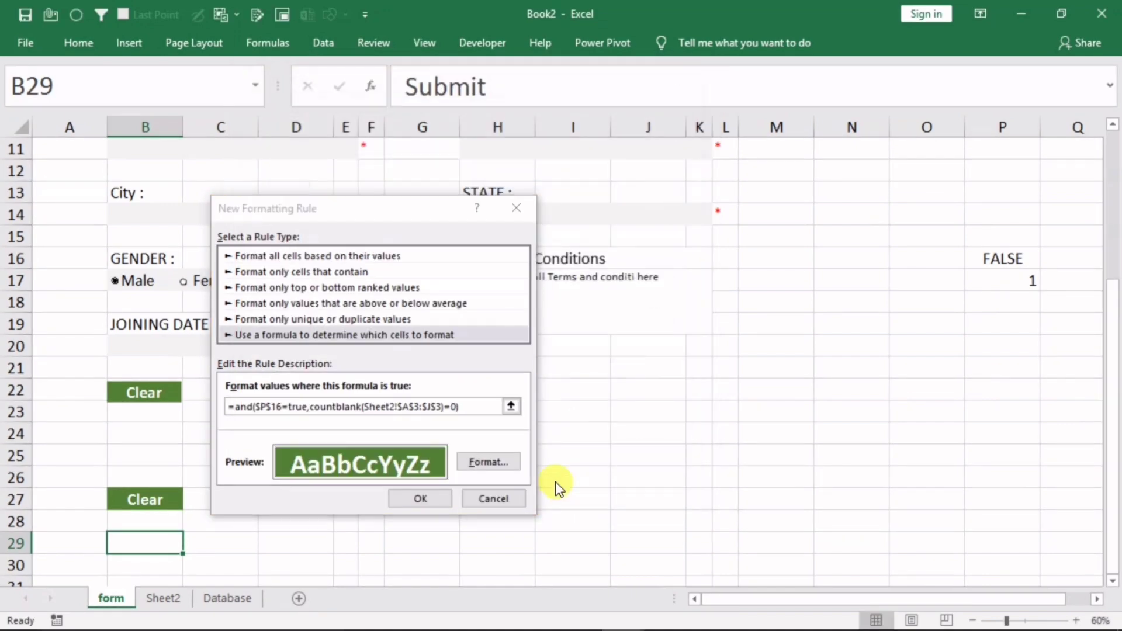
left_click(428, 497)
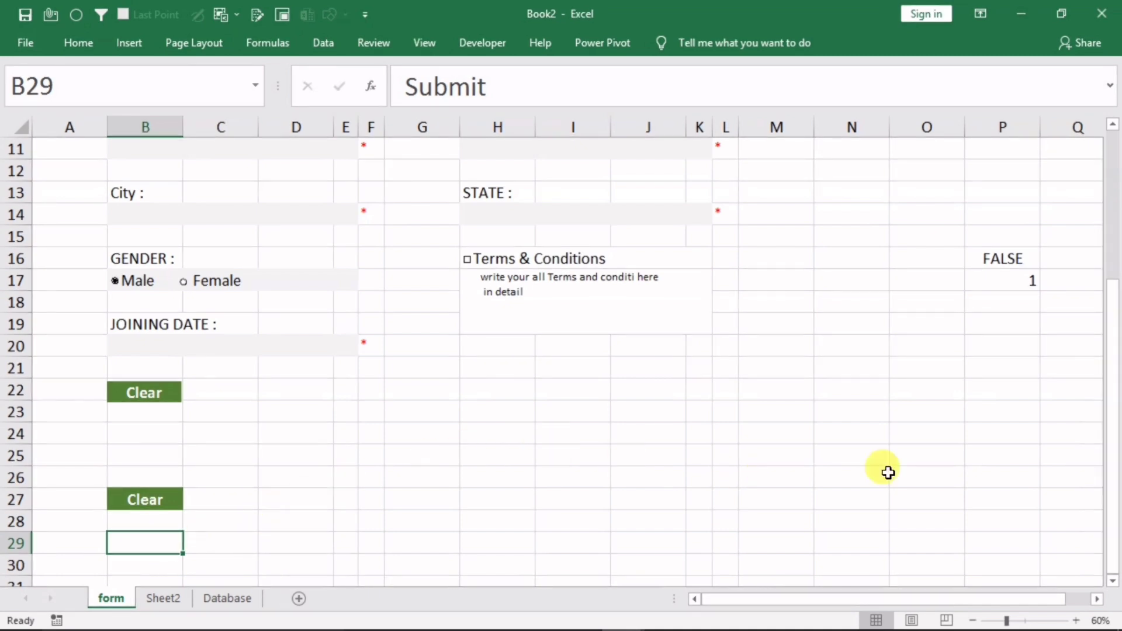
Enter EMP ID 1, a name, e-mail, Aadhar number, phone number and DOB 1/1/2020
left_click_drag(1118, 382, 1085, 170)
left_click(119, 234)
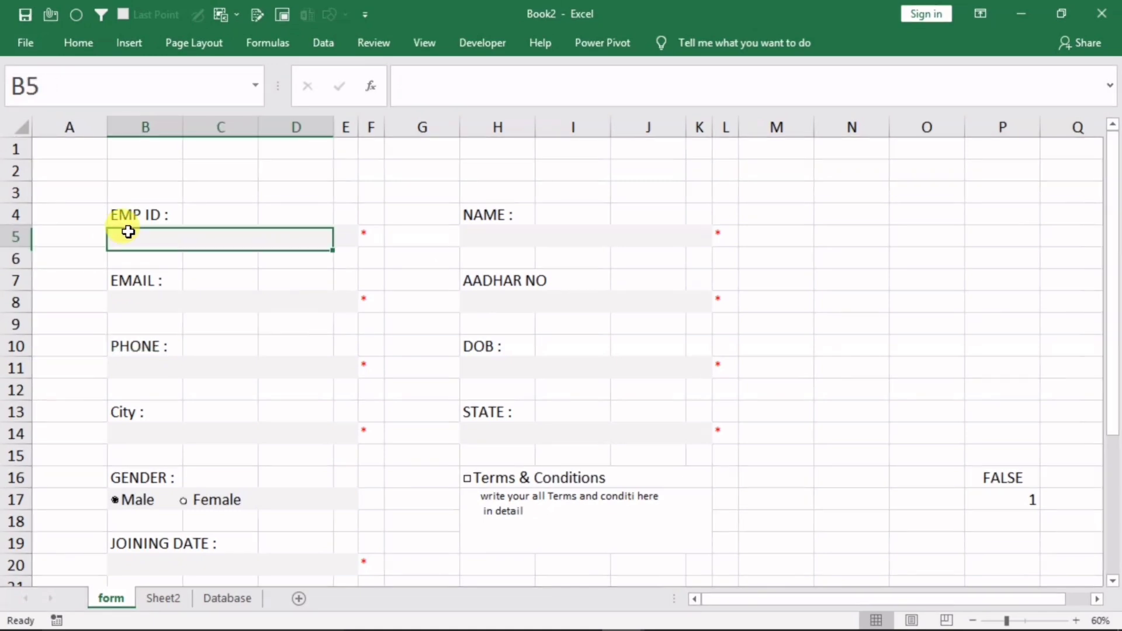
type("101")
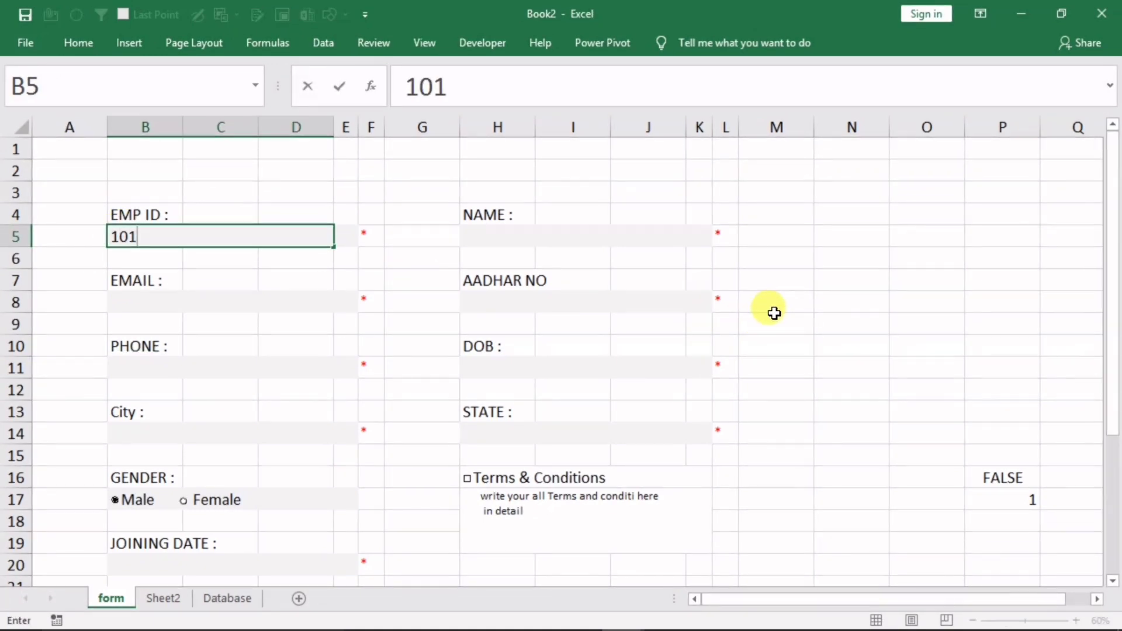
left_click(486, 235)
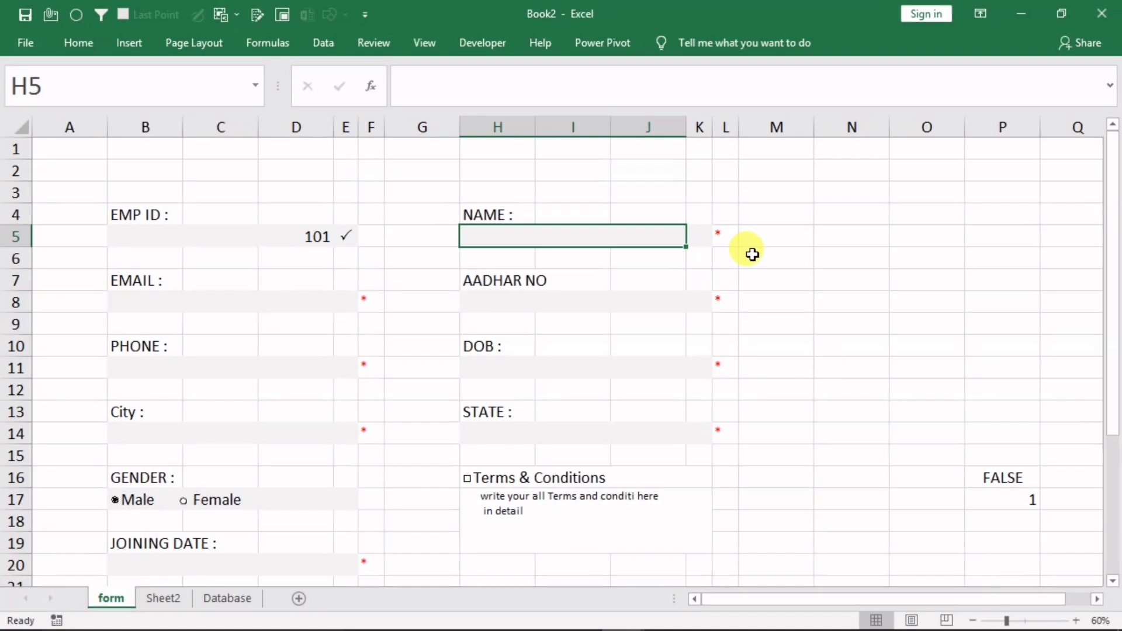
type("deepak")
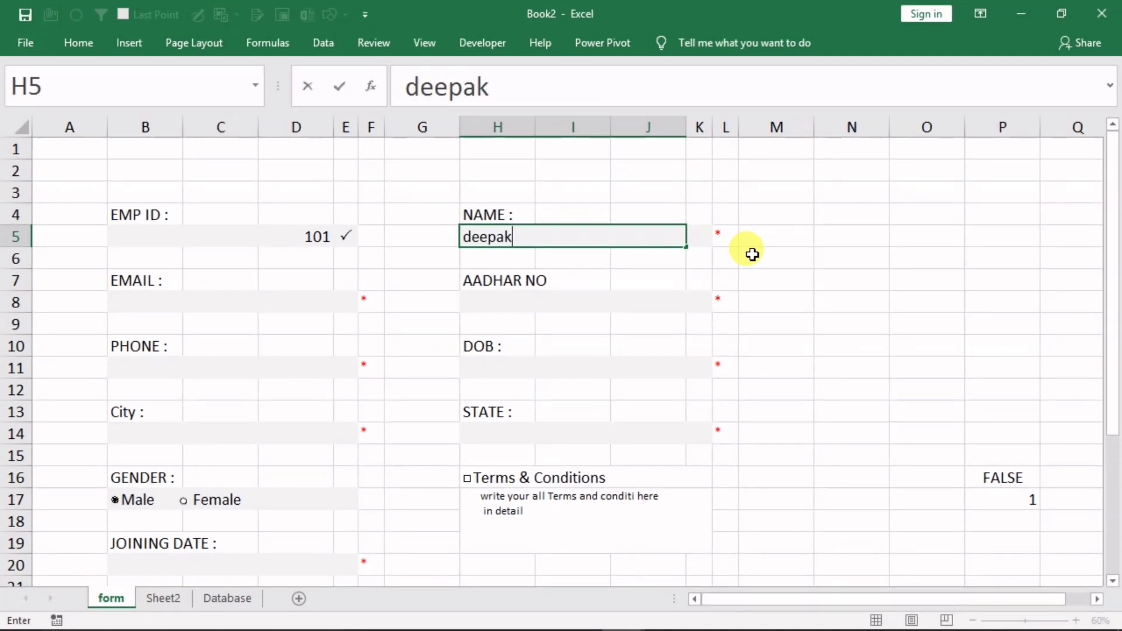
left_click(175, 305)
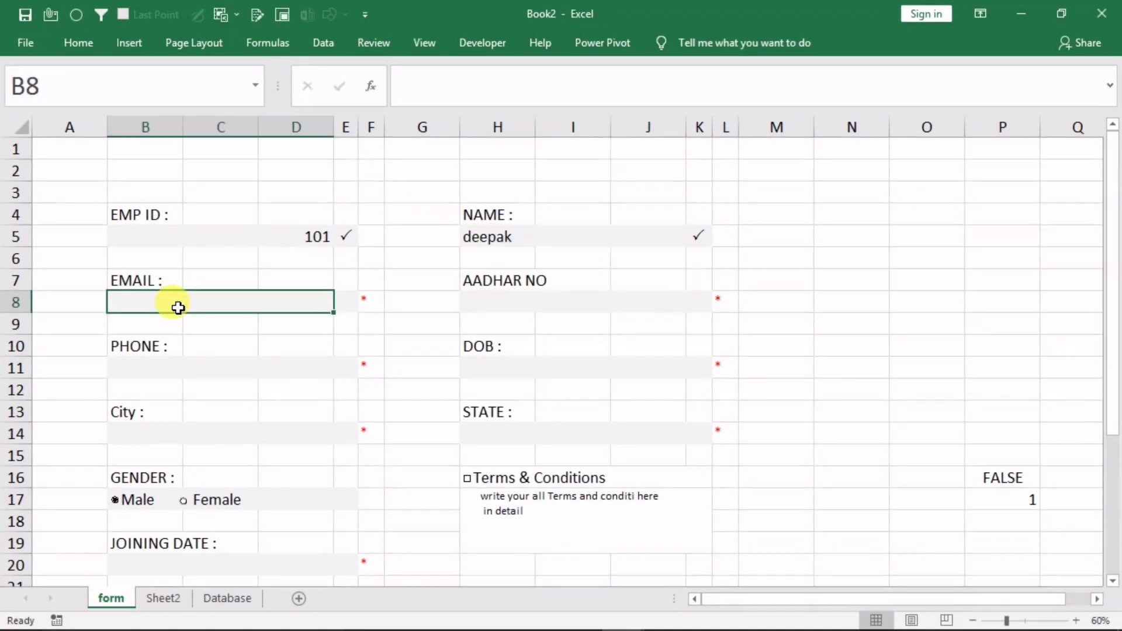
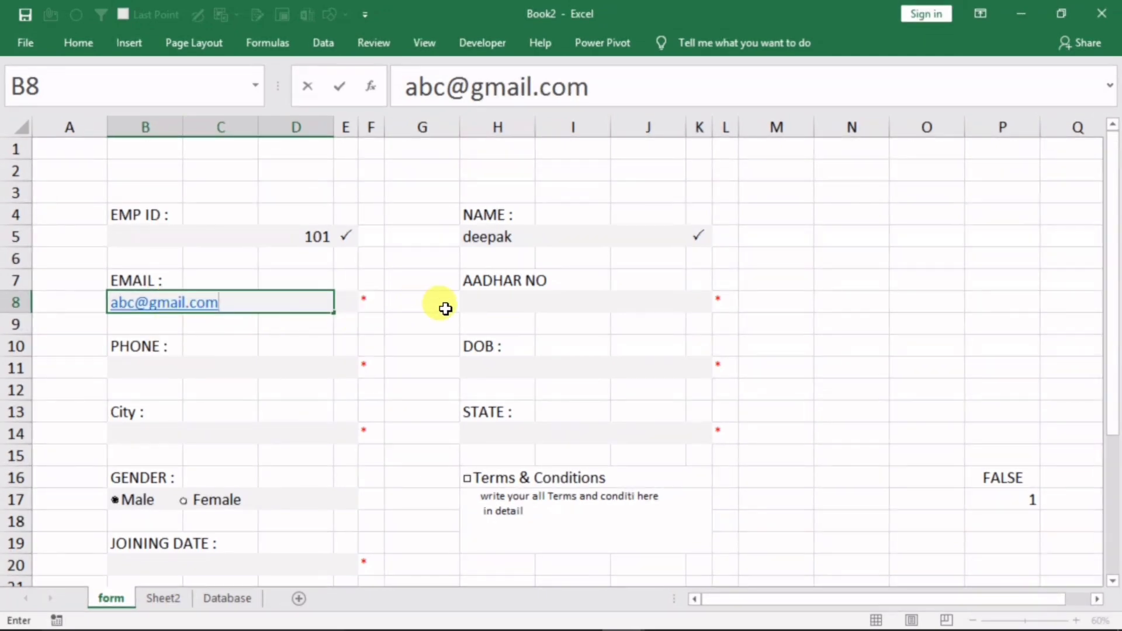
left_click(486, 315)
type("1212")
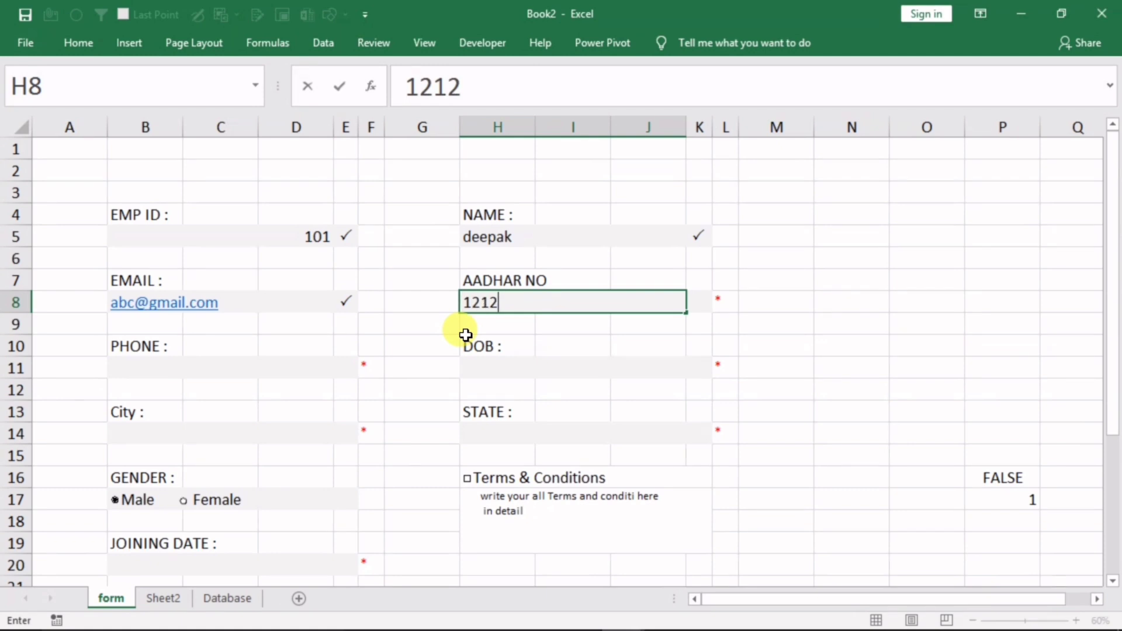
type("1212")
left_click(185, 371)
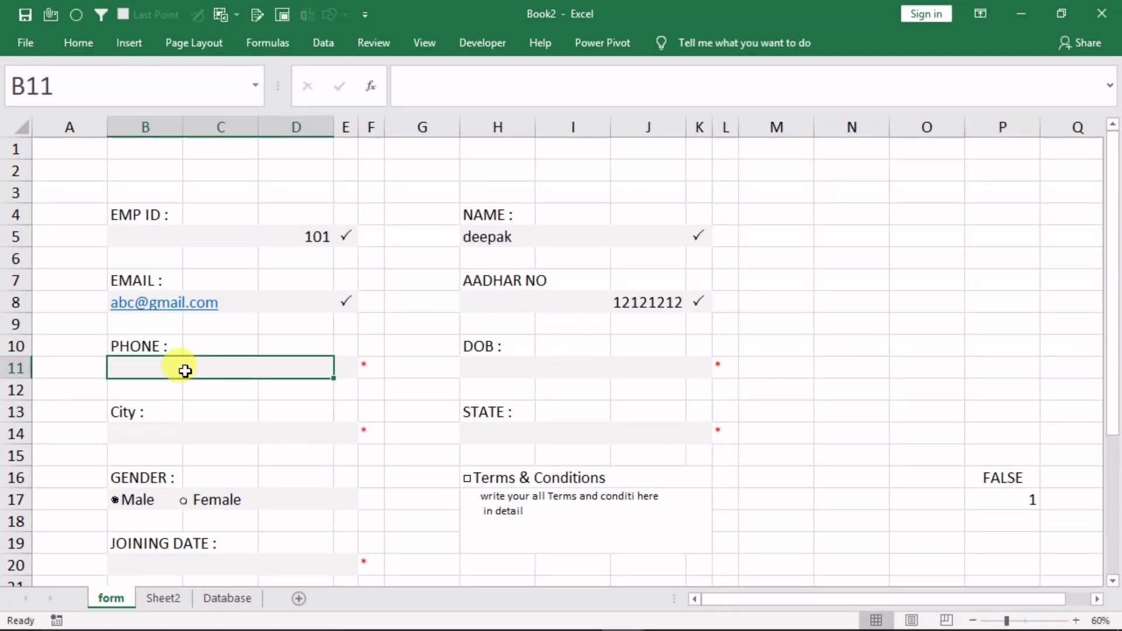
type("2323232")
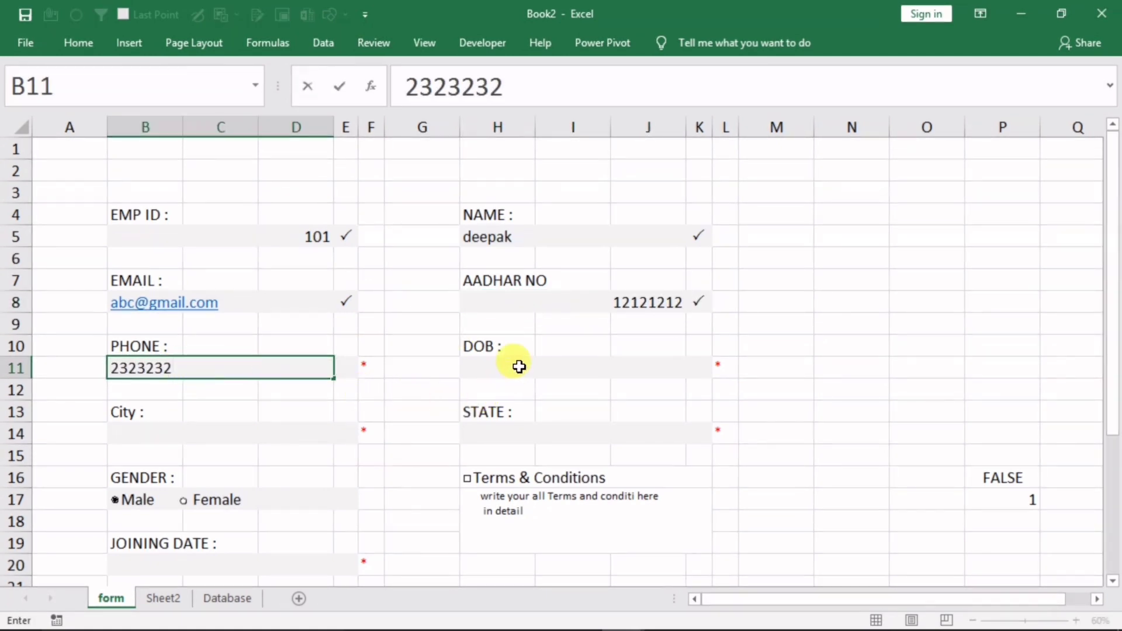
left_click(519, 368)
type("1/1/2020")
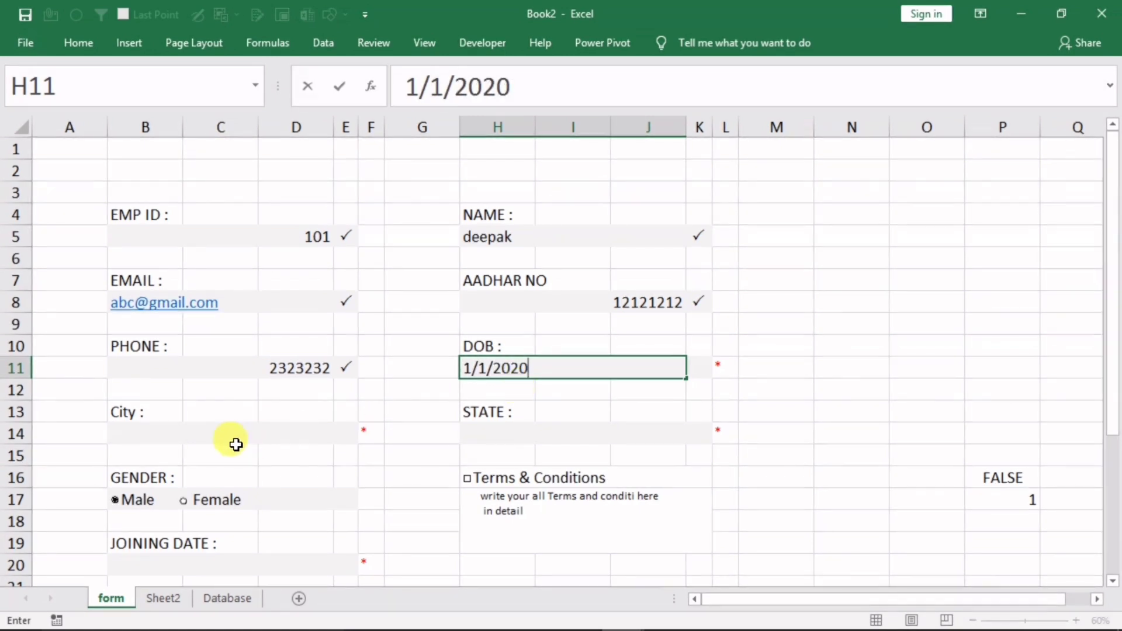
Choose Goa as city and Punjab as state, set gender Male, and set joining date 1/1/2020
left_click(233, 438)
left_click(342, 437)
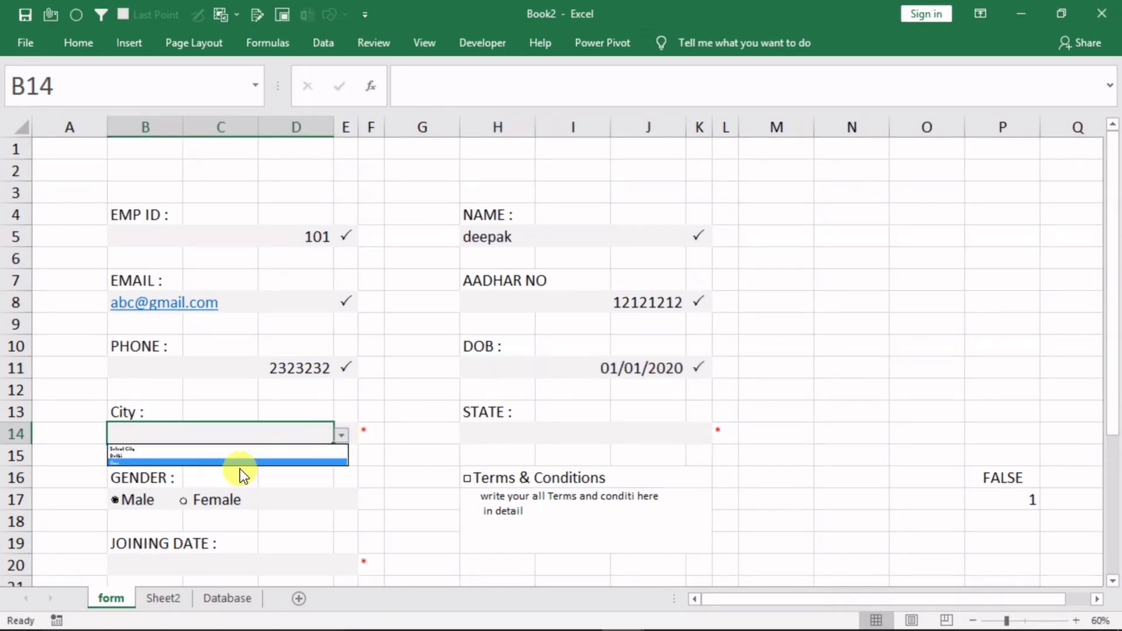
left_click(239, 462)
left_click(514, 432)
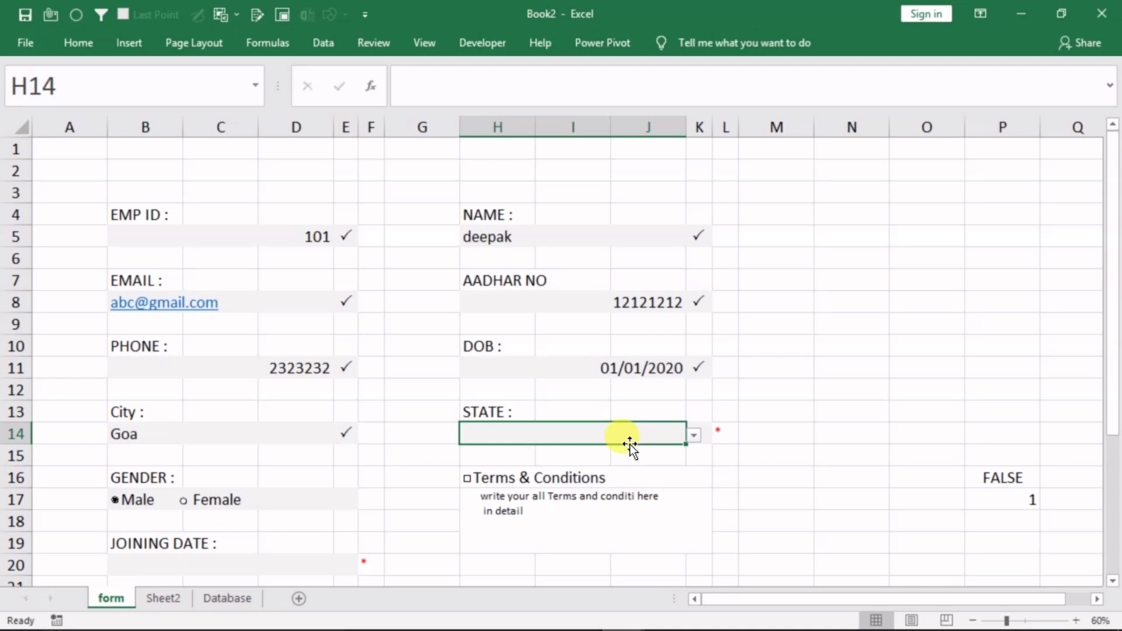
left_click(698, 434)
left_click(590, 460)
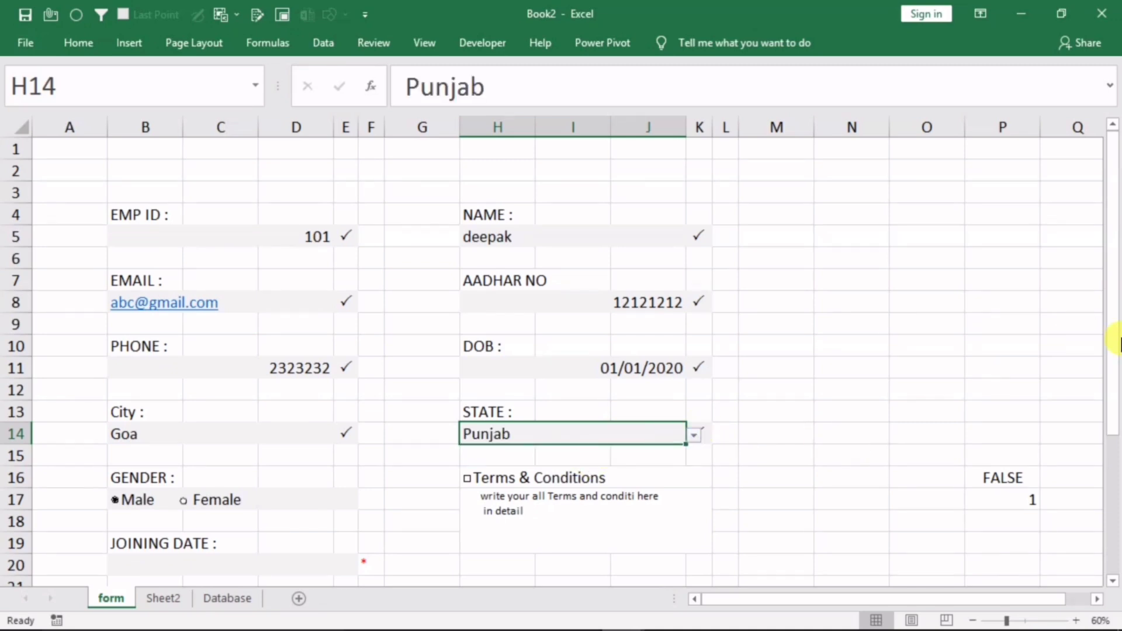
left_click_drag(1117, 344, 1079, 489)
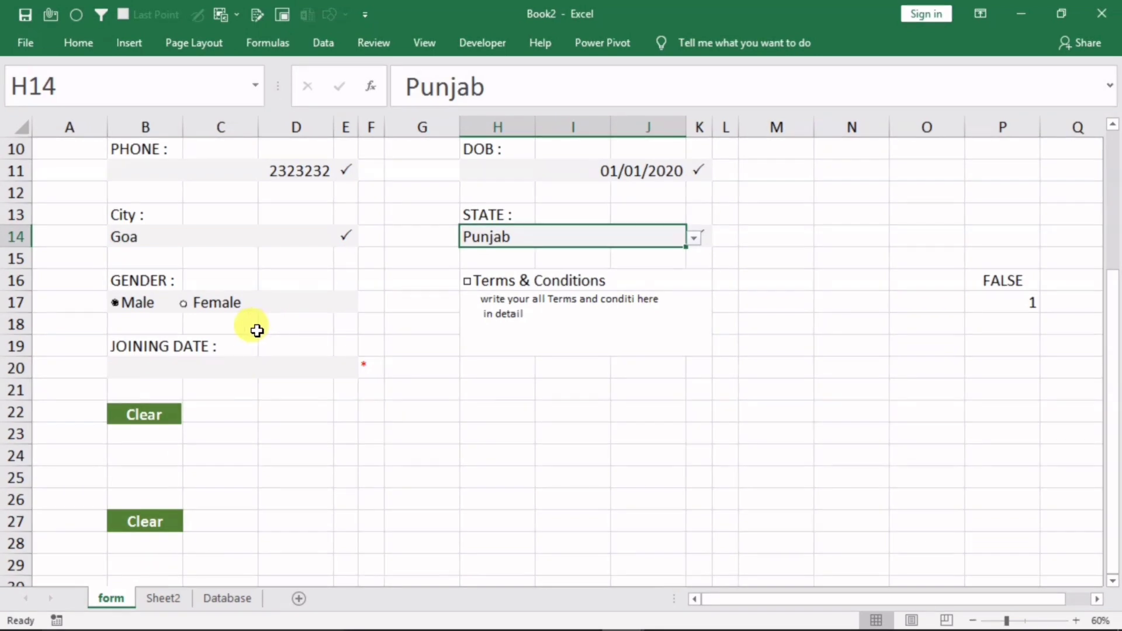
left_click(195, 305)
left_click(130, 306)
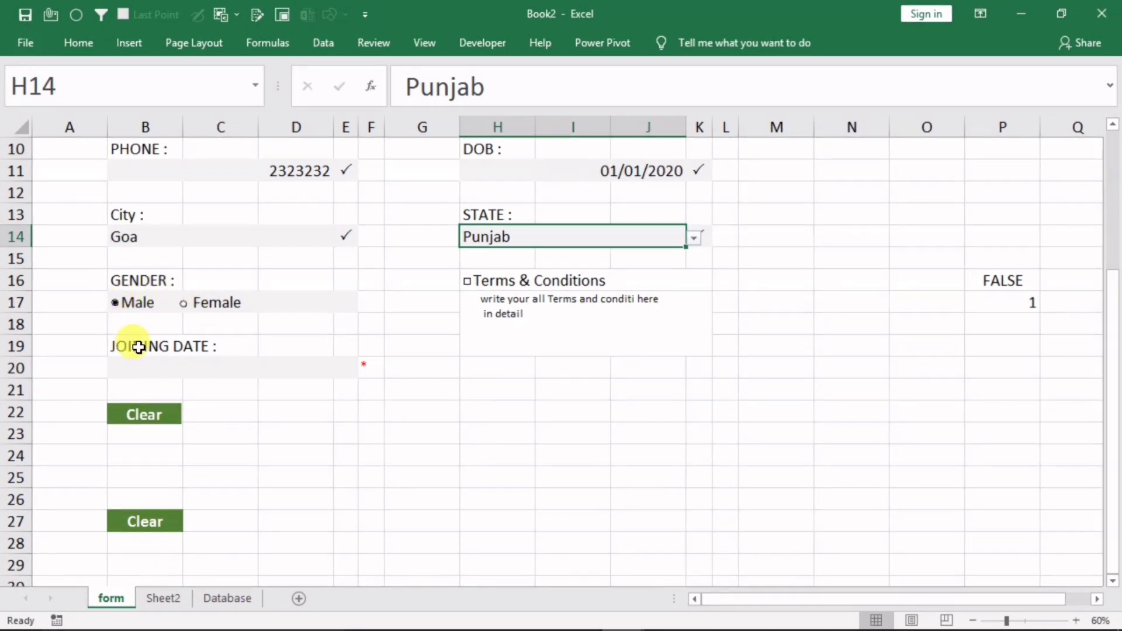
left_click(183, 360)
type("1/1/2020")
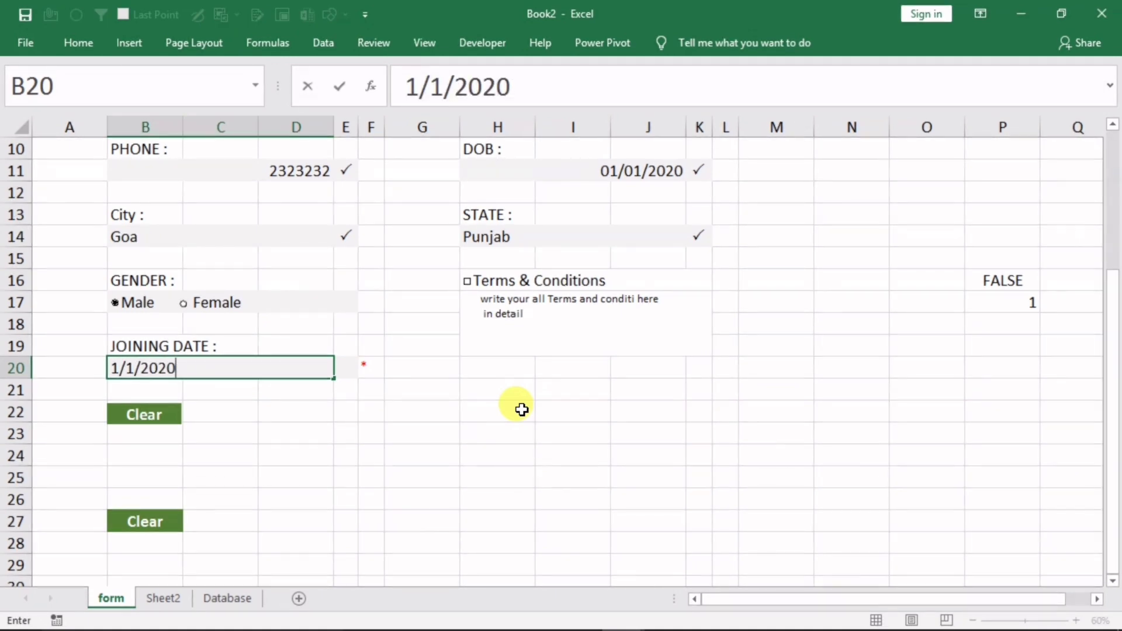
left_click(533, 412)
Tick Terms & Conditions, testing that unticking hides Submit, then select Submit cell B29
left_click(467, 282)
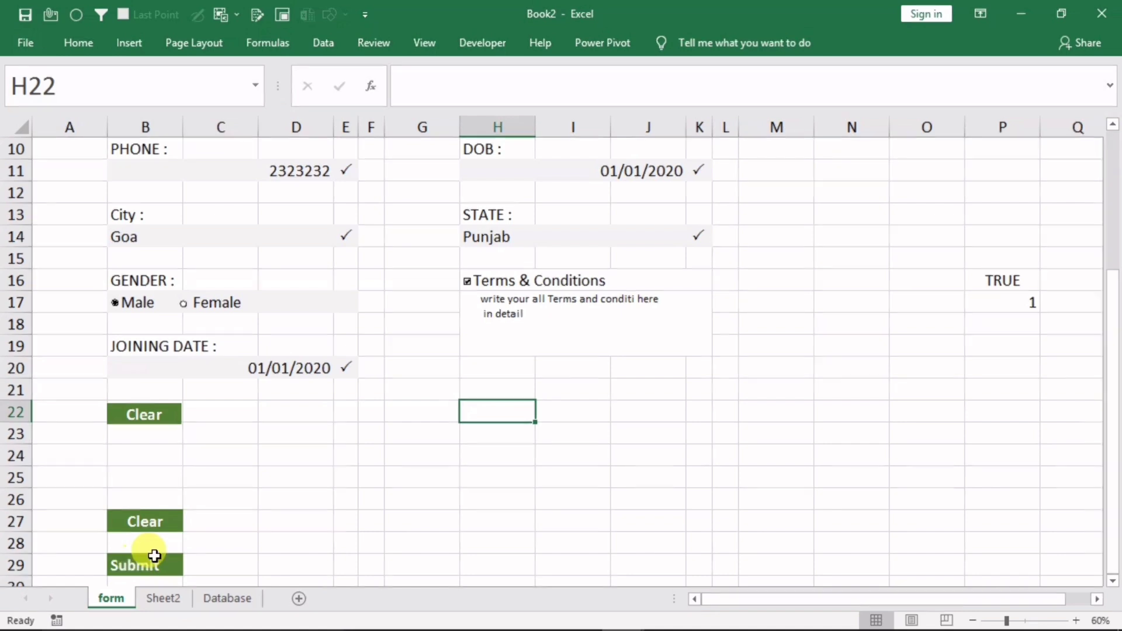
left_click(477, 280)
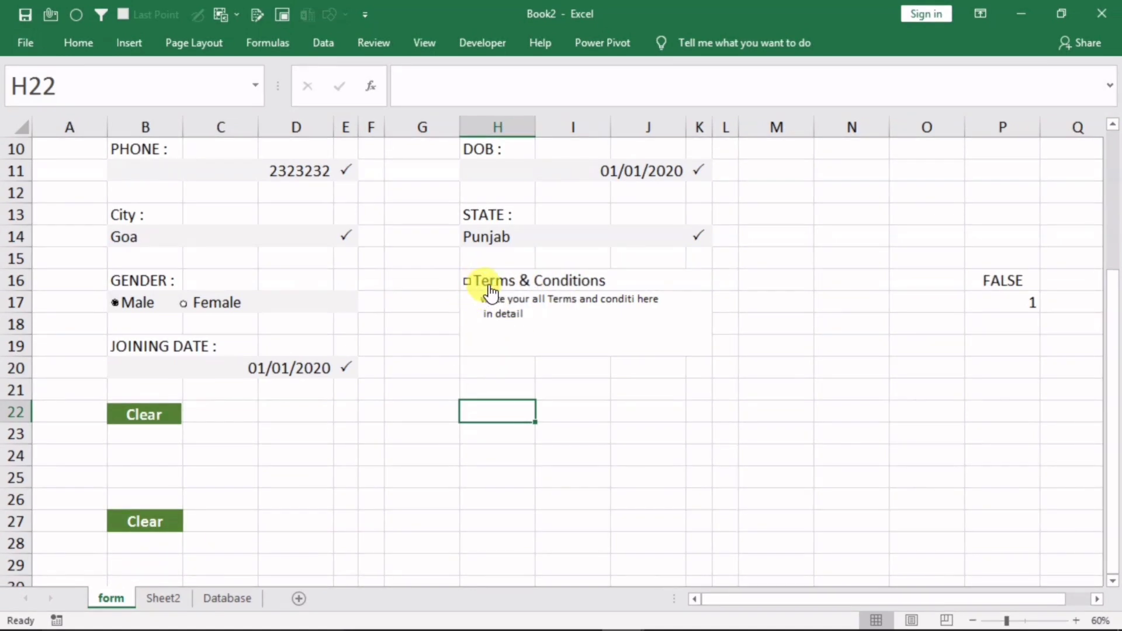
left_click(477, 282)
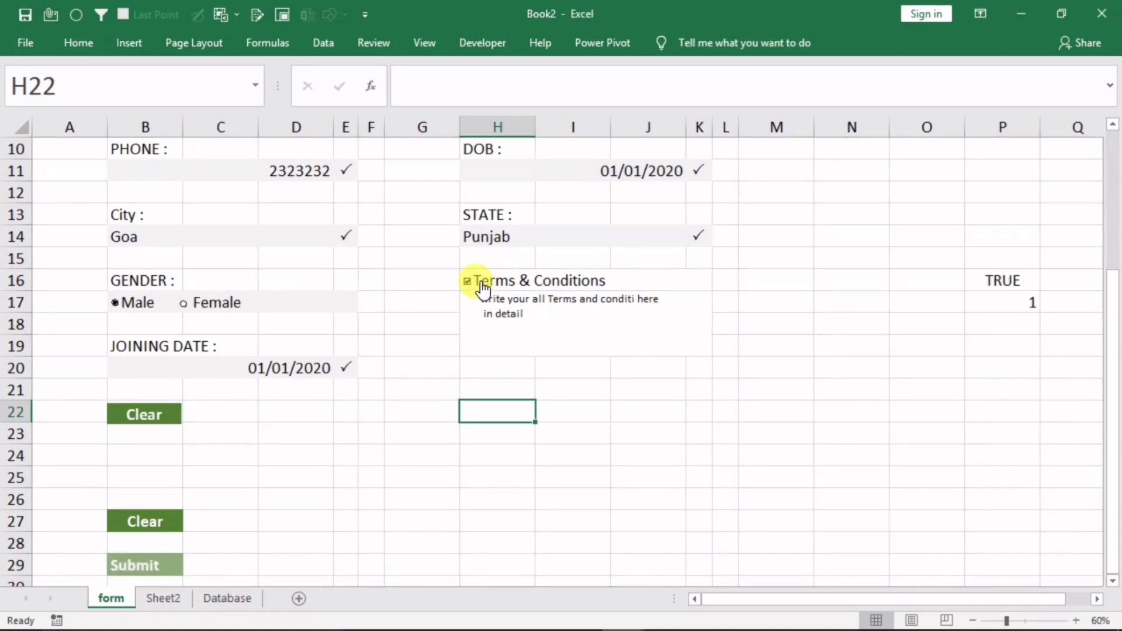
left_click(150, 571)
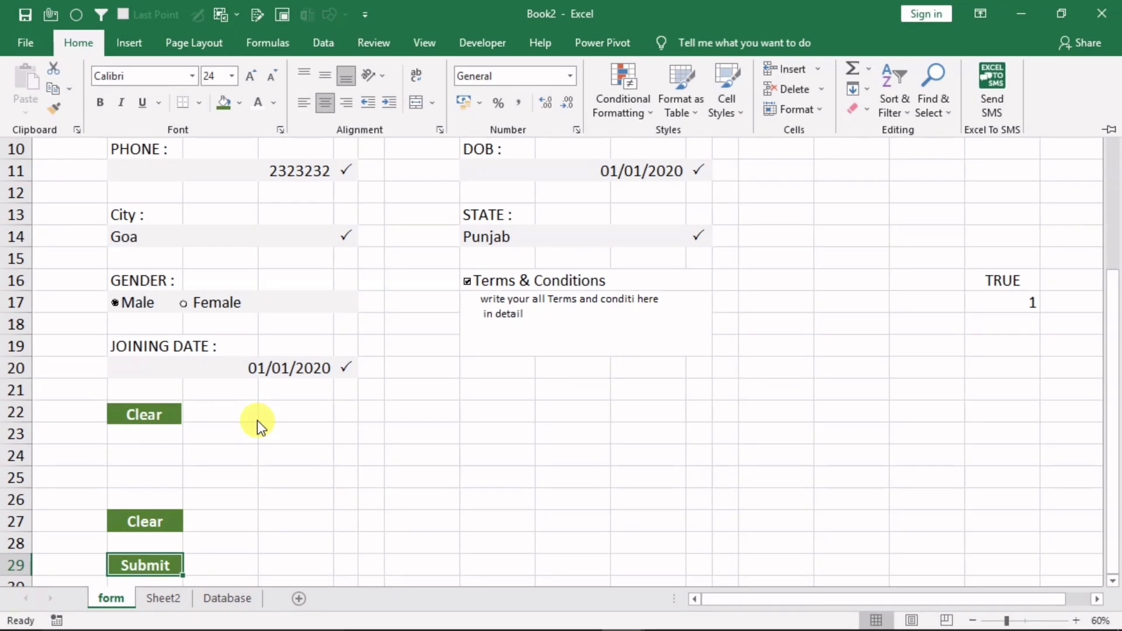
Paste B29 as a linked picture and place it beside Clear in row 22
key("ctrl+c")
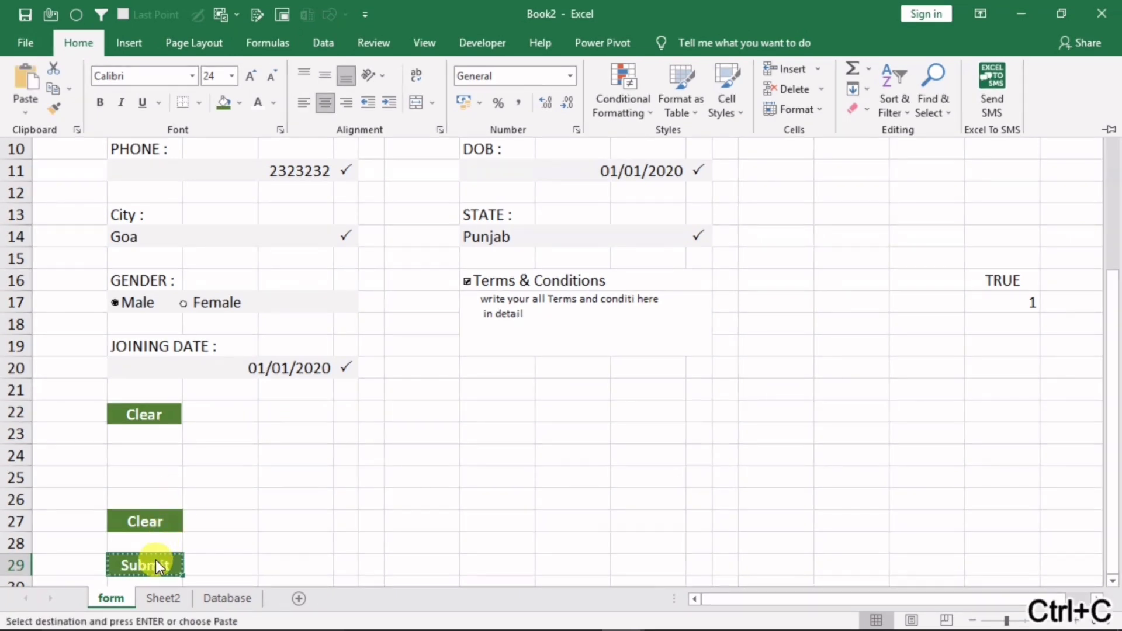
left_click(23, 106)
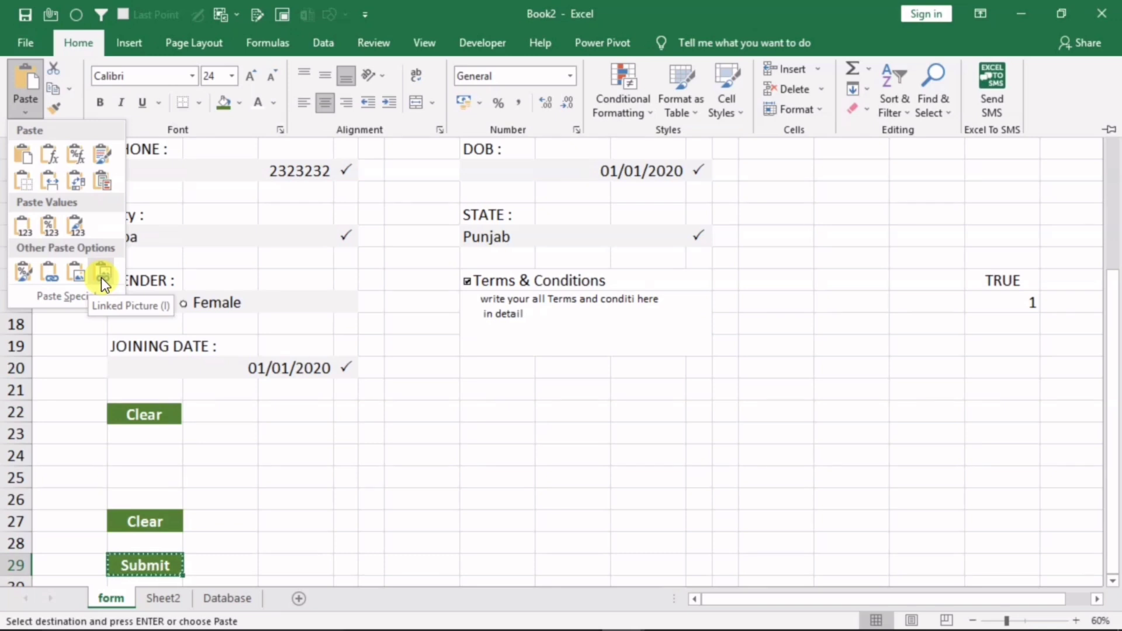
left_click(100, 278)
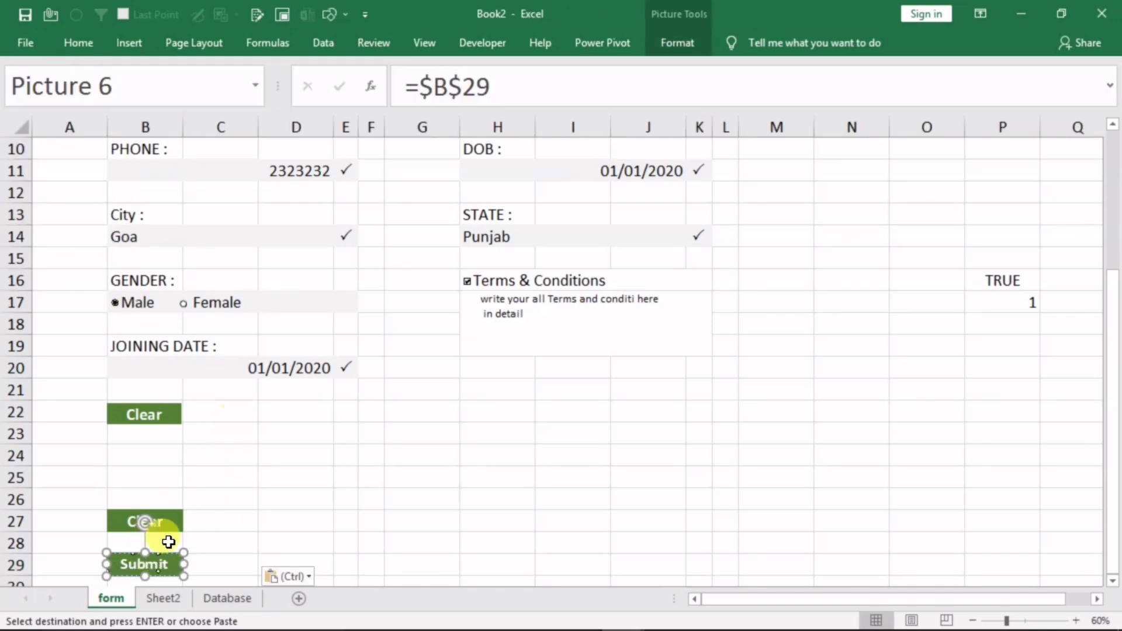
left_click_drag(159, 557, 255, 406)
left_click(596, 453)
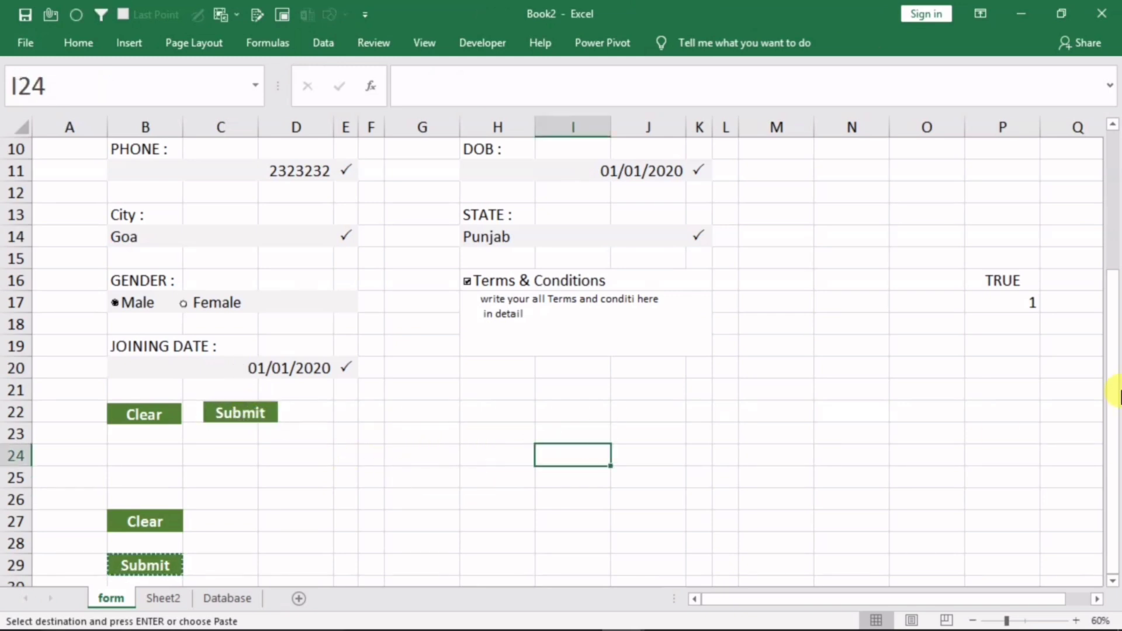
Make row 25 taller and toggle the Terms checkbox to confirm Submit hides and reappears
left_click_drag(13, 489, 10, 583)
left_click_drag(23, 489, 20, 576)
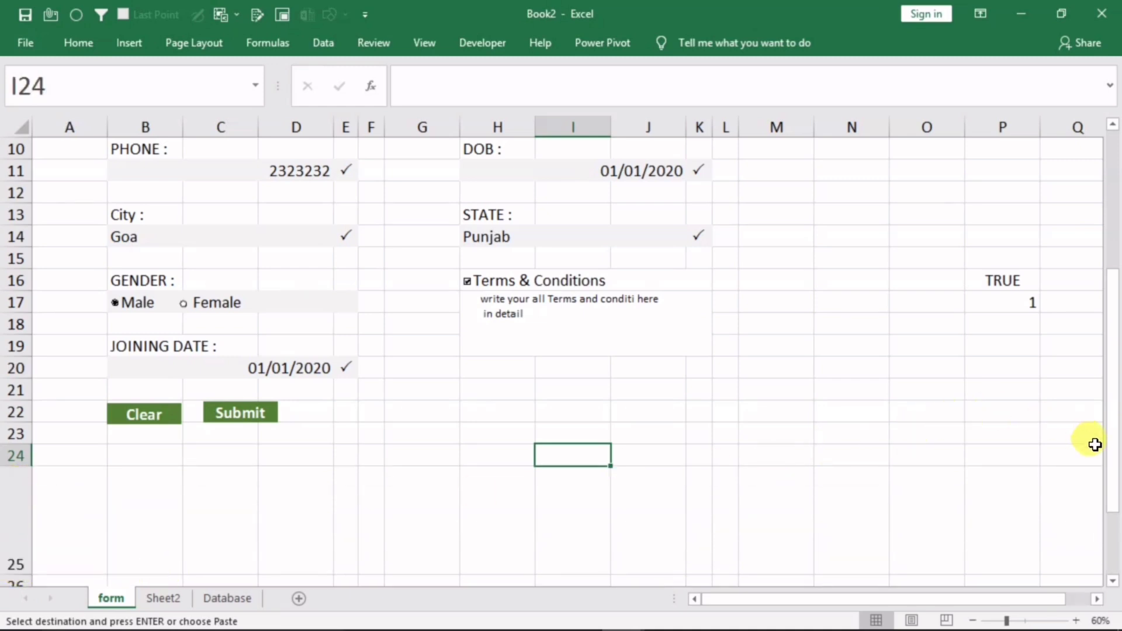
left_click_drag(1112, 474, 1112, 424)
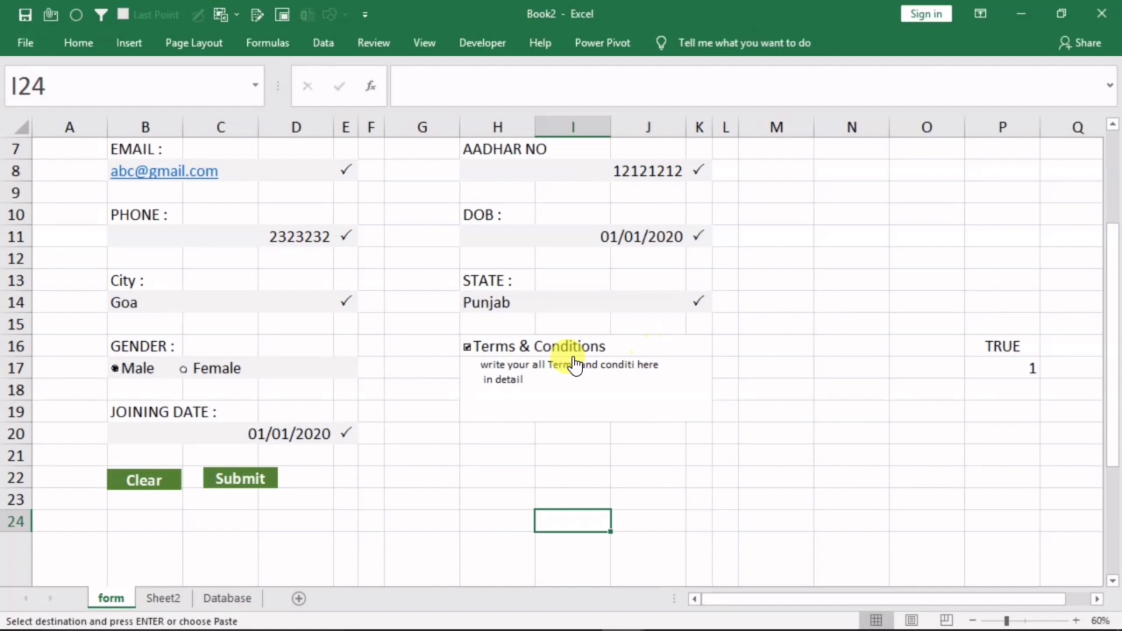
left_click(481, 353)
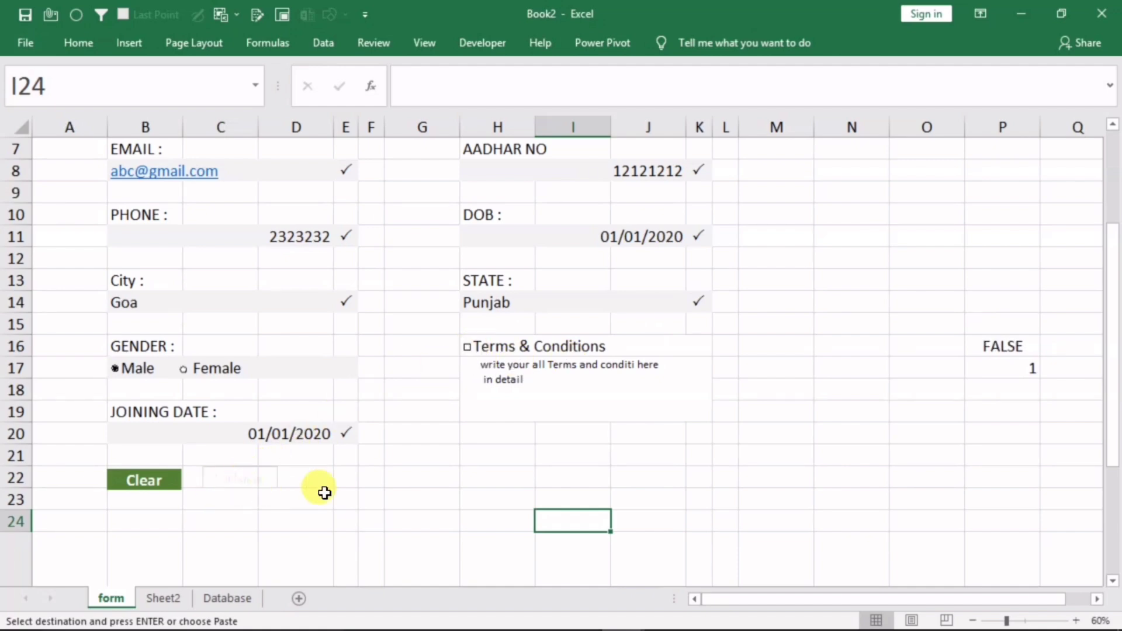
left_click(493, 348)
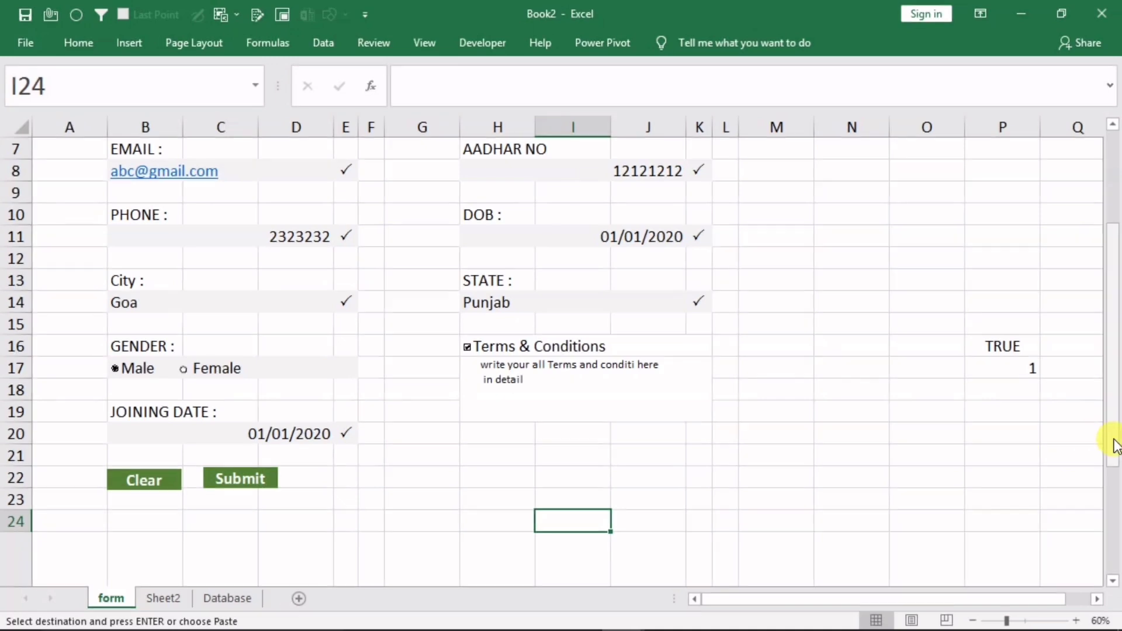
left_click_drag(1113, 443, 1108, 354)
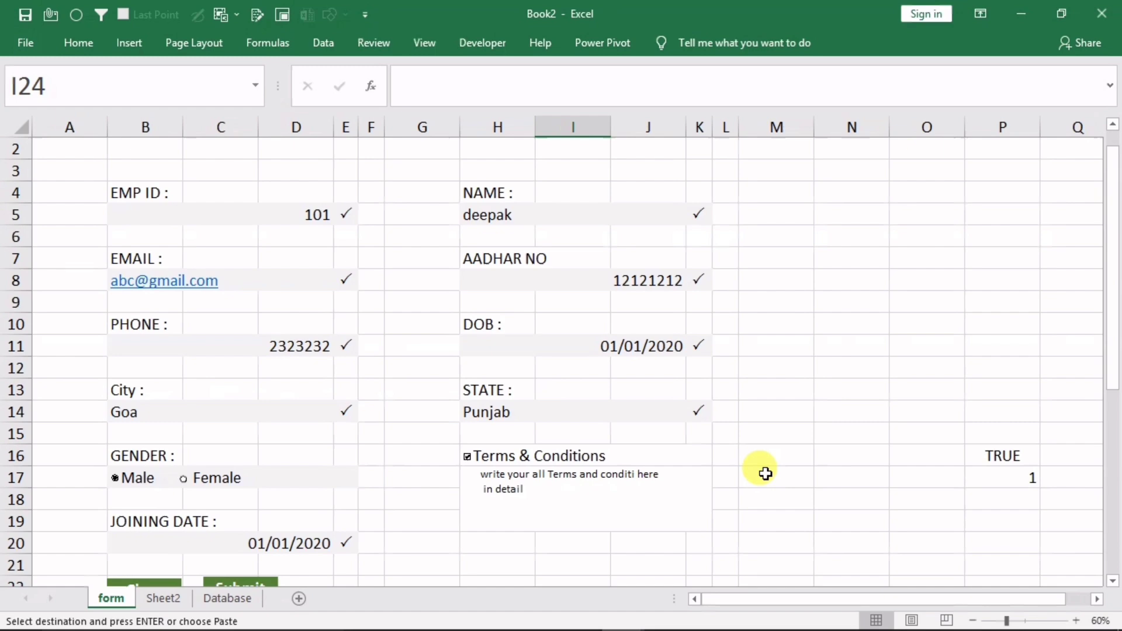
On the Database sheet, turn headers A2:J2 into a table with headers
left_click(226, 598)
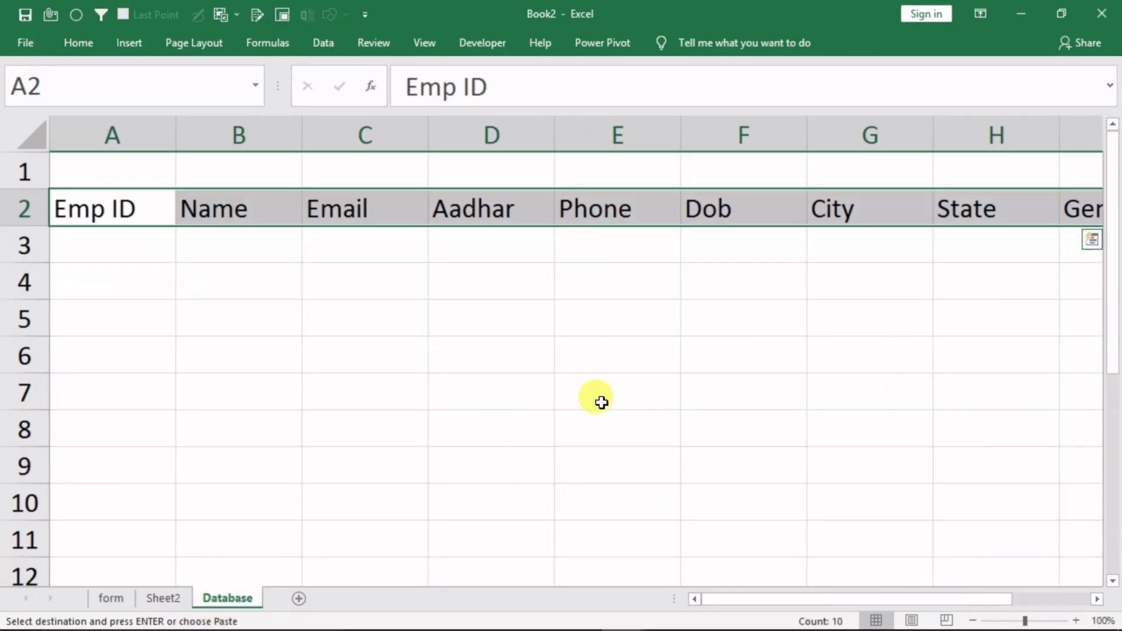
left_click(614, 352)
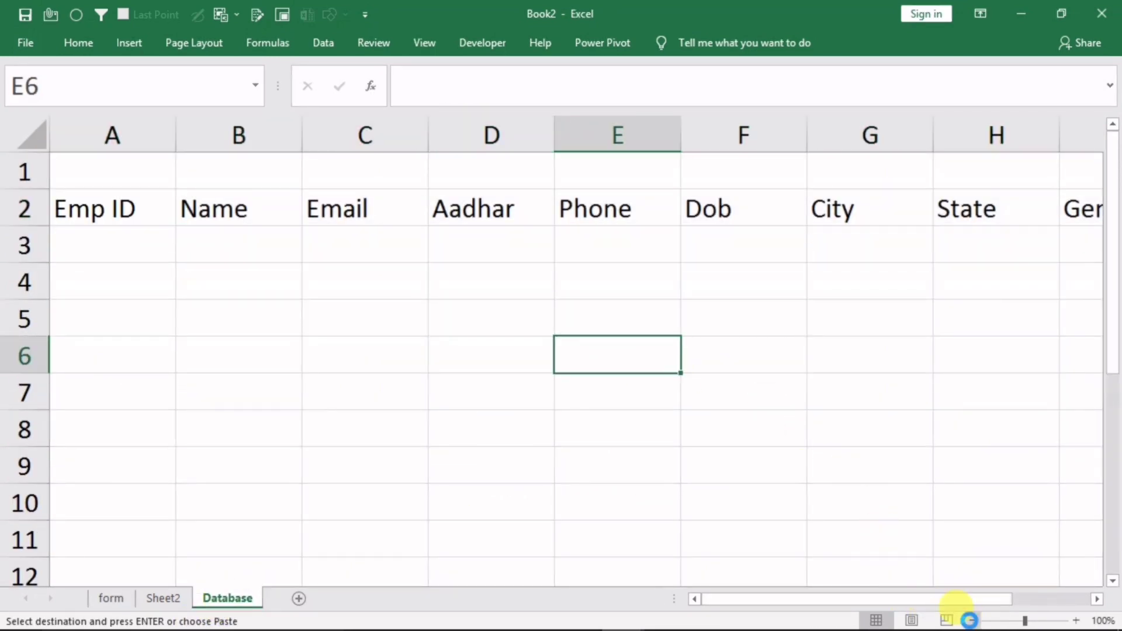
left_click(972, 621)
left_click(971, 621)
left_click(972, 620)
left_click(69, 186)
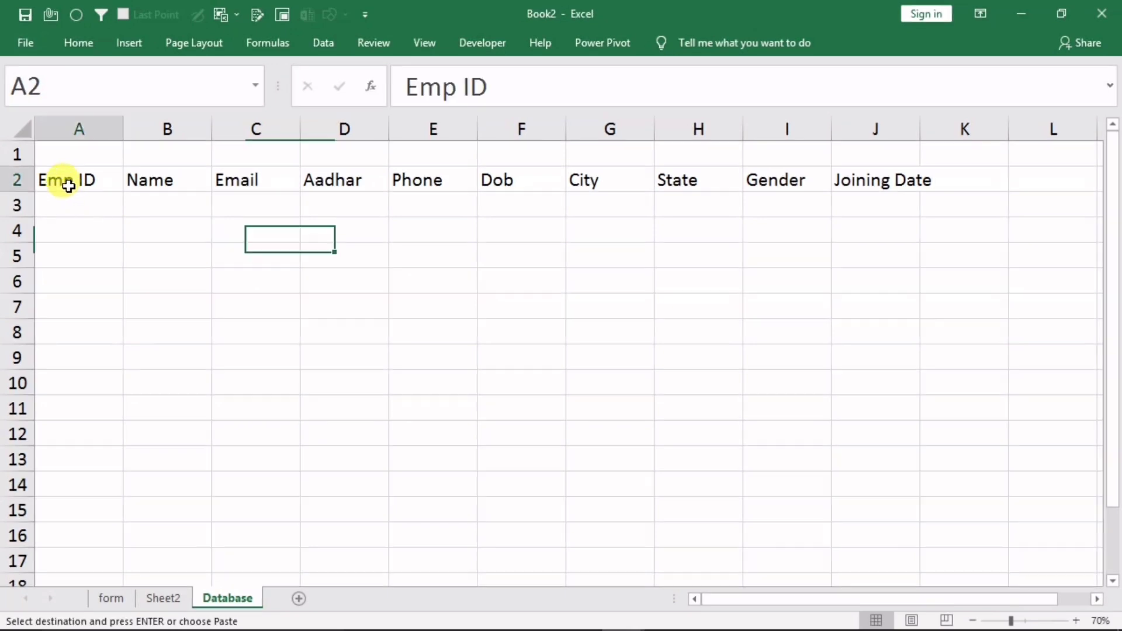
left_click_drag(68, 186, 920, 202)
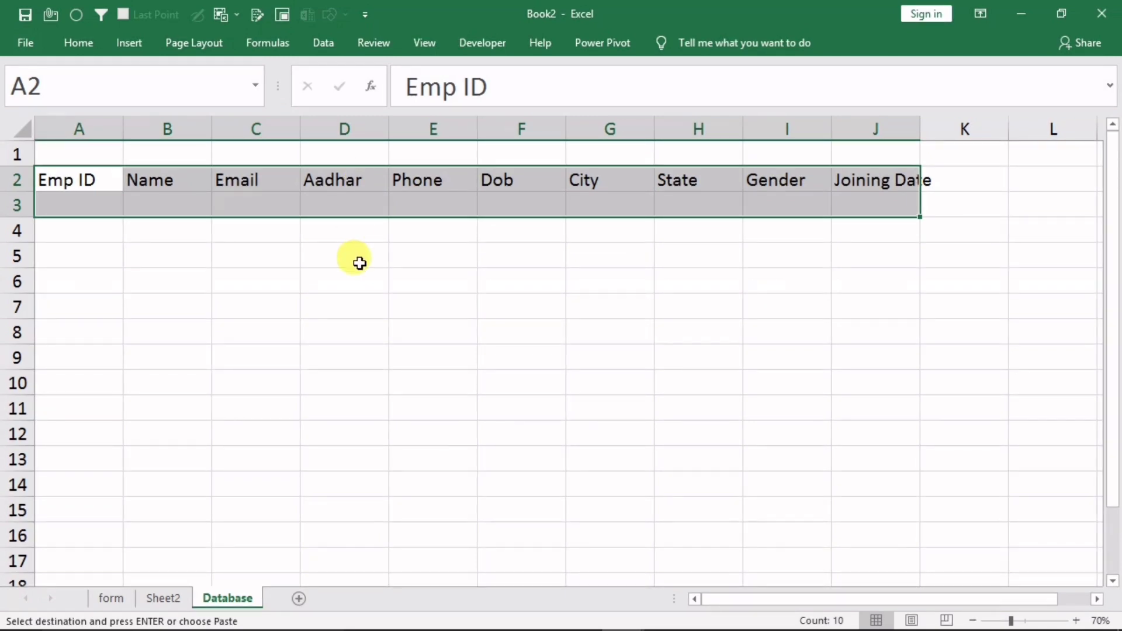
key("ctrl+t")
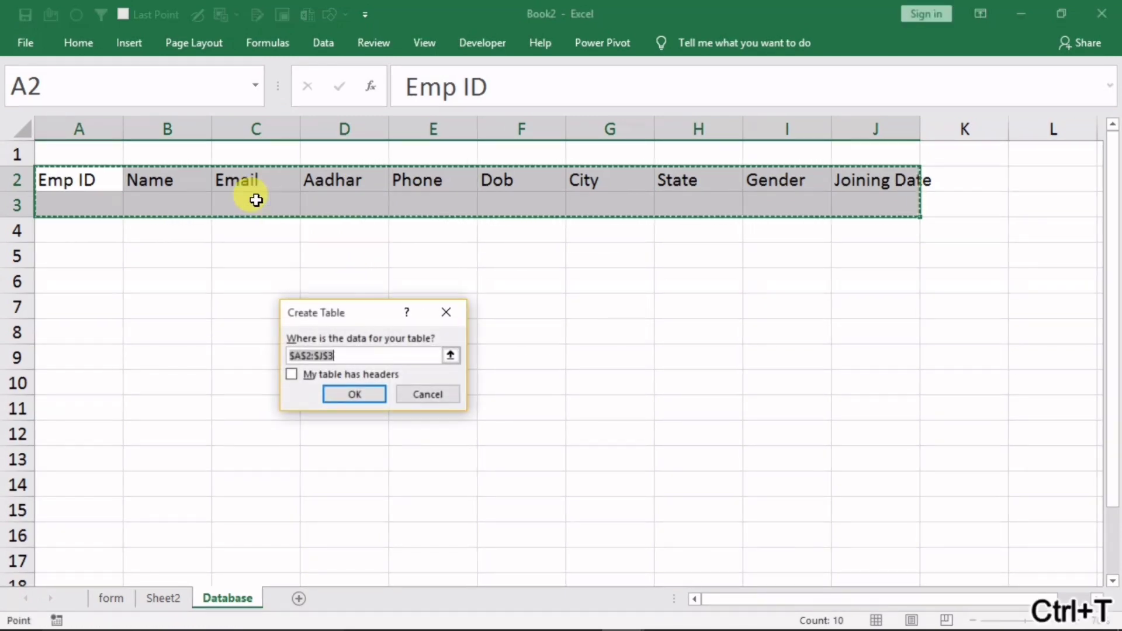
left_click(305, 377)
left_click(344, 398)
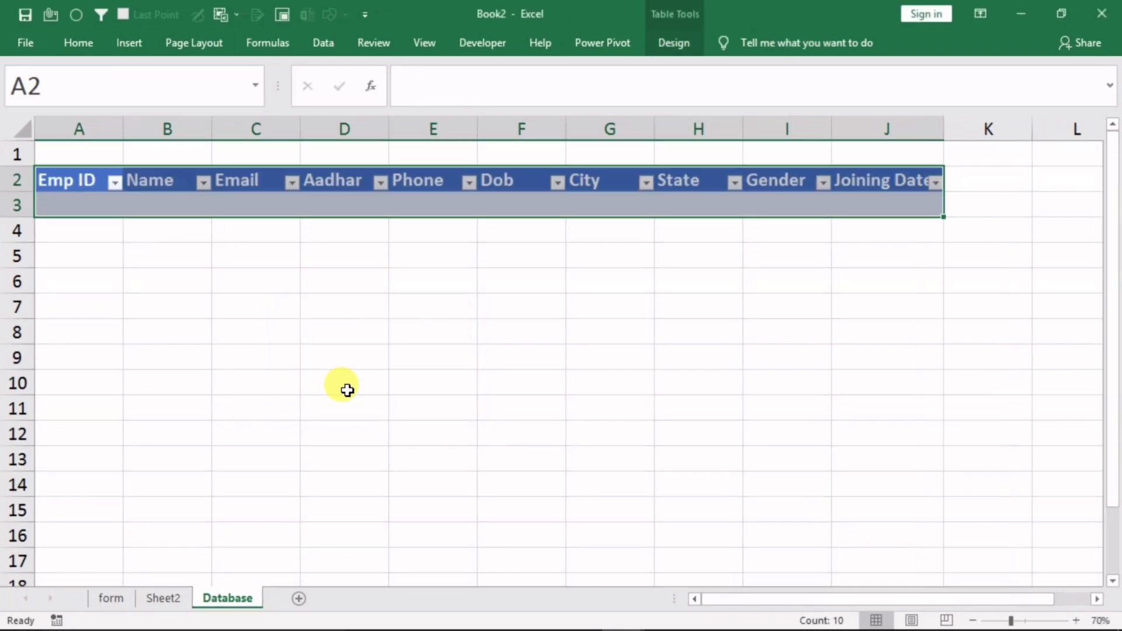
Switch off Banded Rows for the new table
left_click(448, 307)
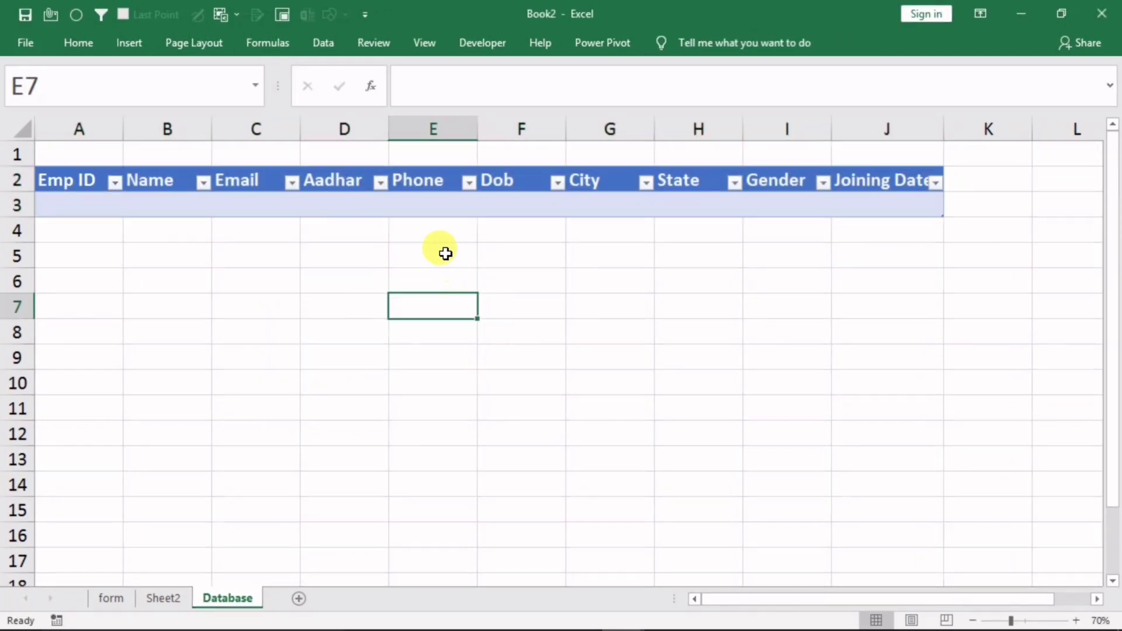
left_click(432, 201)
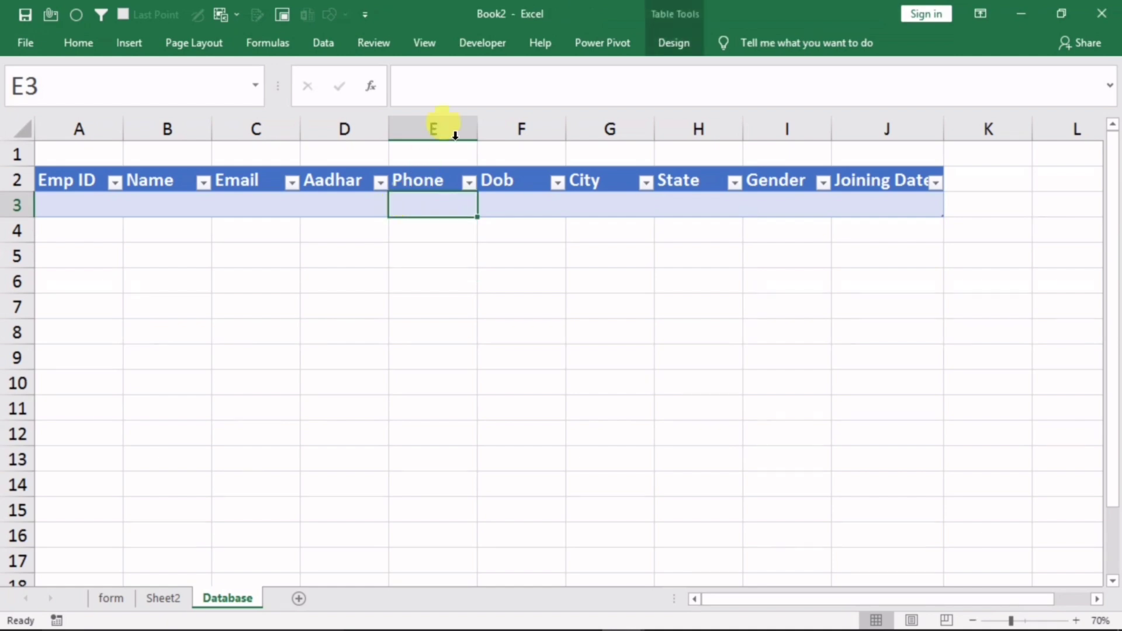
left_click(676, 45)
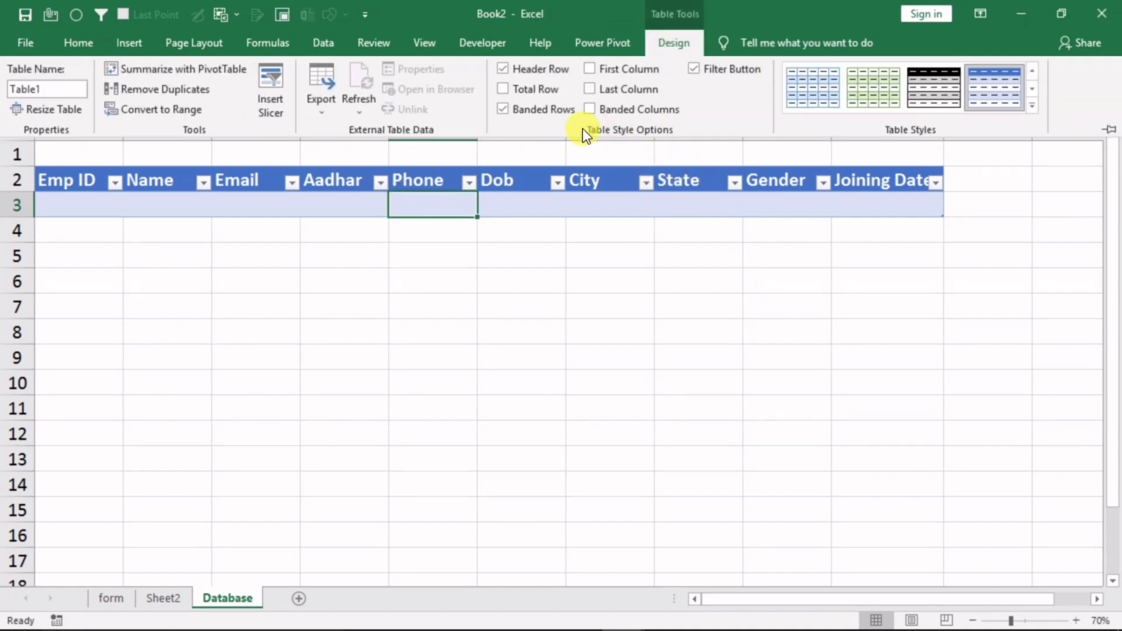
left_click(533, 110)
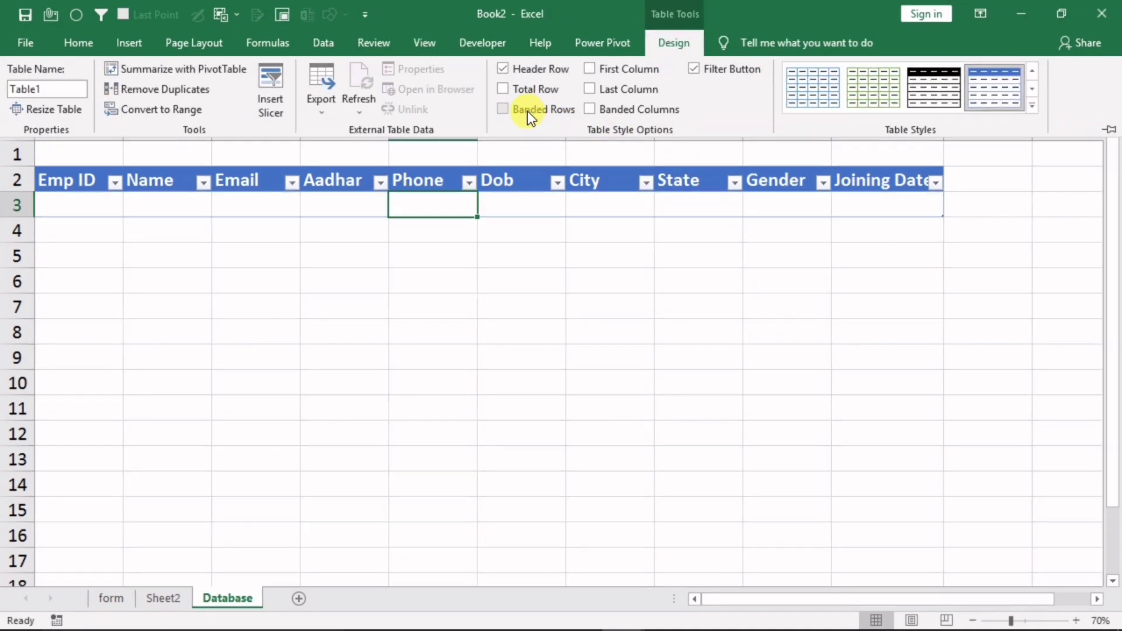
left_click(482, 317)
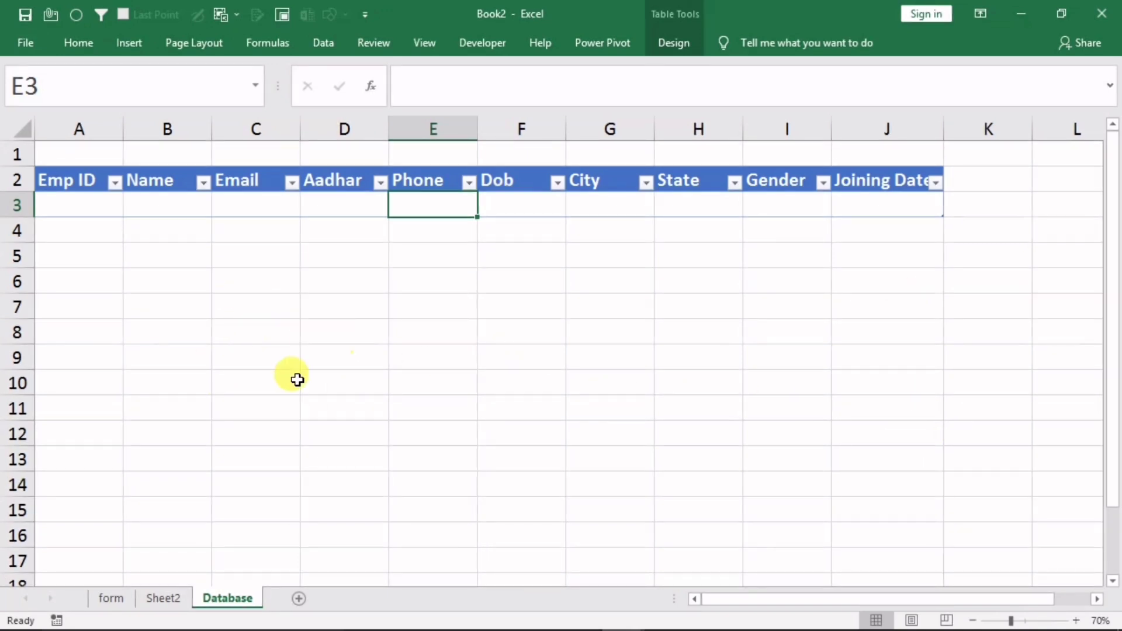
Go via Sheet2 back to the form sheet and select empty cell N5
left_click(152, 598)
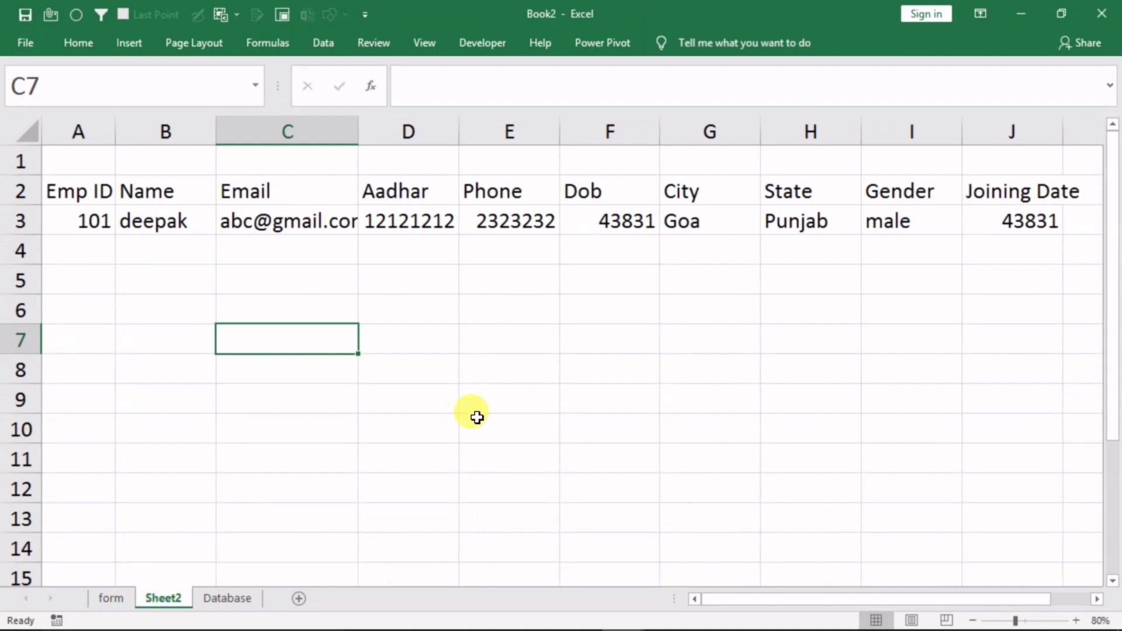
left_click(111, 598)
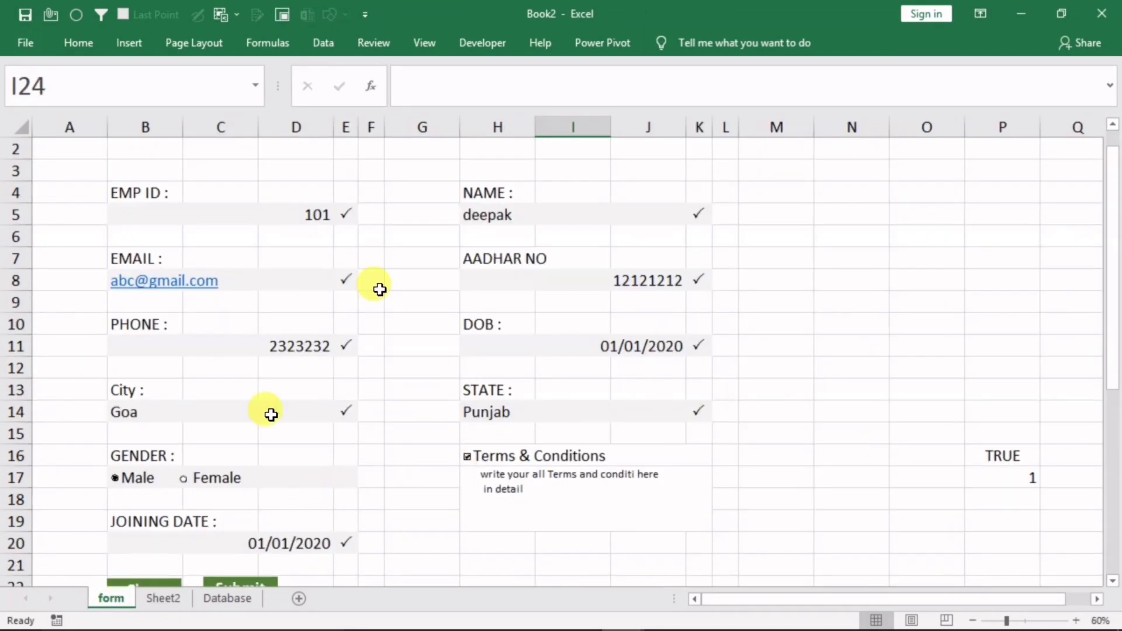
left_click(817, 275)
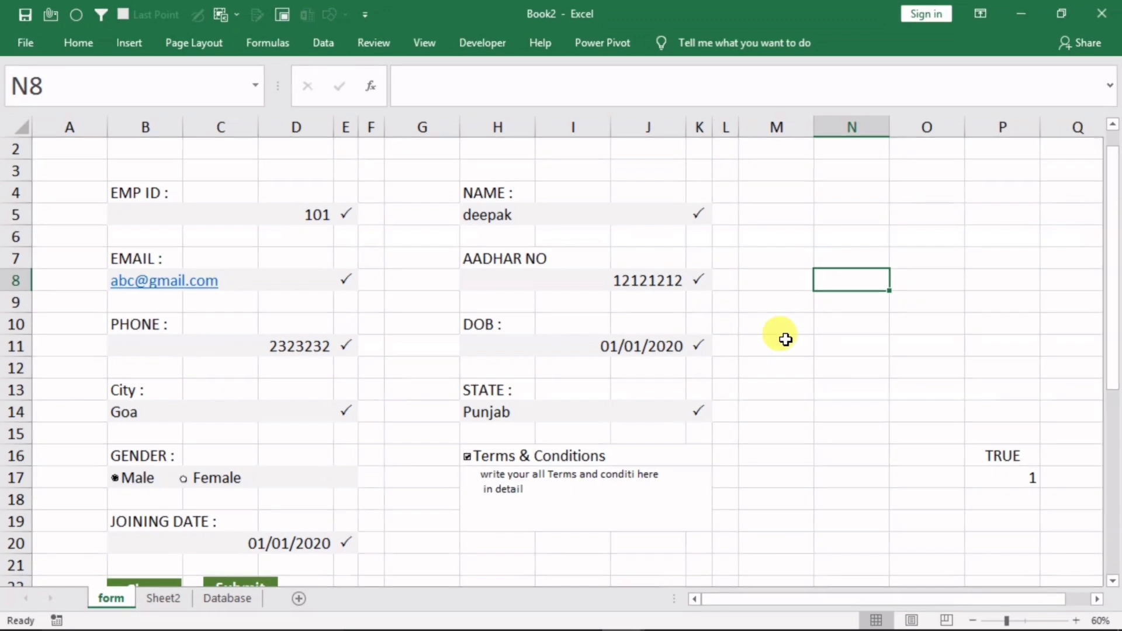
With N5 selected, start recording a macro named 'mac' stored in This Workbook
left_click(852, 212)
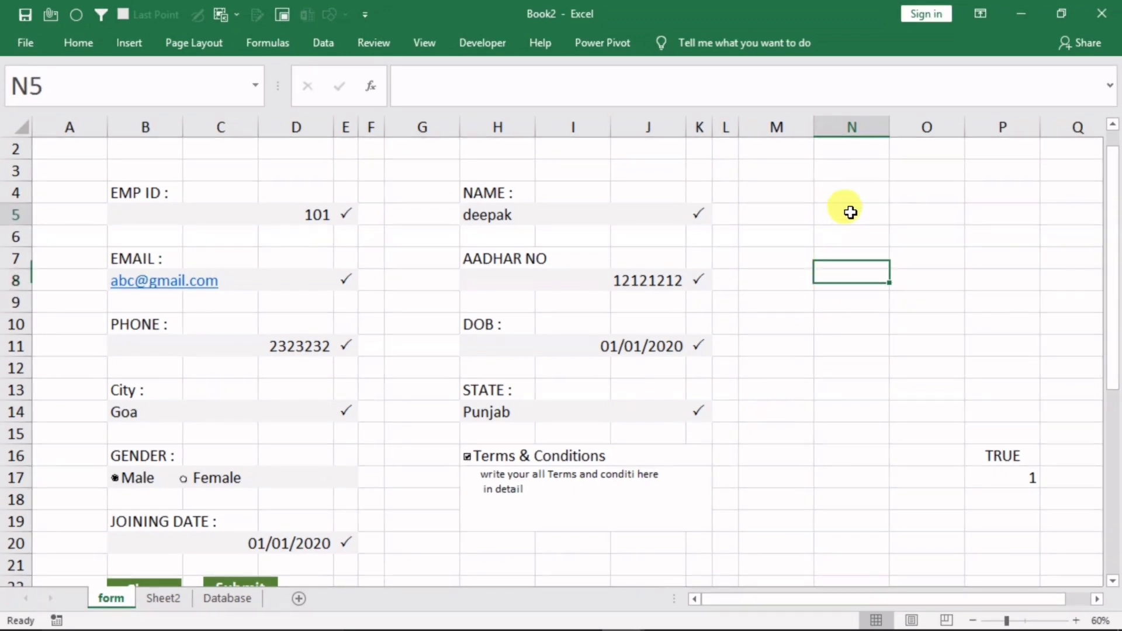
left_click(424, 44)
left_click(907, 88)
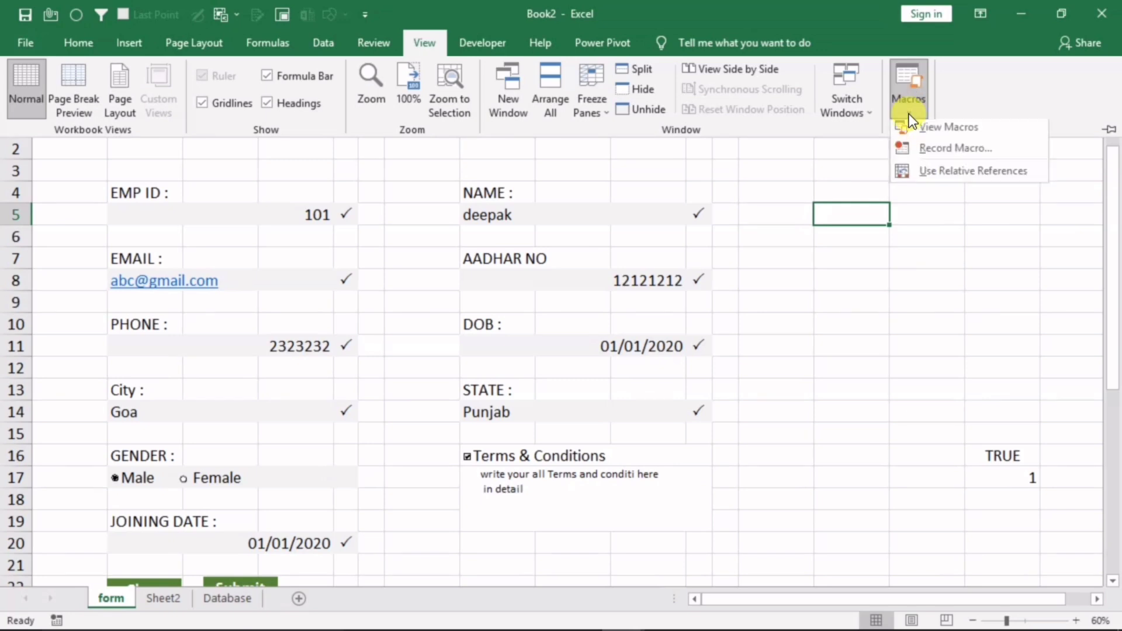
left_click(920, 153)
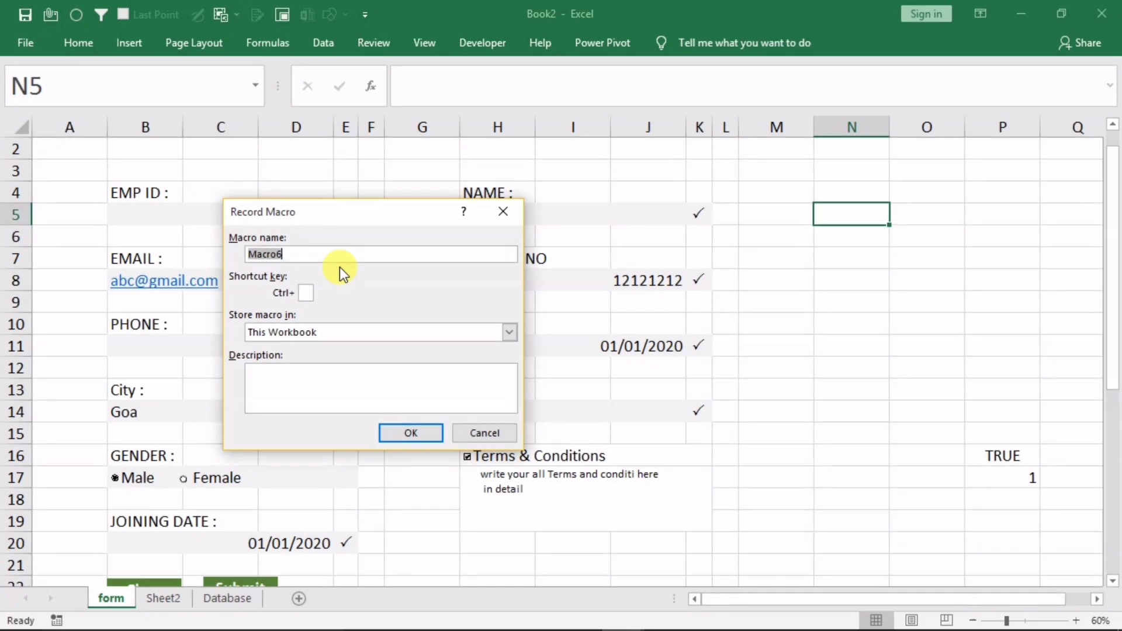
type("mac")
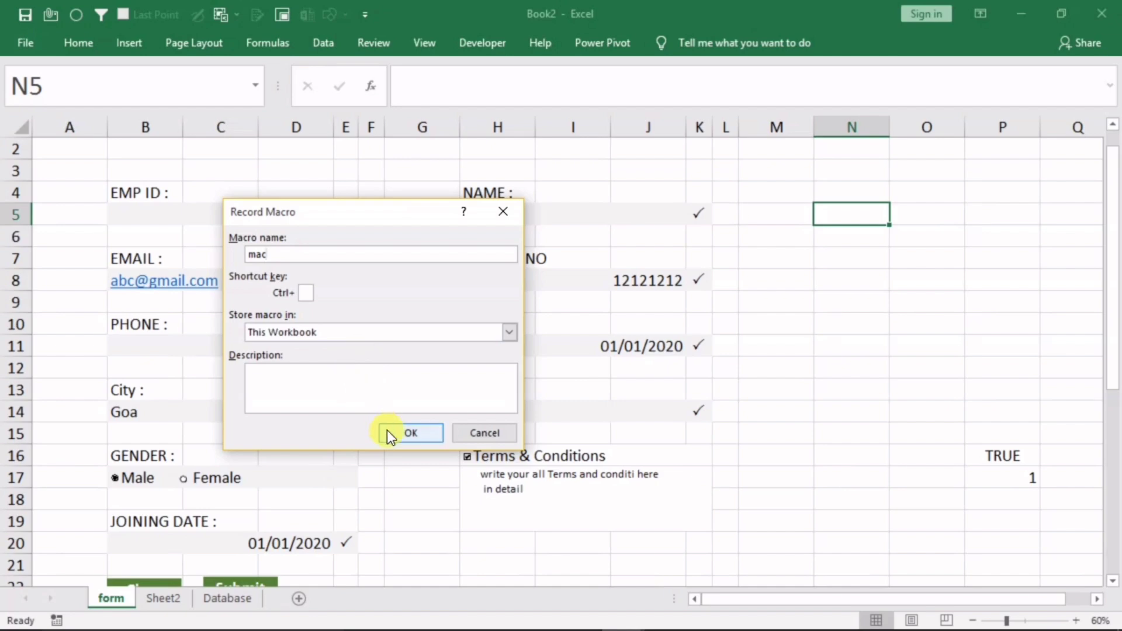
left_click(403, 432)
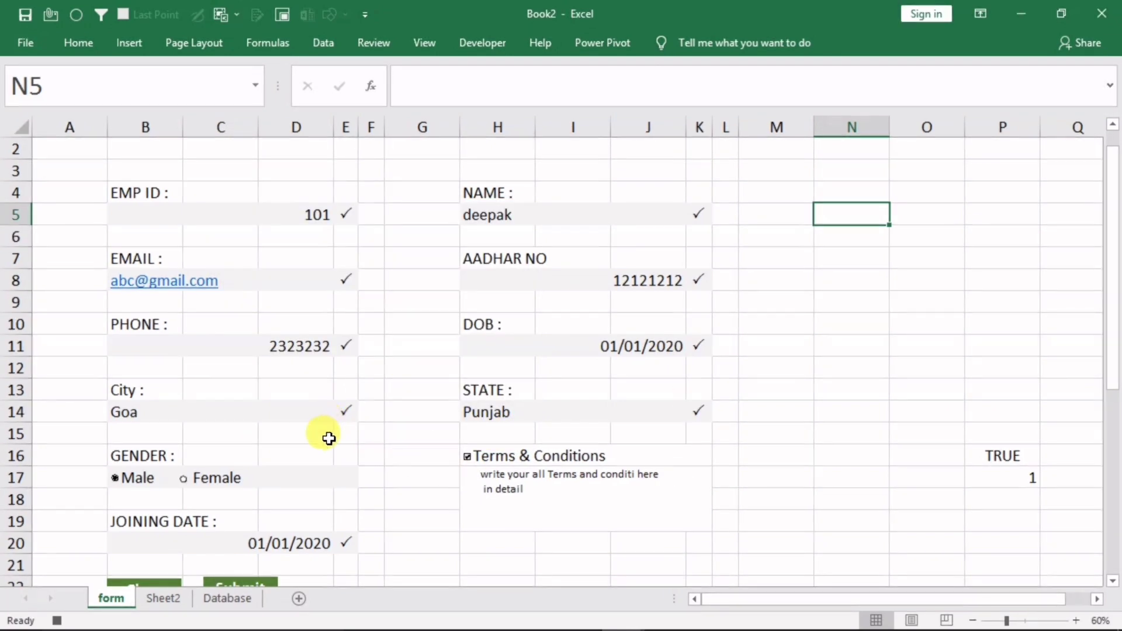
Copy Sheet2's data row A3:J3 and move to the Database sheet
left_click(163, 598)
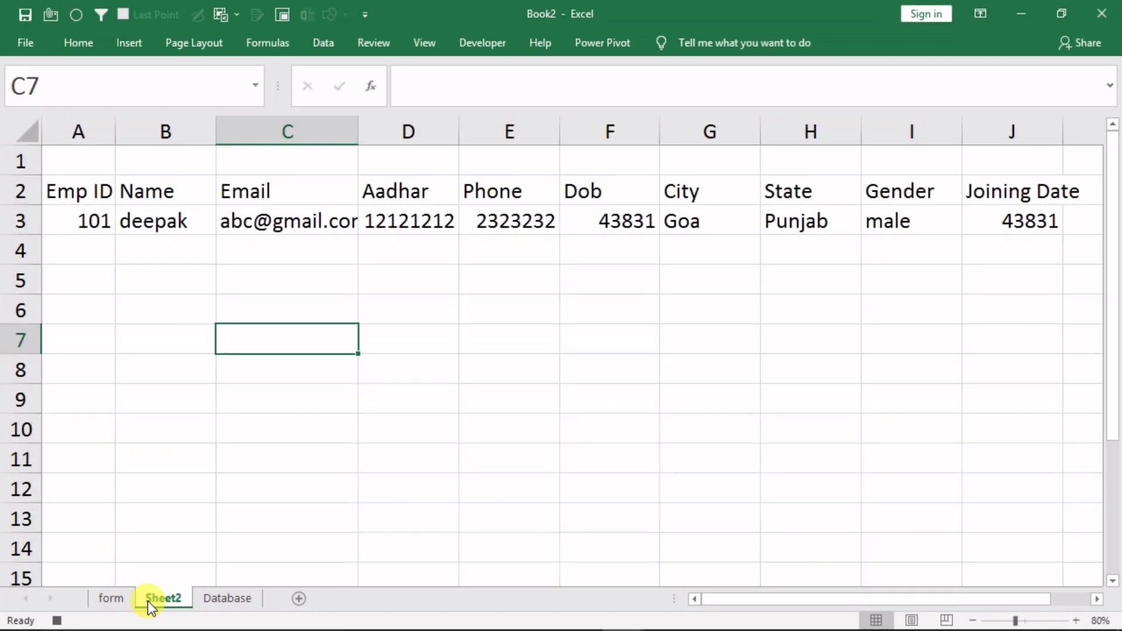
left_click(77, 224)
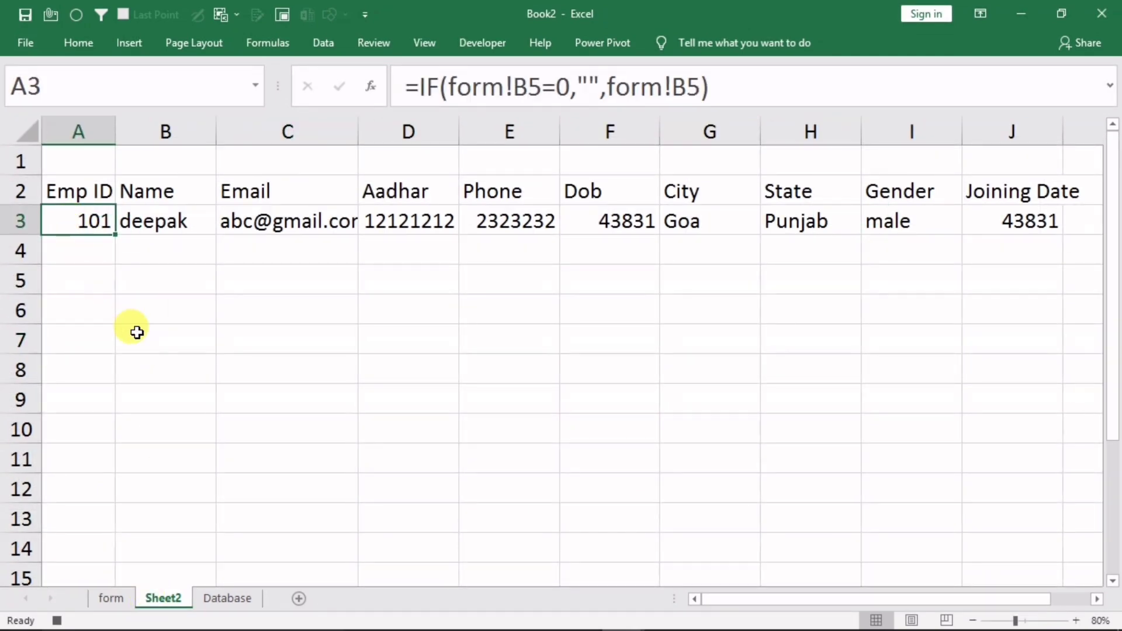
key("shift+Right")
key("shift+Right")
key("shift+Right")
key("shift+Right")
key("shift+Right")
key("shift+Right")
key("shift+Right")
key("shift+Right")
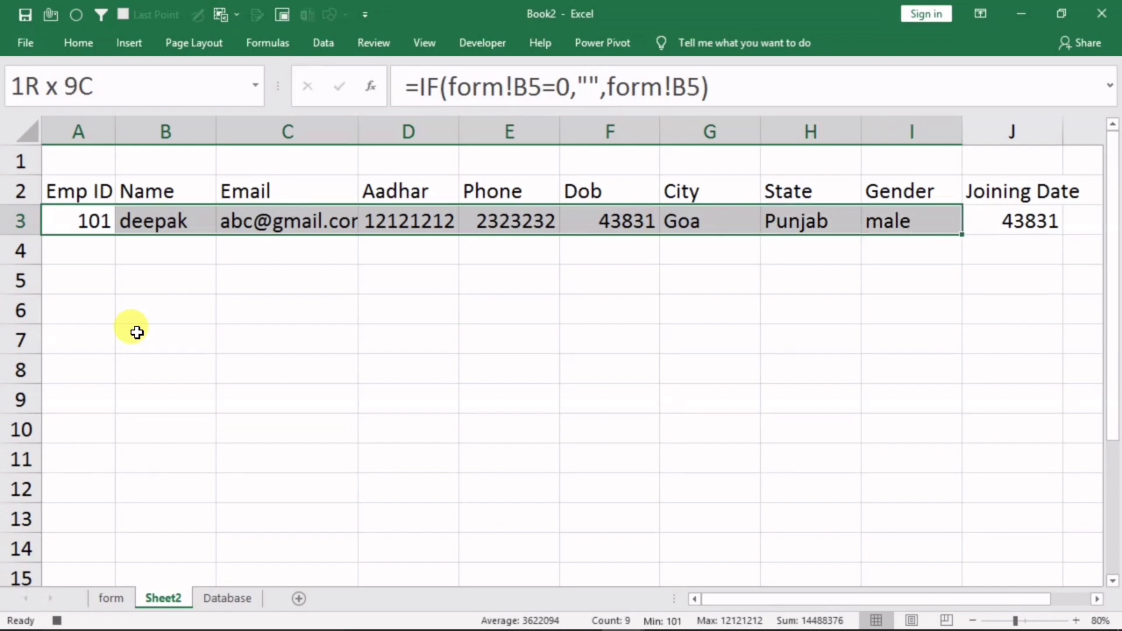
key("shift+Right")
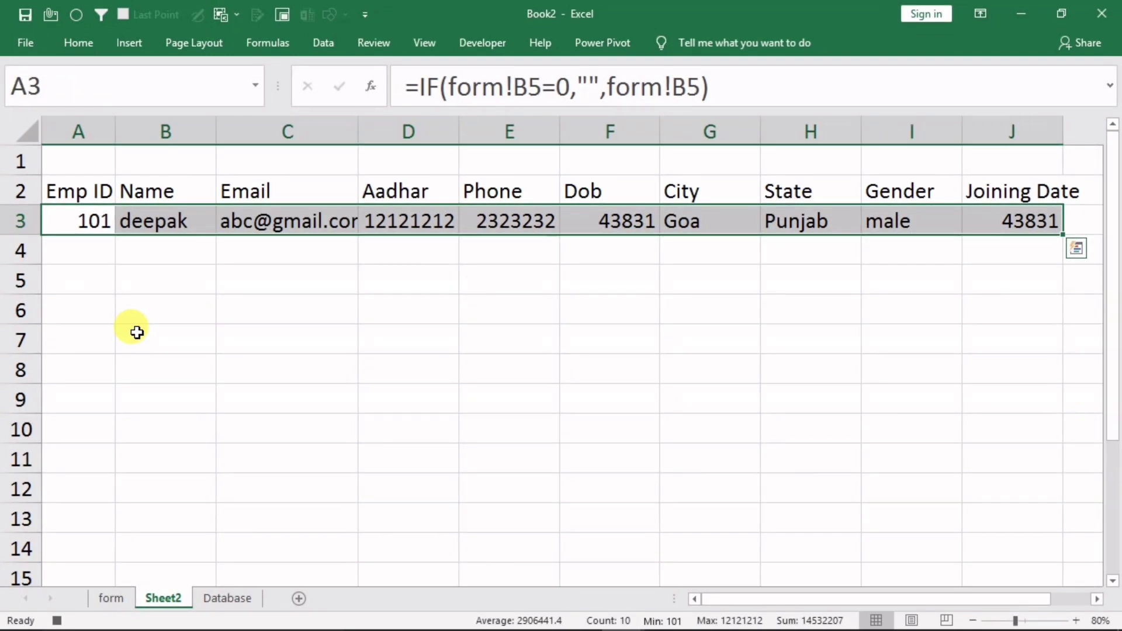
key("ctrl+c")
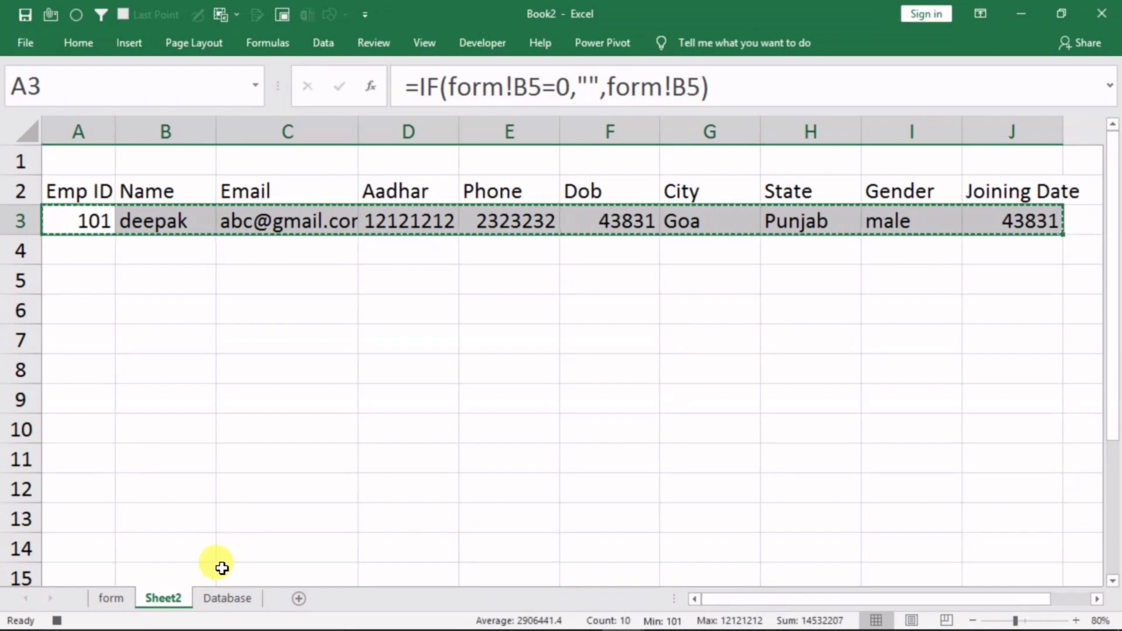
left_click(215, 597)
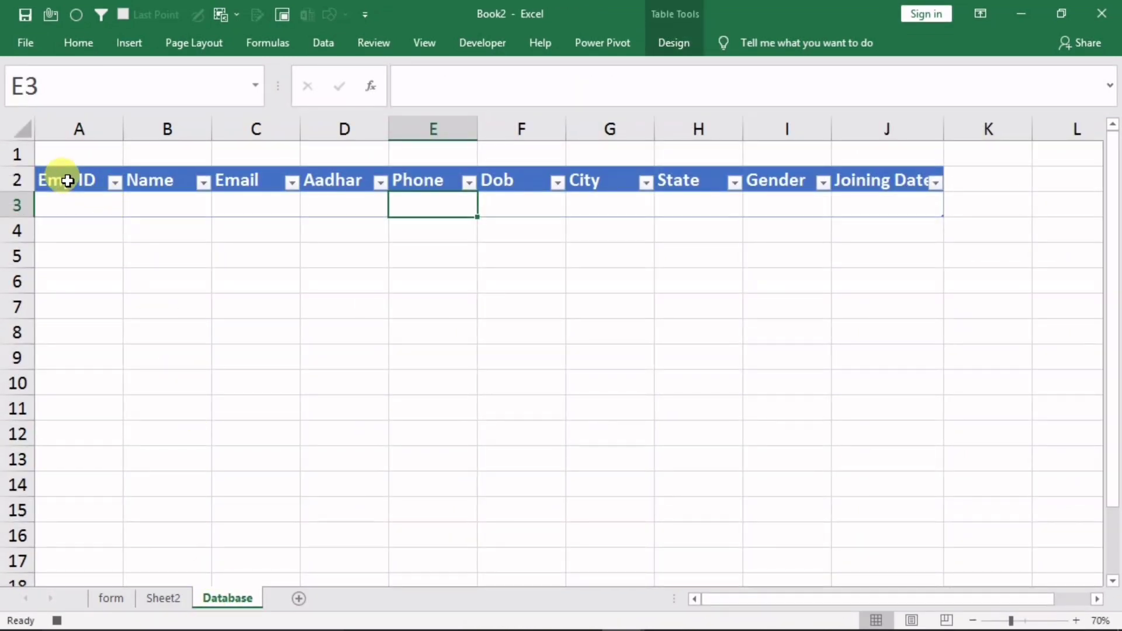
From A2 jump down with Ctrl+Down, enable Use Relative References, then step down to the blank row
left_click(67, 181)
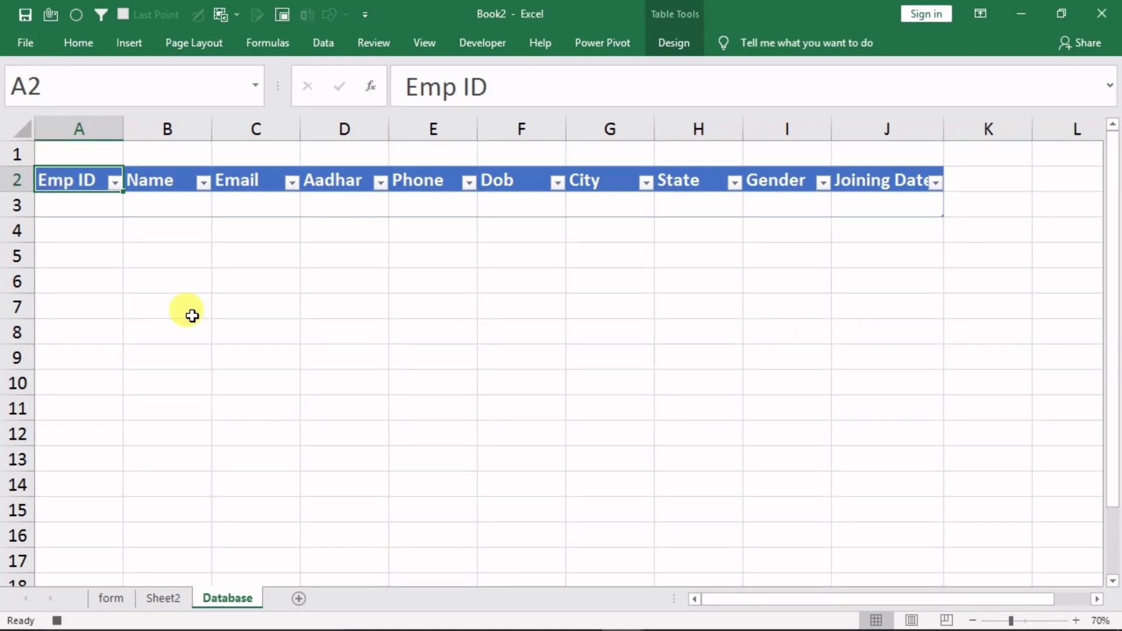
key("ctrl+Down")
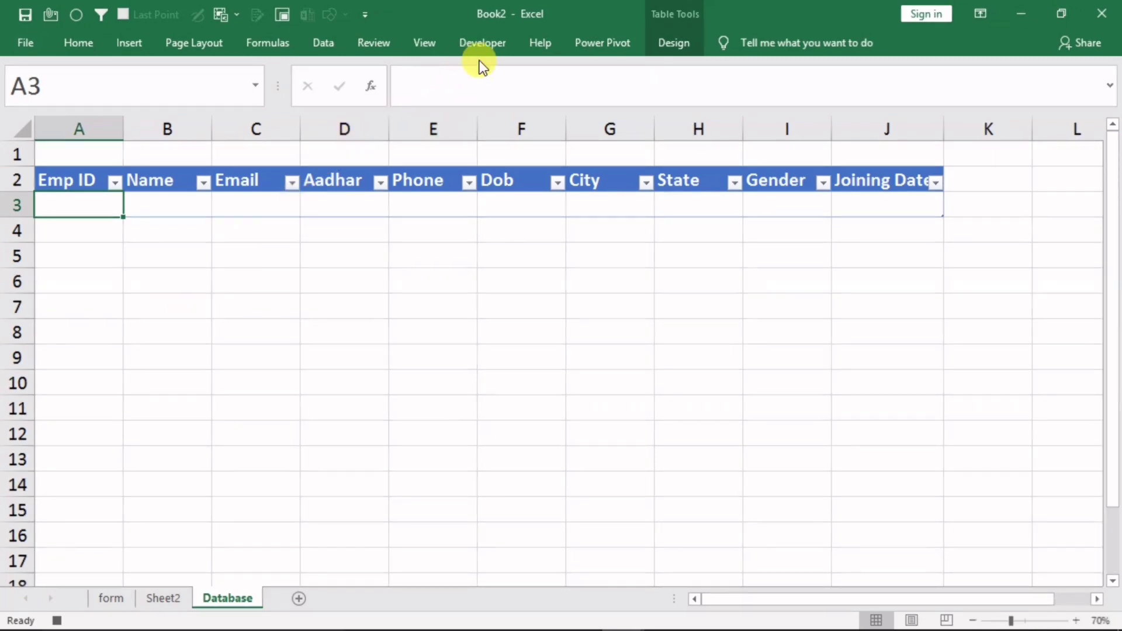
left_click(483, 44)
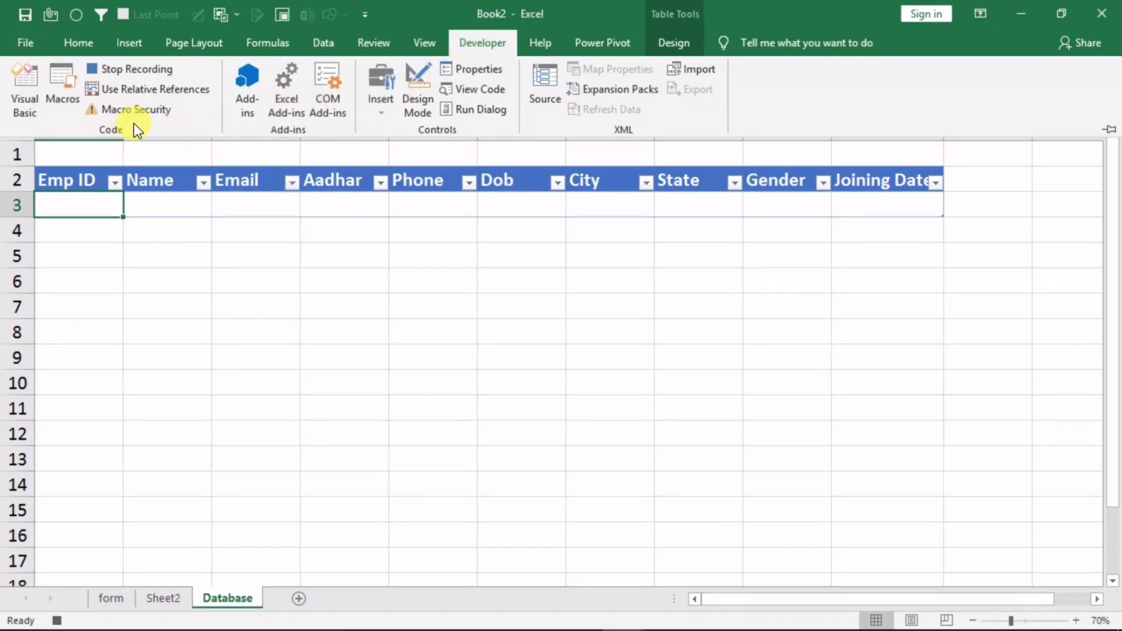
left_click(138, 89)
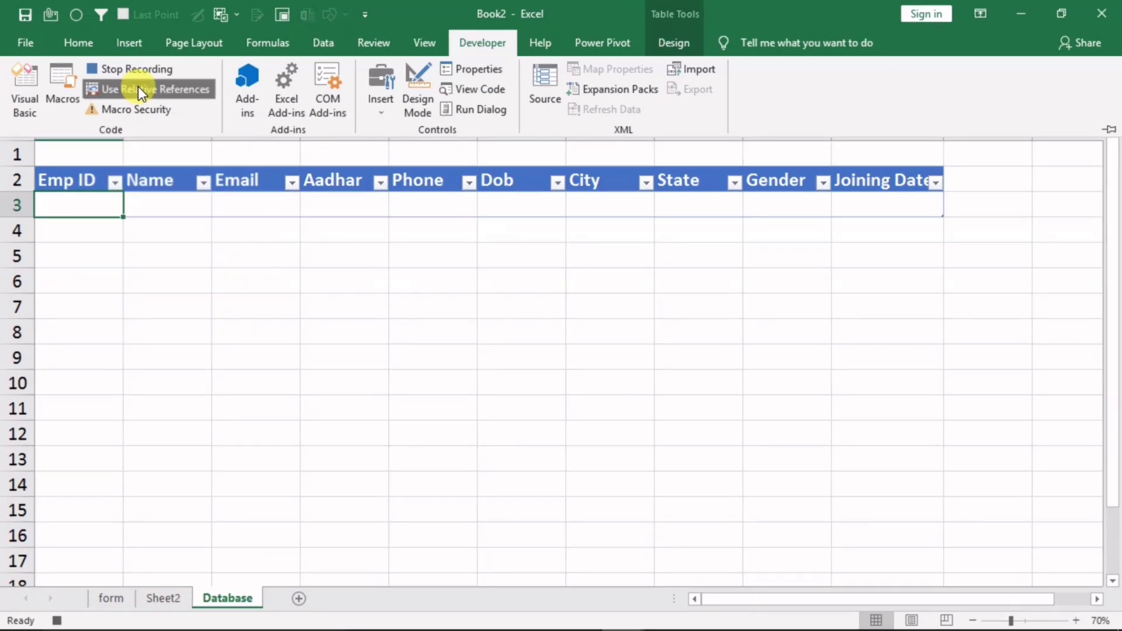
left_click(492, 42)
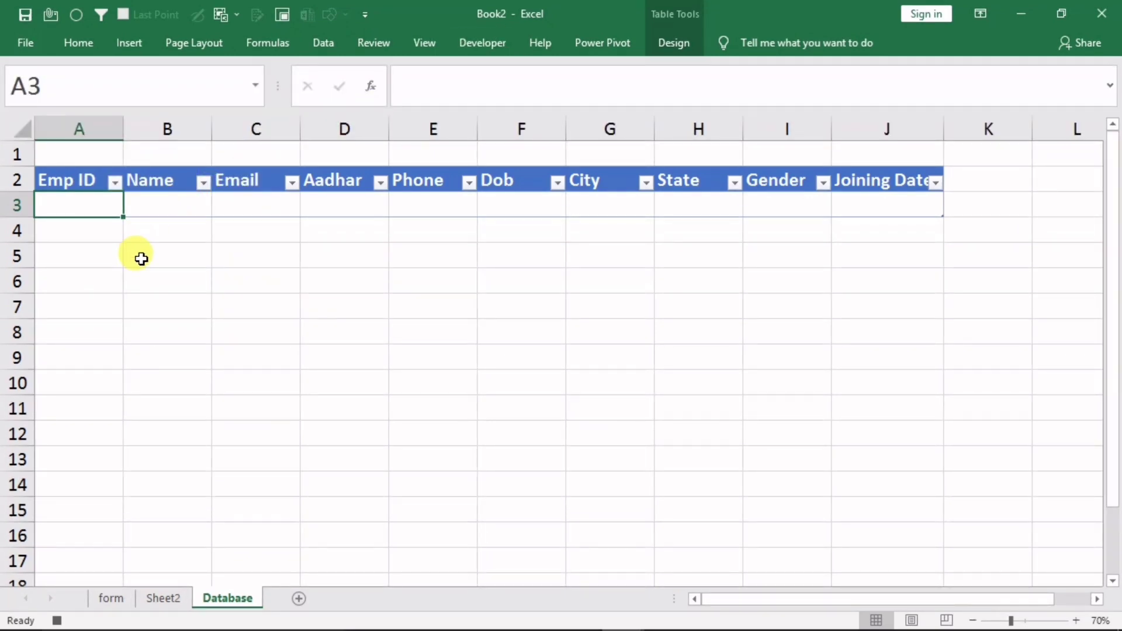
key("Down")
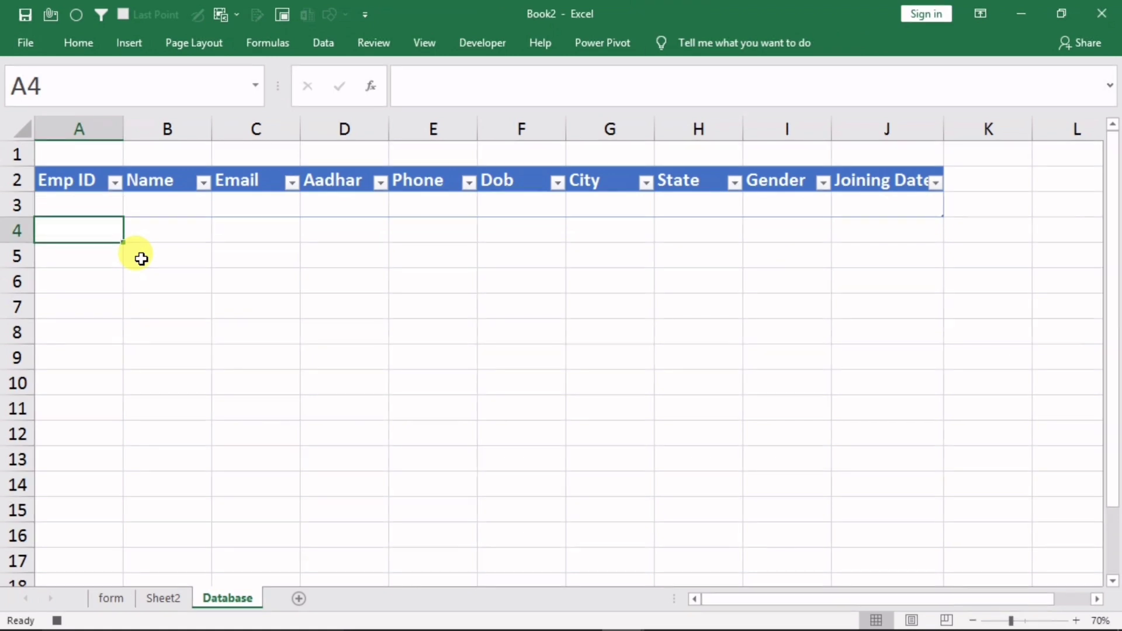
Paste Special the copied row as values only into row 4 of the table
left_click(76, 45)
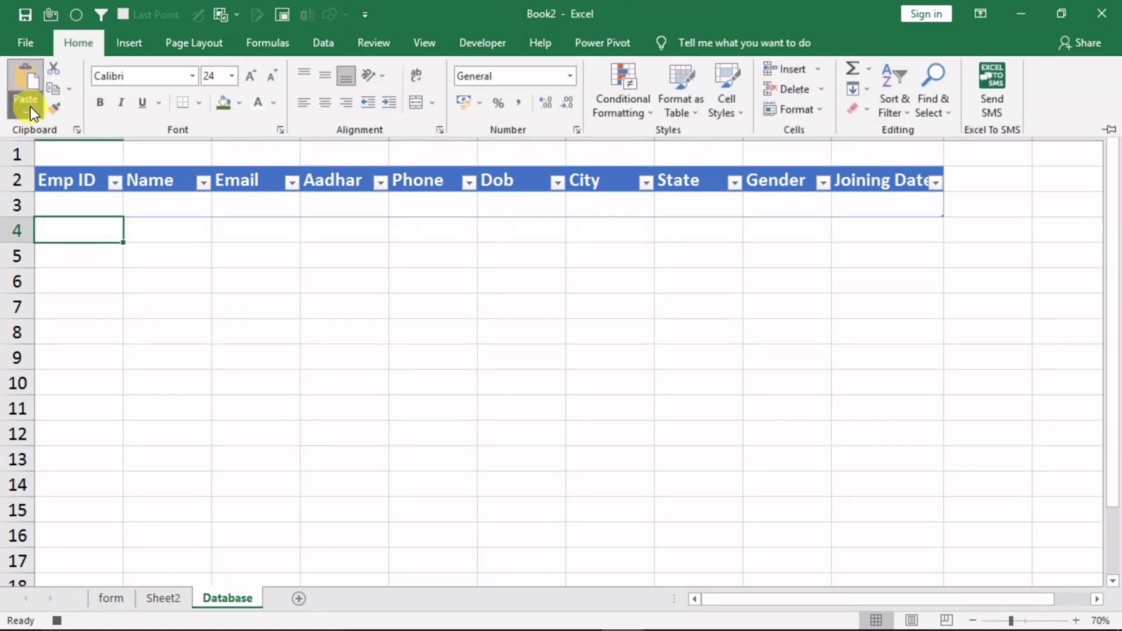
left_click(30, 105)
left_click(79, 298)
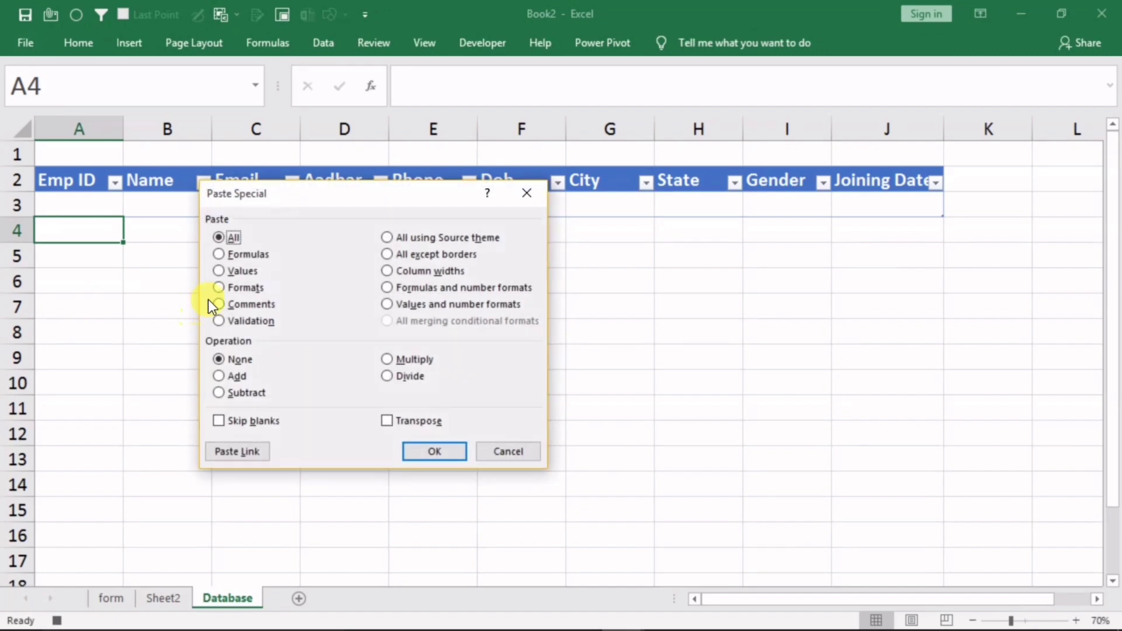
left_click(233, 271)
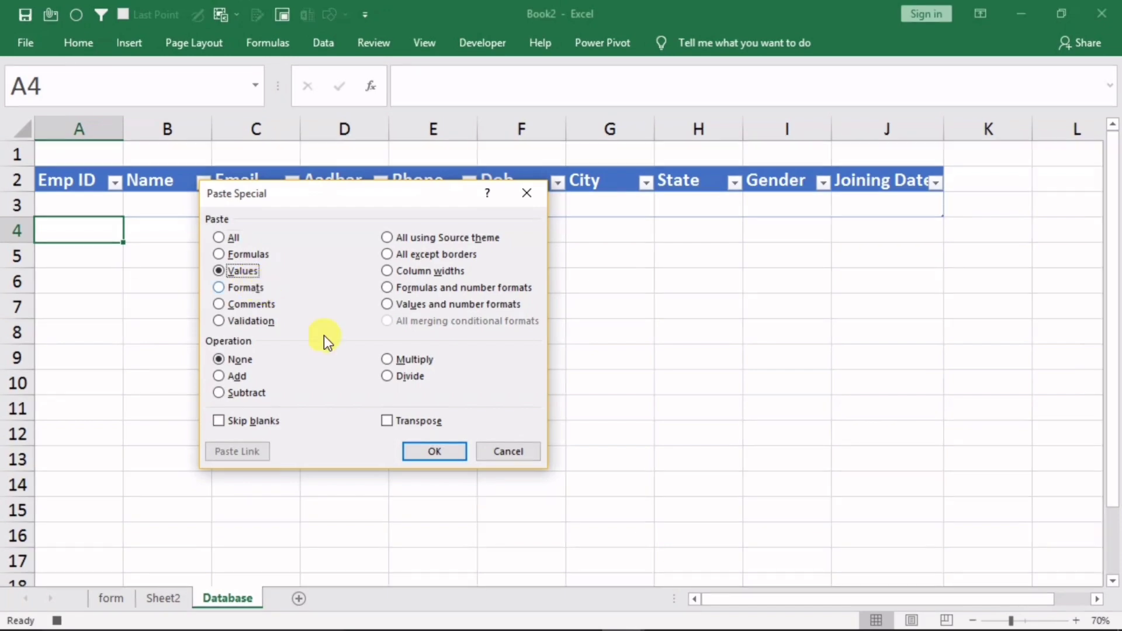
left_click(414, 454)
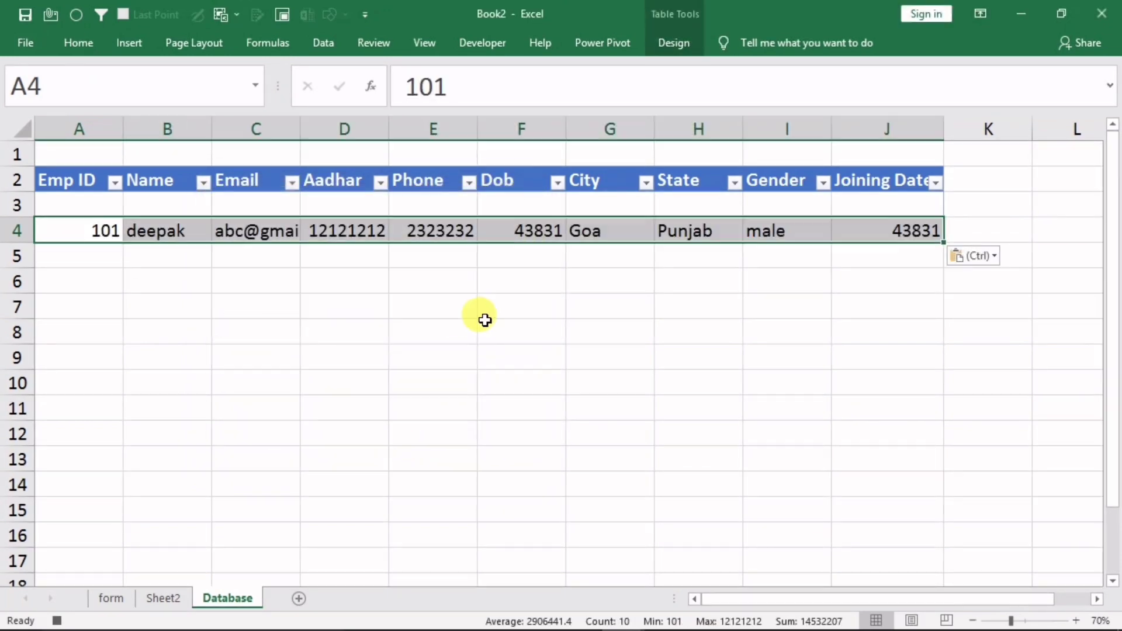
Reselect header cell A2 and return to the form sheet
left_click(70, 181)
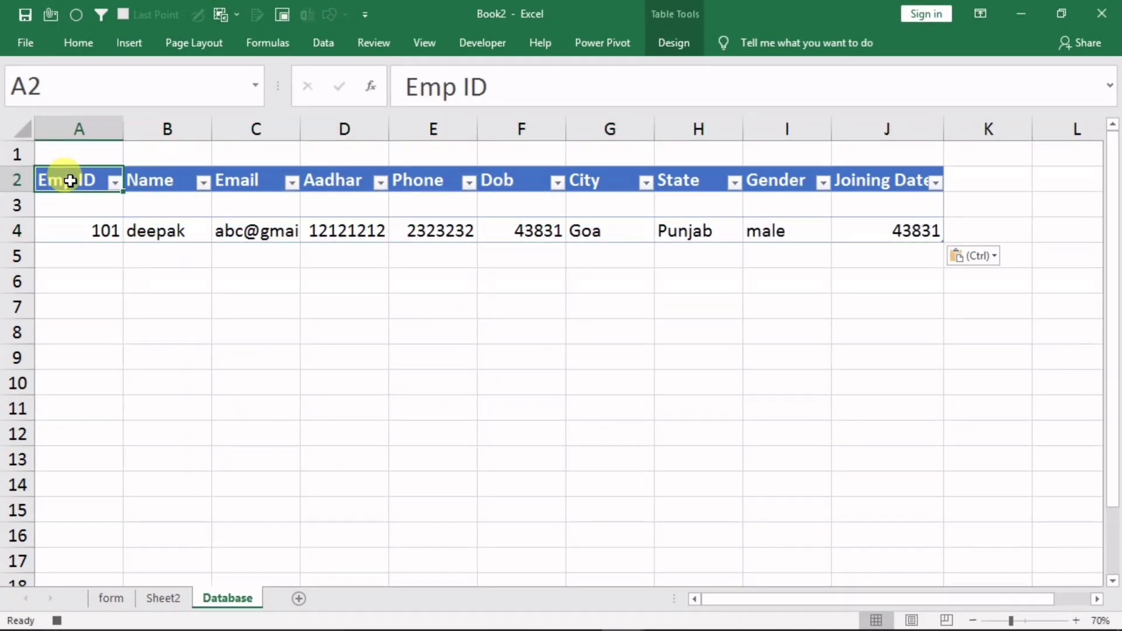
left_click(483, 48)
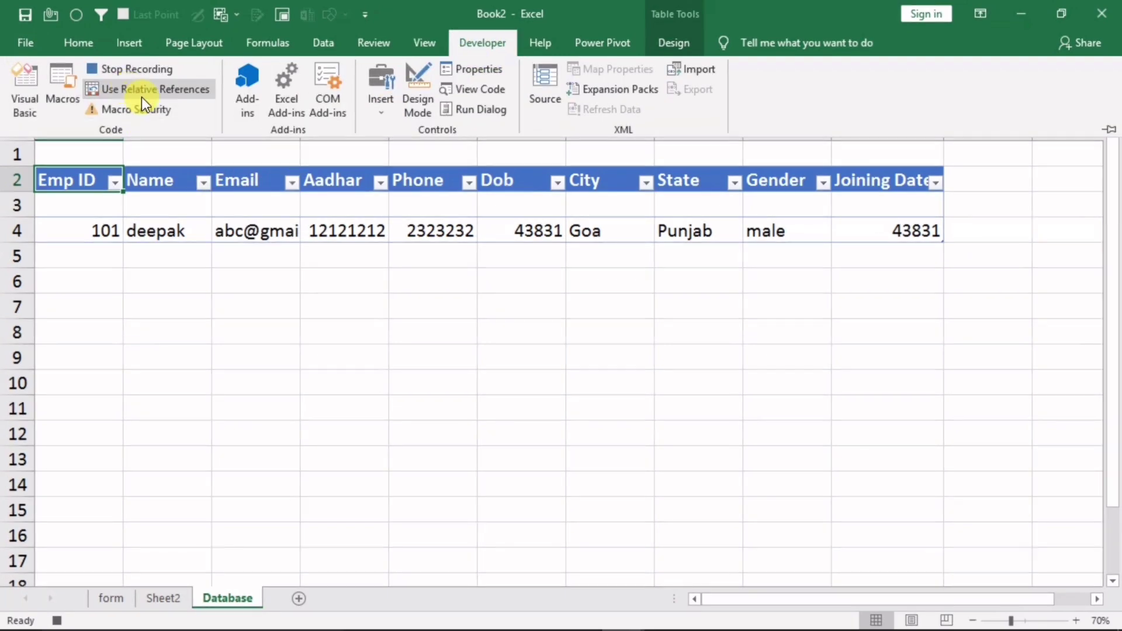
left_click(82, 179)
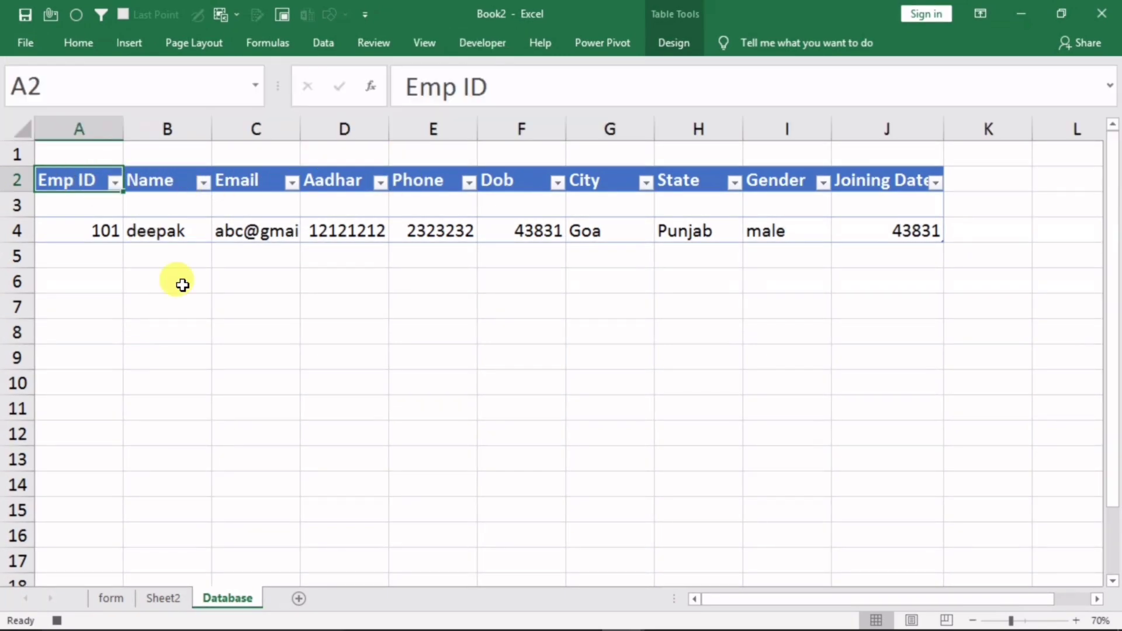
left_click(111, 598)
Delete the contents of all nine form input cells (B5–B20, H5–H14), then reselect B5
left_click(192, 224)
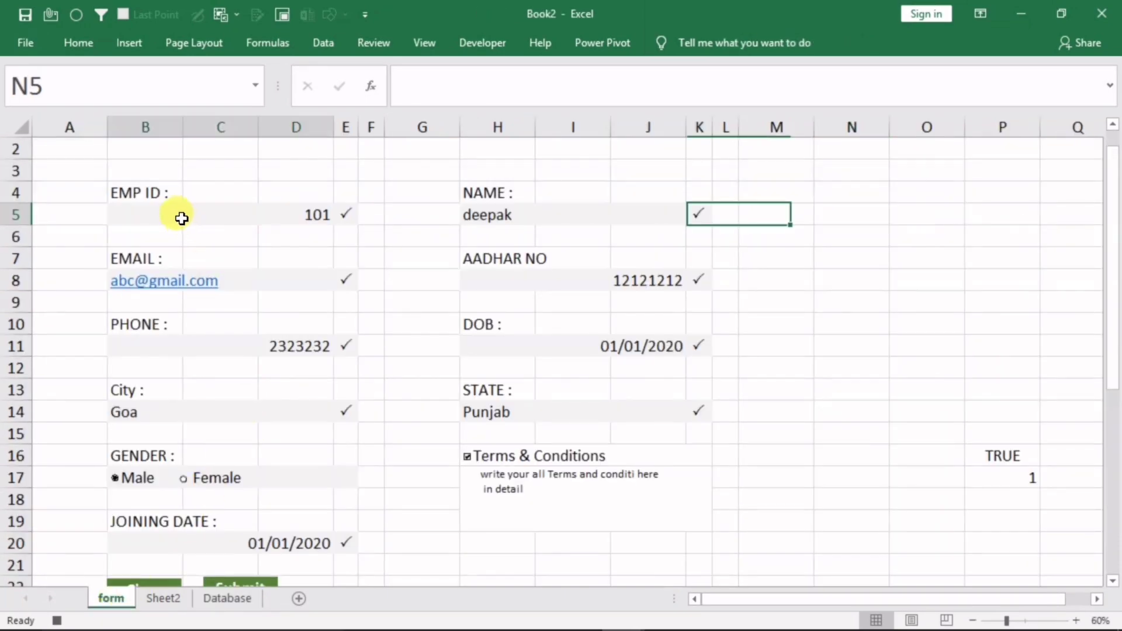
left_click(255, 285, "ctrl")
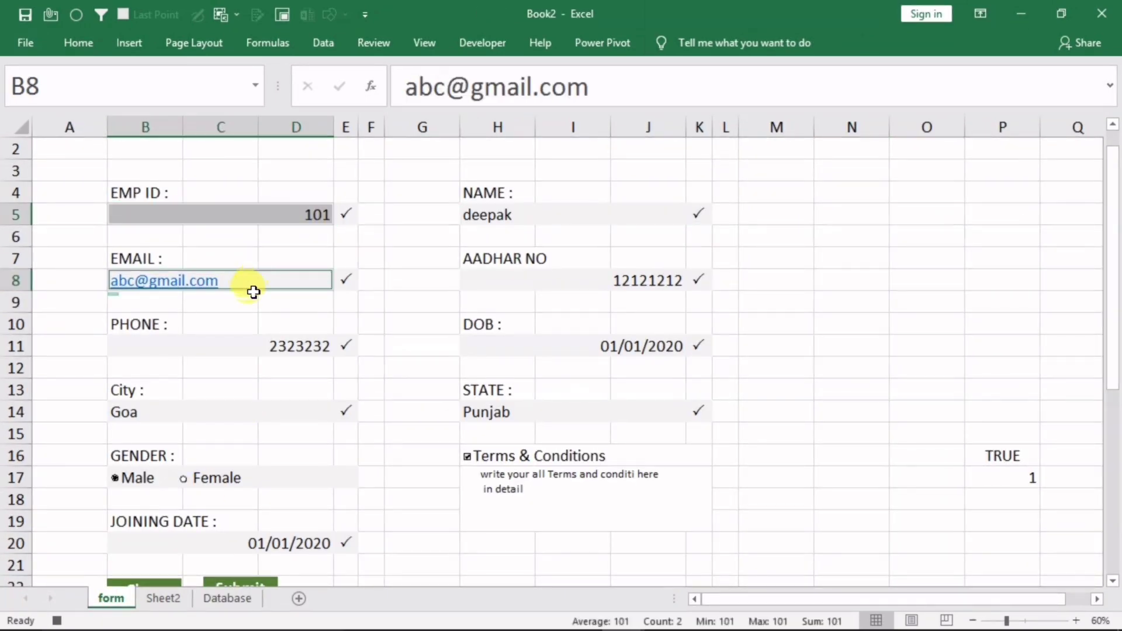
left_click(215, 348, "ctrl")
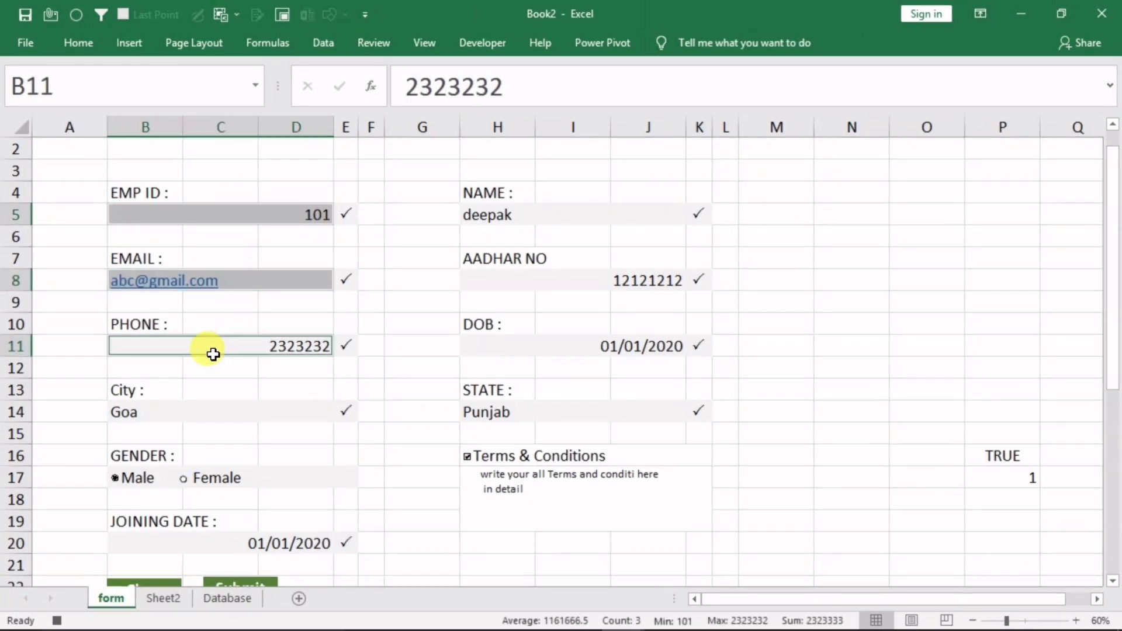
left_click(196, 420, "ctrl")
left_click(504, 416, "ctrl")
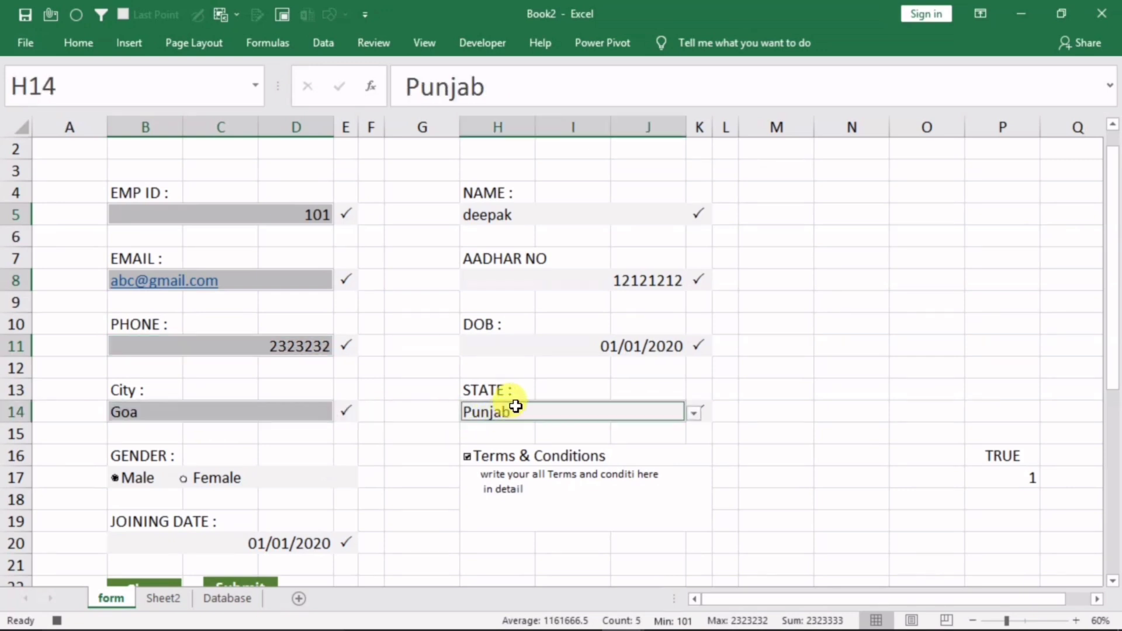
left_click(519, 342, "ctrl")
left_click(523, 277, "ctrl")
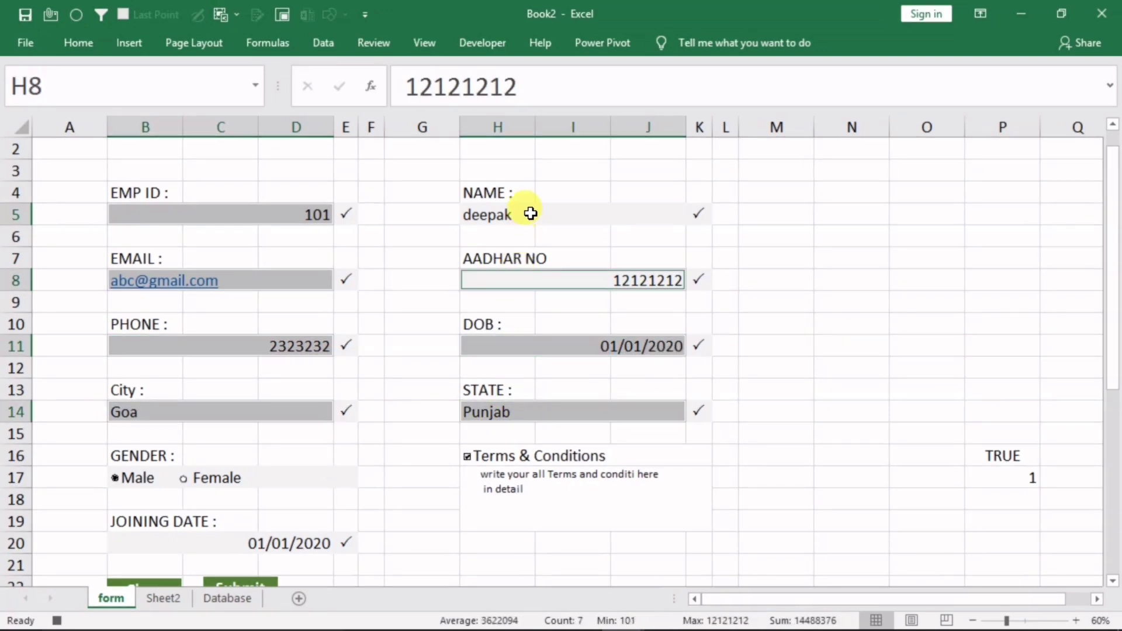
left_click(530, 214, "ctrl")
left_click(164, 543, "ctrl")
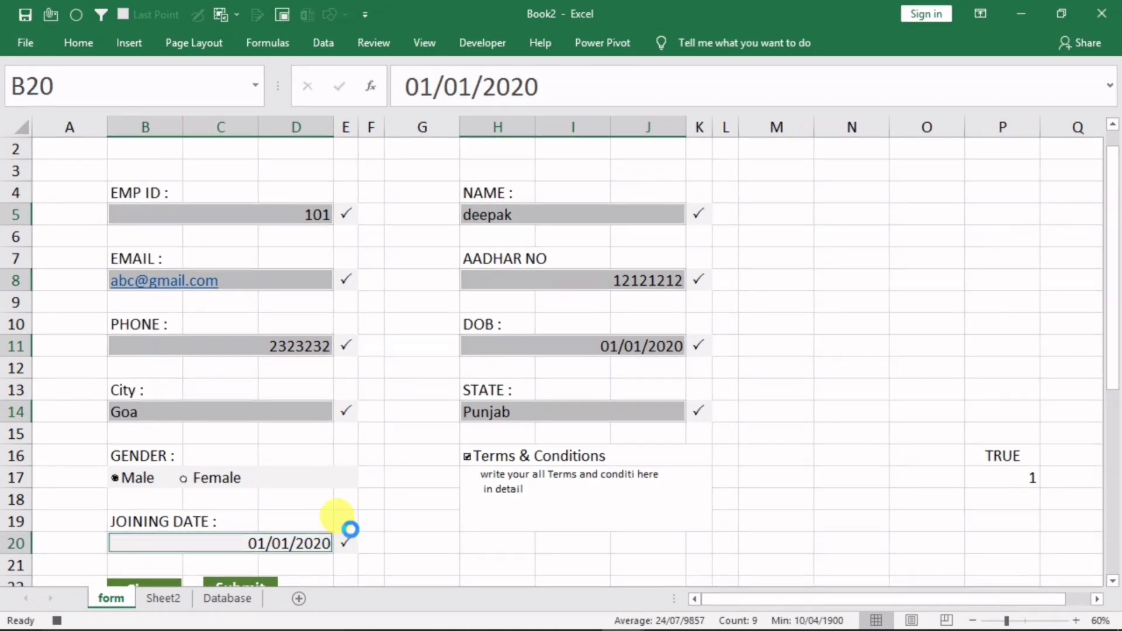
key("Delete")
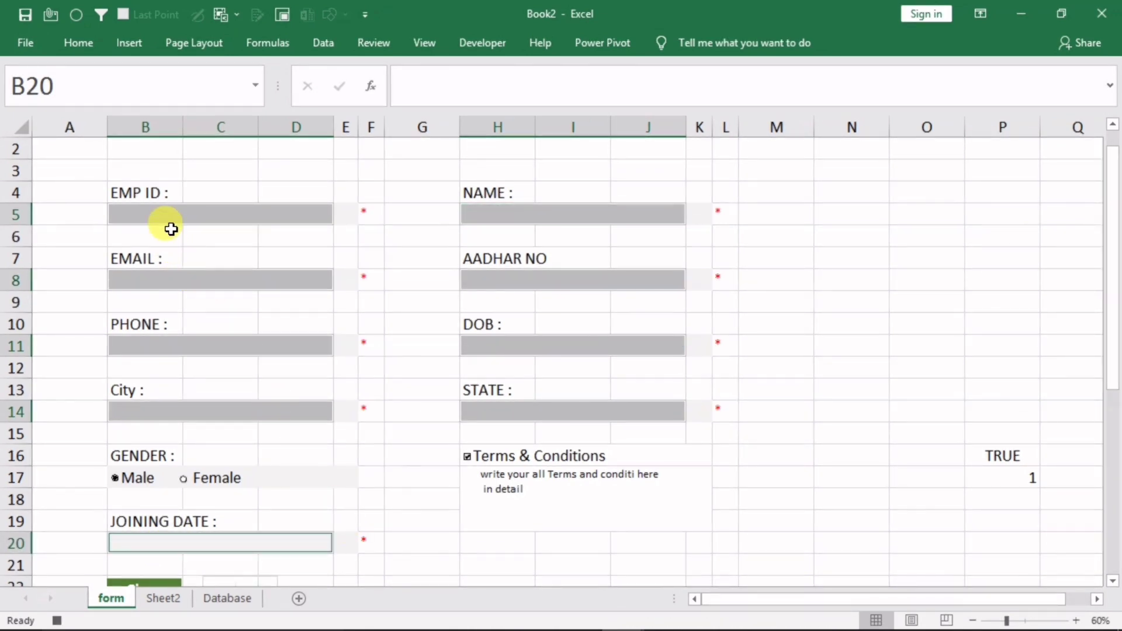
left_click(165, 214)
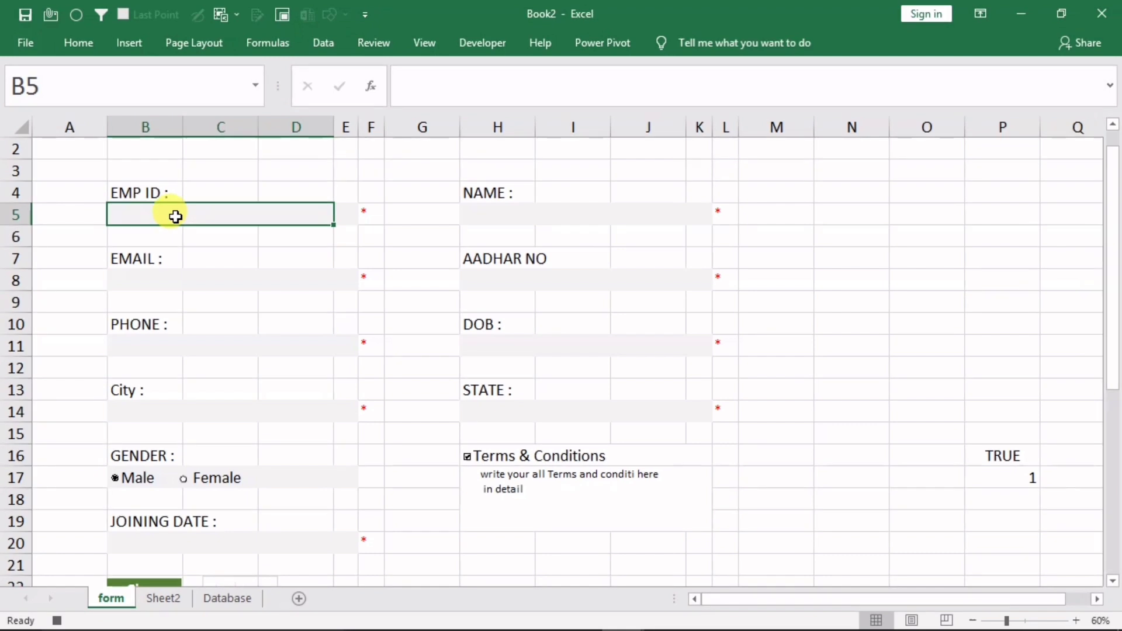
Stop the macro recorder, leaving the employee form blank with Male and Terms & Conditions selected
left_click(421, 47)
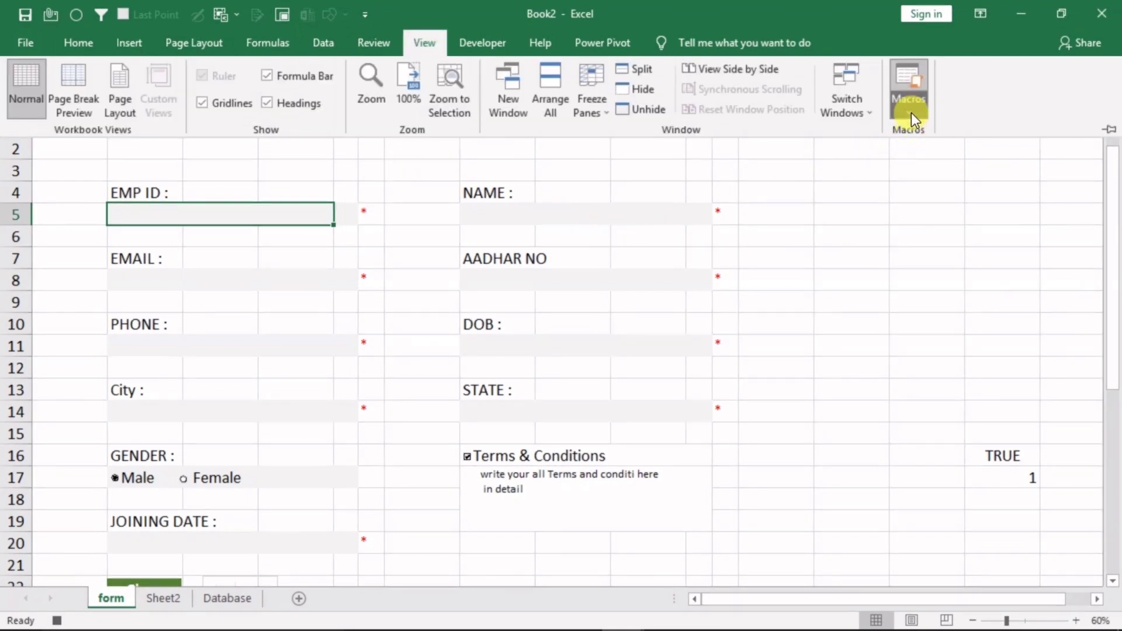
left_click(910, 113)
left_click(921, 155)
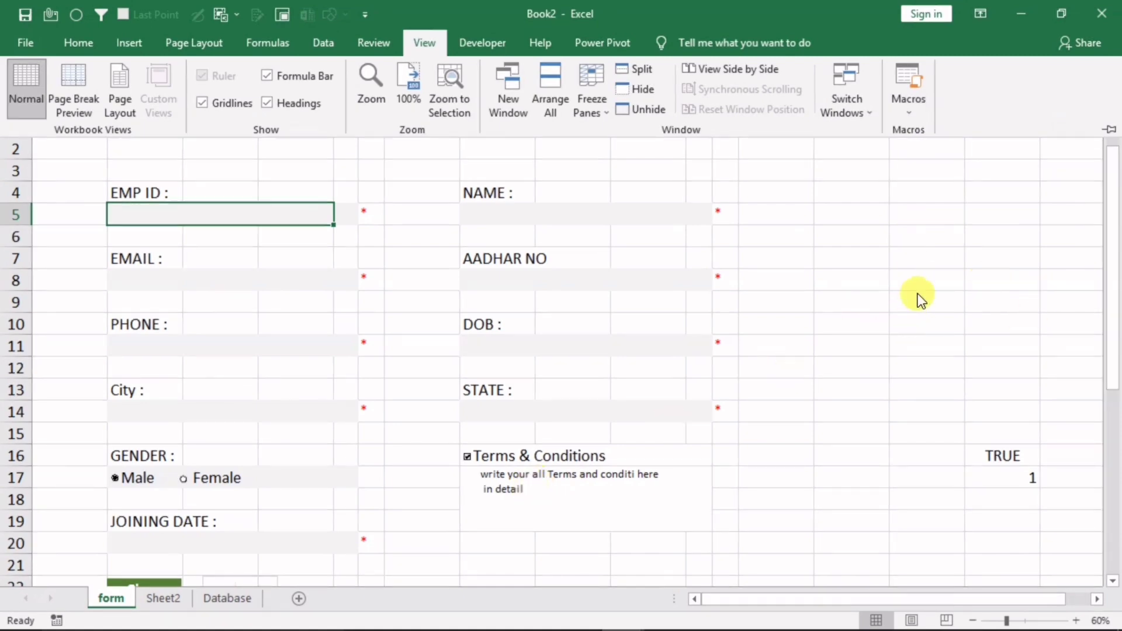
left_click_drag(1111, 306, 1109, 337)
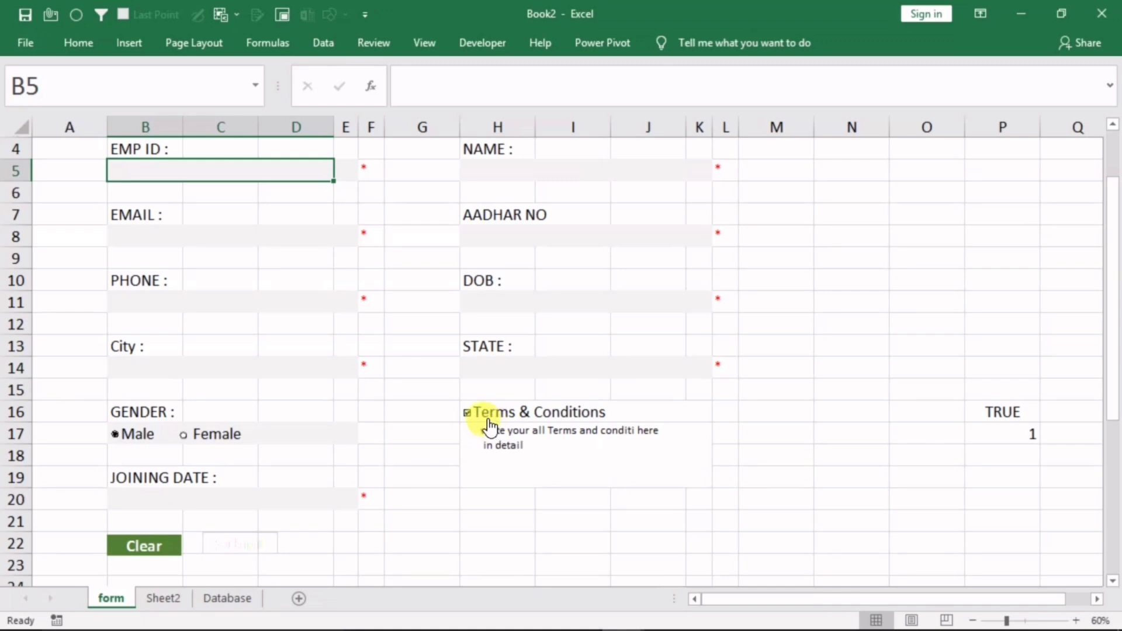
Assign the recorded 'mac' macro to the Submit picture button, then deselect it
left_click(226, 545)
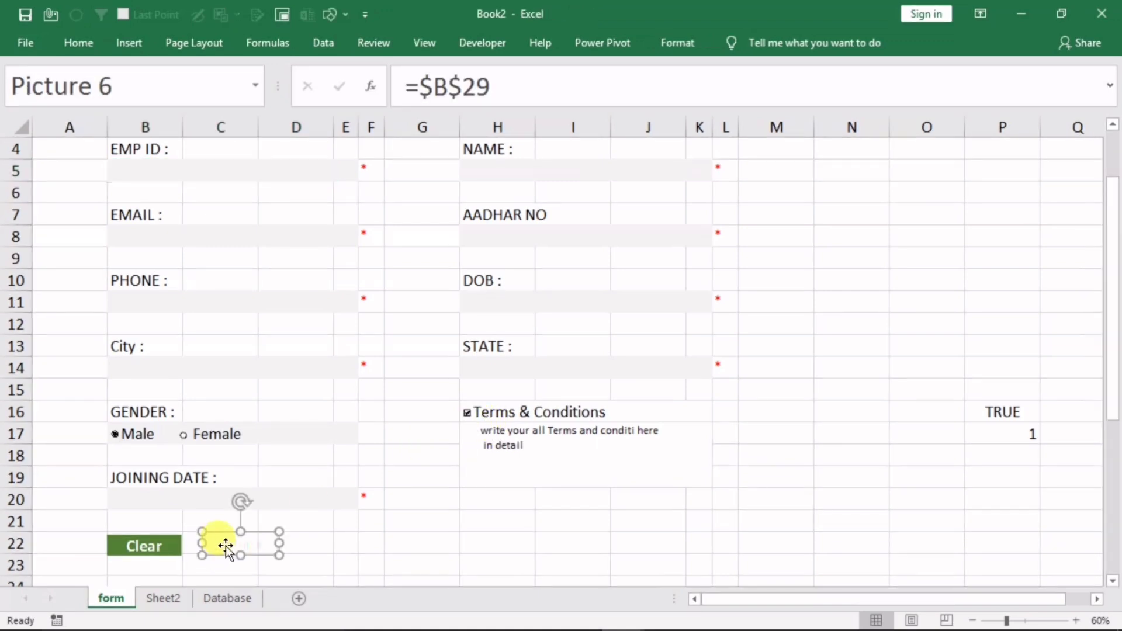
right_click(244, 543)
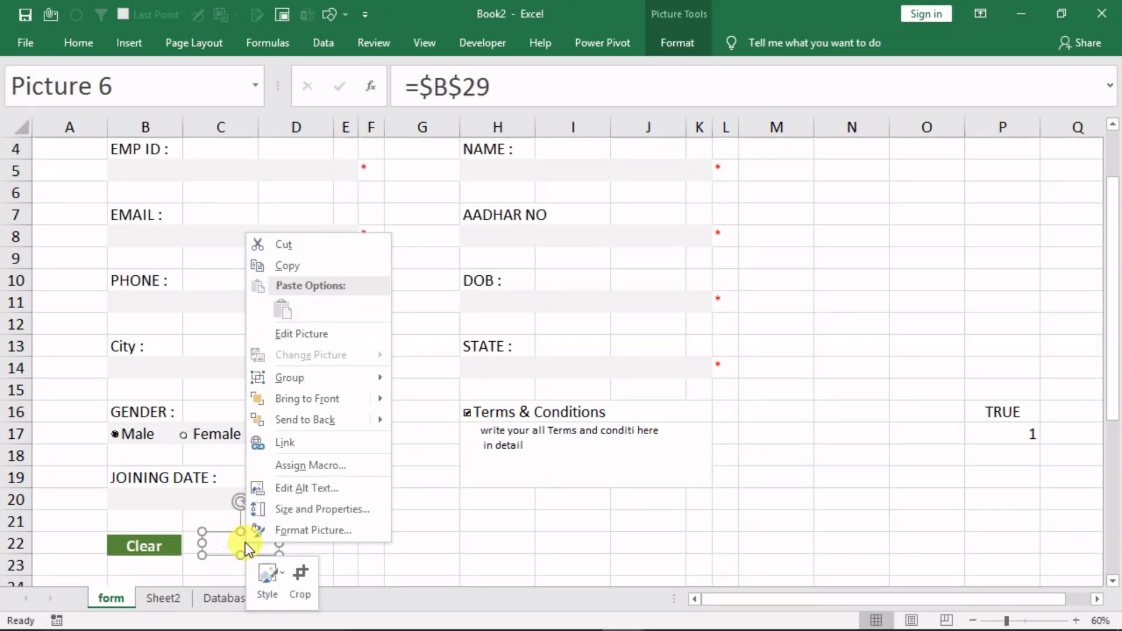
left_click(296, 466)
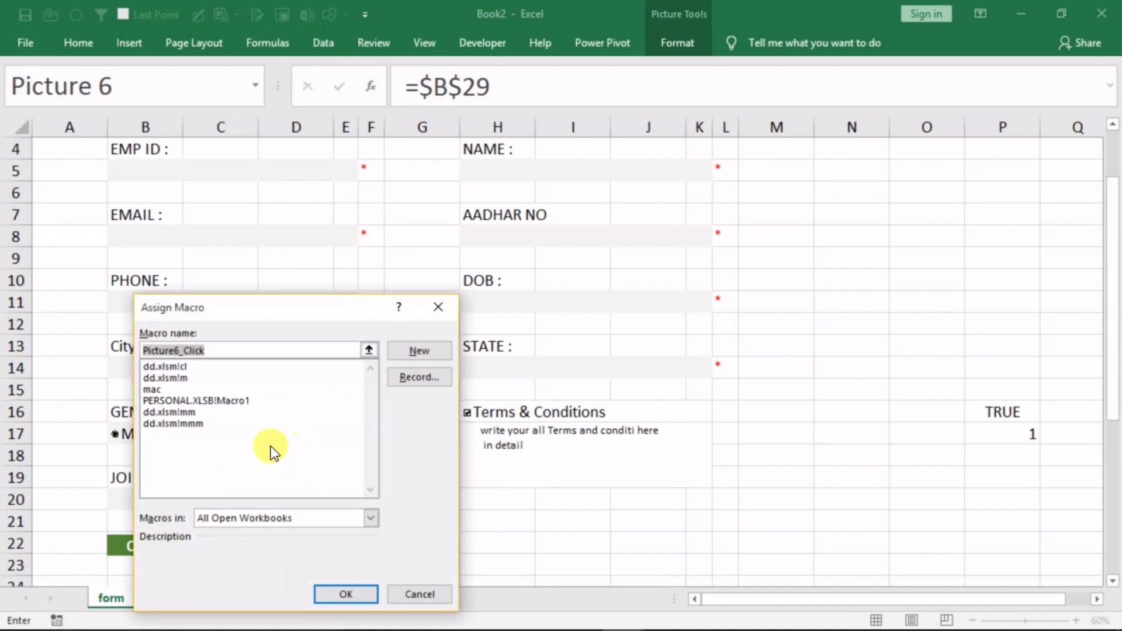
left_click(159, 389)
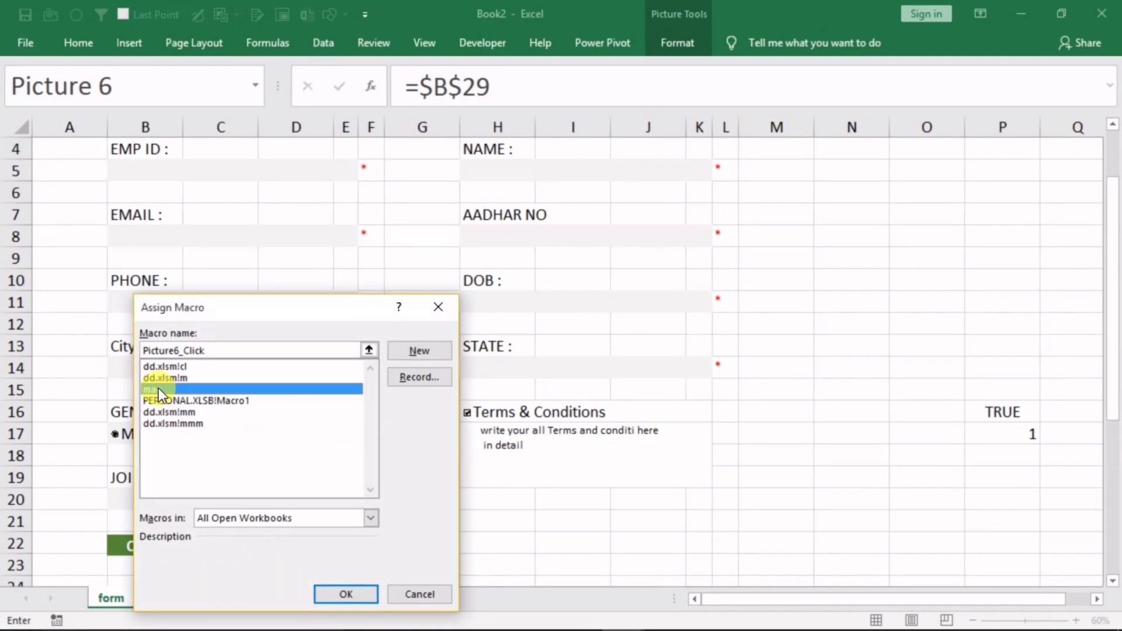
left_click(345, 592)
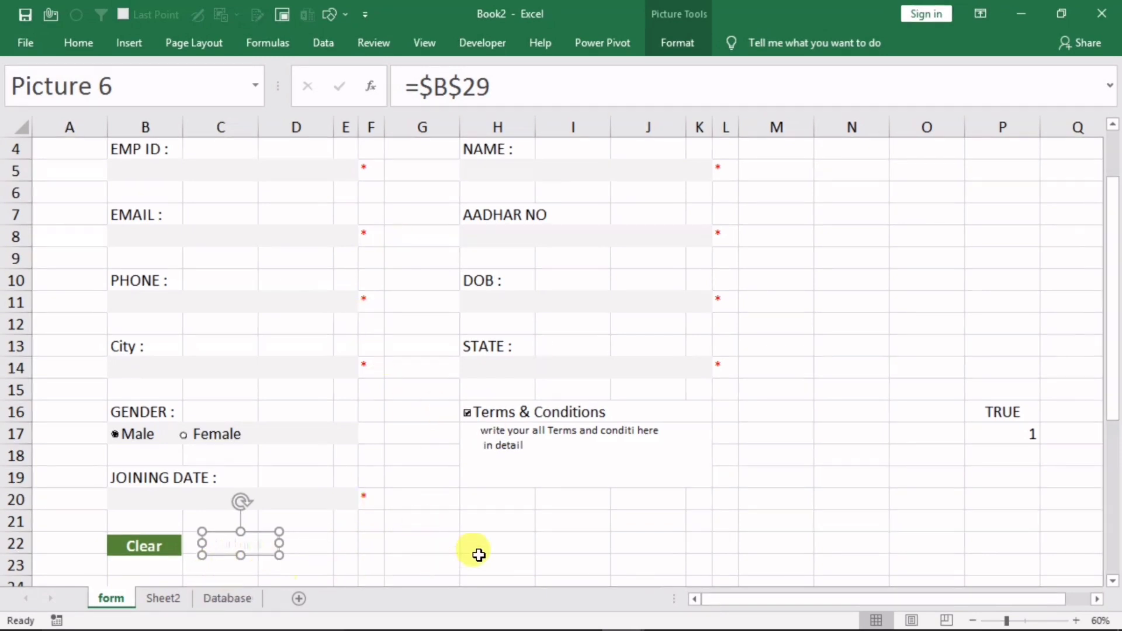
left_click(594, 529)
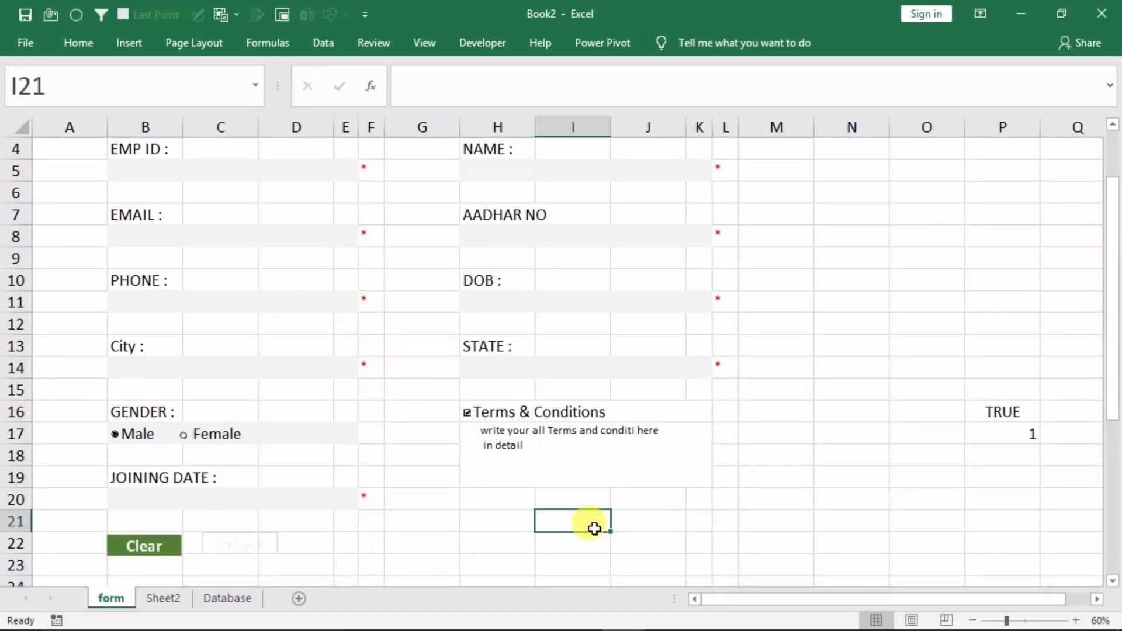
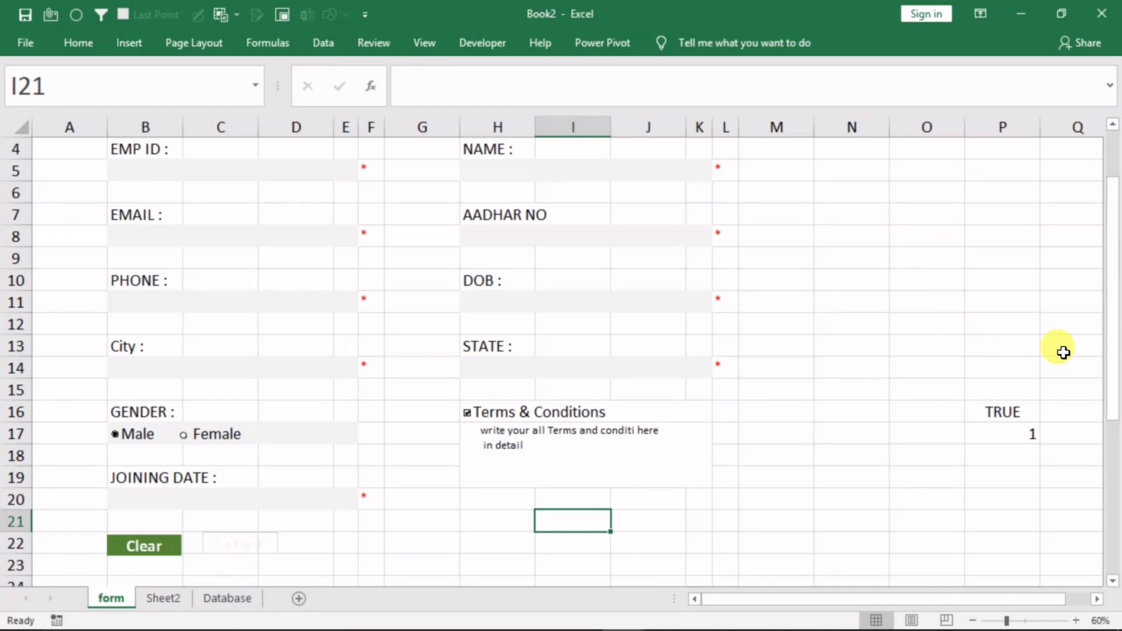
Start recording a new macro named 'clear'
left_click_drag(1117, 353, 1115, 341)
left_click(373, 43)
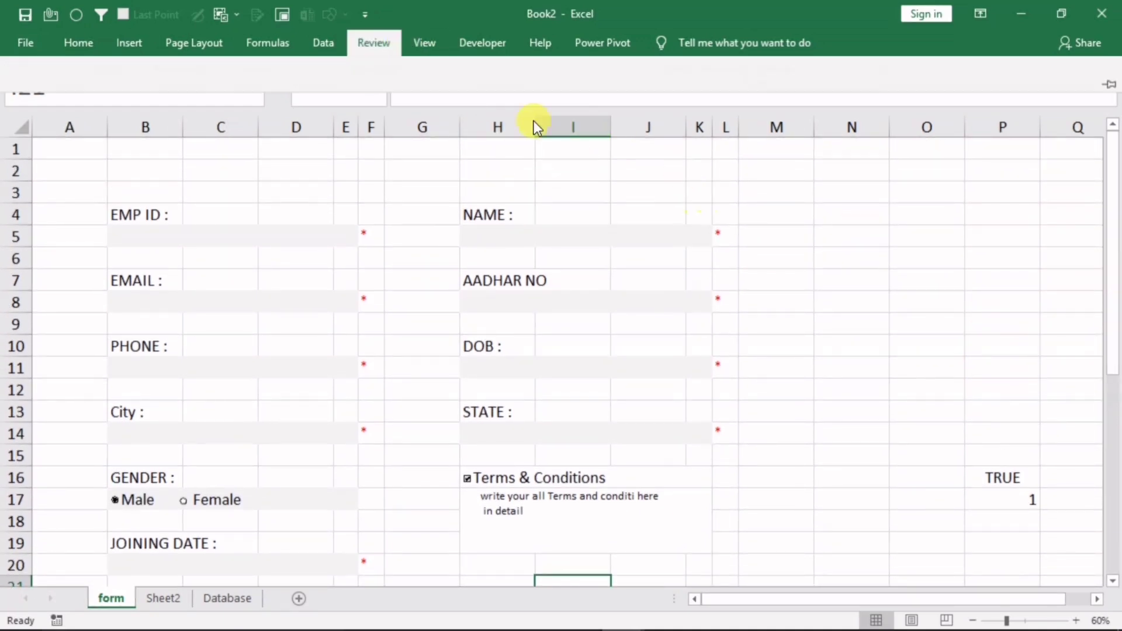
left_click(424, 43)
left_click(905, 124)
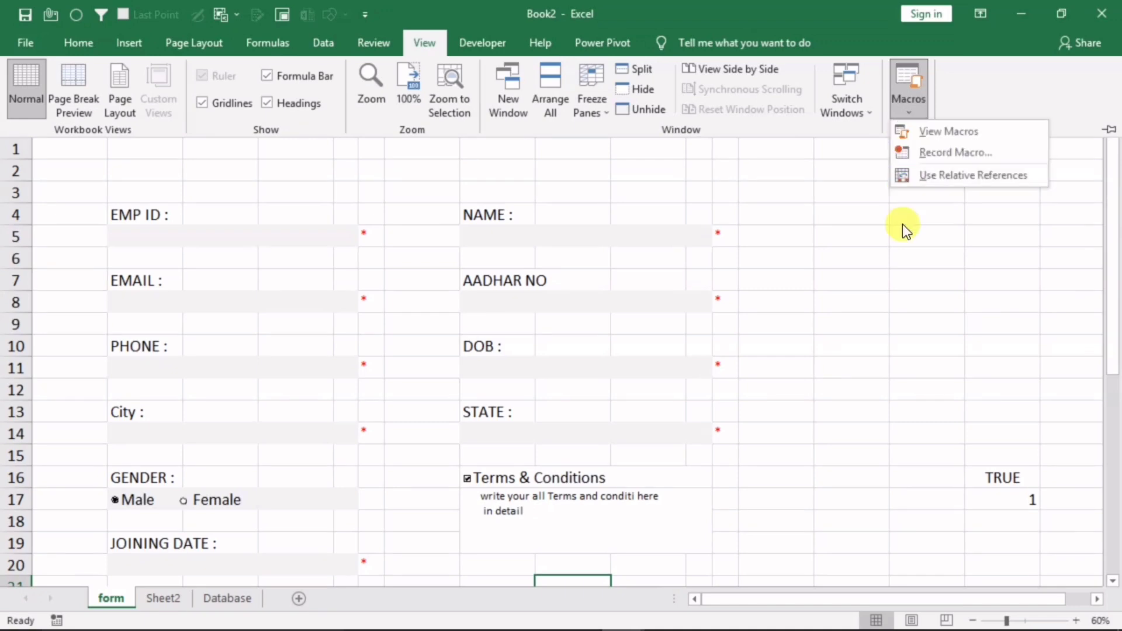
left_click(921, 153)
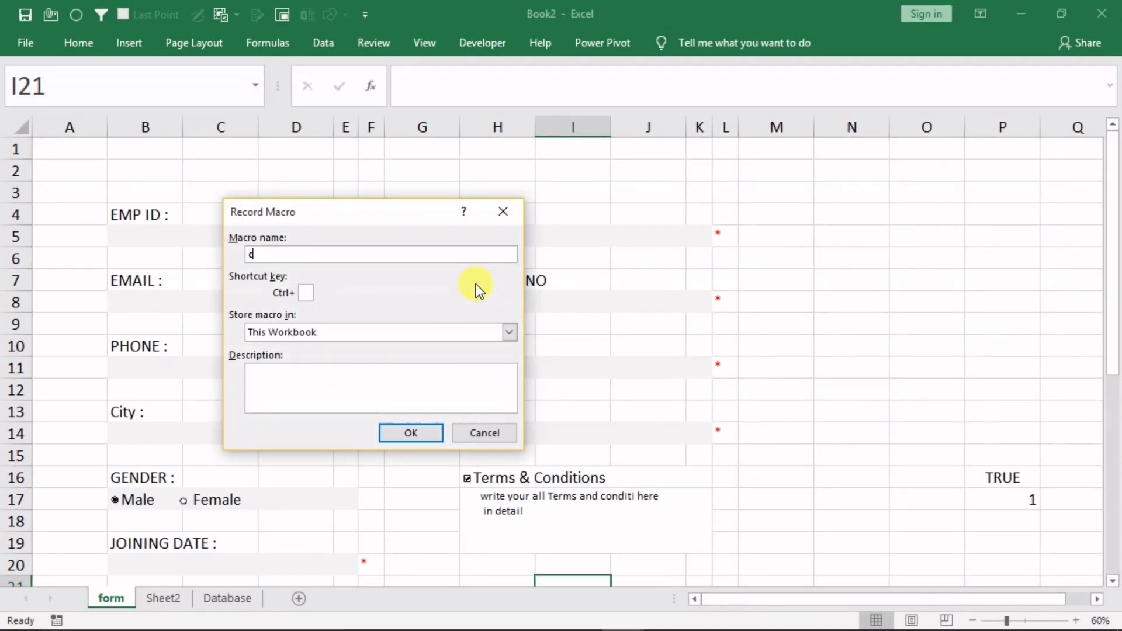
type("clear")
left_click(401, 432)
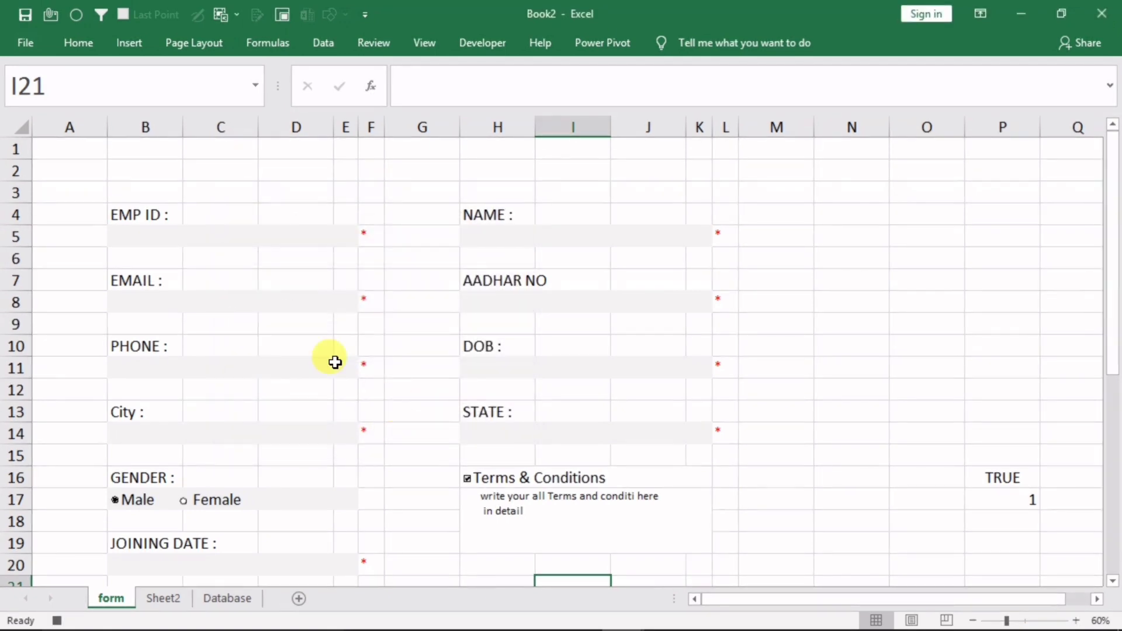
Select all nine form entry fields, from EMP ID to JOINING DATE, and empty them
left_click(184, 242)
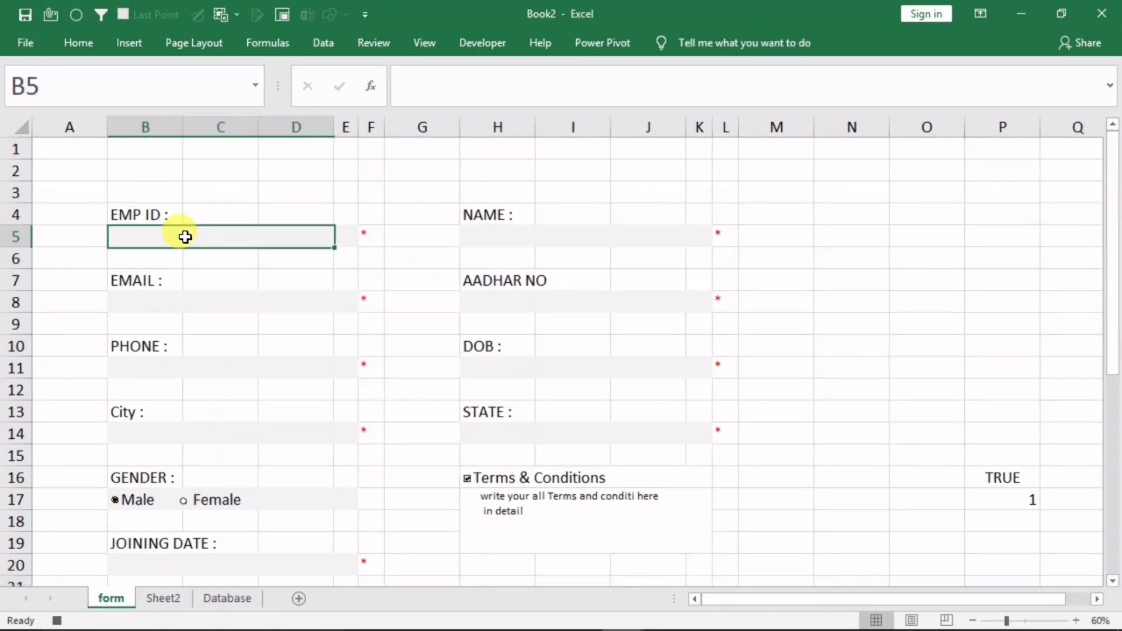
left_click(177, 310, "ctrl")
left_click(161, 378)
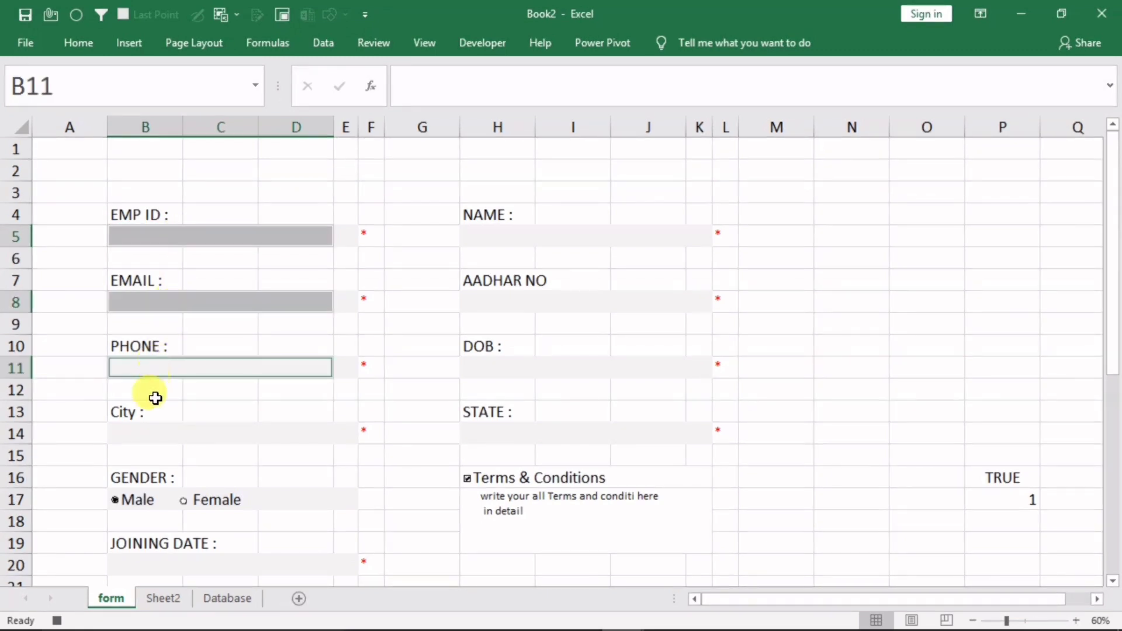
left_click(150, 432)
left_click(488, 435)
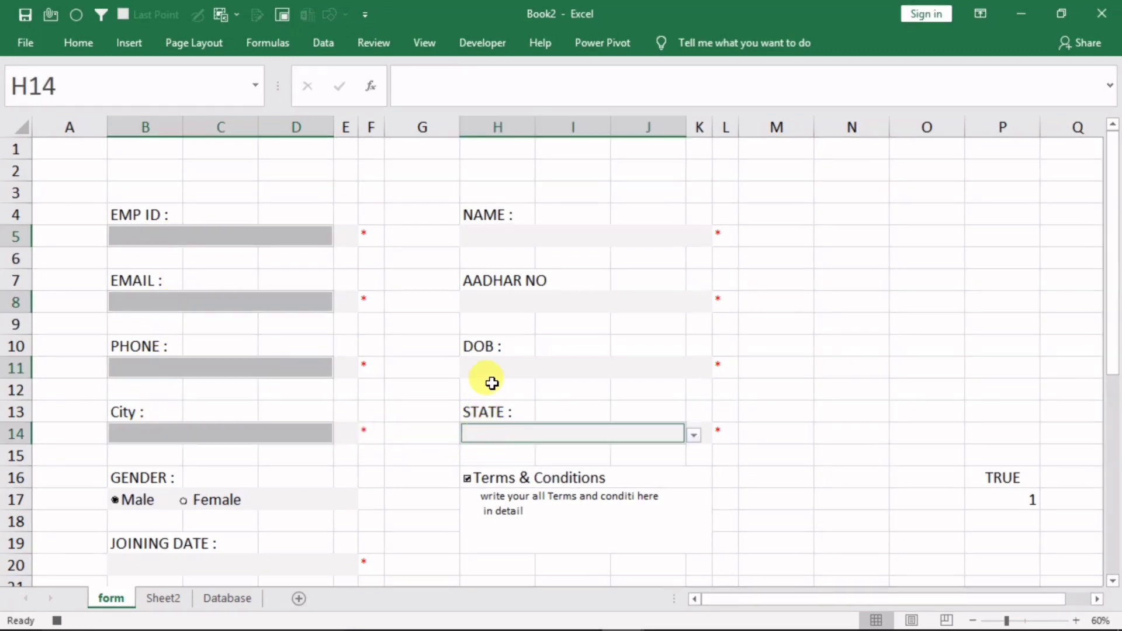
left_click(493, 367)
left_click(500, 299)
left_click(500, 233)
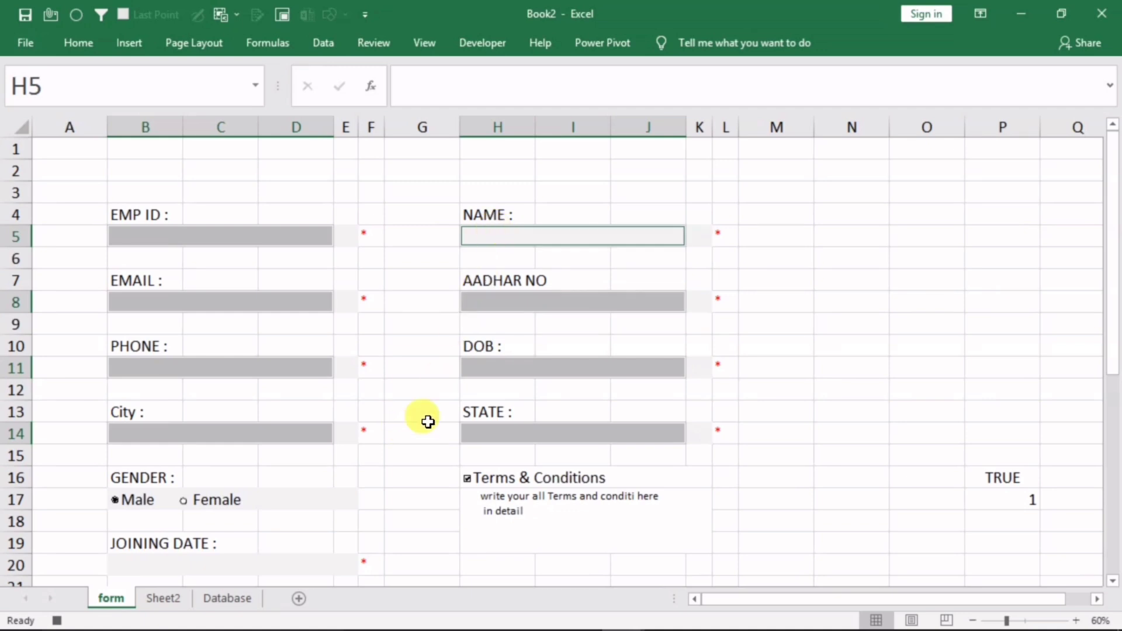
left_click(183, 561)
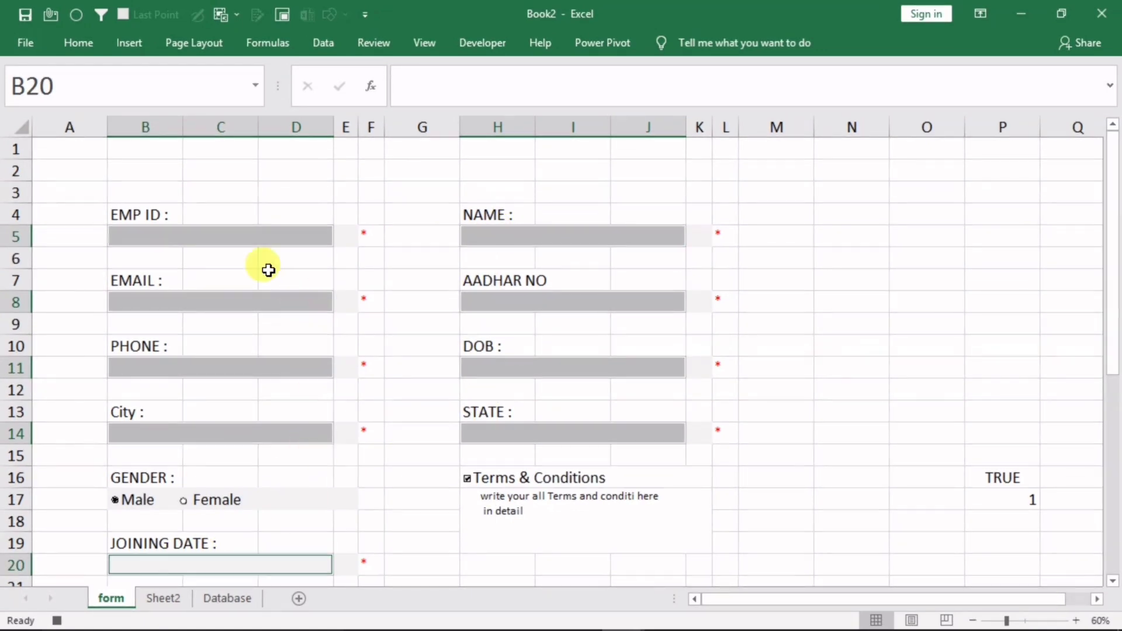
Reselect the EMP ID cell B5 and stop recording the 'clear' macro
left_click(182, 238)
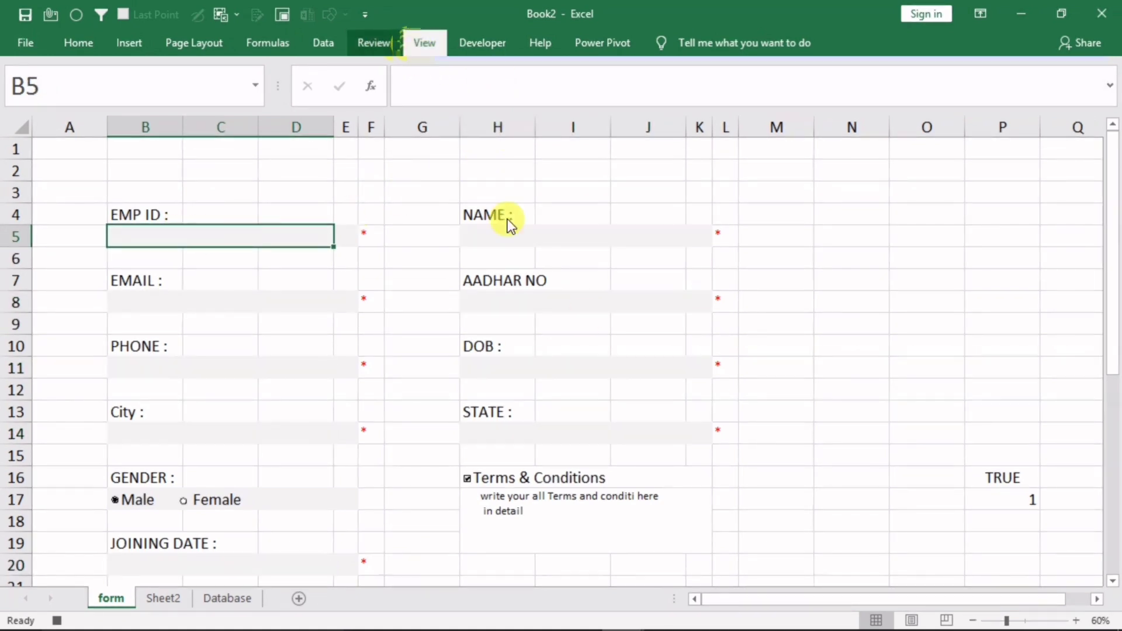
left_click(911, 118)
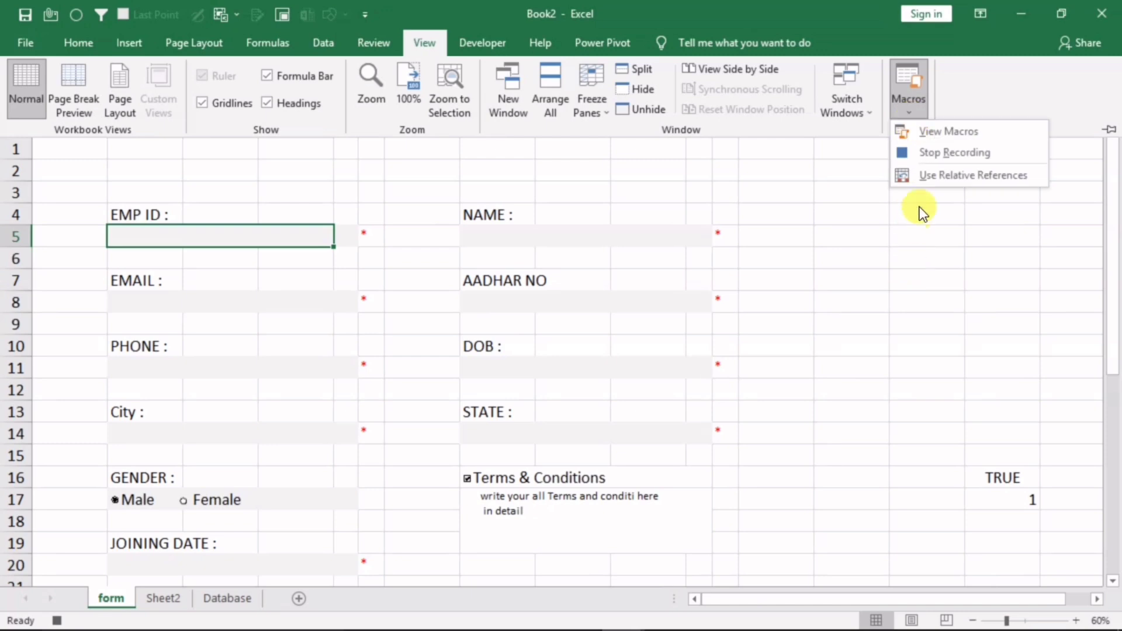
left_click(934, 157)
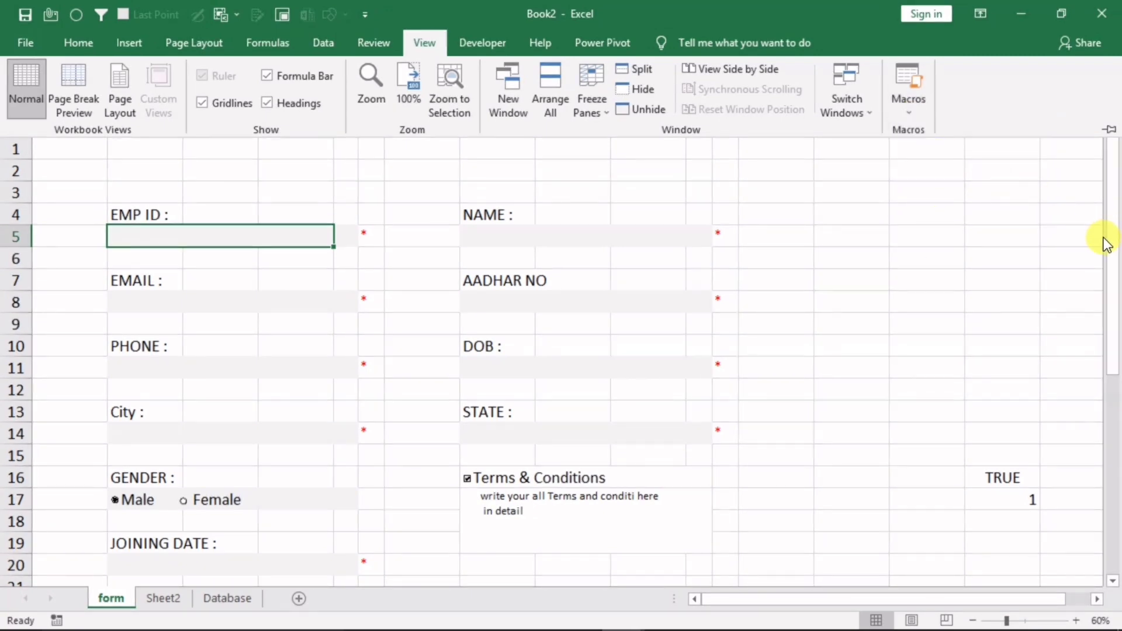
left_click_drag(1106, 241, 1112, 325)
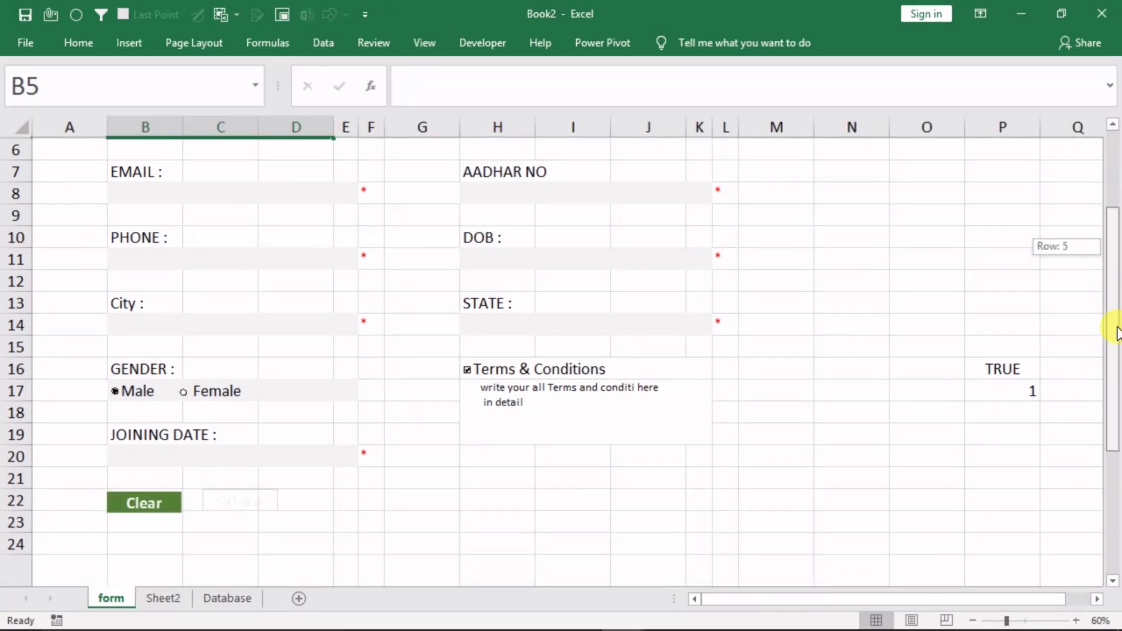
Assign the 'clear' macro to the green Clear picture button
right_click(143, 502)
left_click(201, 427)
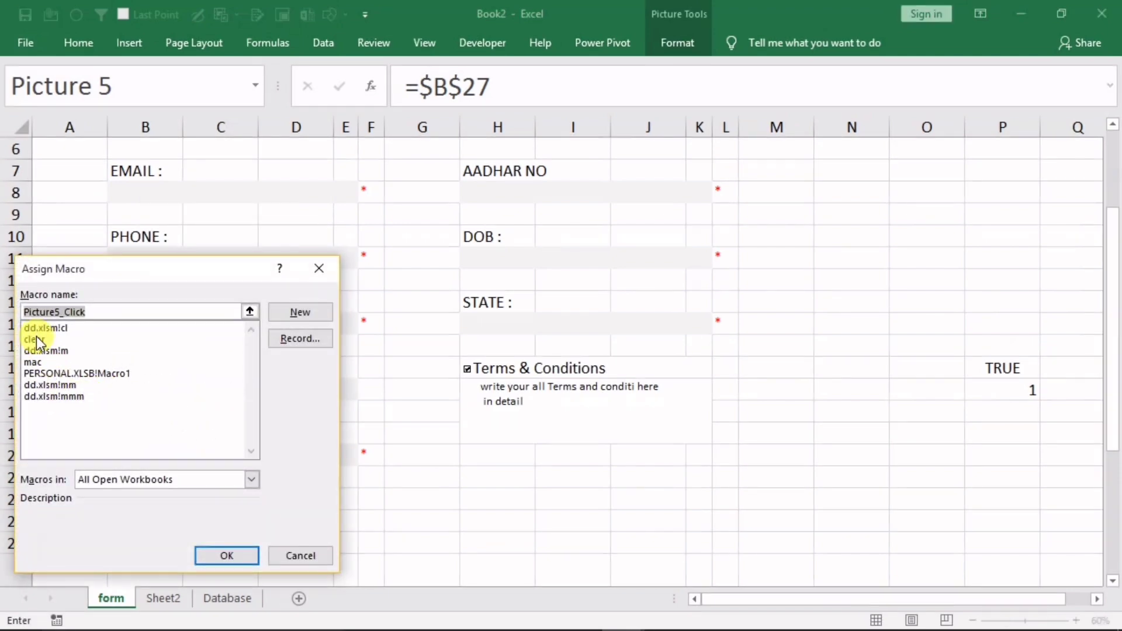
left_click(36, 339)
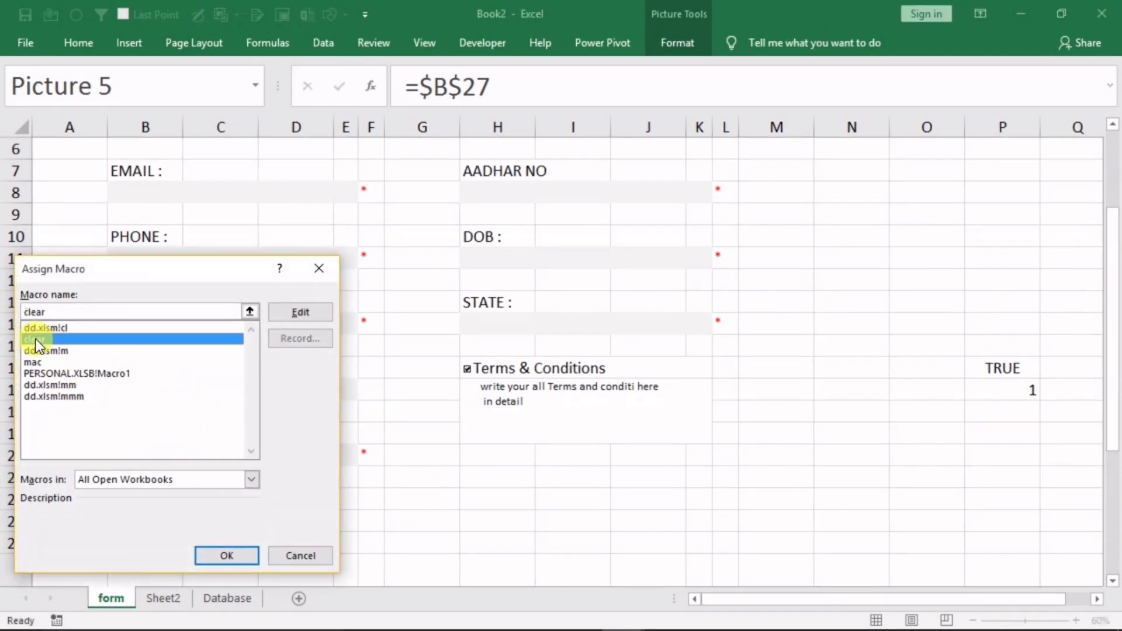
left_click(206, 552)
left_click(817, 496)
Test Clear by choosing Goa as City and entering 'tryhrt' as PHONE
left_click(191, 317)
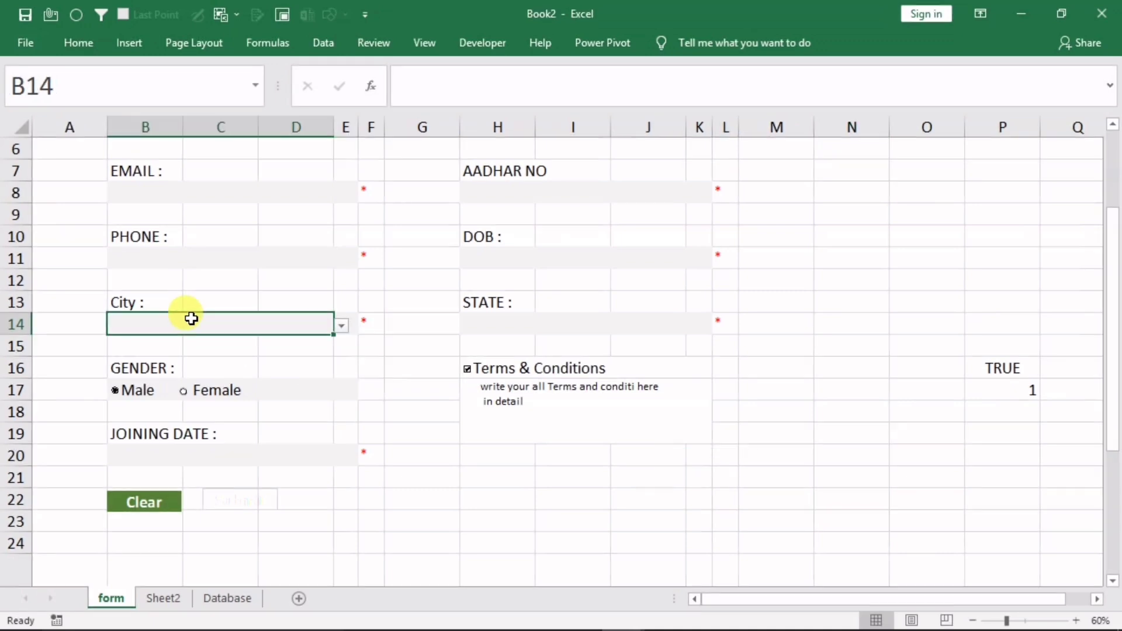
left_click(340, 326)
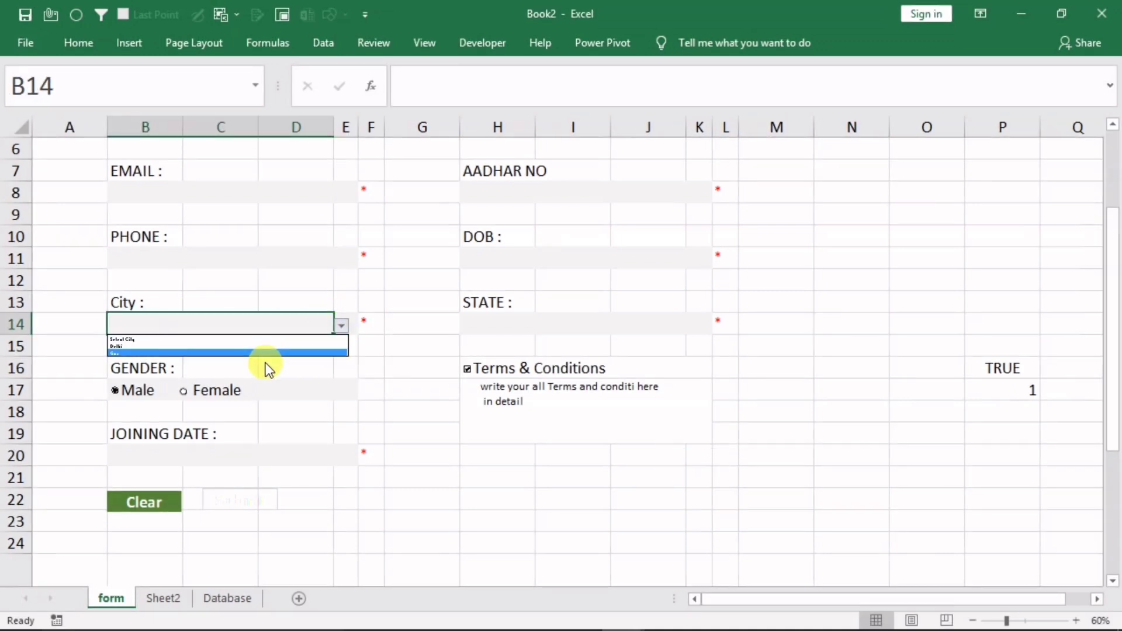
left_click(264, 348)
left_click(342, 325)
left_click(298, 352)
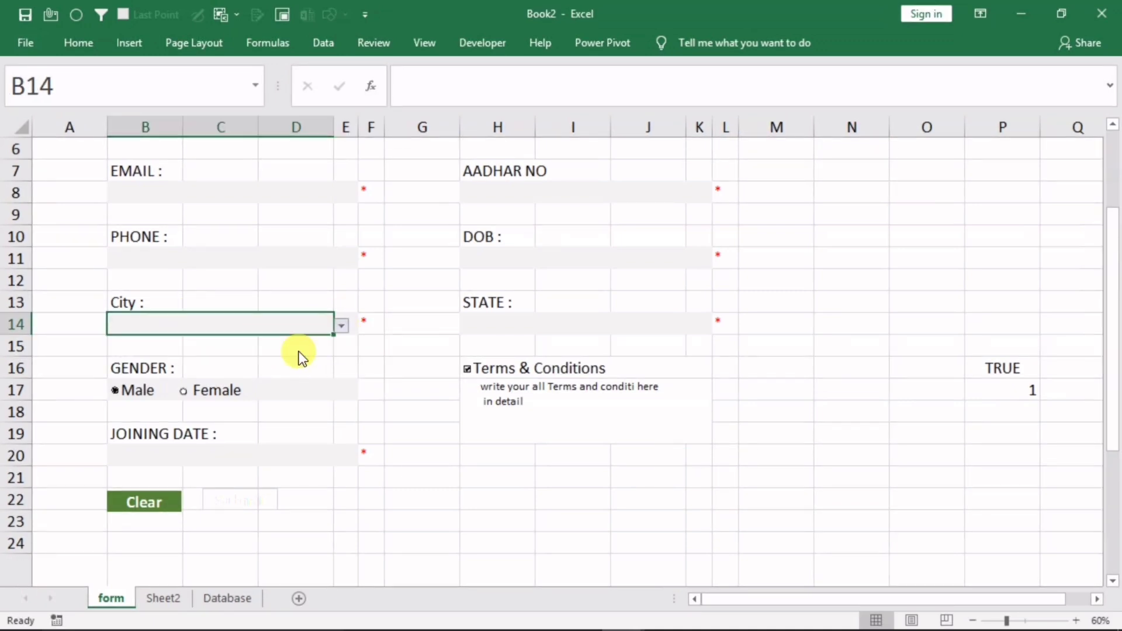
left_click(273, 266)
type("tryhrt")
left_click(541, 506)
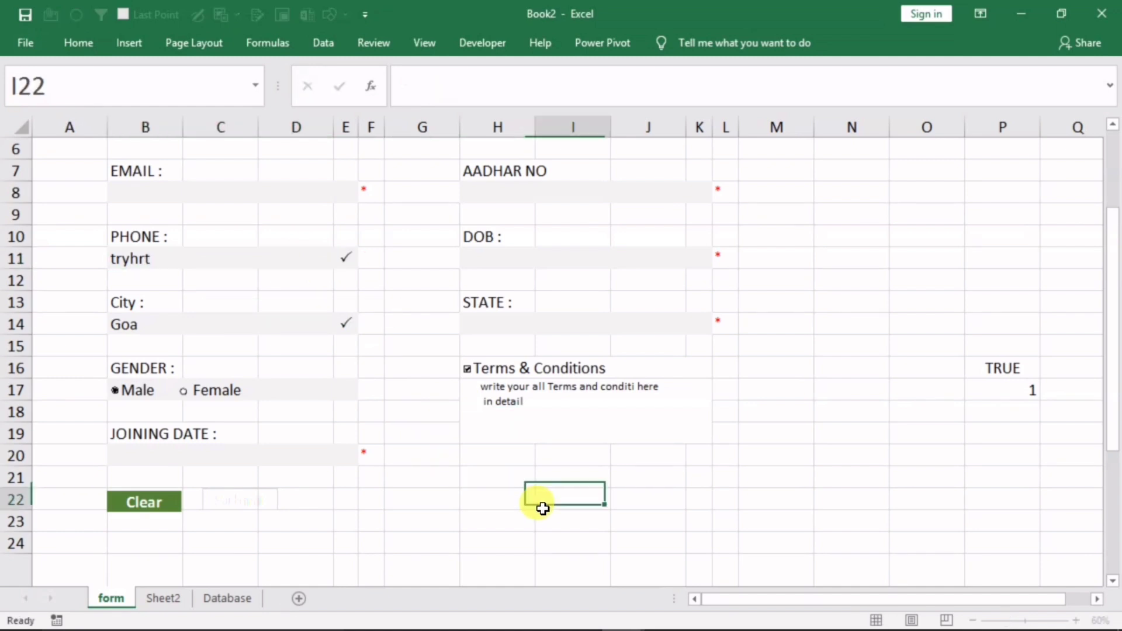
left_click(120, 503)
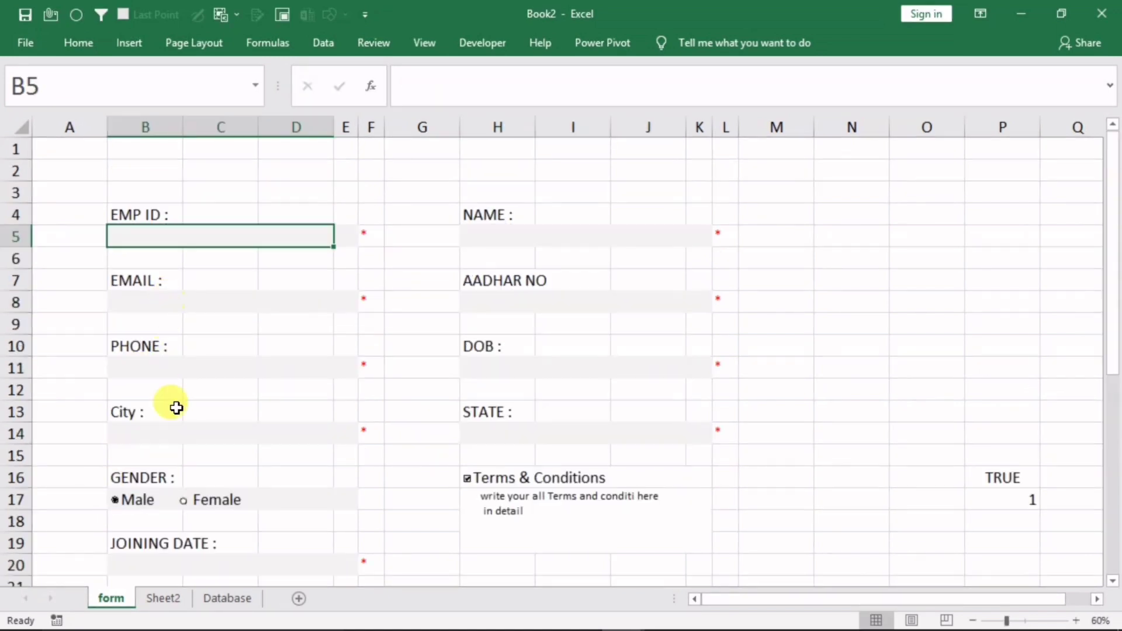
Enter 'rtytryrt' as a test PHONE value and run Clear again
left_click(195, 368)
type("rtytryrt")
left_click(757, 476)
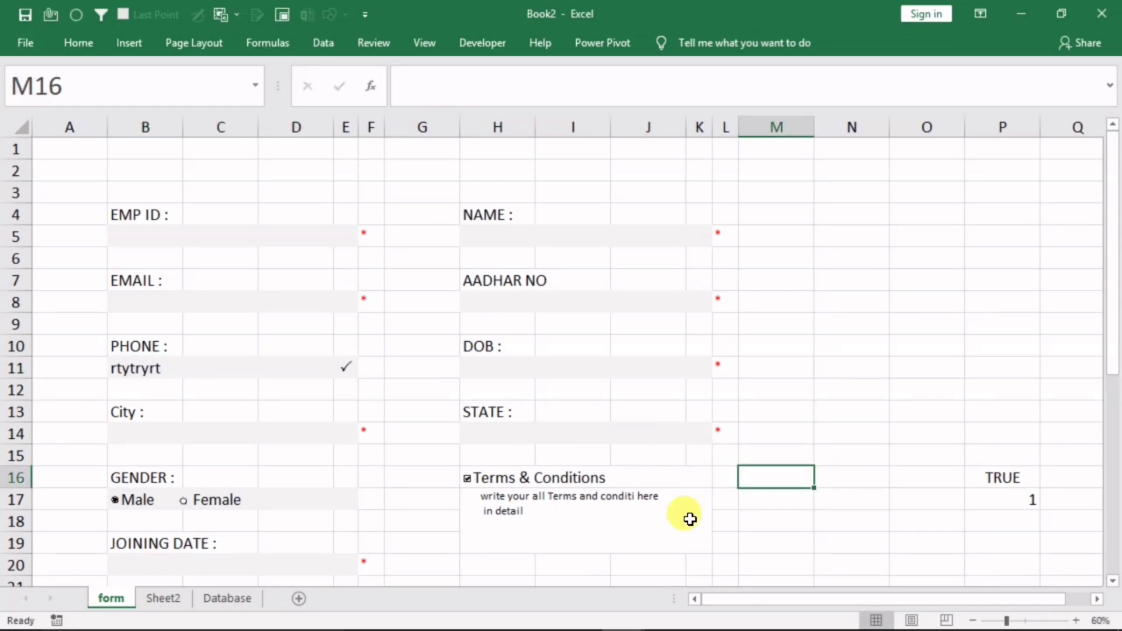
left_click_drag(1110, 327, 1109, 377)
left_click(131, 552)
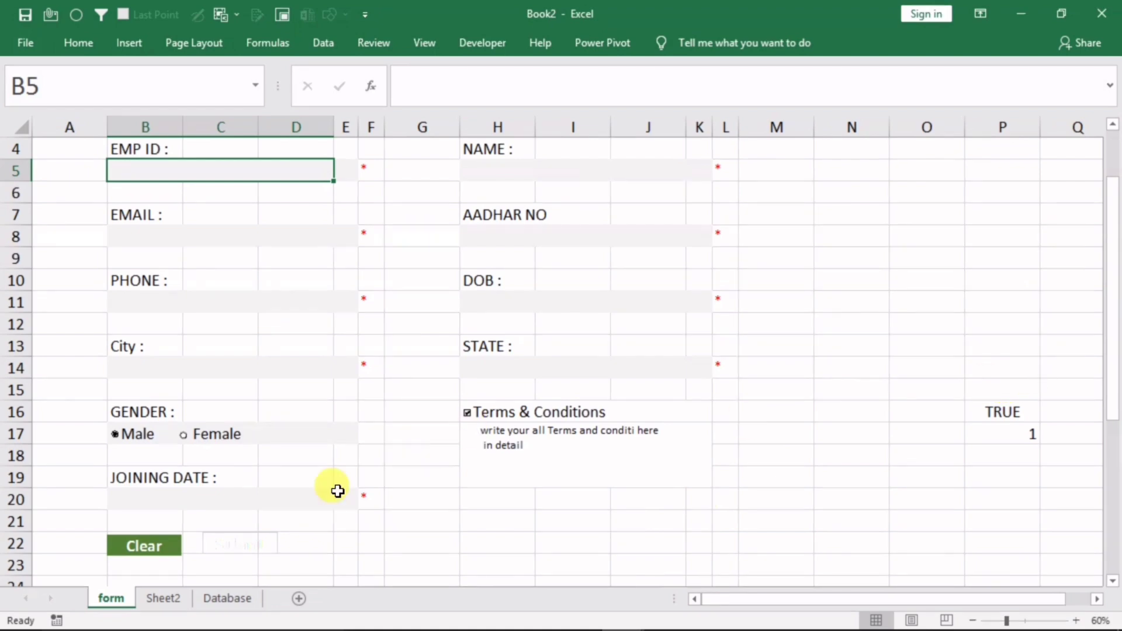
On the Database sheet, format columns F (Dob) and J (Joining Date) as dd-mm-yyyy dates
left_click(225, 599)
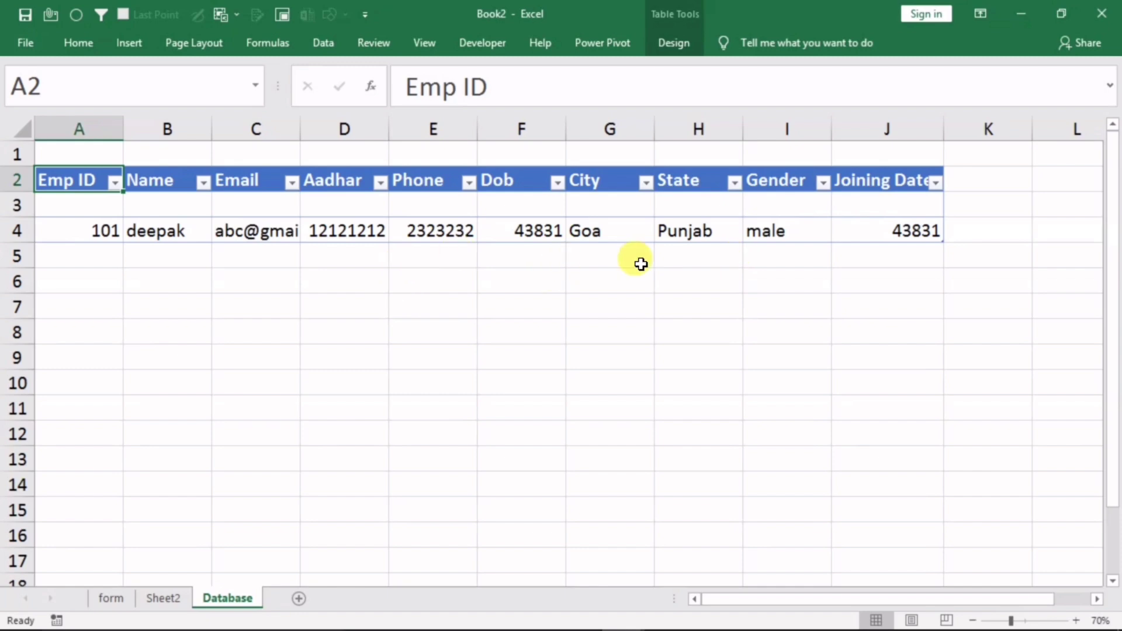
left_click(517, 125)
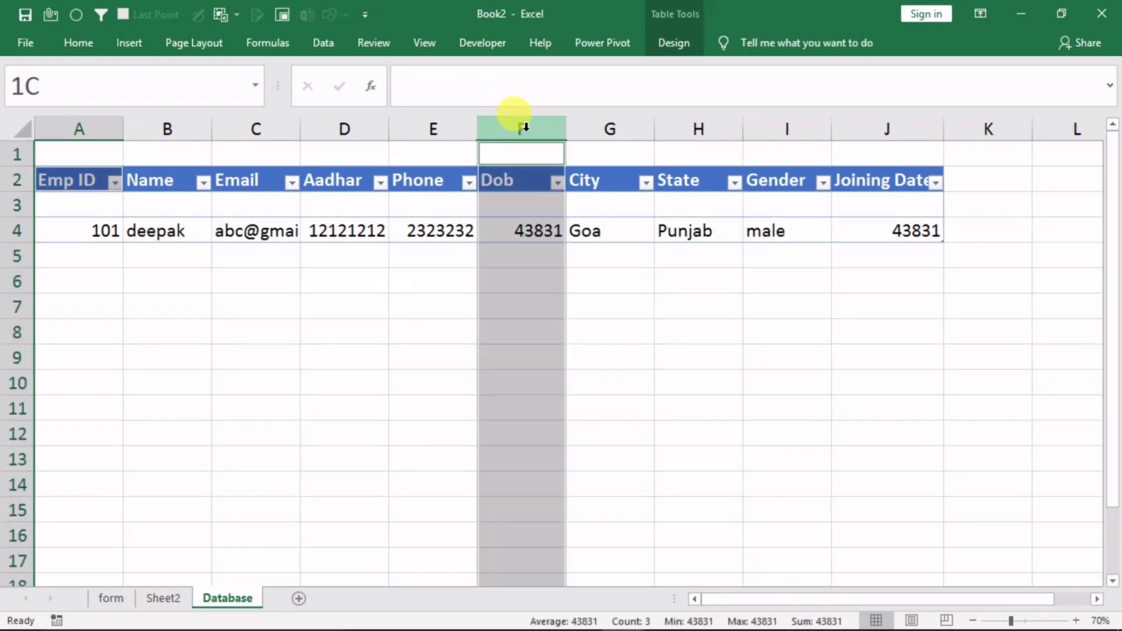
left_click(858, 127, "ctrl")
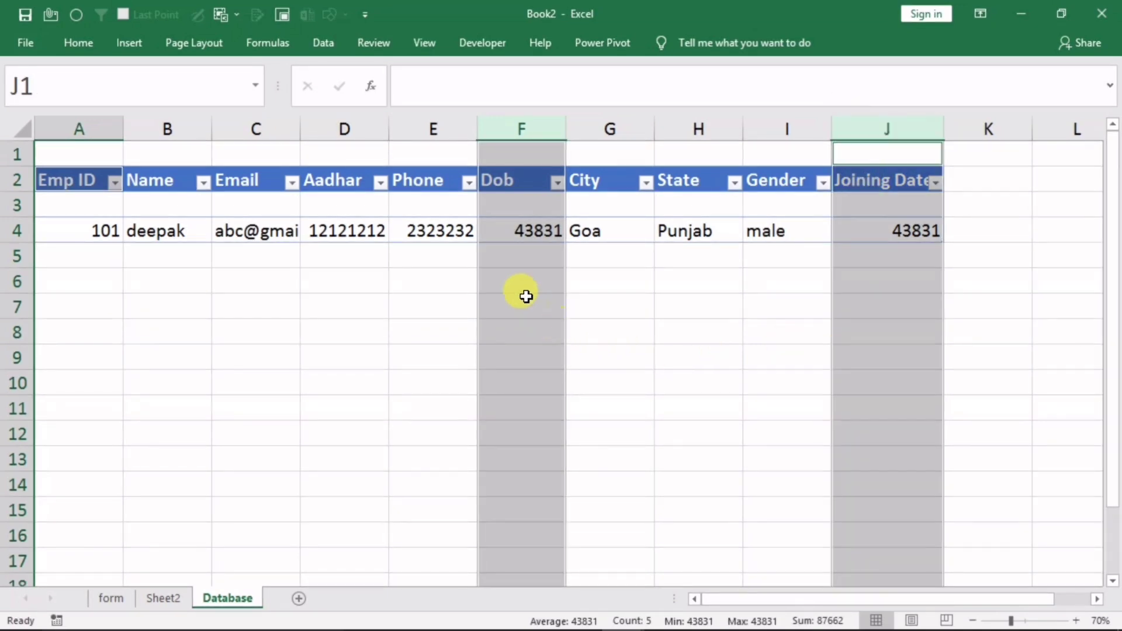
right_click(523, 266)
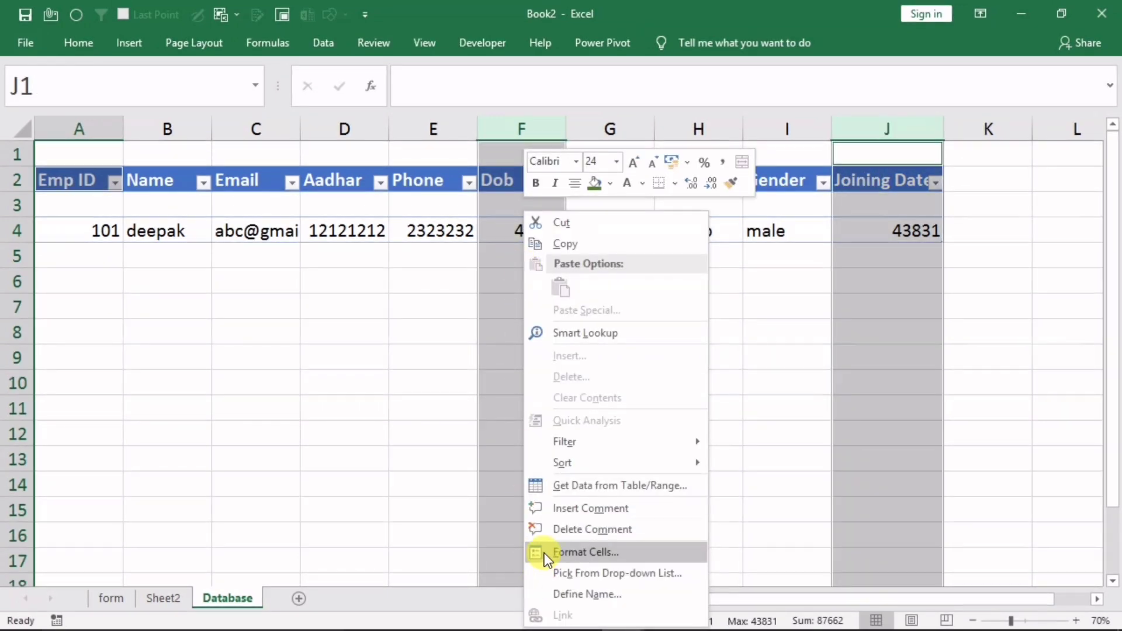
left_click(585, 552)
left_click(339, 328)
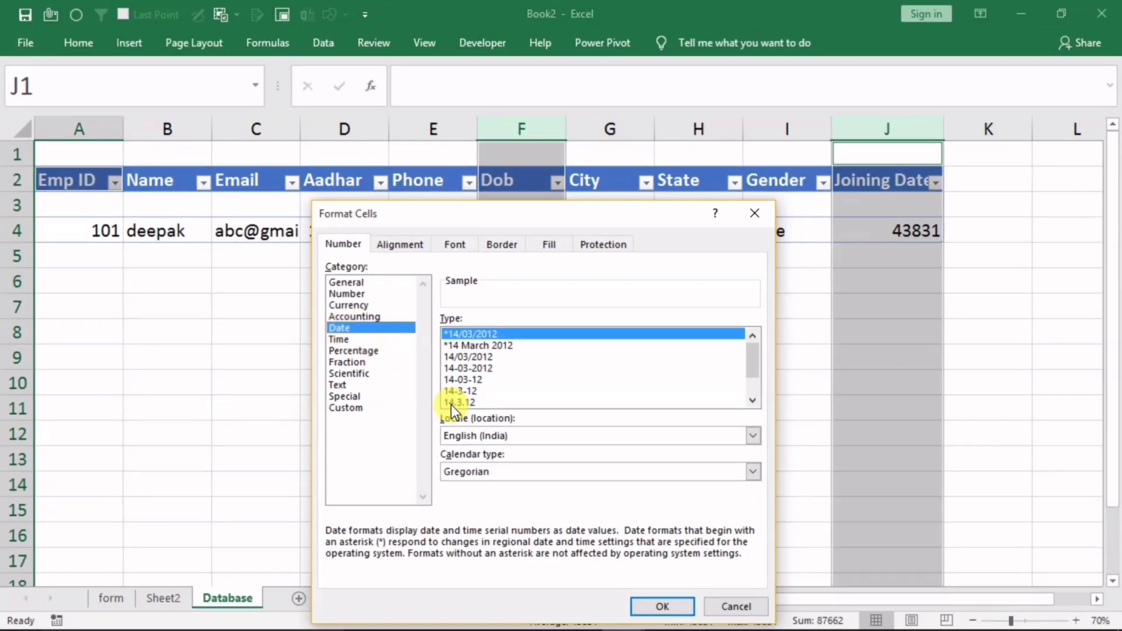
left_click(481, 369)
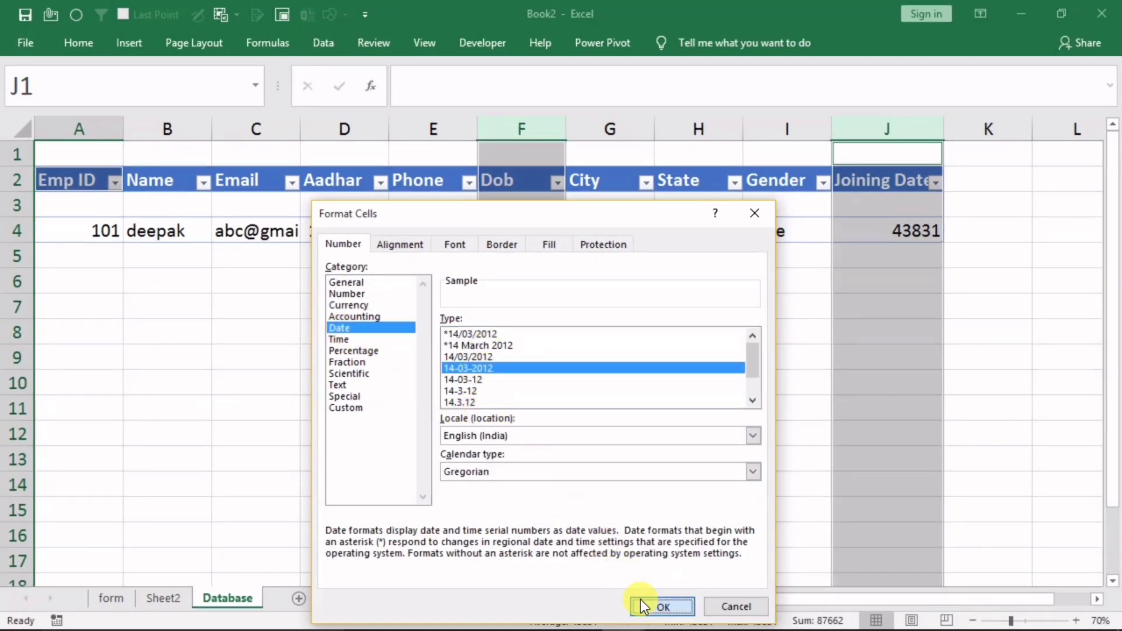
left_click(662, 606)
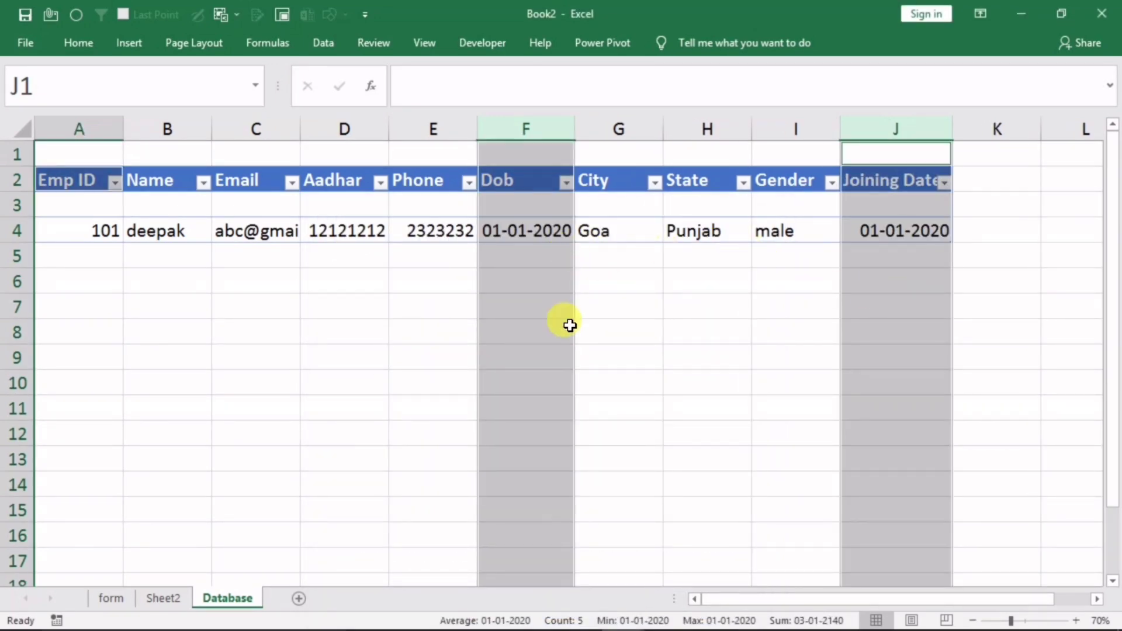
left_click(431, 314)
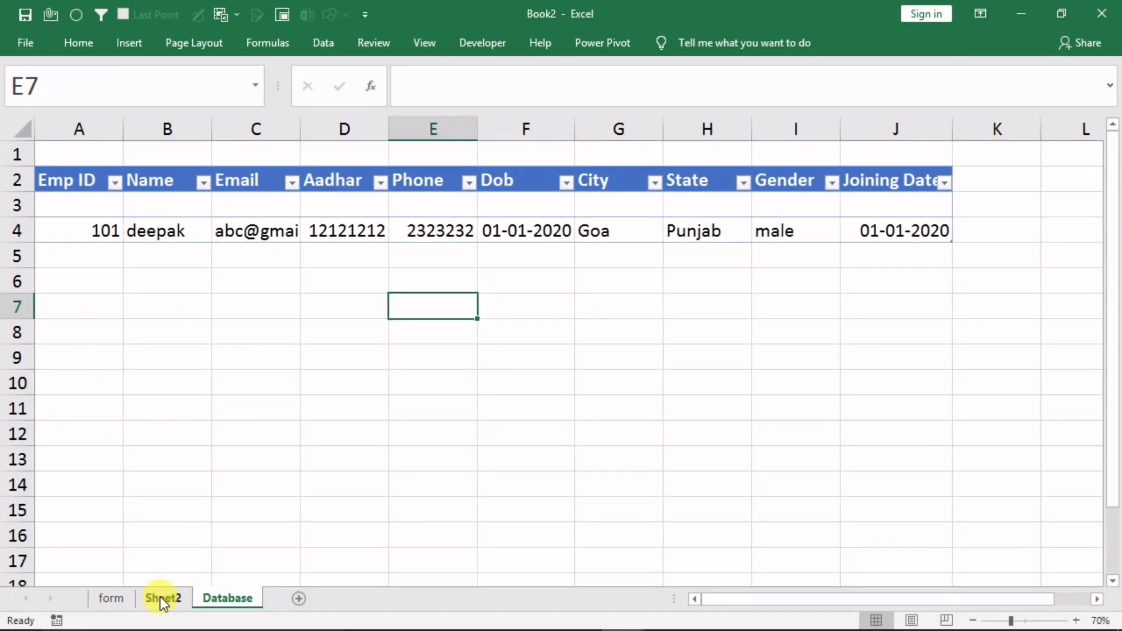
On the form sheet, enter EMP ID 102, a name and a sample email address
left_click(117, 597)
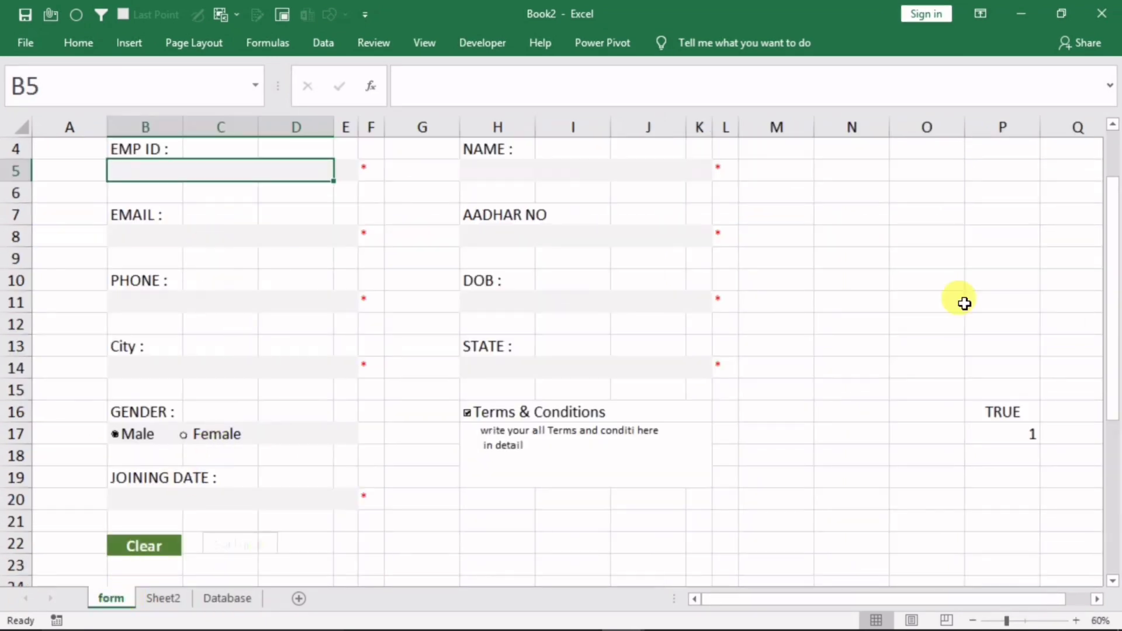
left_click_drag(1110, 370, 1114, 269)
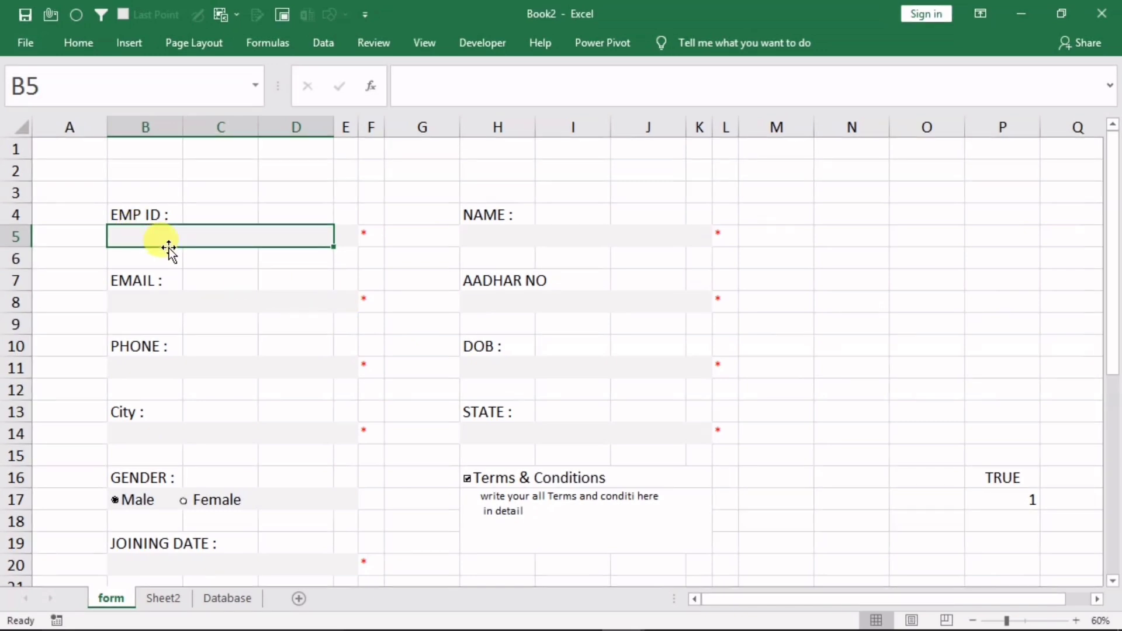
type("102")
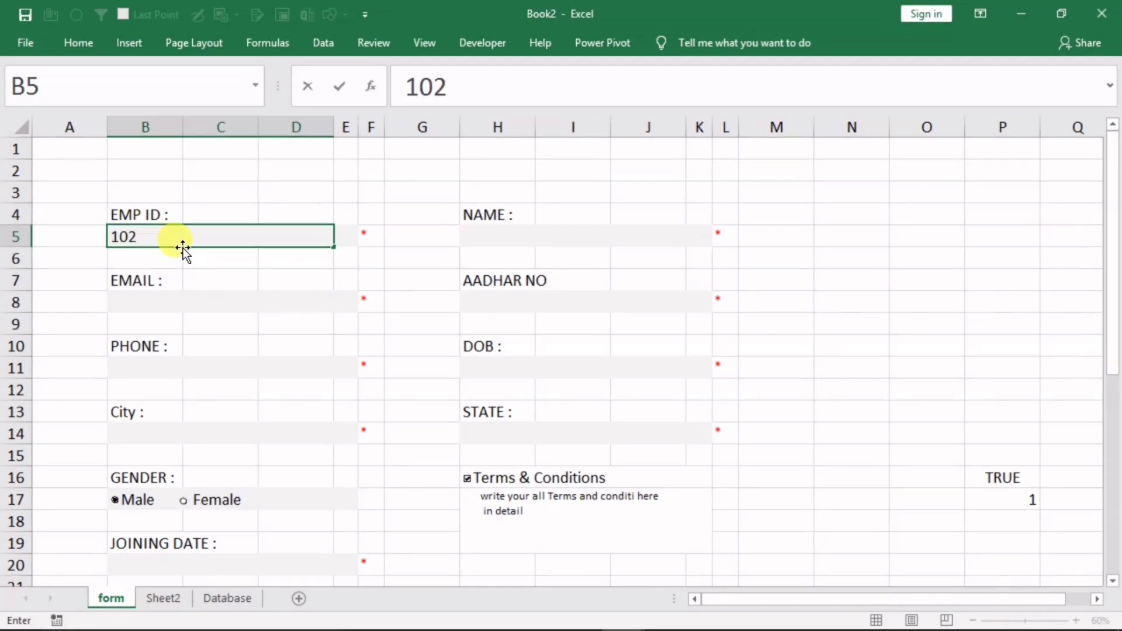
left_click(503, 238)
type("abc")
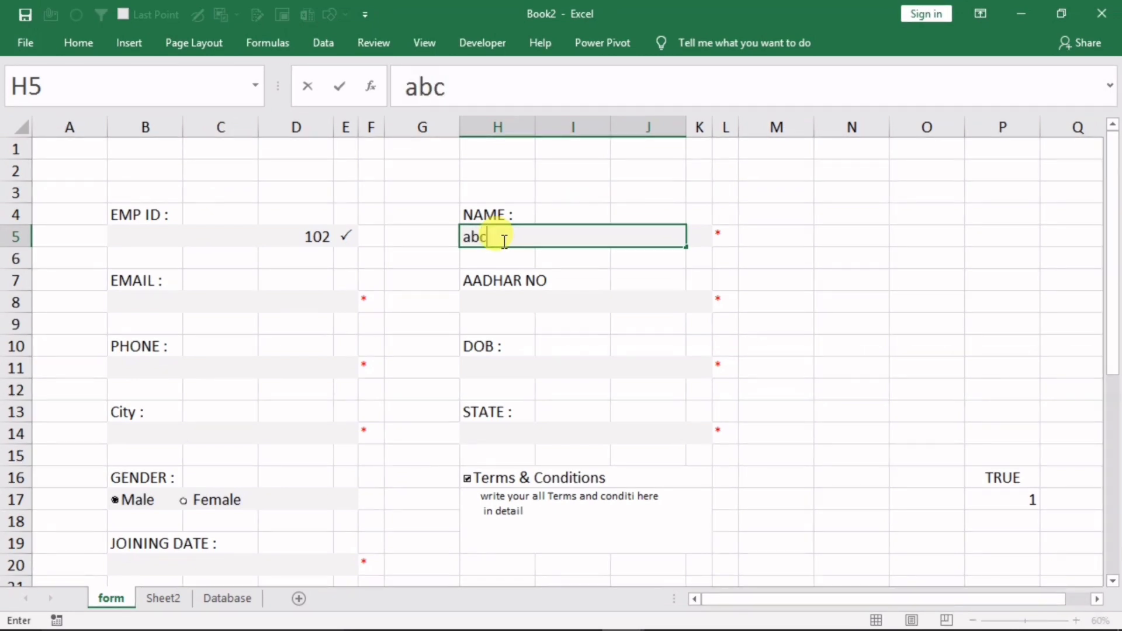
left_click(215, 302)
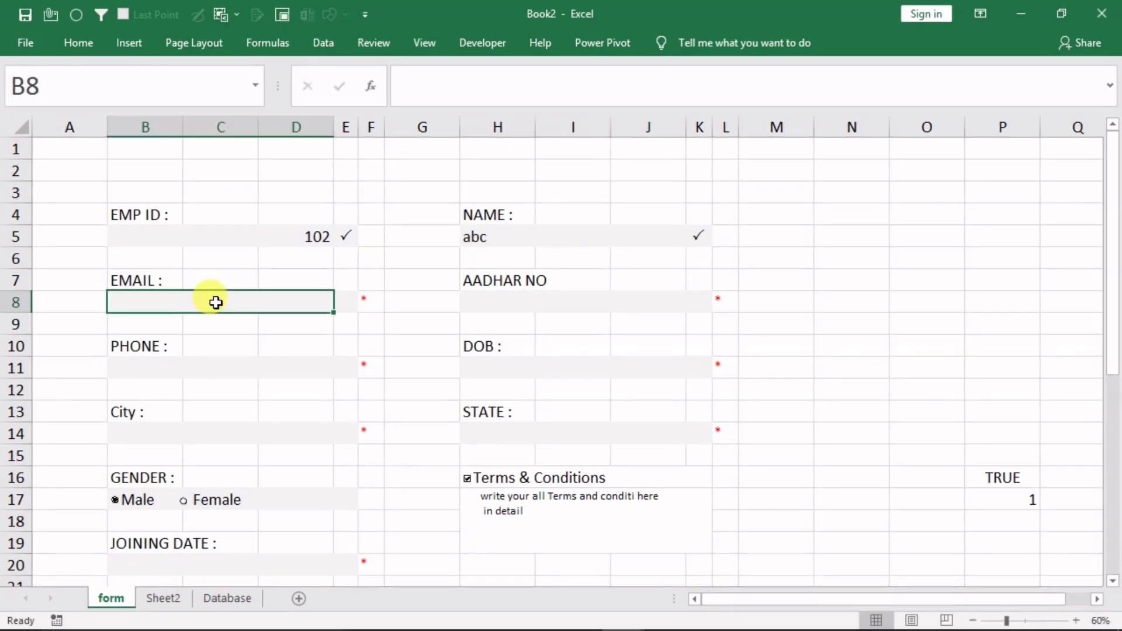
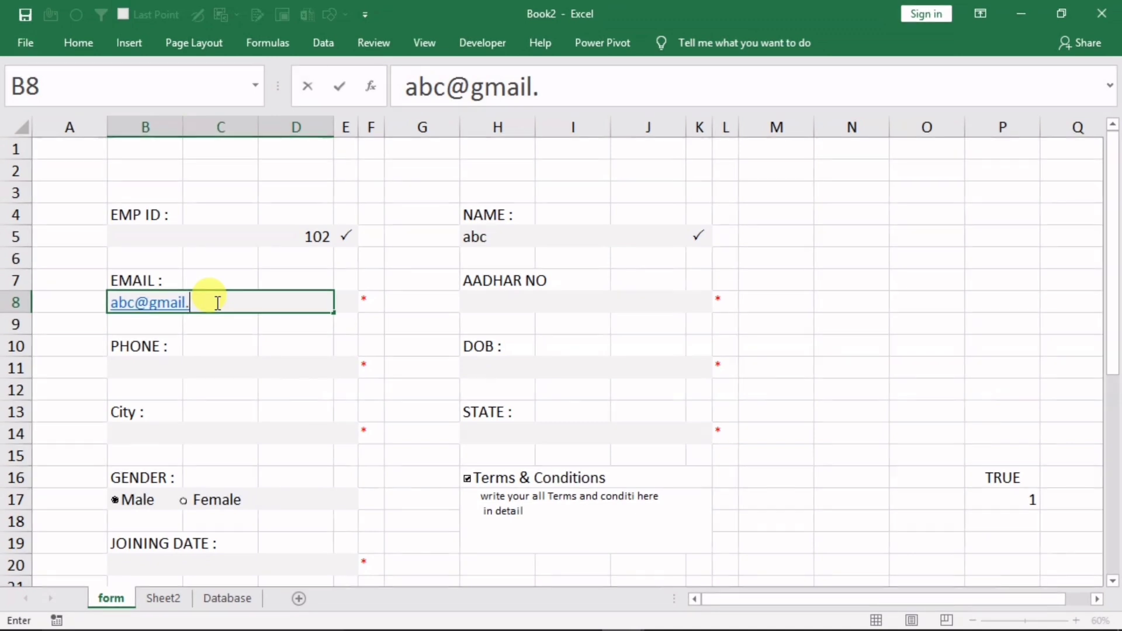
left_click(491, 303)
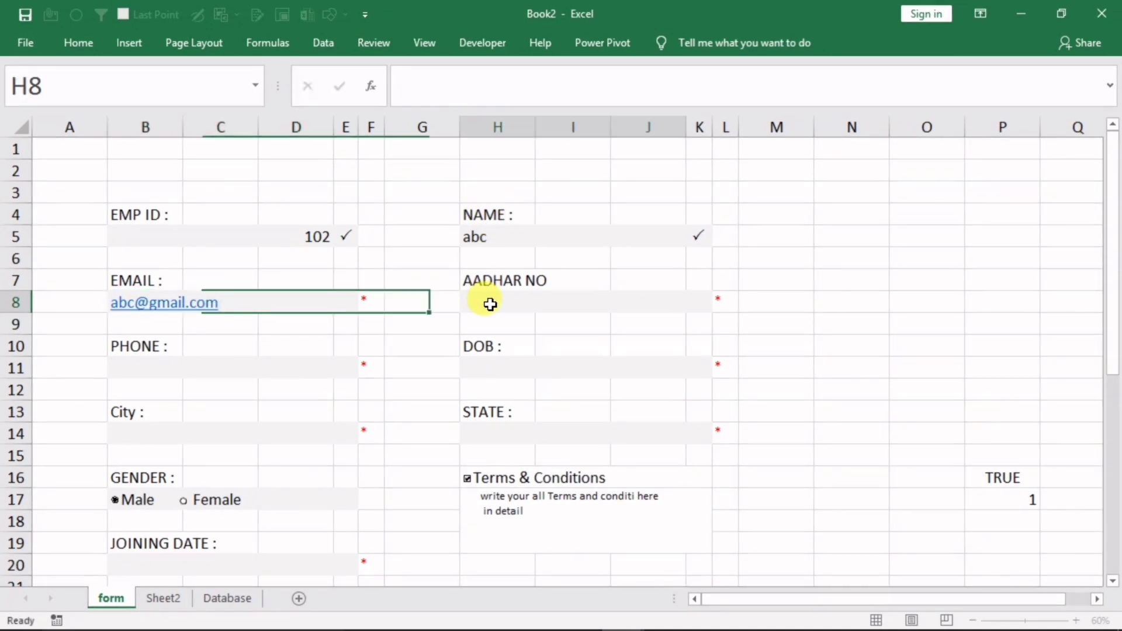
Enter the Aadhar number, phone number and a 1/1 date of birth
type("12121212")
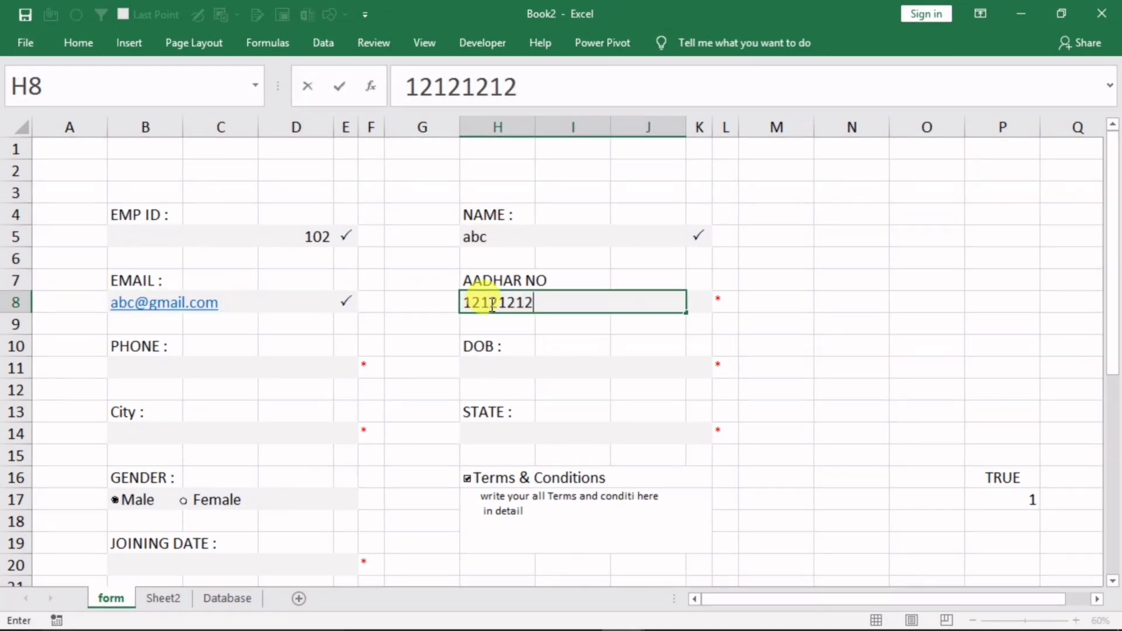
left_click(230, 386)
left_click(231, 368)
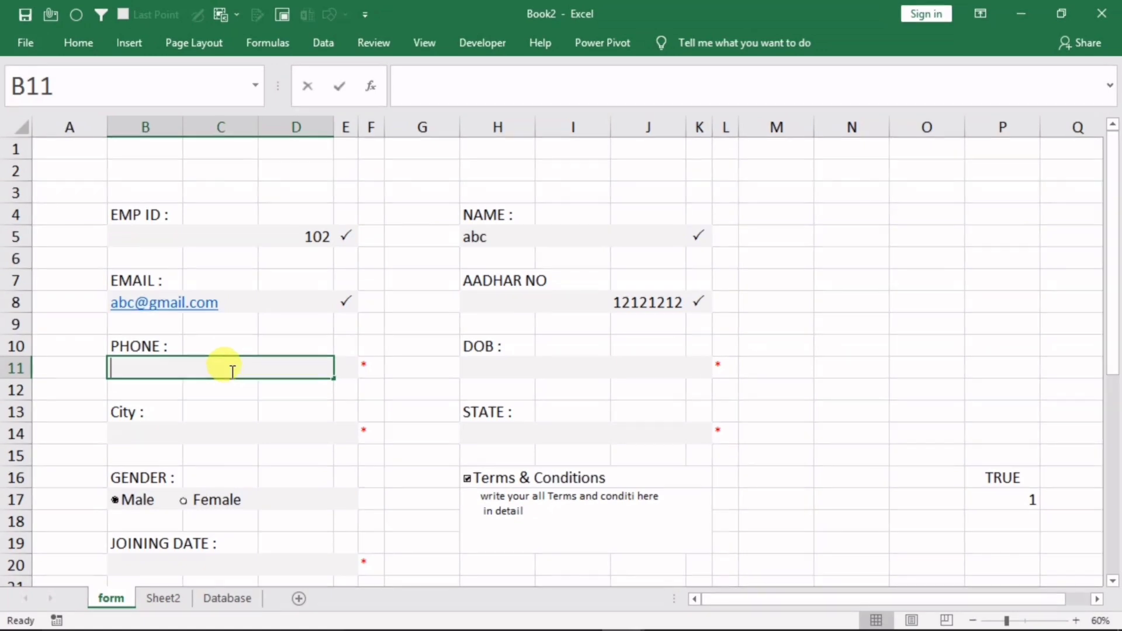
type("3434343")
left_click(526, 366)
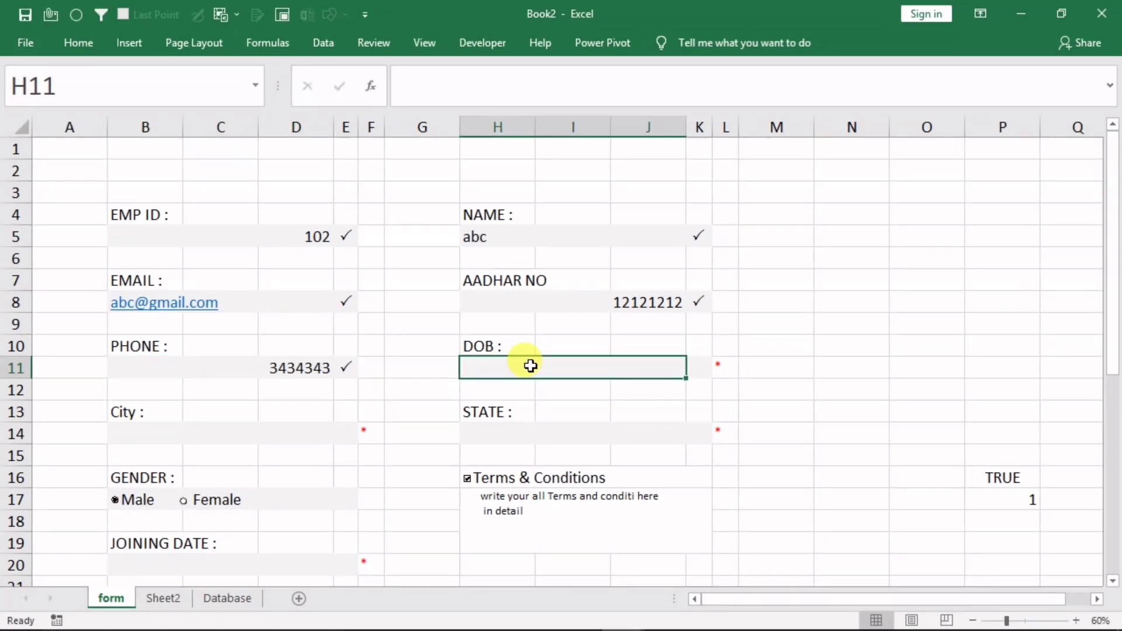
type("1/1/2020")
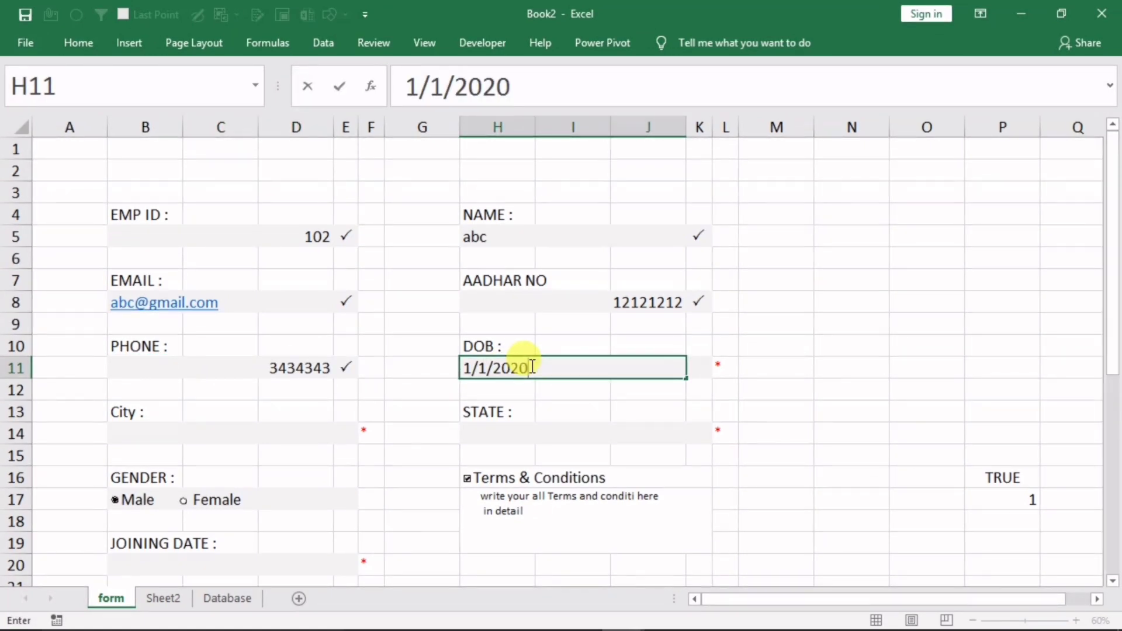
left_click(279, 437)
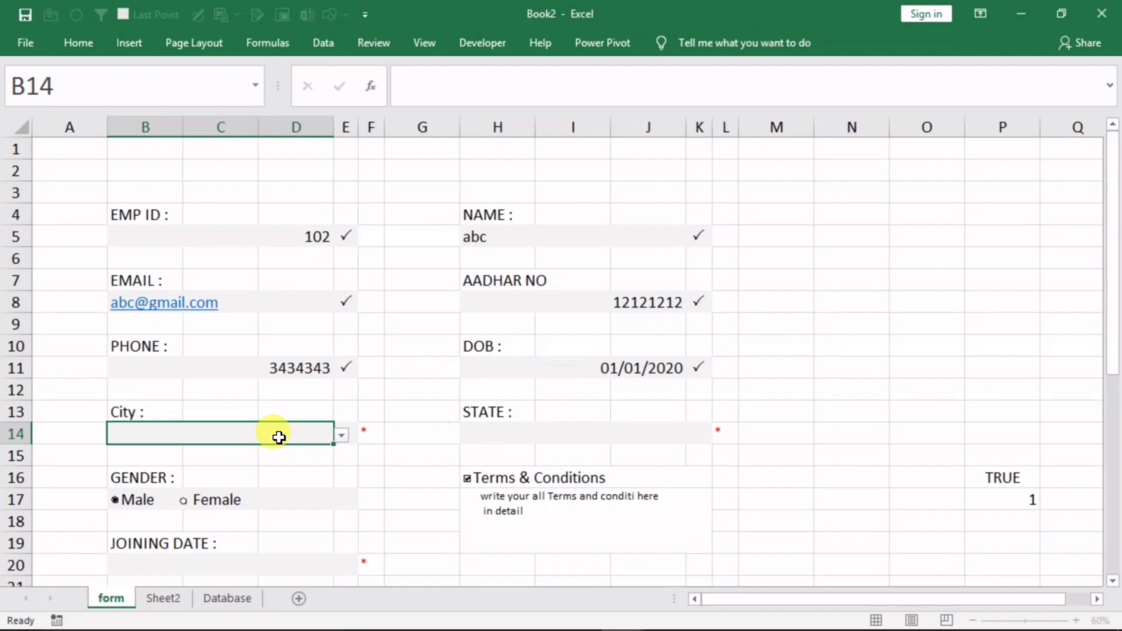
Choose Goa as City, Punjab as State, and enter joining date 1/2/2020
left_click(341, 438)
left_click(276, 454)
left_click(587, 442)
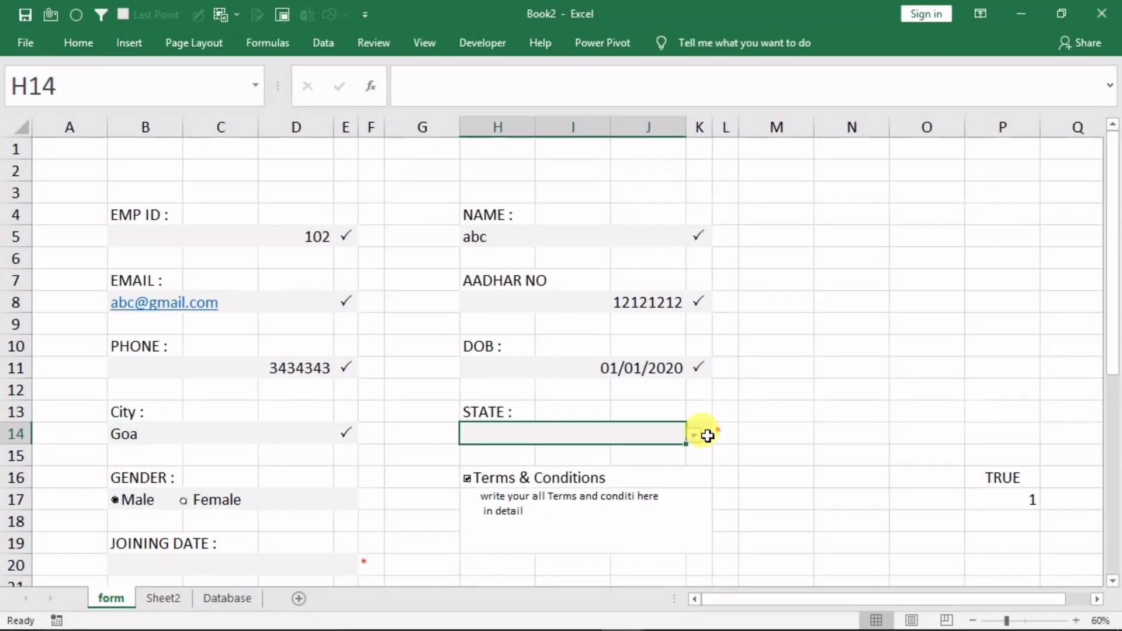
left_click(693, 438)
left_click(636, 461)
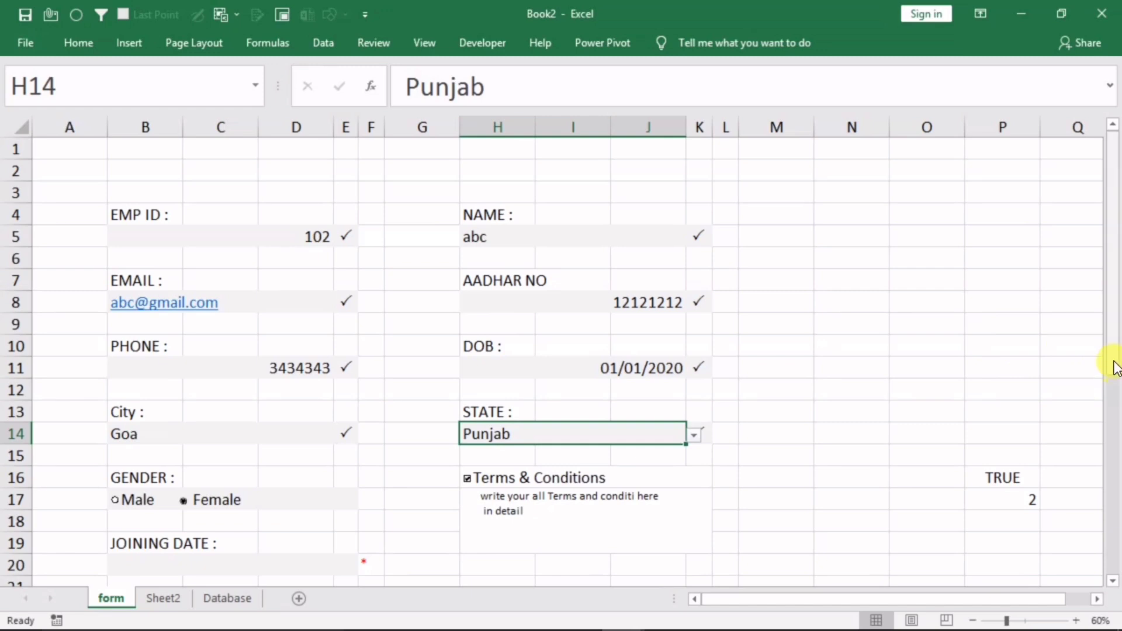
left_click_drag(1113, 365, 1110, 392)
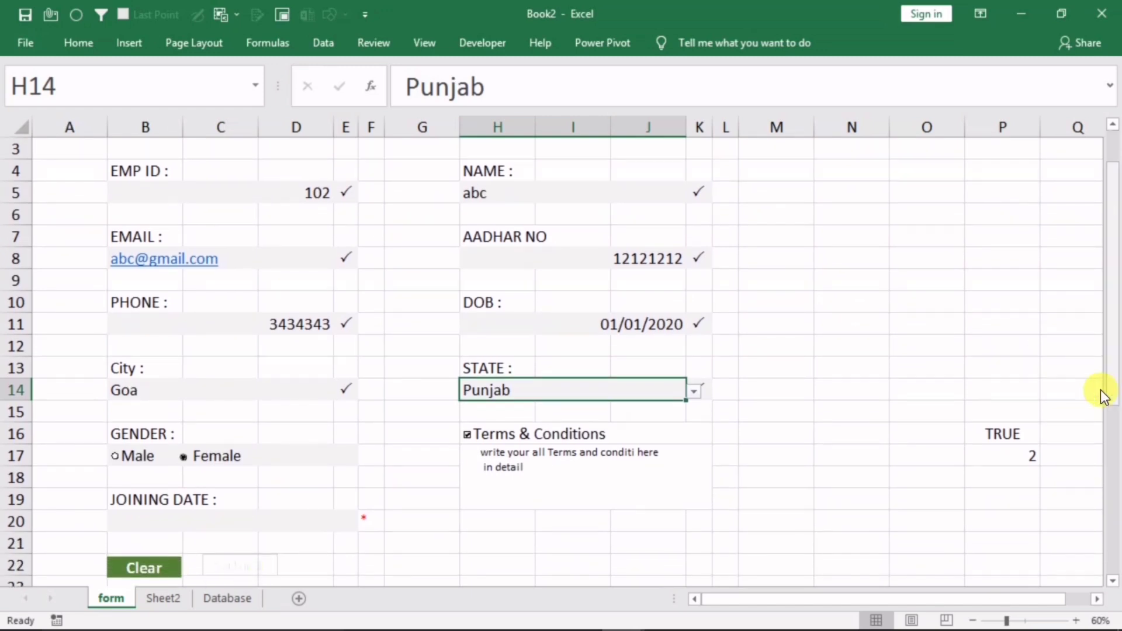
left_click(206, 523)
type("1")
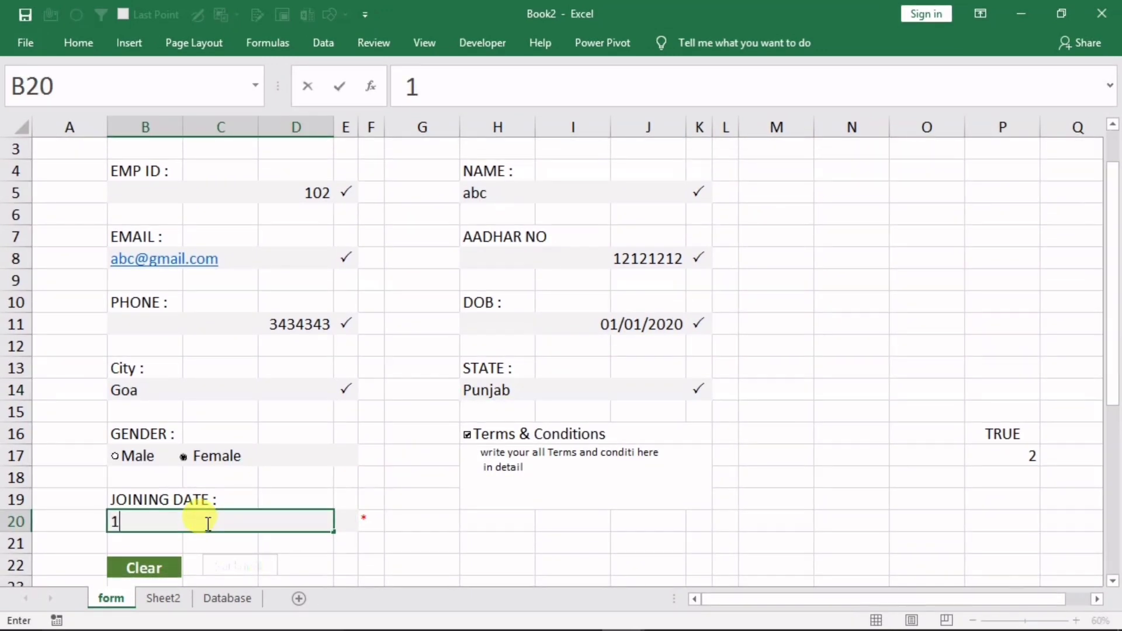
type("/2/2020")
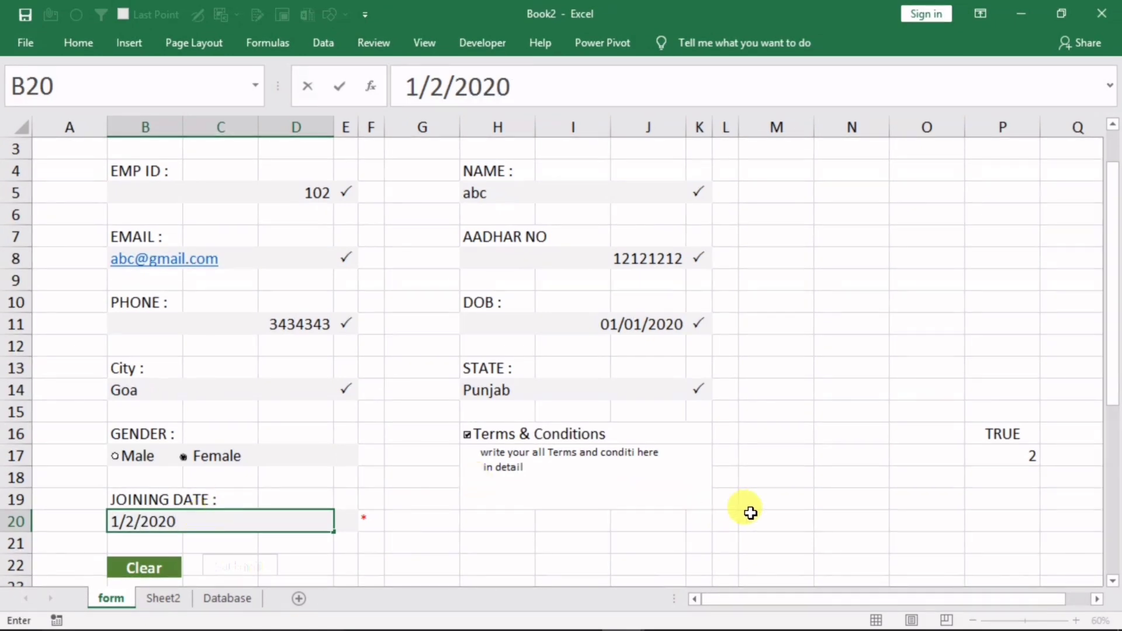
left_click(783, 502)
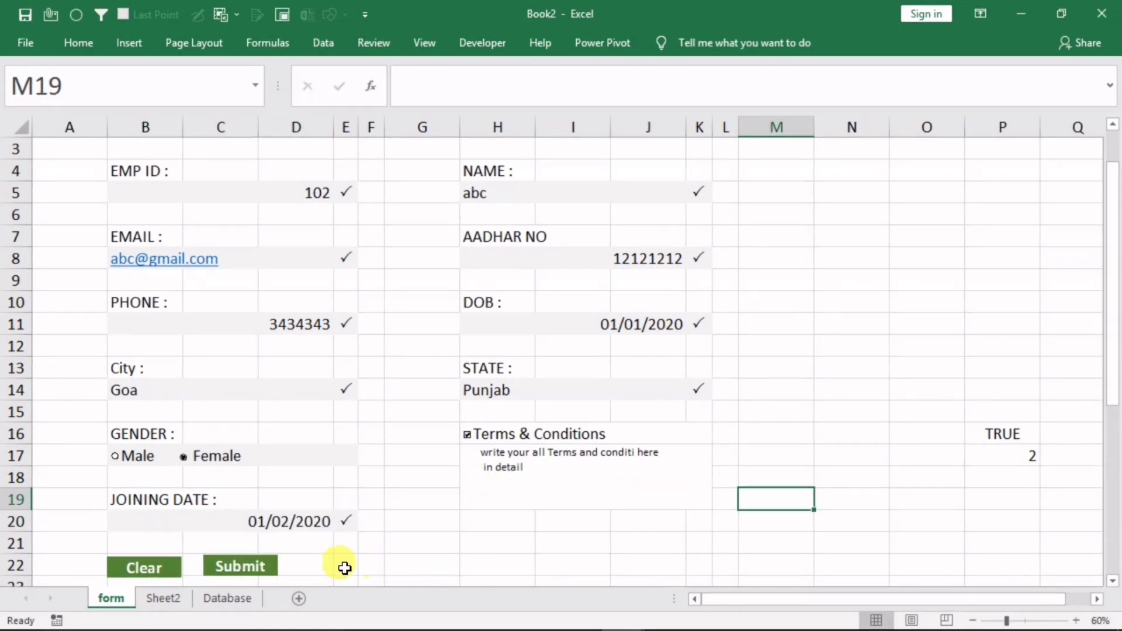
Leave Terms & Conditions ticked and submit the employee record
left_click(478, 439)
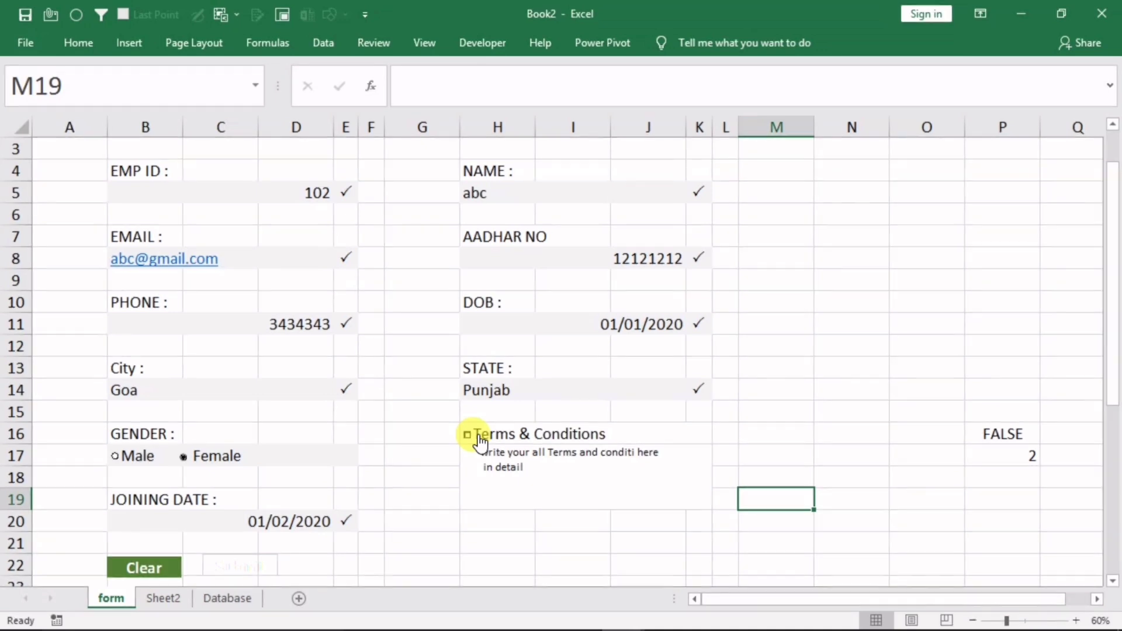
left_click(478, 439)
left_click(478, 439)
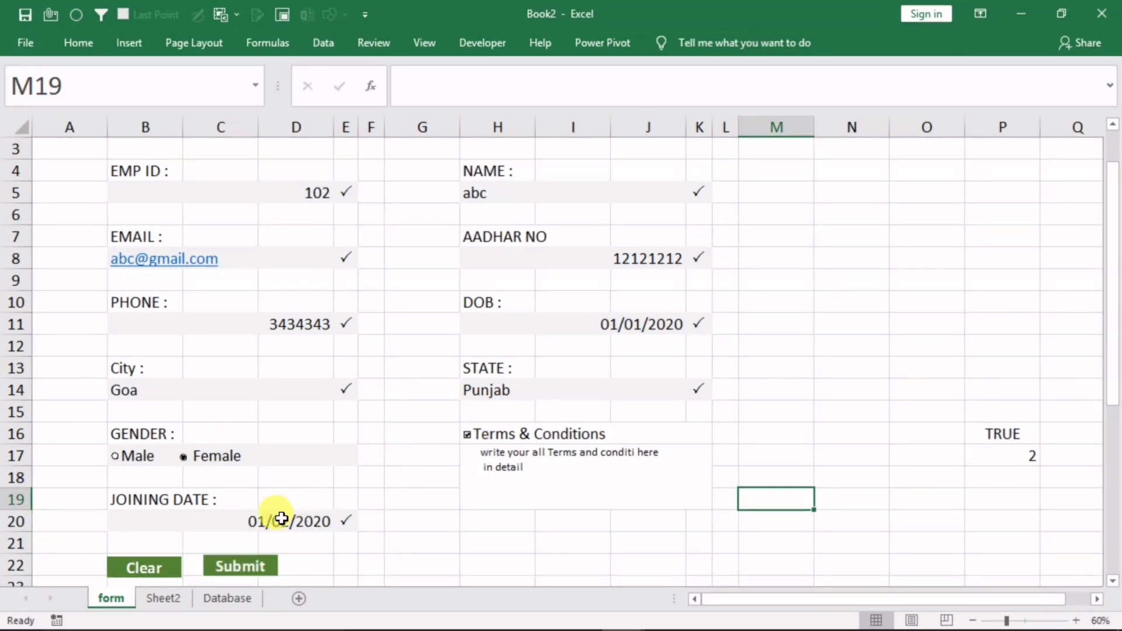
left_click(237, 564)
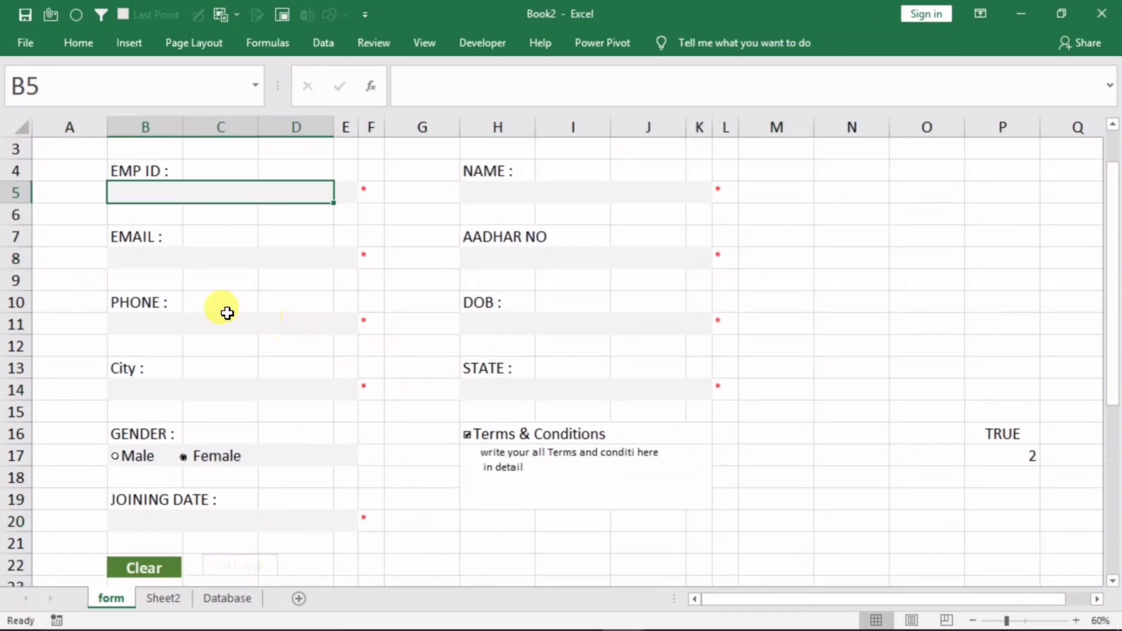
Check that employee 102 landed in the Database table, then return to the form's top
left_click(218, 595)
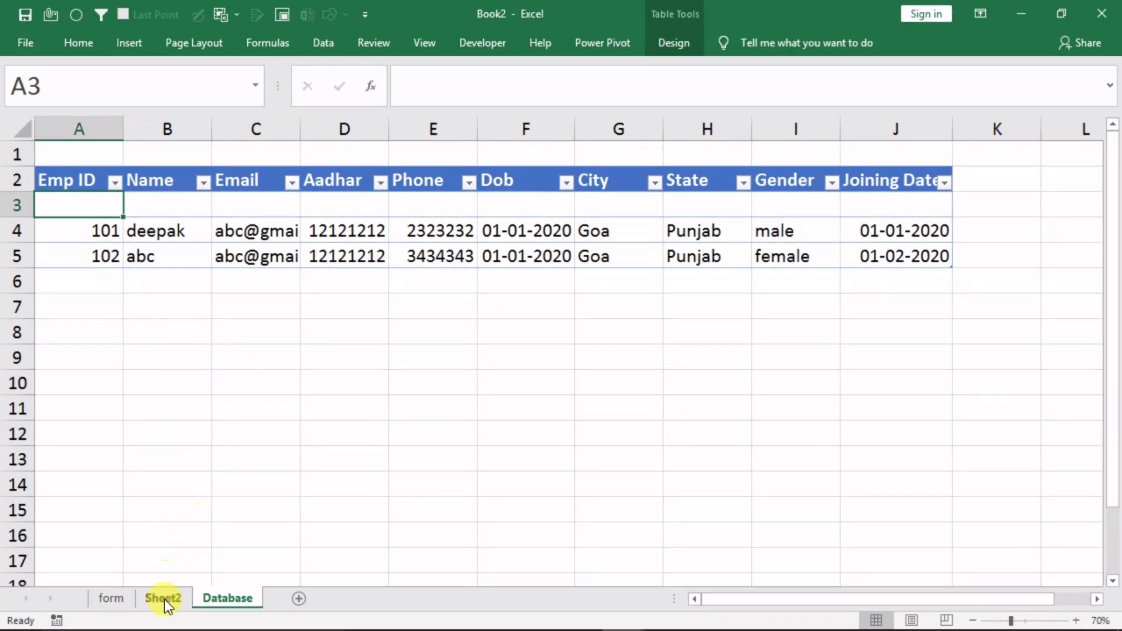
left_click(111, 598)
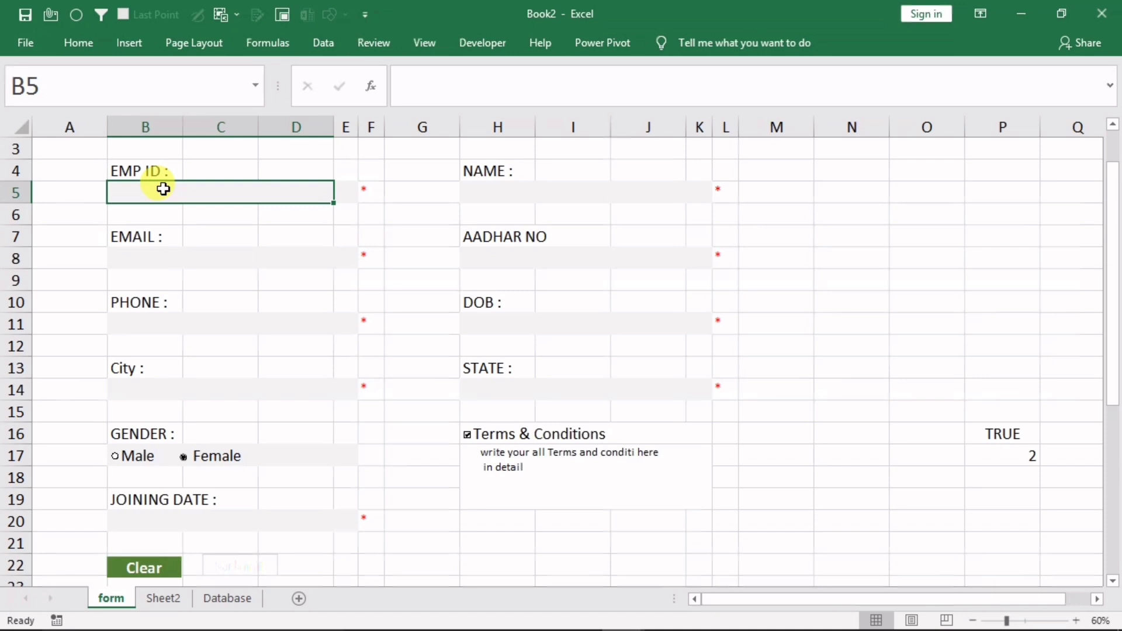
left_click(213, 596)
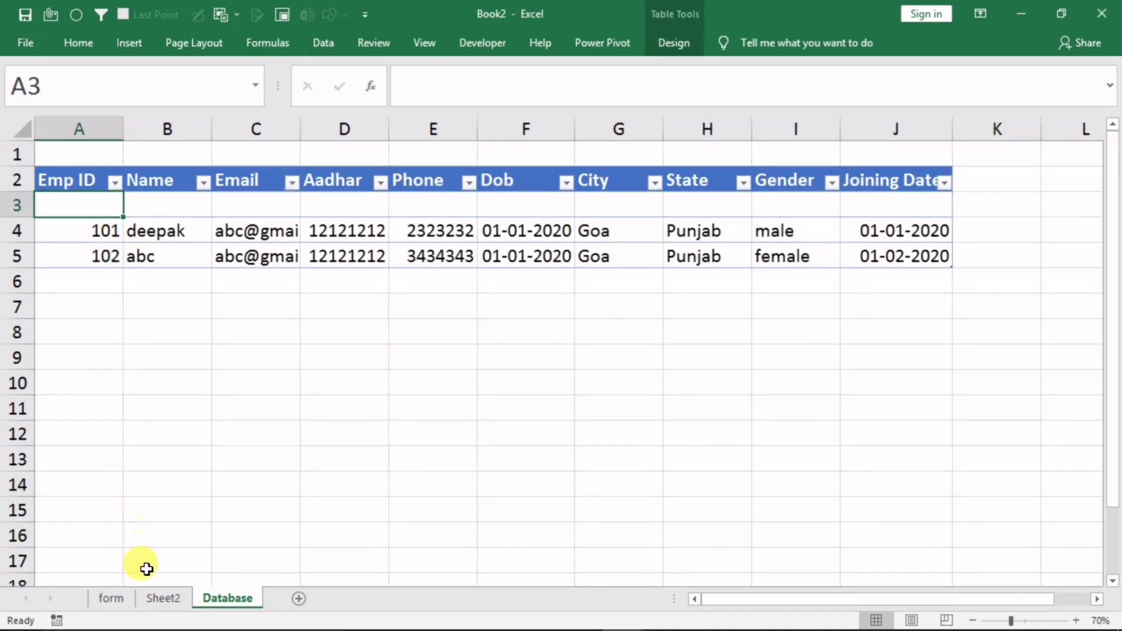
left_click(114, 598)
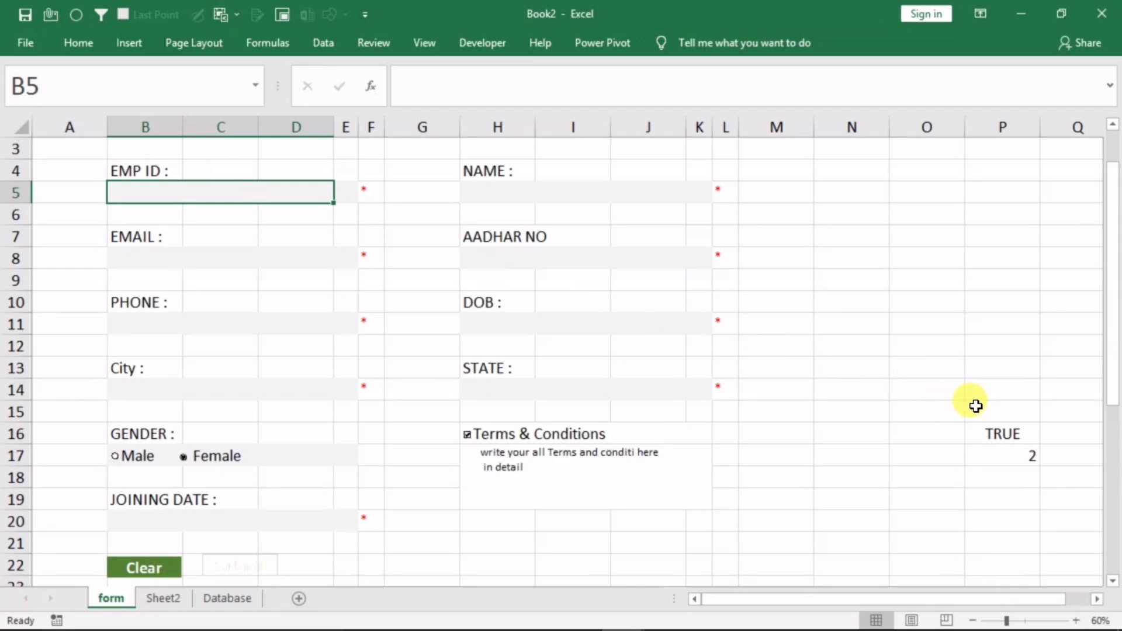
left_click_drag(1117, 393, 1117, 351)
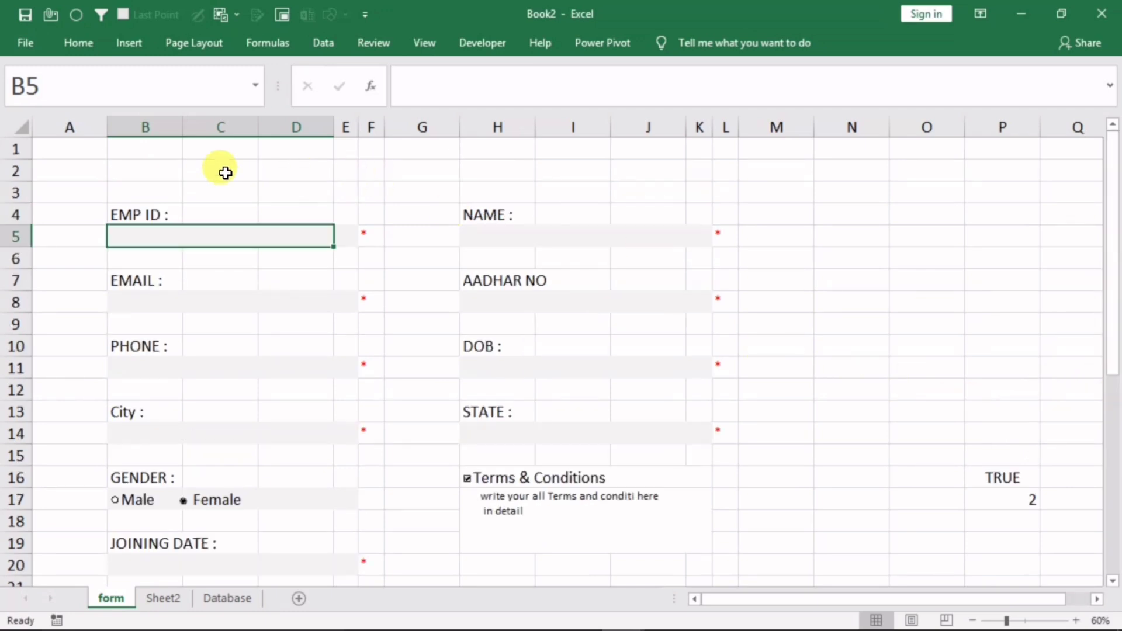
Enter =VLOOKUP(B5,Table1[#All],1,0) in B2, using the Database employee table as range
left_click(155, 170)
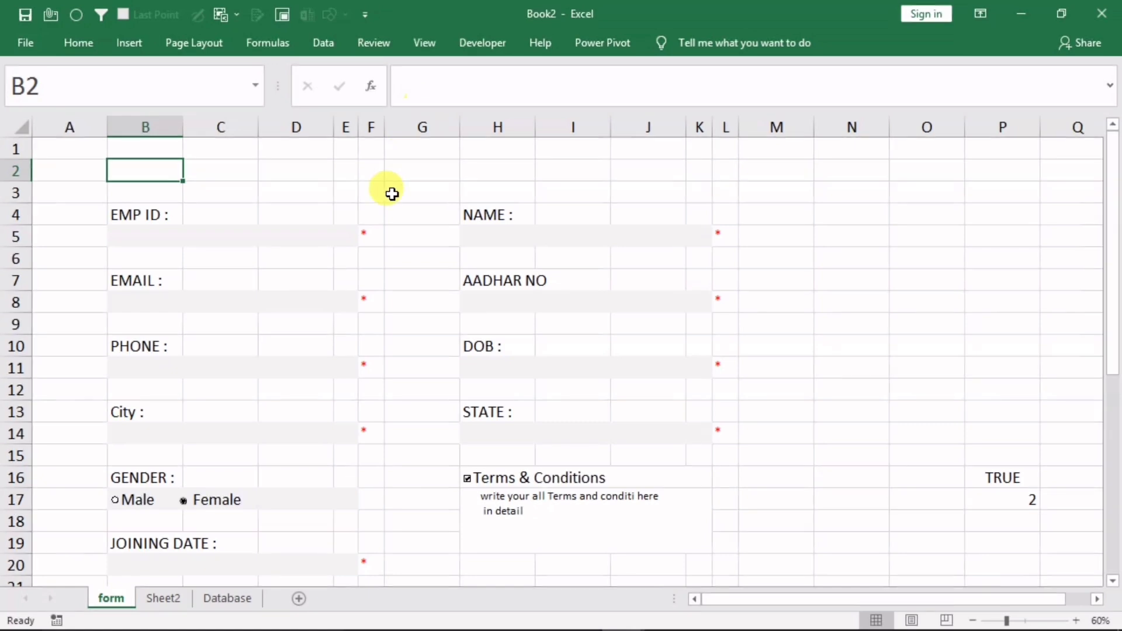
type("=v")
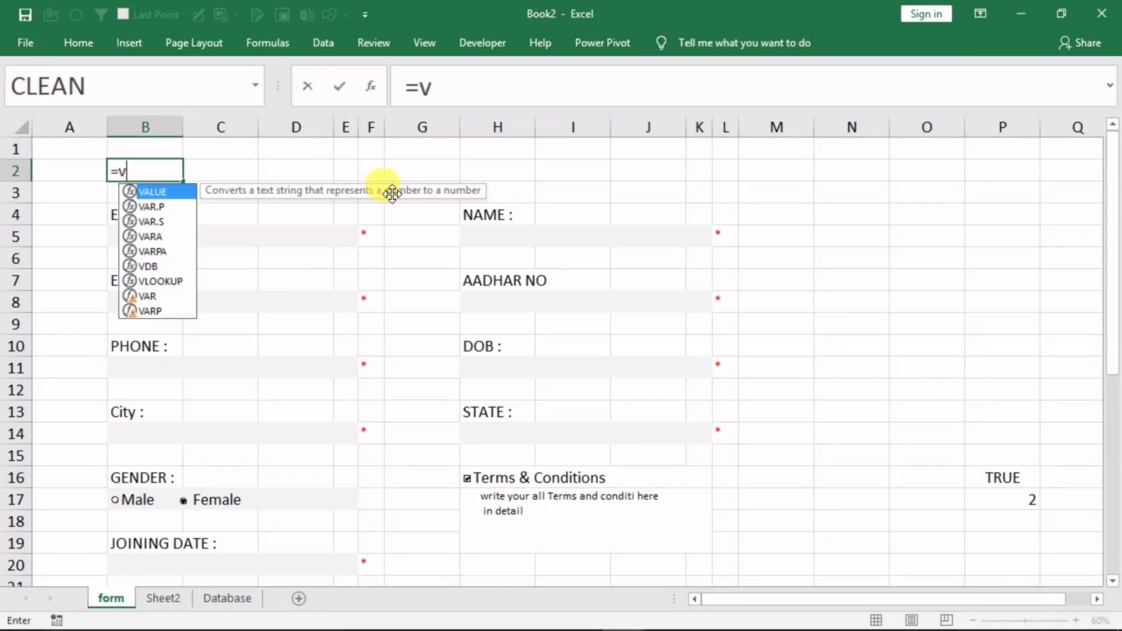
type("lookup")
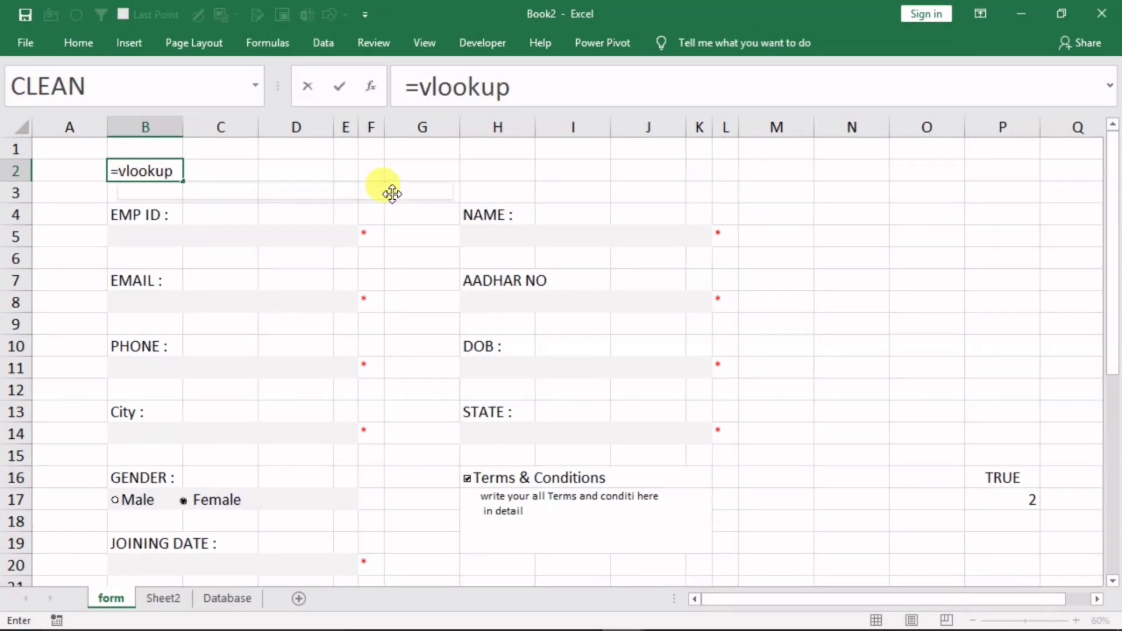
type("(")
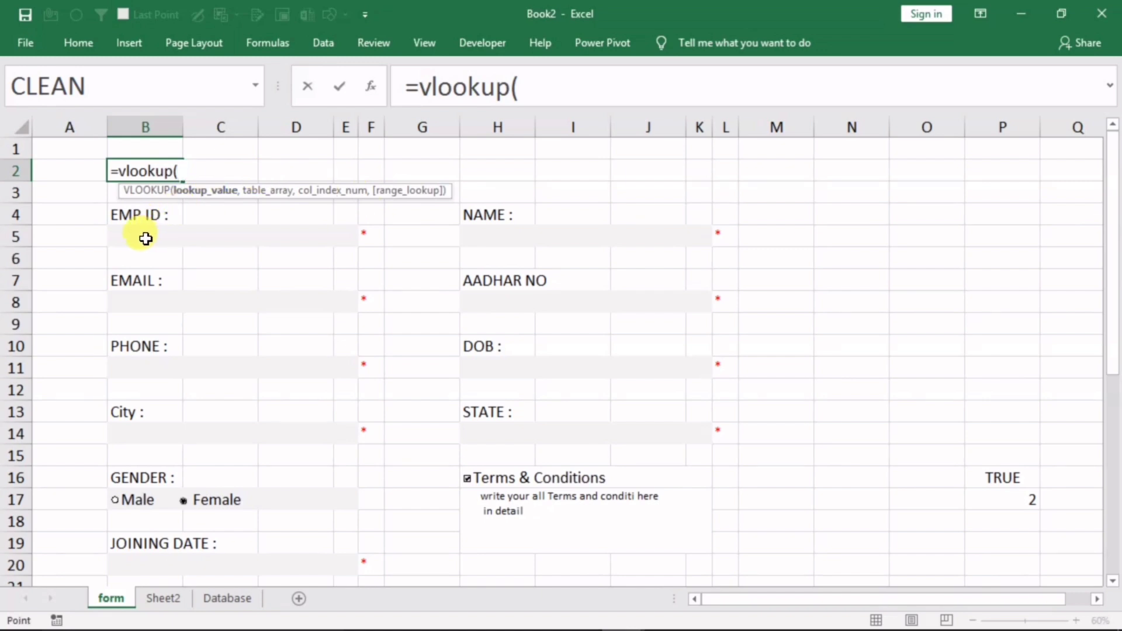
left_click(146, 238)
type(",")
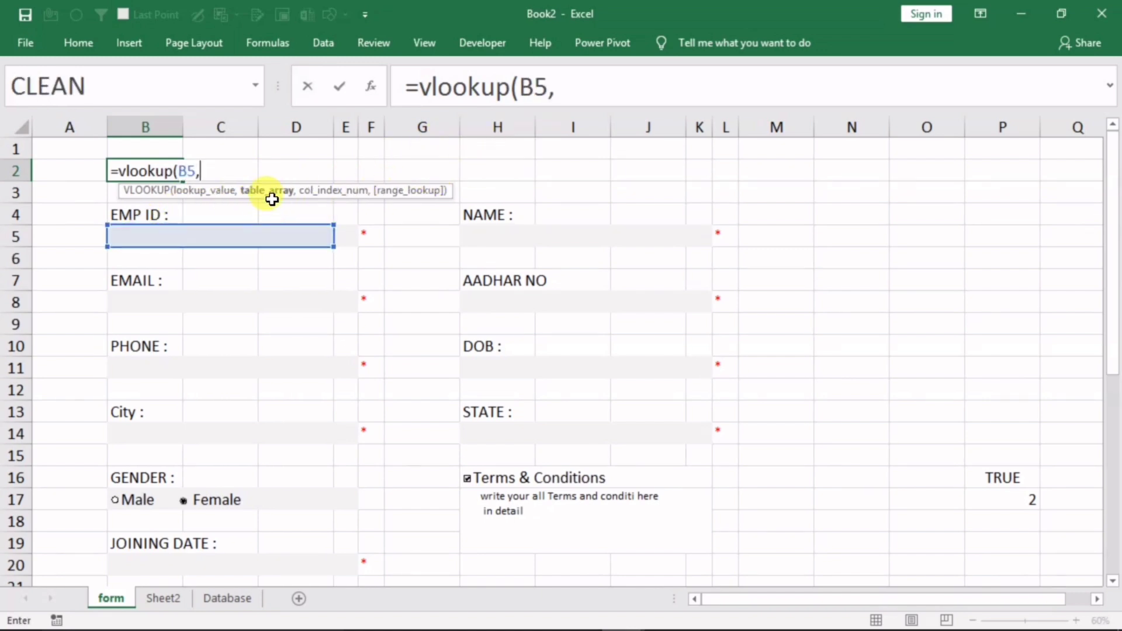
left_click(207, 599)
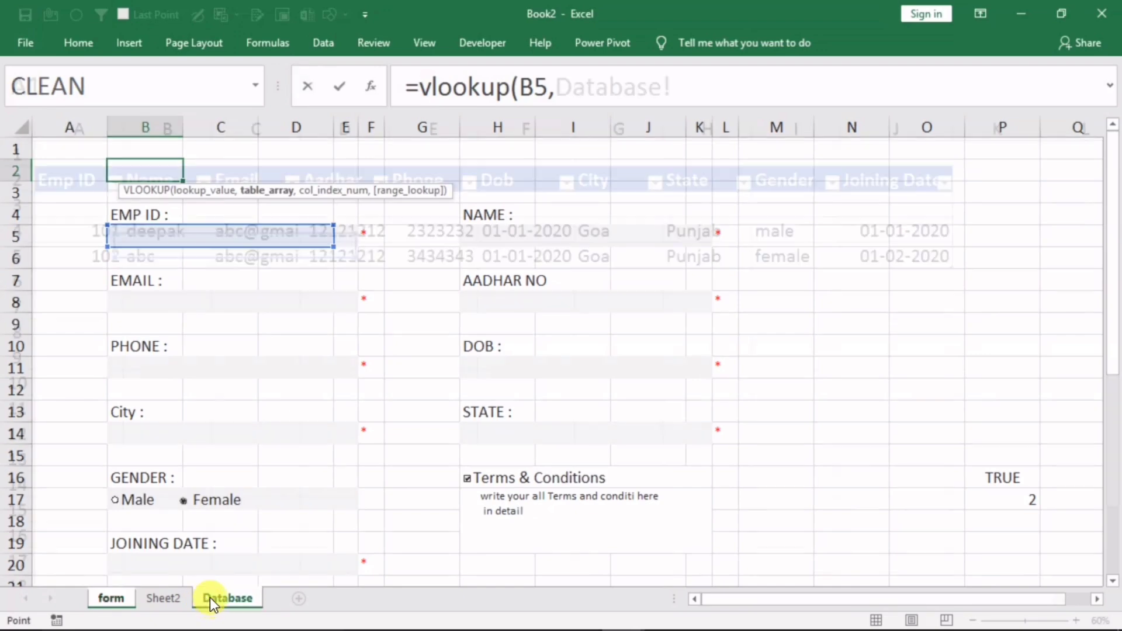
left_click(246, 239)
key("ctrl+a")
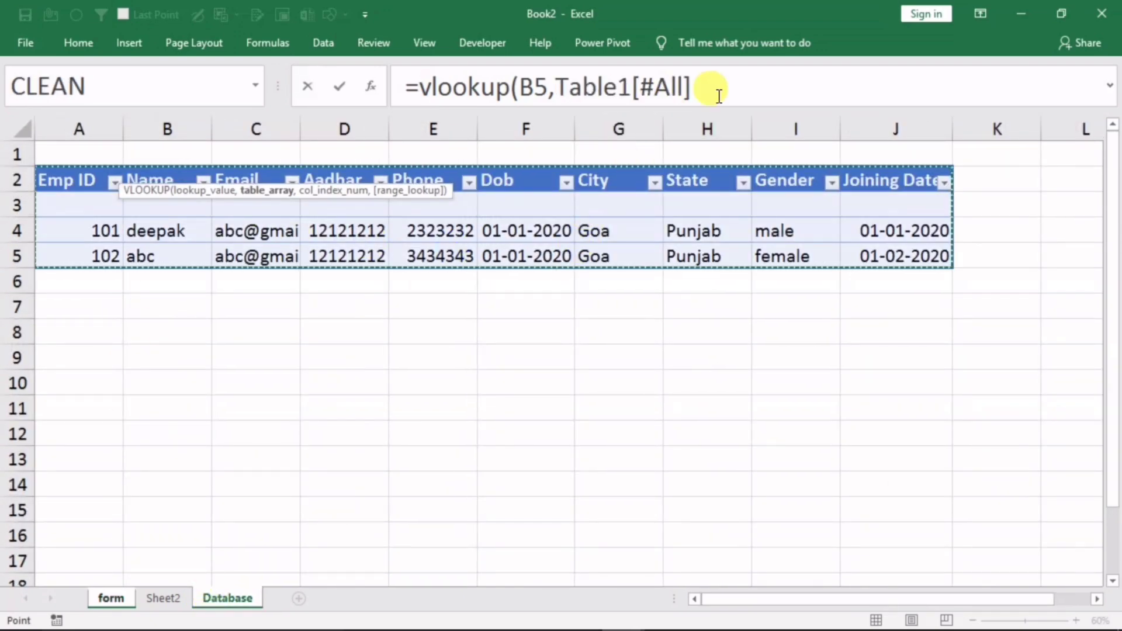
left_click(716, 88)
type(",")
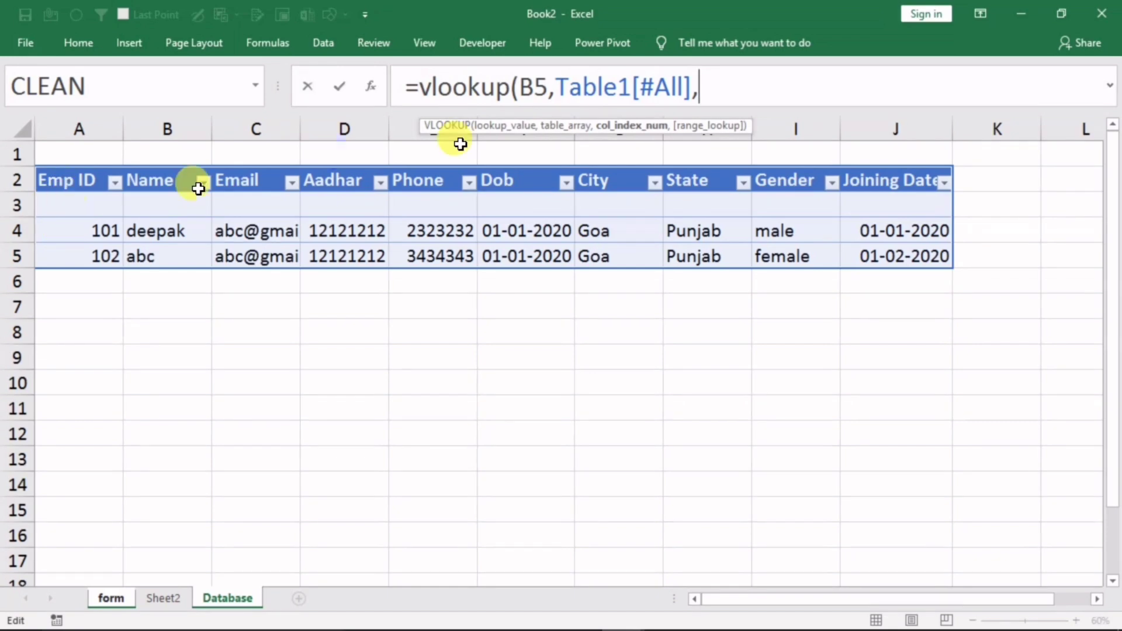
type("1,0")
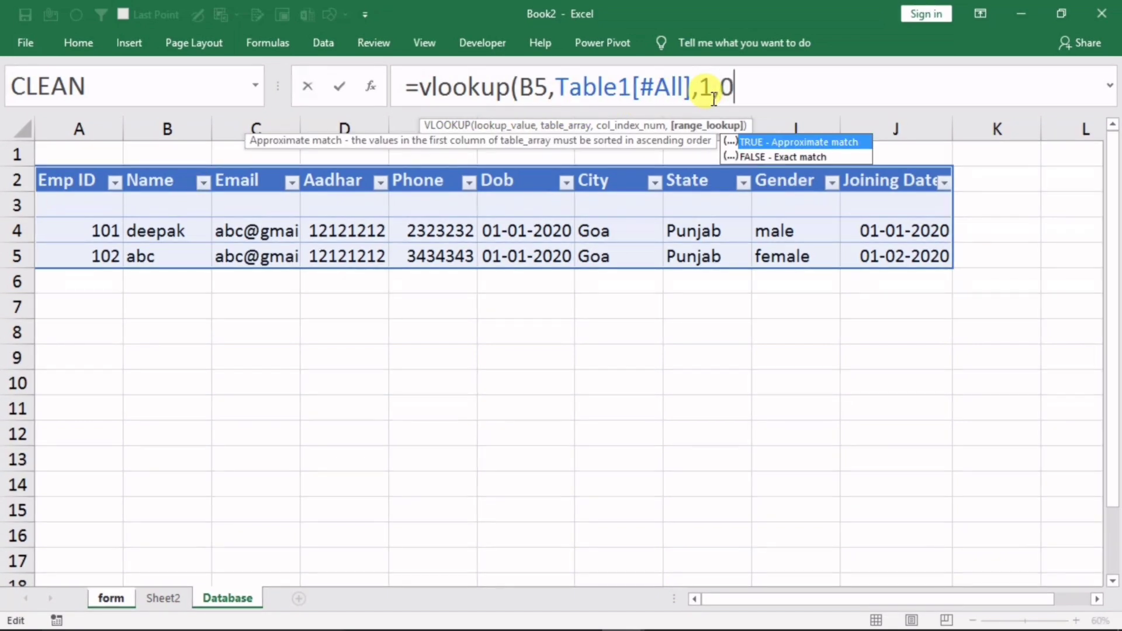
key("Return")
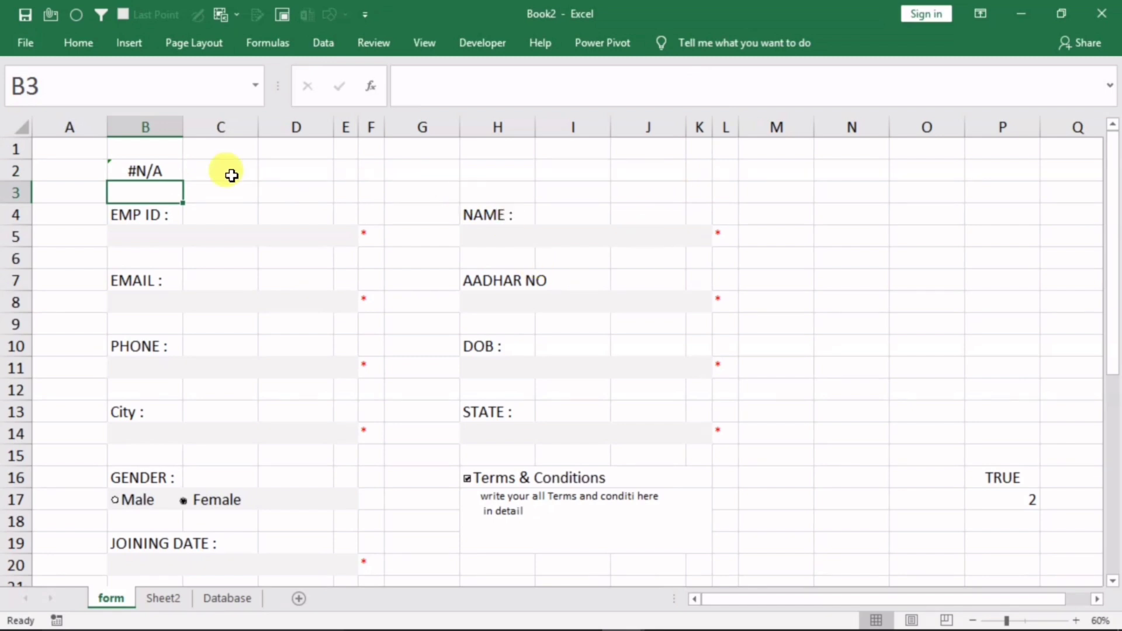
Try EMP IDs 101 and then 104 in B5 to see the B2 lookup result
left_click(140, 175)
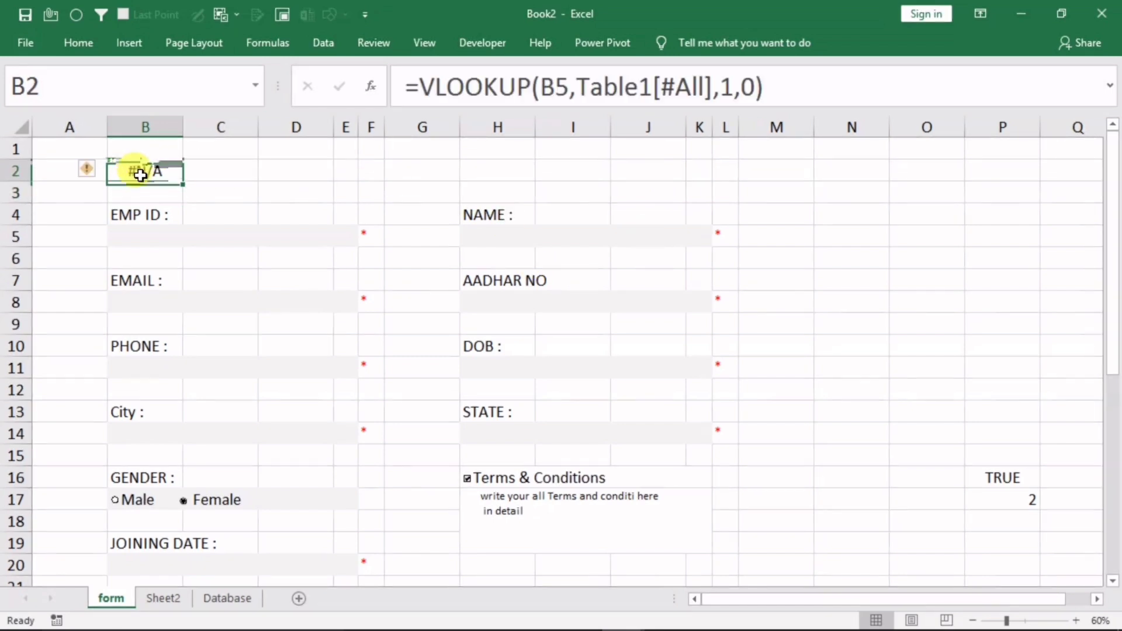
left_click(137, 237)
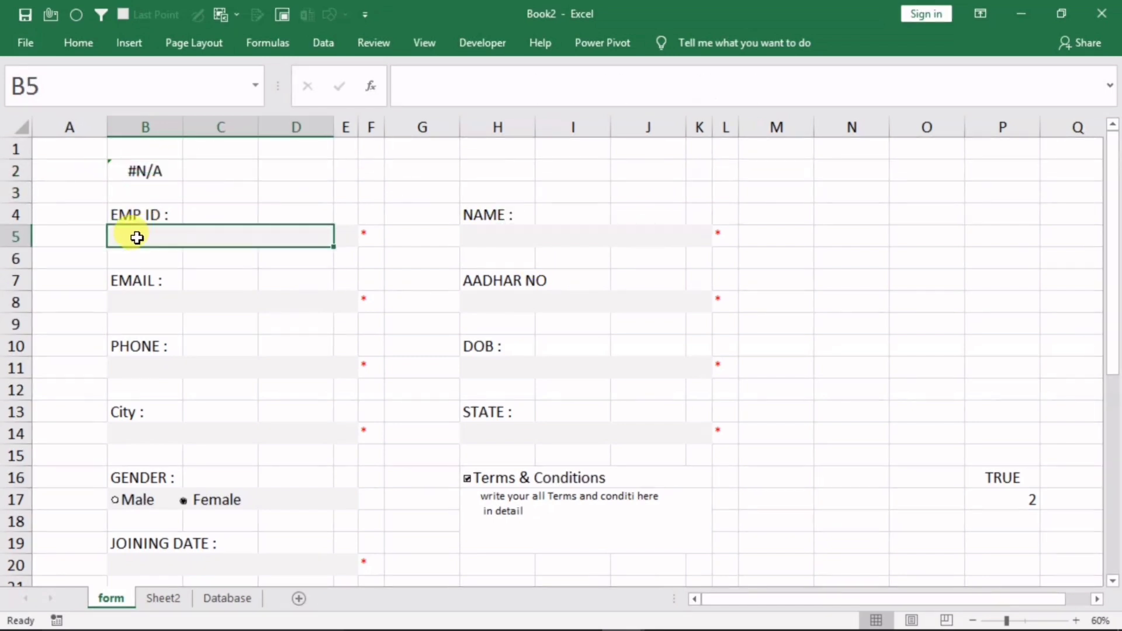
type("101")
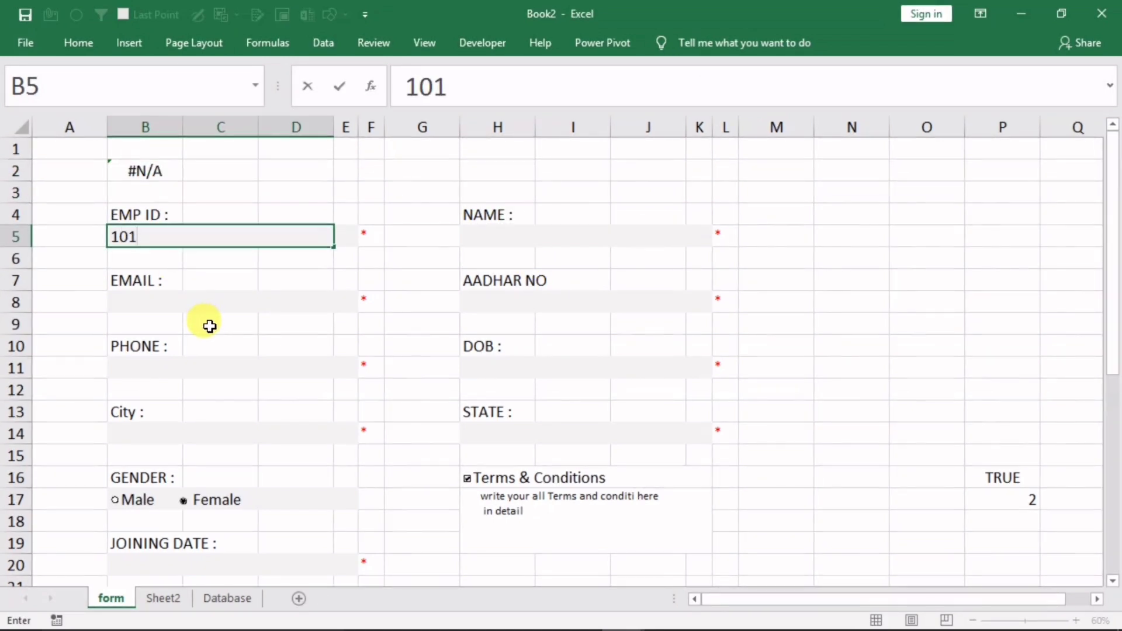
key("Return")
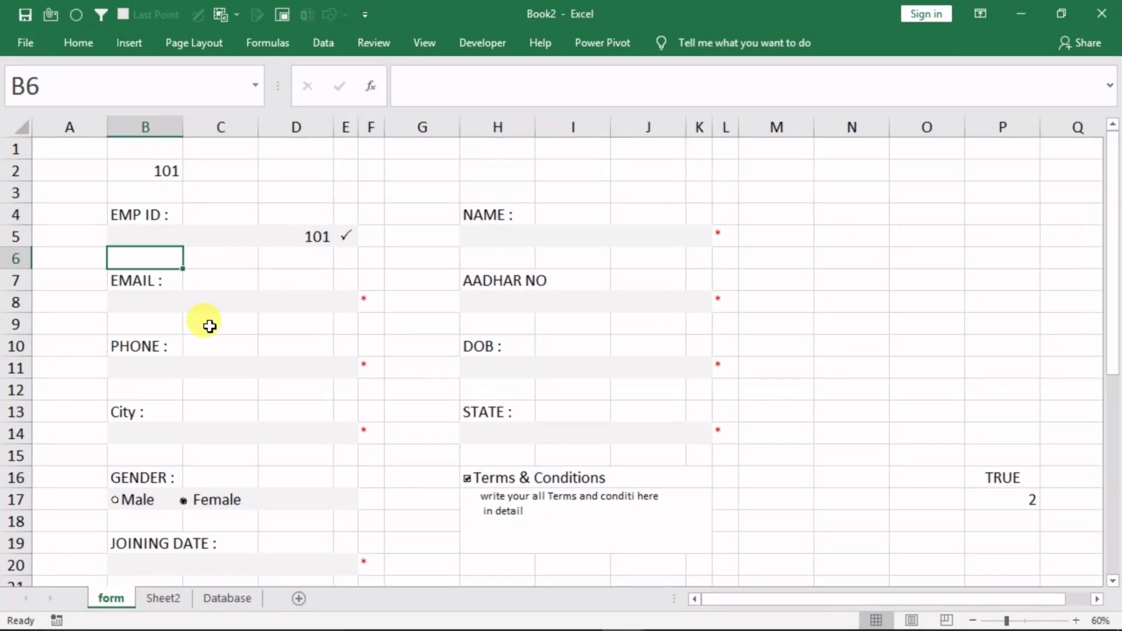
left_click(157, 169)
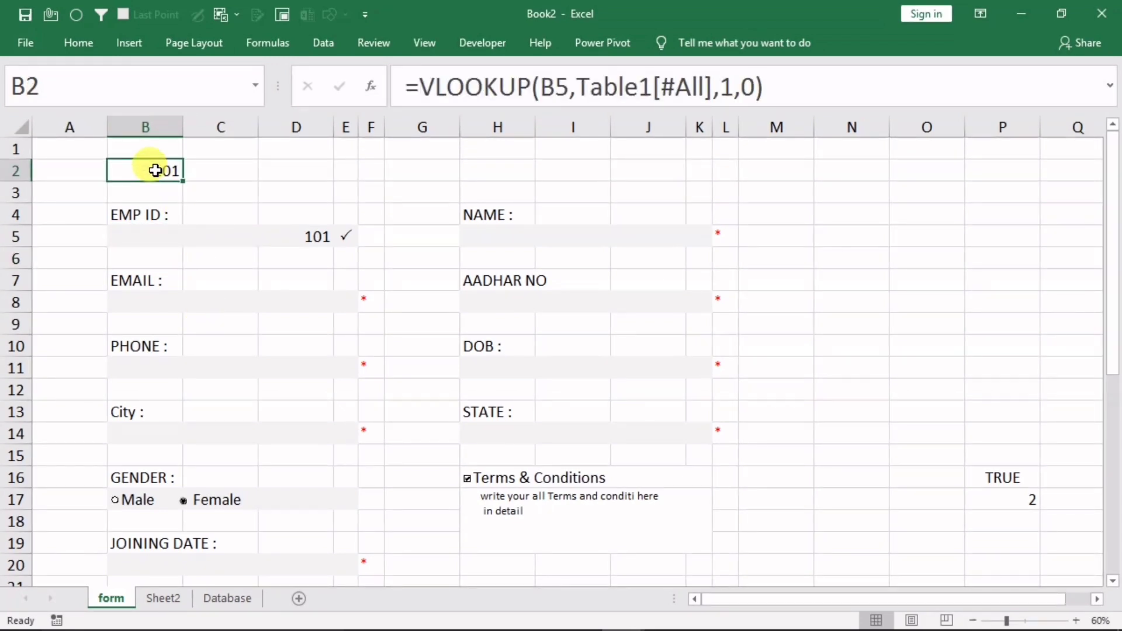
left_click(140, 238)
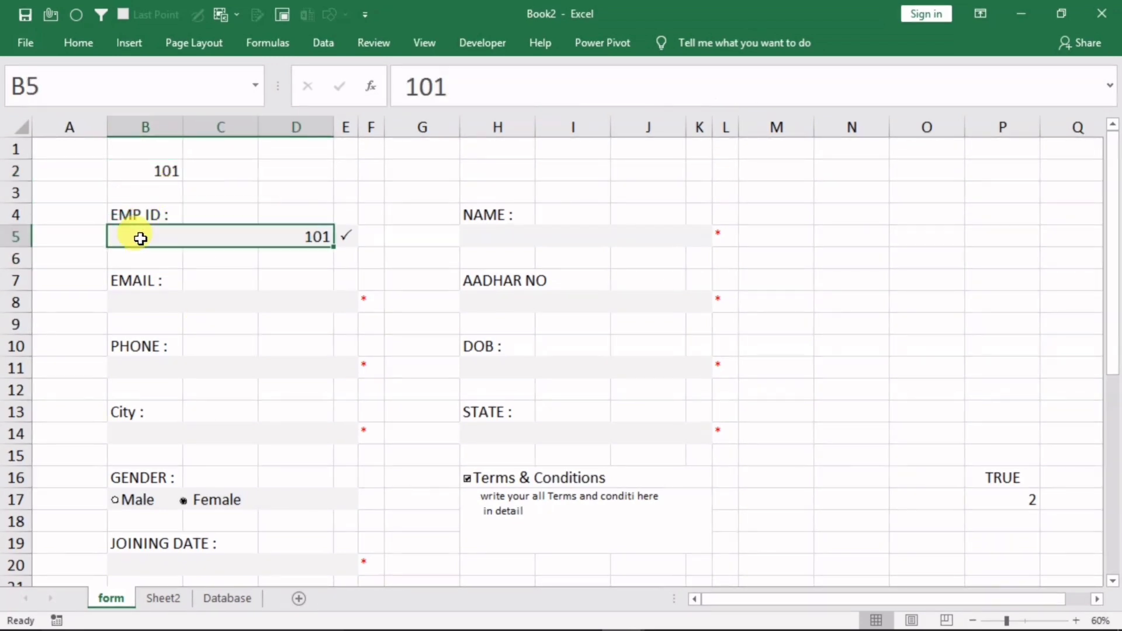
type("104")
key("Return")
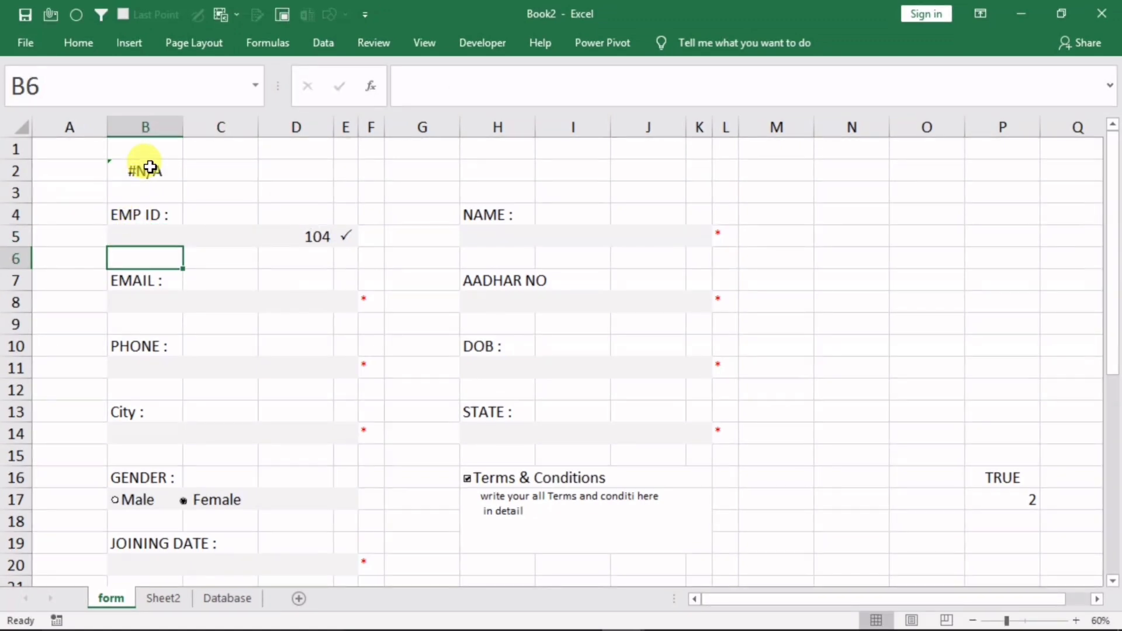
Clear the EMP ID and recommit the B2 lookup formula unchanged
left_click(182, 234)
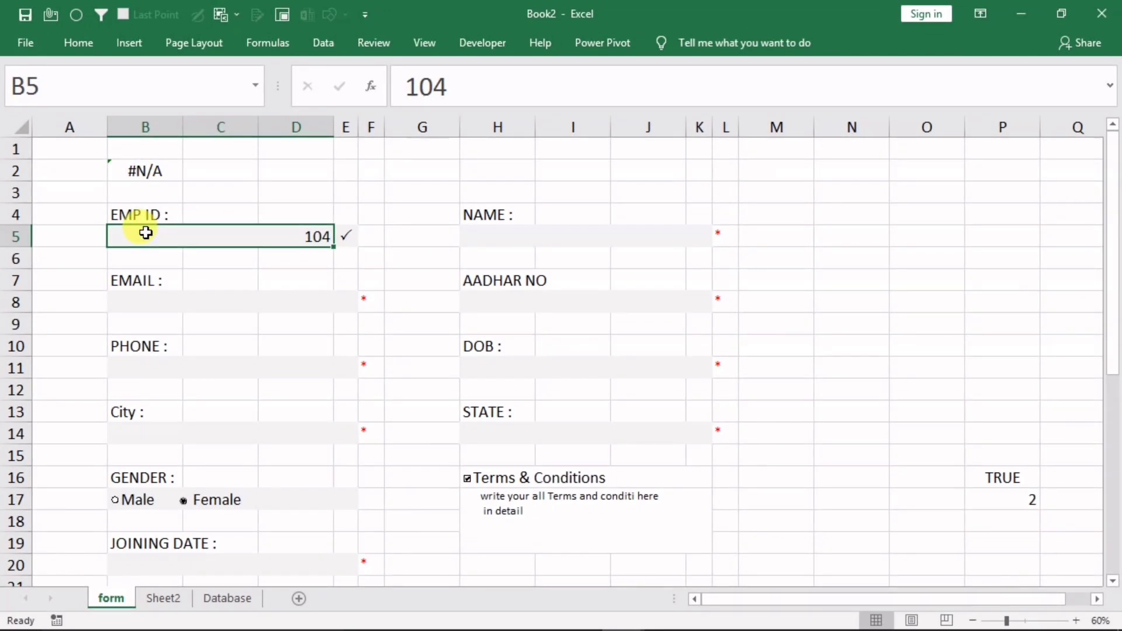
key("BackSpace")
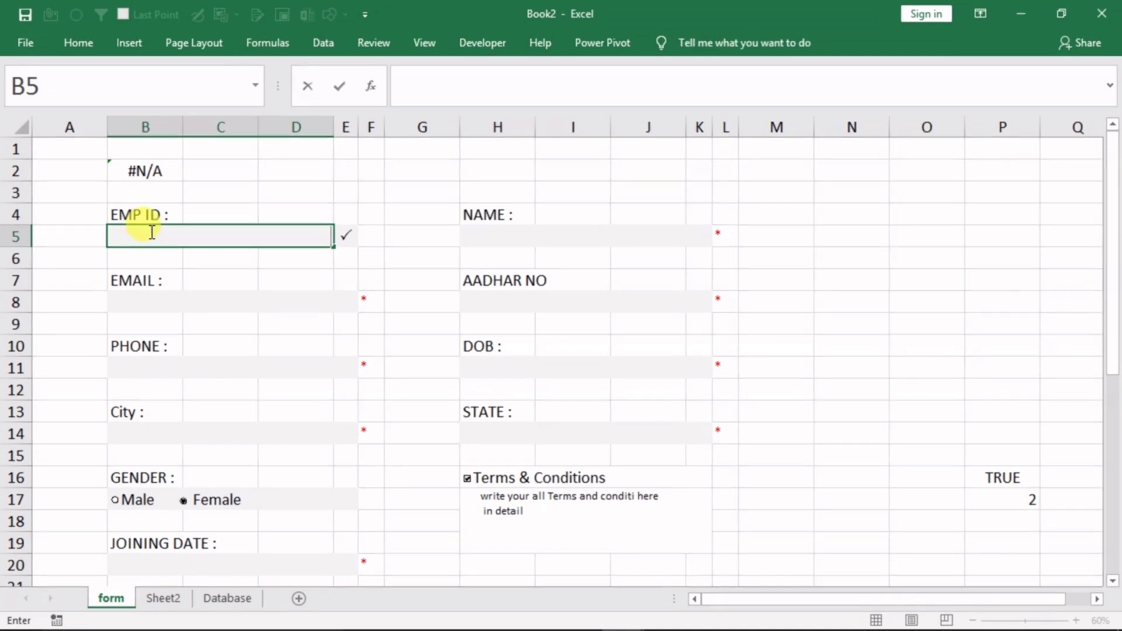
left_click(176, 173)
double_click(149, 170)
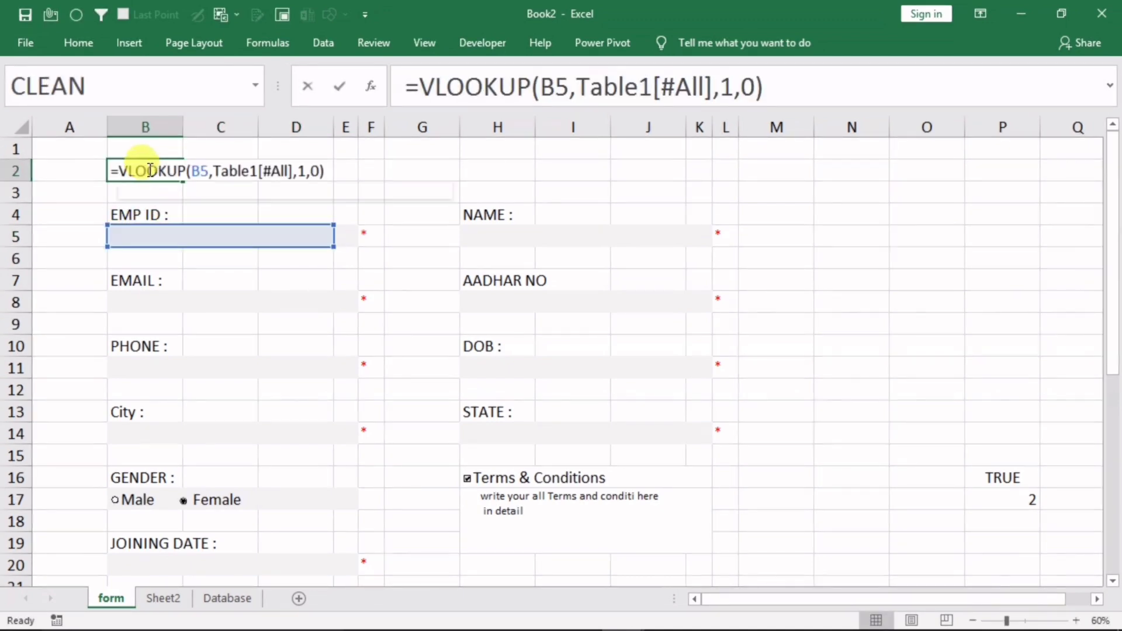
left_click(120, 170)
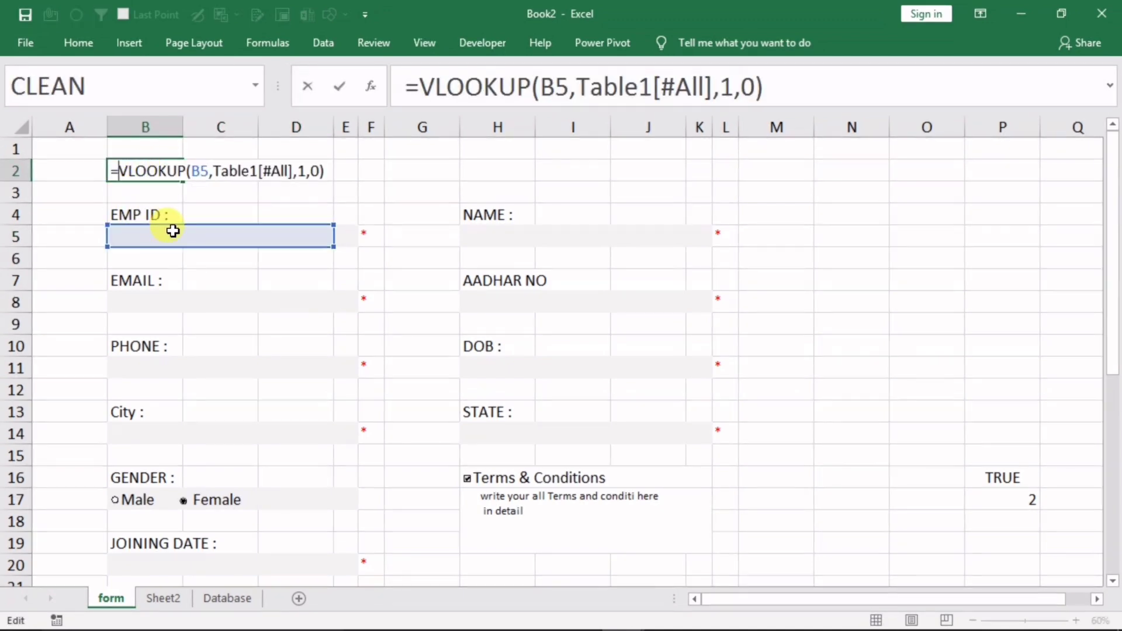
key("Return")
Re-enter EMP ID 101 so B2 returns 101, and open B2 for editing
left_click(131, 238)
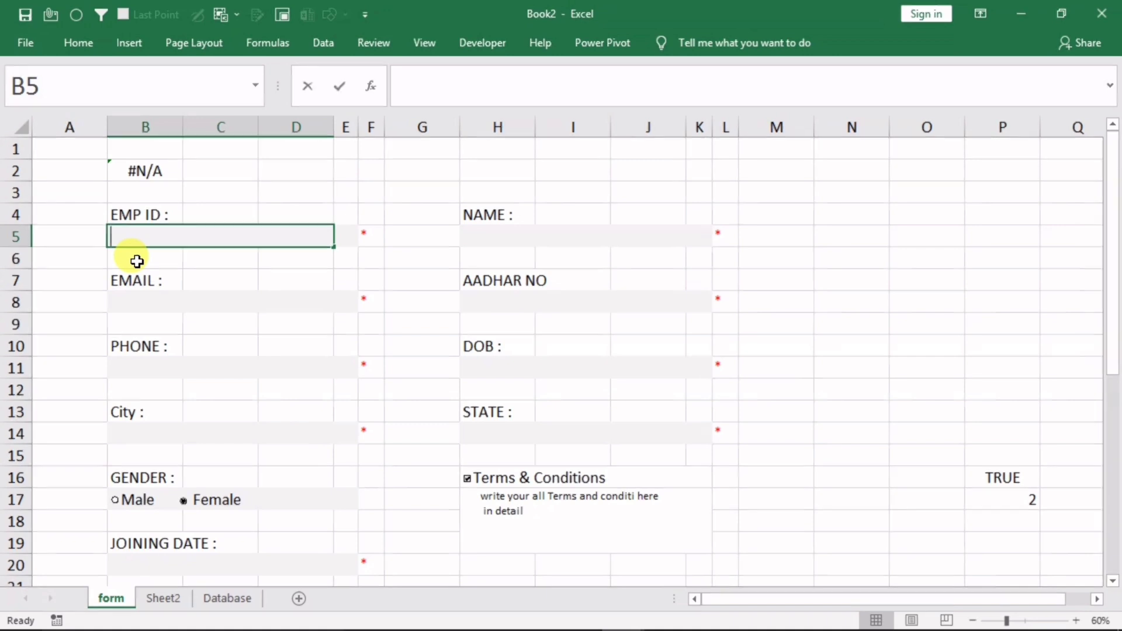
type("101")
key("Return")
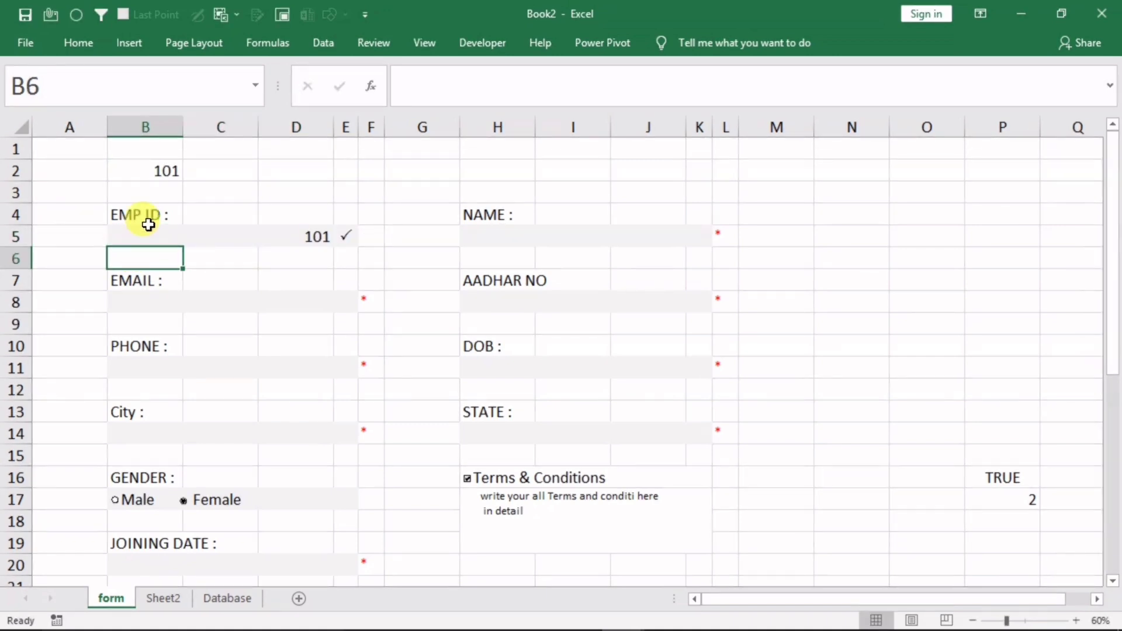
left_click(167, 175)
double_click(164, 173)
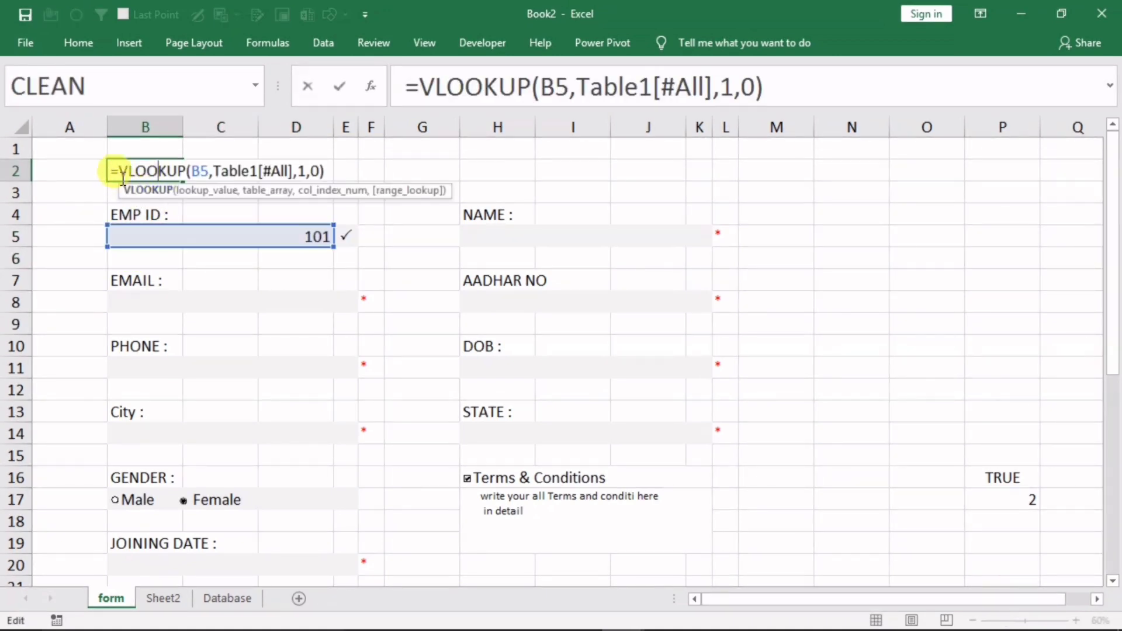
Wrap the B2 lookup in IF(...=B5,"This Record Already Exists","")
left_click(406, 88)
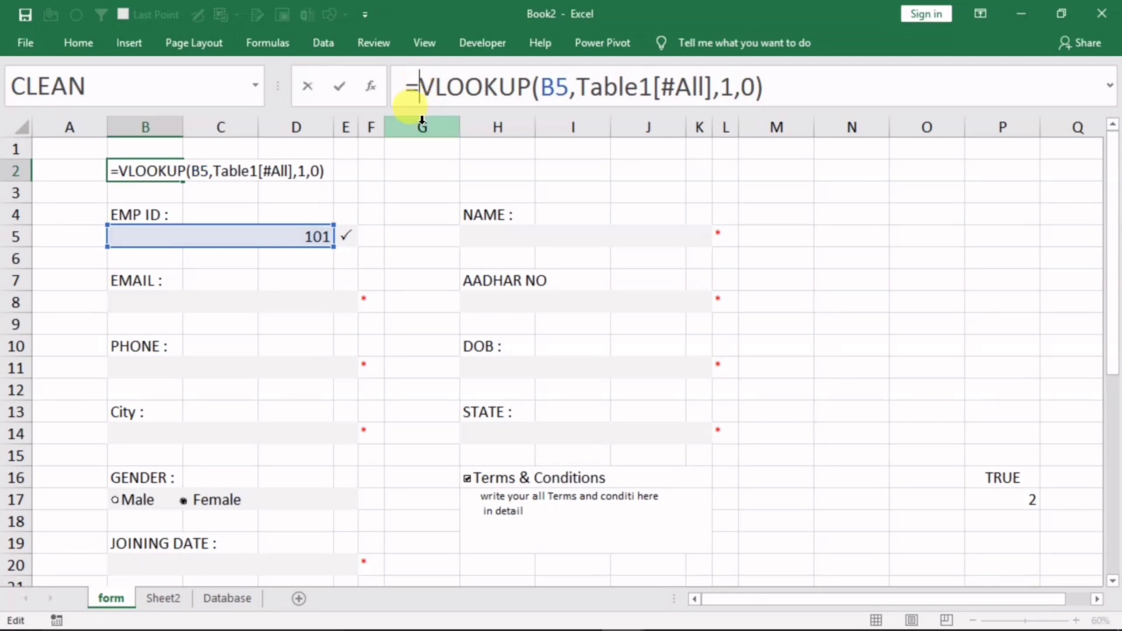
type("if")
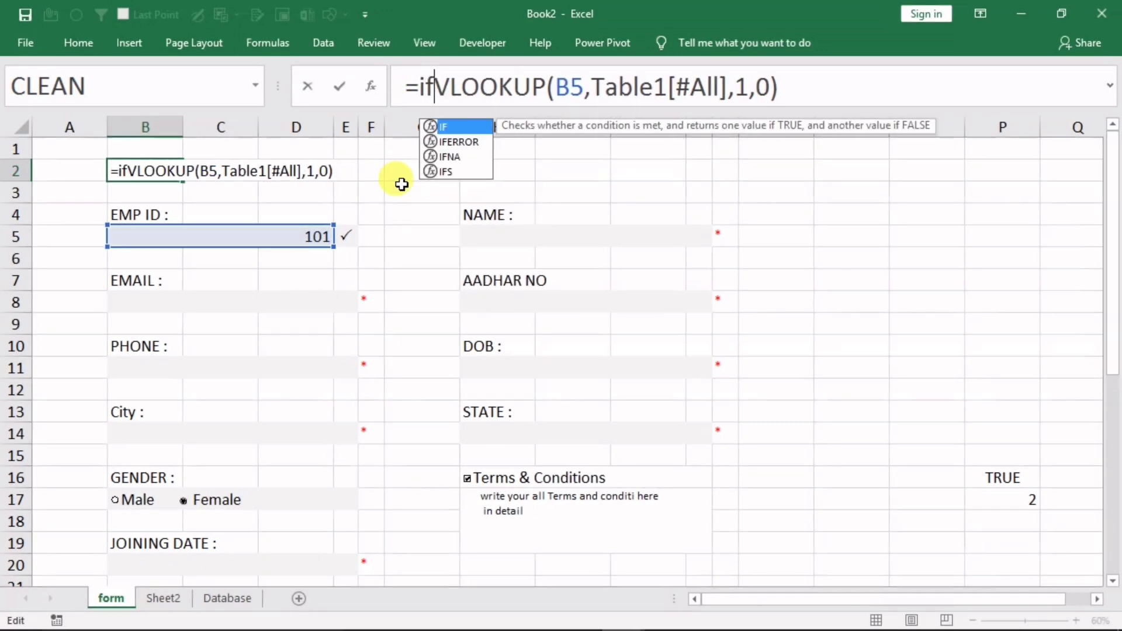
type("(")
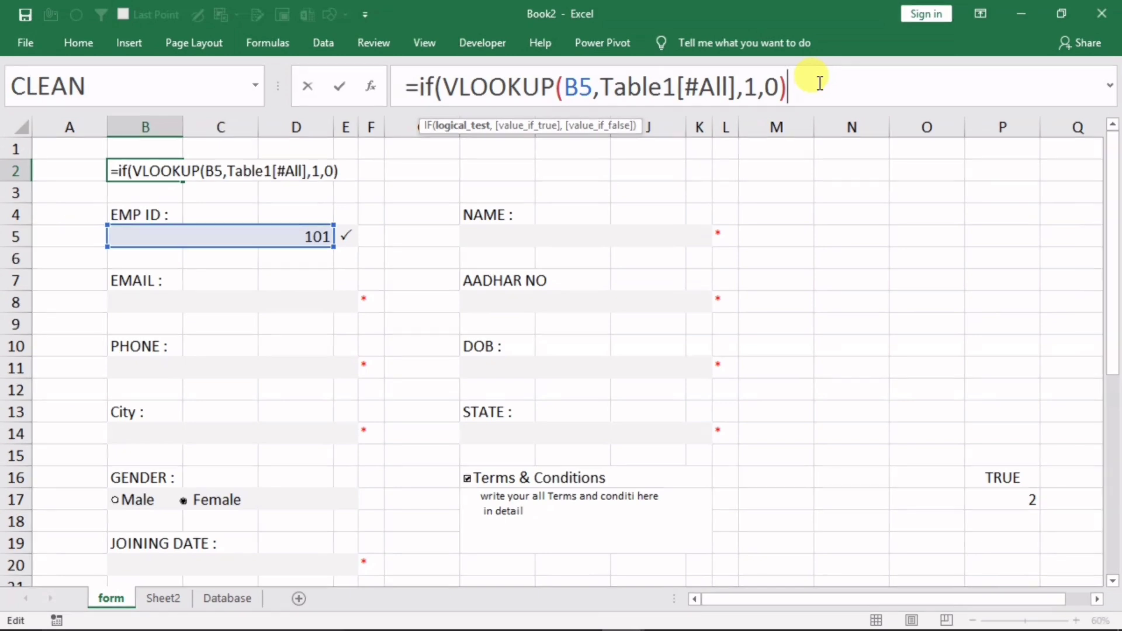
type("=")
left_click(167, 236)
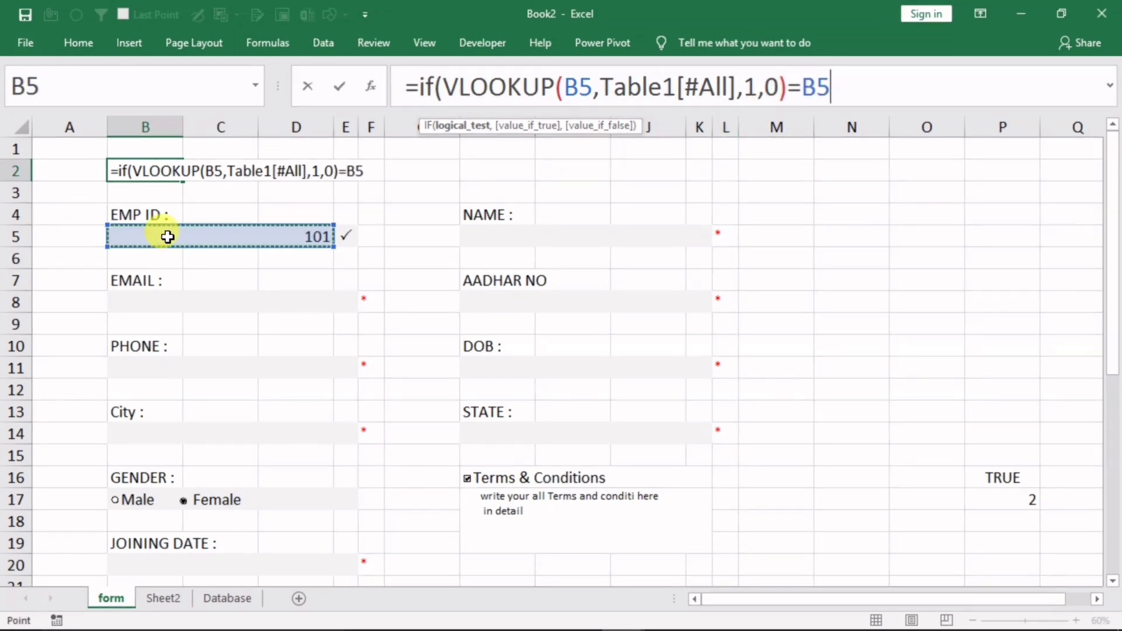
type(",")
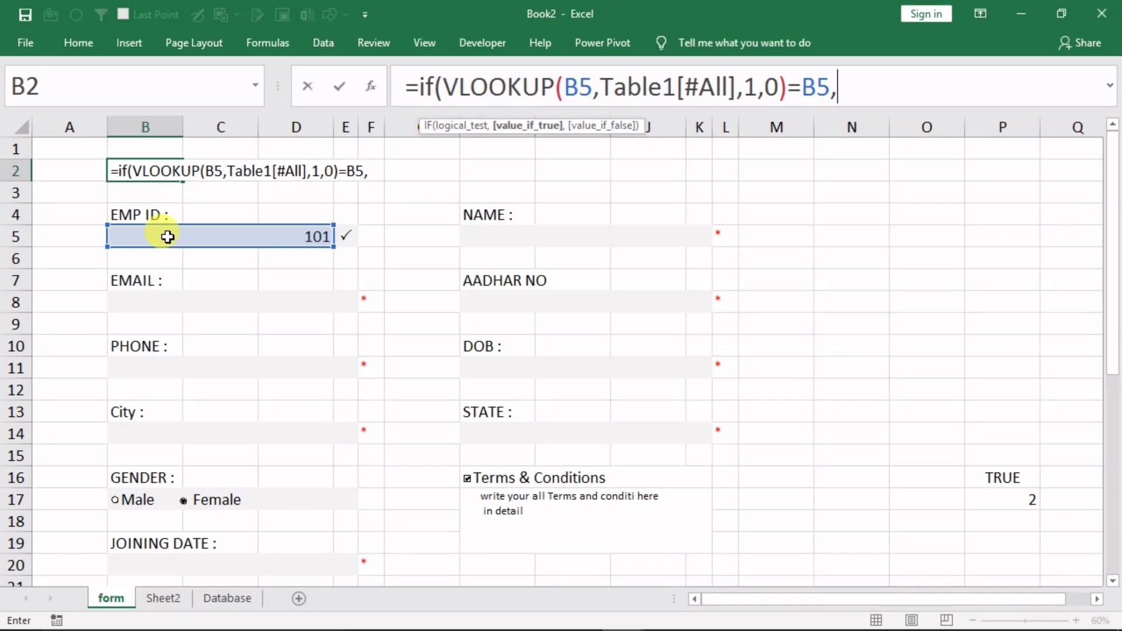
type("\"Thi")
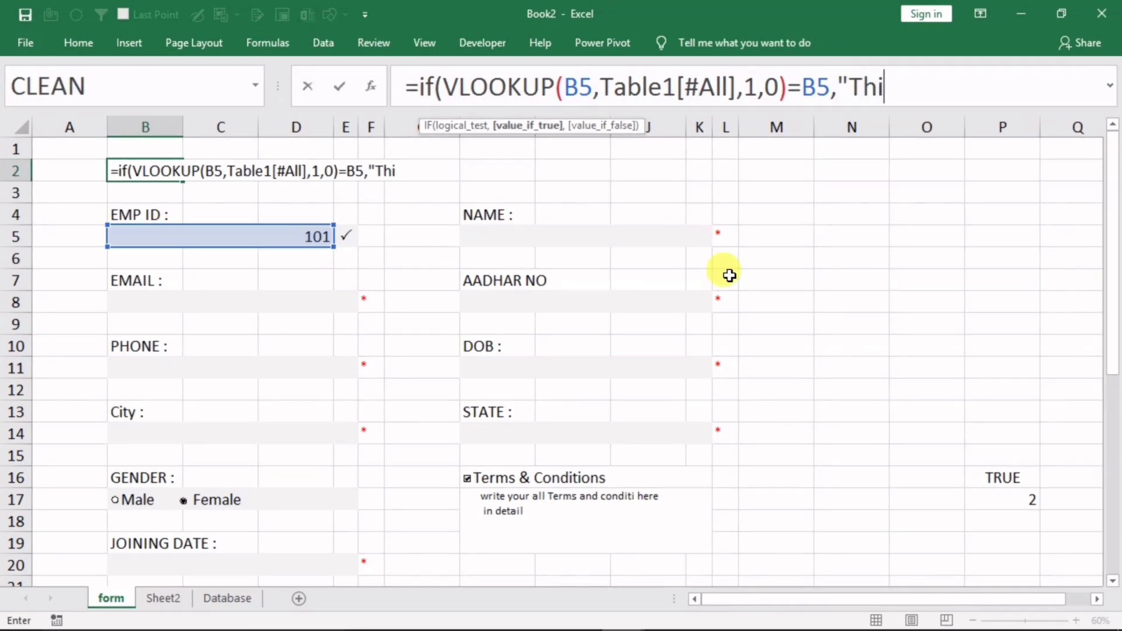
type("s Record")
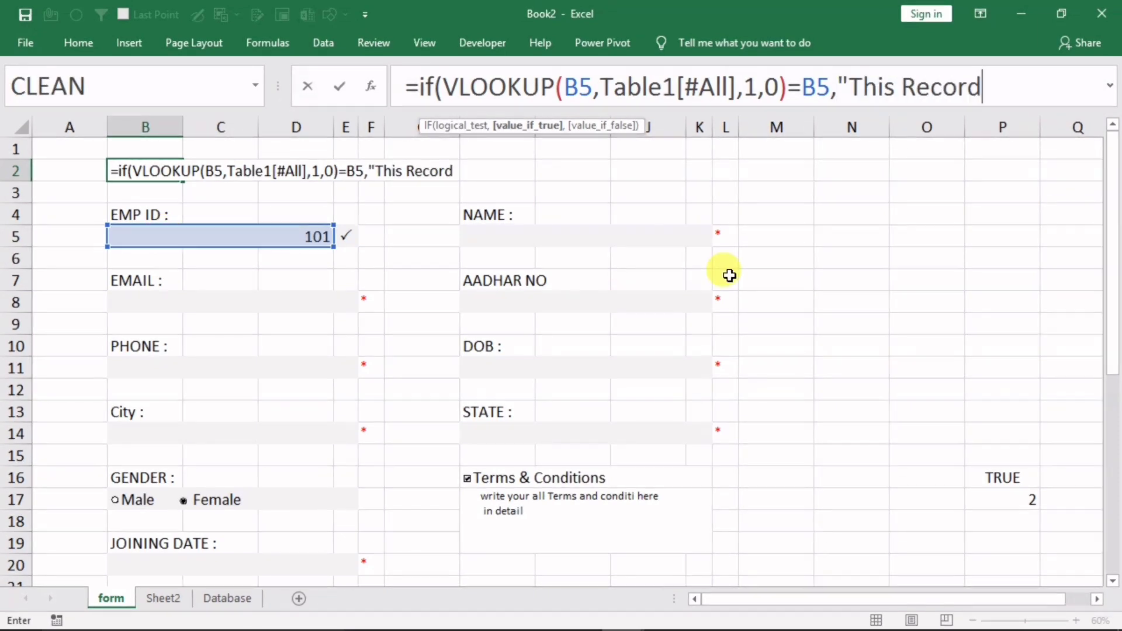
type(" Alre")
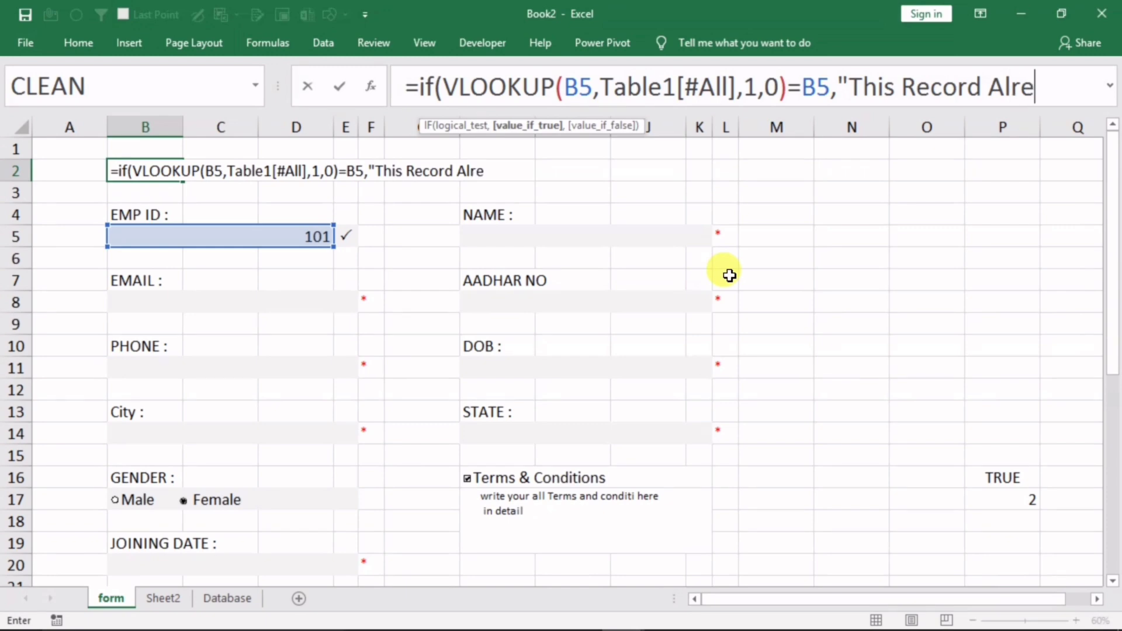
type("ady ")
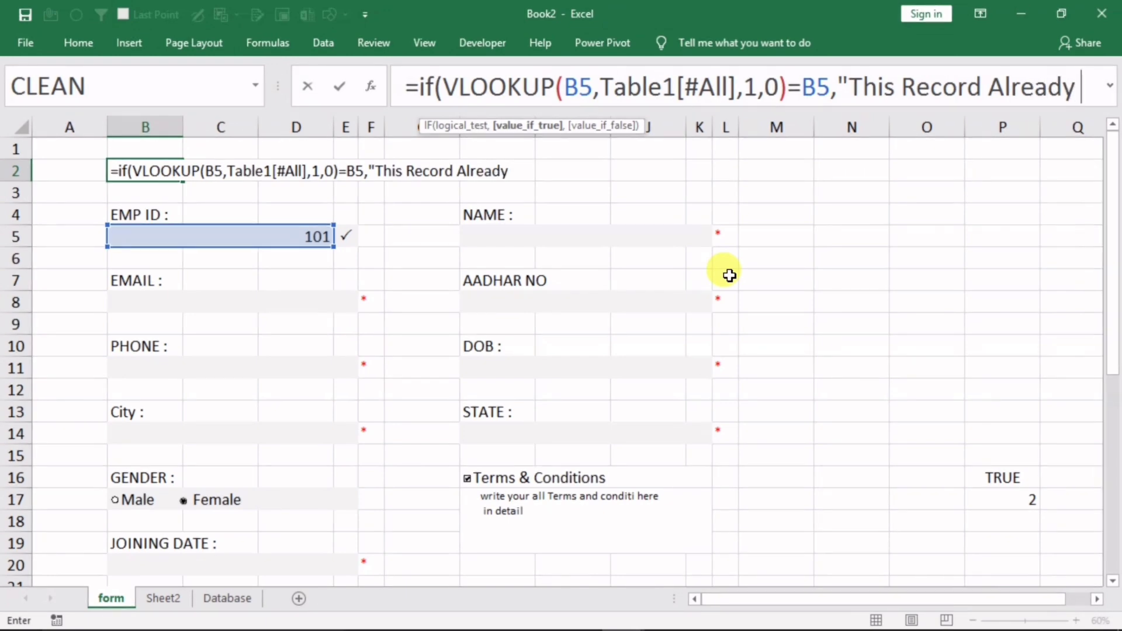
type("Exists\",")
left_click(576, 114)
type("\"\"")
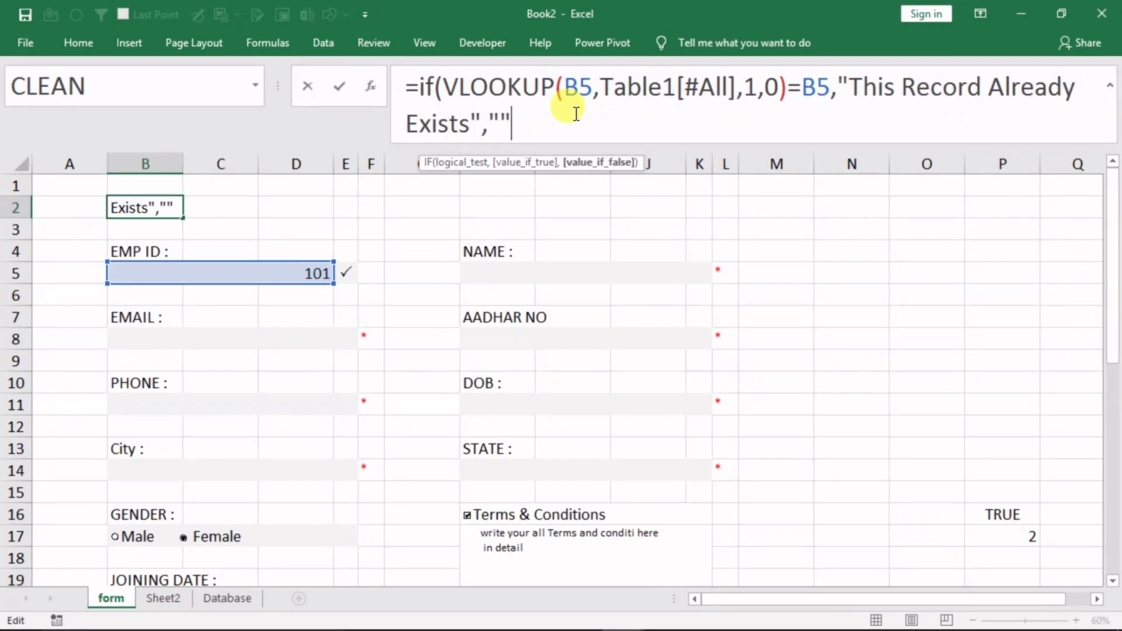
type(")")
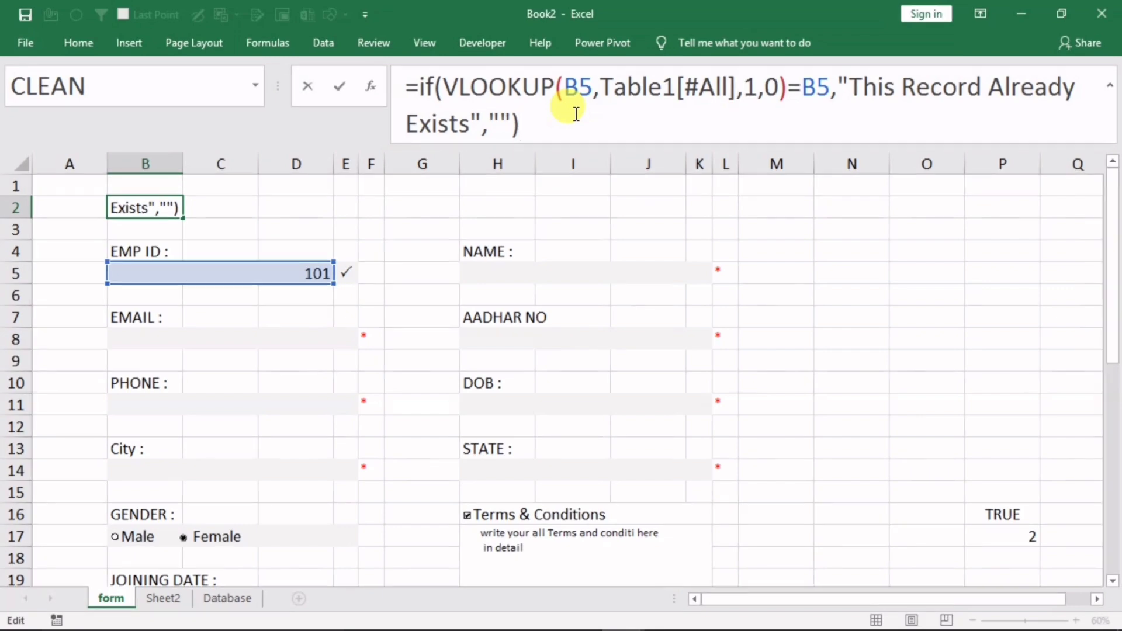
key("Return")
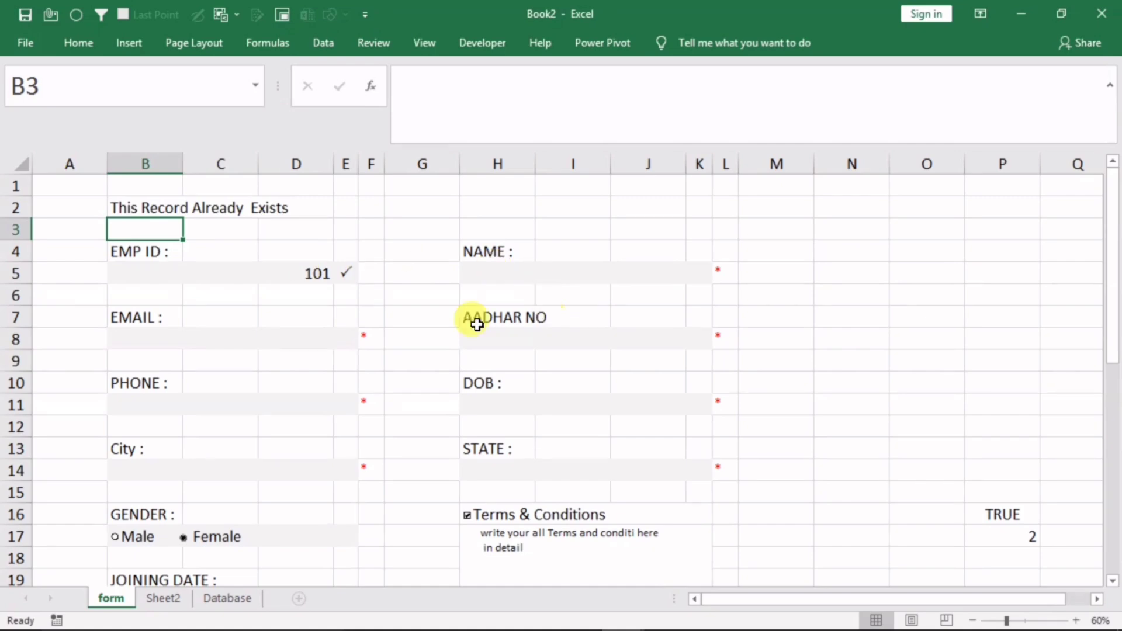
Enter EMP IDs 102 and then 103 in B5, seeing B2 return #N/A for 103
left_click(216, 598)
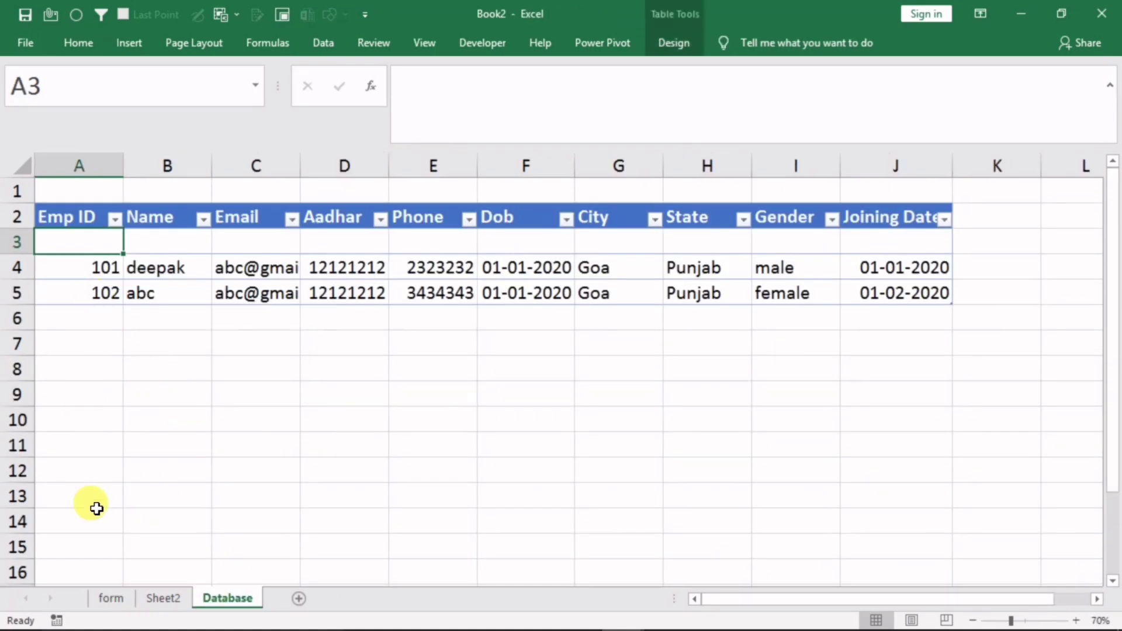
left_click(117, 598)
left_click(153, 278)
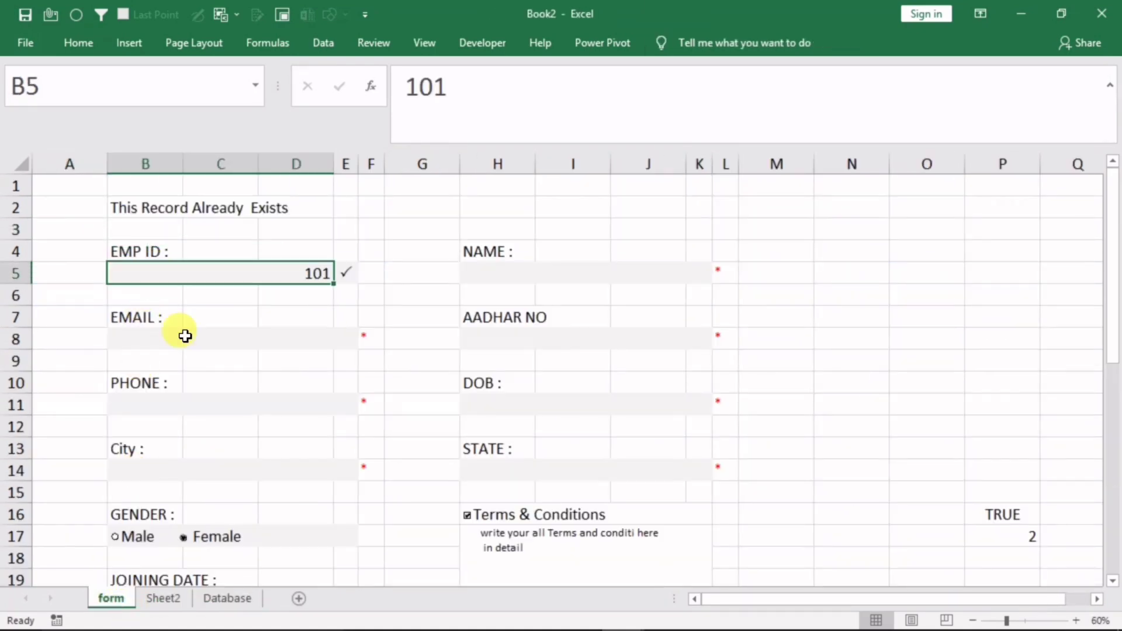
type("102")
key("Return")
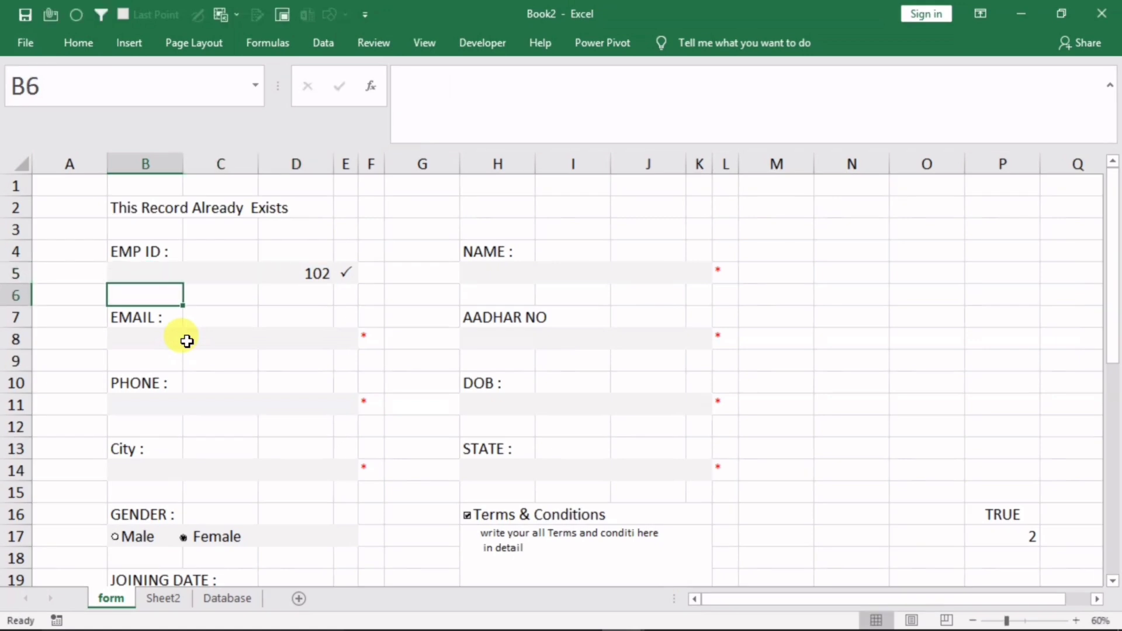
left_click(214, 273)
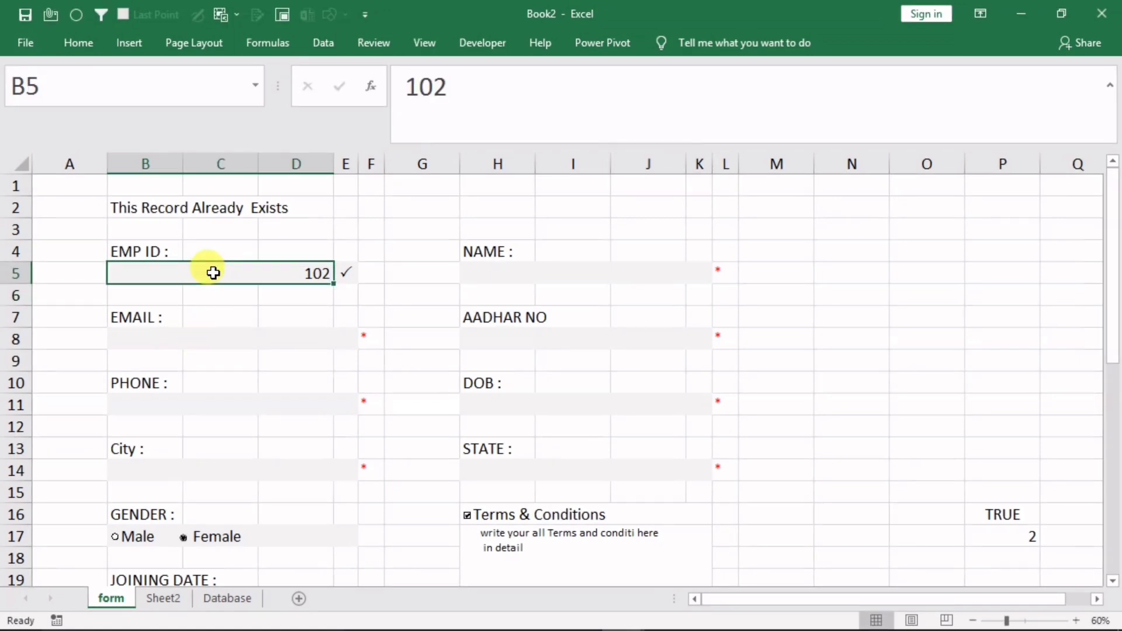
type("103")
key("Return")
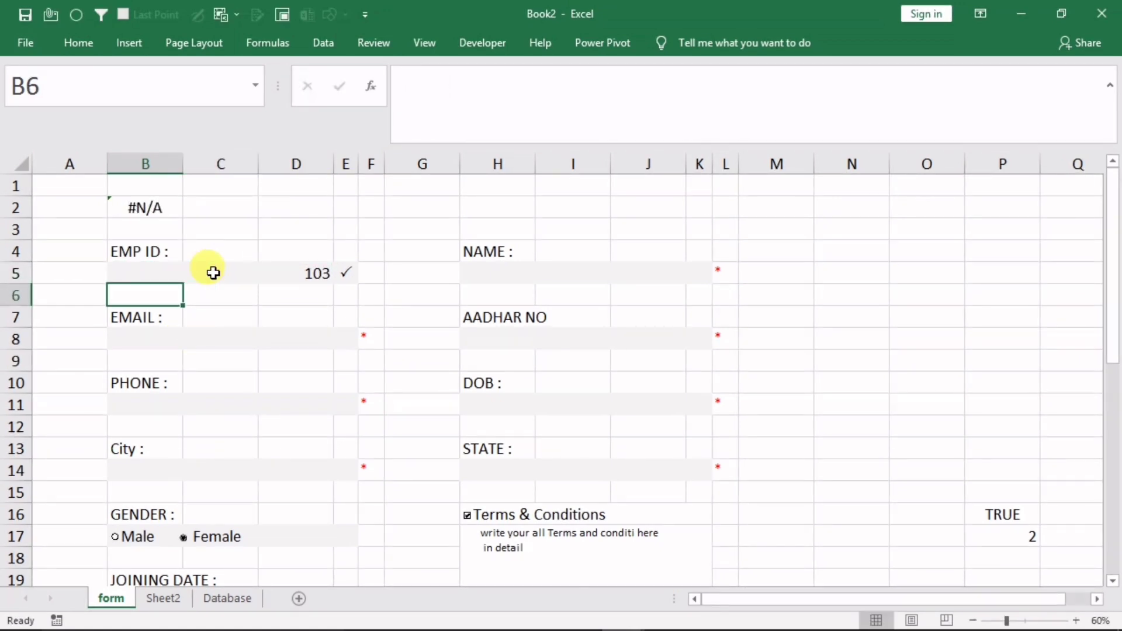
left_click(173, 229)
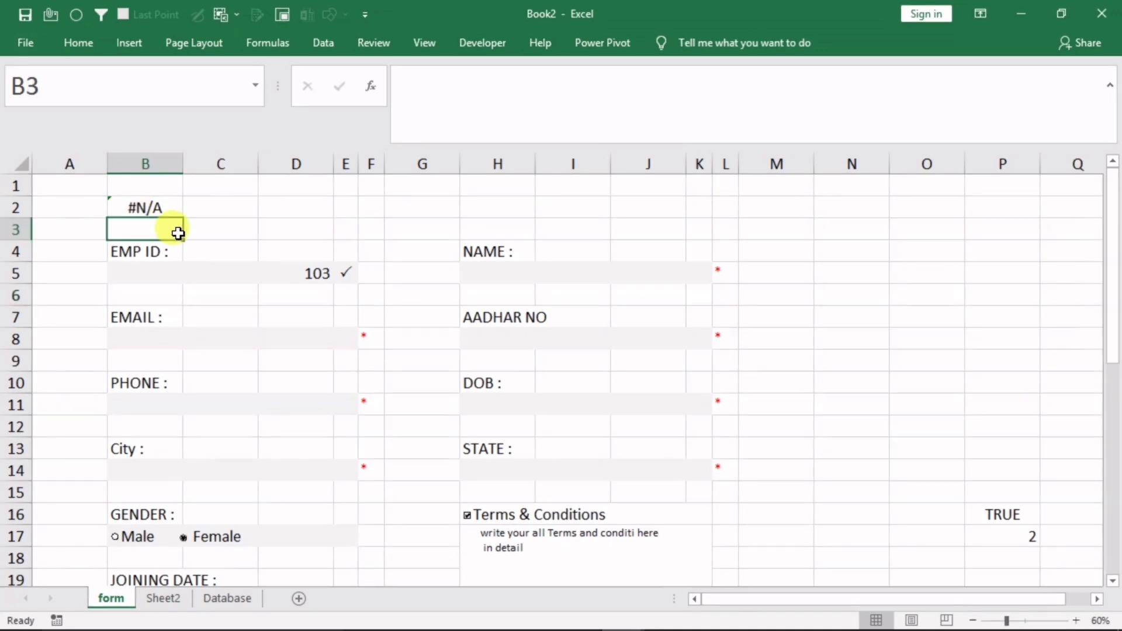
left_click(142, 209)
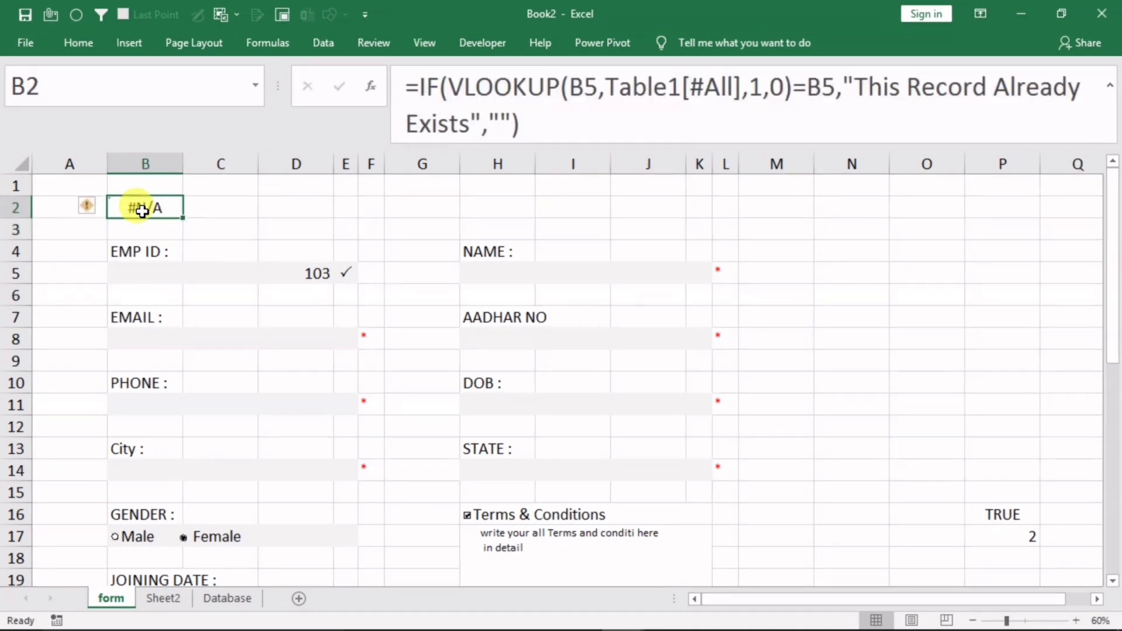
Wrap the B2 formula in IFERROR(...,"") so unlisted IDs leave B2 blank
left_click(420, 86)
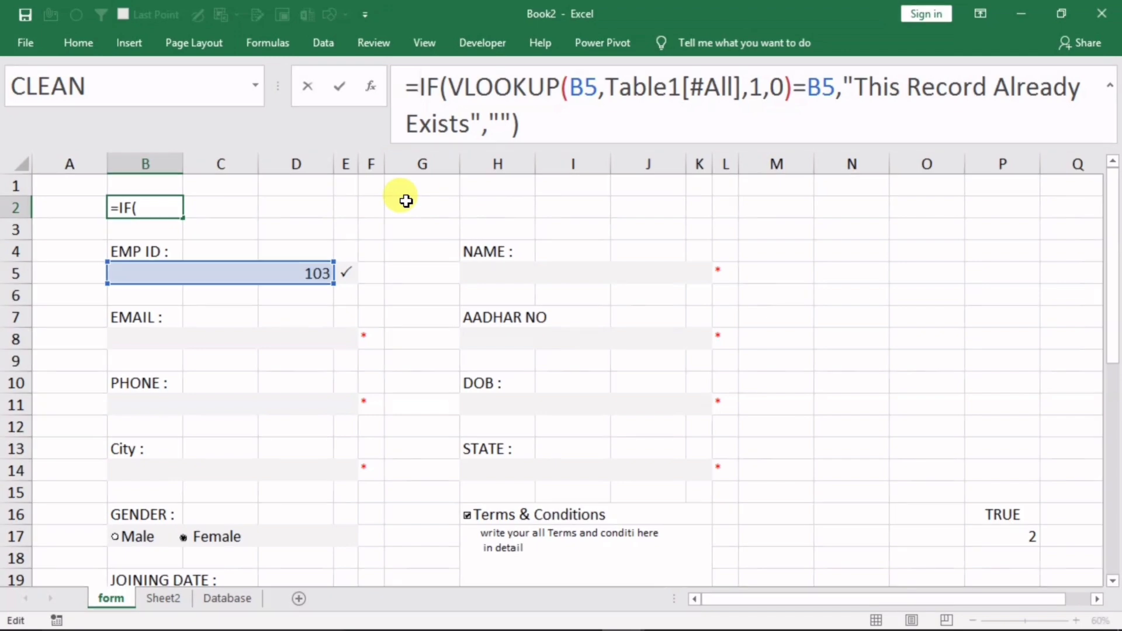
type("iferror")
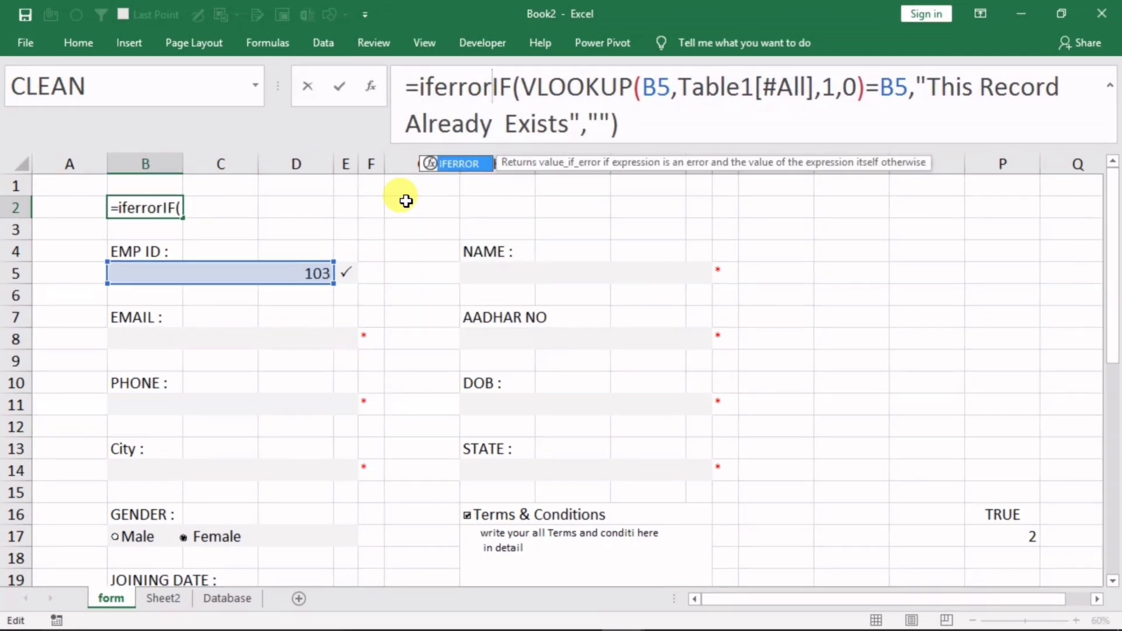
type("(")
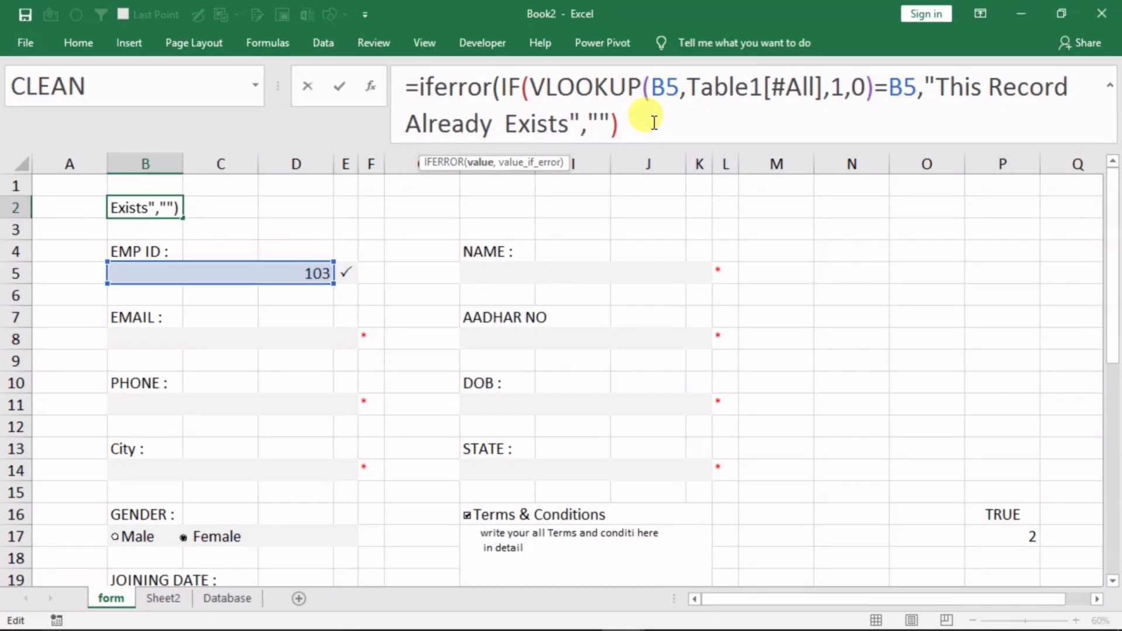
type(",\"\"")
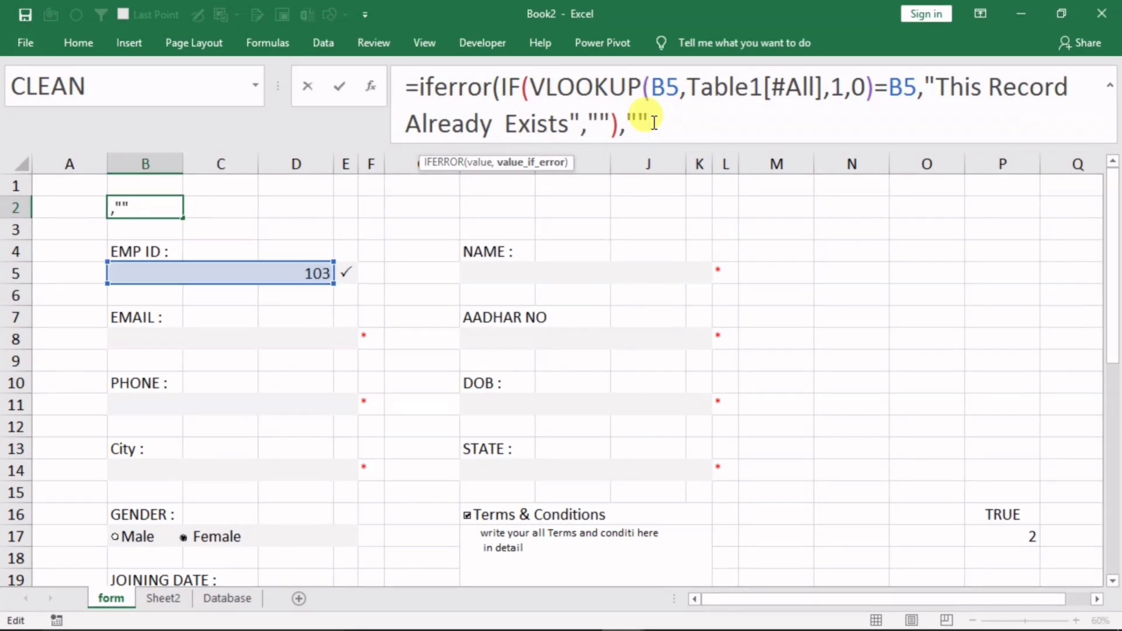
type(")")
key("Return")
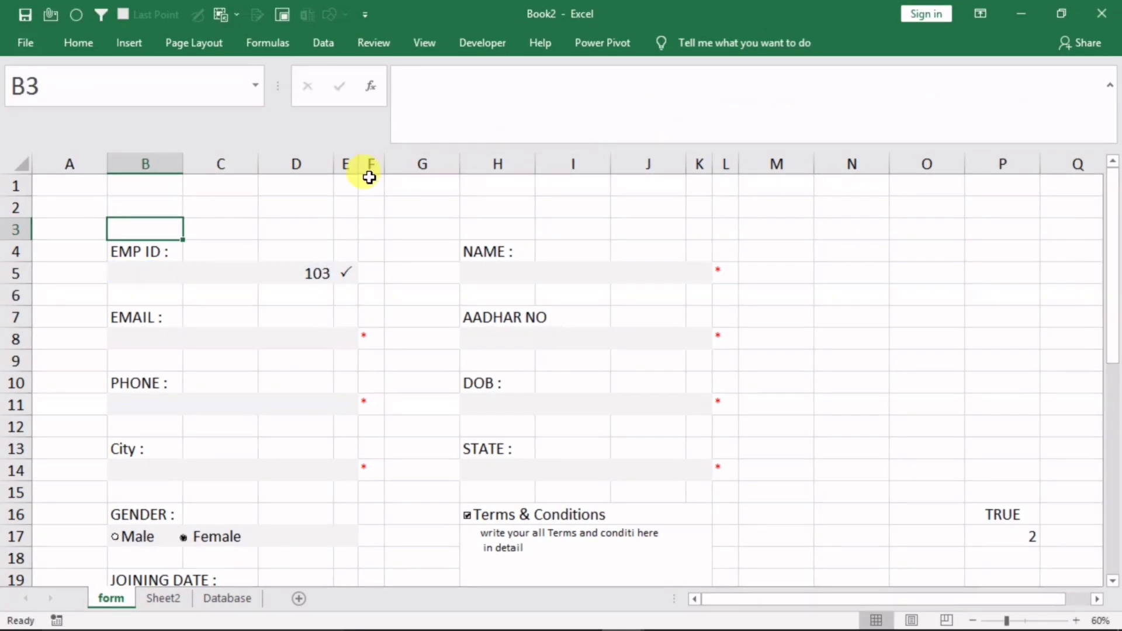
left_click(156, 202)
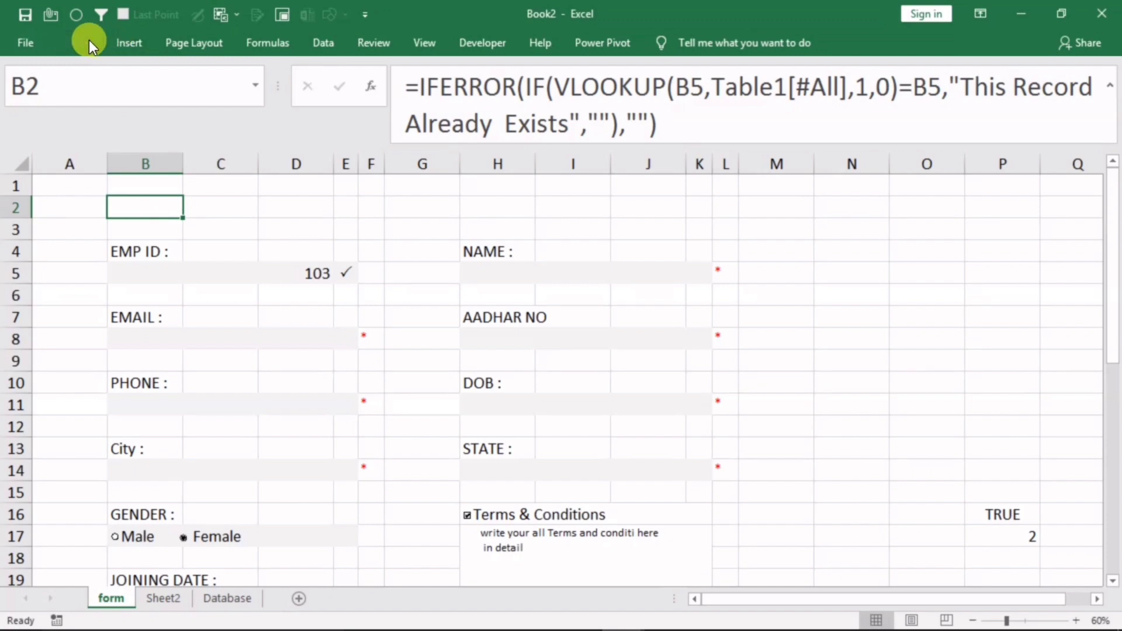
Color the B2 duplicate warning red, test it with EMP ID 101, then clear the form
left_click(272, 104)
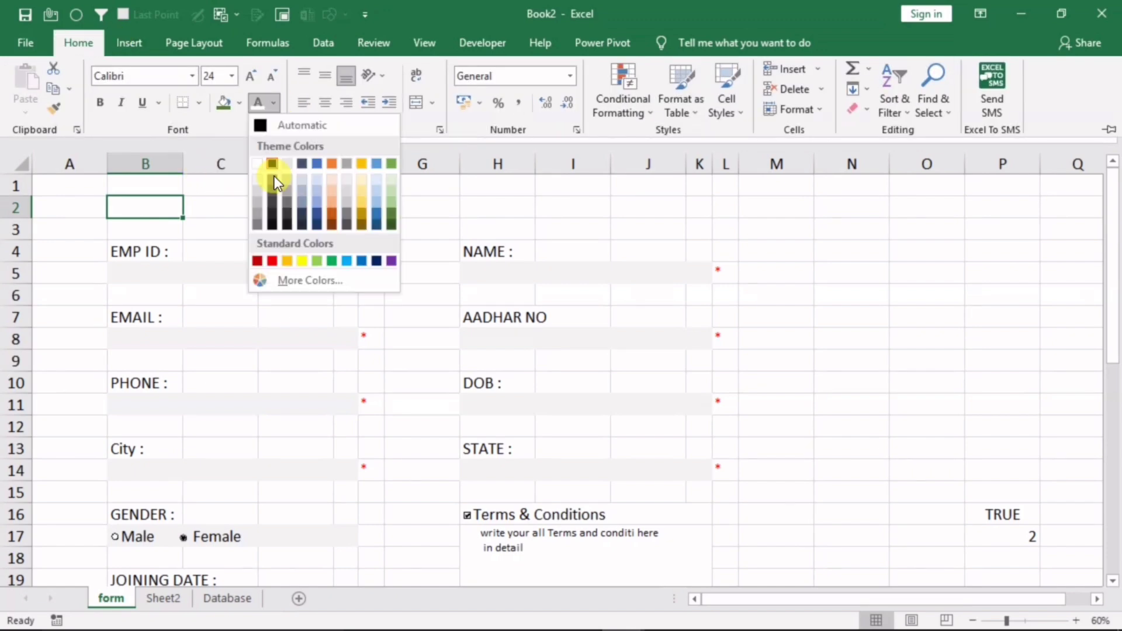
left_click(274, 260)
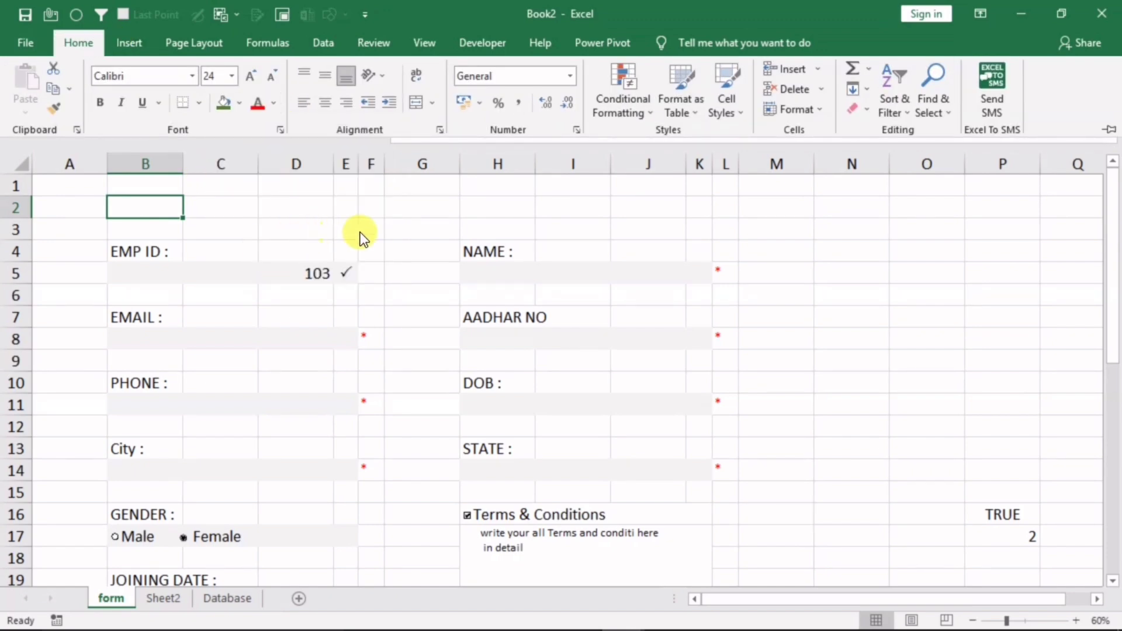
left_click(234, 266)
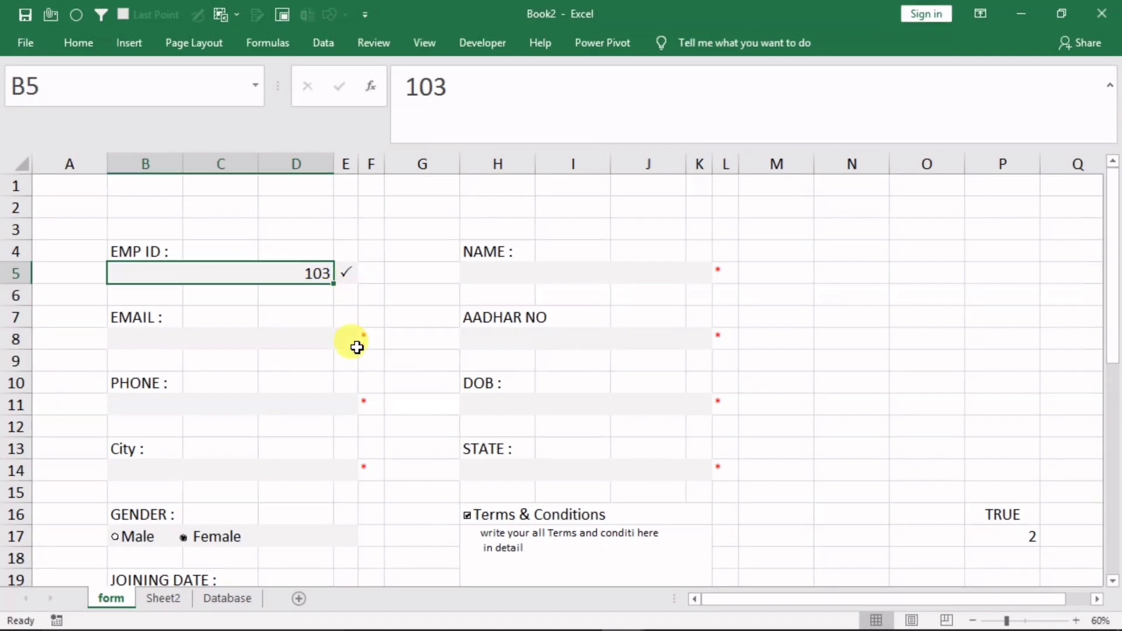
type("10")
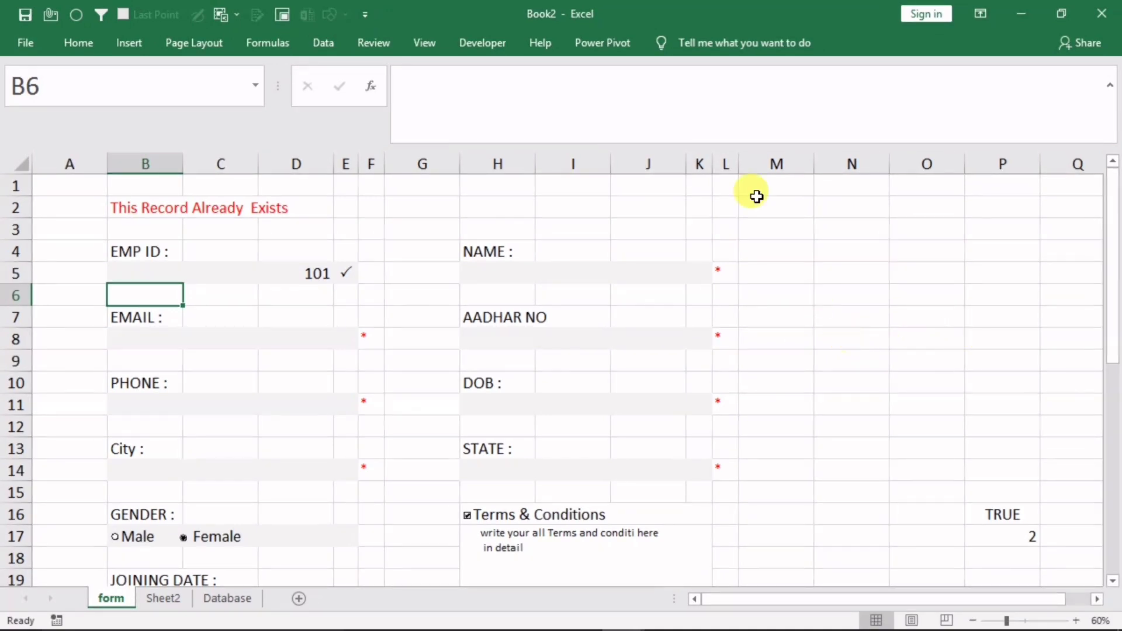
left_click(698, 138)
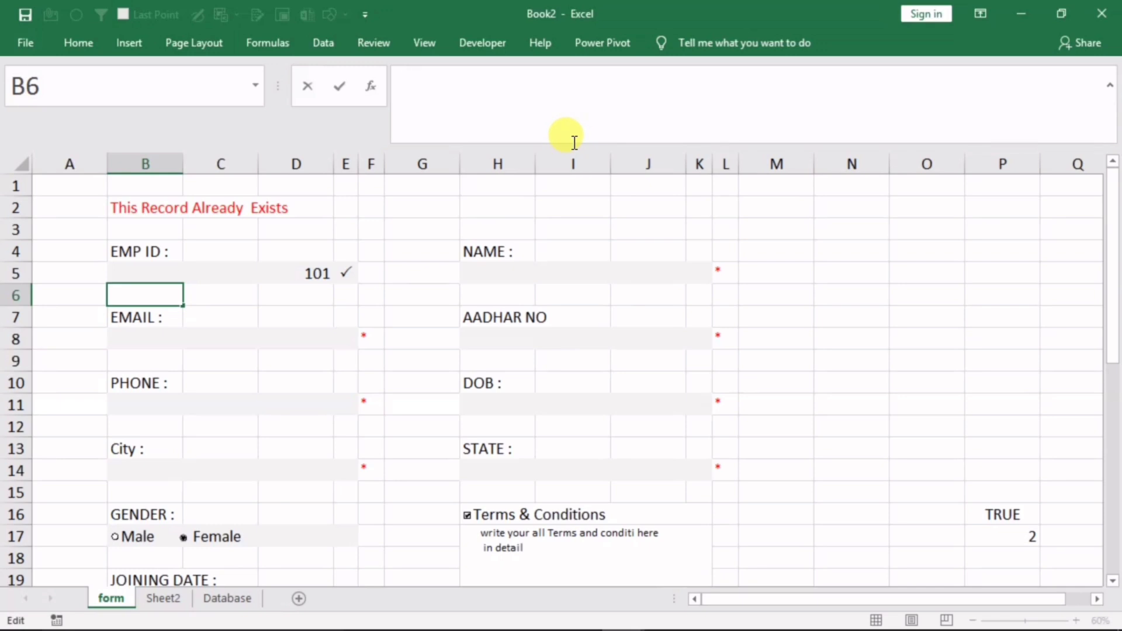
left_click_drag(569, 142, 587, 66)
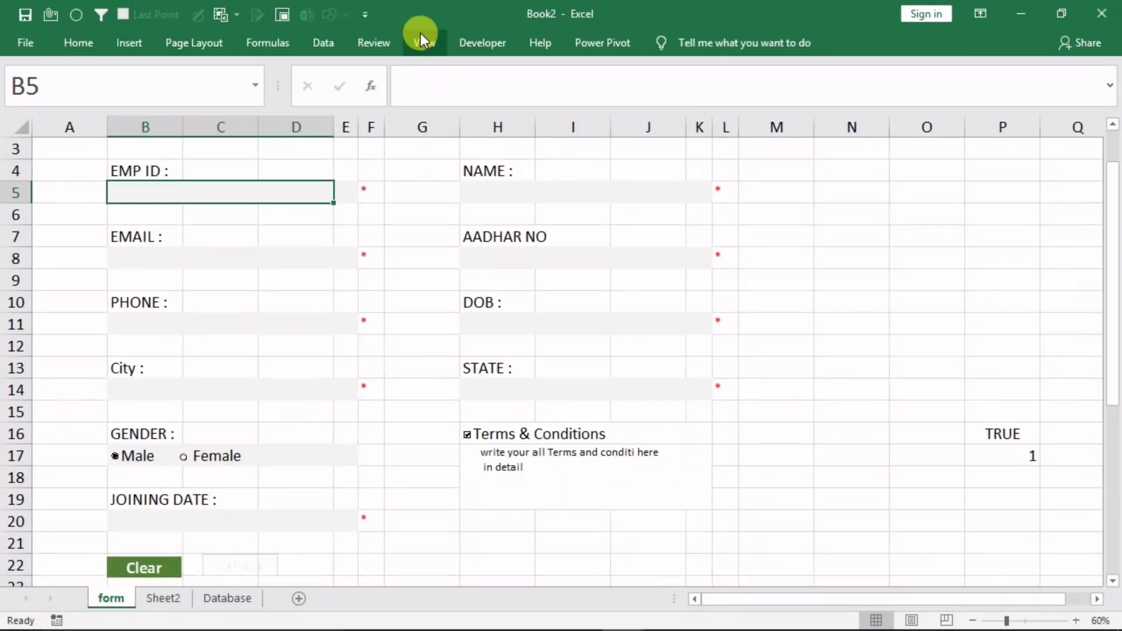
Hide the form sheet's gridlines and widen column N to 21.75
left_click(418, 38)
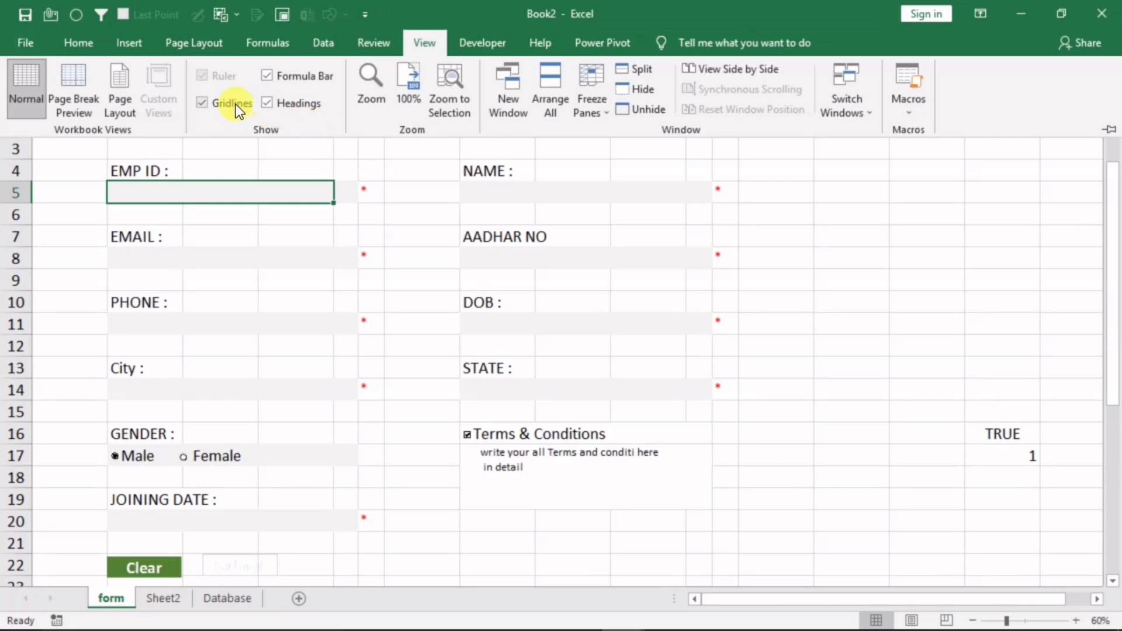
left_click(216, 101)
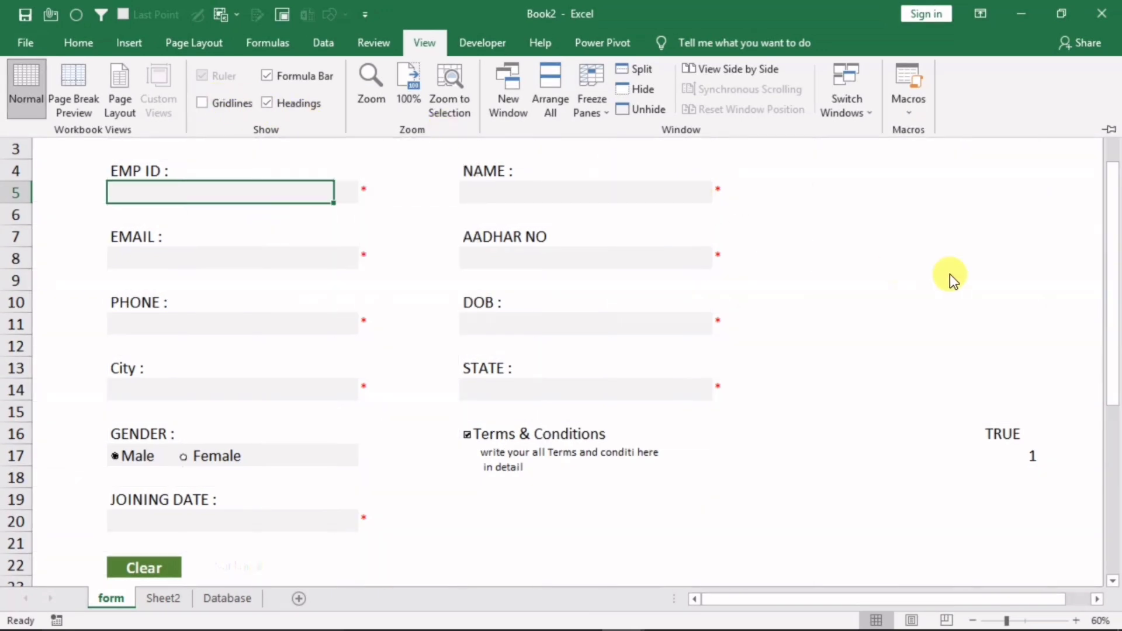
left_click(973, 333)
left_click(1002, 389)
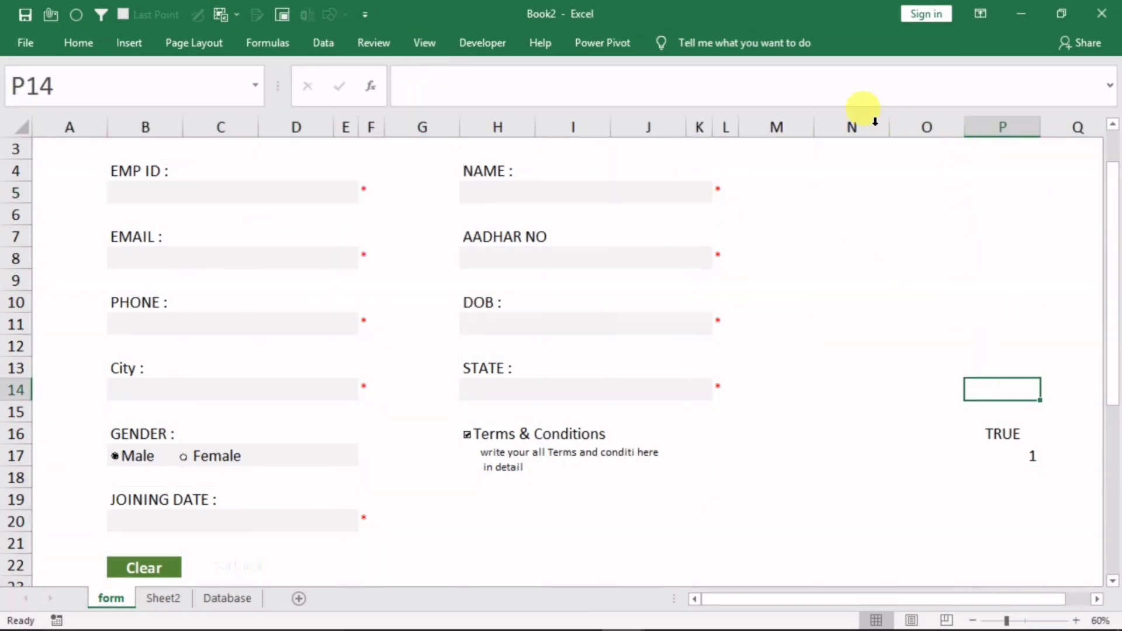
left_click_drag(885, 131, 1099, 154)
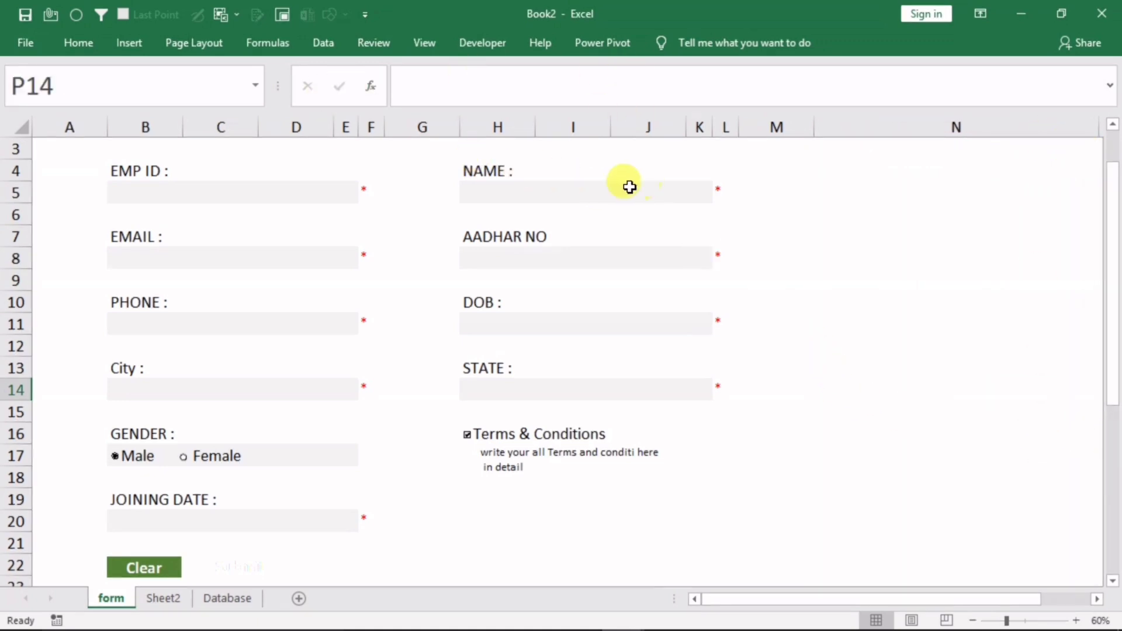
Hide the formula bar and the row and column headings
left_click(411, 44)
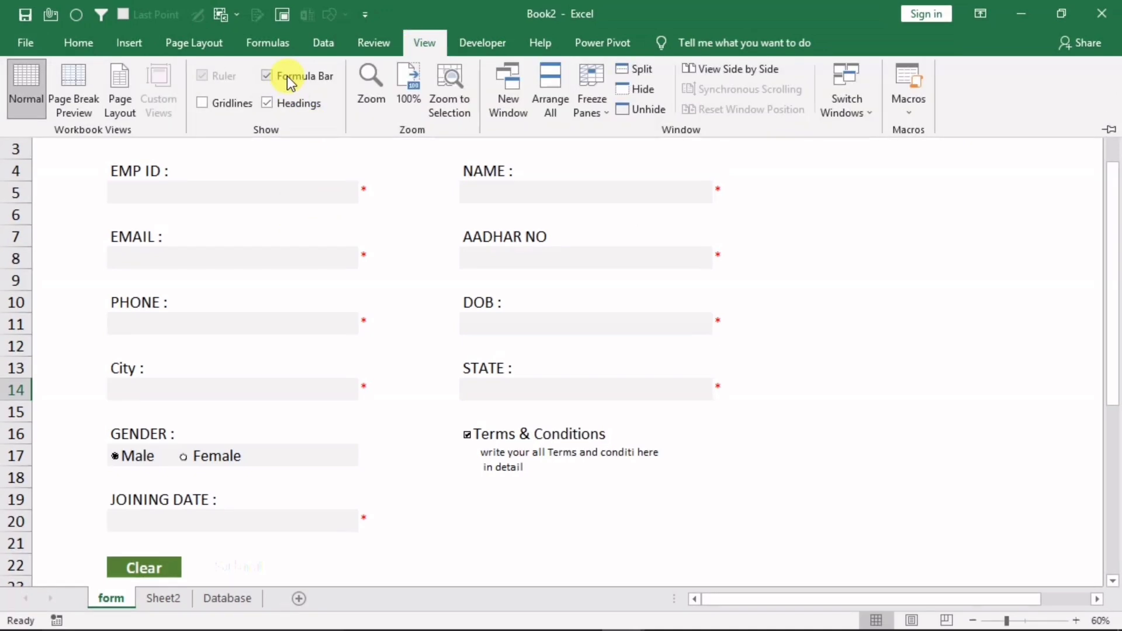
left_click(288, 76)
left_click(283, 104)
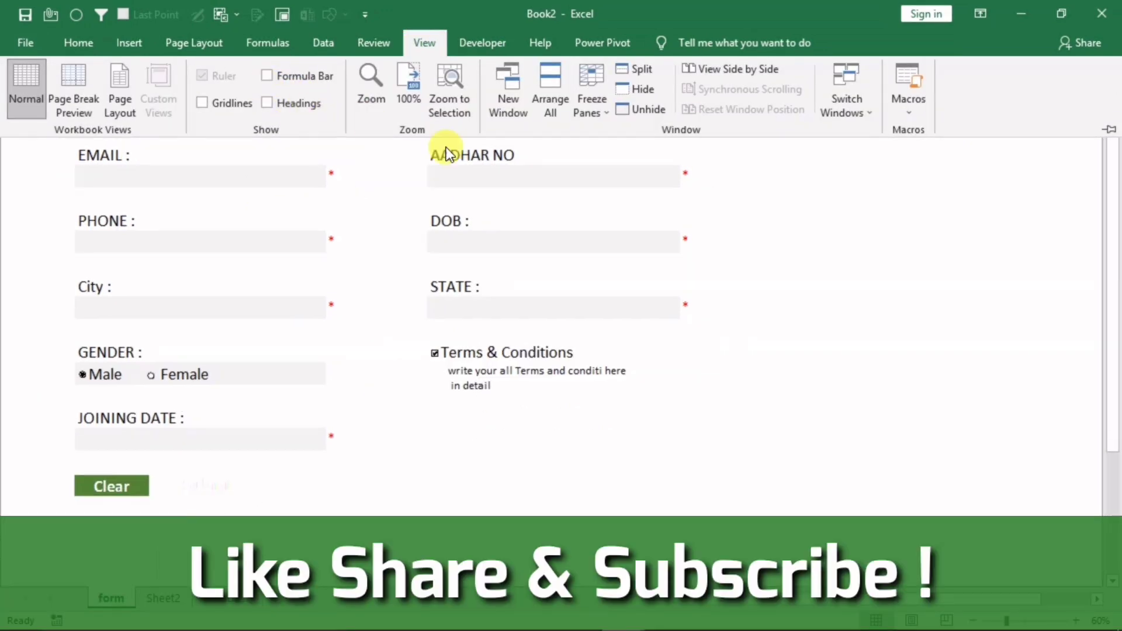
left_click(812, 380)
left_click(819, 409)
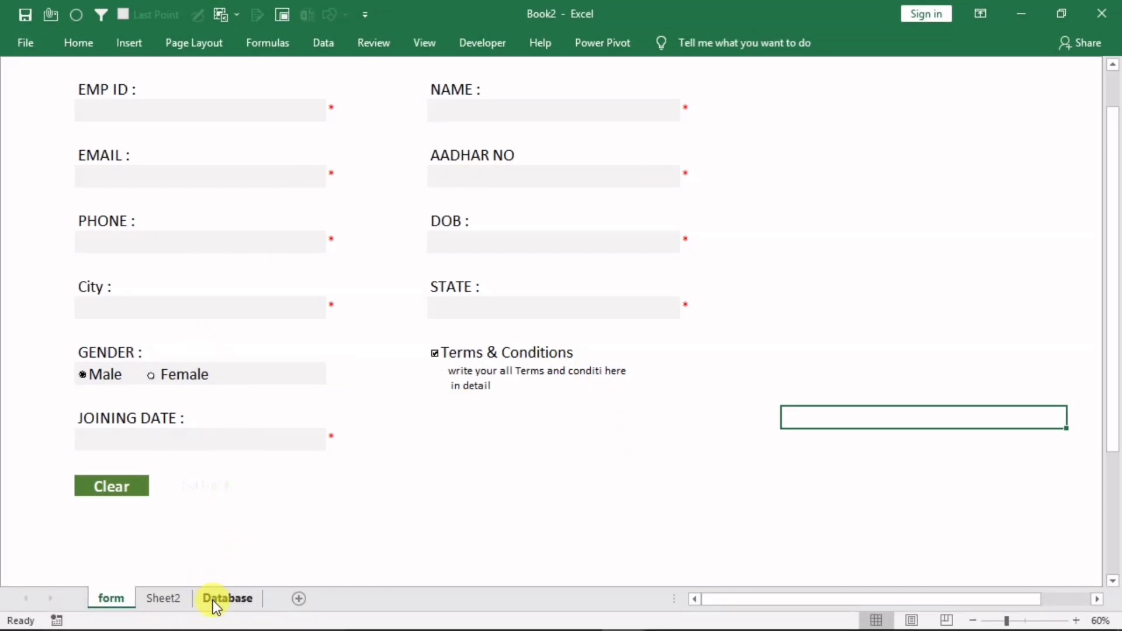
Check the Database and Sheet2 sheets, then return to the form sheet
left_click(213, 600)
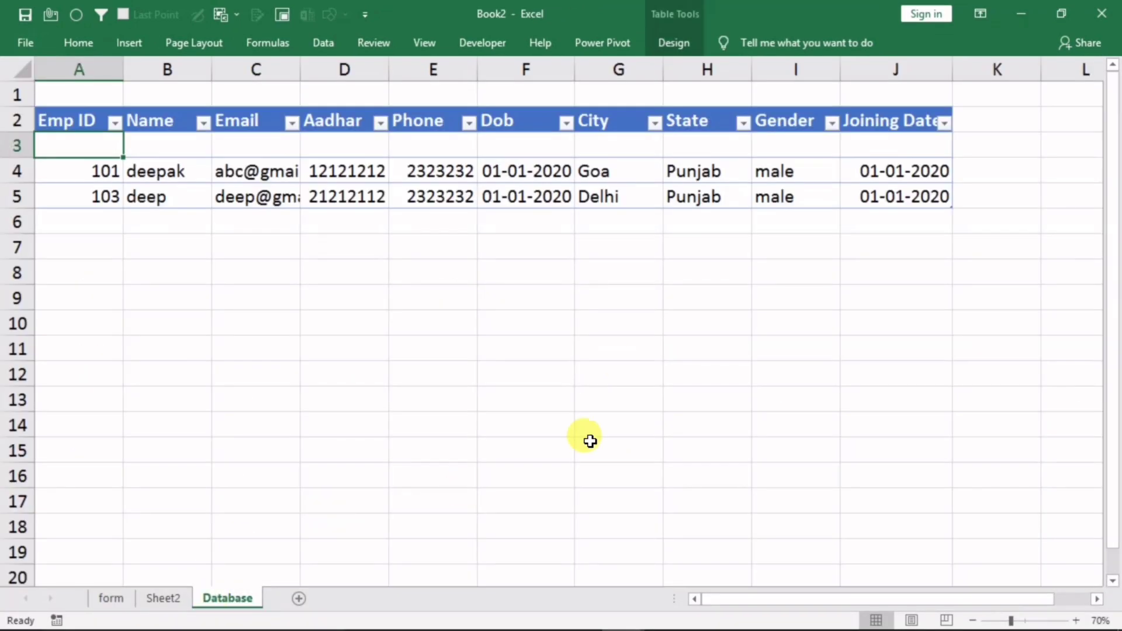
left_click(156, 601)
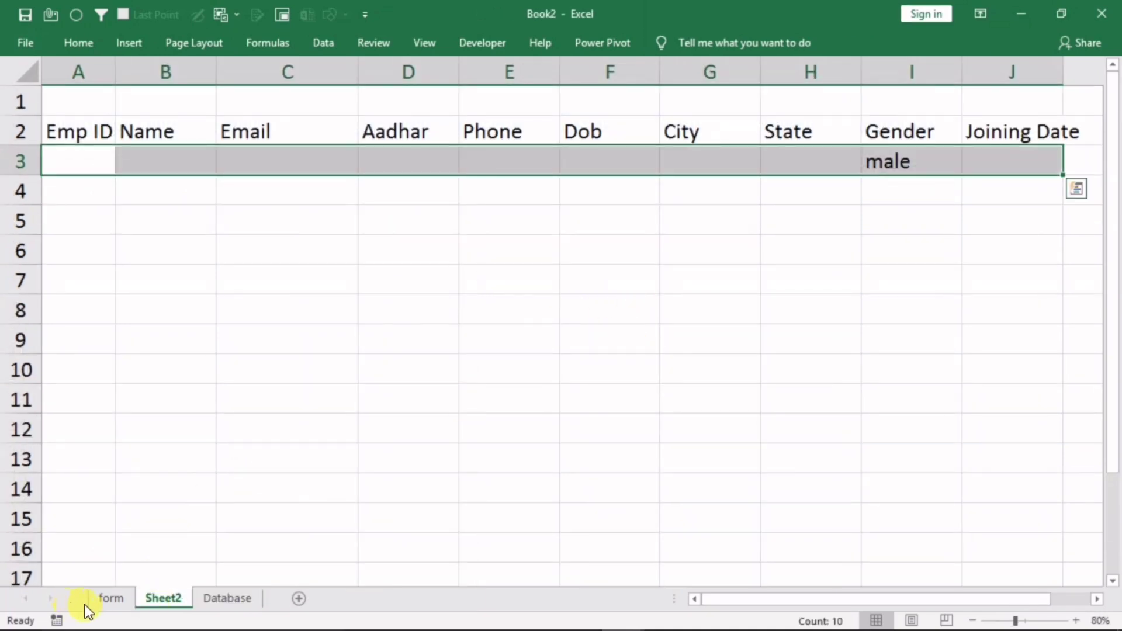
left_click(108, 600)
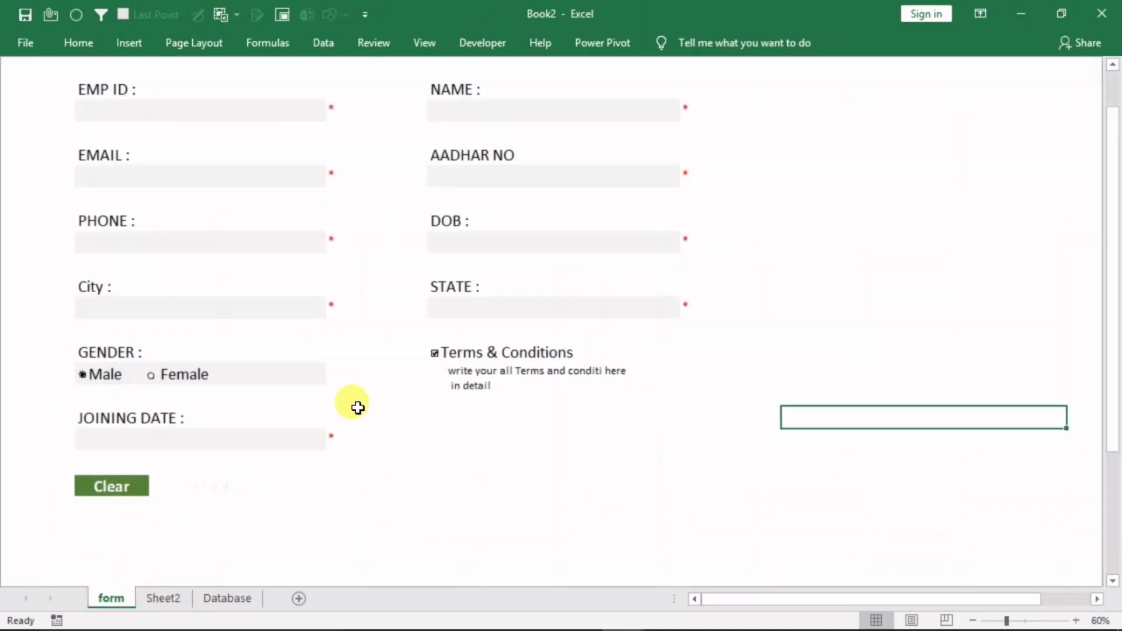
left_click(24, 44)
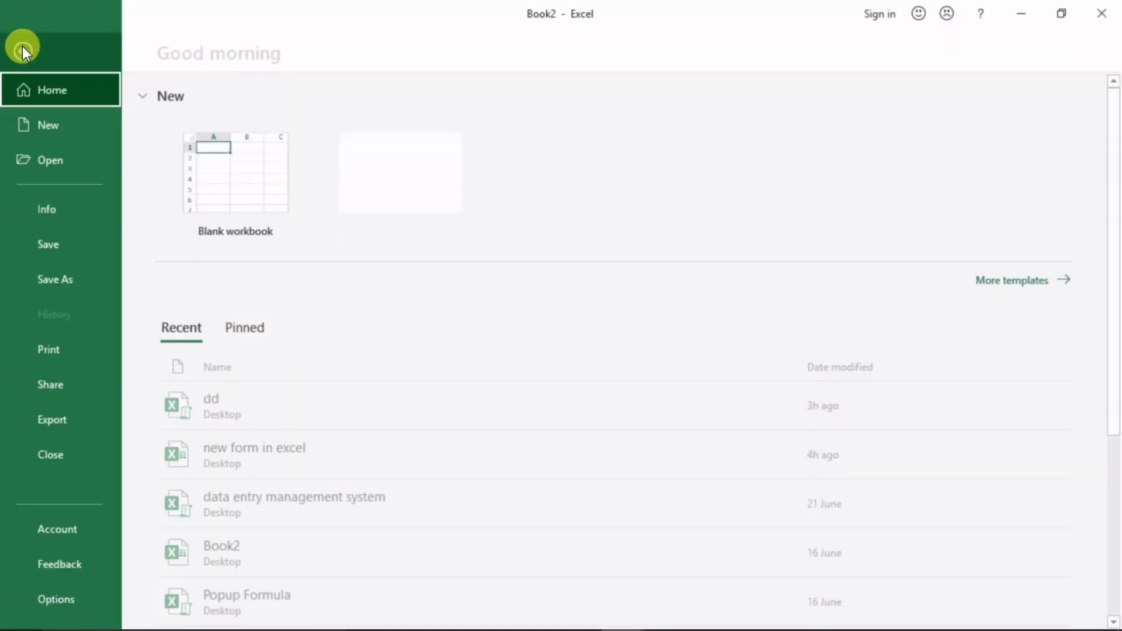
left_click(48, 284)
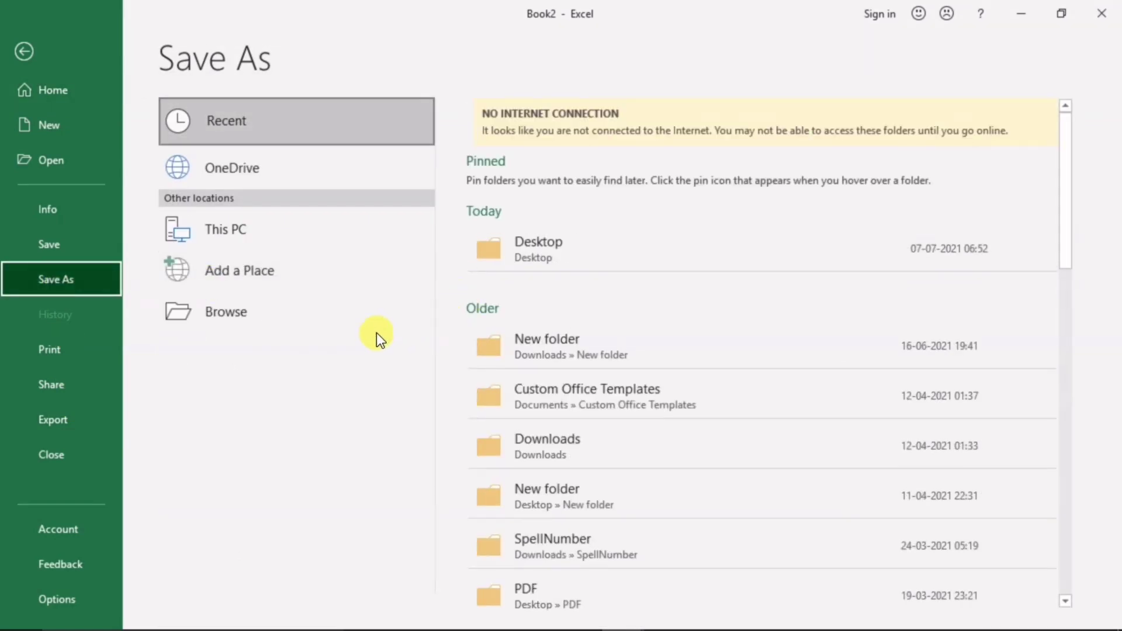
left_click(521, 243)
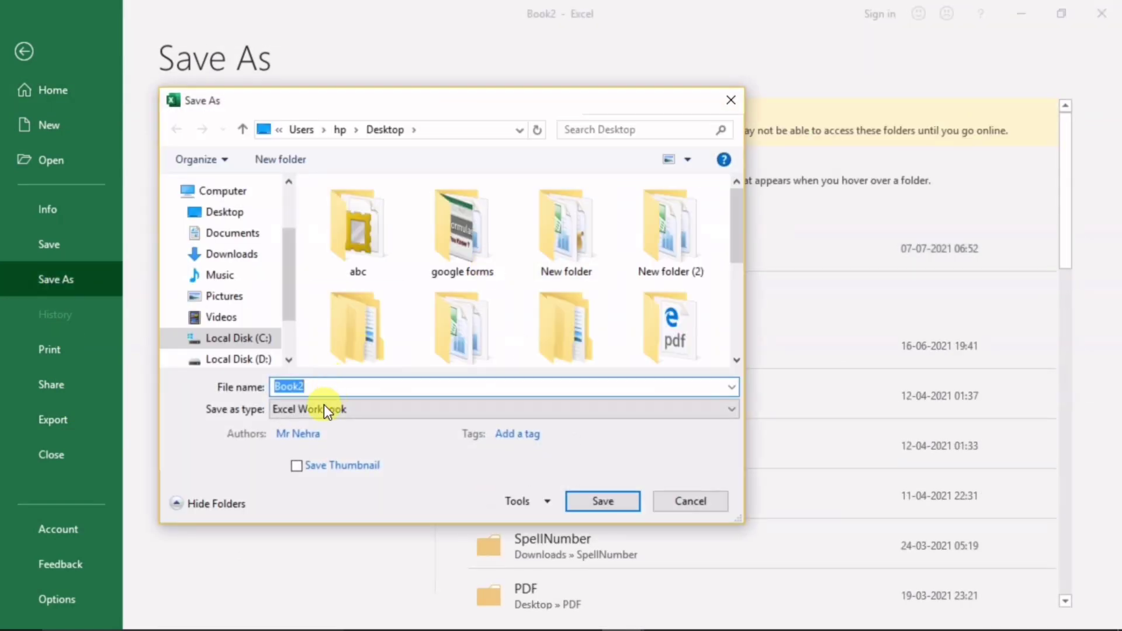
left_click(290, 410)
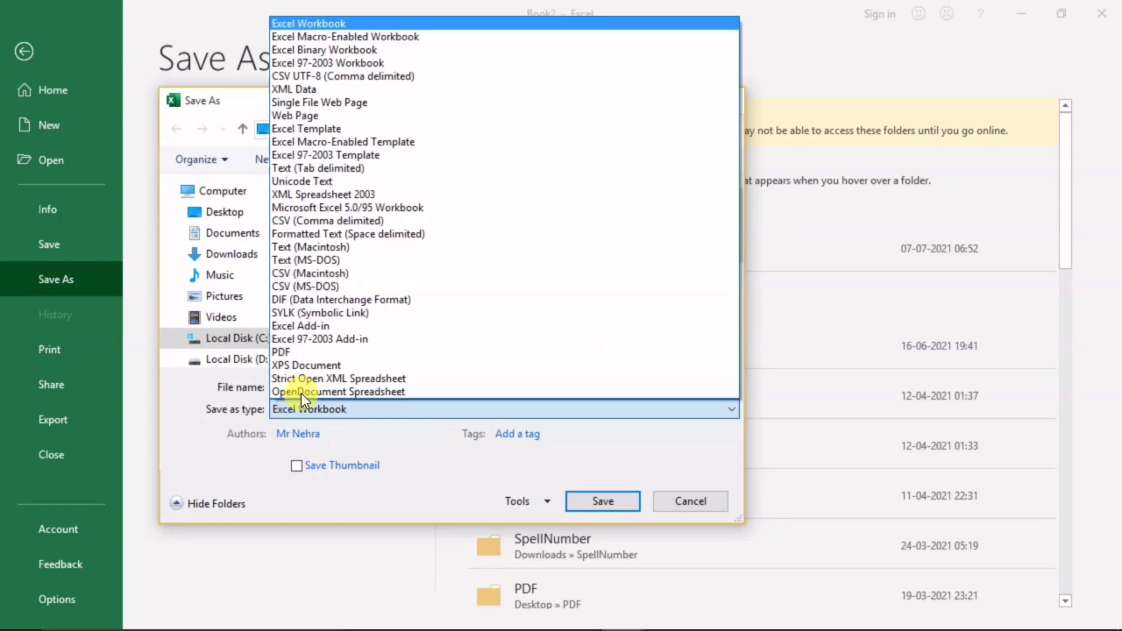
left_click(365, 37)
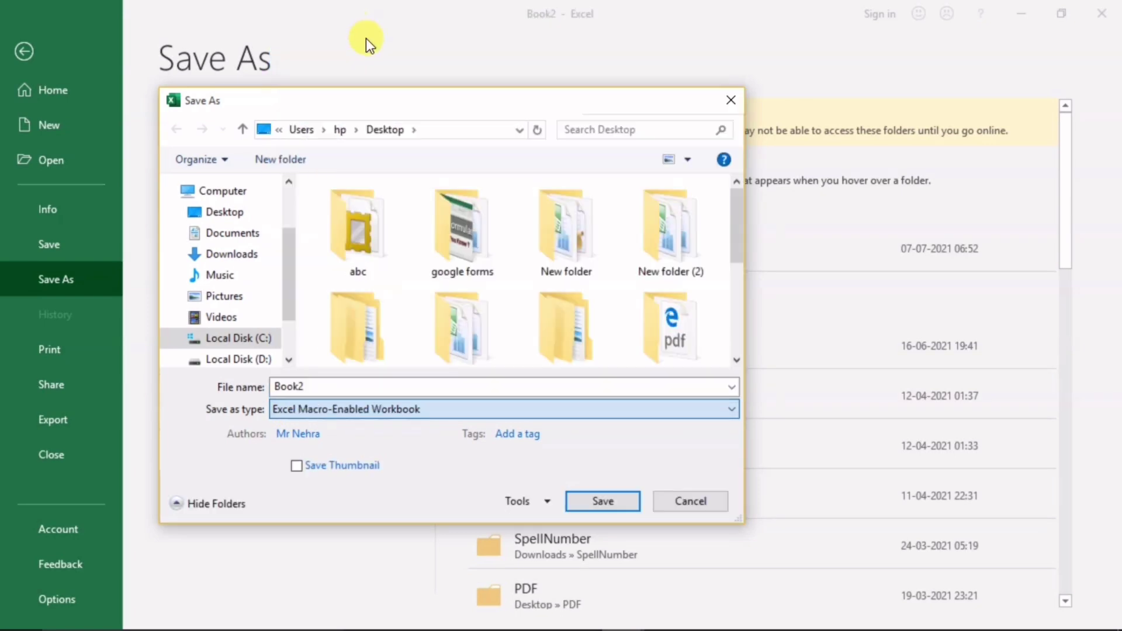
left_click(317, 378)
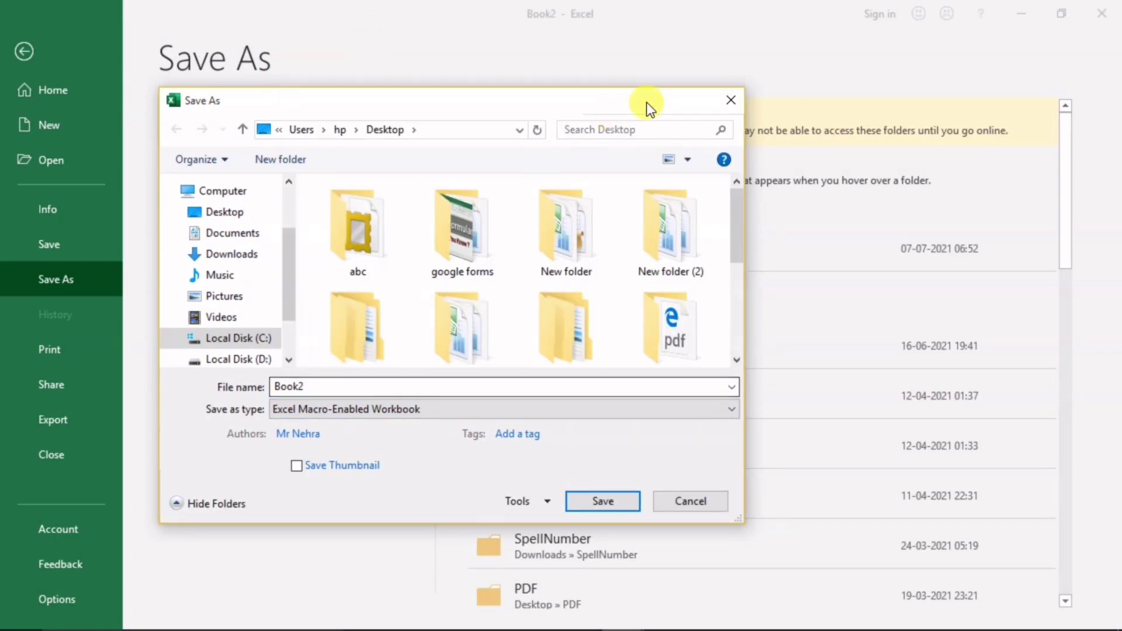
left_click(730, 100)
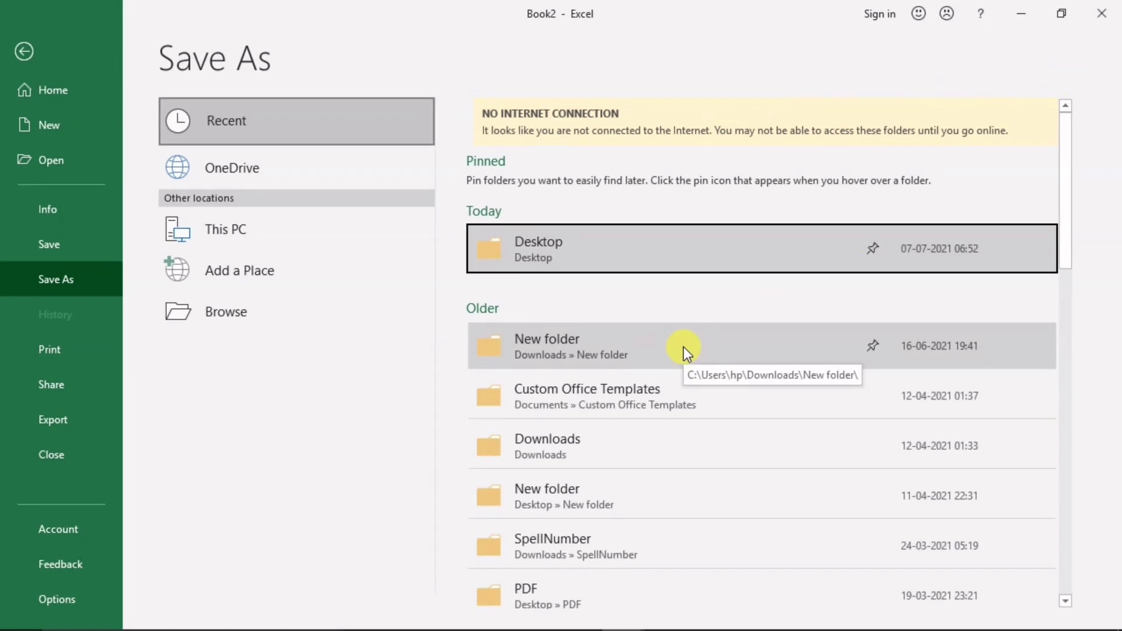
key("Escape")
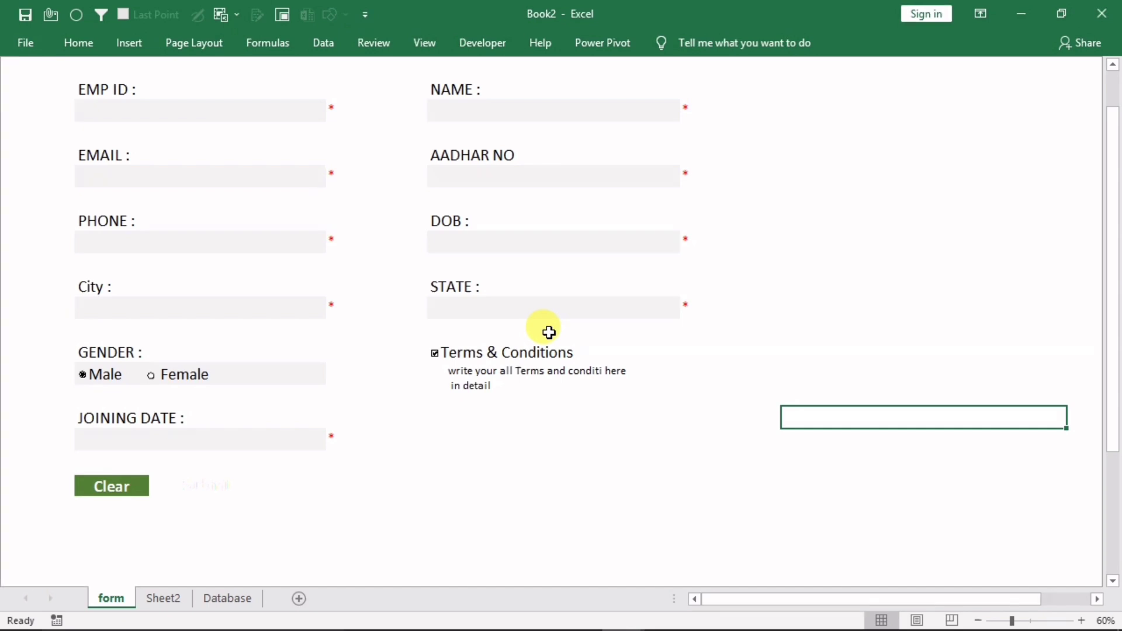